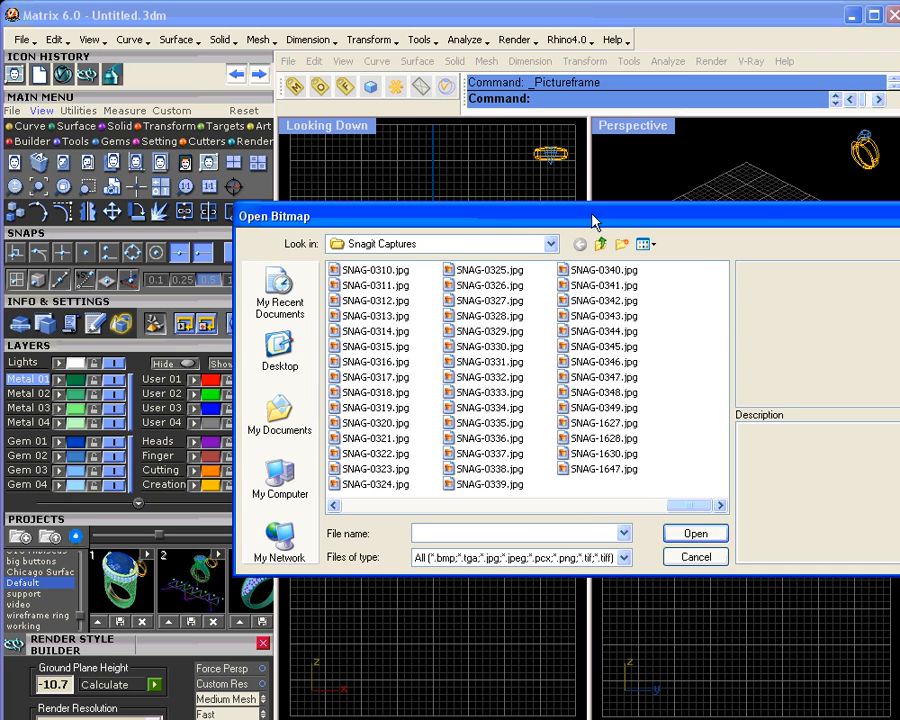
# Place SNAG-0348.jpg as a picture frame beside the grid in the Looking Down viewport
pyautogui.moveTo(592, 220); pyautogui.dragTo(765, 233)
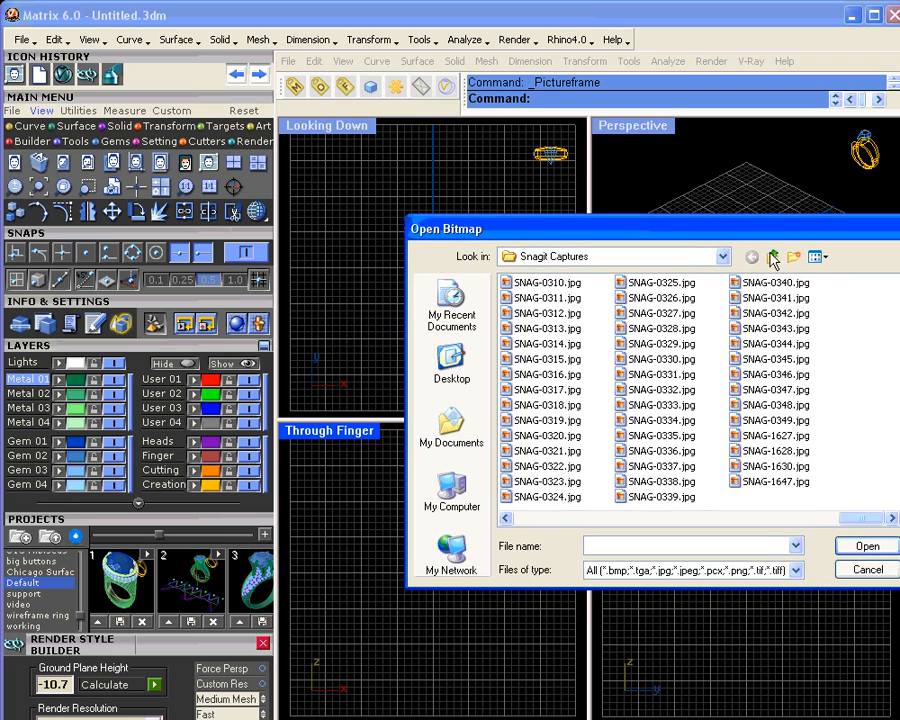
pyautogui.click(780, 405)
pyautogui.click(862, 546)
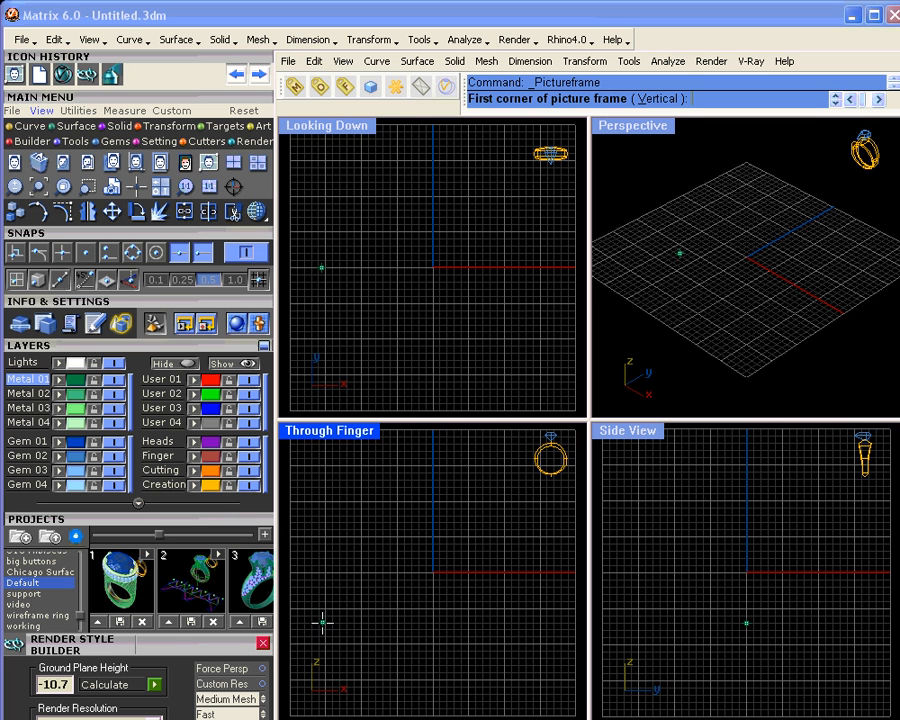
pyautogui.moveTo(311, 315); pyautogui.dragTo(436, 315, button='right')
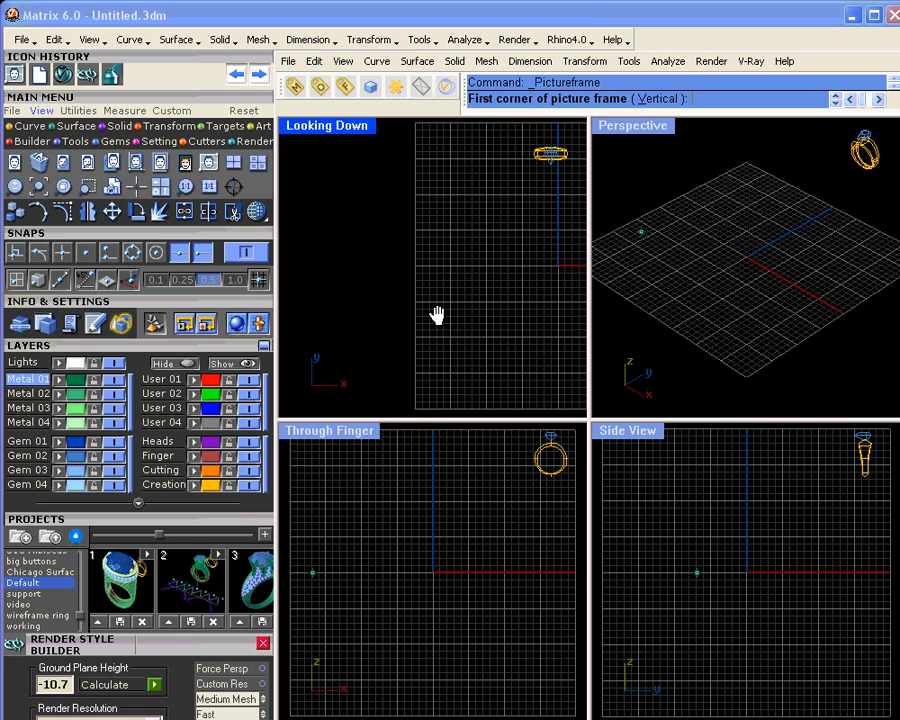
pyautogui.click(311, 330)
pyautogui.click(441, 256)
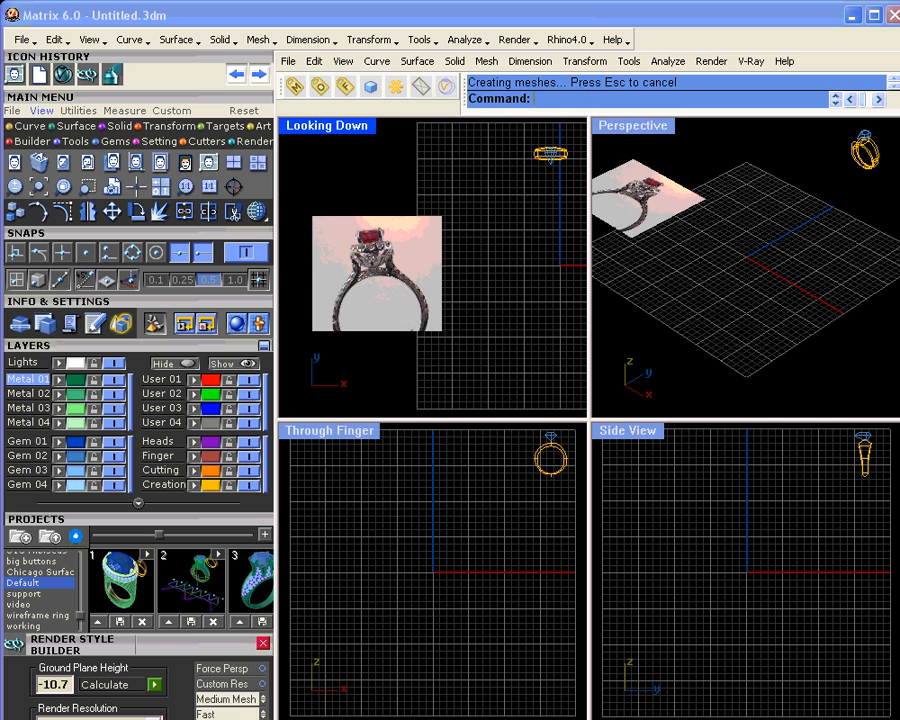
# Create a USA size 7 ring rail in the Through Finger view
pyautogui.moveTo(436, 272); pyautogui.dragTo(421, 280, button='right')
pyautogui.scroll(-2, 434, 281)
pyautogui.scroll(5, 382, 285)
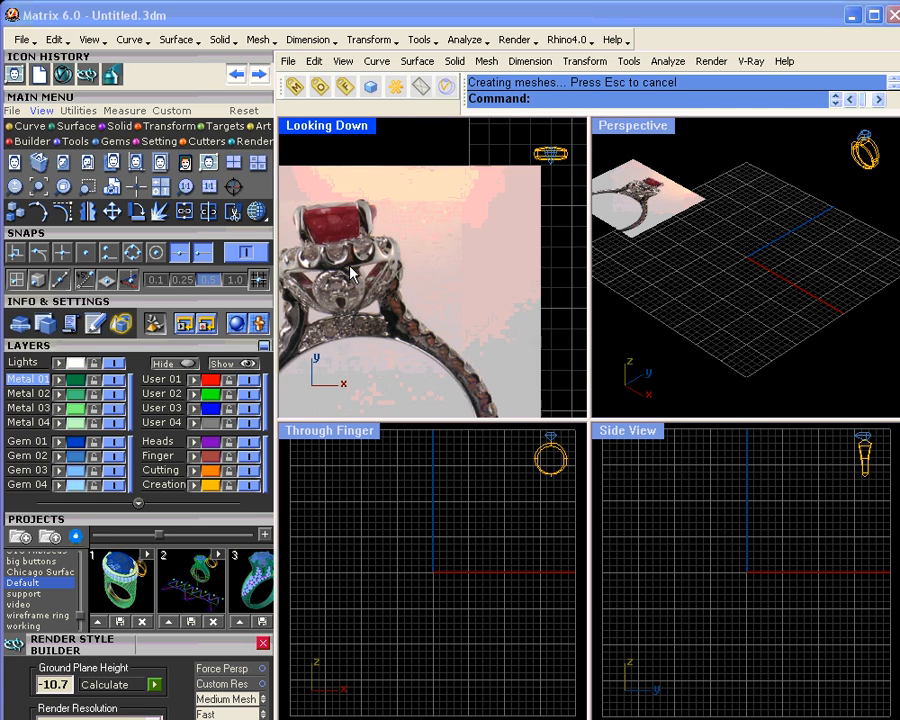
pyautogui.scroll(-4, 432, 233)
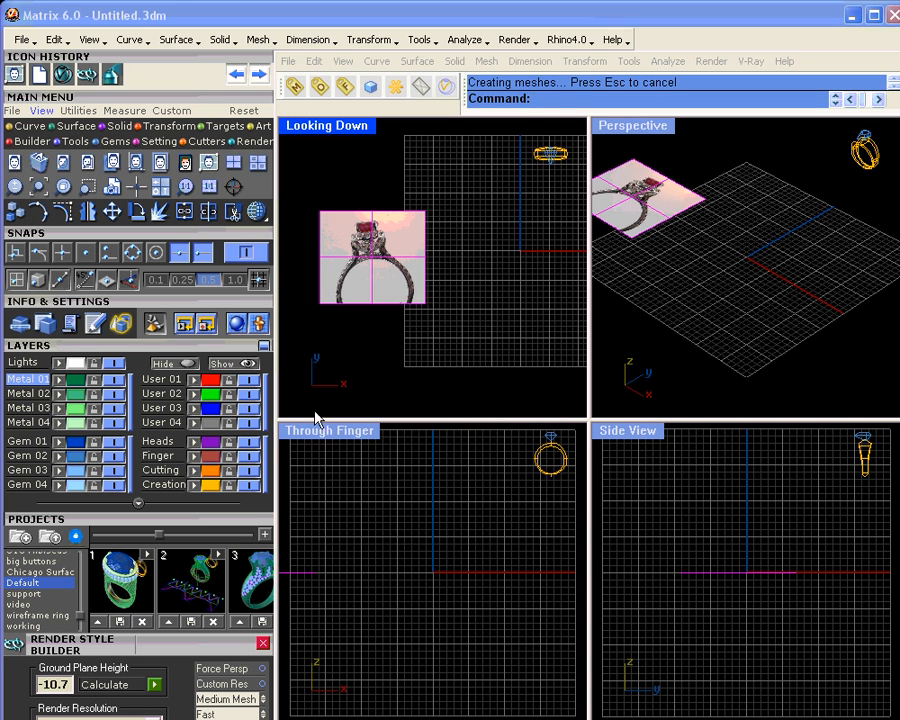
pyautogui.moveTo(488, 313); pyautogui.dragTo(465, 308, button='right')
pyautogui.click(317, 592)
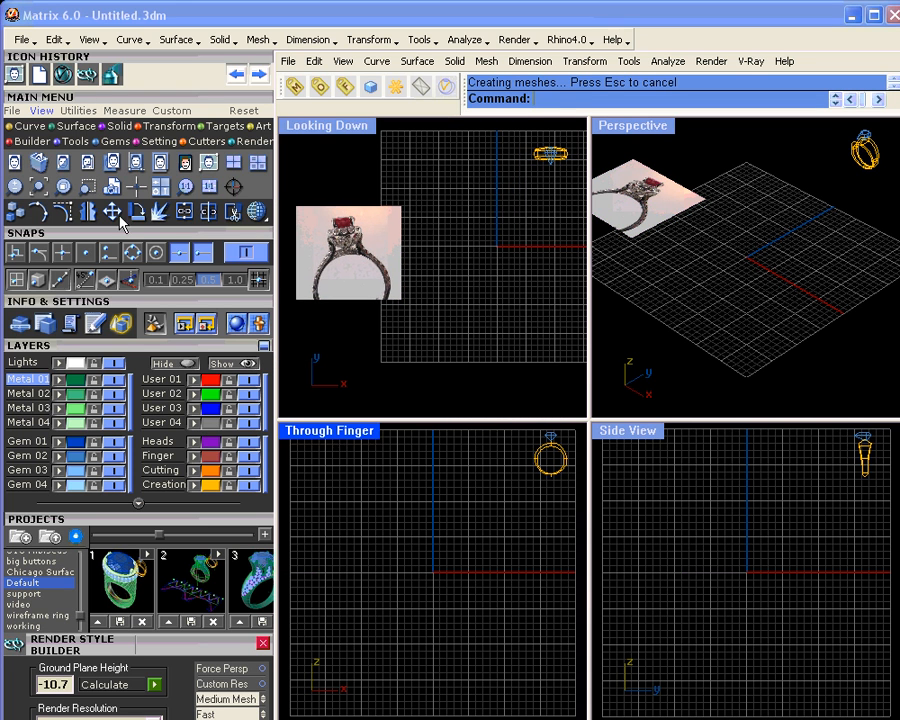
pyautogui.click(66, 158)
pyautogui.click(32, 141)
pyautogui.click(15, 162)
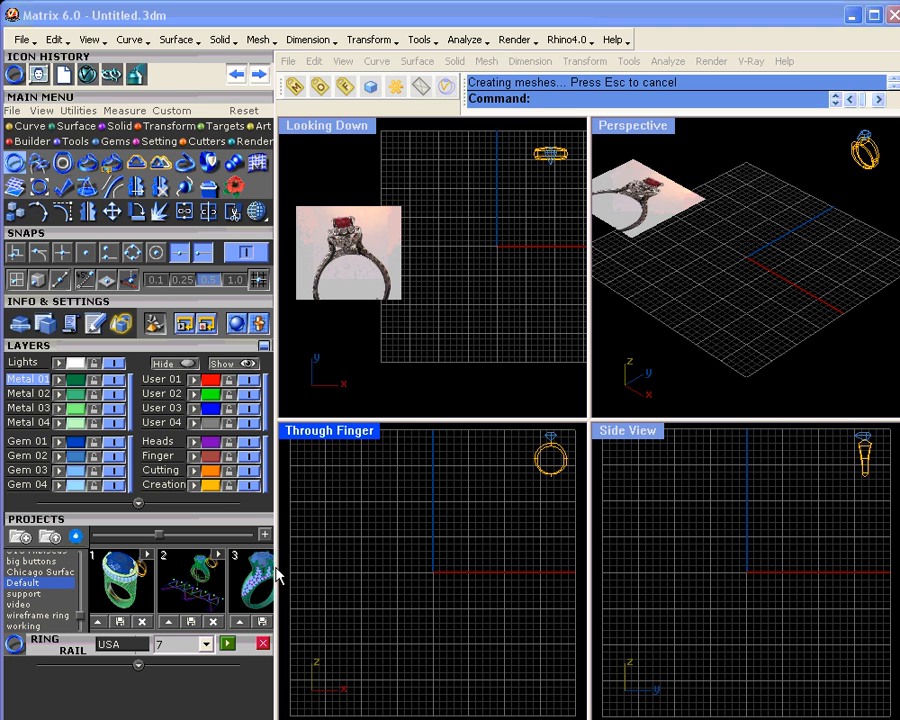
pyautogui.click(228, 644)
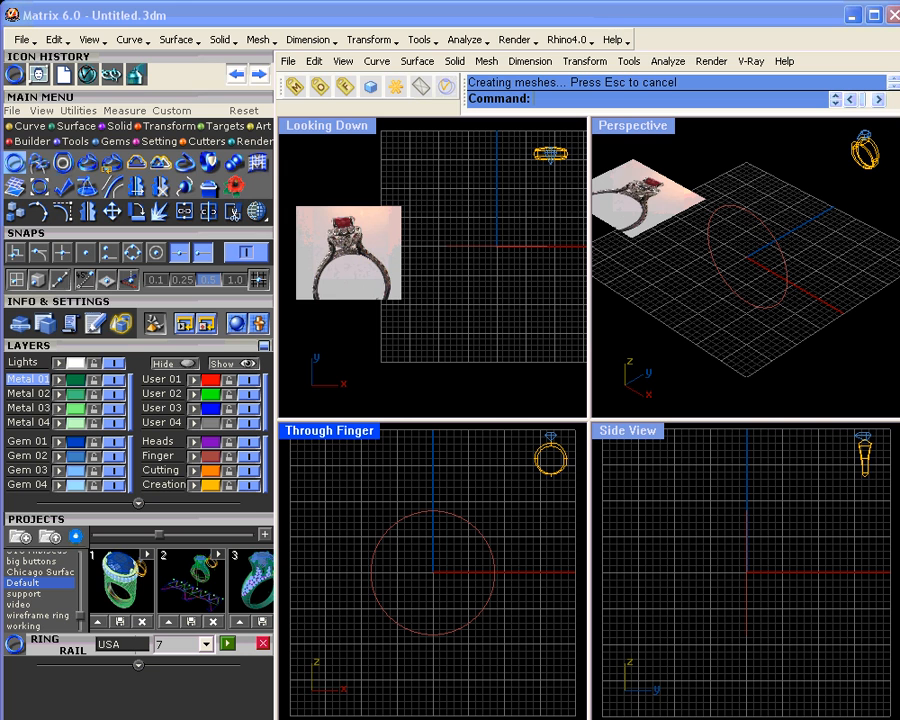
# Load a 6.0 mm round diamond from the gem library at the centre of the ring rail
pyautogui.scroll(4, 330, 272)
pyautogui.moveTo(330, 272); pyautogui.dragTo(389, 244, button='right')
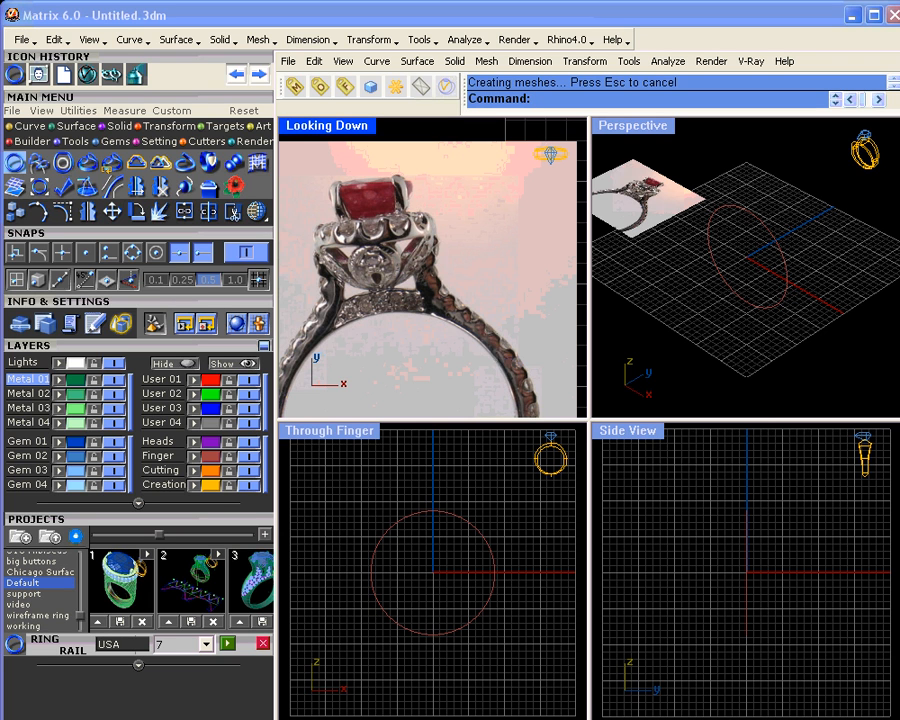
pyautogui.scroll(-3, 457, 280)
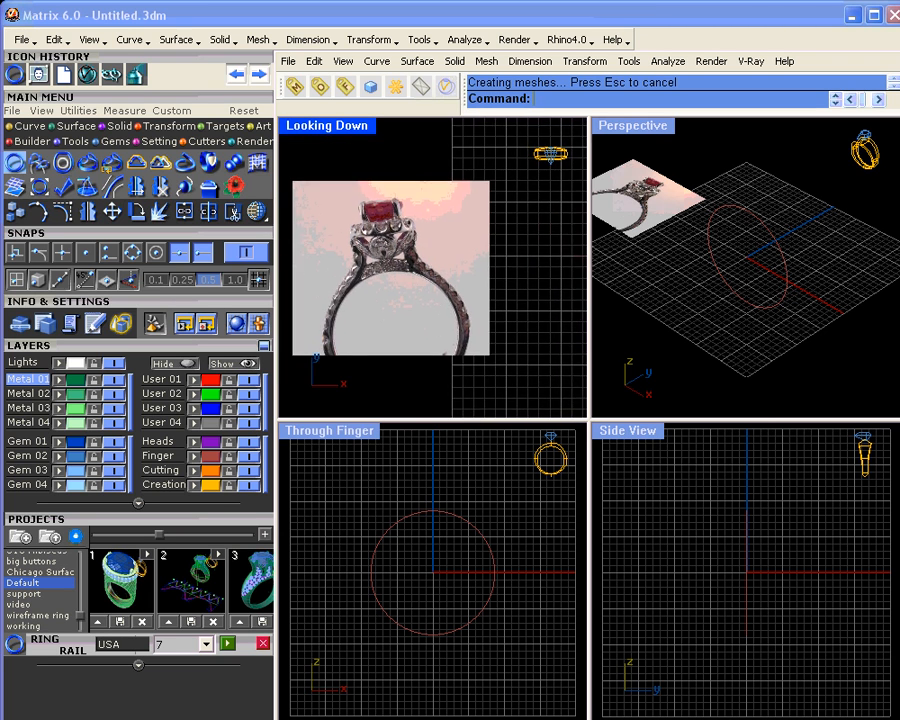
pyautogui.scroll(3, 405, 255)
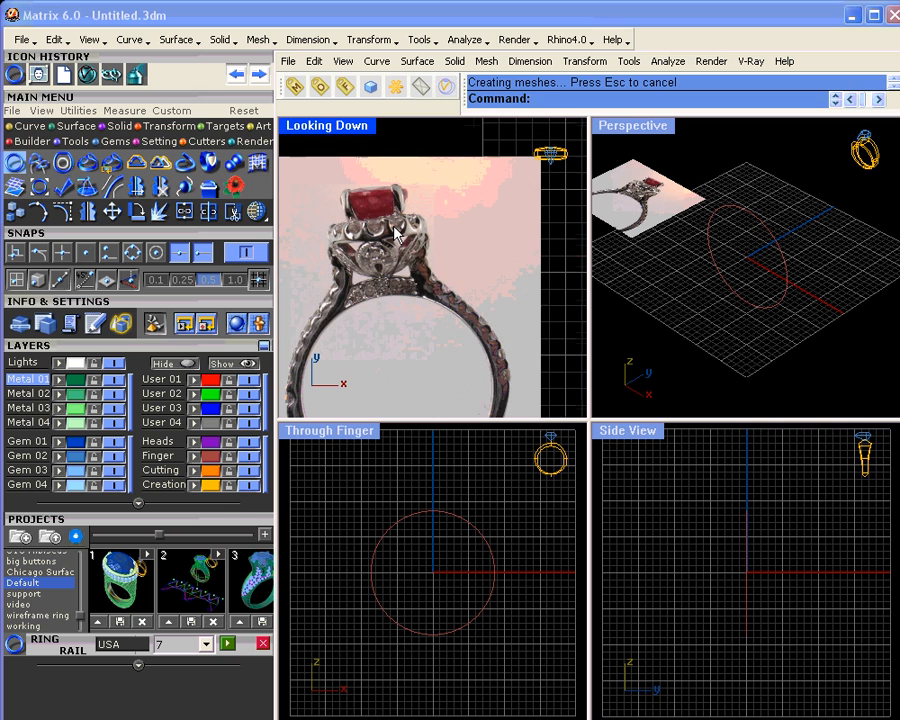
pyautogui.click(450, 467)
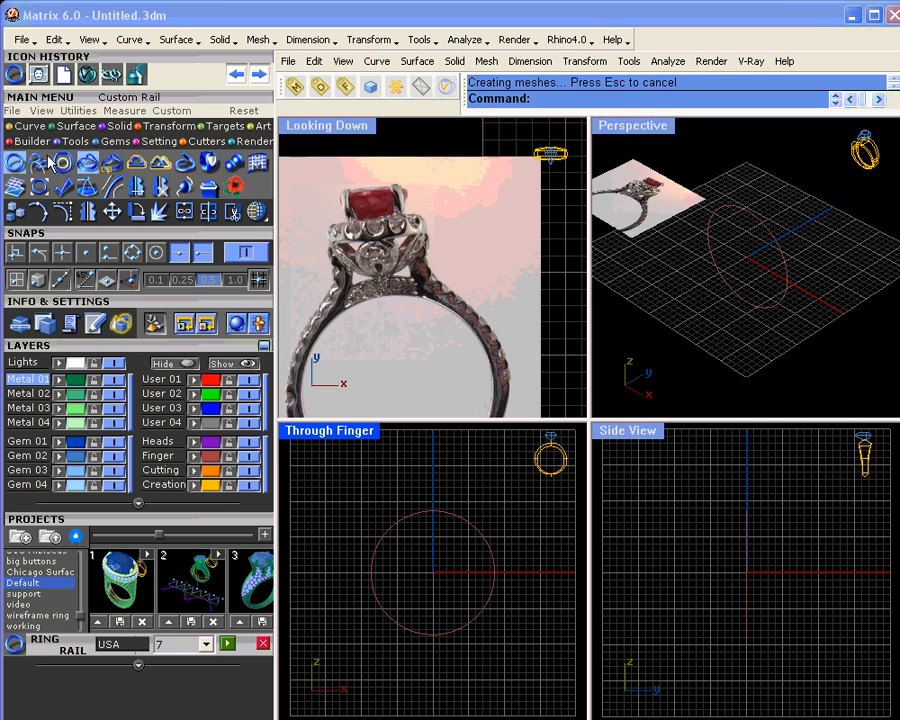
pyautogui.click(87, 144)
pyautogui.click(16, 163)
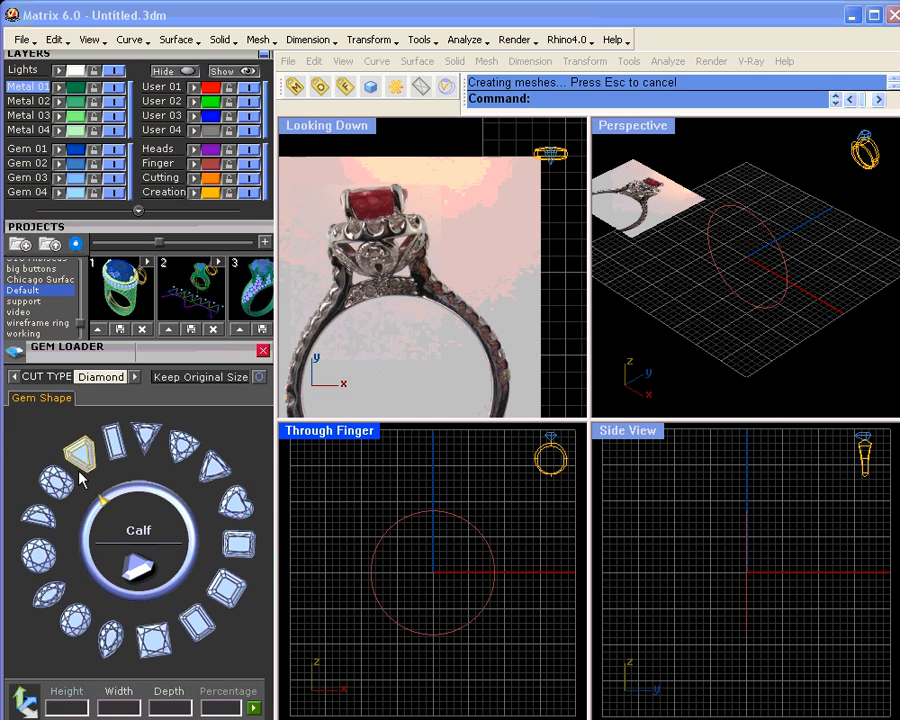
pyautogui.click(45, 562)
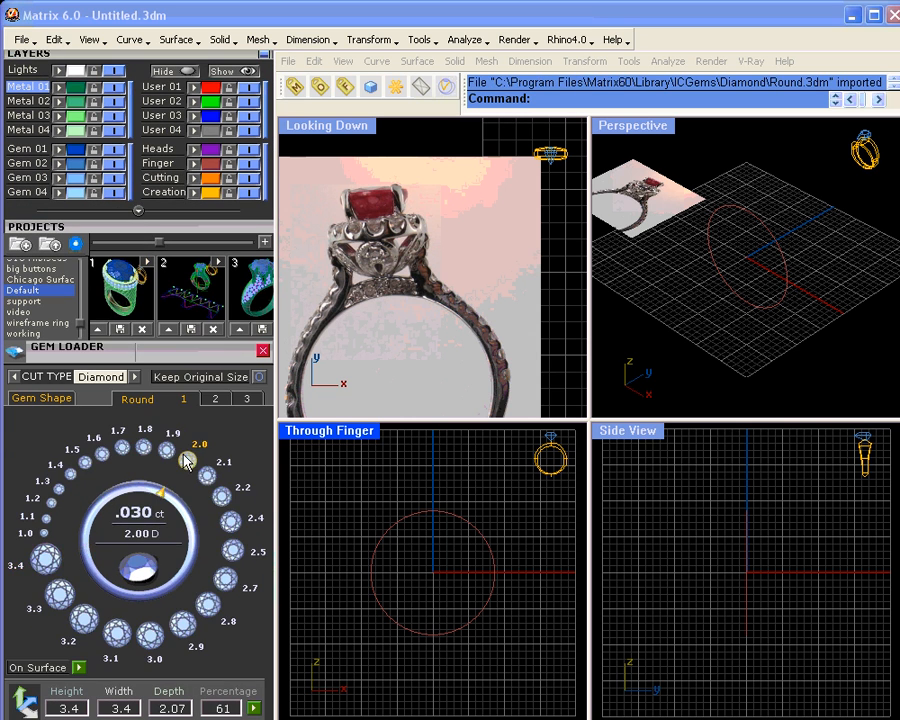
pyautogui.click(214, 398)
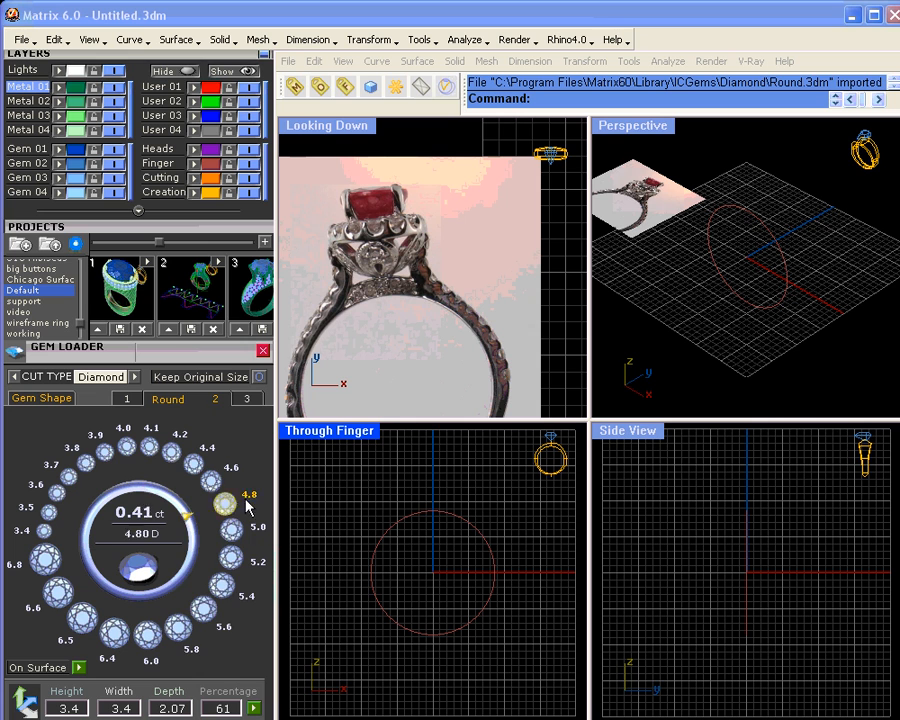
pyautogui.click(147, 635)
pyautogui.click(178, 628)
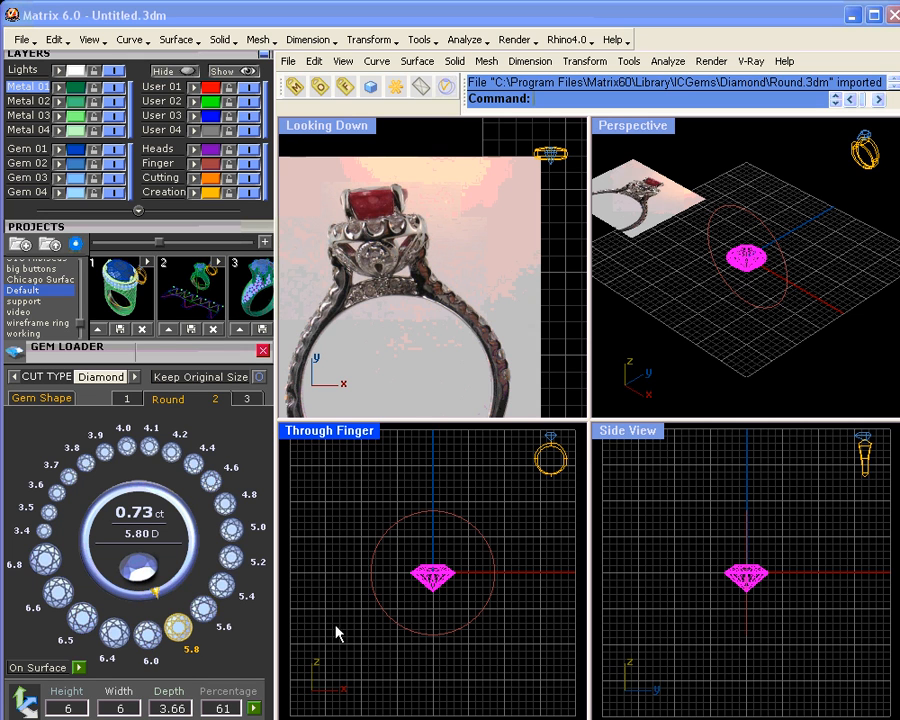
# Move the round diamond straight up in the Through Finger view so it sits above the ring rail
pyautogui.click(420, 586)
pyautogui.moveTo(445, 562); pyautogui.dragTo(447, 480)
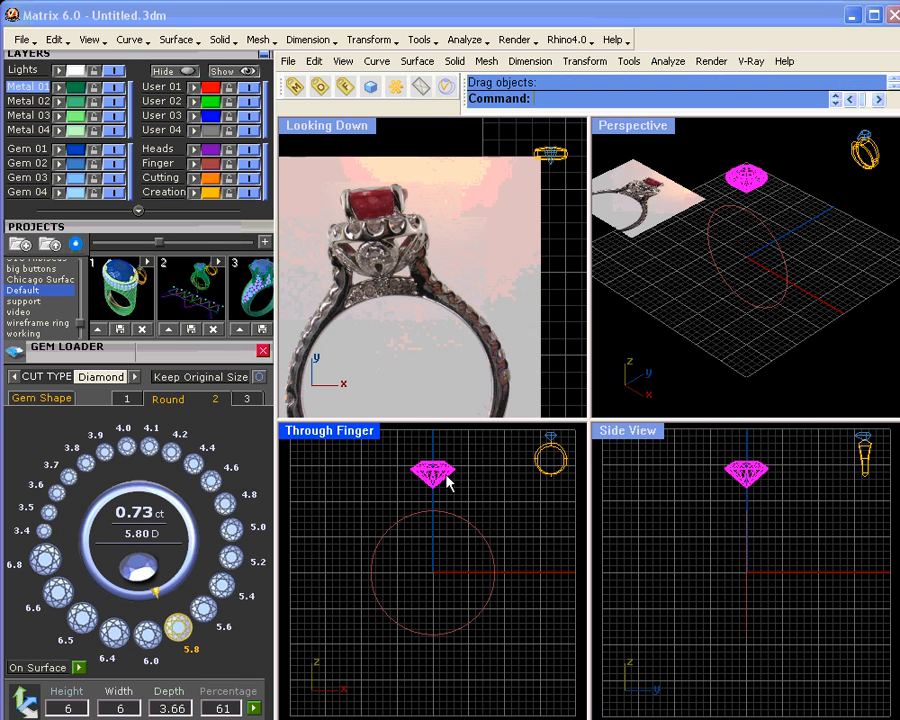
pyautogui.click(485, 495)
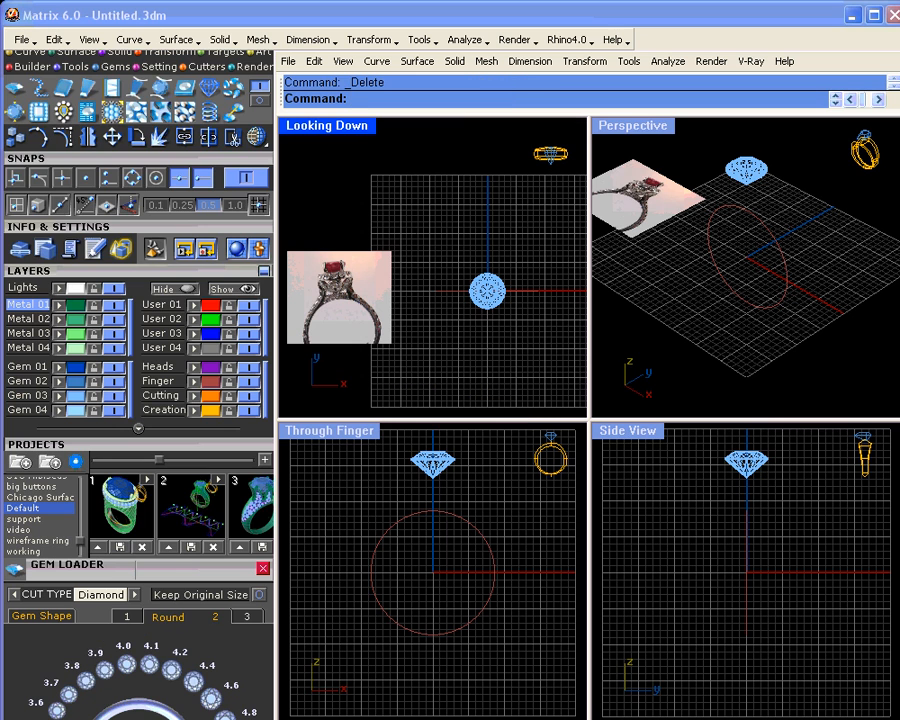
# Draw a circle centred on the origin in the Looking Down view, slightly larger than the diamond's outline
pyautogui.scroll(2, 55, 232)
pyautogui.moveTo(53, 227); pyautogui.dragTo(70, 236)
pyautogui.click(24, 130)
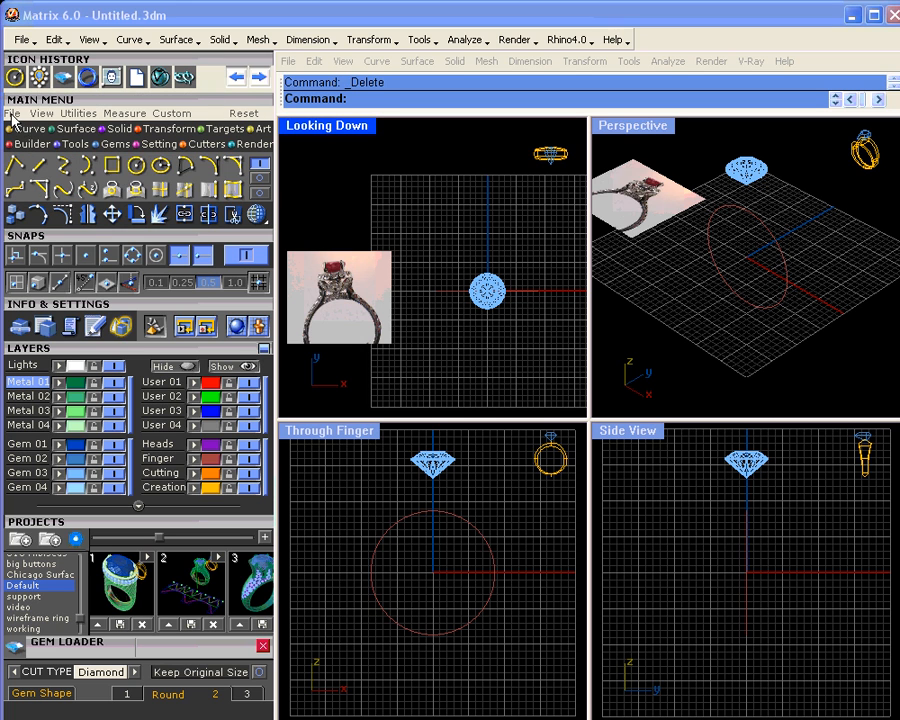
pyautogui.click(157, 170)
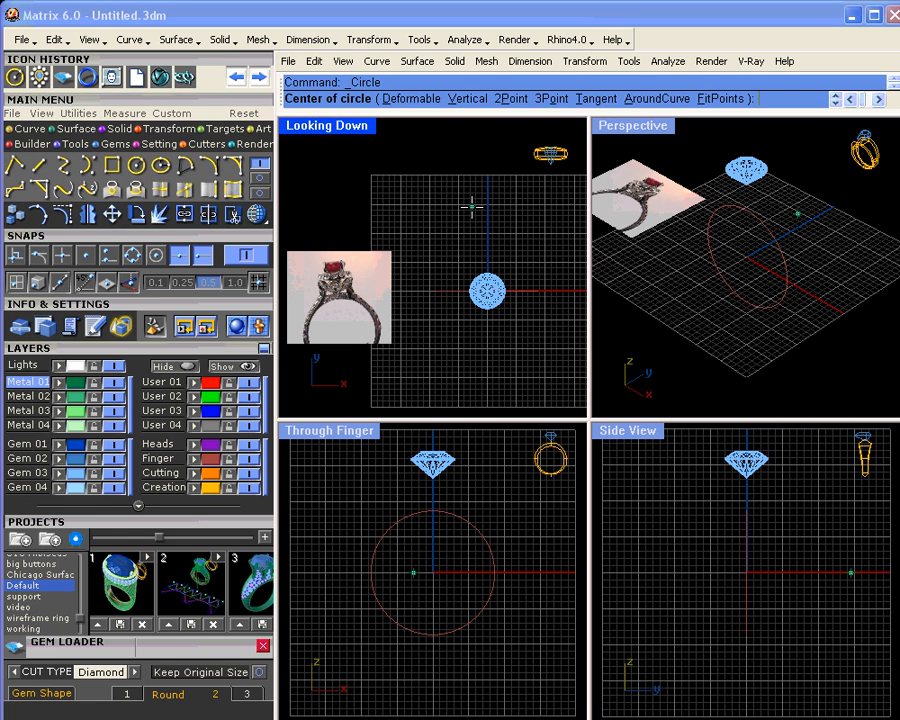
pyautogui.press('F6')
pyautogui.scroll(8, 498, 252)
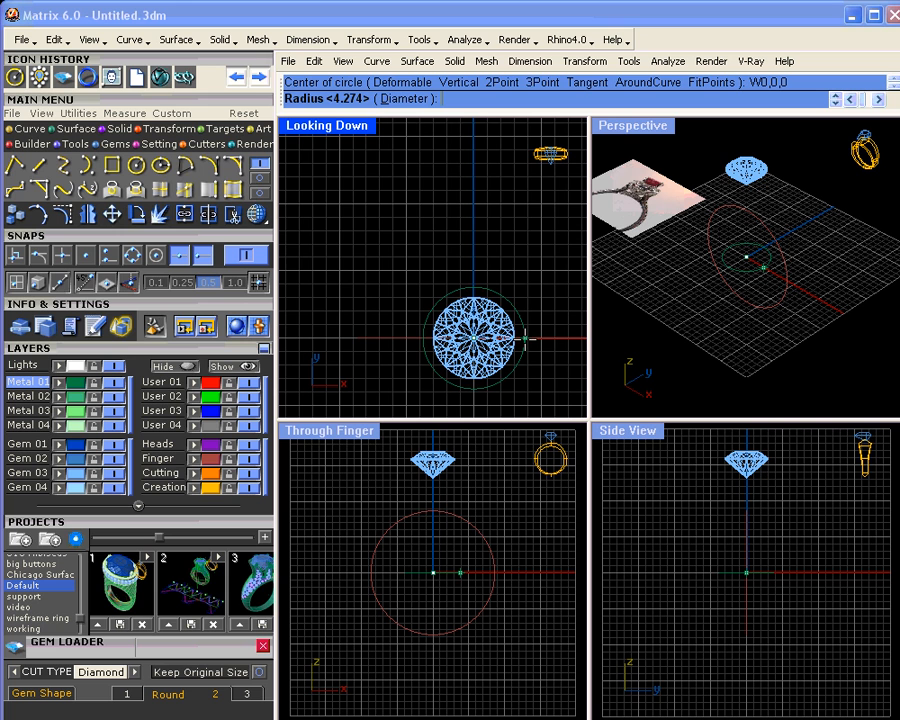
pyautogui.click(525, 339)
# Build an advanced gem cluster along the circle around the diamond and tilt its gems outward by about 9.9°
pyautogui.scroll(-4, 484, 321)
pyautogui.moveTo(410, 291); pyautogui.dragTo(462, 240, button='right')
pyautogui.scroll(3, 345, 268)
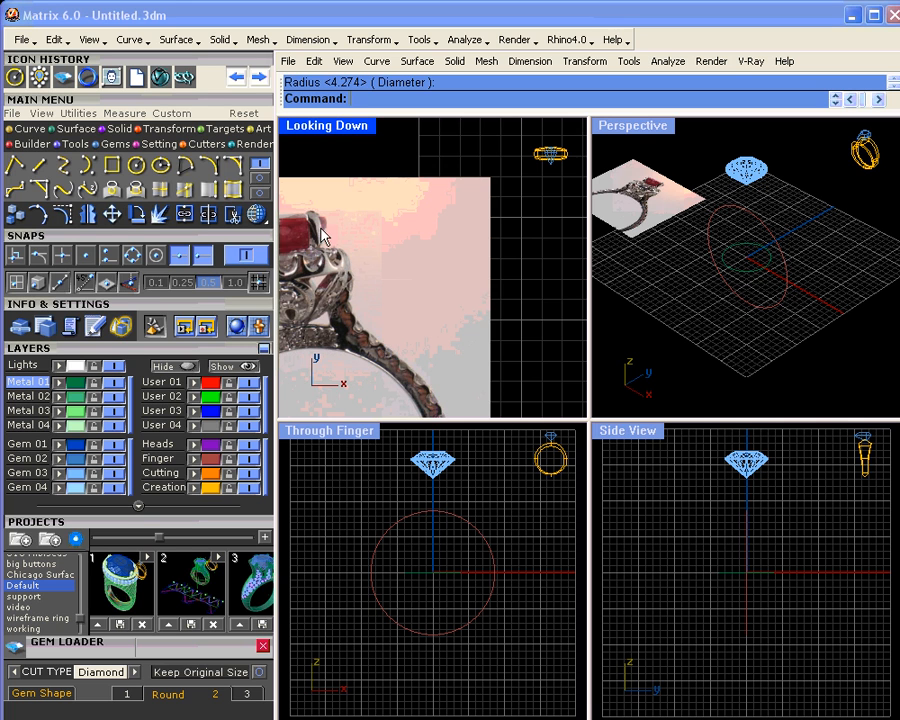
pyautogui.scroll(-3, 408, 241)
pyautogui.moveTo(460, 267); pyautogui.dragTo(396, 267, button='right')
pyautogui.click(479, 257)
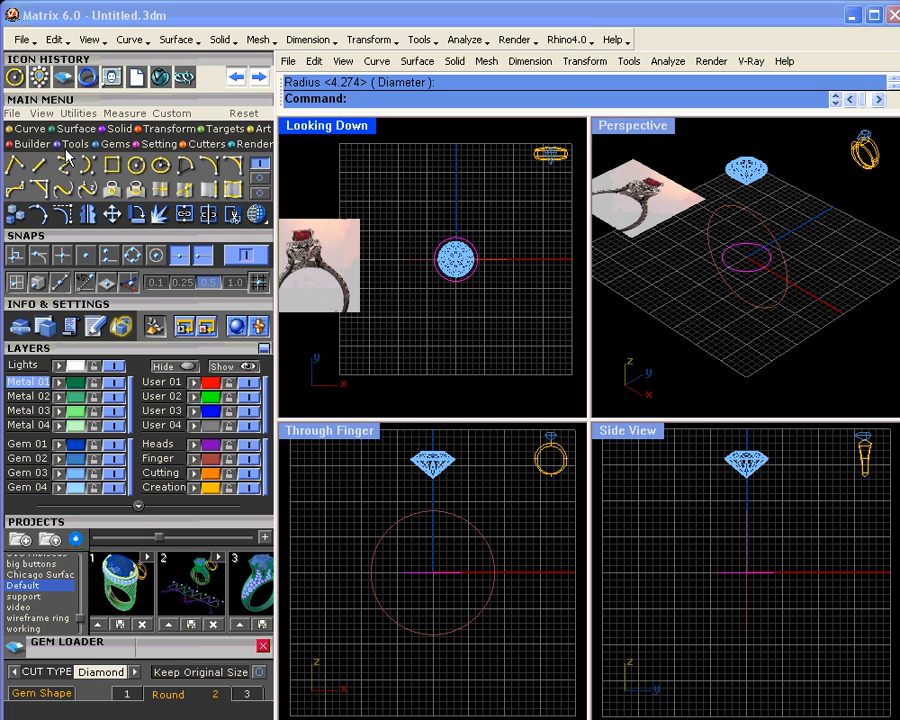
pyautogui.click(113, 144)
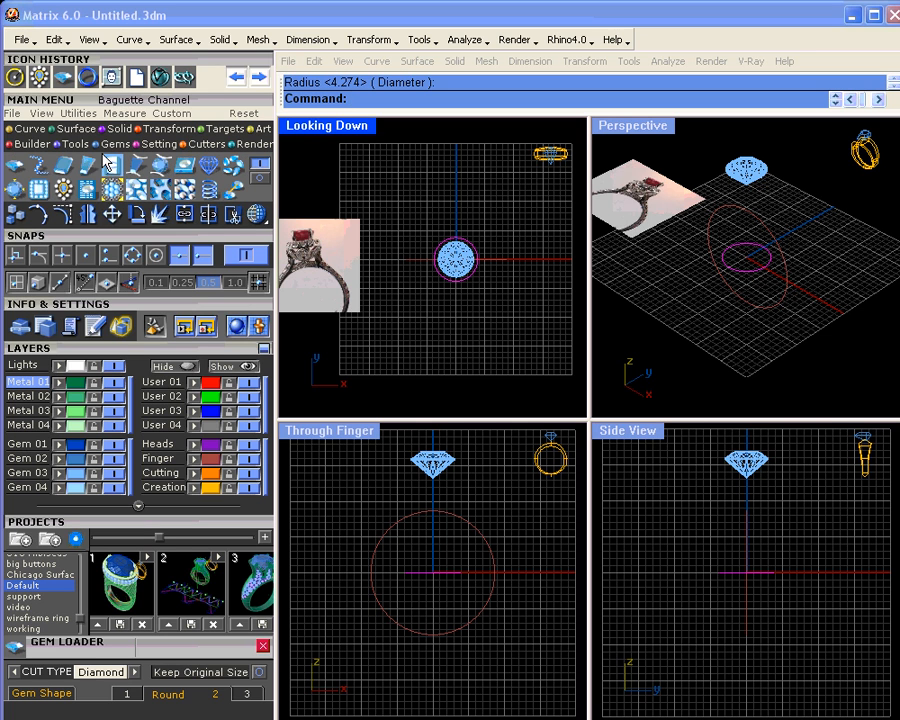
pyautogui.click(62, 190)
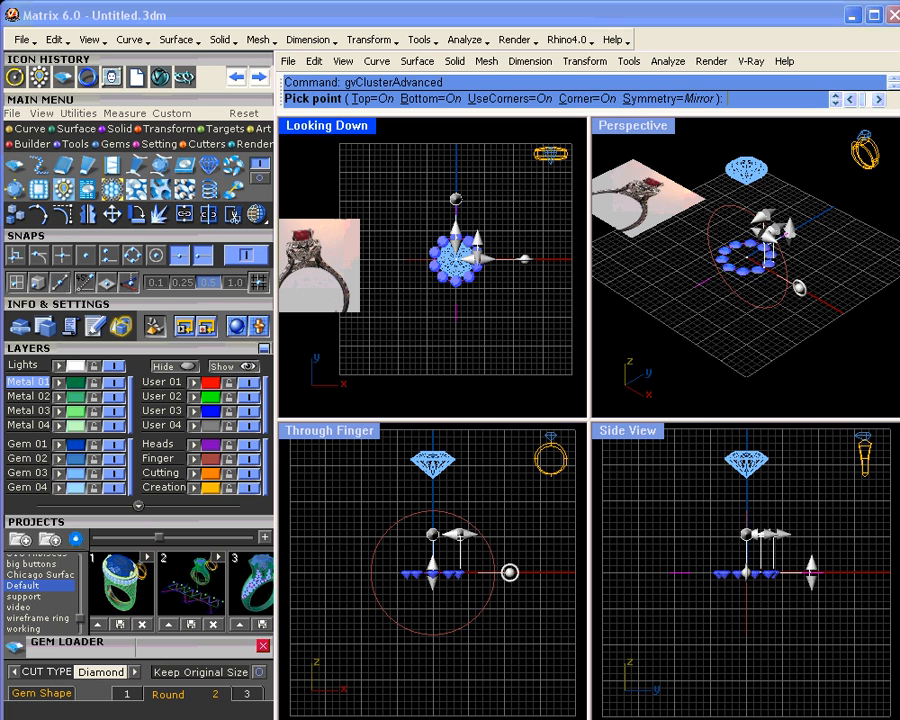
pyautogui.moveTo(510, 572); pyautogui.dragTo(476, 581)
pyautogui.scroll(6, 512, 573)
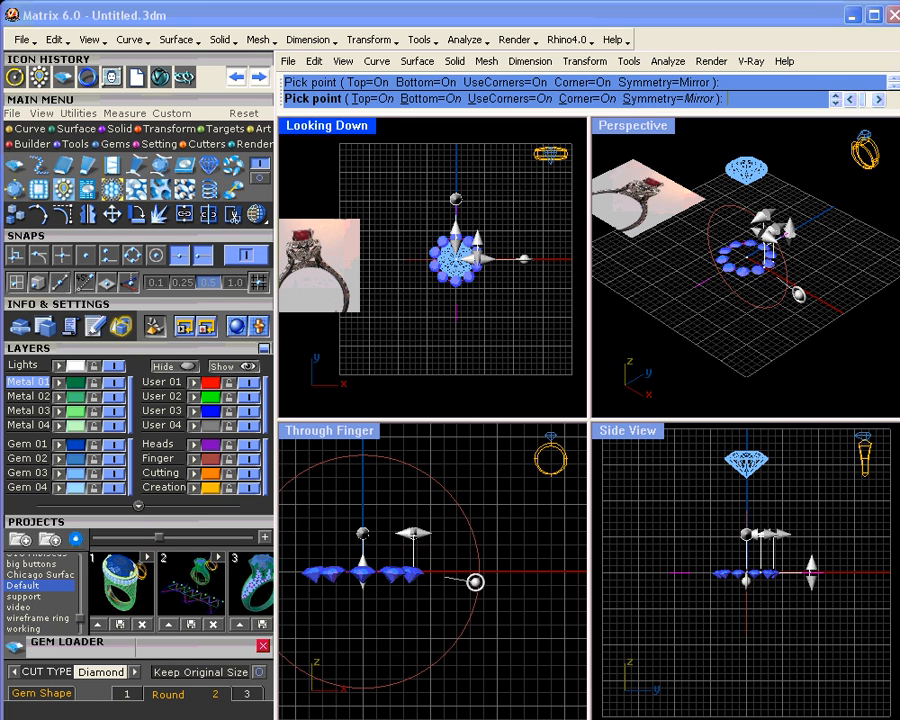
# Resize the cluster gems to about 1.86 mm so that 12 fit around the circle, and finish the cluster
pyautogui.moveTo(478, 242)
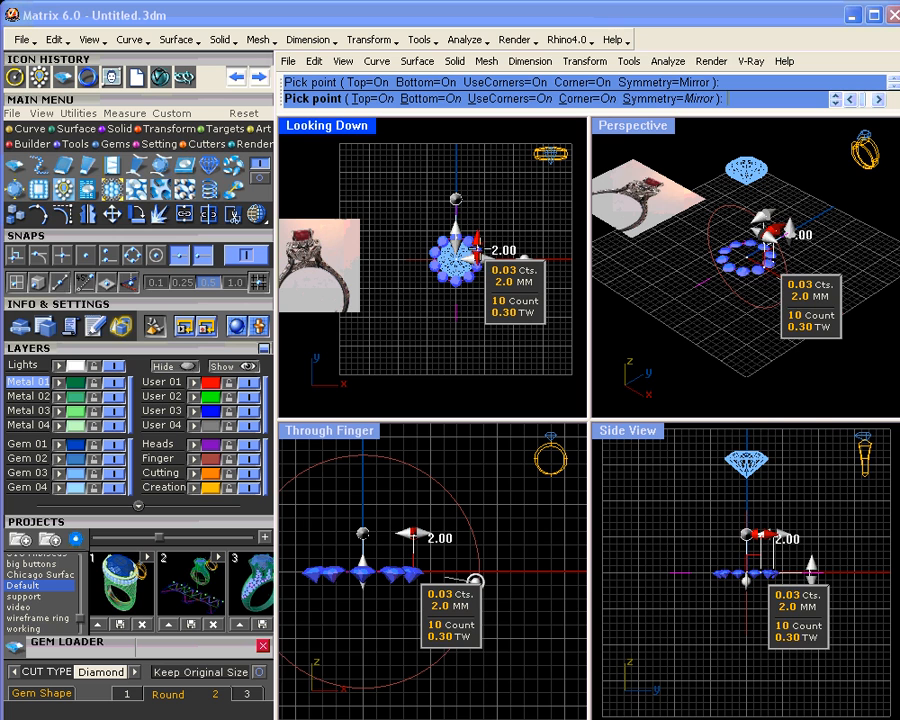
pyautogui.moveTo(478, 242)
pyautogui.mouseDown()
pyautogui.moveTo(468, 240)
pyautogui.moveTo(476, 242)
pyautogui.mouseUp()
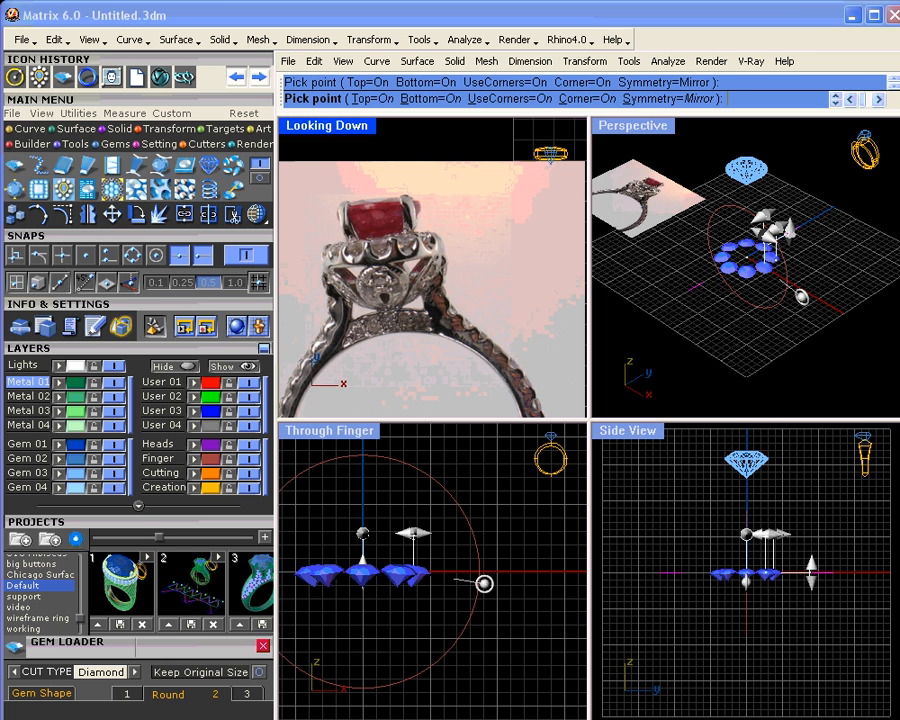
pyautogui.scroll(-14, 425, 216)
pyautogui.moveTo(510, 251); pyautogui.dragTo(384, 232, button='right')
pyautogui.scroll(4, 460, 218)
pyautogui.scroll(3, 470, 150)
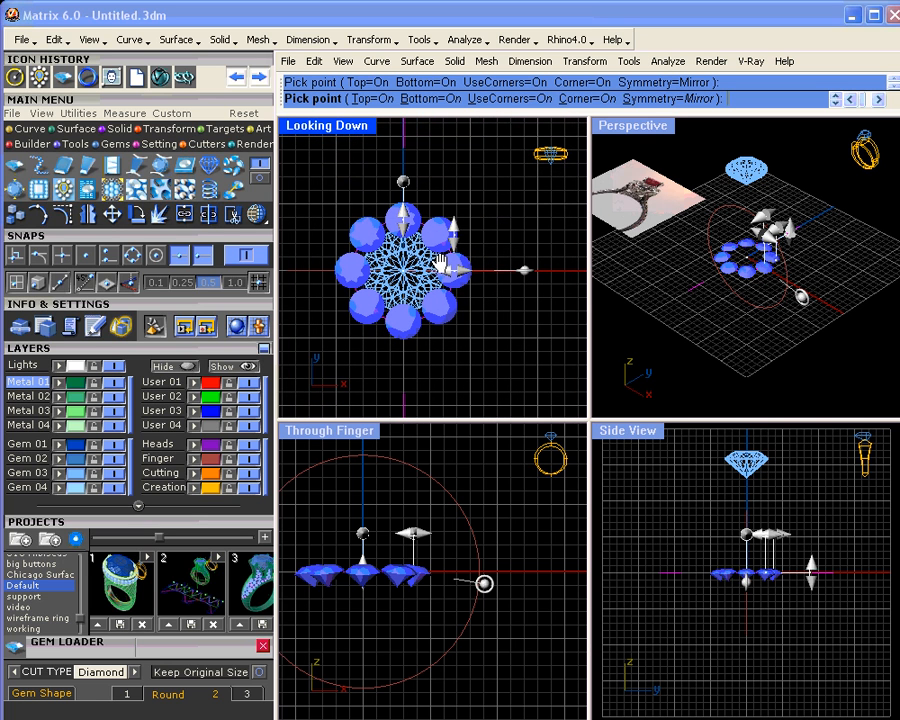
pyautogui.moveTo(454, 234); pyautogui.dragTo(454, 250)
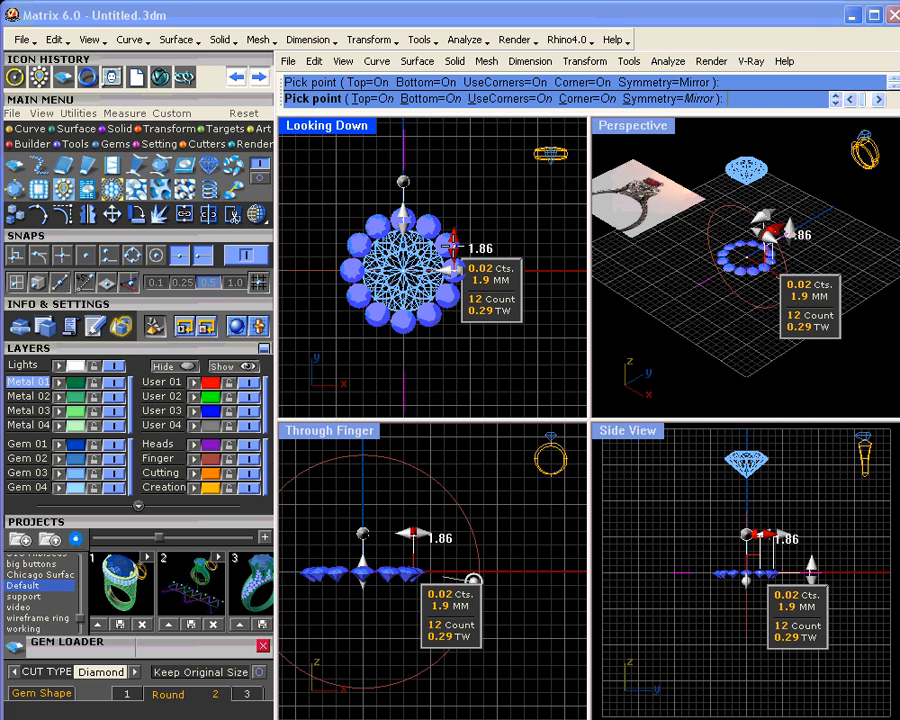
pyautogui.click(474, 579)
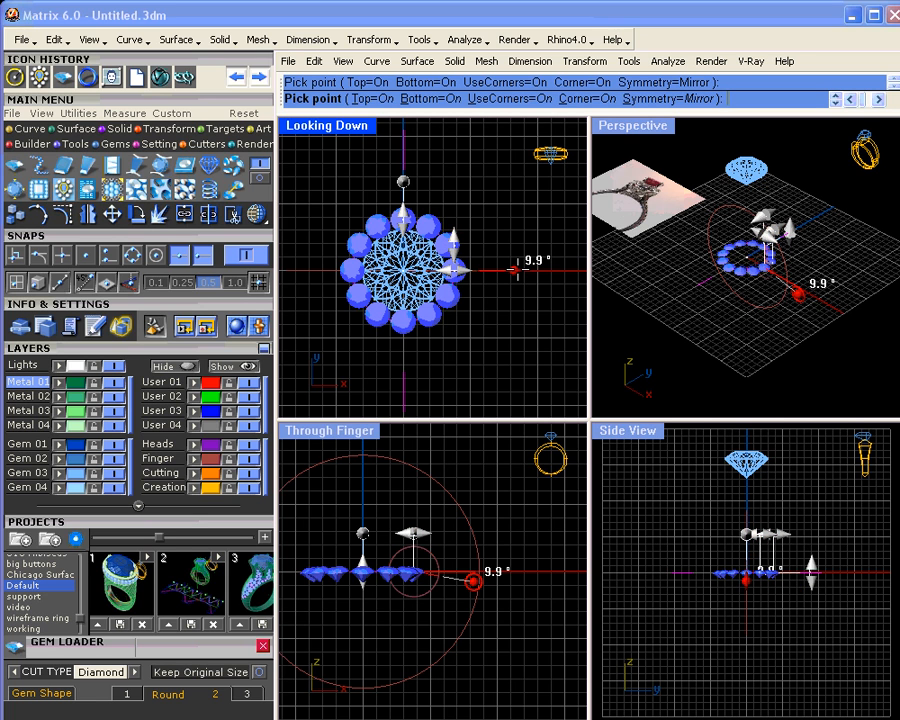
pyautogui.moveTo(403, 219)
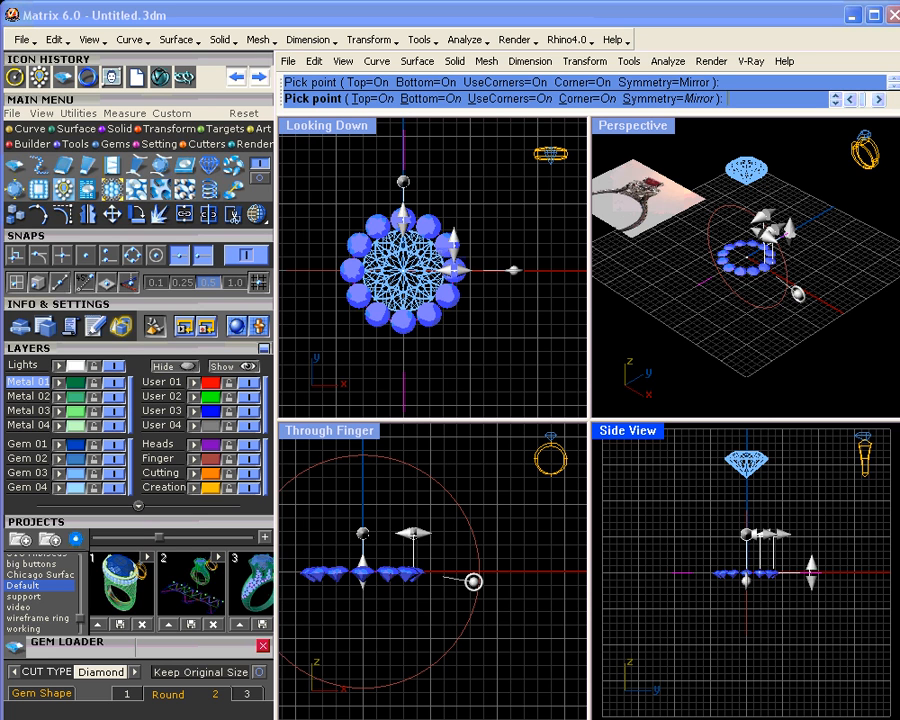
pyautogui.moveTo(810, 568)
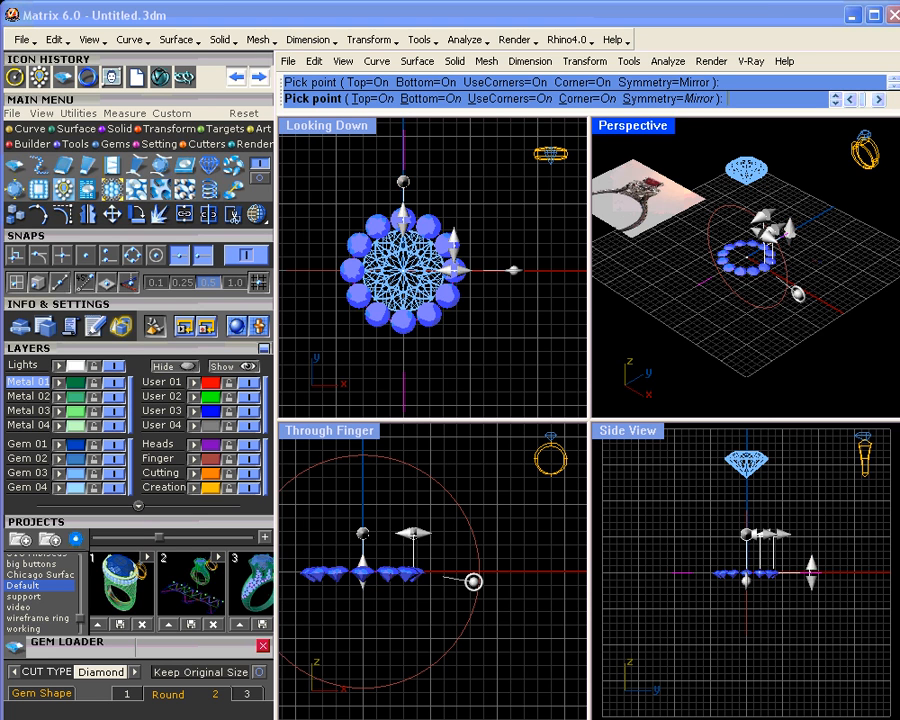
pyautogui.rightClick(731, 318)
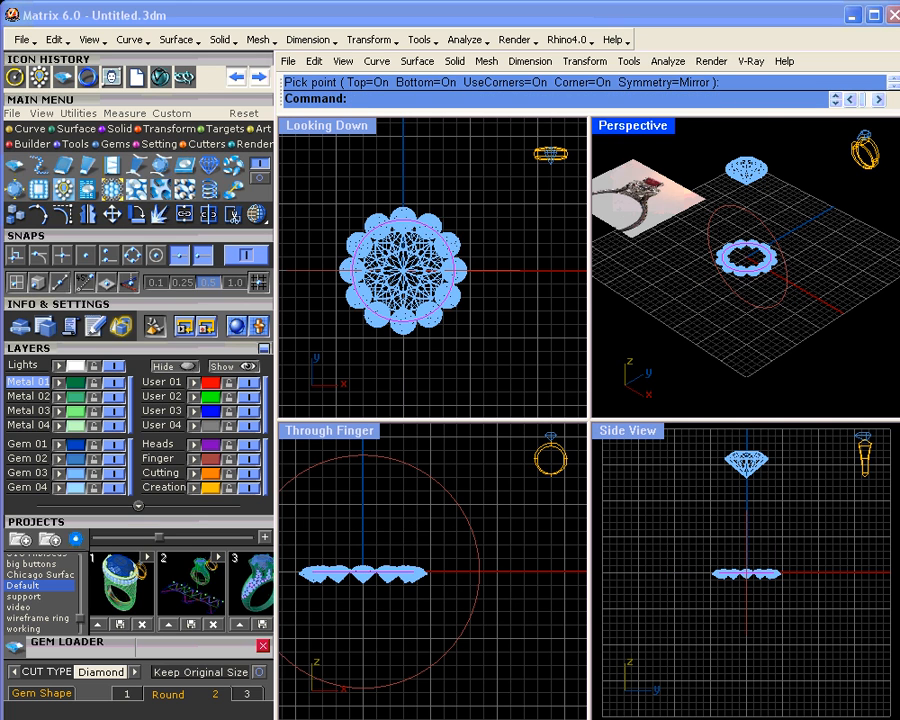
# Move the 12 cluster gems straight up in the Through Finger view so they sit around the underside of the round diamond
pyautogui.moveTo(356, 542); pyautogui.dragTo(426, 612)
pyautogui.moveTo(291, 546); pyautogui.dragTo(392, 610)
pyautogui.moveTo(392, 610); pyautogui.dragTo(436, 682, button='right')
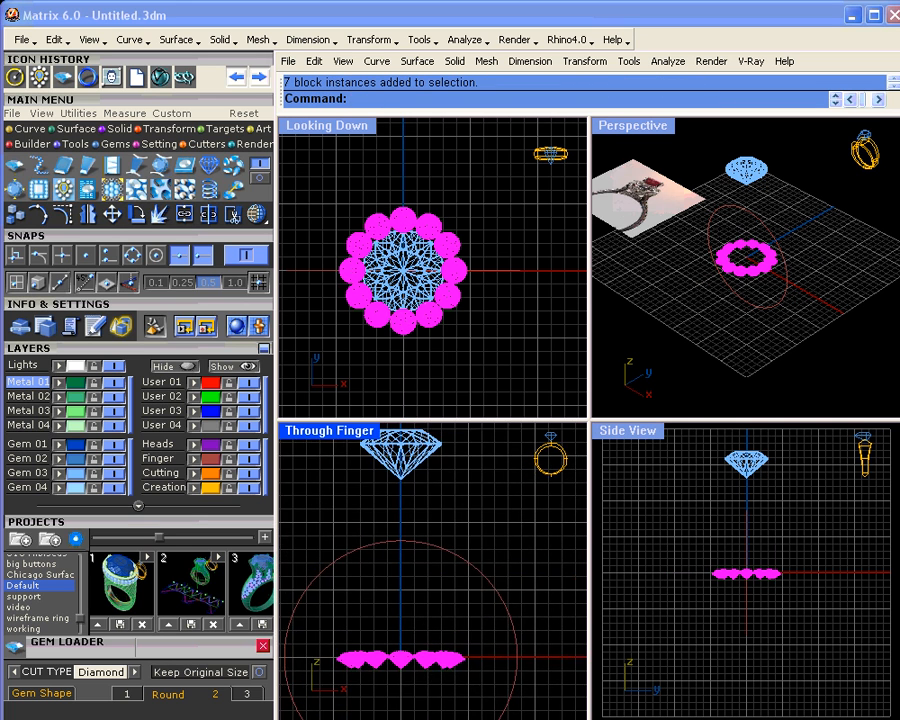
pyautogui.moveTo(447, 663); pyautogui.dragTo(448, 473)
pyautogui.moveTo(405, 306); pyautogui.dragTo(494, 300, button='right')
pyautogui.scroll(-4, 449, 260)
pyautogui.moveTo(352, 236); pyautogui.dragTo(425, 246, button='right')
pyautogui.scroll(4, 330, 248)
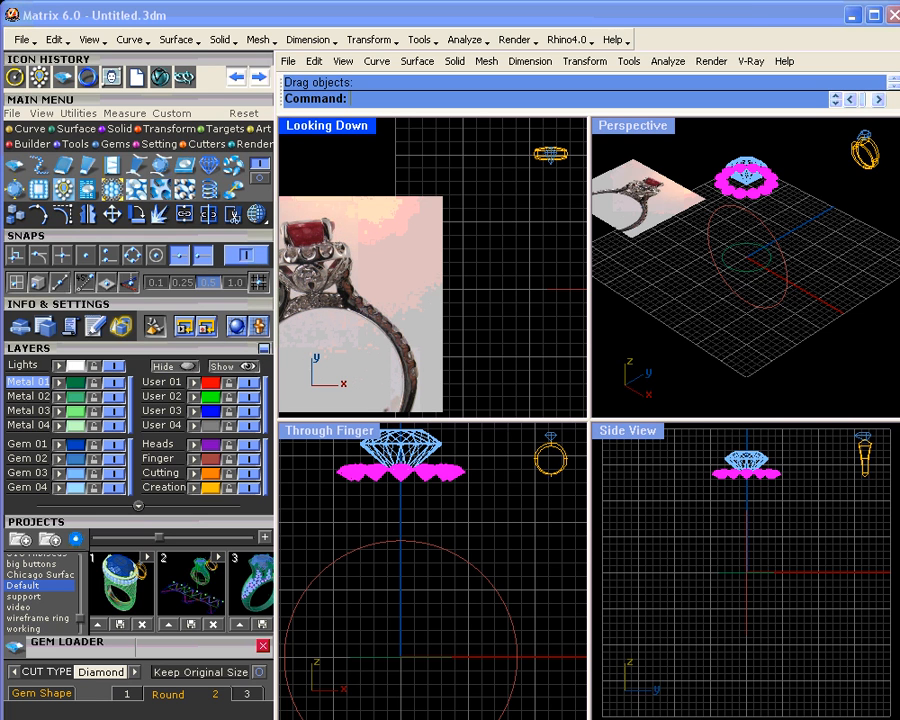
pyautogui.click(446, 518)
# Select all 12 cluster gems in an enlarged Perspective view and load them into the Metal Piece Builder
pyautogui.moveTo(735, 270); pyautogui.dragTo(755, 216, button='right')
pyautogui.moveTo(447, 288); pyautogui.dragTo(472, 302, button='right')
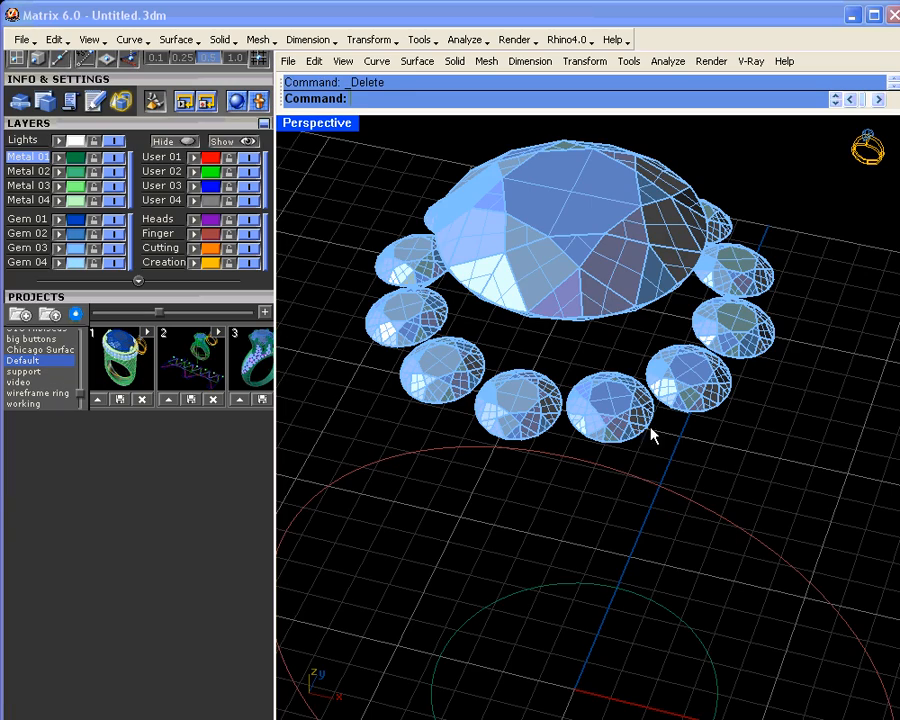
pyautogui.moveTo(651, 433)
pyautogui.mouseDown(button='right')
pyautogui.moveTo(657, 398)
pyautogui.moveTo(681, 370)
pyautogui.moveTo(713, 398)
pyautogui.moveTo(665, 451)
pyautogui.moveTo(645, 435)
pyautogui.mouseUp(button='right')
pyautogui.moveTo(395, 180); pyautogui.dragTo(607, 530)
pyautogui.moveTo(532, 127); pyautogui.dragTo(845, 465)
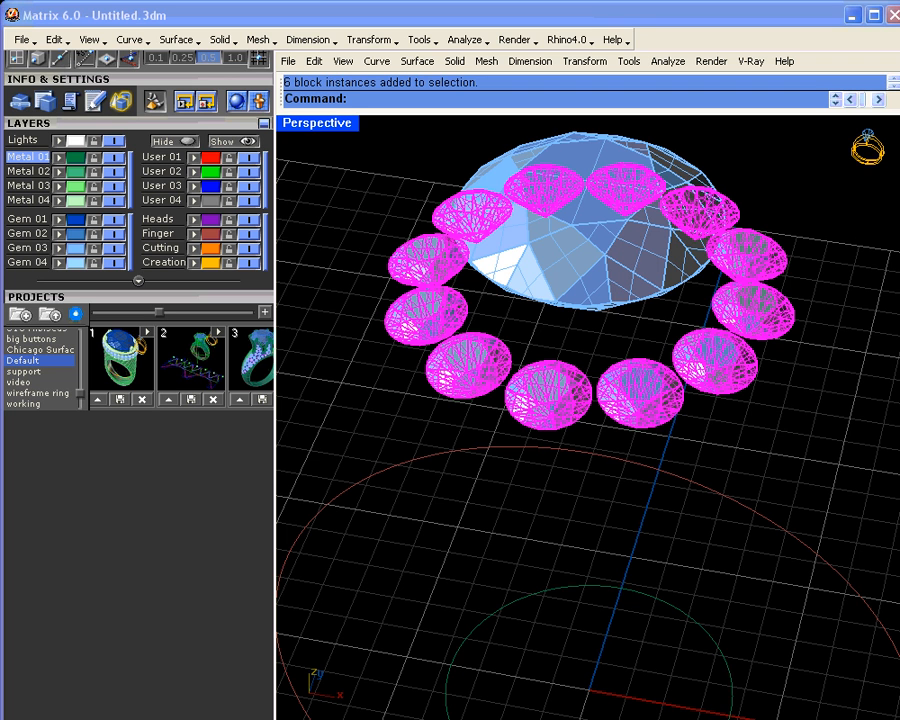
pyautogui.moveTo(31, 123); pyautogui.dragTo(73, 345)
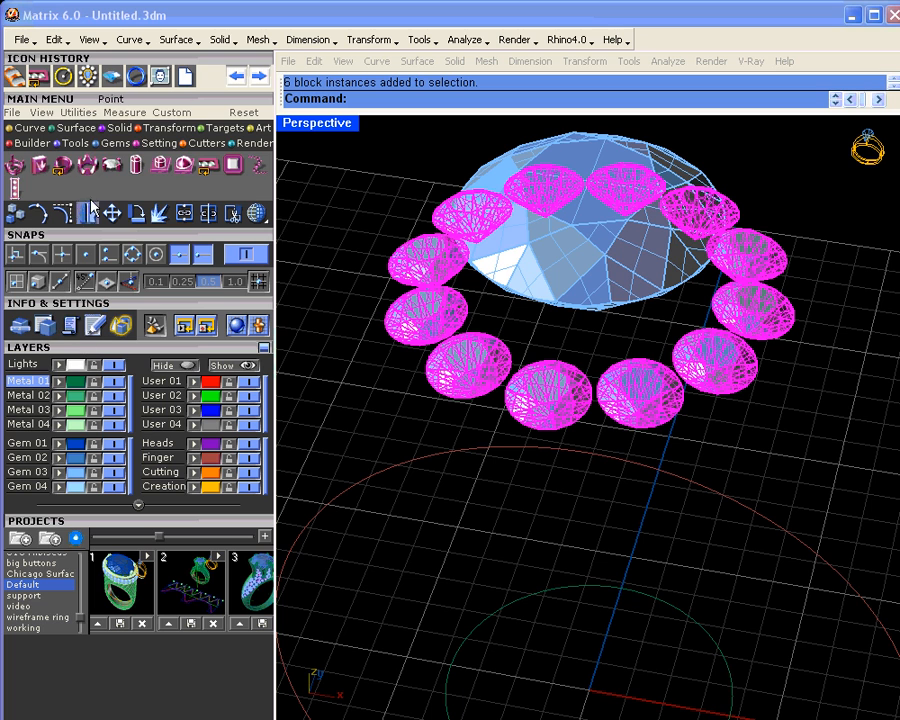
pyautogui.click(207, 167)
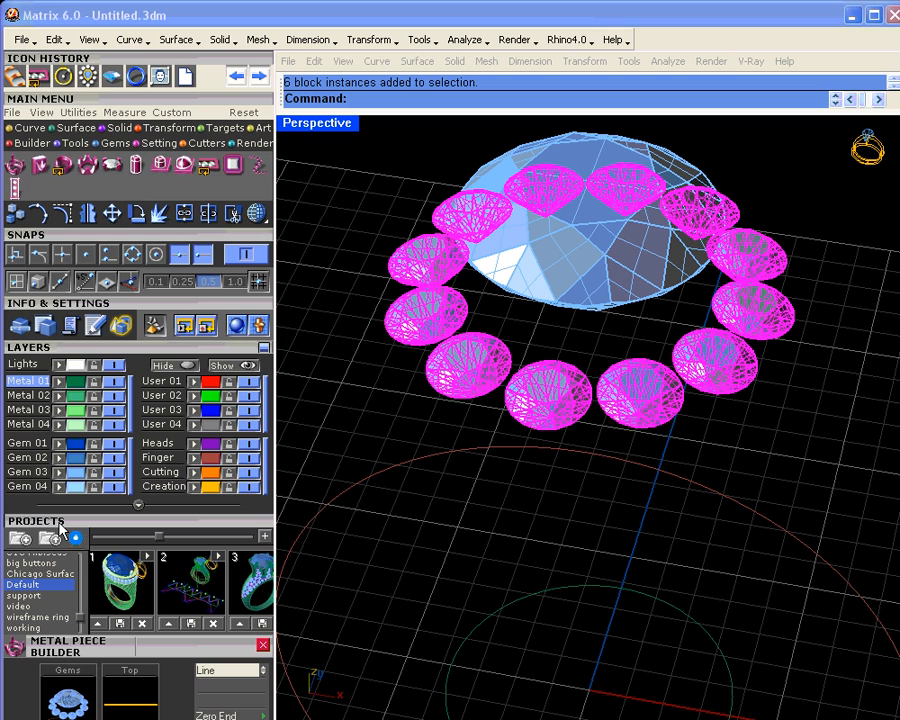
pyautogui.scroll(-5, 58, 528)
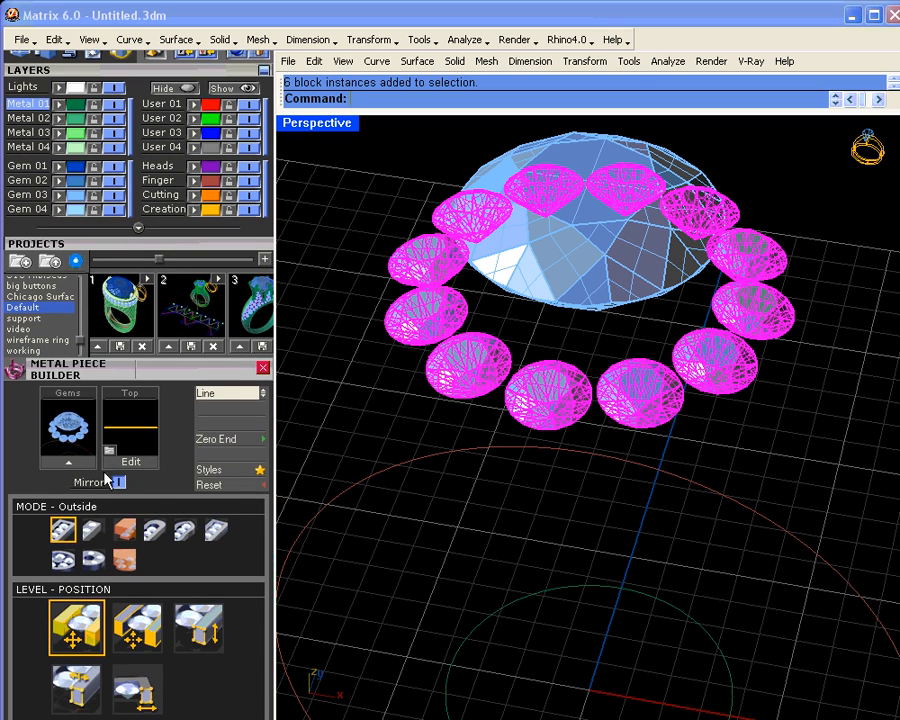
pyautogui.click(69, 464)
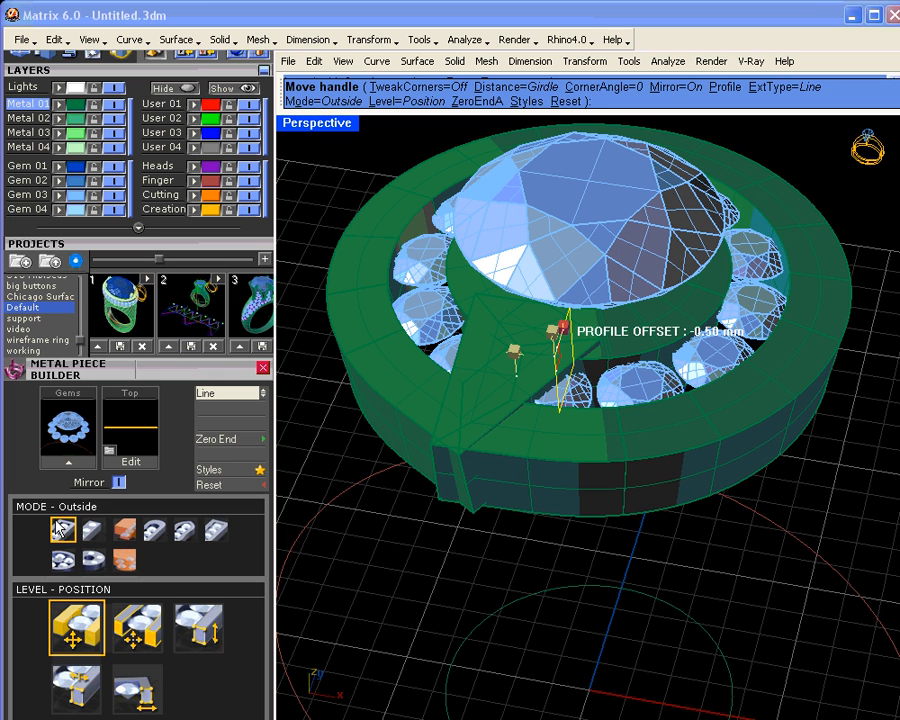
# Switch the metal piece to Closed Inside mode, widen it outward until it encloses the cluster gems, and finish it
pyautogui.click(94, 564)
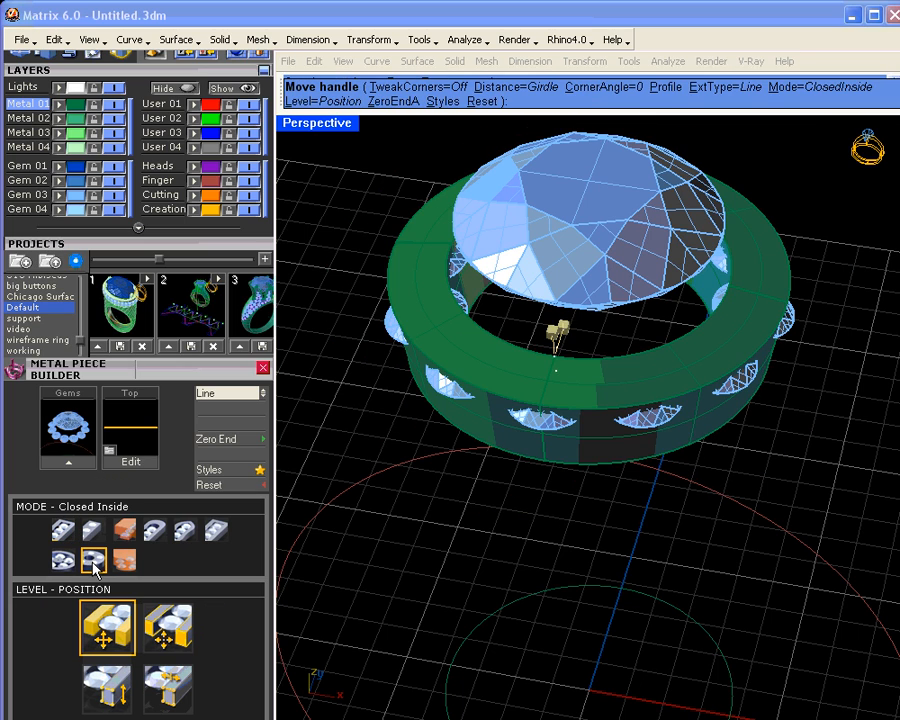
pyautogui.moveTo(610, 462); pyautogui.dragTo(556, 460, button='right')
pyautogui.moveTo(417, 338); pyautogui.dragTo(428, 331)
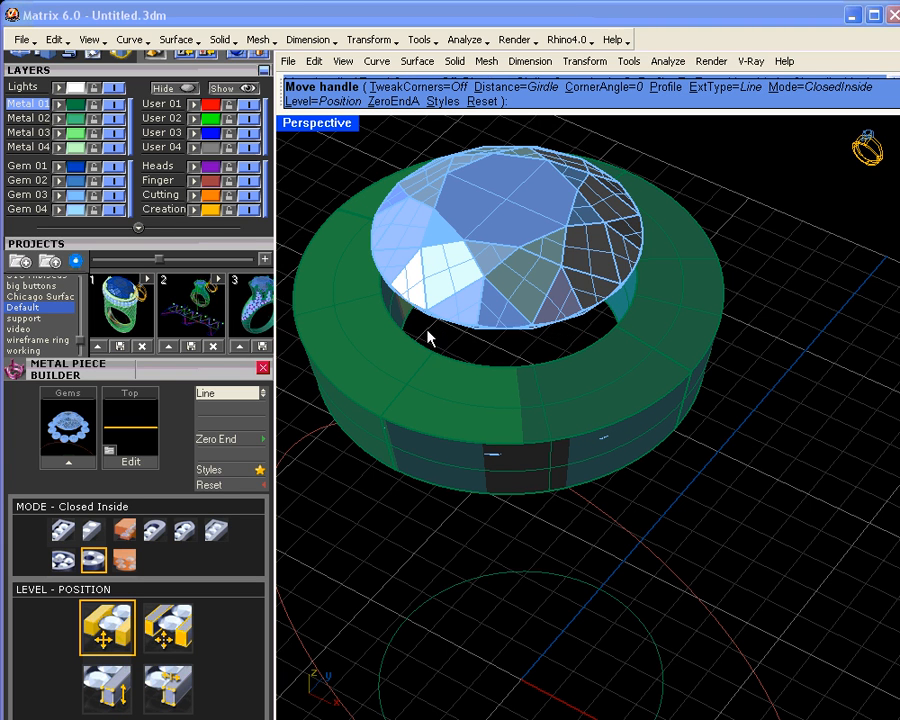
pyautogui.moveTo(575, 530); pyautogui.dragTo(593, 595, button='right')
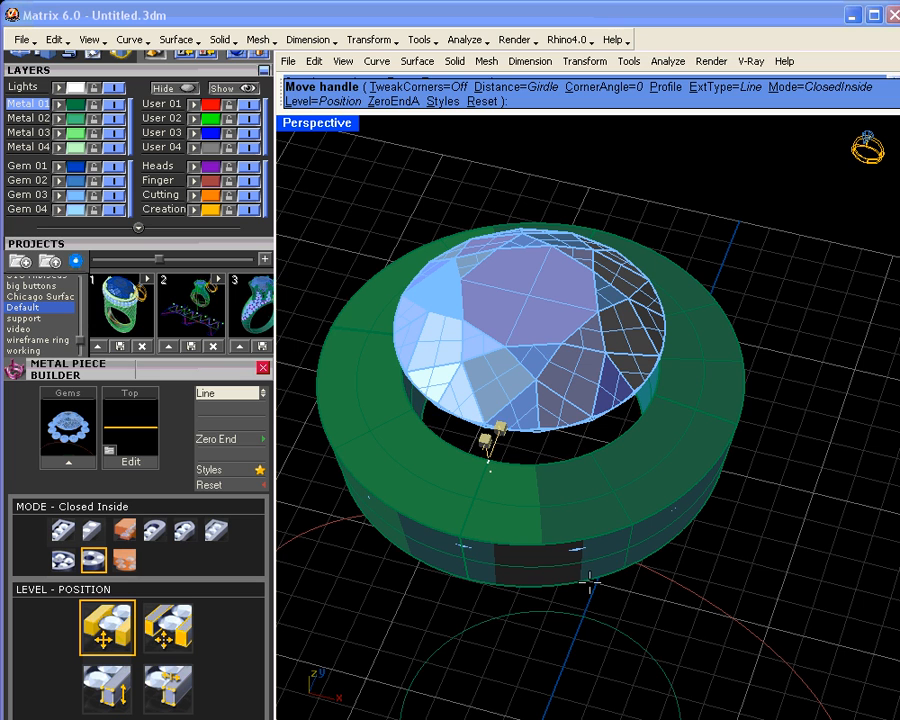
pyautogui.rightClick(591, 582)
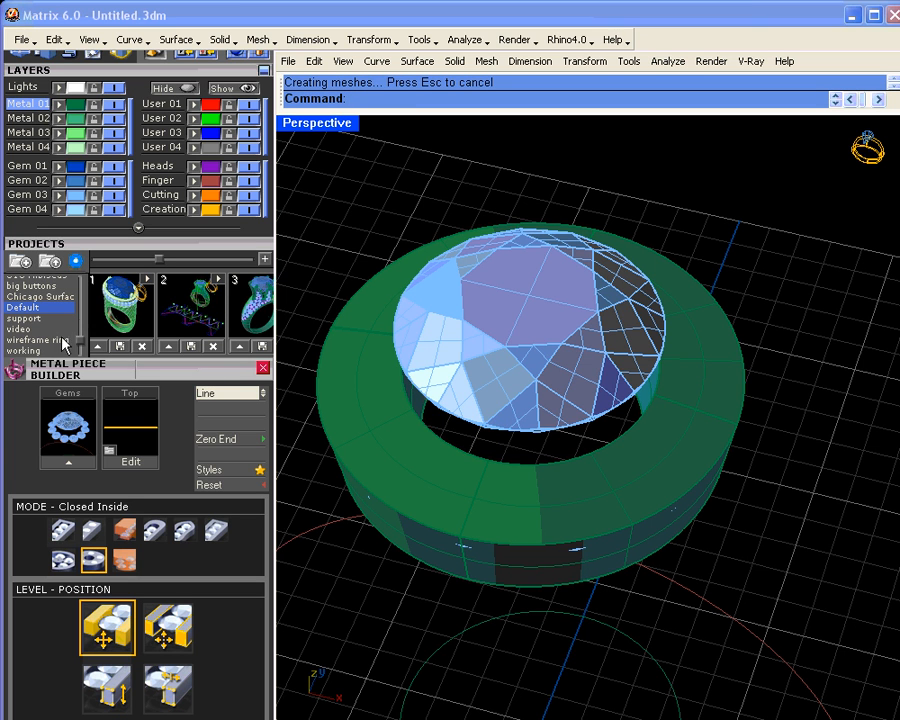
# Save the gems, metal piece and both circles into slot 1 of the working project
pyautogui.click(30, 351)
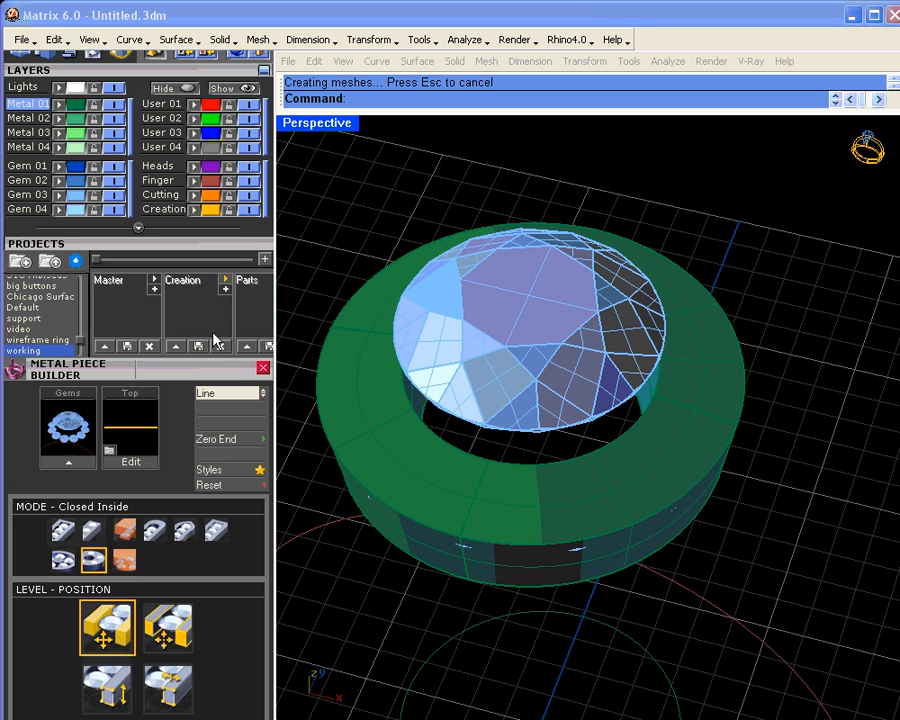
pyautogui.moveTo(95, 261); pyautogui.dragTo(153, 261)
pyautogui.scroll(-5, 458, 370)
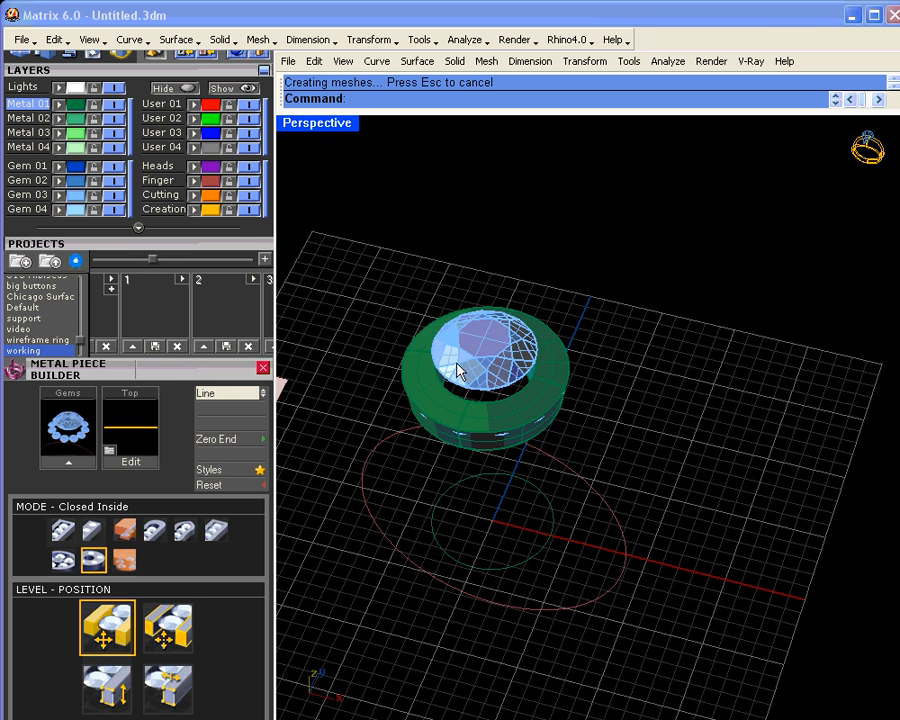
pyautogui.moveTo(332, 284); pyautogui.dragTo(730, 700)
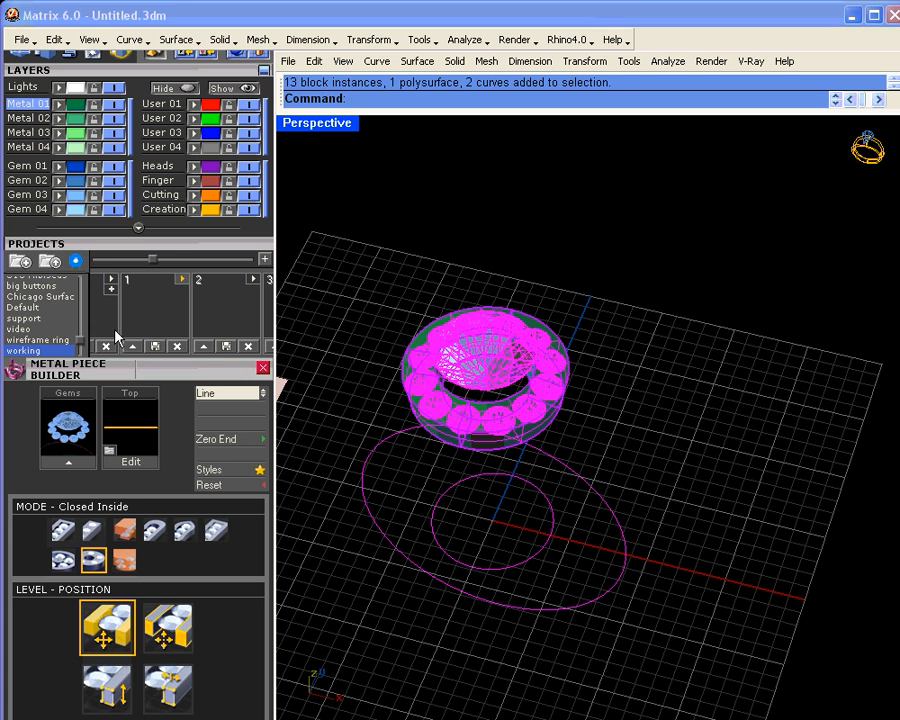
pyautogui.click(133, 346)
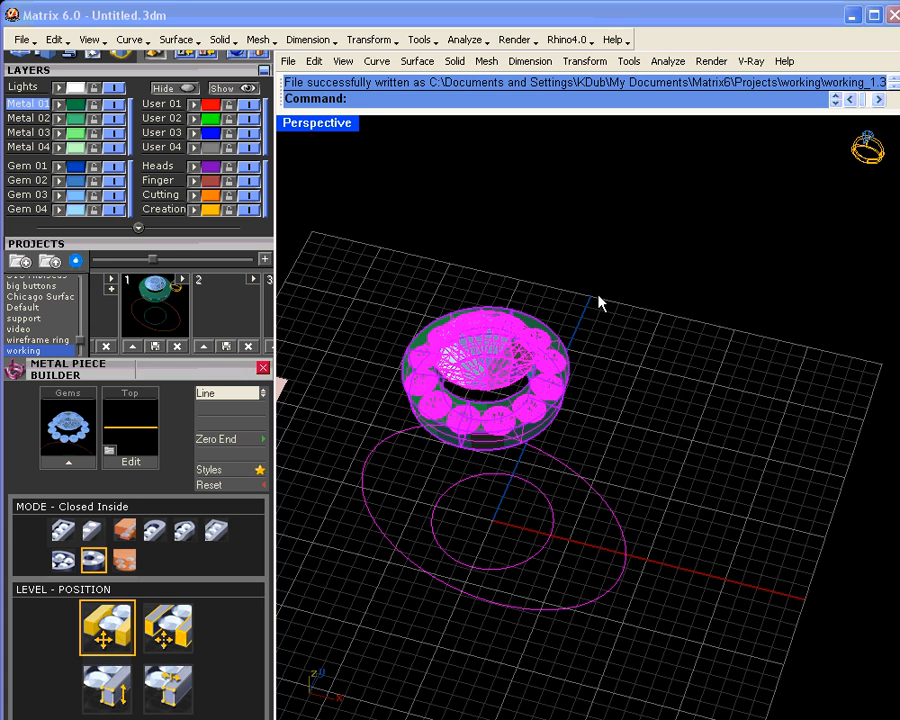
pyautogui.click(592, 316)
pyautogui.click(557, 327)
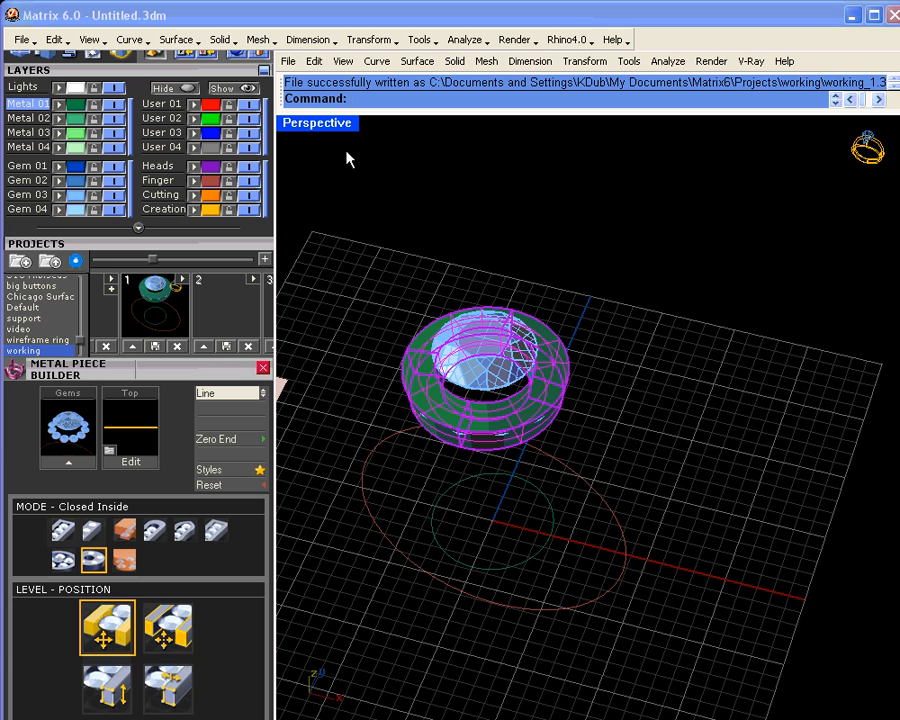
# Change the Perspective view's shade mode to a see-through display that reveals the gems inside the metal
pyautogui.moveTo(84, 249); pyautogui.dragTo(86, 527)
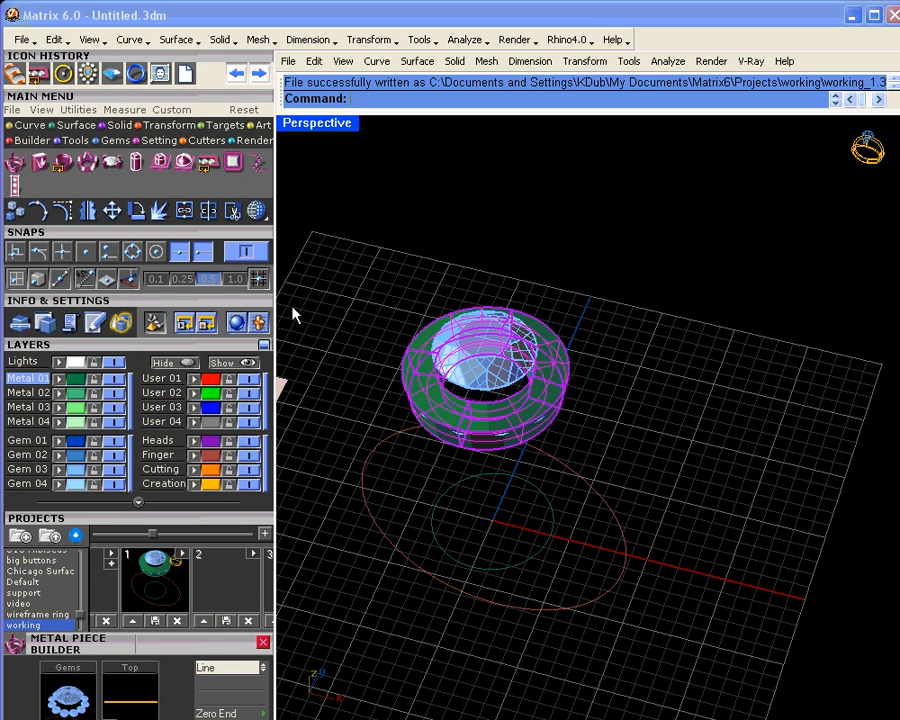
pyautogui.click(264, 216)
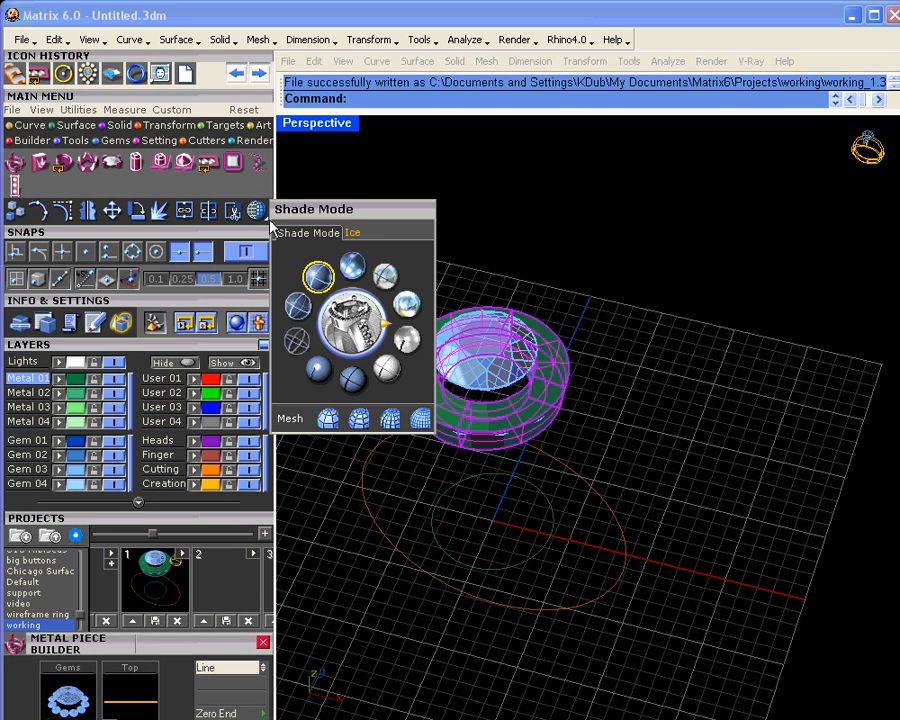
pyautogui.click(297, 343)
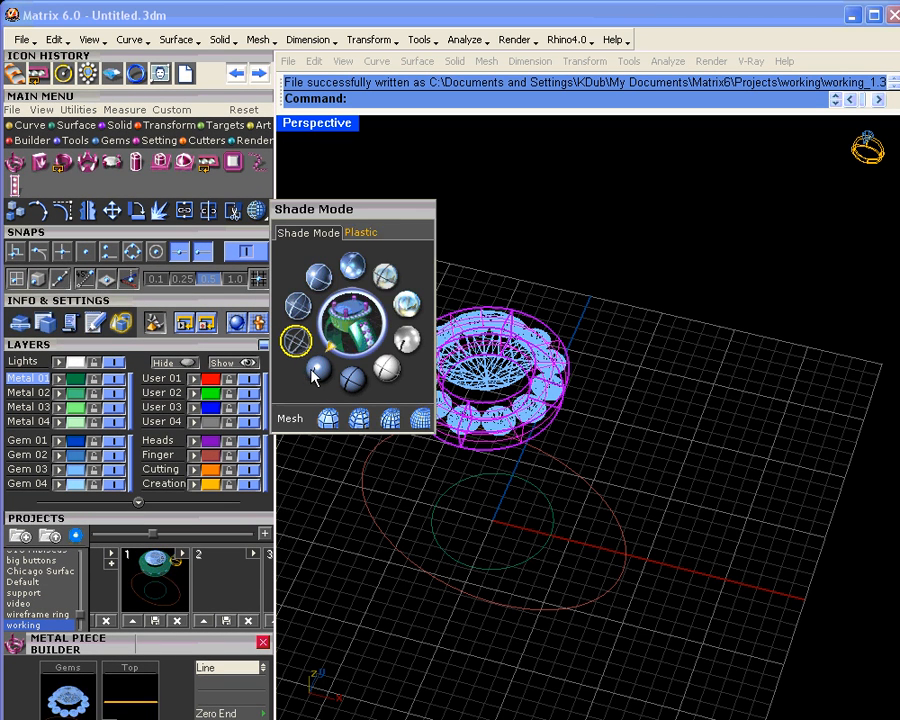
pyautogui.click(300, 307)
pyautogui.click(653, 428)
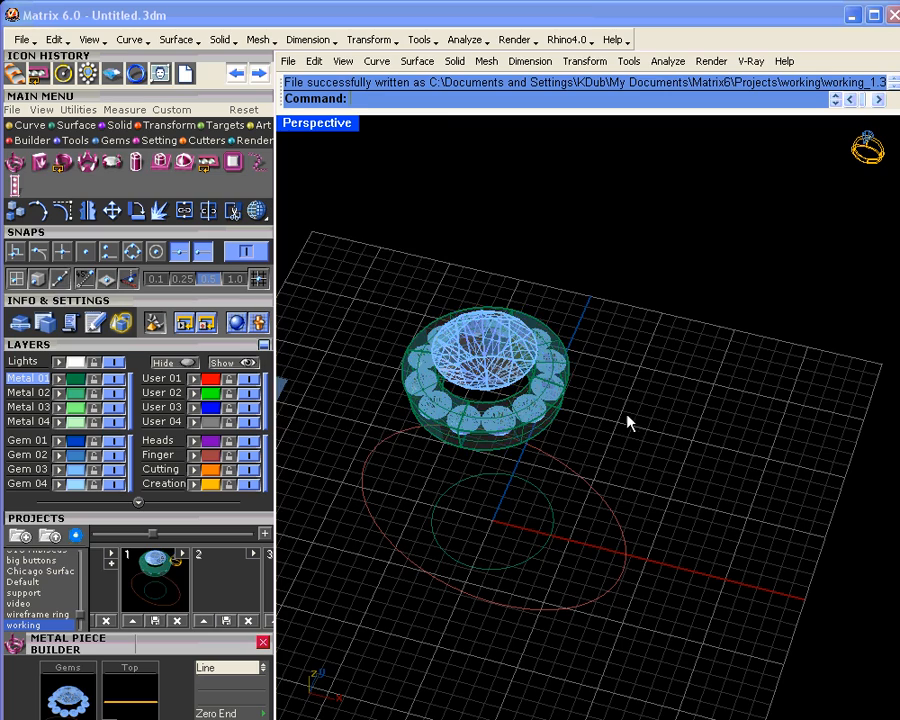
# Select the 12 cluster gems and load them into the Micro Prong Cutter
pyautogui.scroll(5, 512, 412)
pyautogui.moveTo(512, 412); pyautogui.dragTo(594, 452, button='right')
pyautogui.moveTo(366, 170); pyautogui.dragTo(612, 563)
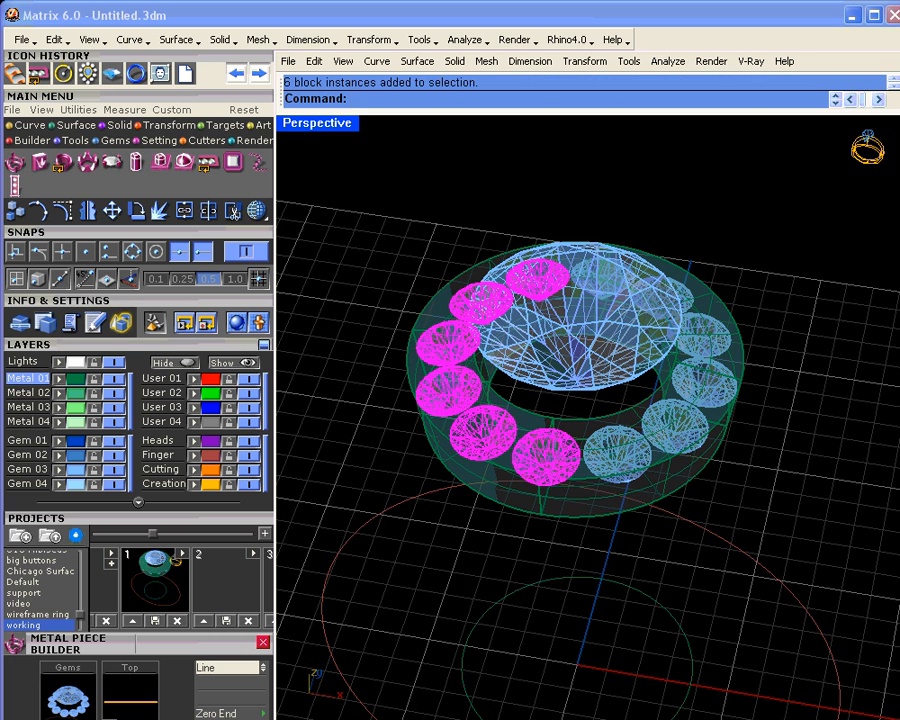
pyautogui.keyDown('shift'); pyautogui.moveTo(555, 213); pyautogui.dragTo(776, 548); pyautogui.keyUp('shift')
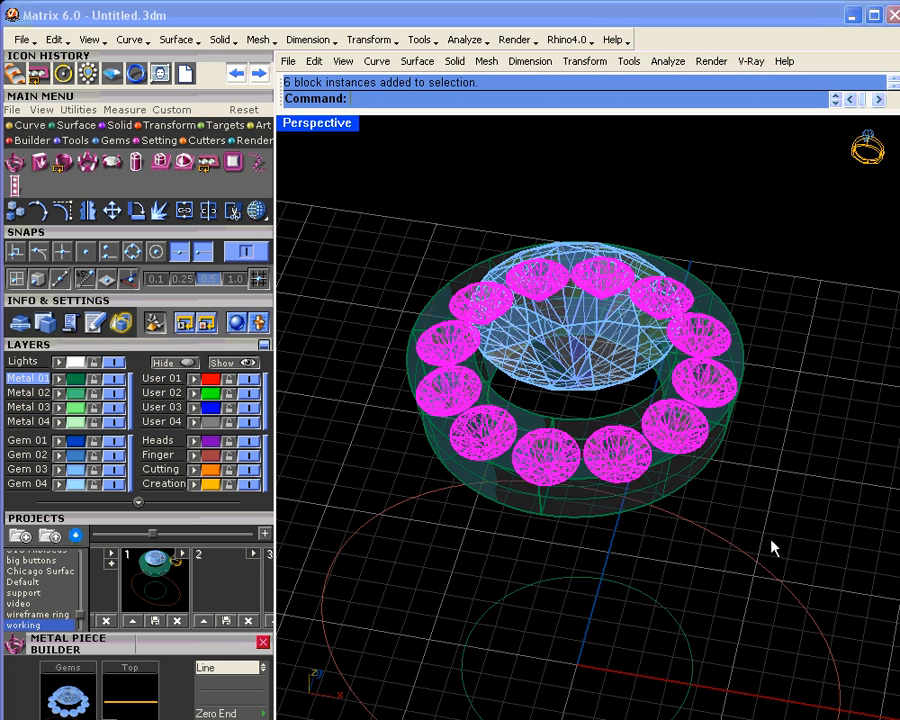
pyautogui.click(200, 141)
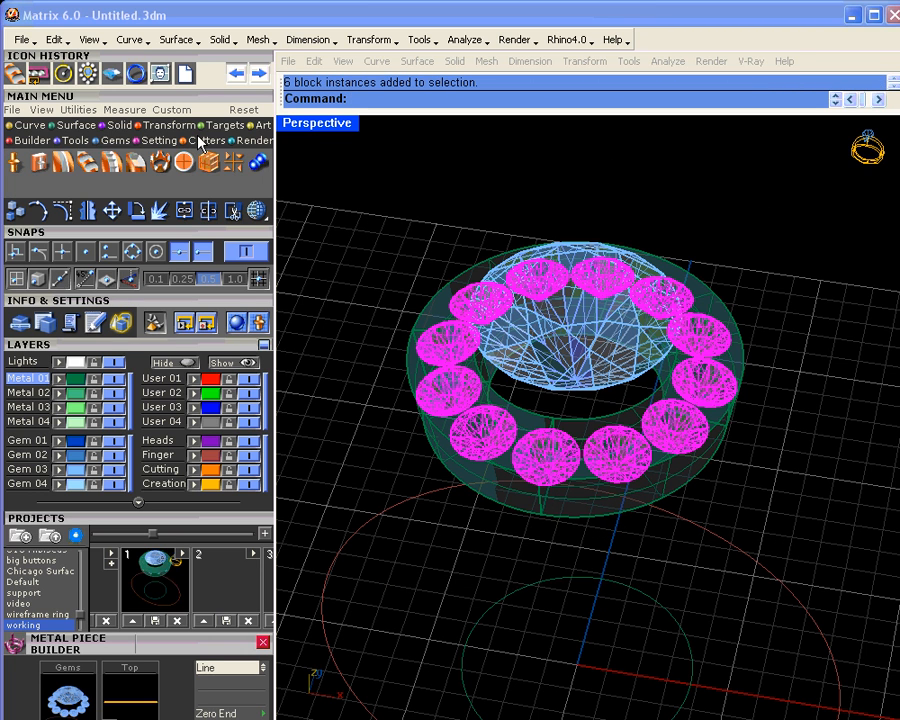
pyautogui.click(88, 166)
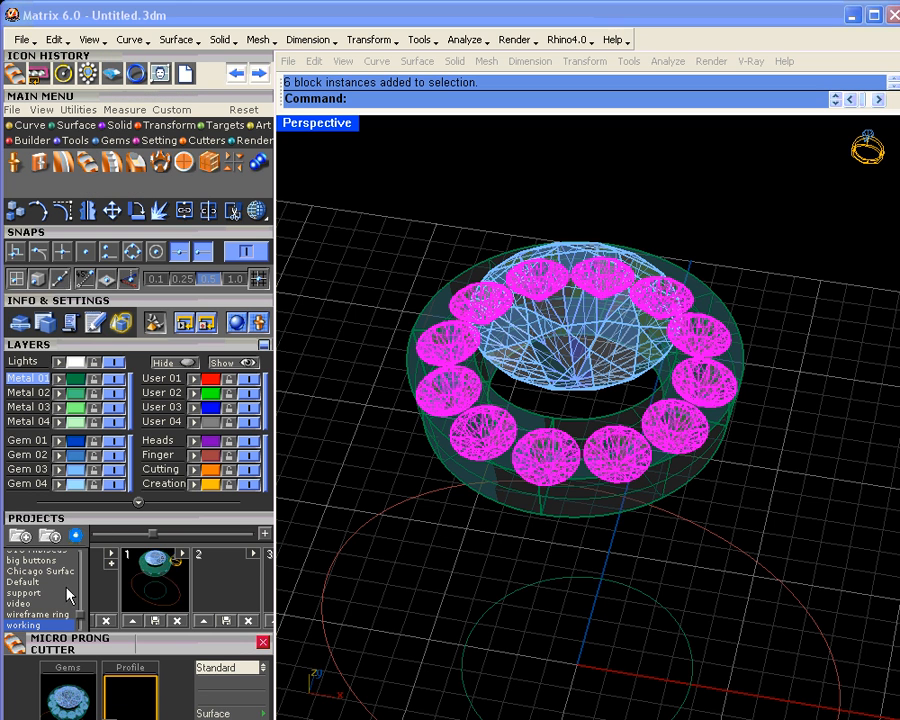
pyautogui.scroll(-5, 45, 527)
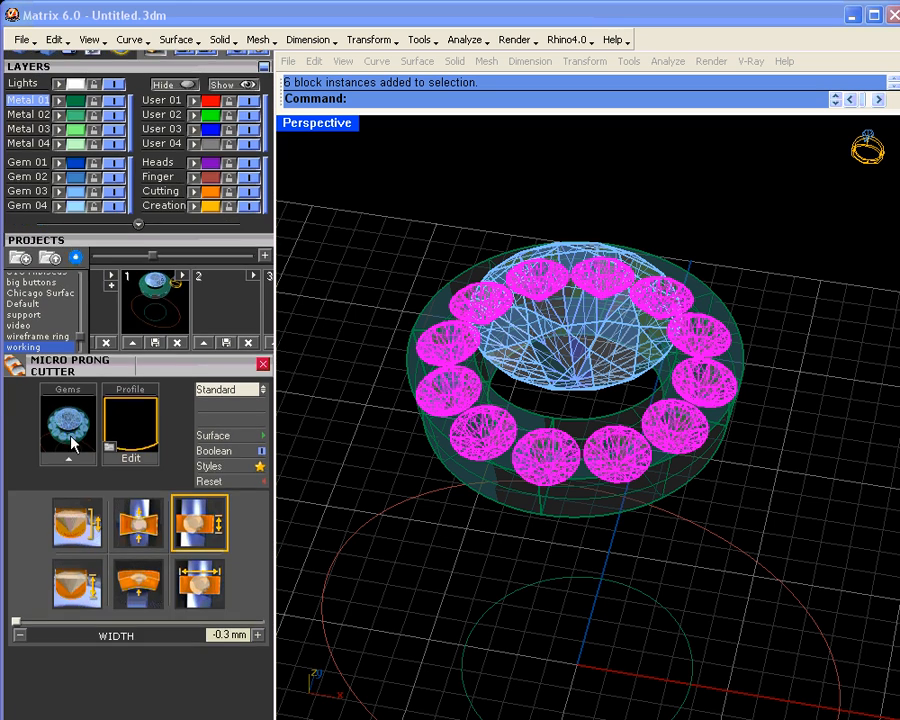
pyautogui.click(68, 458)
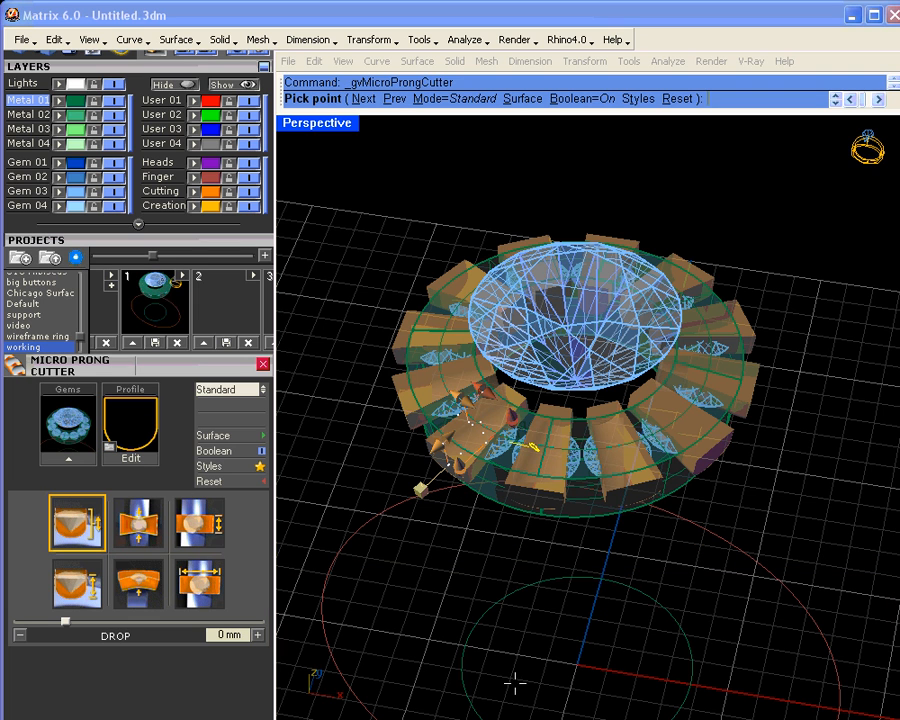
# Set the micro prong cutter's profile to channel 07
pyautogui.click(131, 425)
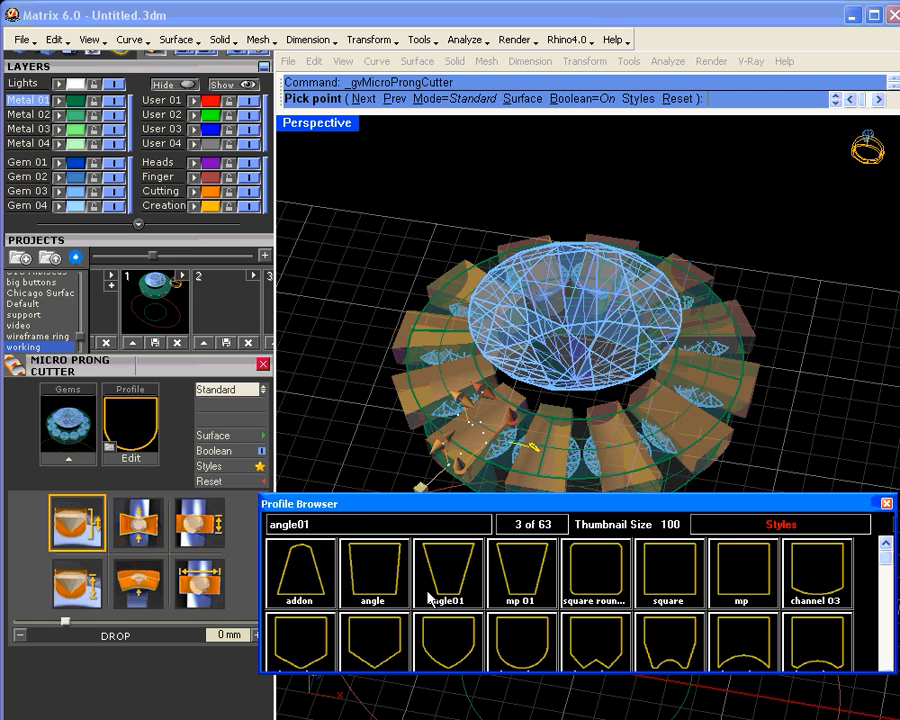
pyautogui.click(532, 638)
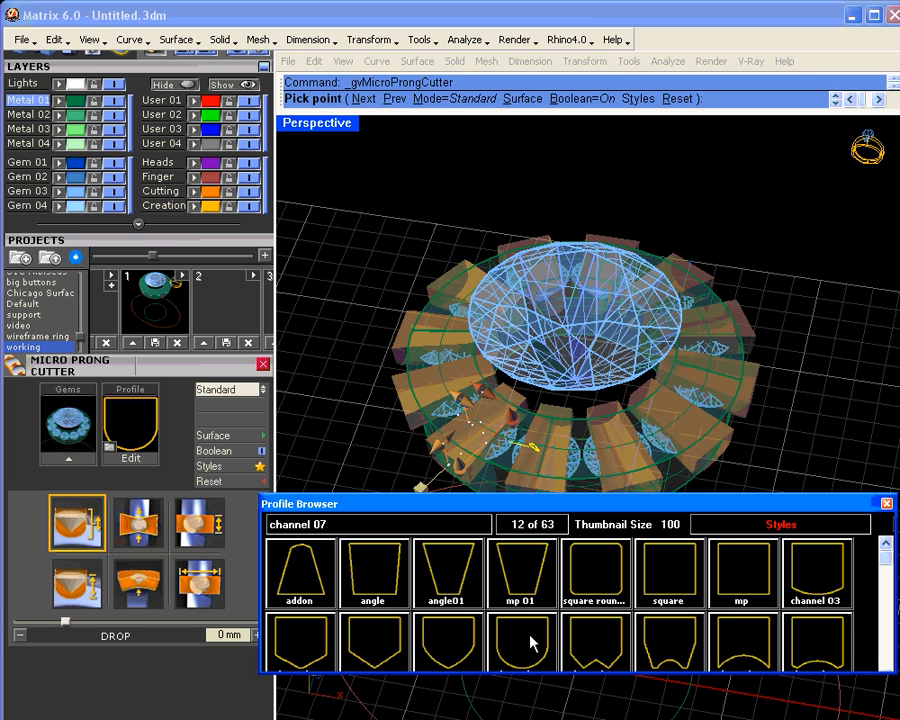
pyautogui.doubleClick(532, 641)
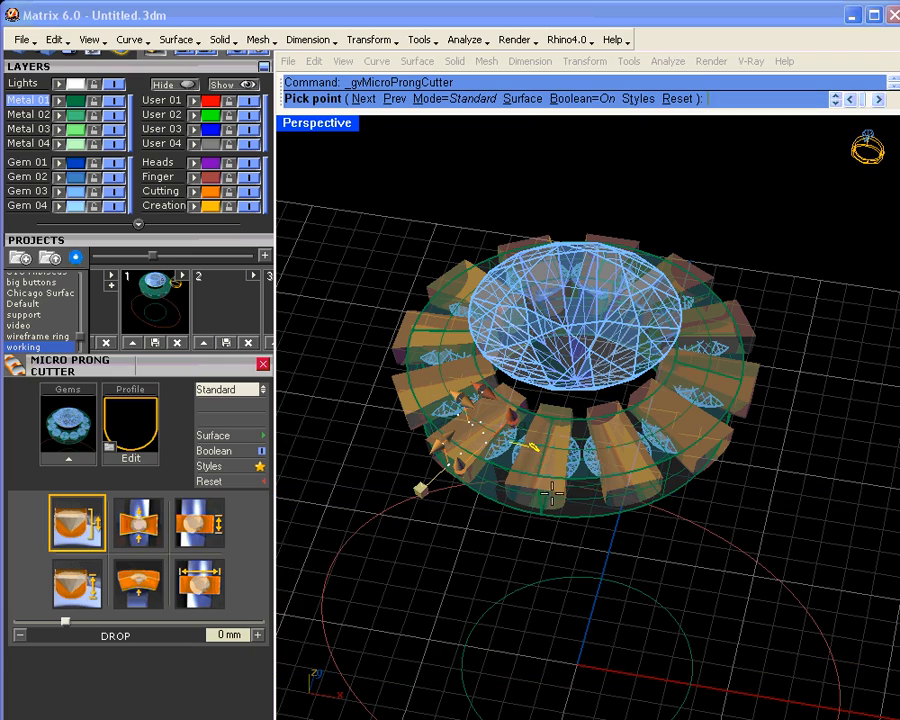
# Set the width of the micro prong cutters around the halo to -0.5 mm
pyautogui.moveTo(490, 522); pyautogui.dragTo(546, 450, button='right')
pyautogui.scroll(5, 568, 464)
pyautogui.moveTo(588, 548); pyautogui.dragTo(558, 552, button='right')
pyautogui.keyDown('shift'); pyautogui.moveTo(558, 552); pyautogui.dragTo(614, 392, button='right'); pyautogui.keyUp('shift')
pyautogui.moveTo(530, 268)
pyautogui.moveTo(527, 266); pyautogui.dragTo(534, 261)
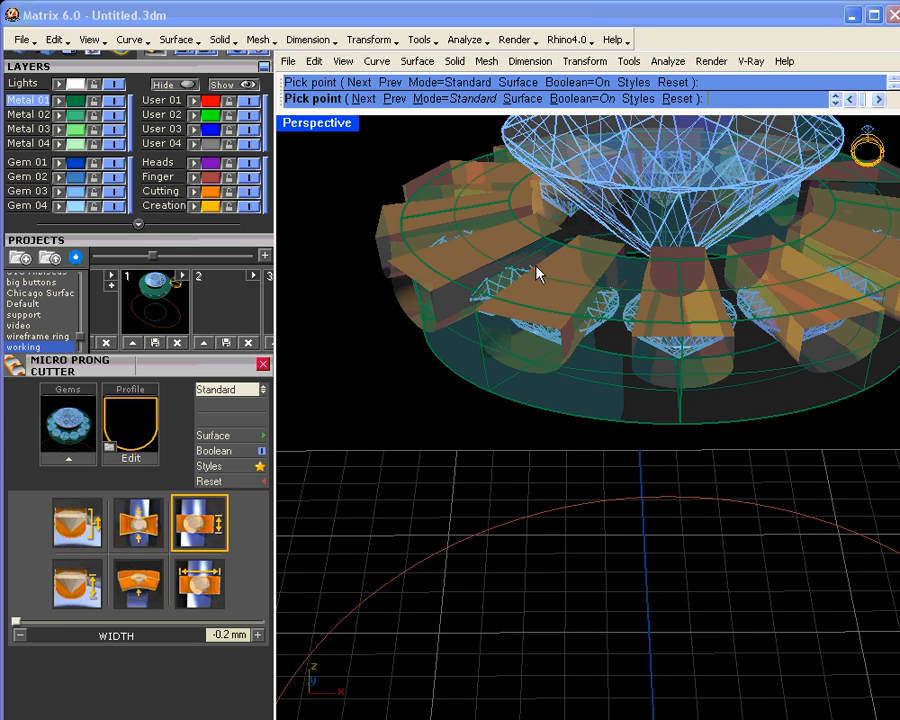
pyautogui.moveTo(650, 262); pyautogui.dragTo(645, 501, button='right')
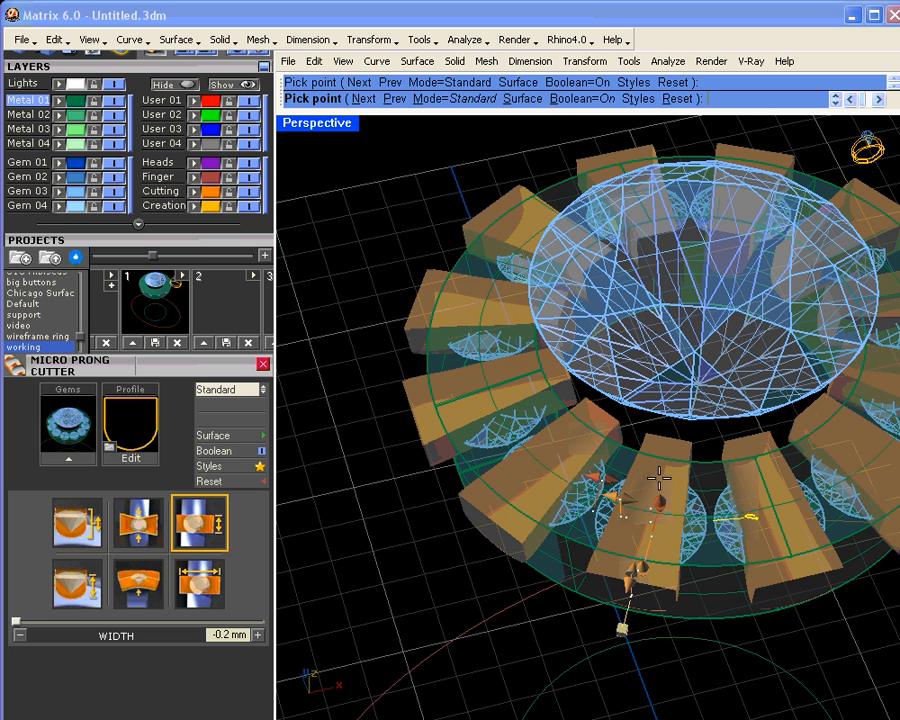
pyautogui.moveTo(621, 498)
pyautogui.mouseDown()
pyautogui.moveTo(635, 503)
pyautogui.moveTo(603, 493)
pyautogui.moveTo(610, 496)
pyautogui.mouseUp()
# Bend the micro prong cutters by 0.3 and set their drop to -0.2 mm
pyautogui.moveTo(640, 513); pyautogui.dragTo(590, 478, button='right')
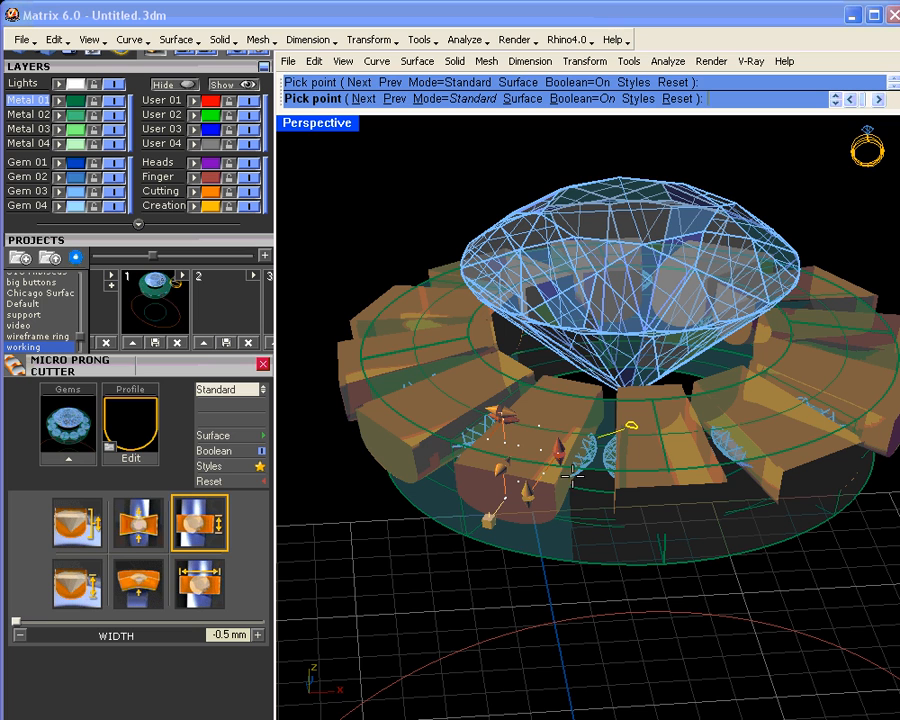
pyautogui.moveTo(558, 455); pyautogui.dragTo(555, 438)
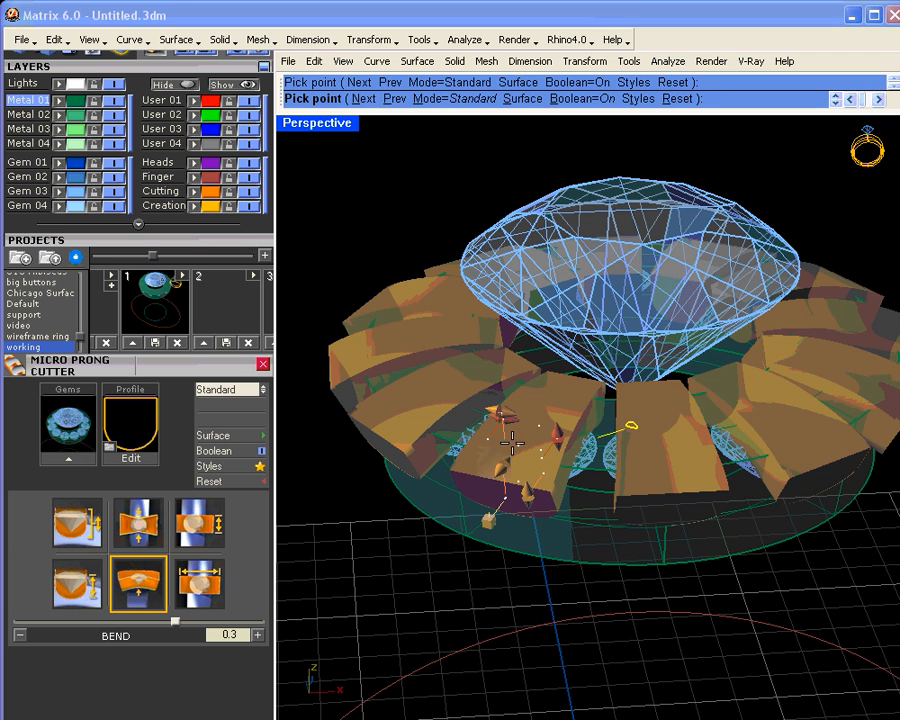
pyautogui.moveTo(488, 520); pyautogui.dragTo(490, 530)
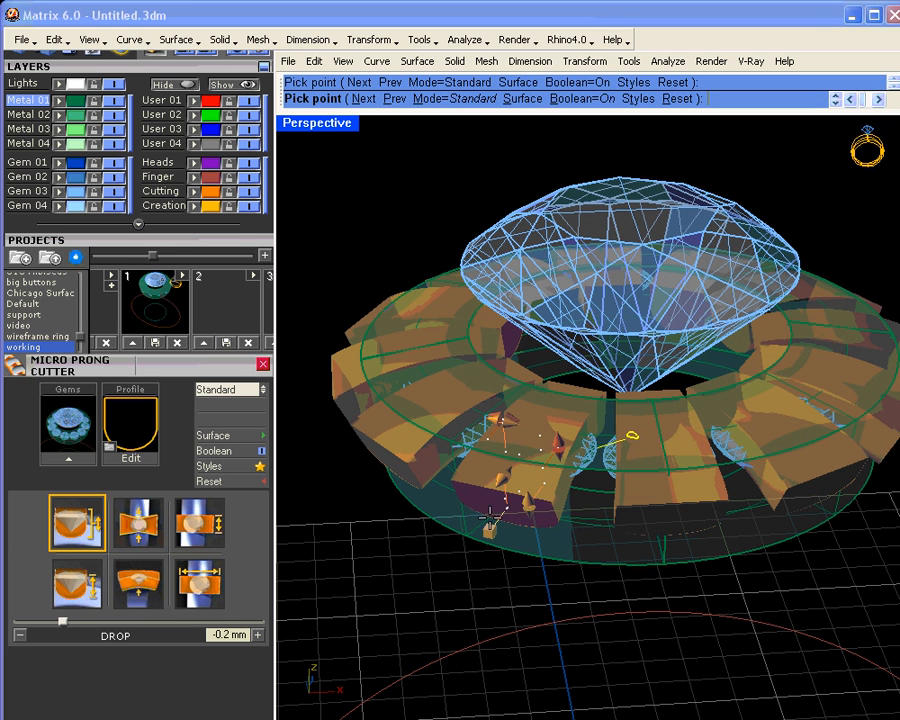
# Set the micro prong cutters' height to 1.6 mm and create the cutters around the halo
pyautogui.moveTo(470, 505); pyautogui.dragTo(525, 488)
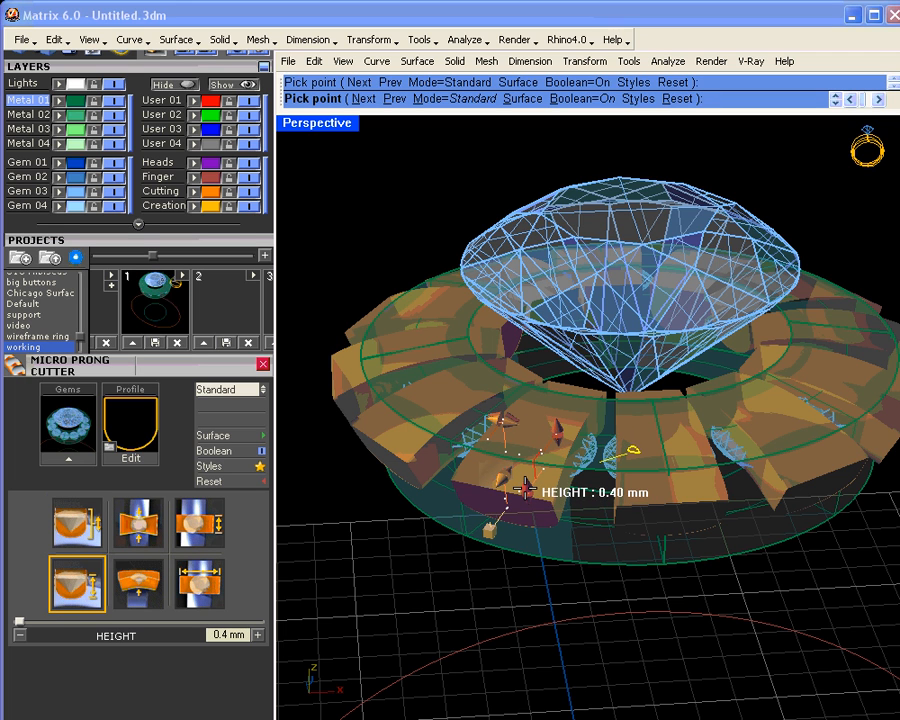
pyautogui.moveTo(525, 490); pyautogui.dragTo(527, 518)
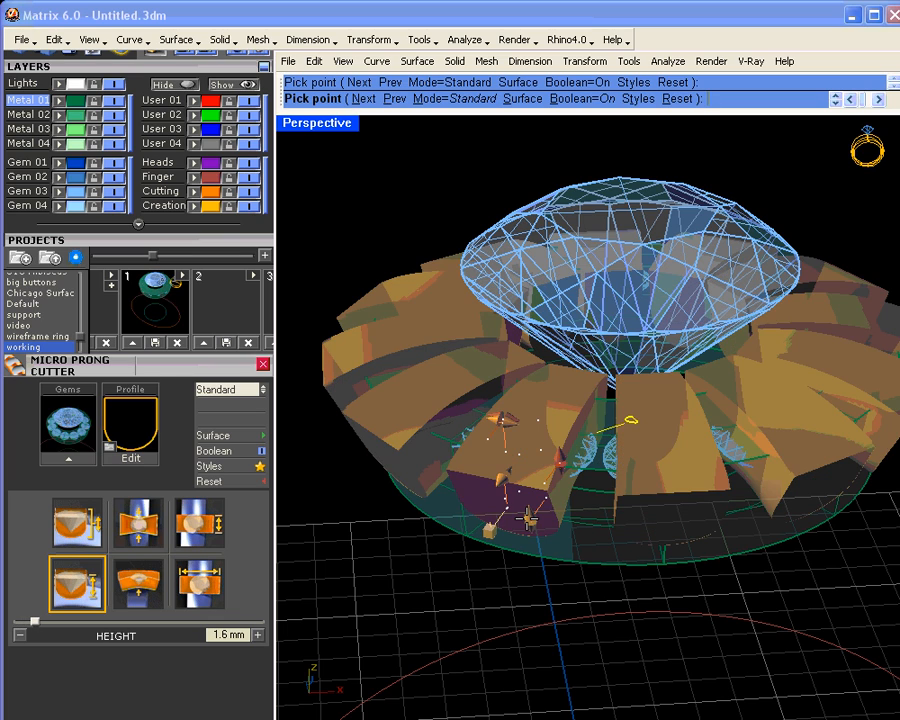
pyautogui.moveTo(556, 456); pyautogui.dragTo(530, 525, button='right')
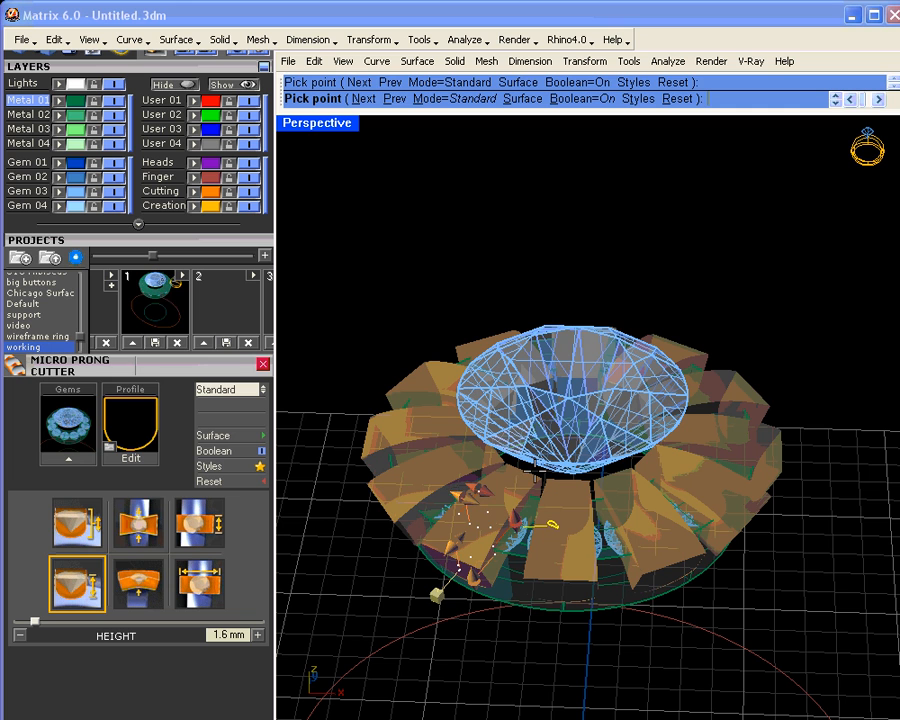
pyautogui.rightClick(536, 470)
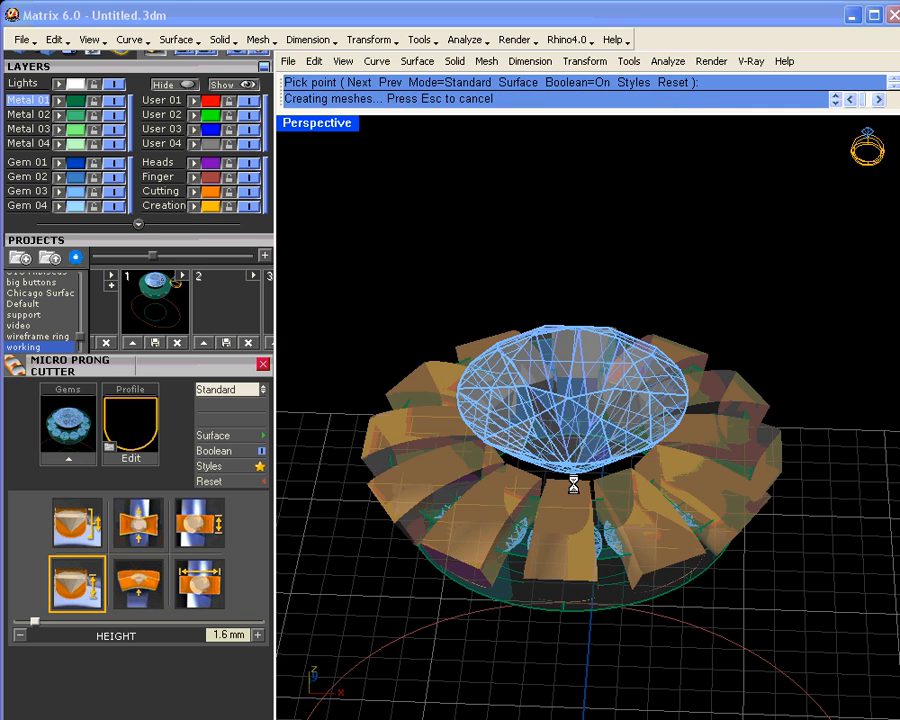
pyautogui.moveTo(610, 578); pyautogui.dragTo(495, 305, button='right')
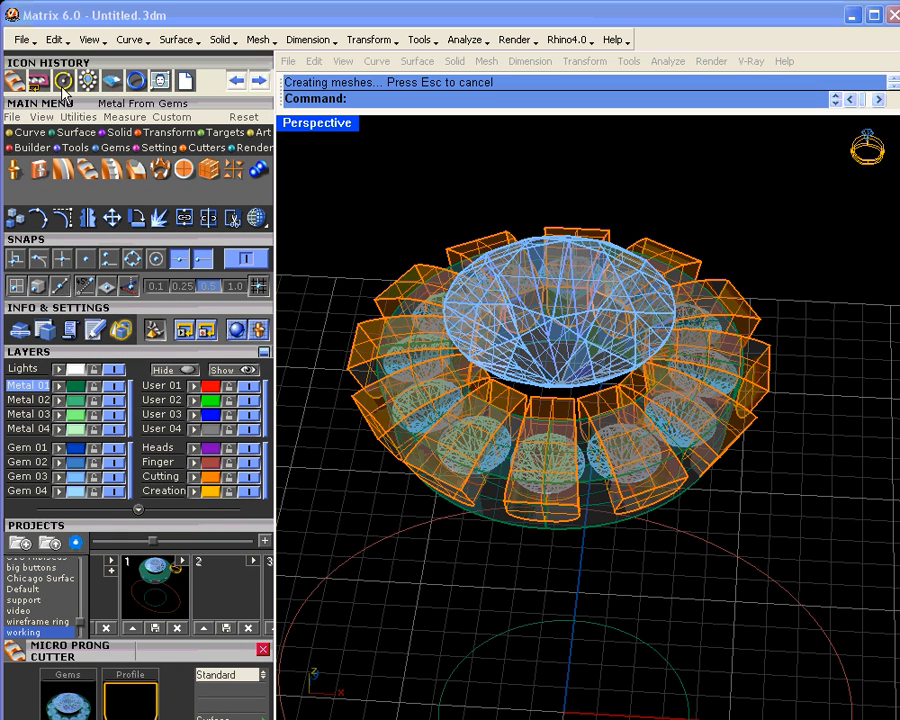
# Subtract the 12 micro prong cutters from the metal ring with a Boolean Builder difference in One By One mode
pyautogui.click(75, 147)
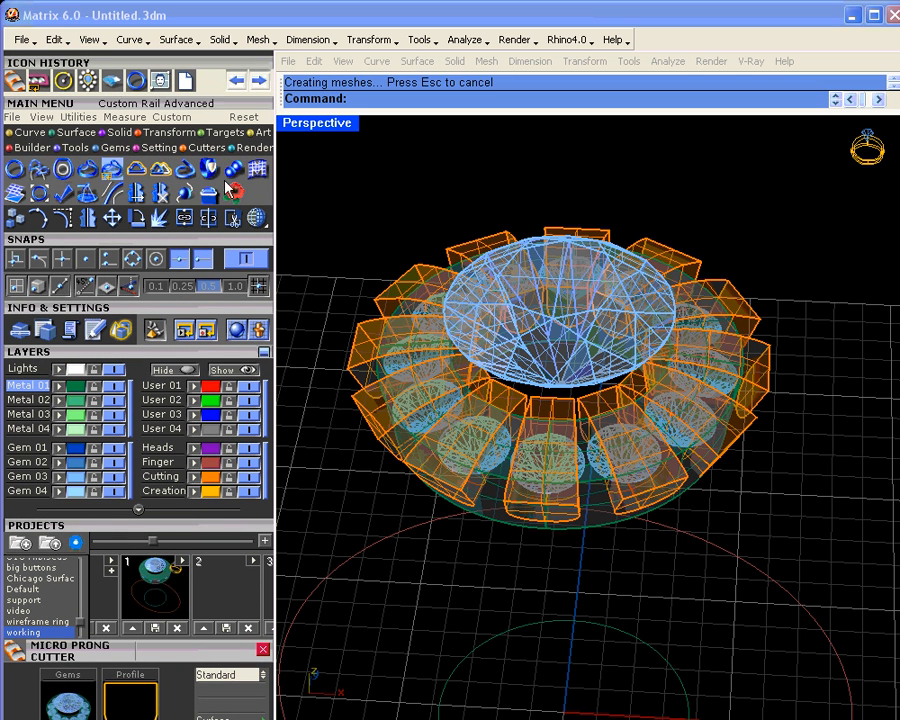
pyautogui.click(231, 168)
pyautogui.click(495, 518)
pyautogui.scroll(-5, 57, 535)
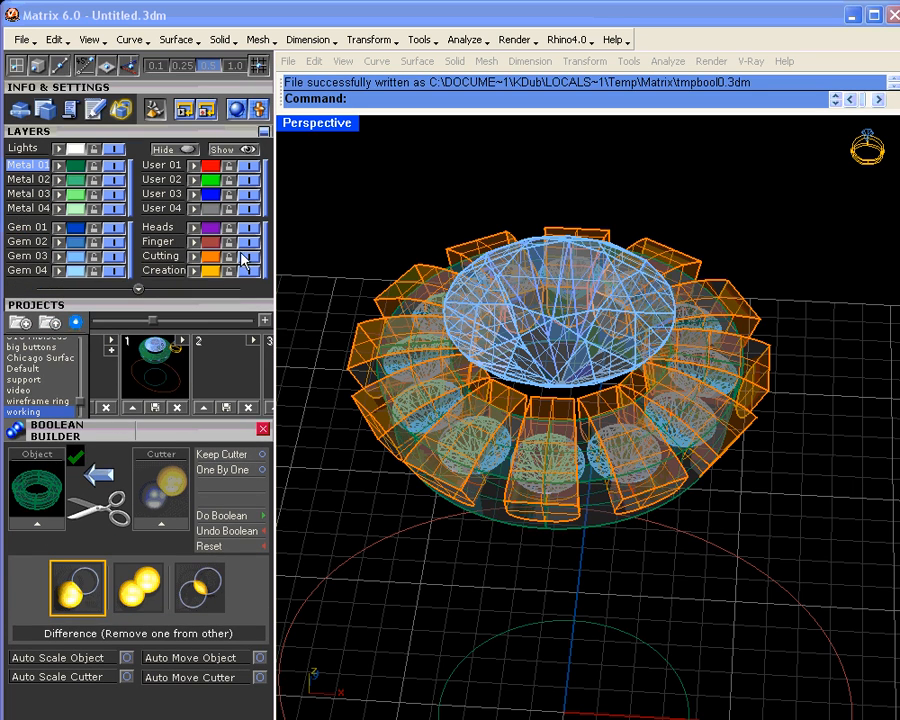
pyautogui.click(218, 257)
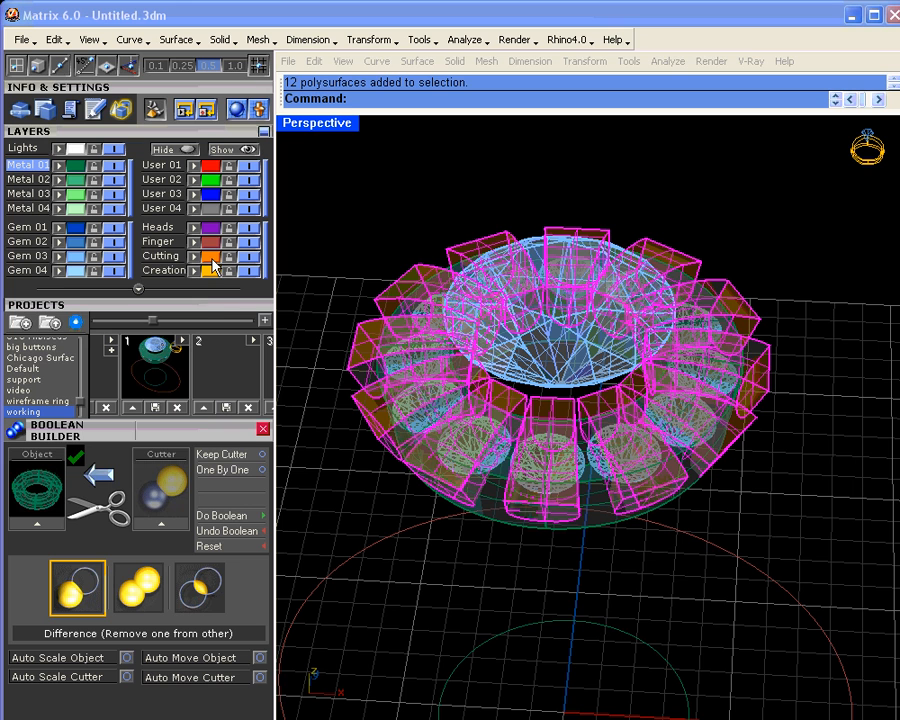
pyautogui.click(158, 525)
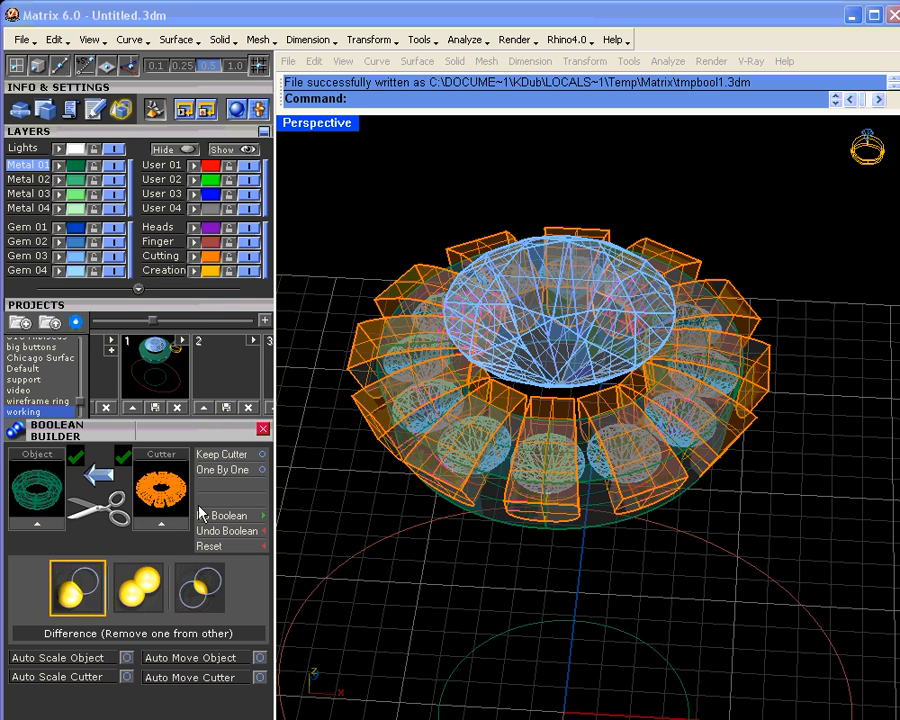
pyautogui.click(260, 471)
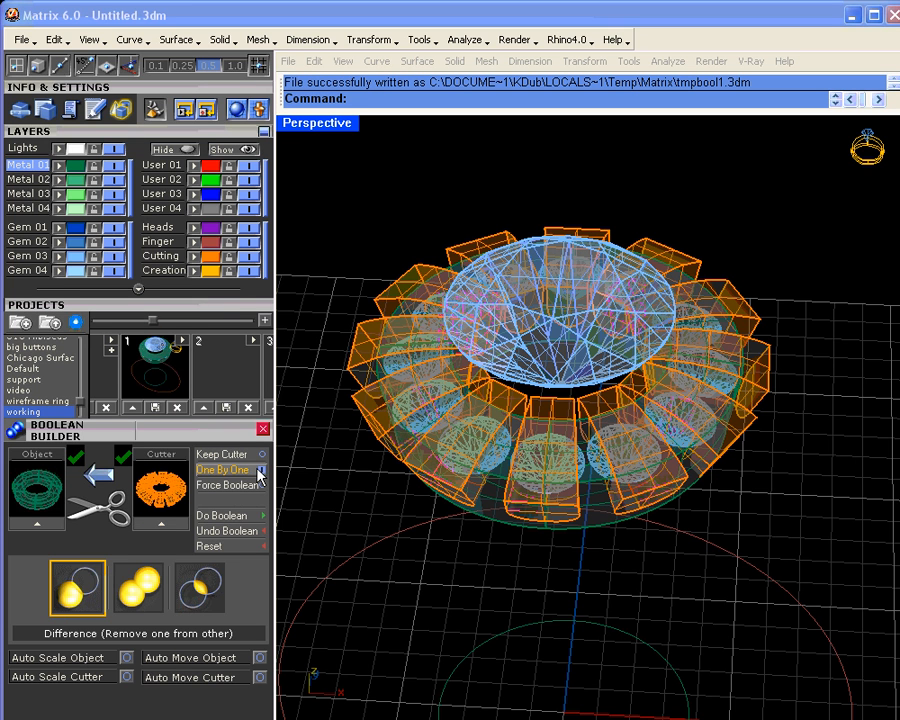
pyautogui.click(257, 517)
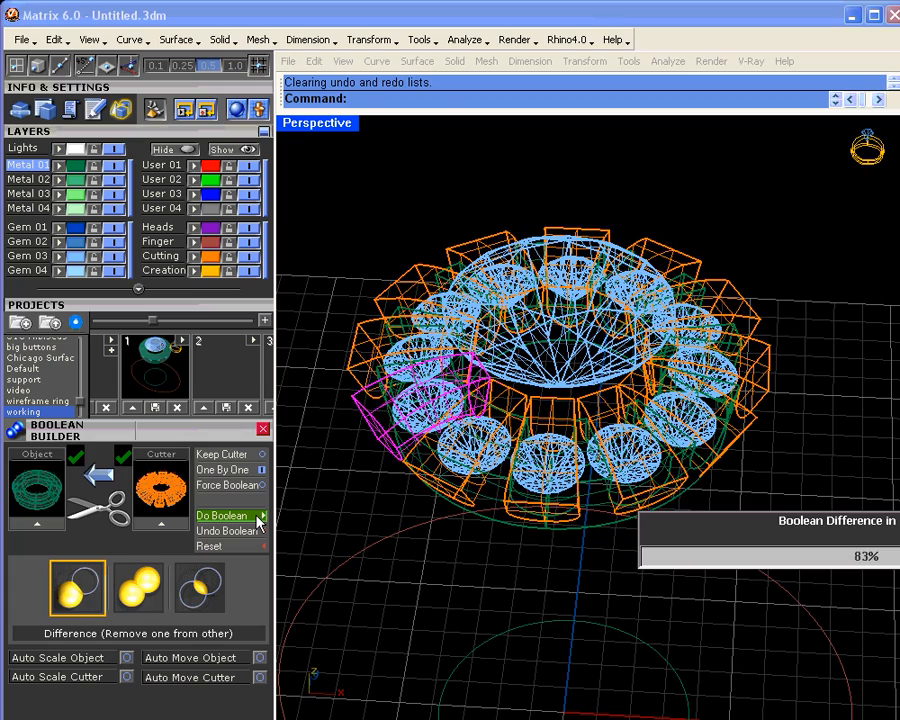
# Select the 12 halo gems and load them into the Channel Builder
pyautogui.moveTo(517, 497)
pyautogui.mouseDown(button='right')
pyautogui.moveTo(544, 438)
pyautogui.moveTo(654, 426)
pyautogui.moveTo(555, 478)
pyautogui.moveTo(525, 505)
pyautogui.mouseUp(button='right')
pyautogui.moveTo(372, 231); pyautogui.dragTo(615, 625)
pyautogui.keyDown('shift'); pyautogui.moveTo(561, 224); pyautogui.dragTo(770, 545); pyautogui.keyUp('shift')
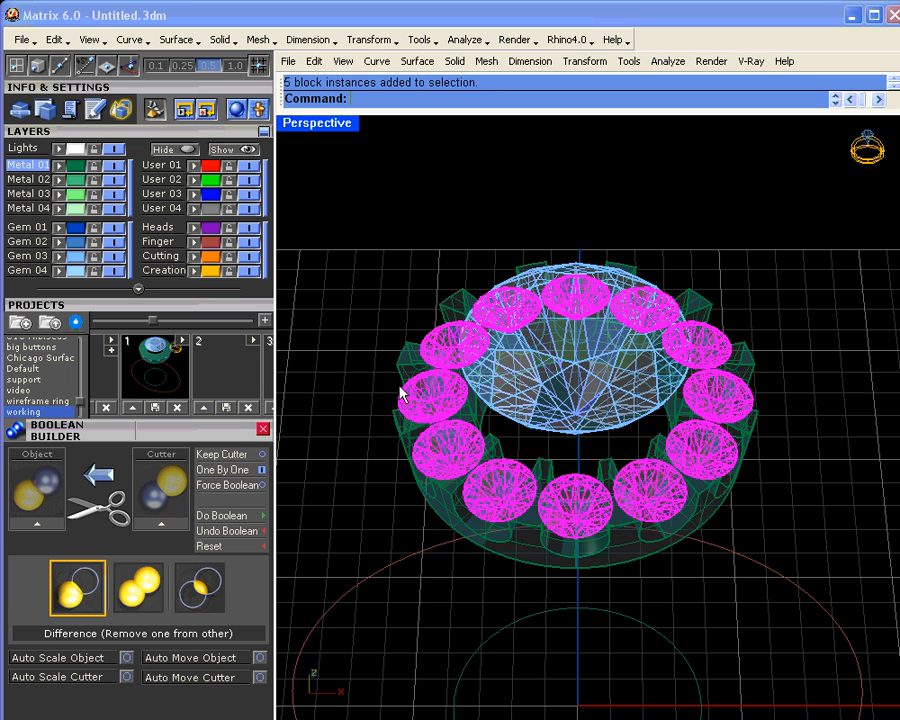
pyautogui.scroll(5, 60, 128)
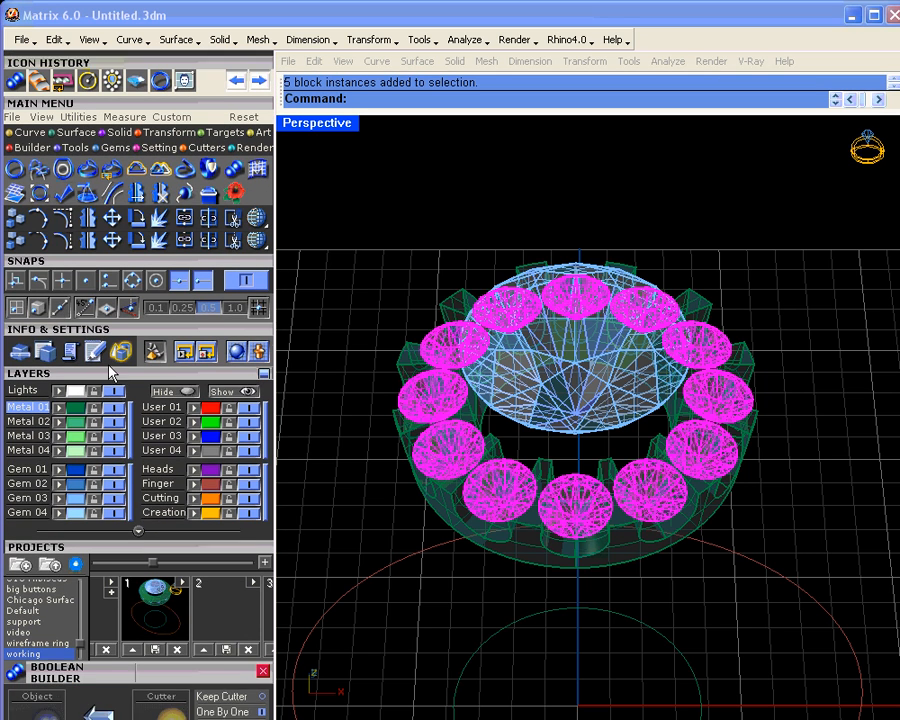
pyautogui.click(197, 143)
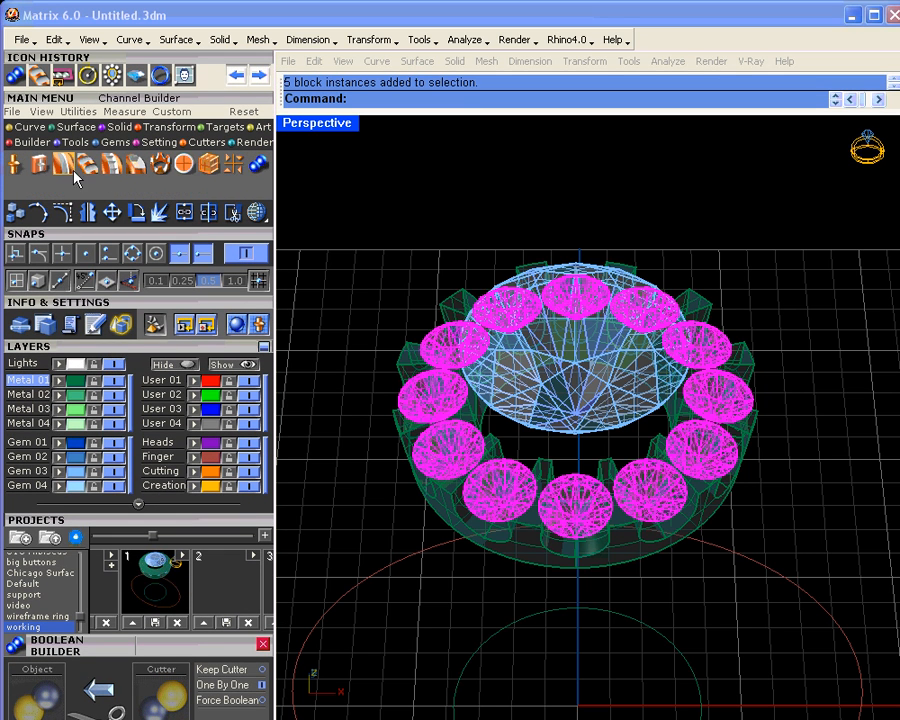
pyautogui.click(65, 164)
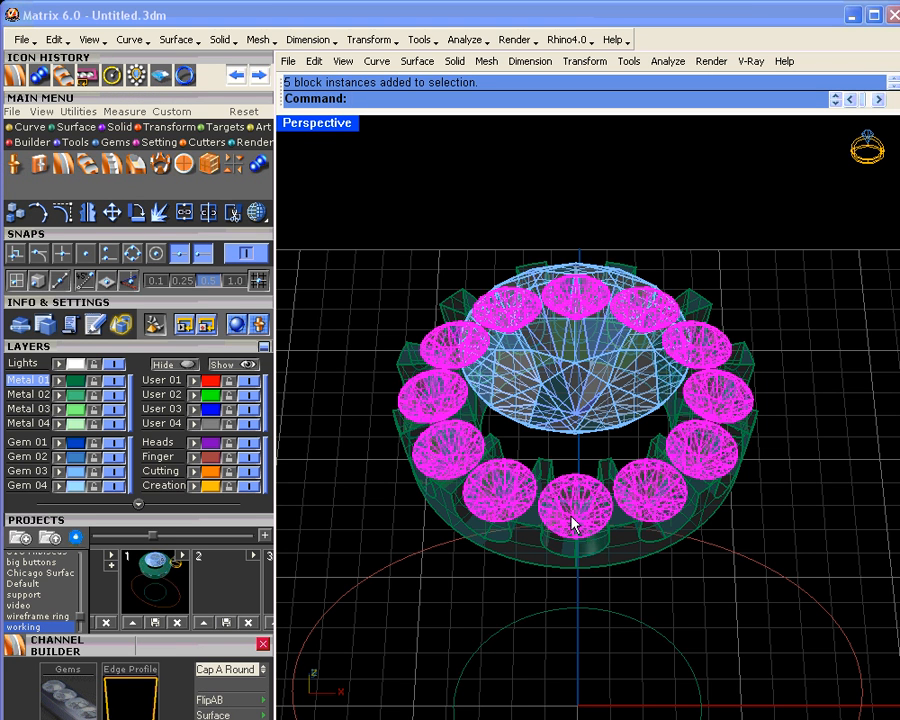
pyautogui.moveTo(54, 651); pyautogui.dragTo(54, 309)
pyautogui.click(68, 394)
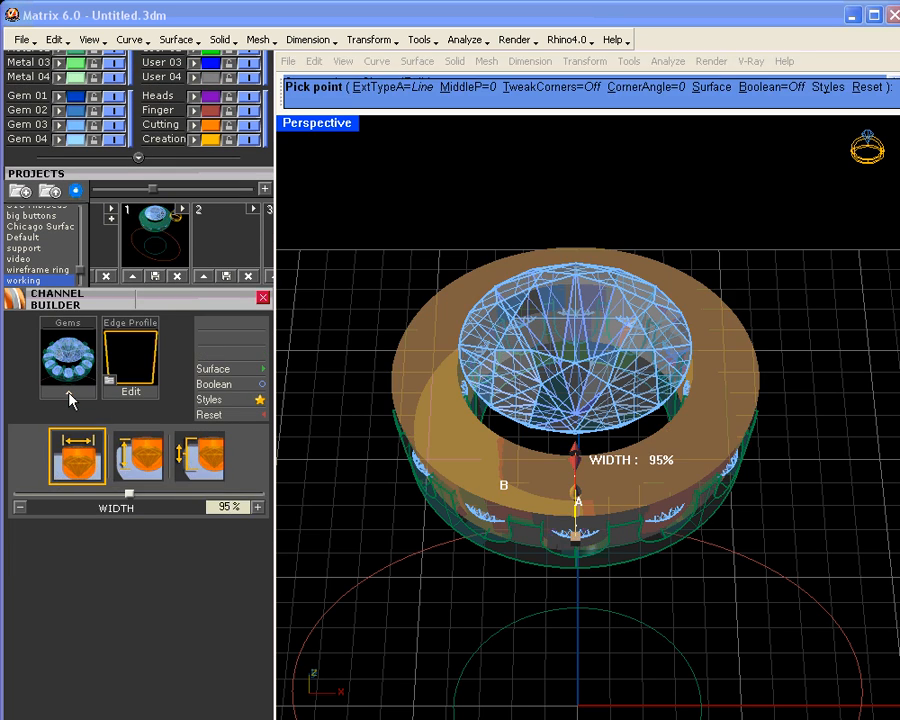
# Narrow the channel cutter through the halo gems to a width of about 61%
pyautogui.moveTo(428, 542); pyautogui.dragTo(346, 542, button='right')
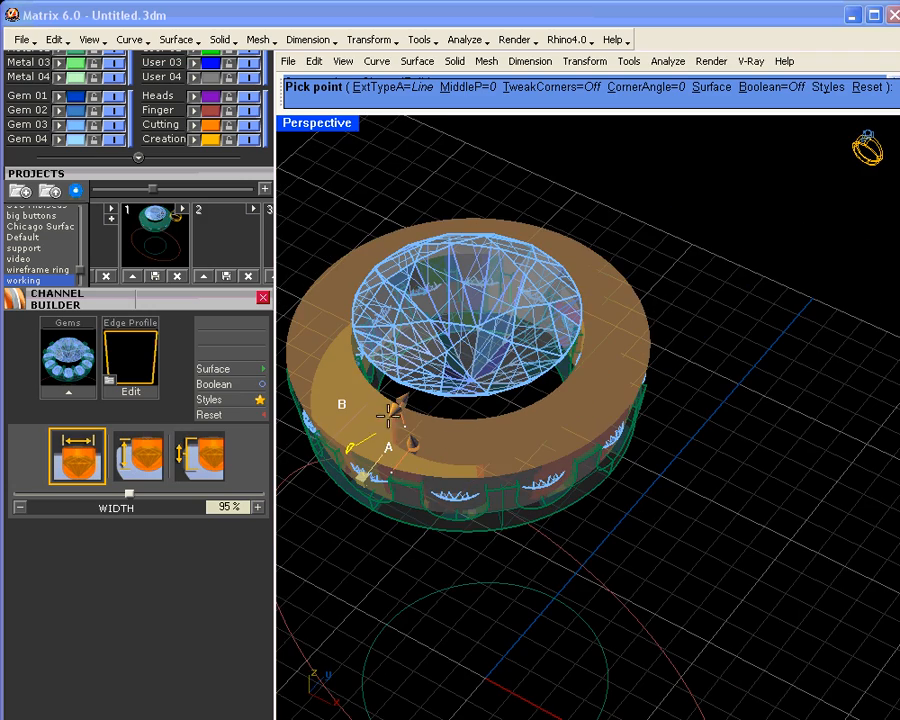
pyautogui.moveTo(399, 407); pyautogui.dragTo(390, 411)
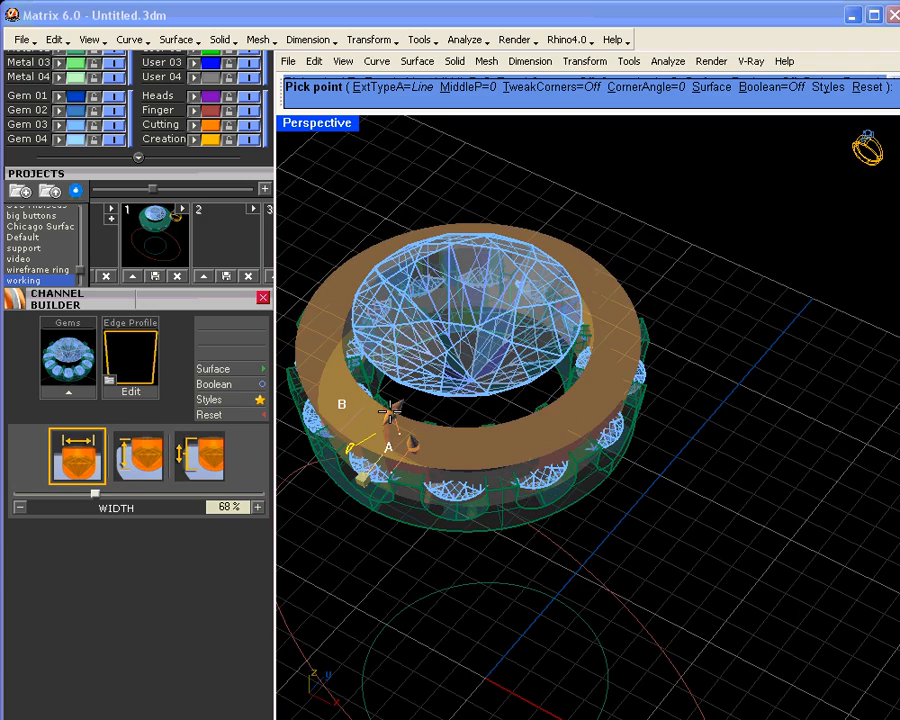
pyautogui.scroll(2, 392, 413)
pyautogui.moveTo(399, 424); pyautogui.dragTo(397, 430)
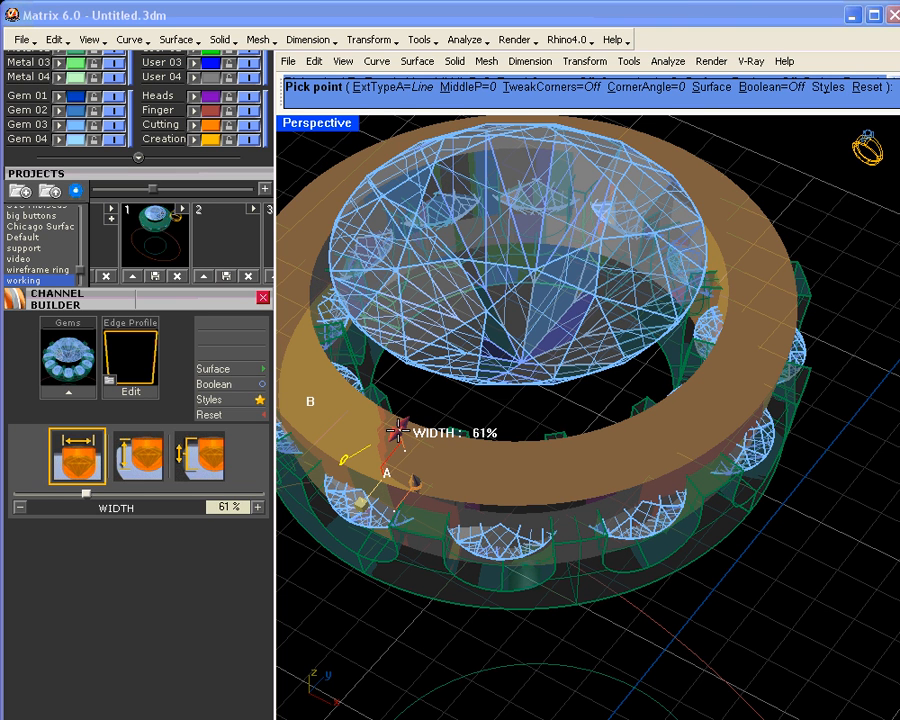
pyautogui.moveTo(397, 430); pyautogui.dragTo(400, 435)
pyautogui.moveTo(437, 493); pyautogui.dragTo(462, 459, button='right')
# Set the channel cutter's height to 80% and create the channel cutter
pyautogui.moveTo(476, 527); pyautogui.dragTo(476, 523)
pyautogui.moveTo(525, 549); pyautogui.dragTo(443, 368, button='right')
pyautogui.moveTo(462, 362); pyautogui.dragTo(466, 362)
pyautogui.moveTo(478, 383); pyautogui.dragTo(495, 420, button='right')
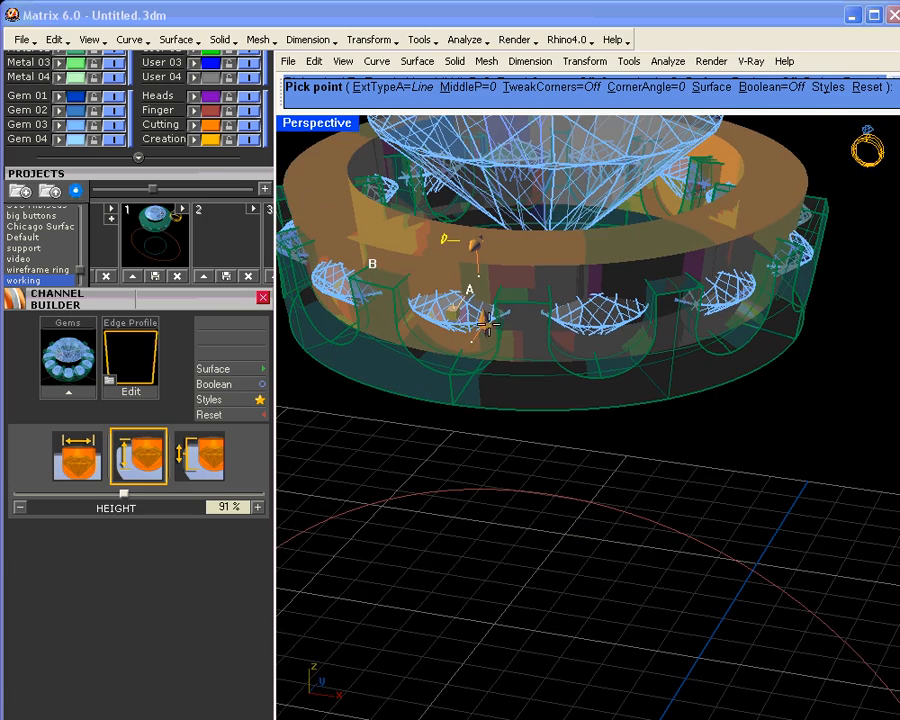
pyautogui.moveTo(483, 320)
pyautogui.moveTo(483, 320); pyautogui.dragTo(472, 302)
pyautogui.moveTo(502, 382); pyautogui.dragTo(505, 465, button='right')
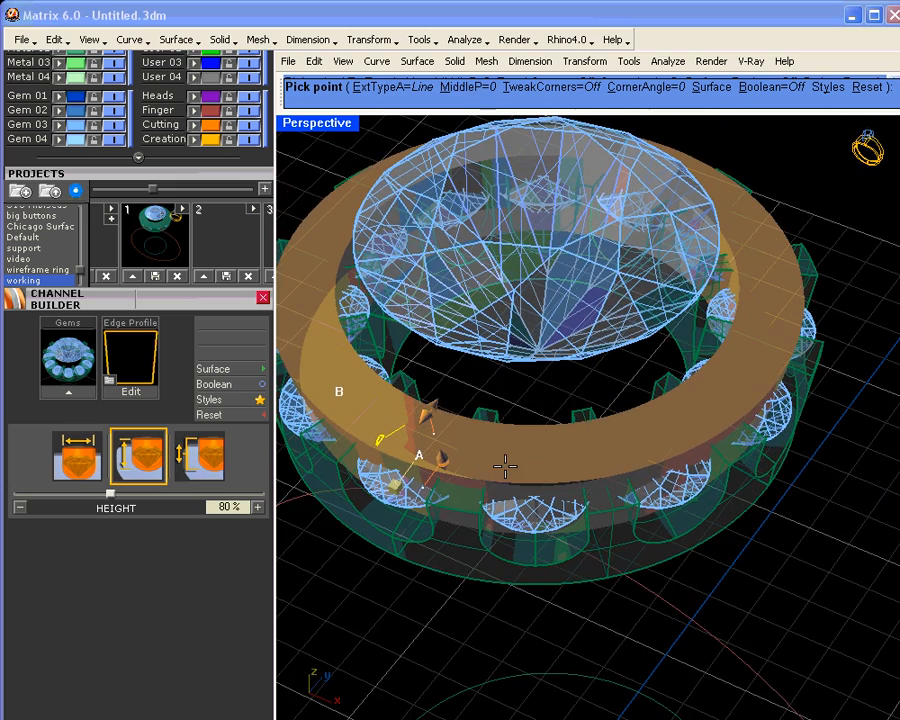
pyautogui.rightClick(505, 466)
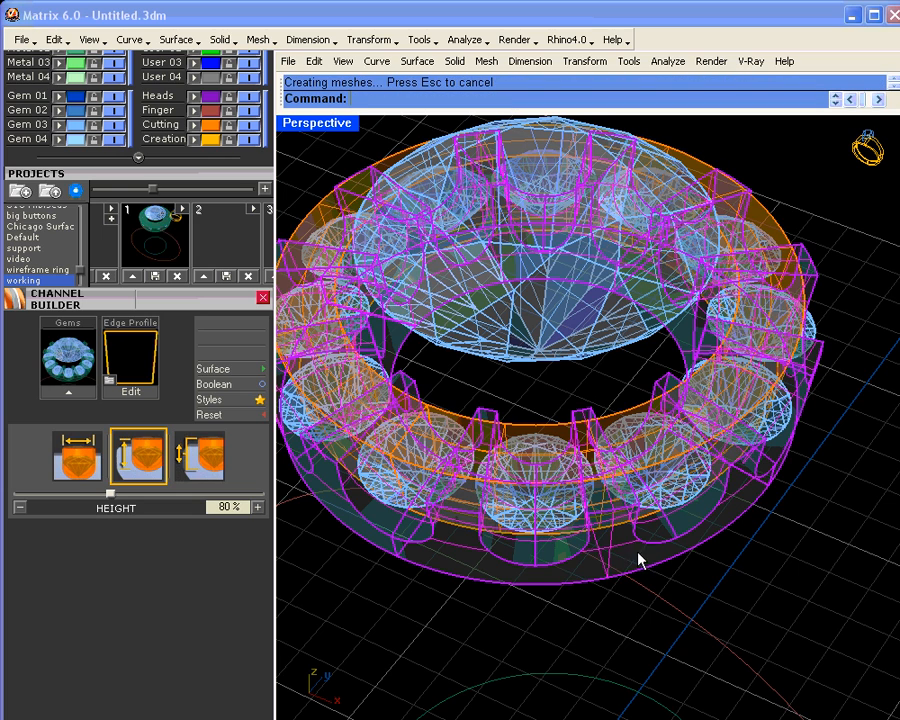
# Subtract the channel cutter from the pronged metal ring with a Boolean difference
pyautogui.scroll(5, 100, 300)
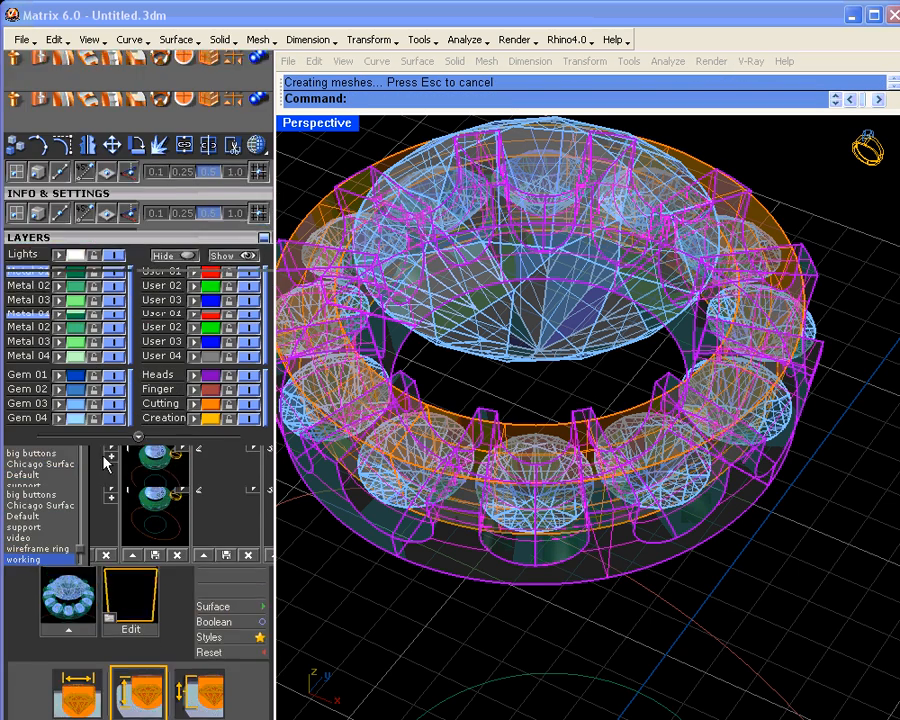
pyautogui.click(115, 66)
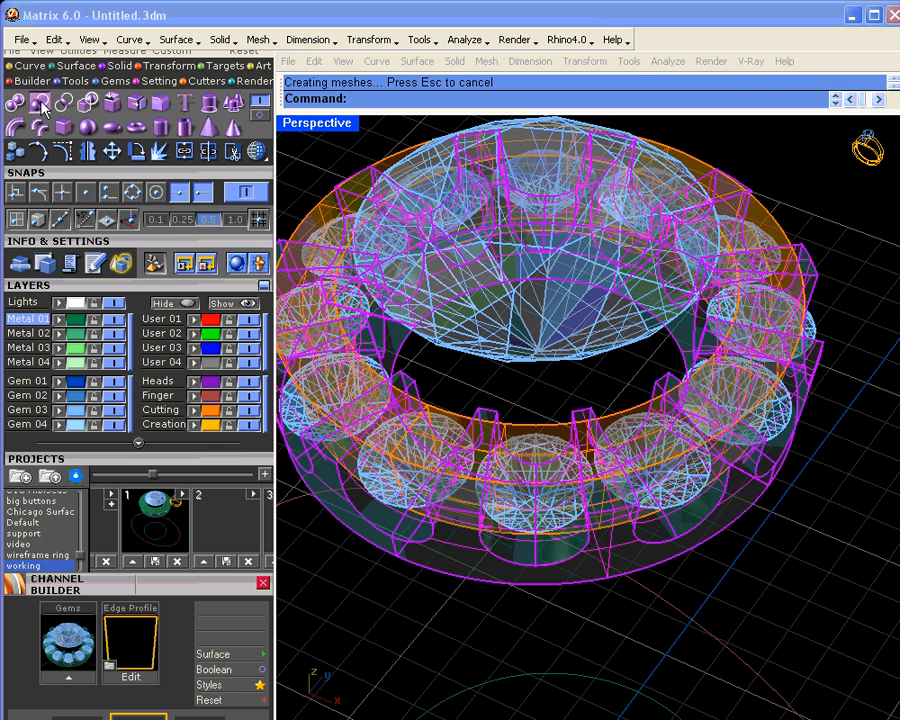
pyautogui.click(527, 423)
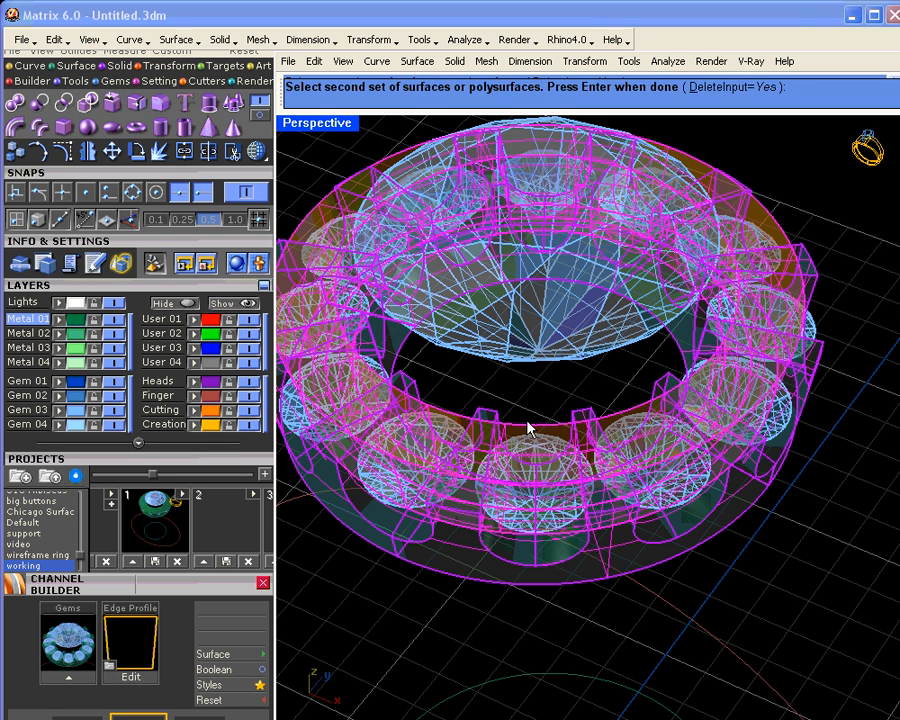
pyautogui.press('Return')
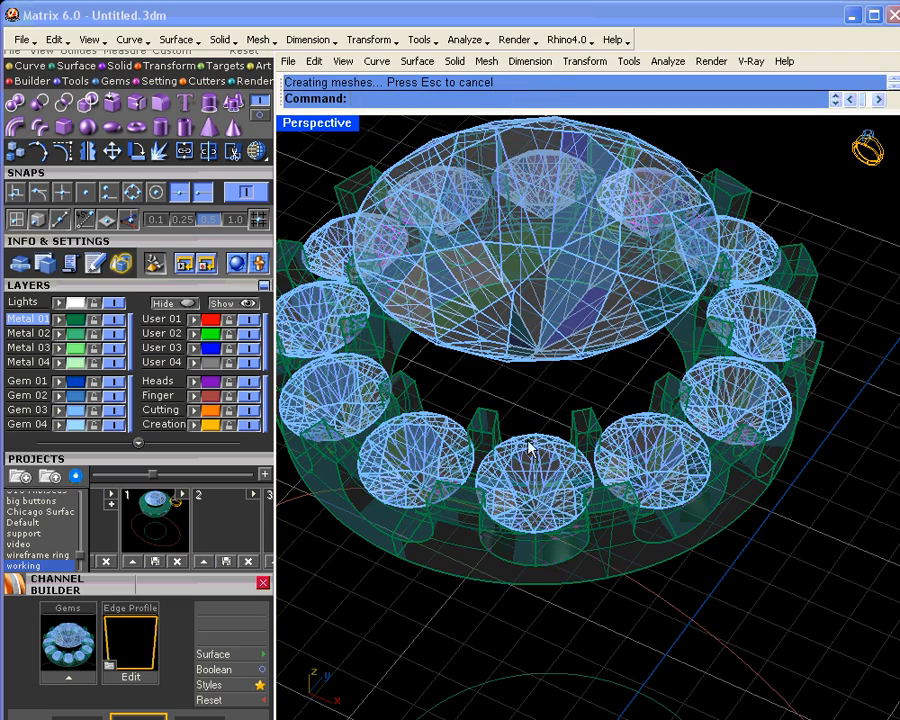
# Change the viewport's shade mode to an opaque shaded display with wires
pyautogui.moveTo(530, 445); pyautogui.dragTo(546, 467, button='right')
pyautogui.click(258, 151)
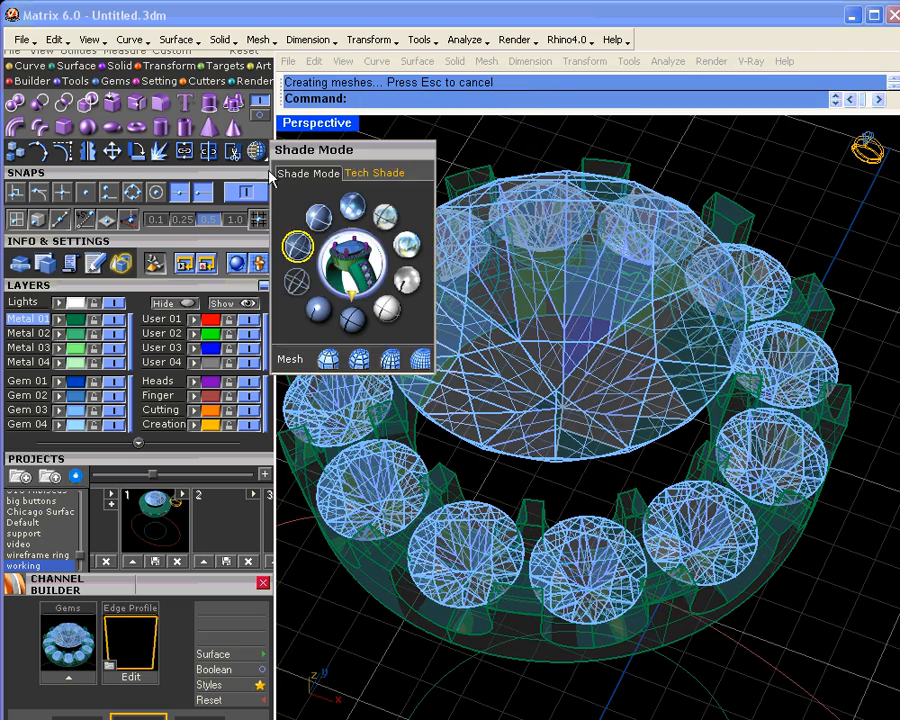
pyautogui.click(318, 216)
pyautogui.moveTo(532, 462); pyautogui.dragTo(487, 464, button='right')
pyautogui.moveTo(658, 548); pyautogui.dragTo(650, 600, button='right')
# Select the 12 halo gems and start the Gem Cutter on them
pyautogui.moveTo(334, 210); pyautogui.dragTo(636, 636)
pyautogui.keyDown('shift'); pyautogui.moveTo(557, 175); pyautogui.dragTo(840, 632); pyautogui.keyUp('shift')
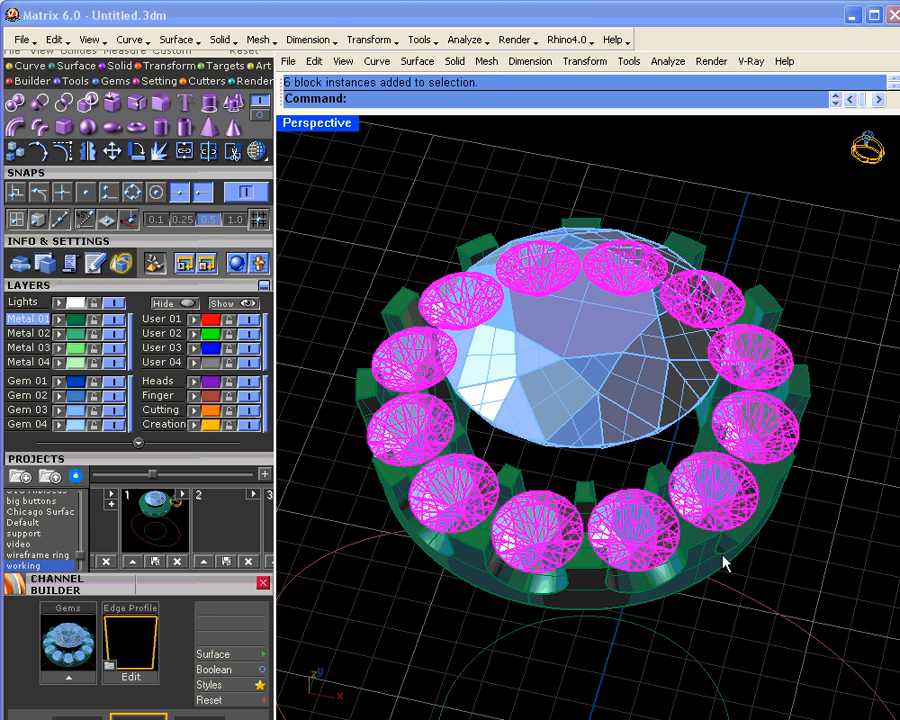
pyautogui.moveTo(701, 538)
pyautogui.mouseDown(button='right')
pyautogui.moveTo(697, 515)
pyautogui.moveTo(702, 540)
pyautogui.mouseUp(button='right')
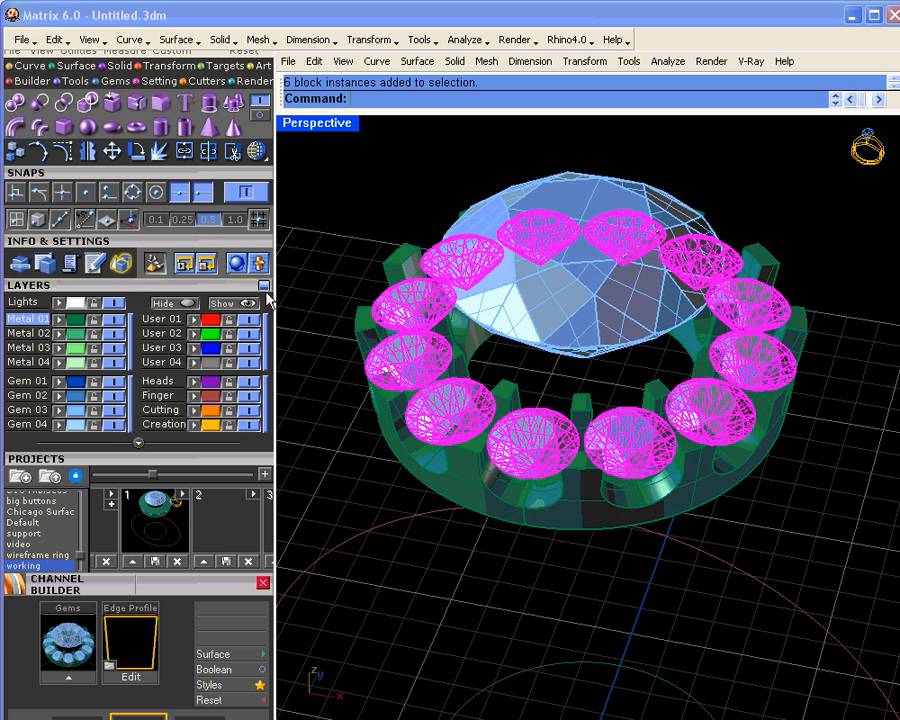
pyautogui.click(201, 84)
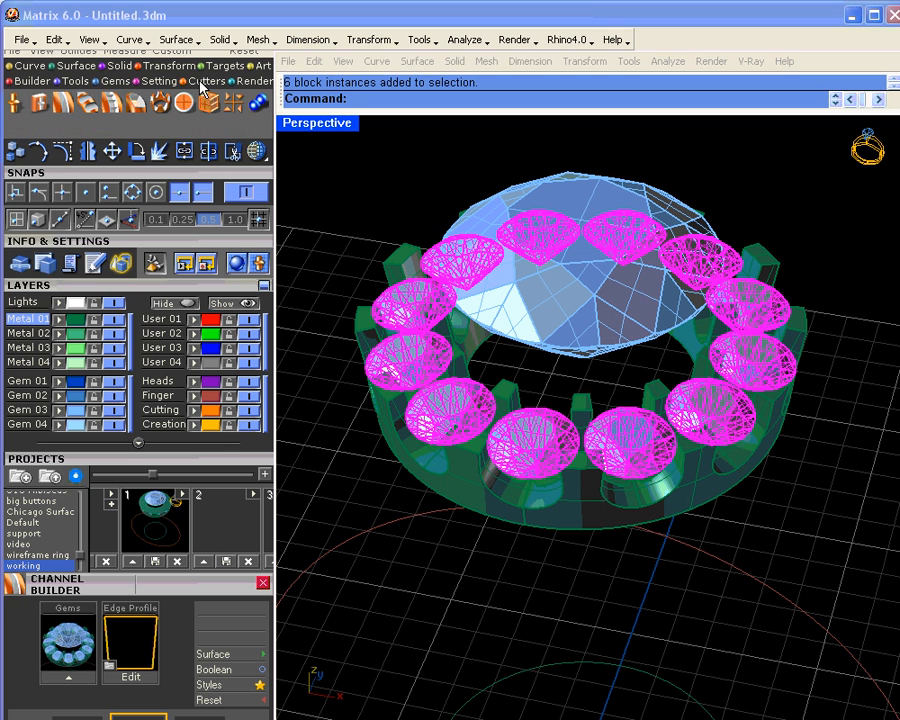
pyautogui.middleClick(410, 220)
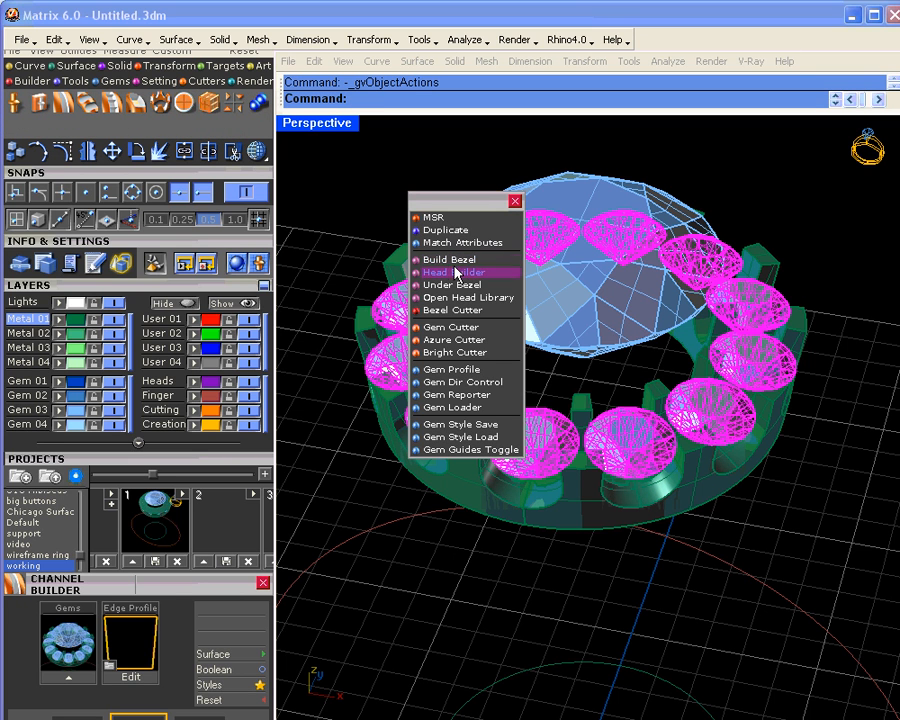
pyautogui.click(462, 336)
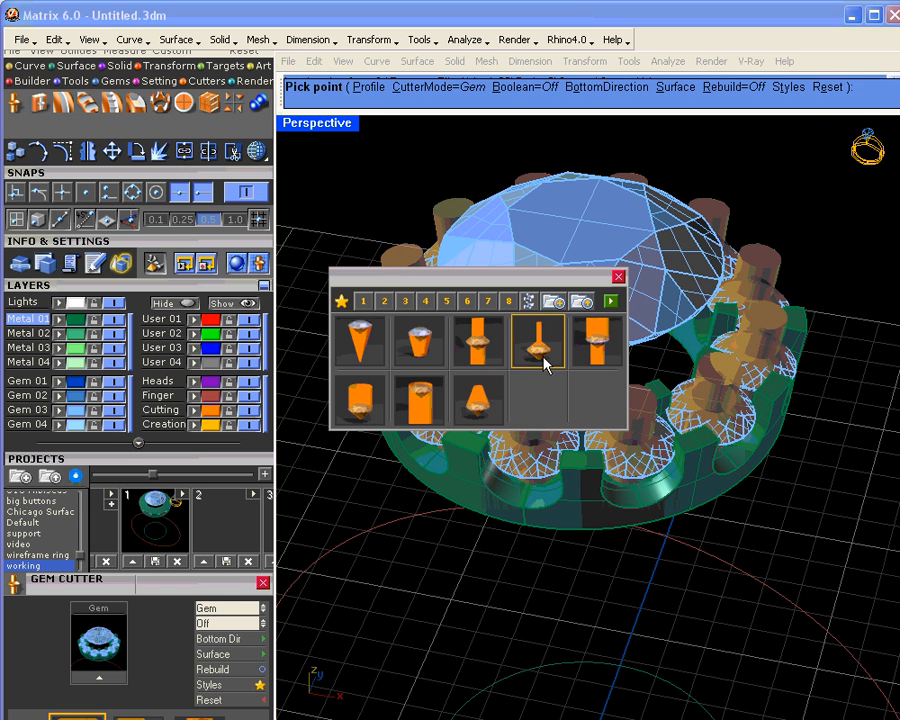
# Apply the wide straight cylinder cutter style to the halo gems' cutters
pyautogui.click(421, 398)
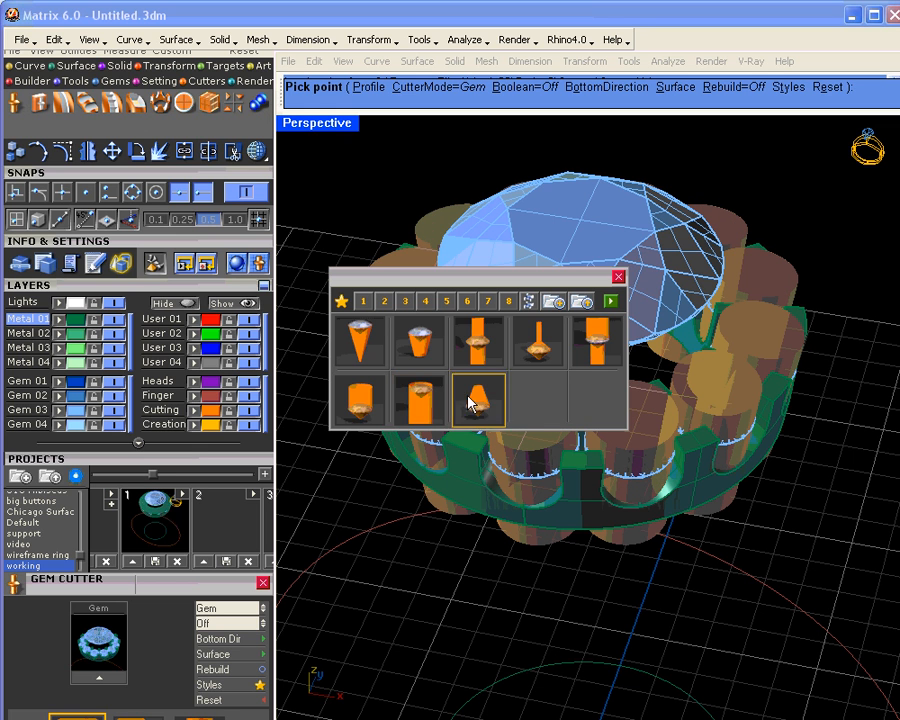
pyautogui.click(611, 299)
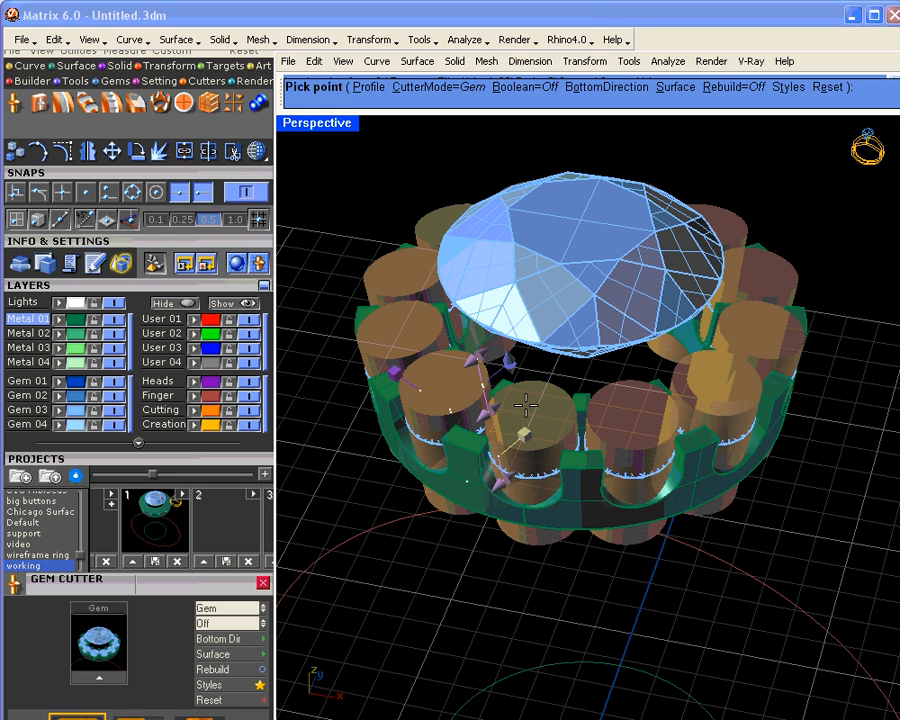
pyautogui.moveTo(534, 425); pyautogui.dragTo(568, 434, button='right')
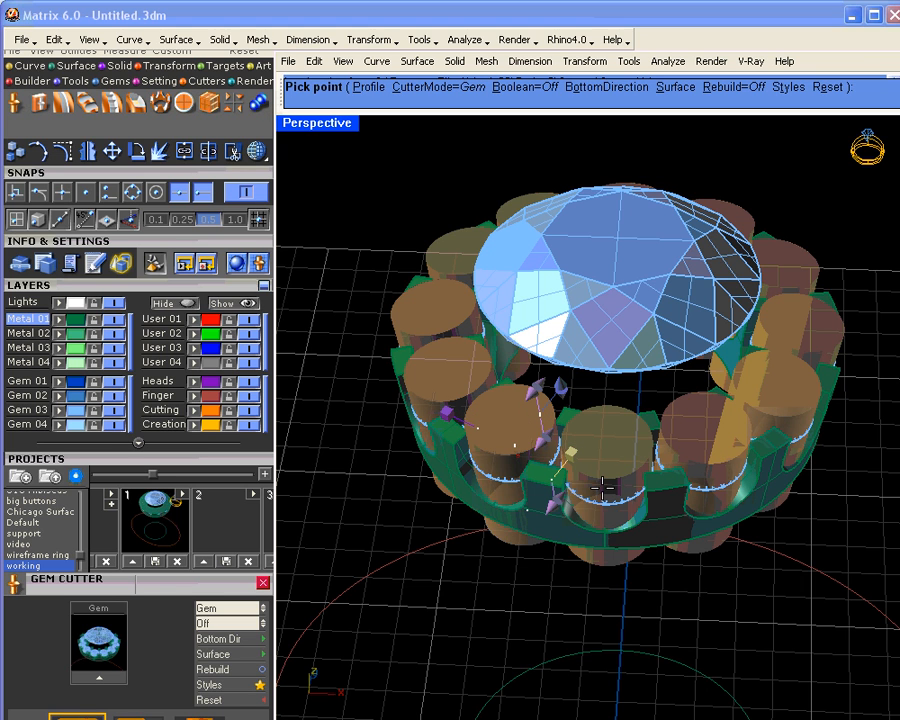
# Set the halo gem cutters' Girdle Scale to 60 % and create the cutters
pyautogui.moveTo(107, 587); pyautogui.dragTo(106, 365)
pyautogui.moveTo(106, 421); pyautogui.dragTo(87, 302)
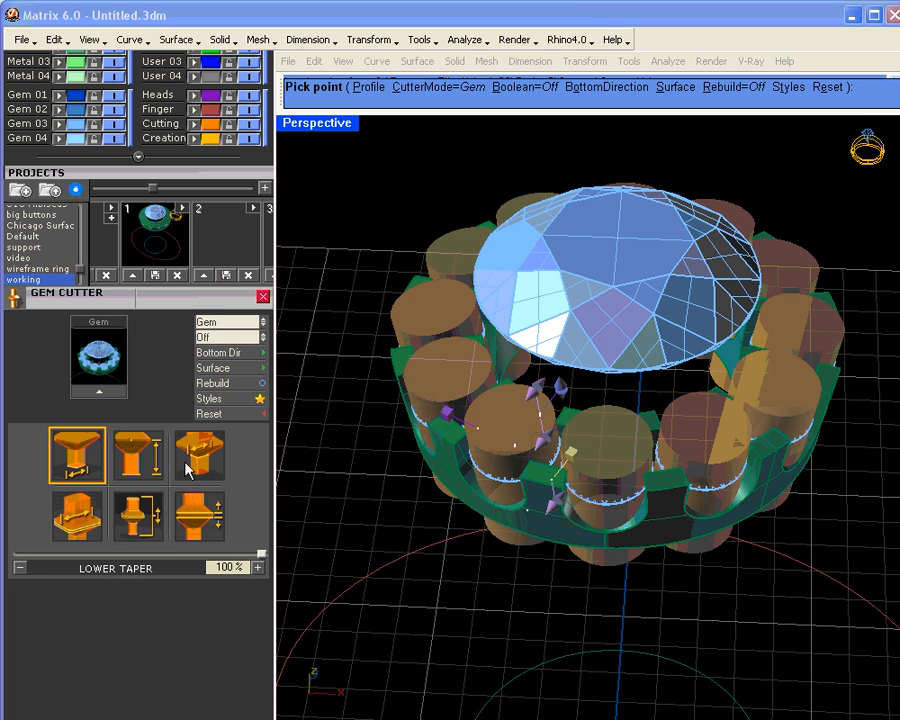
pyautogui.click(85, 517)
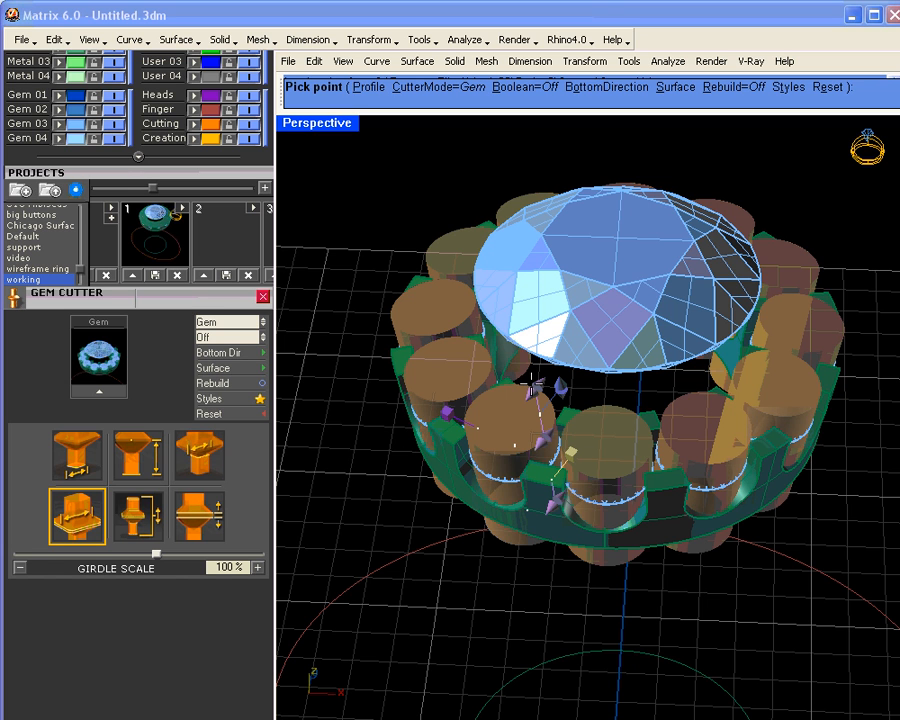
pyautogui.moveTo(536, 389); pyautogui.dragTo(518, 403)
pyautogui.rightClick(606, 484)
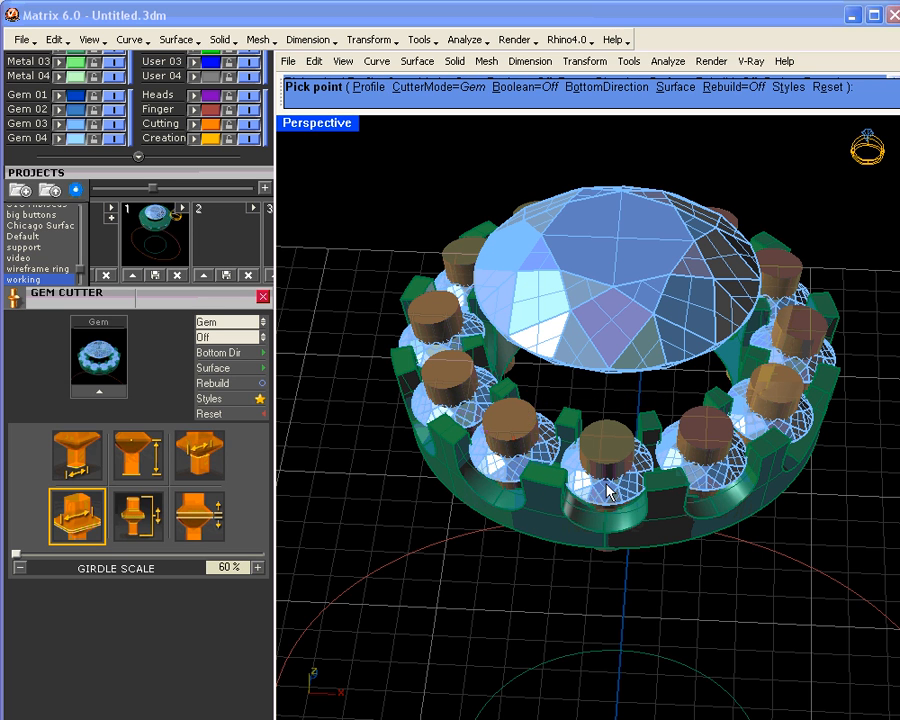
pyautogui.rightClick(570, 518)
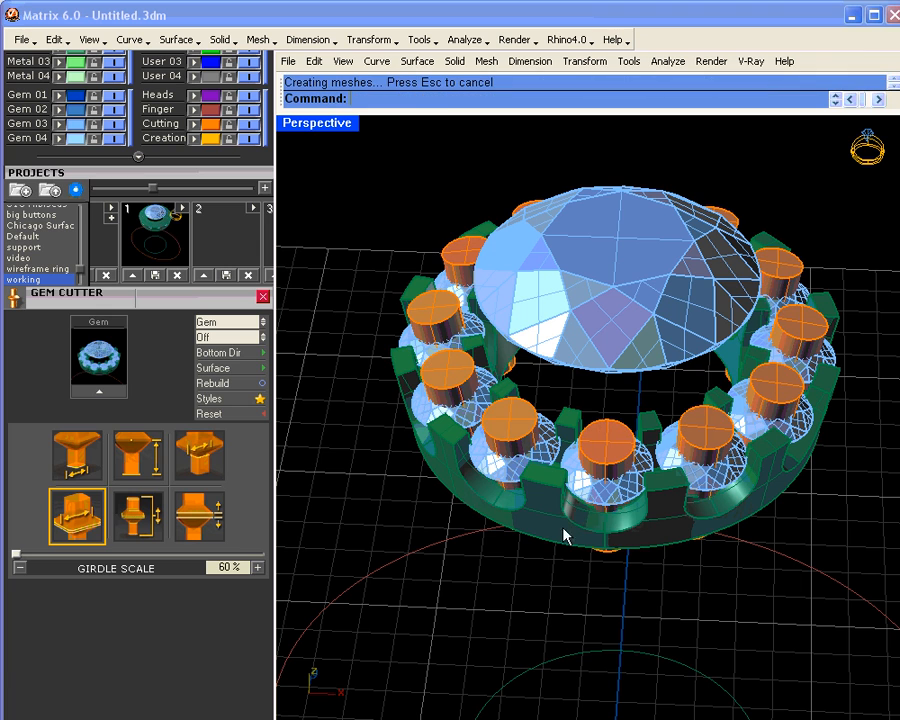
# Subtract the 12 gem cutters from the pronged metal ring with a Boolean difference
pyautogui.moveTo(44, 175); pyautogui.dragTo(101, 531)
pyautogui.click(62, 82)
pyautogui.click(446, 484)
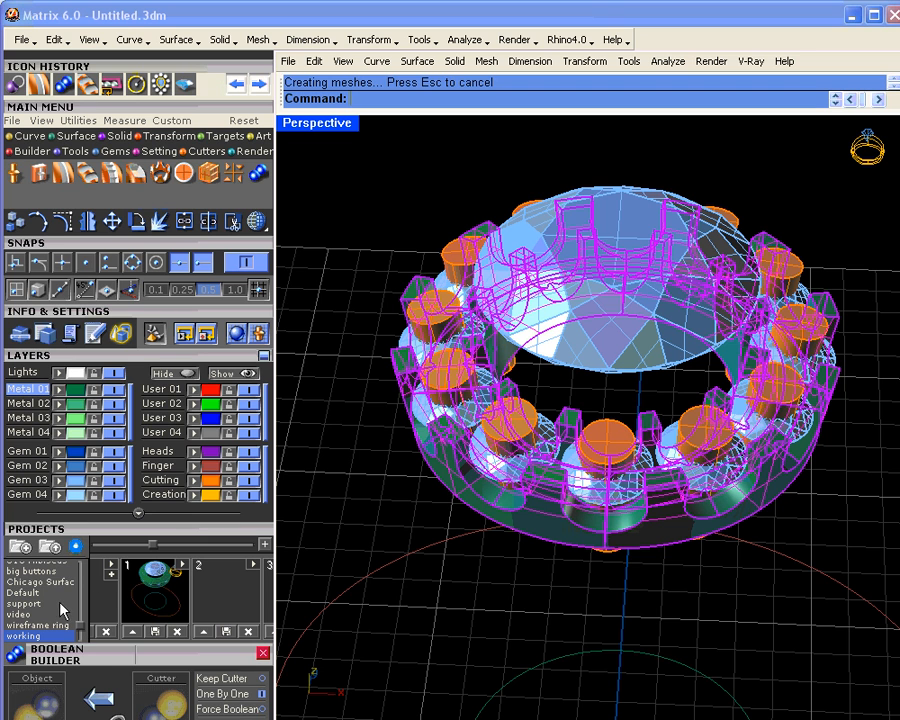
pyautogui.moveTo(53, 508); pyautogui.dragTo(76, 262)
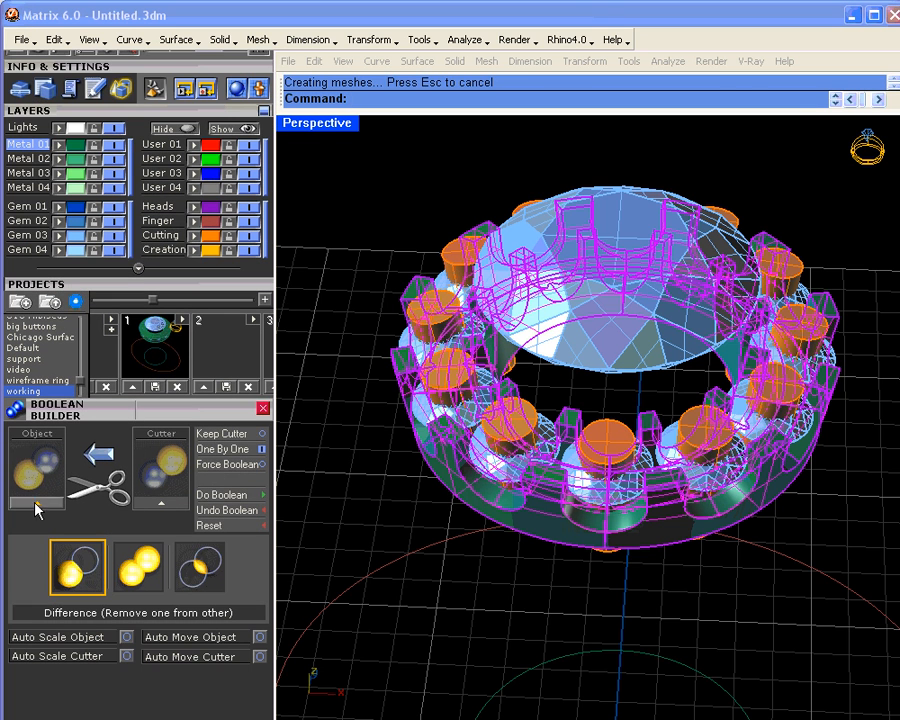
pyautogui.click(218, 238)
pyautogui.click(160, 468)
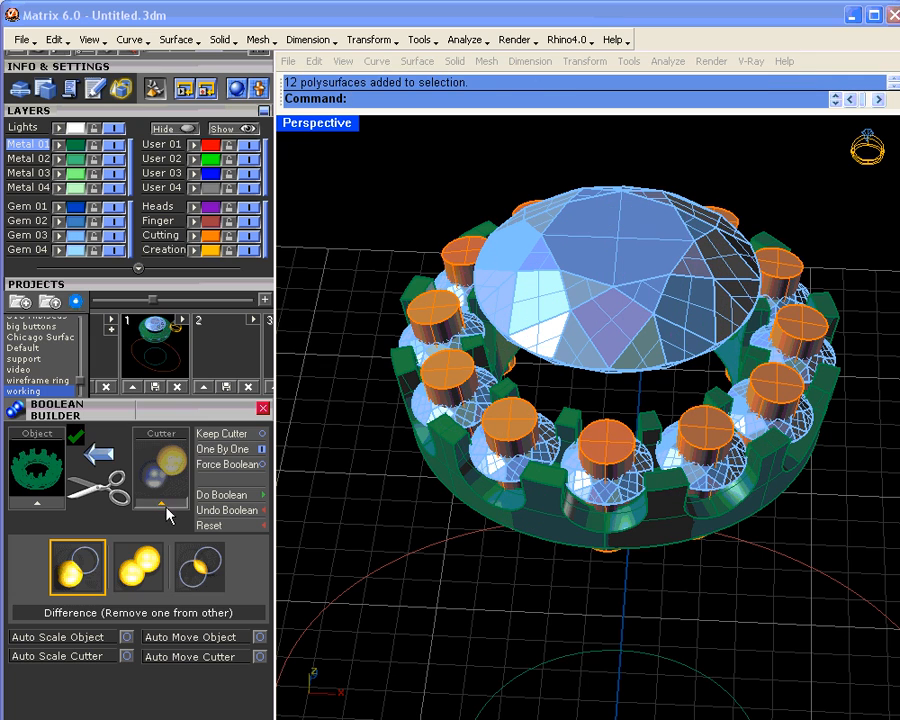
pyautogui.click(257, 497)
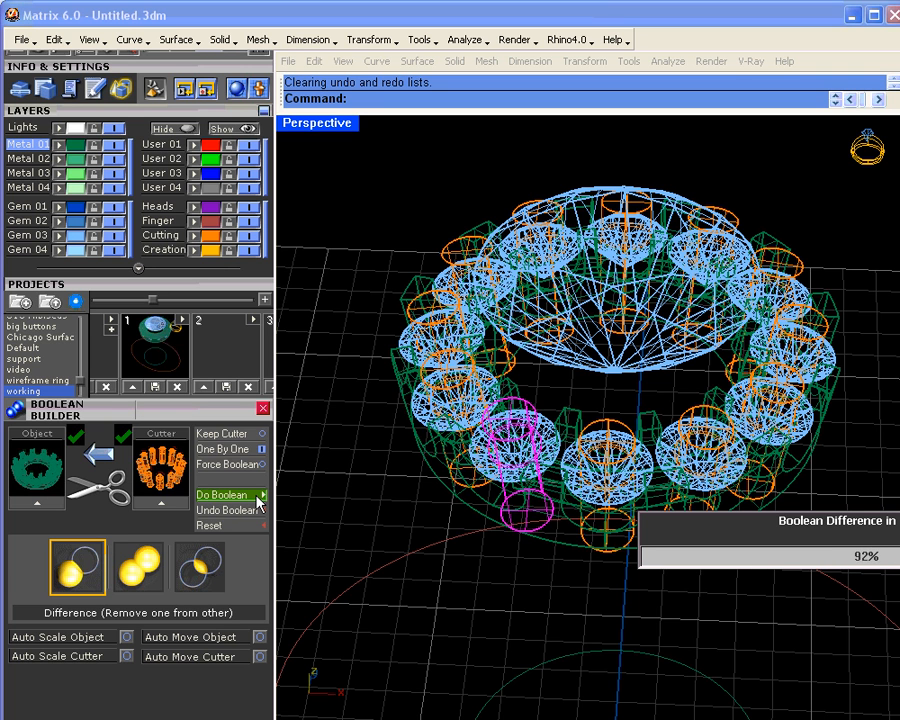
pyautogui.moveTo(388, 386)
pyautogui.mouseDown(button='right')
pyautogui.moveTo(569, 438)
pyautogui.moveTo(560, 305)
pyautogui.moveTo(558, 428)
pyautogui.moveTo(569, 296)
pyautogui.moveTo(560, 489)
pyautogui.moveTo(580, 615)
pyautogui.moveTo(593, 426)
pyautogui.moveTo(577, 507)
pyautogui.moveTo(617, 543)
pyautogui.moveTo(608, 466)
pyautogui.mouseUp(button='right')
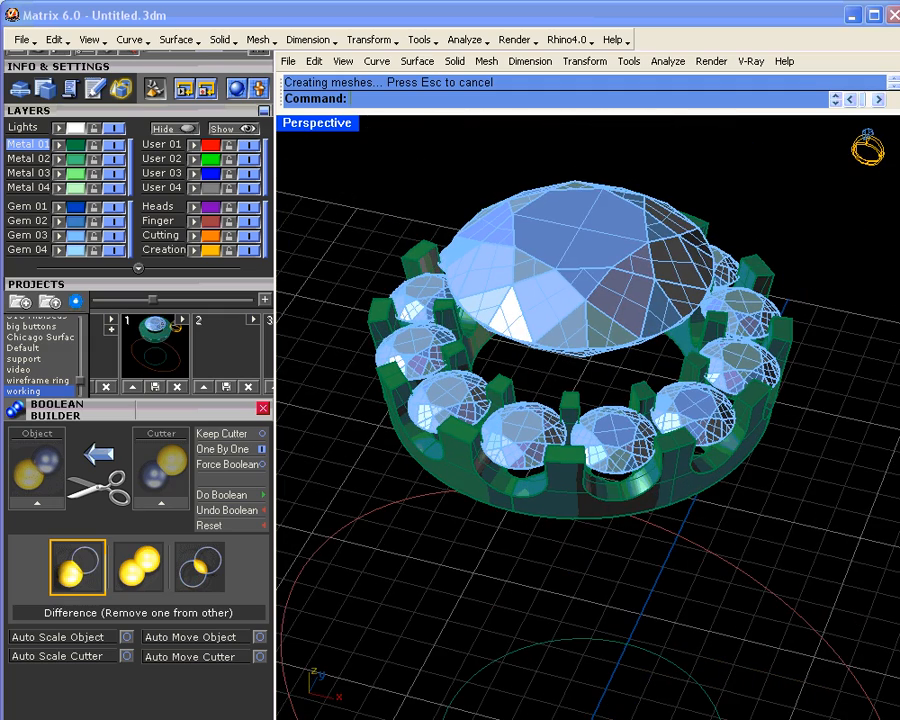
pyautogui.moveTo(566, 578)
pyautogui.mouseDown(button='right')
pyautogui.moveTo(619, 482)
pyautogui.moveTo(619, 458)
pyautogui.moveTo(580, 571)
pyautogui.mouseUp(button='right')
pyautogui.moveTo(622, 350); pyautogui.dragTo(748, 500, button='right')
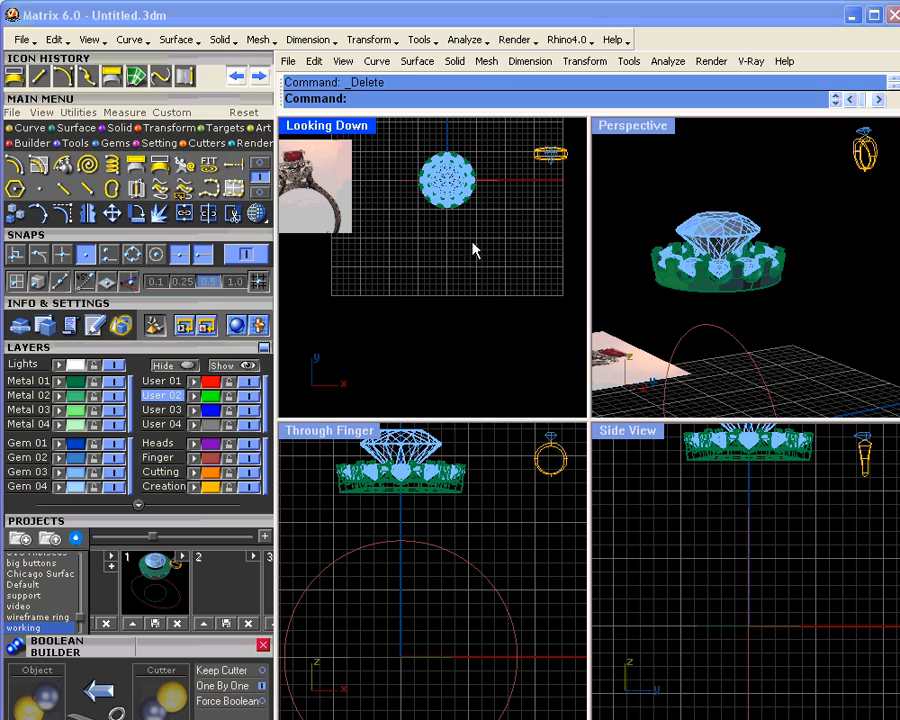
# Duplicate the short vertical edge on the outer wall of the pronged metal ring as a curve
pyautogui.moveTo(744, 267); pyautogui.dragTo(721, 241, button='right')
pyautogui.click(83, 126)
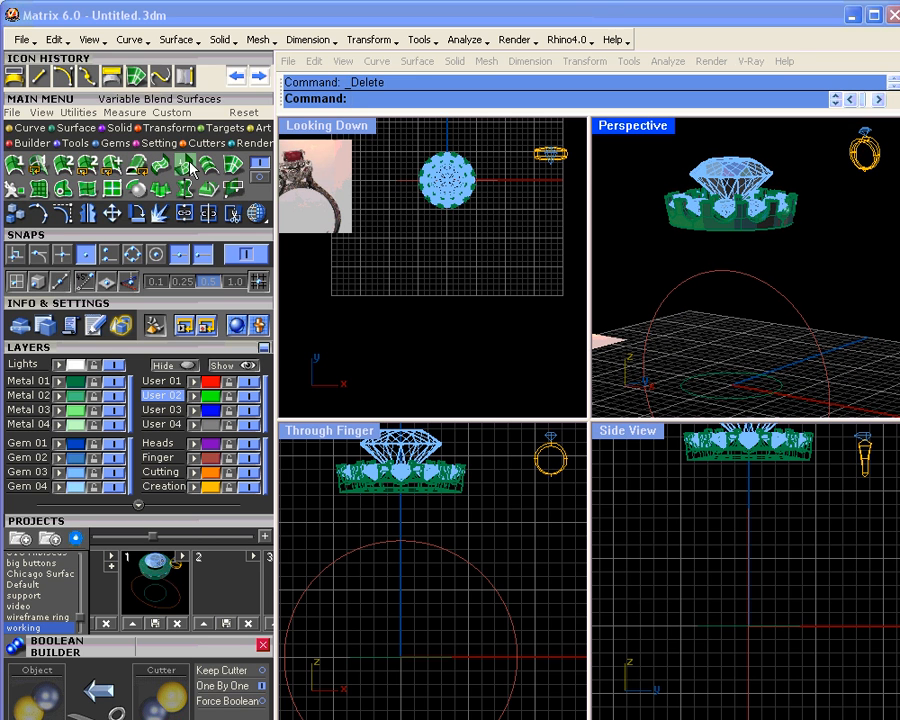
pyautogui.moveTo(694, 234); pyautogui.dragTo(692, 243, button='right')
pyautogui.scroll(10, 743, 261)
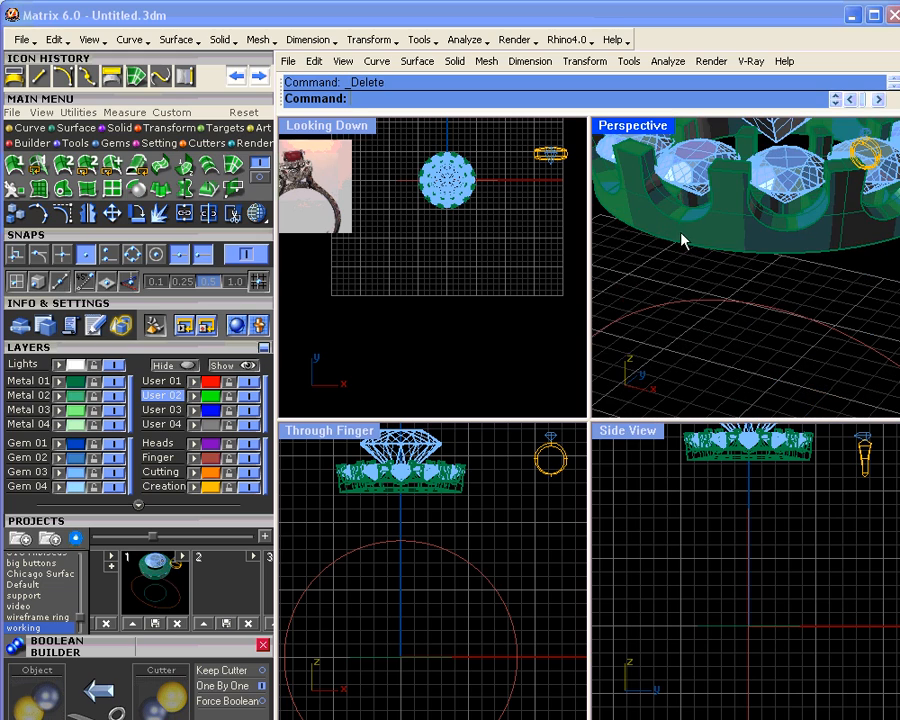
pyautogui.moveTo(802, 279)
pyautogui.mouseDown(button='right')
pyautogui.moveTo(680, 262)
pyautogui.moveTo(743, 269)
pyautogui.moveTo(818, 259)
pyautogui.moveTo(816, 279)
pyautogui.mouseUp(button='right')
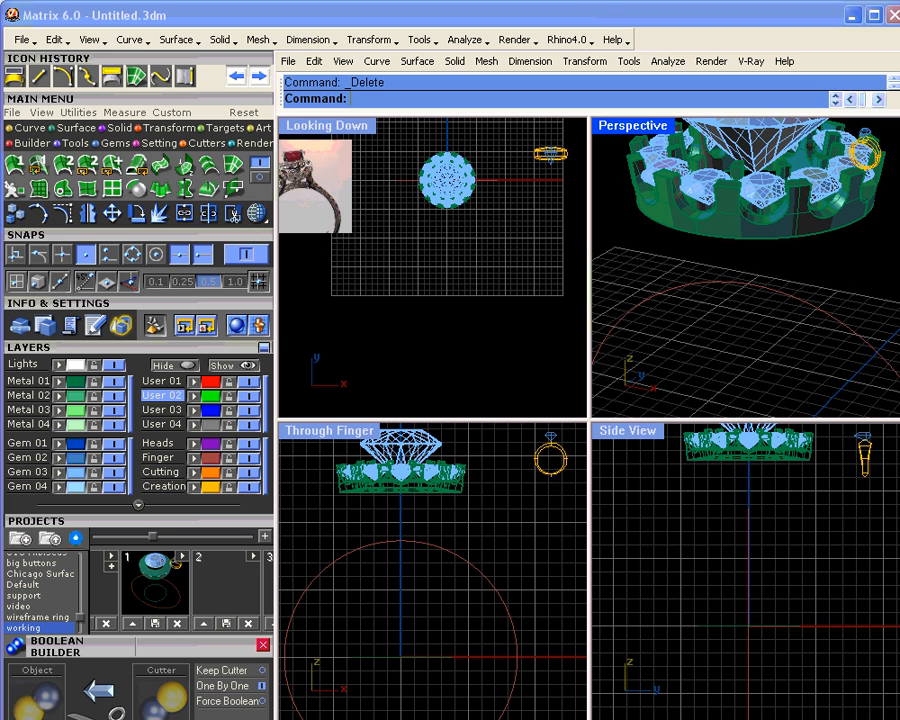
pyautogui.click(259, 164)
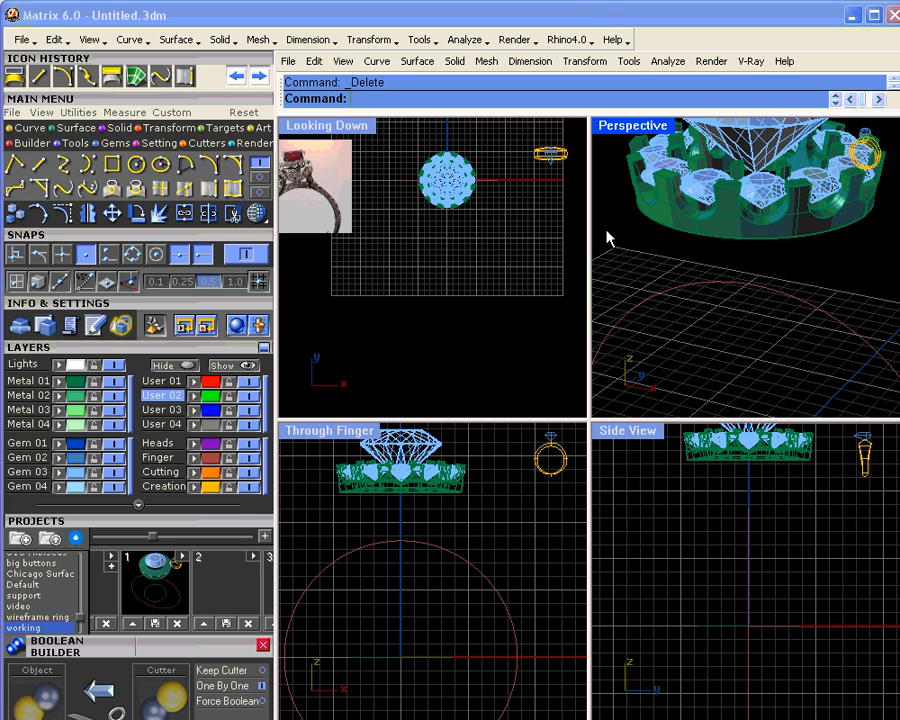
pyautogui.click(207, 188)
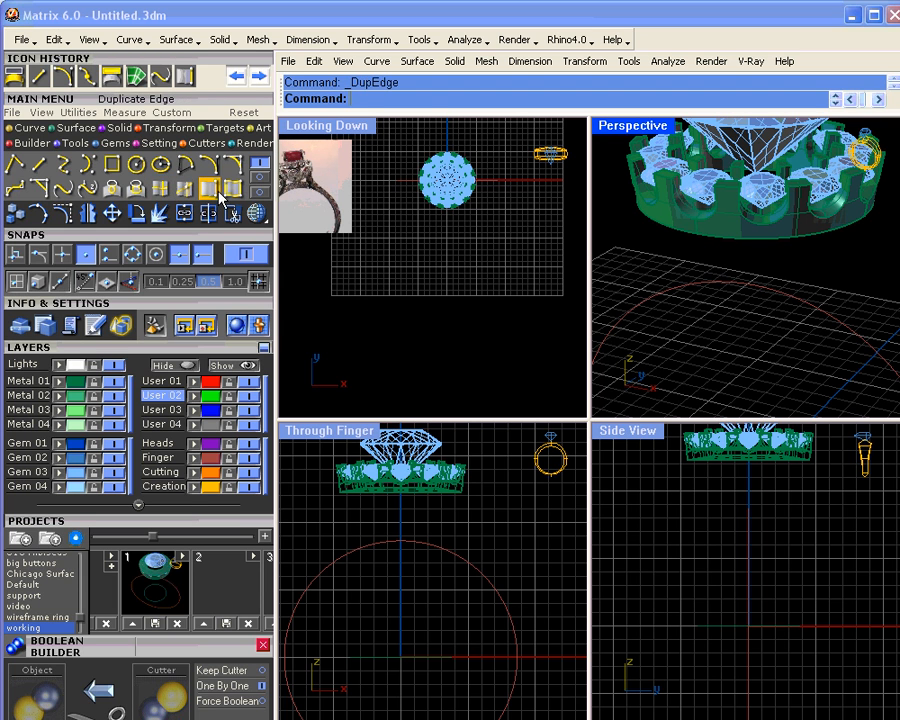
pyautogui.click(695, 229)
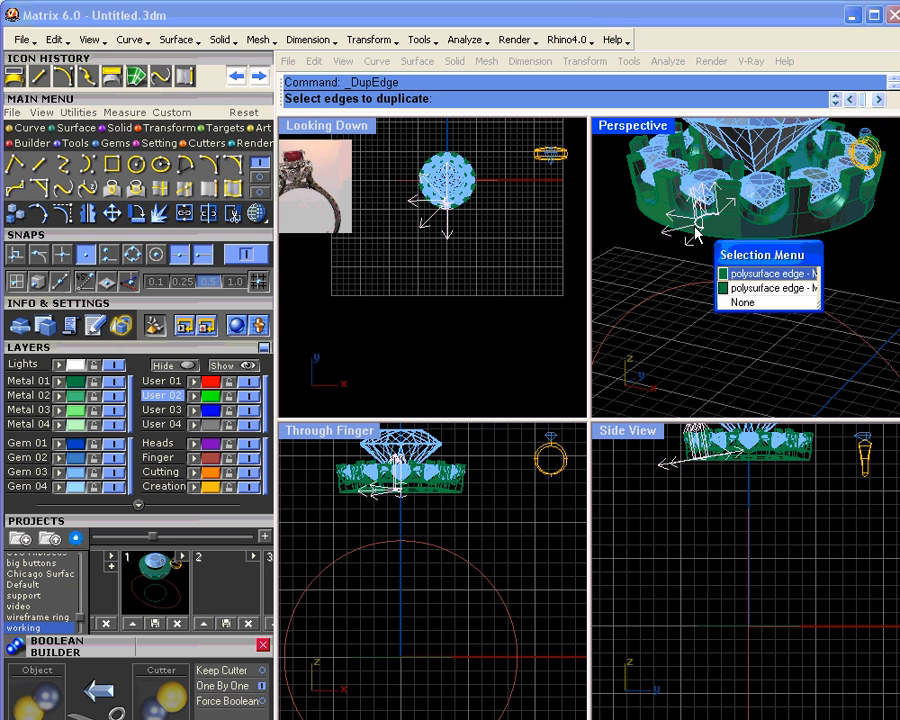
pyautogui.click(735, 293)
pyautogui.press('Return')
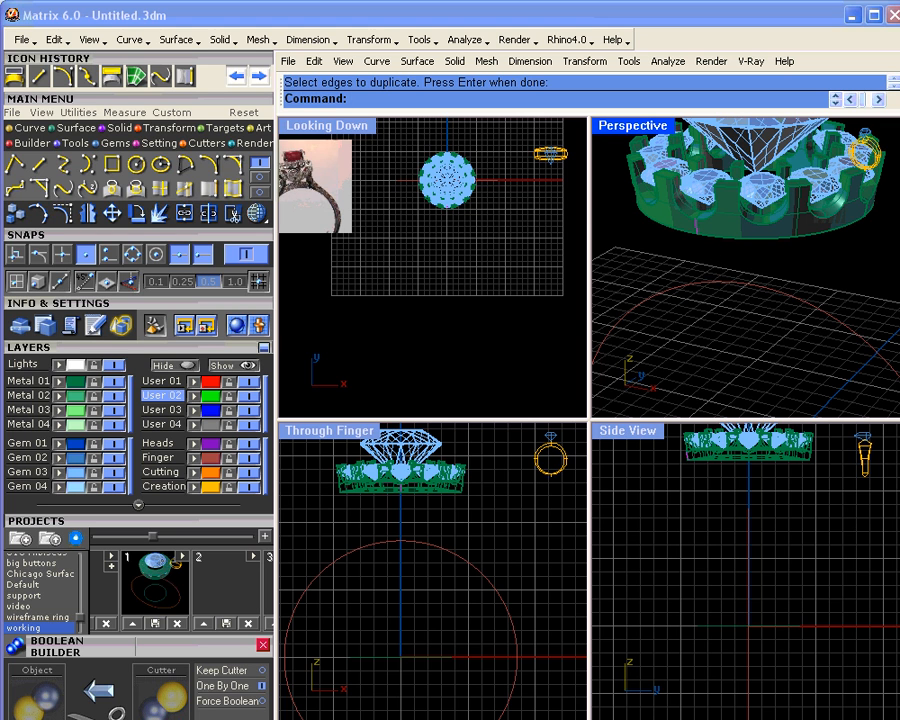
# Mirror a copy of the duplicated edge curve across the X axis through the origin in the Looking Down view
pyautogui.click(350, 125)
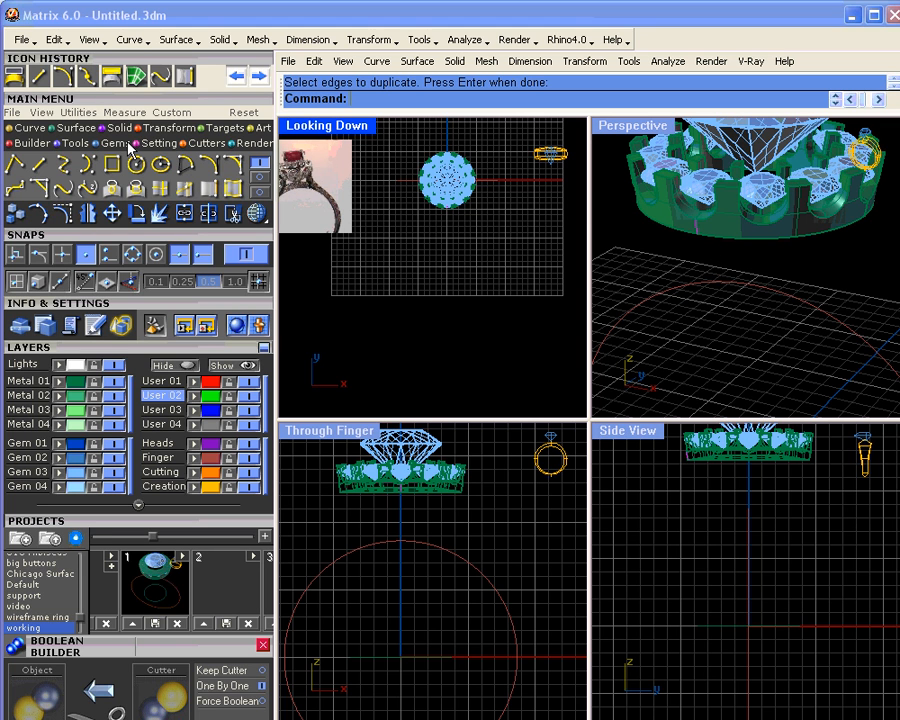
pyautogui.click(87, 213)
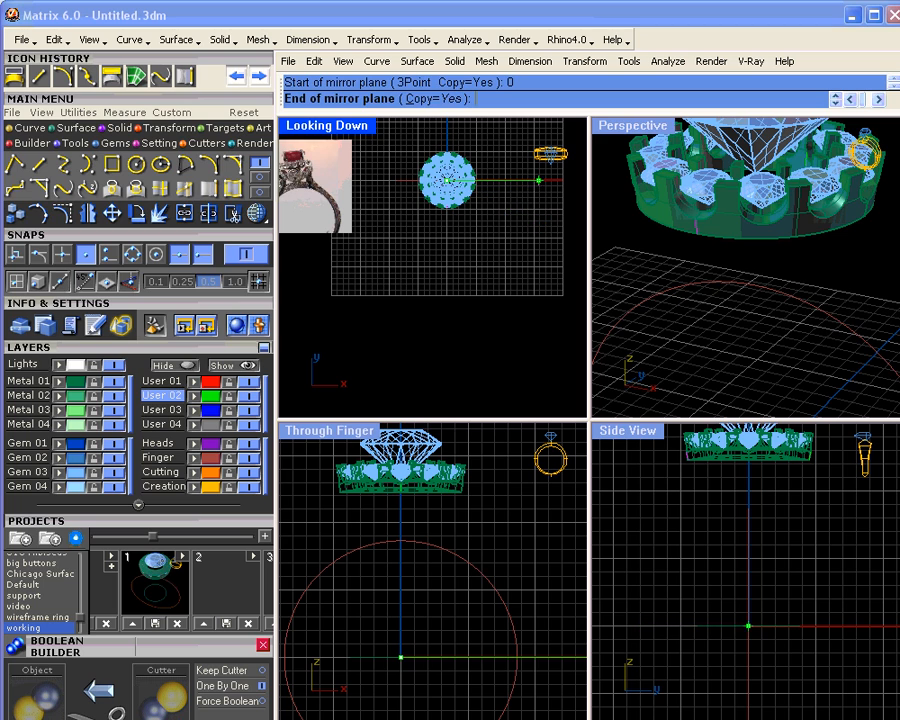
pyautogui.click(540, 196)
pyautogui.moveTo(750, 263); pyautogui.dragTo(810, 261, button='right')
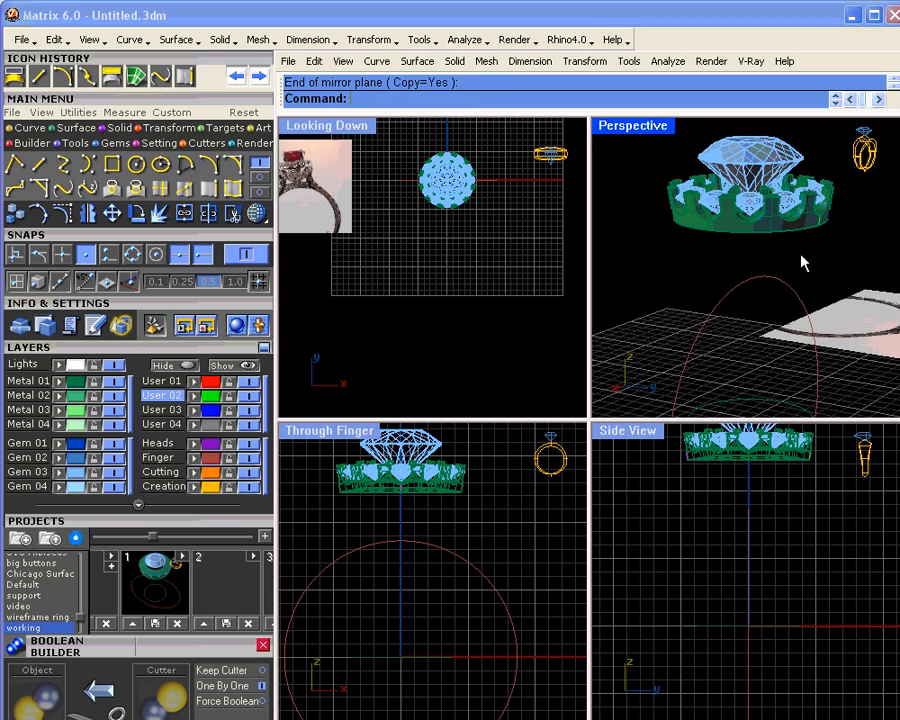
# Hide the Metal 01 layer and join the lower ends of the two edge curves with a curvature-continuous blend curve
pyautogui.click(116, 381)
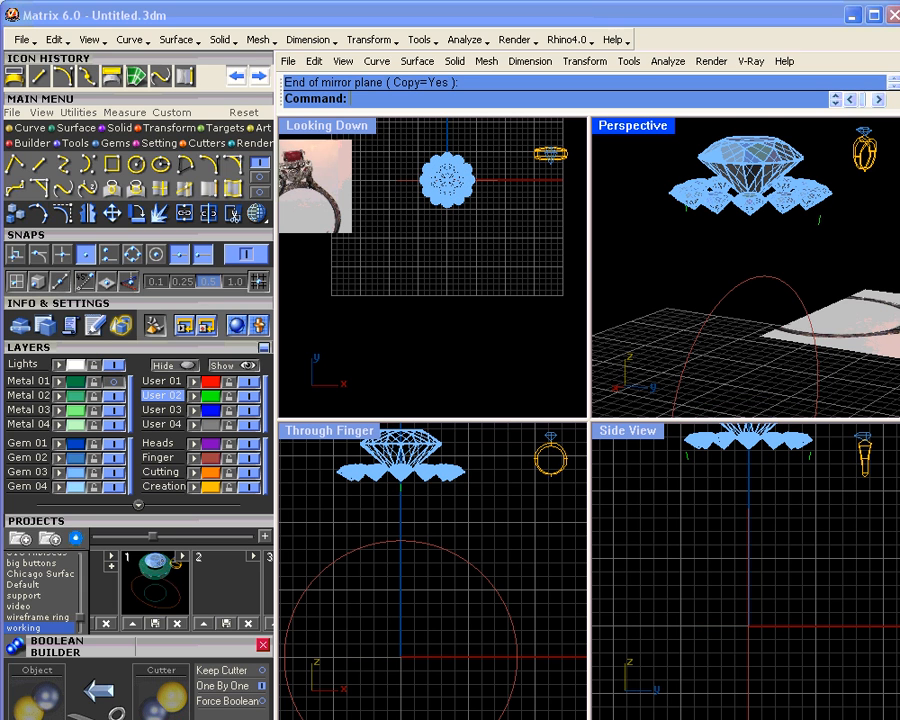
pyautogui.click(90, 188)
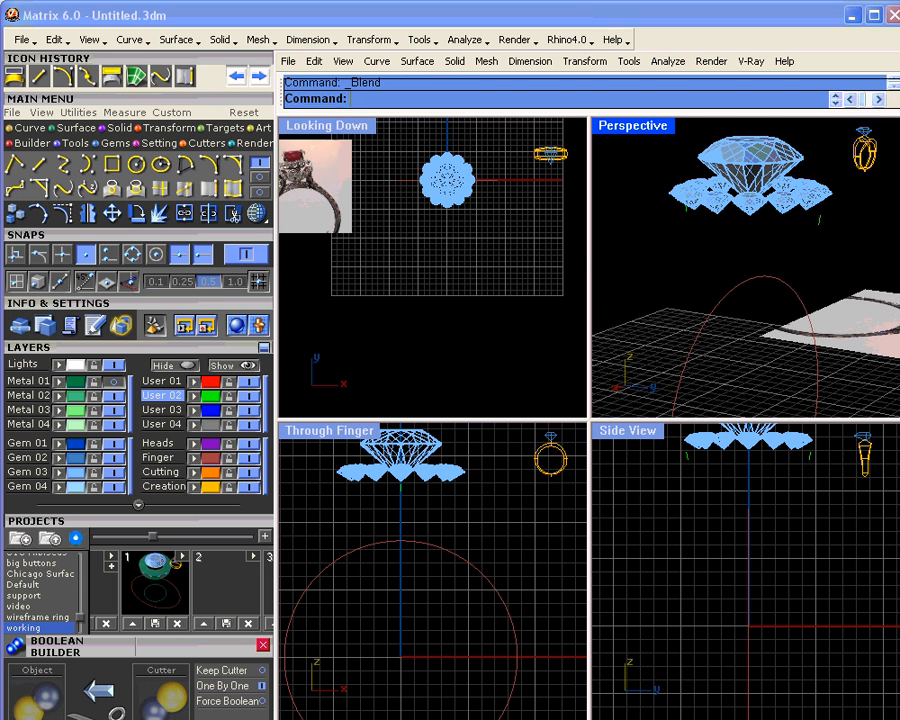
pyautogui.click(686, 208)
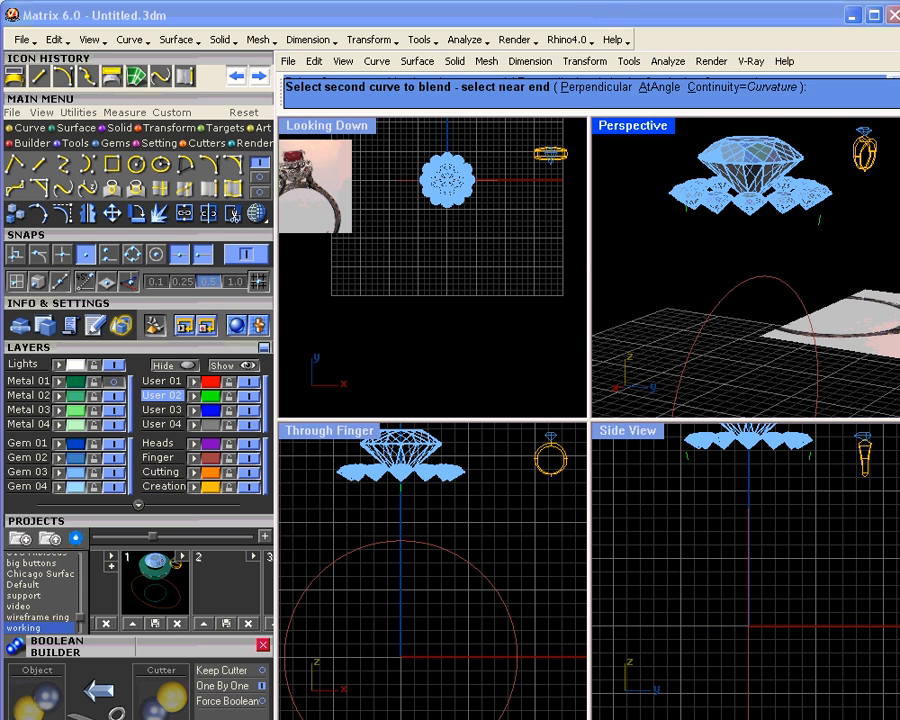
pyautogui.click(820, 233)
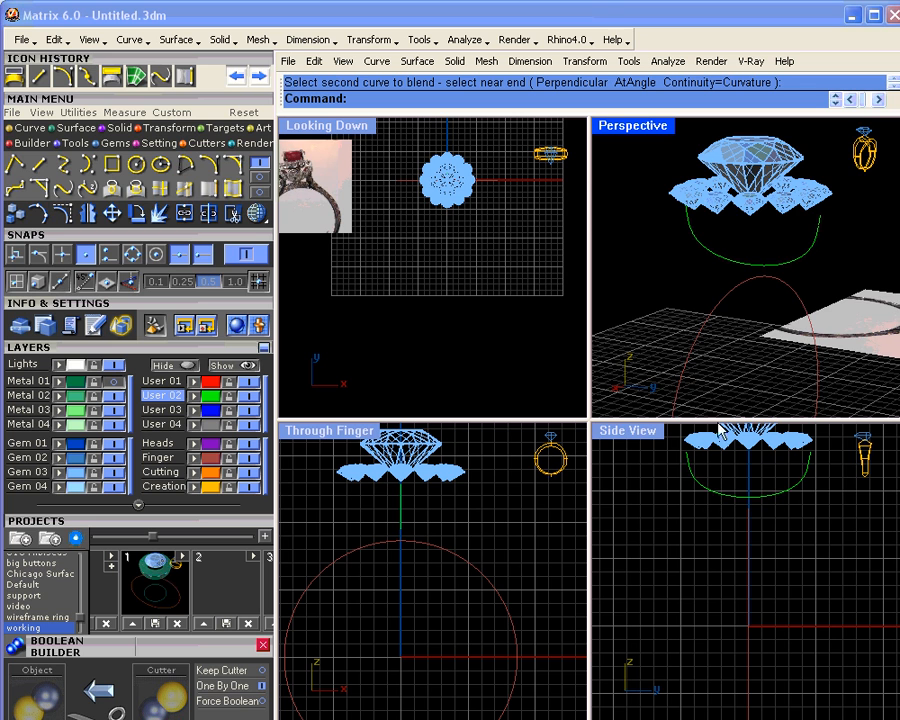
# Lower the two bottom control points of the blend curve in the Side View so it dips deeper towards the finger rail
pyautogui.moveTo(760, 240); pyautogui.dragTo(850, 255, button='right')
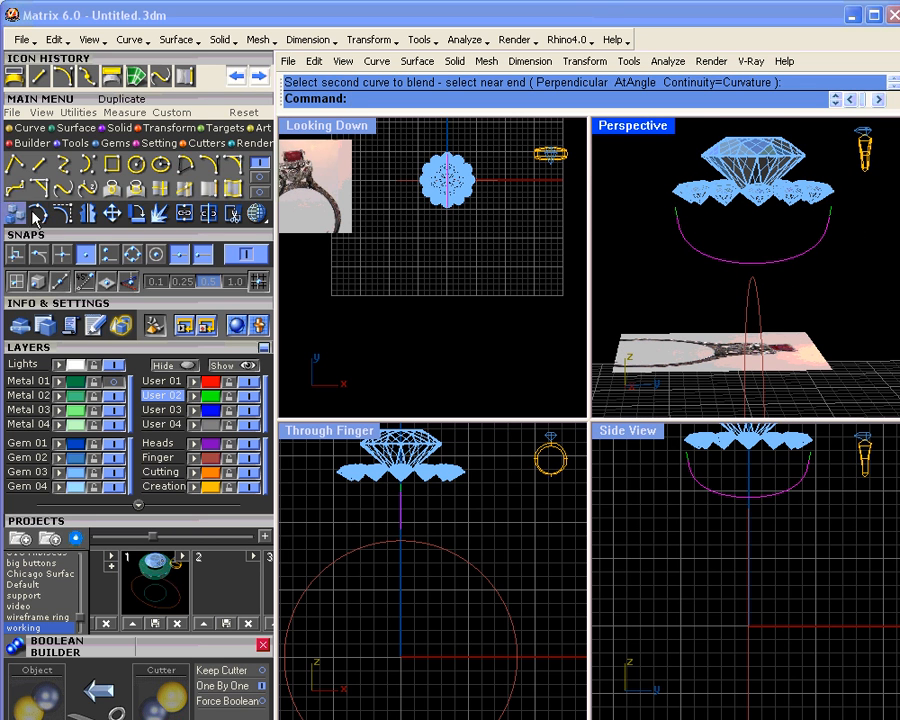
pyautogui.click(45, 158)
pyautogui.moveTo(678, 517); pyautogui.dragTo(800, 520)
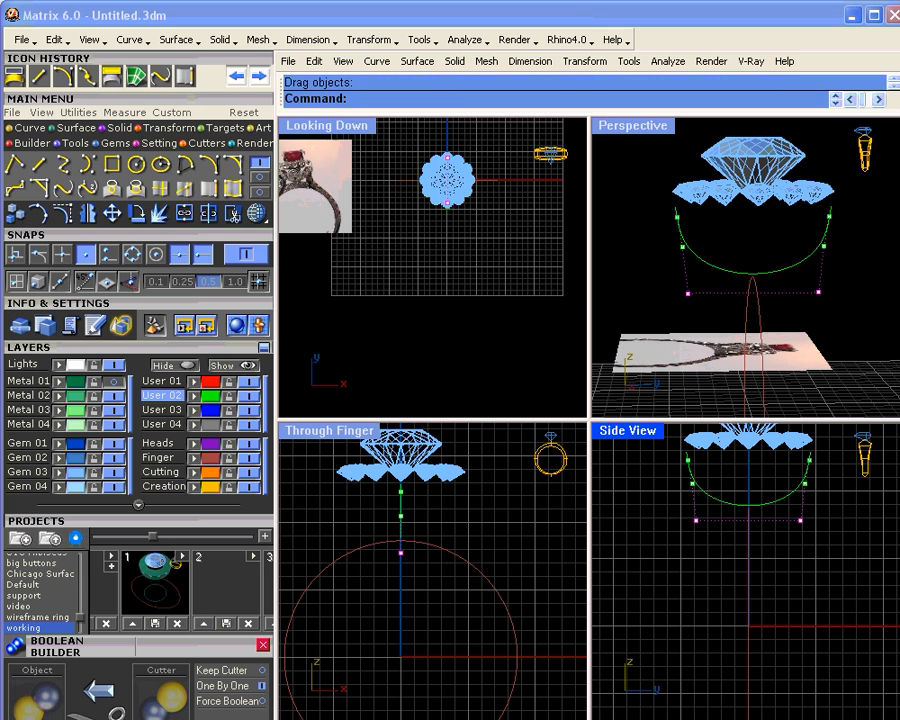
pyautogui.press('Escape')
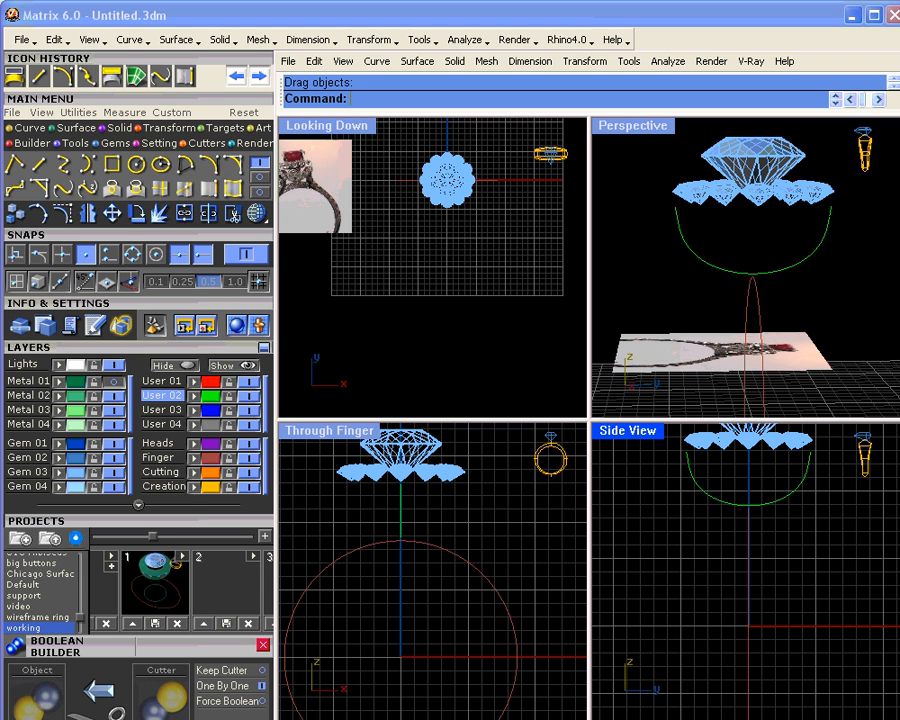
# Rotate a copy of the blend curve 90 degrees about the world origin in the Looking Down view
pyautogui.click(700, 255)
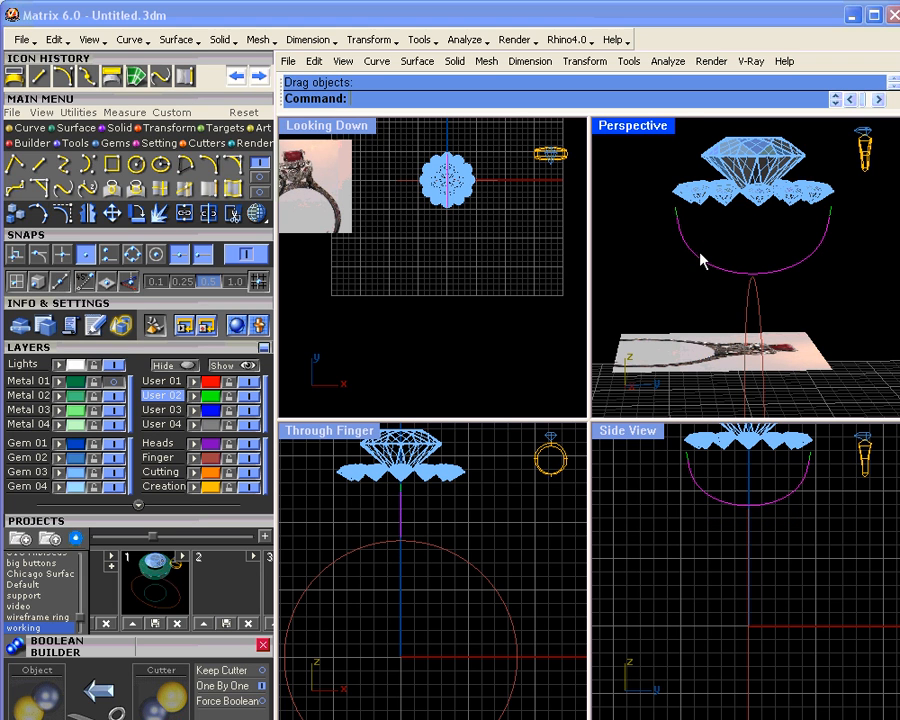
pyautogui.click(137, 217)
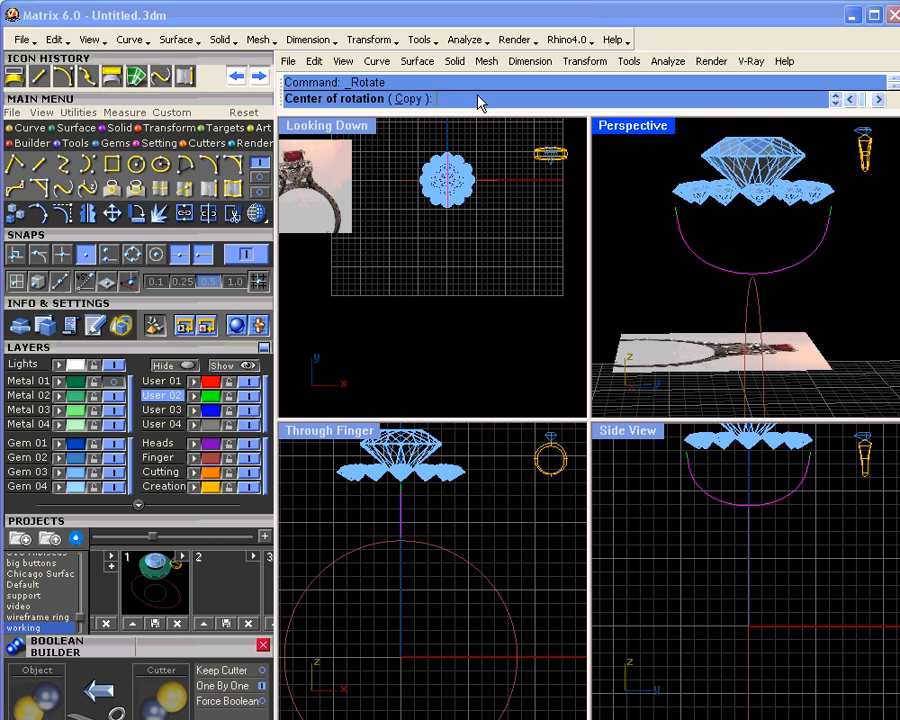
pyautogui.click(412, 98)
pyautogui.click(446, 179)
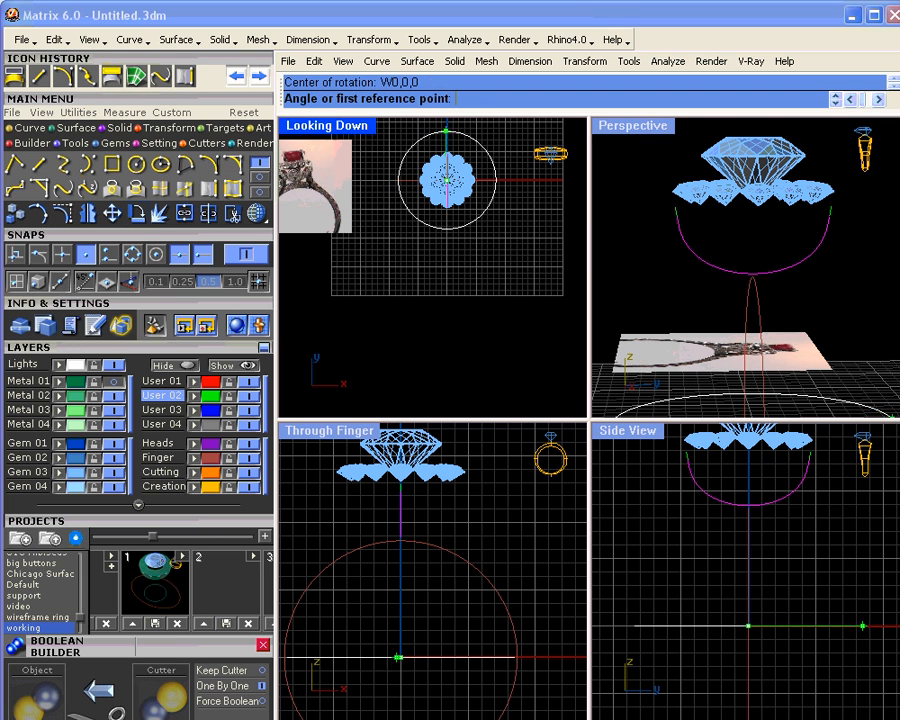
pyautogui.click(446, 126)
pyautogui.click(527, 182)
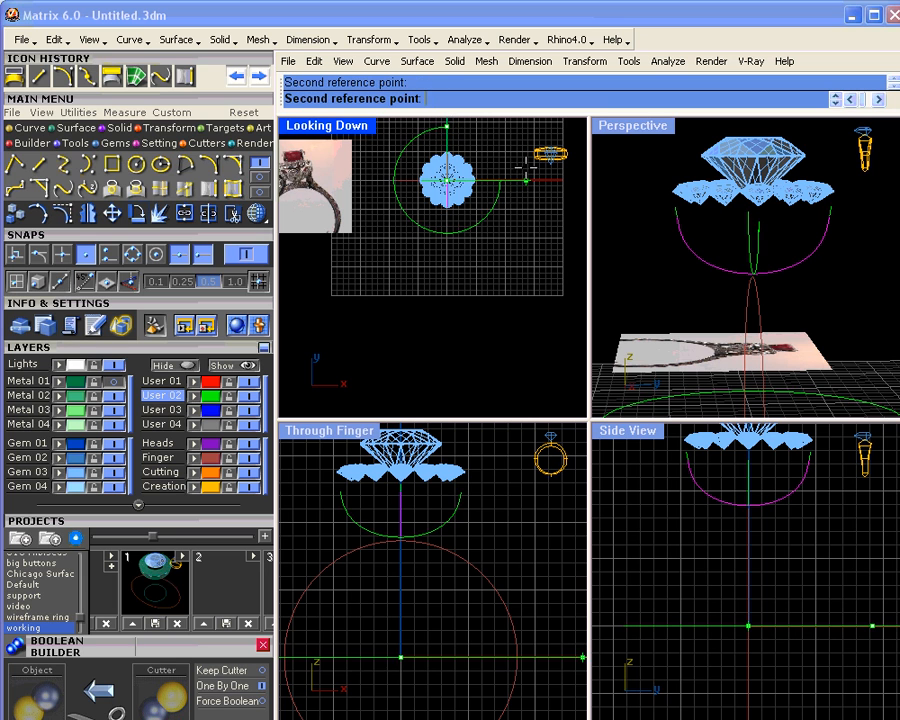
pyautogui.rightClick(533, 210)
pyautogui.moveTo(800, 292); pyautogui.dragTo(878, 292, button='right')
pyautogui.moveTo(767, 273); pyautogui.dragTo(830, 281, button='right')
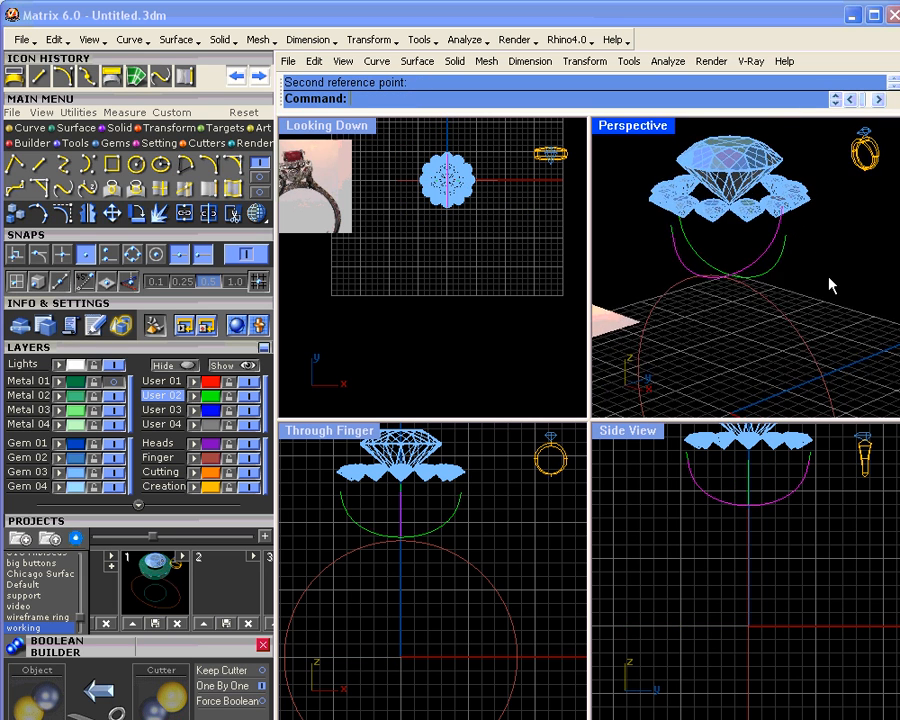
# Split the two crossing basket blend curves with each other at their lowest point, making four quarter curves
pyautogui.click(184, 213)
pyautogui.click(675, 262)
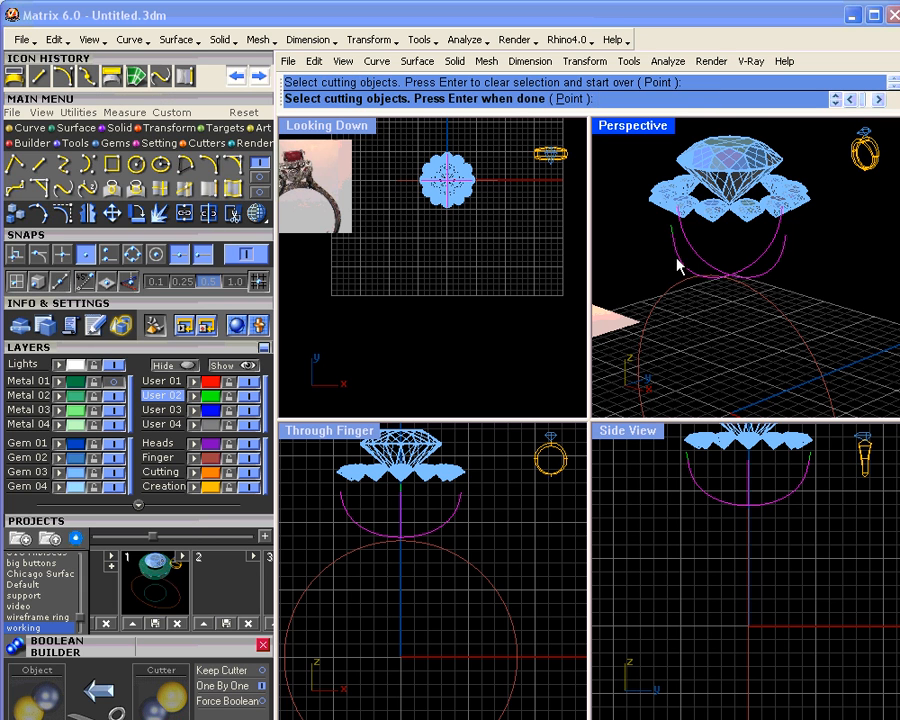
pyautogui.press('Return')
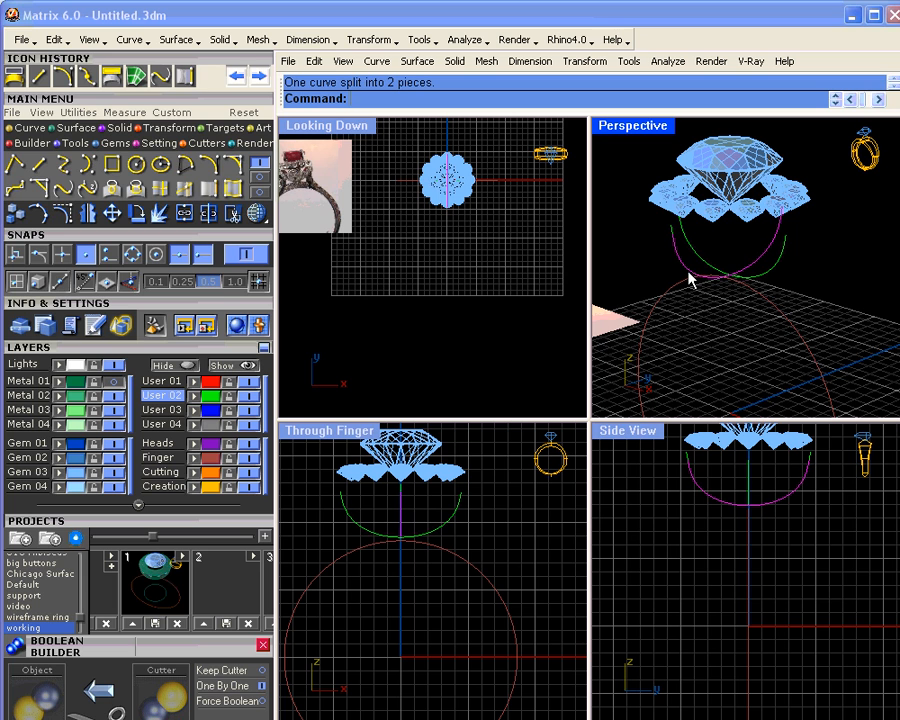
pyautogui.click(207, 213)
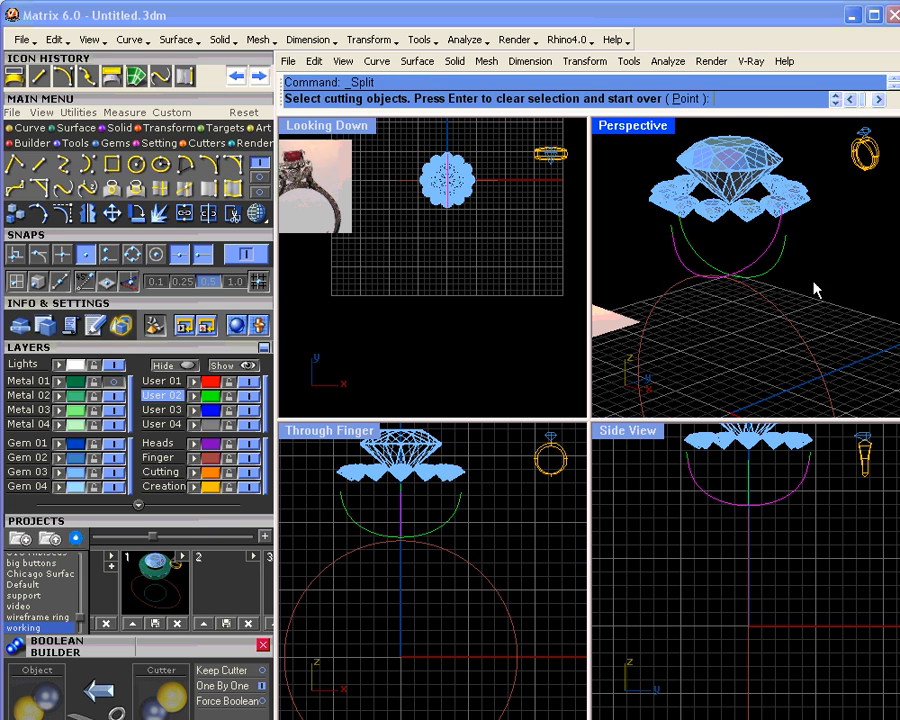
pyautogui.click(760, 284)
pyautogui.press('Return')
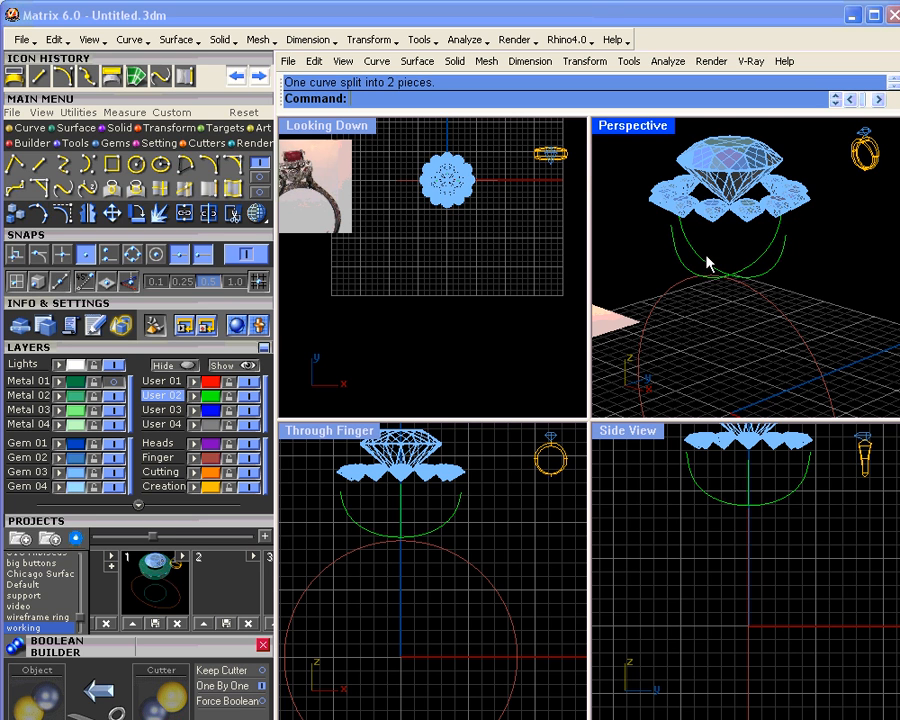
pyautogui.click(709, 285)
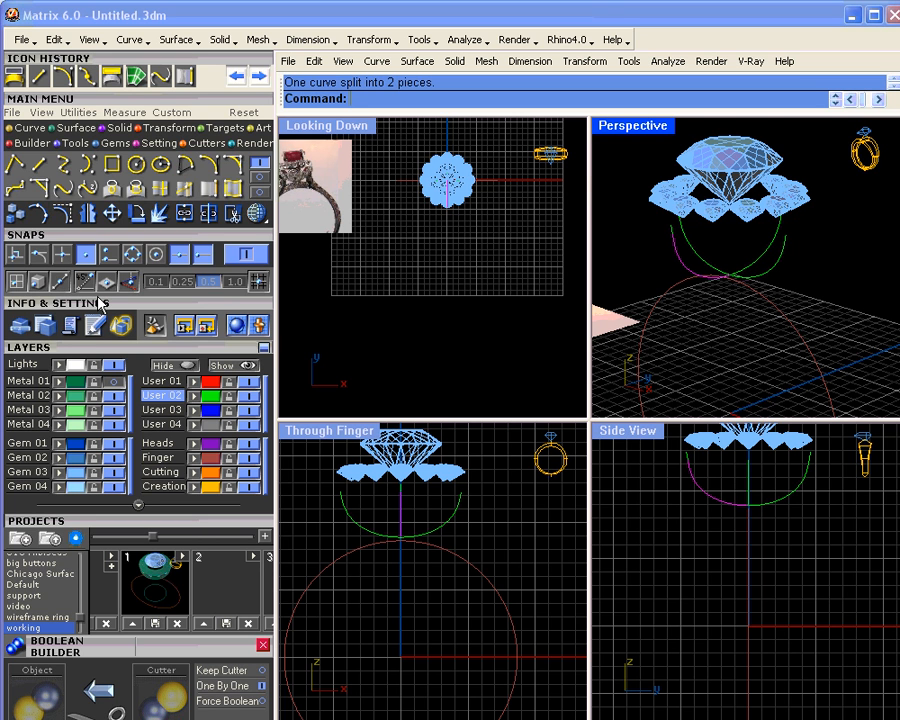
# Show the Metal 01 layer, then duplicate the halo's four lower outer edge segments and join them into one closed curve
pyautogui.click(116, 381)
pyautogui.moveTo(716, 288); pyautogui.dragTo(708, 196, button='right')
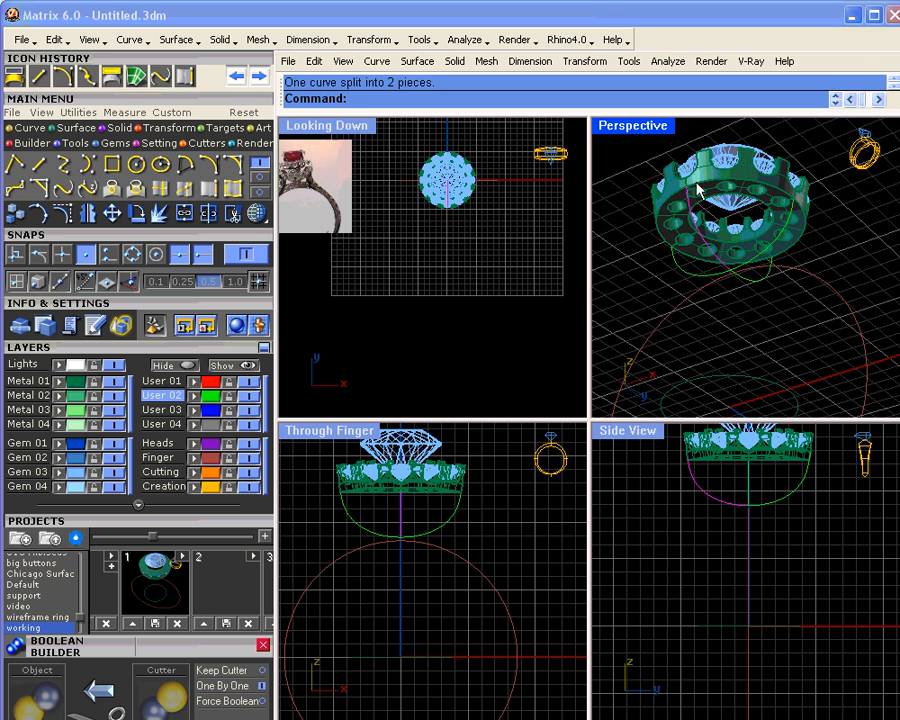
pyautogui.click(208, 188)
pyautogui.scroll(5, 722, 188)
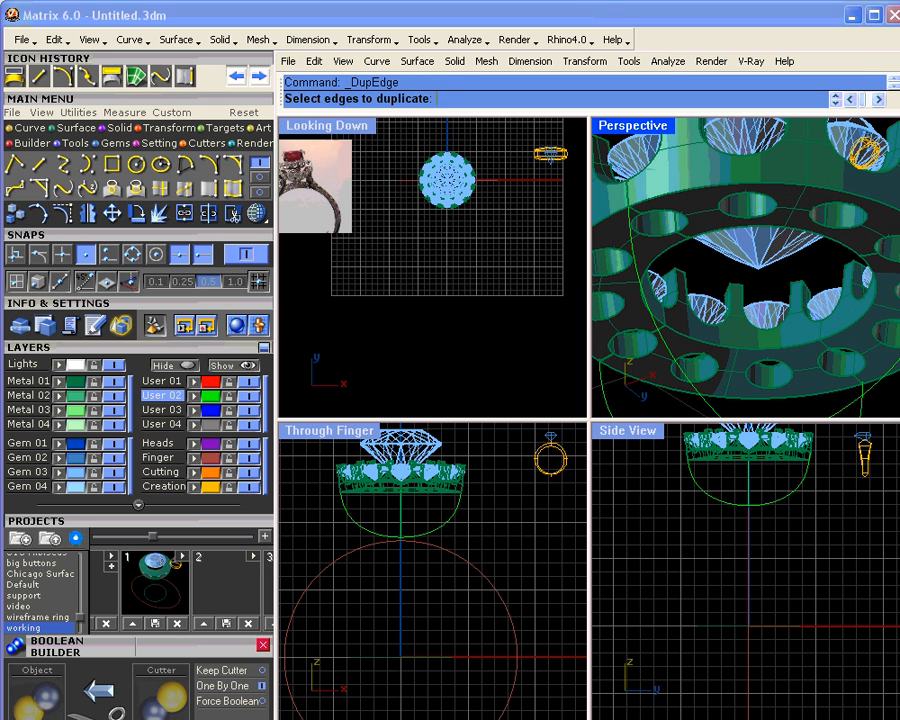
pyautogui.click(706, 196)
pyautogui.click(744, 234)
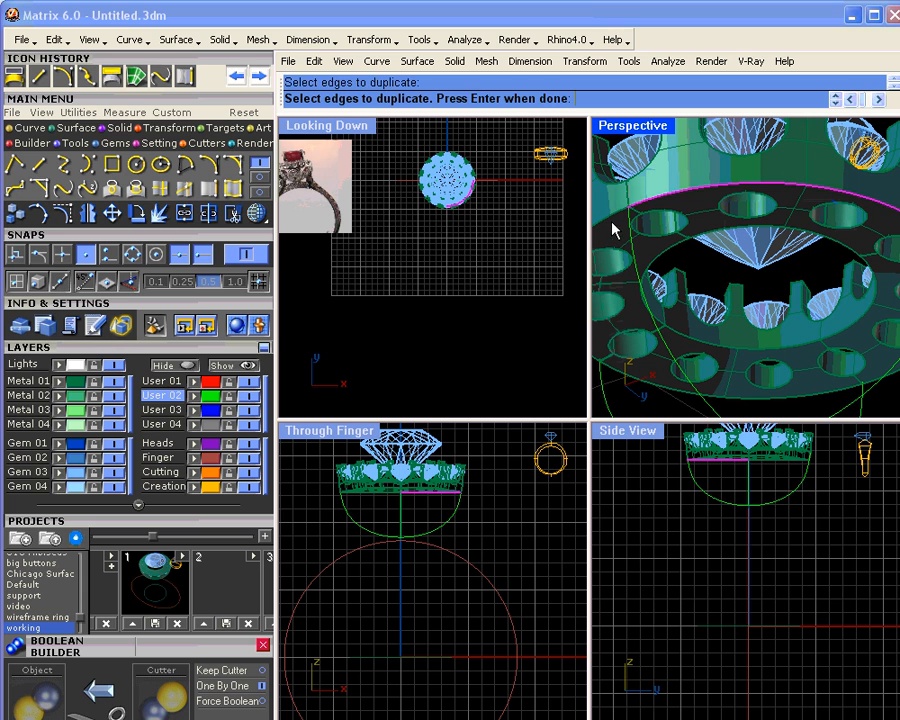
pyautogui.click(428, 156)
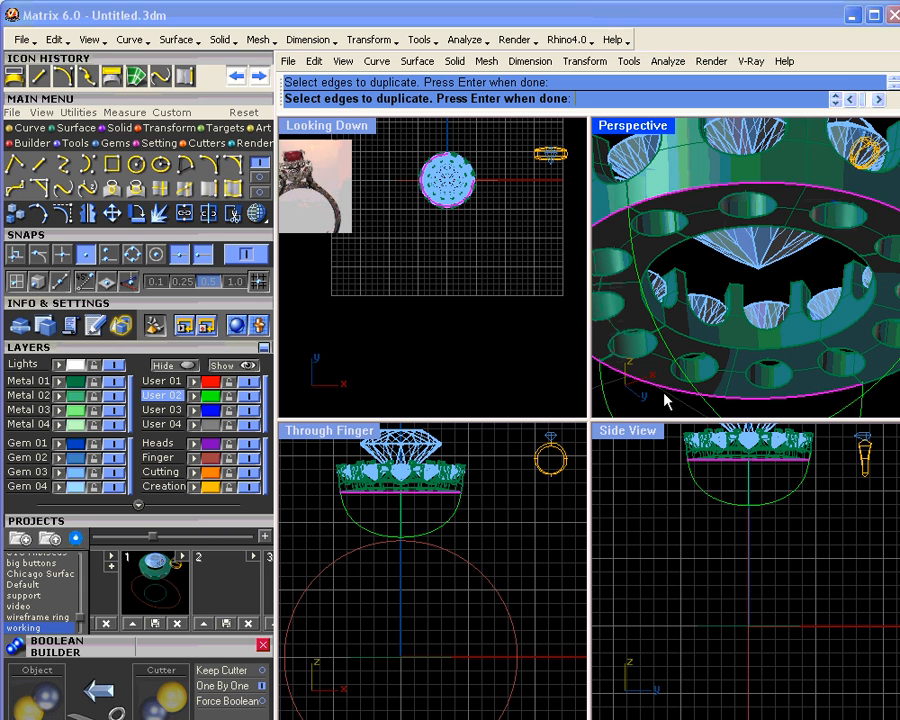
pyautogui.click(884, 387)
pyautogui.scroll(-5, 722, 278)
pyautogui.moveTo(722, 278); pyautogui.dragTo(735, 260, button='right')
pyautogui.press('Return')
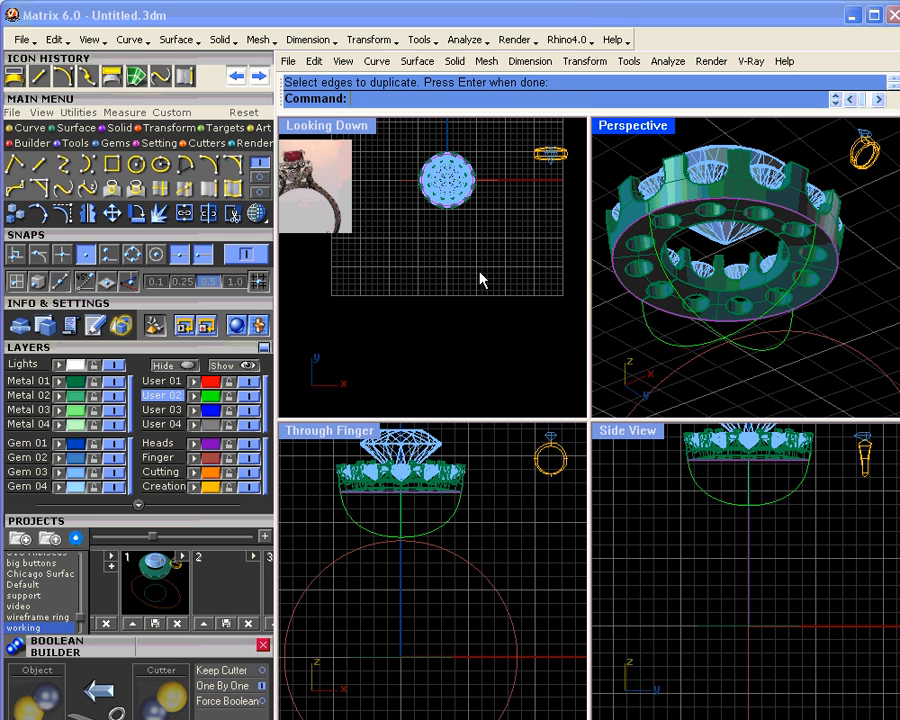
pyautogui.click(185, 216)
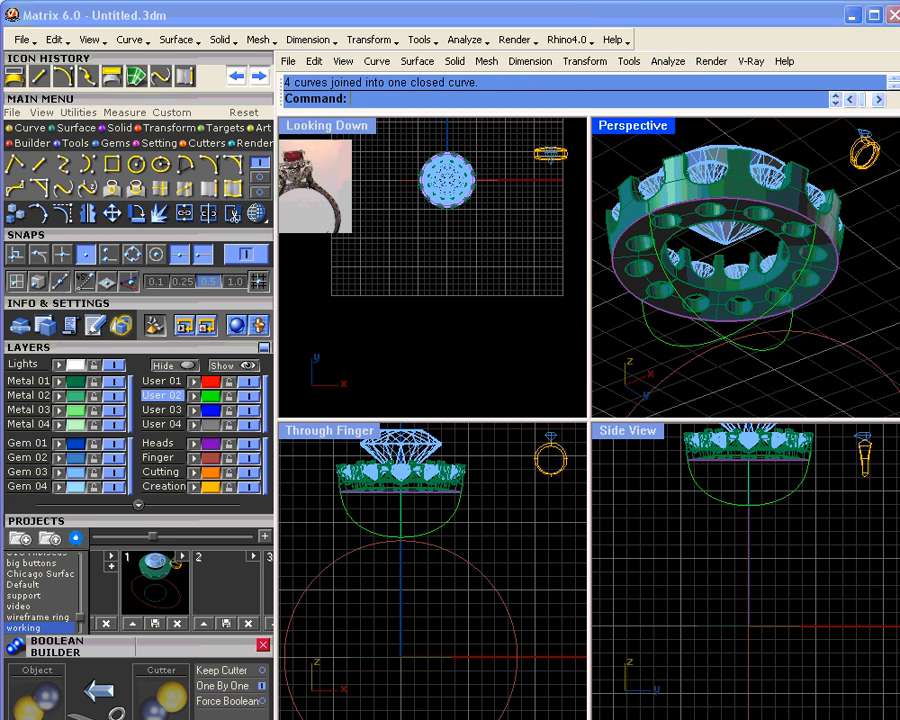
# Hide Metal 01 and, on the Metal 02 layer, build a curve-network surface from the closed rim and four quarter curves with Position edge matching
pyautogui.click(117, 381)
pyautogui.click(30, 395)
pyautogui.moveTo(703, 238); pyautogui.dragTo(733, 353, button='right')
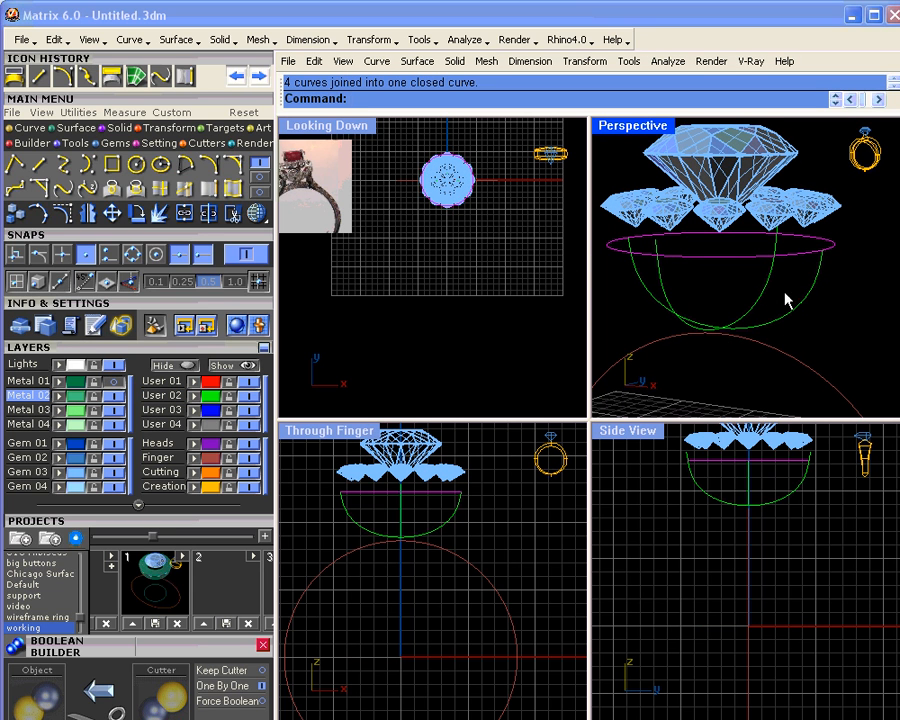
pyautogui.moveTo(814, 318); pyautogui.dragTo(650, 295)
pyautogui.moveTo(663, 297); pyautogui.dragTo(723, 302, button='right')
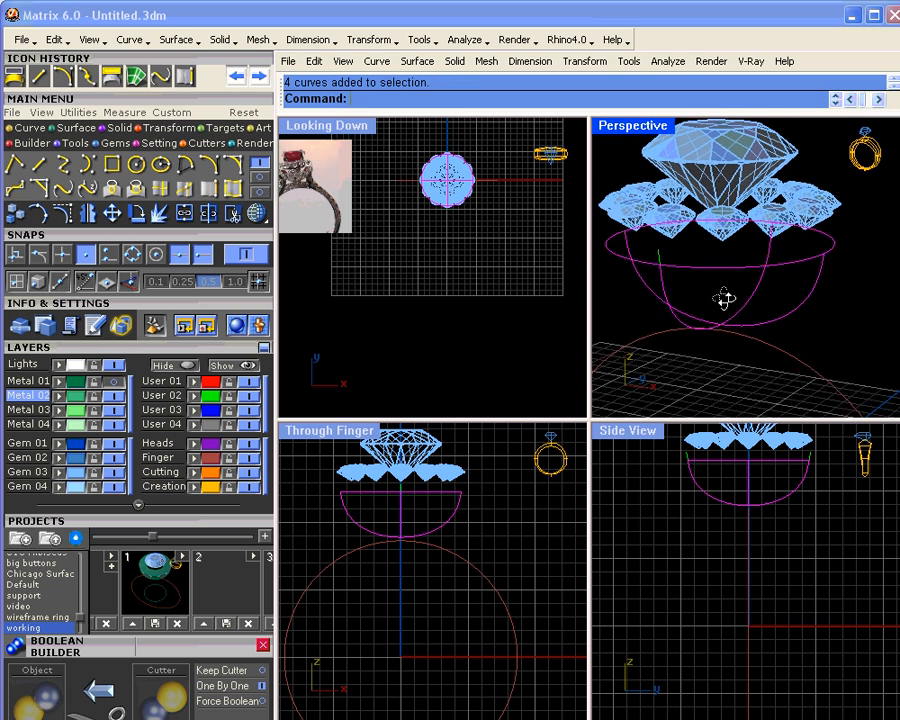
pyautogui.click(90, 127)
pyautogui.click(233, 166)
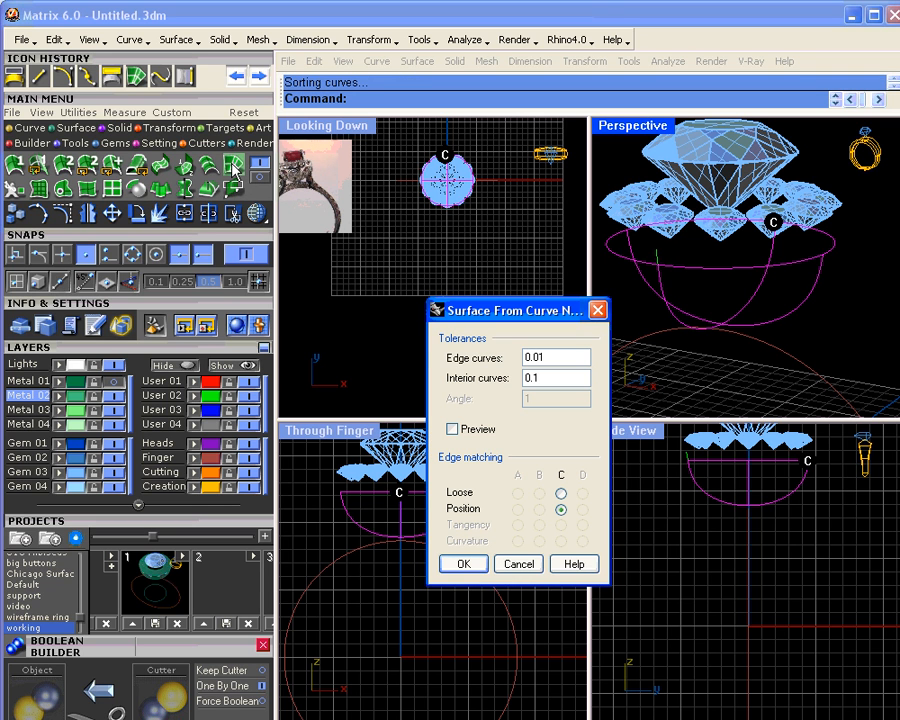
pyautogui.click(463, 565)
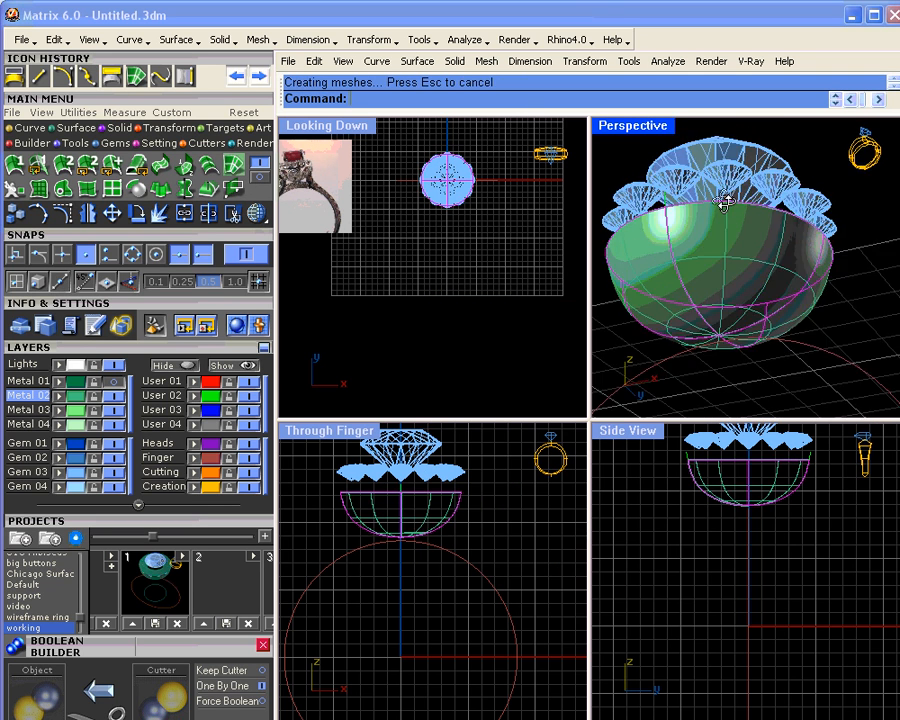
# Show the Metal 01 layer and raise the gems, halo and bowl together above the finger rail in the Through Finger view
pyautogui.moveTo(731, 178); pyautogui.dragTo(763, 396, button='right')
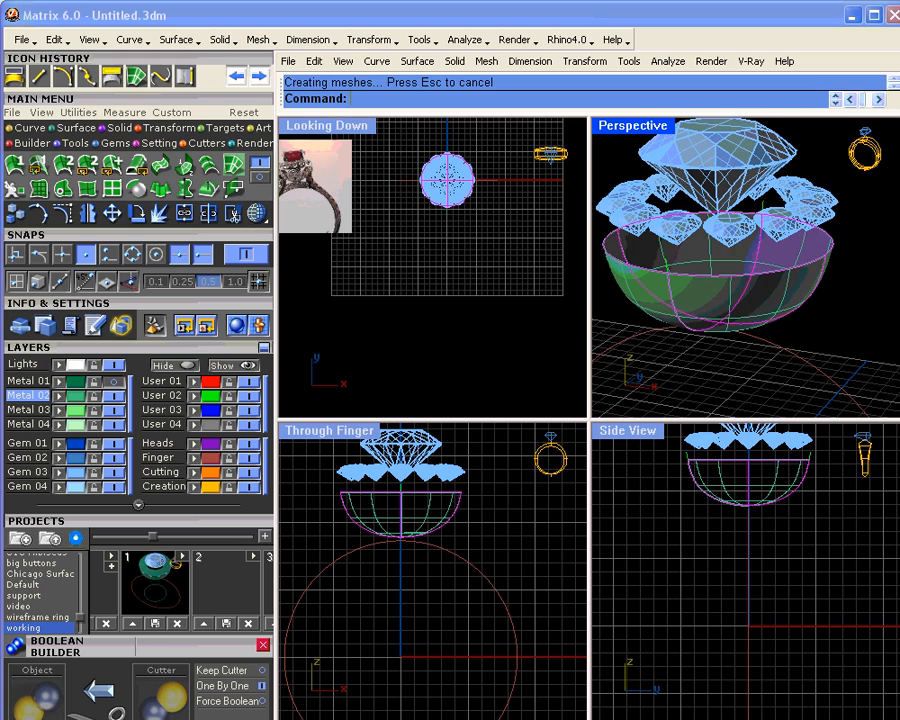
pyautogui.moveTo(480, 488); pyautogui.dragTo(508, 536, button='right')
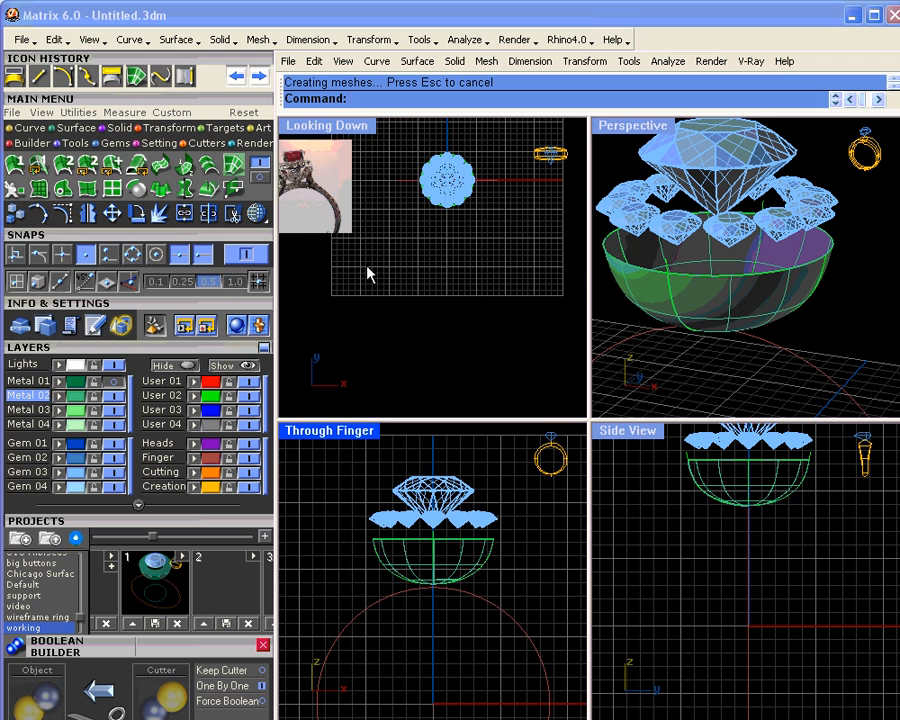
pyautogui.moveTo(315, 208); pyautogui.dragTo(359, 245, button='right')
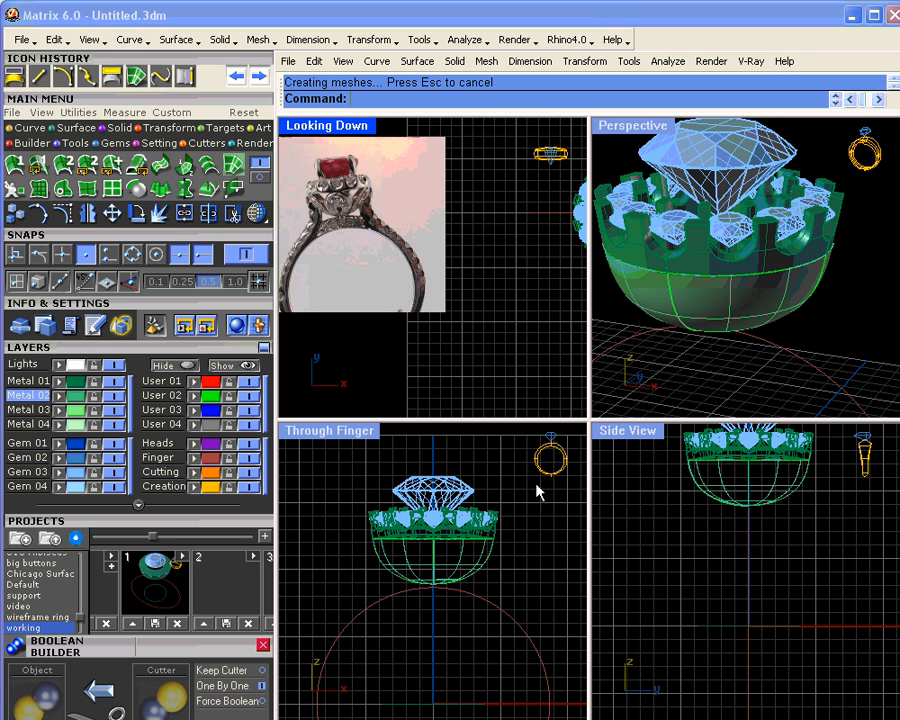
pyautogui.moveTo(372, 473); pyautogui.dragTo(481, 574)
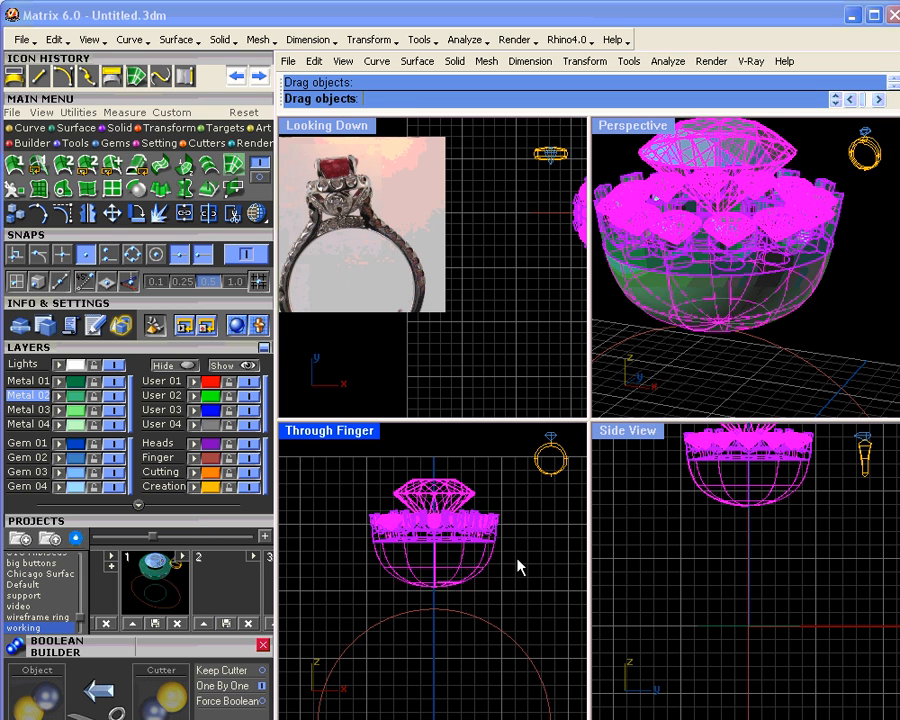
pyautogui.moveTo(484, 547); pyautogui.dragTo(496, 546, button='right')
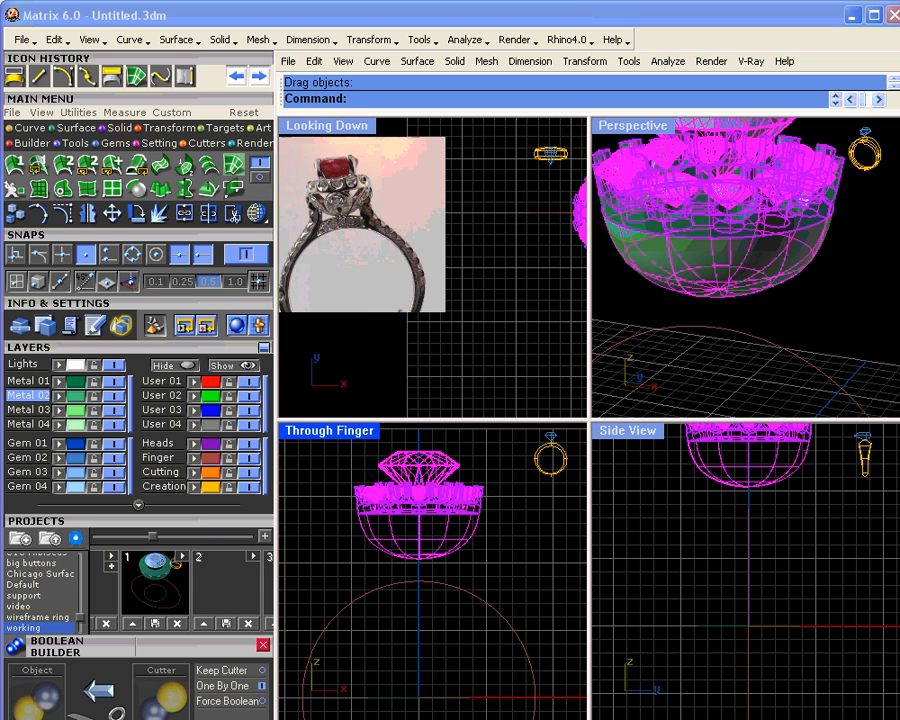
pyautogui.scroll(4, 469, 555)
pyautogui.moveTo(461, 550); pyautogui.dragTo(467, 548)
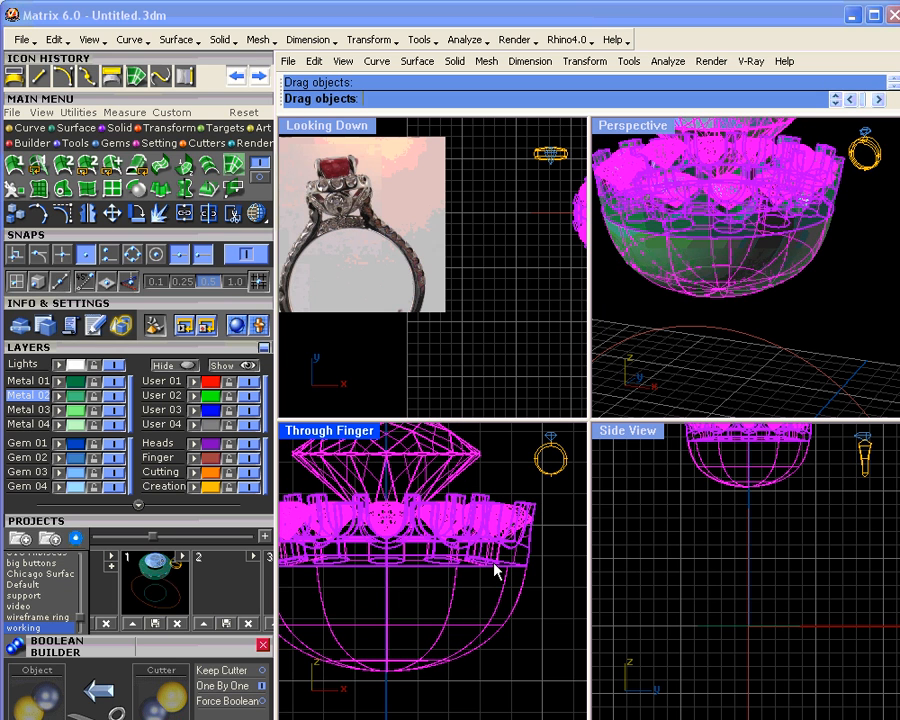
pyautogui.moveTo(495, 570); pyautogui.dragTo(495, 602)
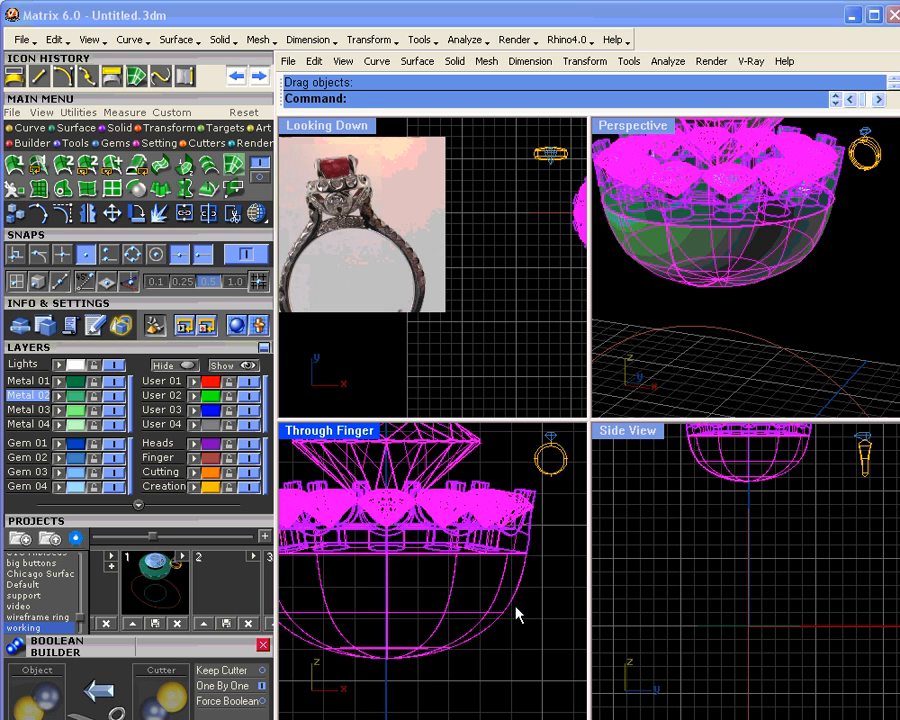
pyautogui.scroll(-4, 513, 605)
pyautogui.click(516, 645)
# Offset the finger rail outward by a distance of 2 in the Through Finger view
pyautogui.moveTo(489, 643); pyautogui.dragTo(453, 611, button='right')
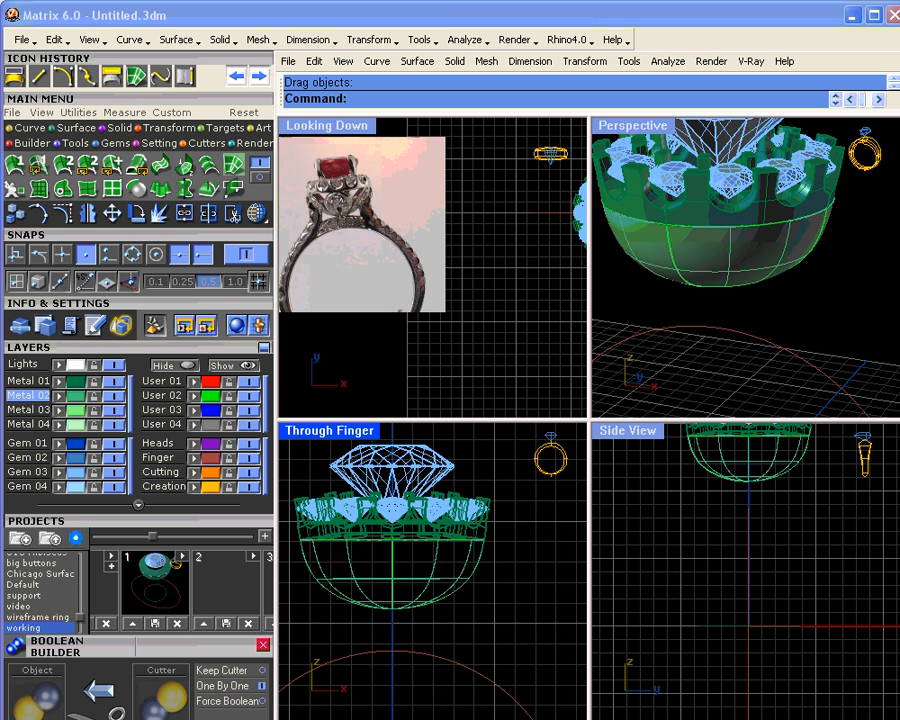
pyautogui.scroll(3, 346, 231)
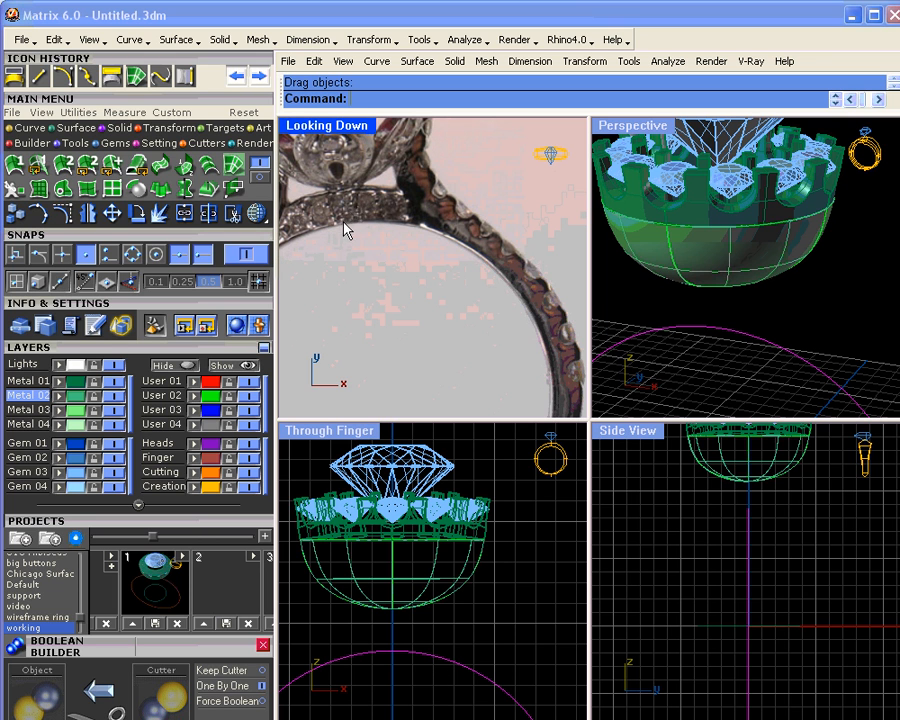
pyautogui.scroll(-3, 364, 203)
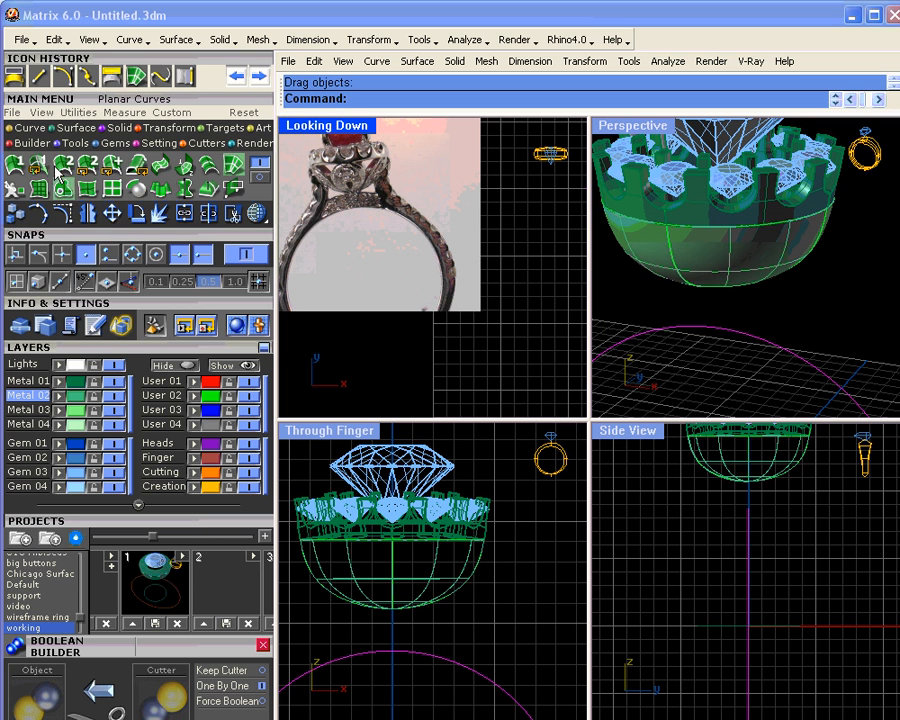
pyautogui.click(30, 127)
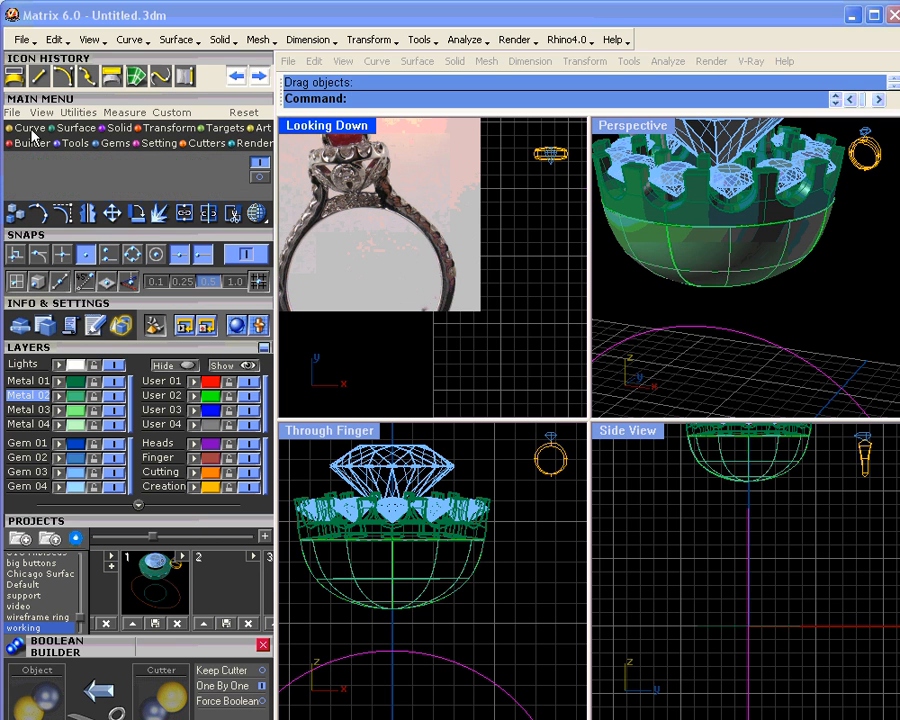
pyautogui.click(262, 177)
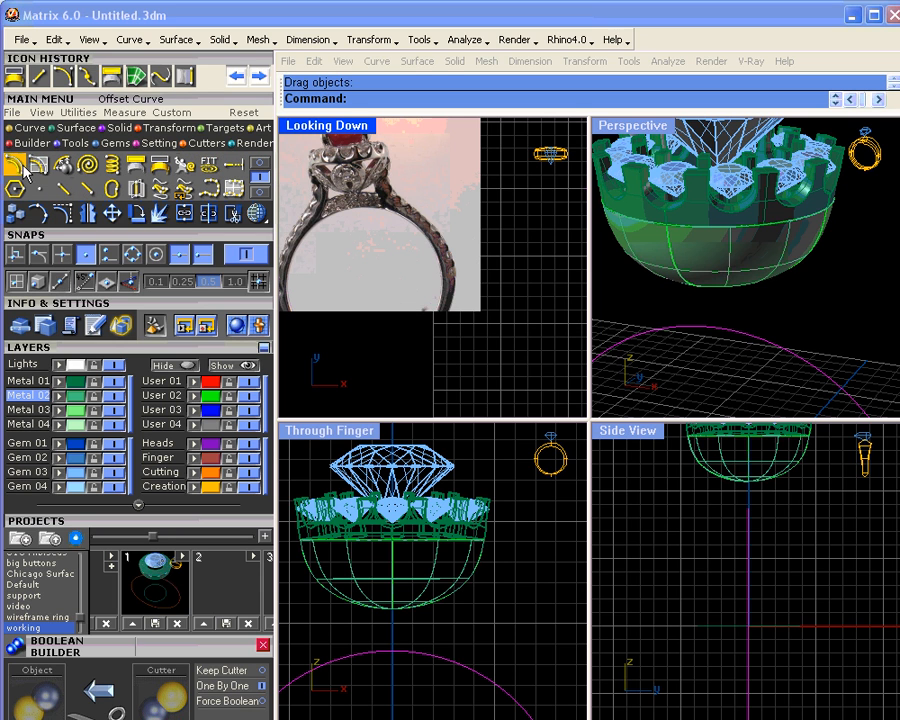
pyautogui.click(17, 168)
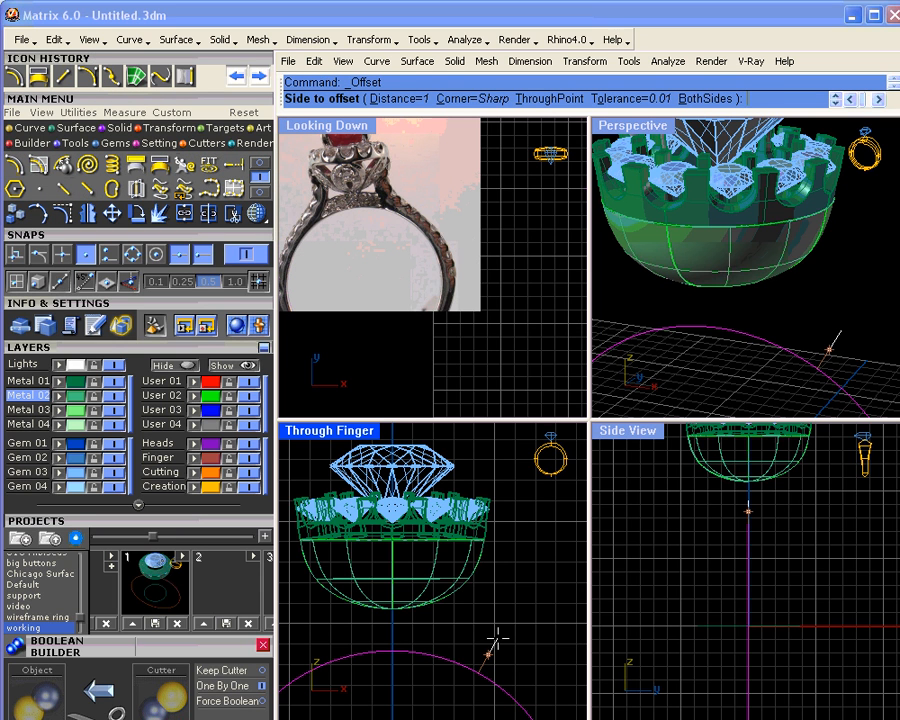
pyautogui.write('2')
pyautogui.press('Return')
pyautogui.click(476, 600)
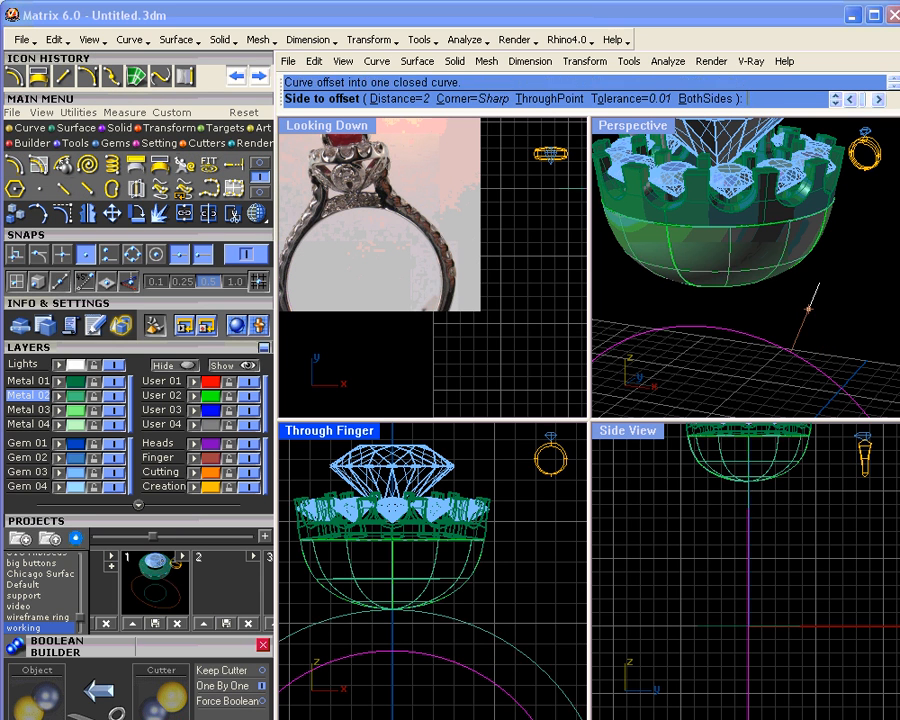
# Move the gems, halo and bowl together so the bowl's lowest point rests on the offset rail curve
pyautogui.scroll(9, 395, 608)
pyautogui.scroll(-6, 398, 628)
pyautogui.moveTo(322, 486); pyautogui.dragTo(476, 607)
pyautogui.scroll(2, 440, 585)
pyautogui.moveTo(430, 560); pyautogui.dragTo(476, 570)
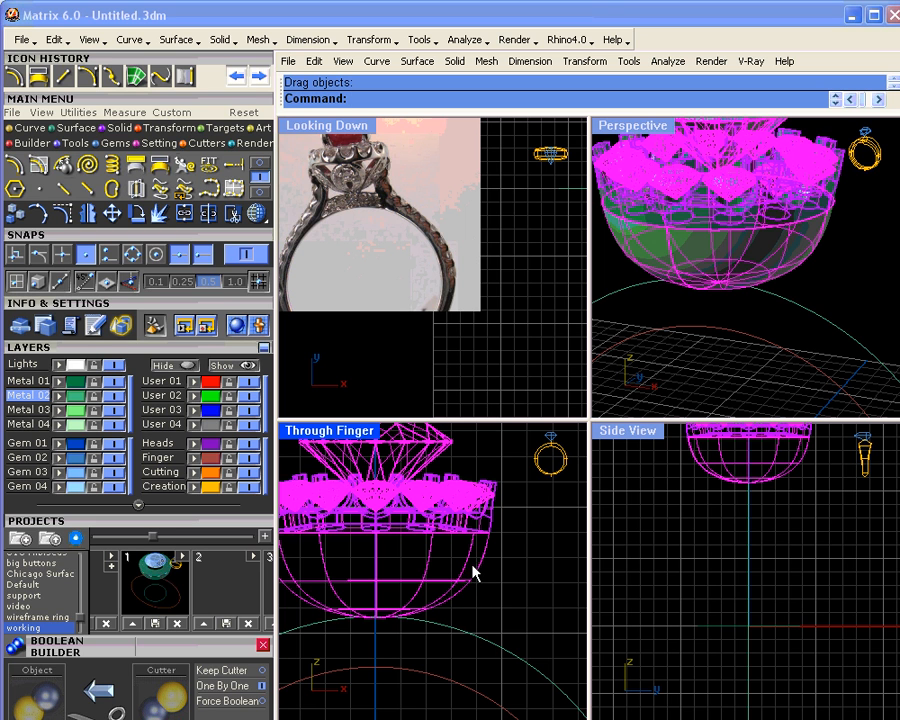
pyautogui.click(522, 566)
# Hide the Metal 01 and Gem 03 layers to isolate the bowl surface
pyautogui.moveTo(657, 310); pyautogui.dragTo(676, 334, button='right')
pyautogui.click(116, 382)
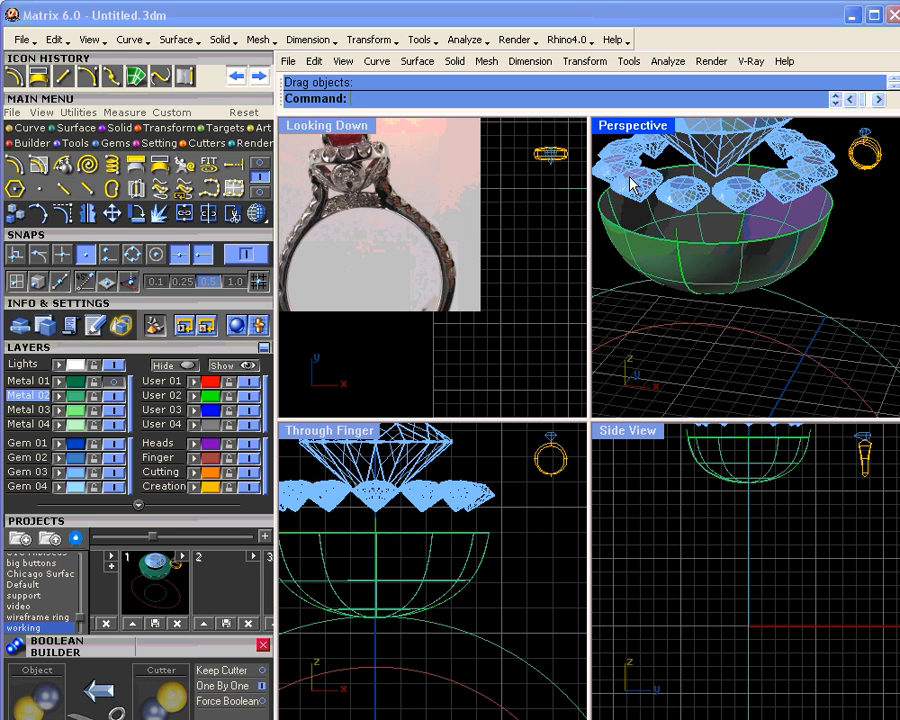
pyautogui.click(115, 473)
pyautogui.moveTo(668, 228); pyautogui.dragTo(683, 290, button='right')
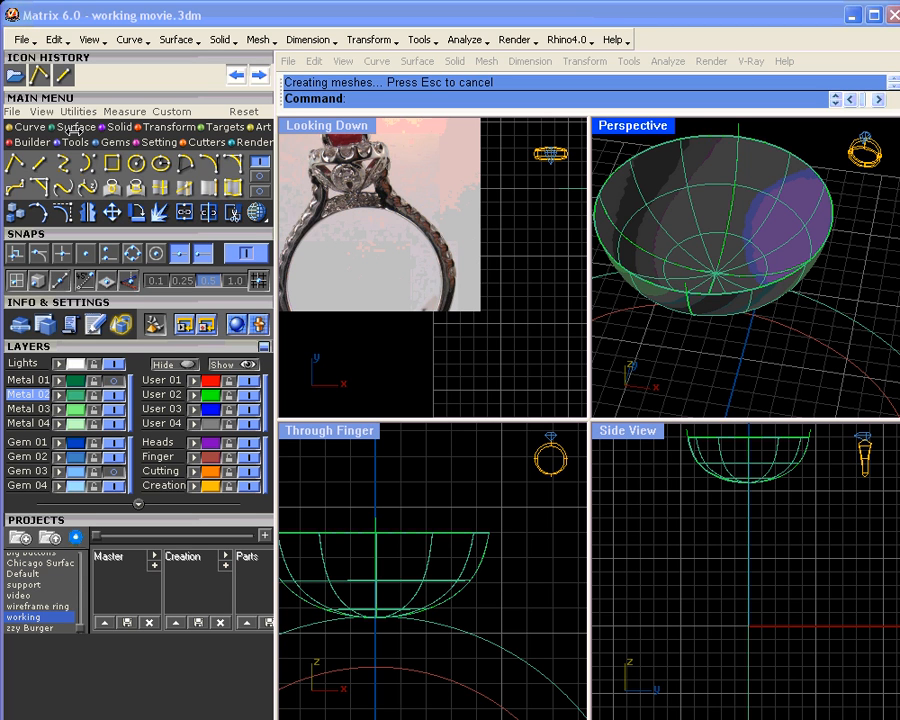
# Offset the bowl surface inward by a distance of 1.2 to make a second, smaller bowl inside it
pyautogui.click(67, 127)
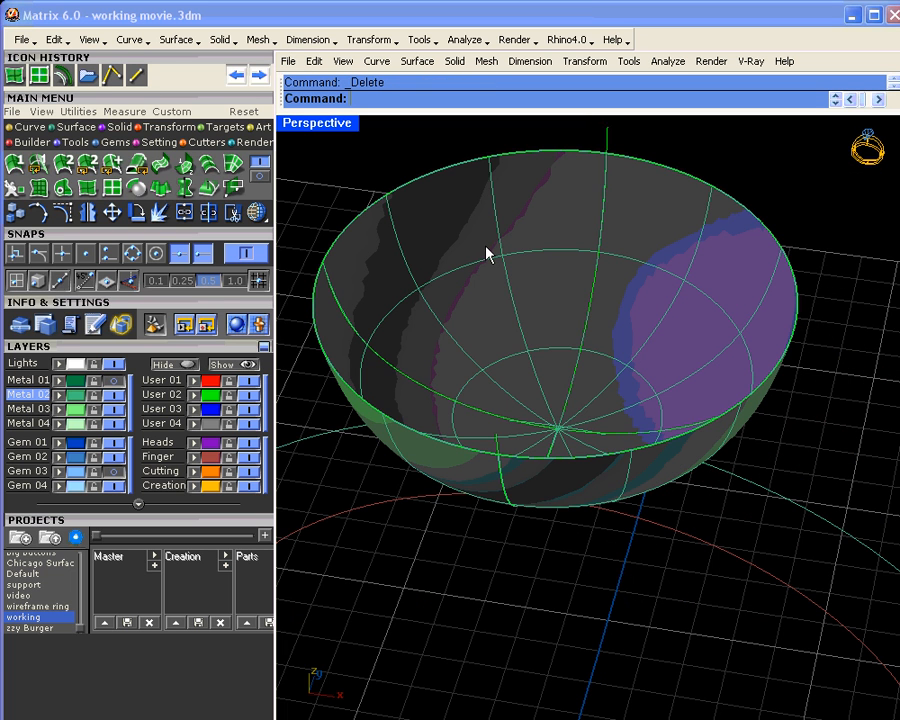
pyautogui.moveTo(609, 412); pyautogui.dragTo(607, 369, button='right')
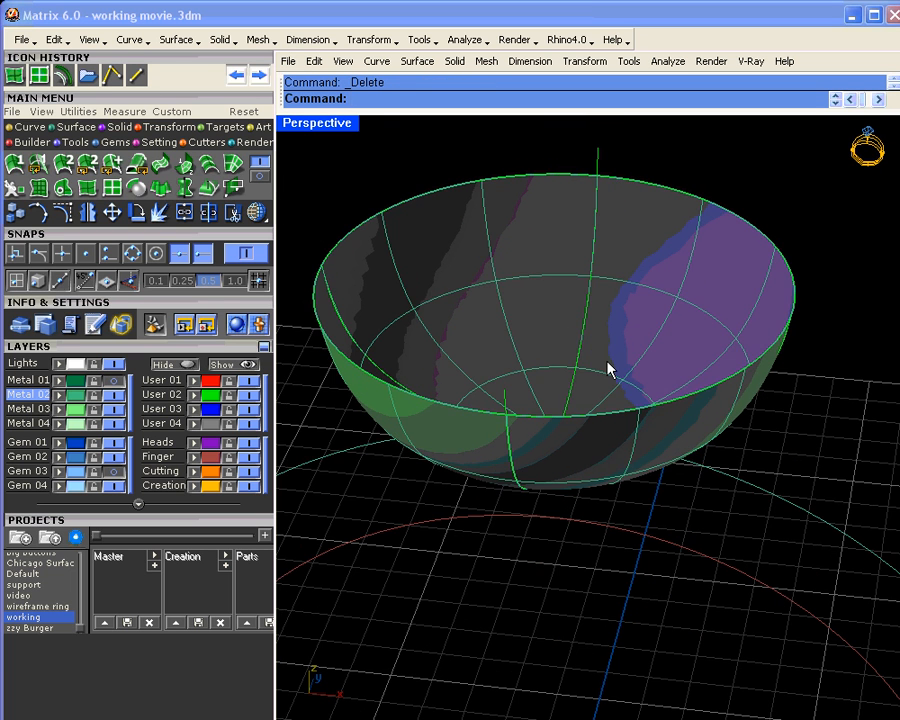
pyautogui.click(659, 287)
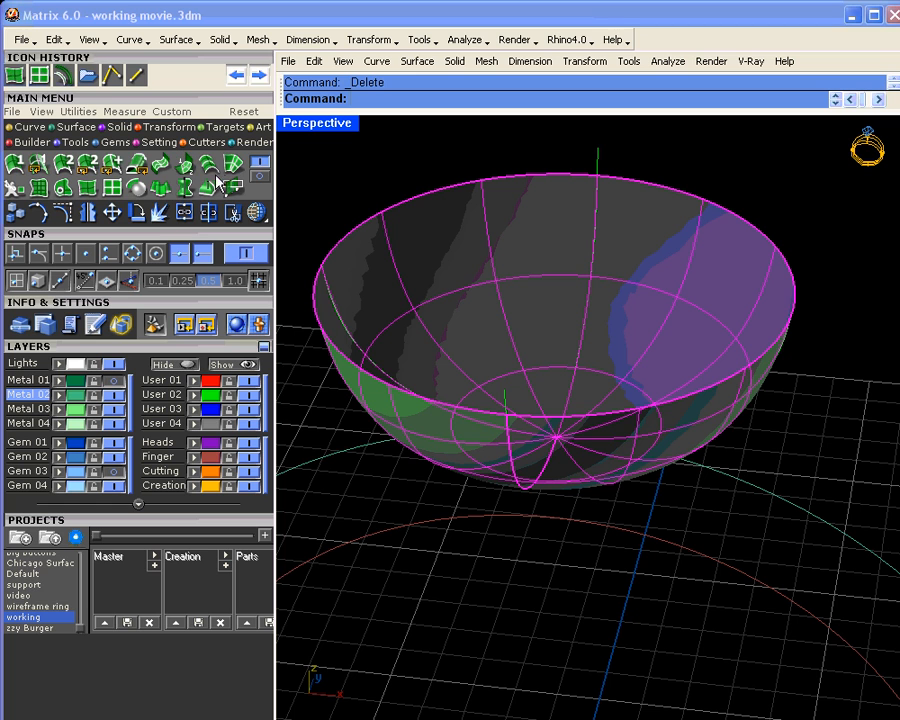
pyautogui.click(259, 177)
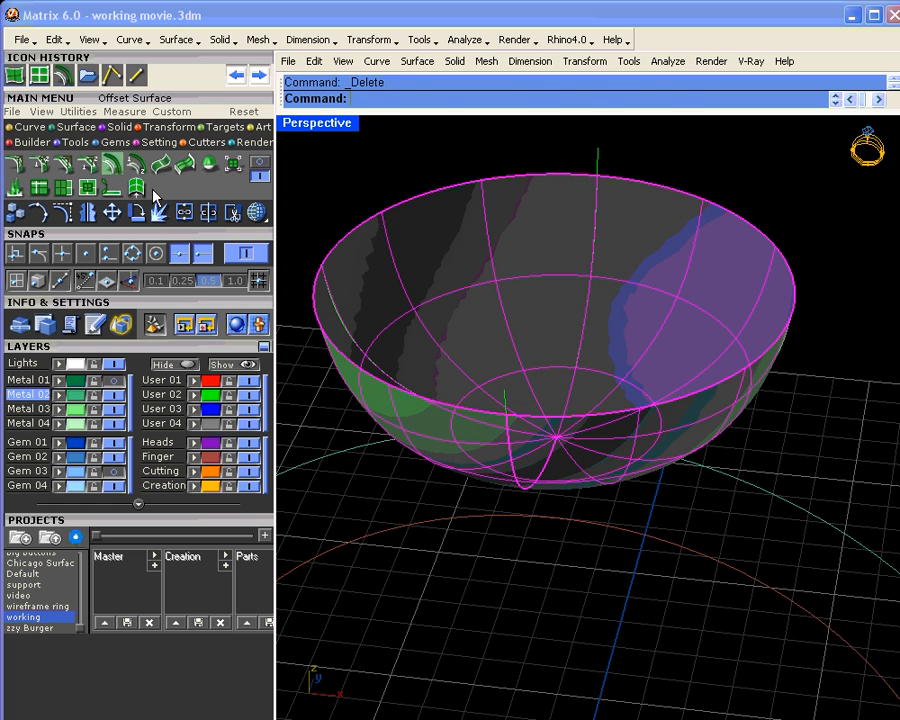
pyautogui.click(110, 170)
pyautogui.moveTo(548, 303); pyautogui.dragTo(669, 370, button='right')
pyautogui.click(691, 250)
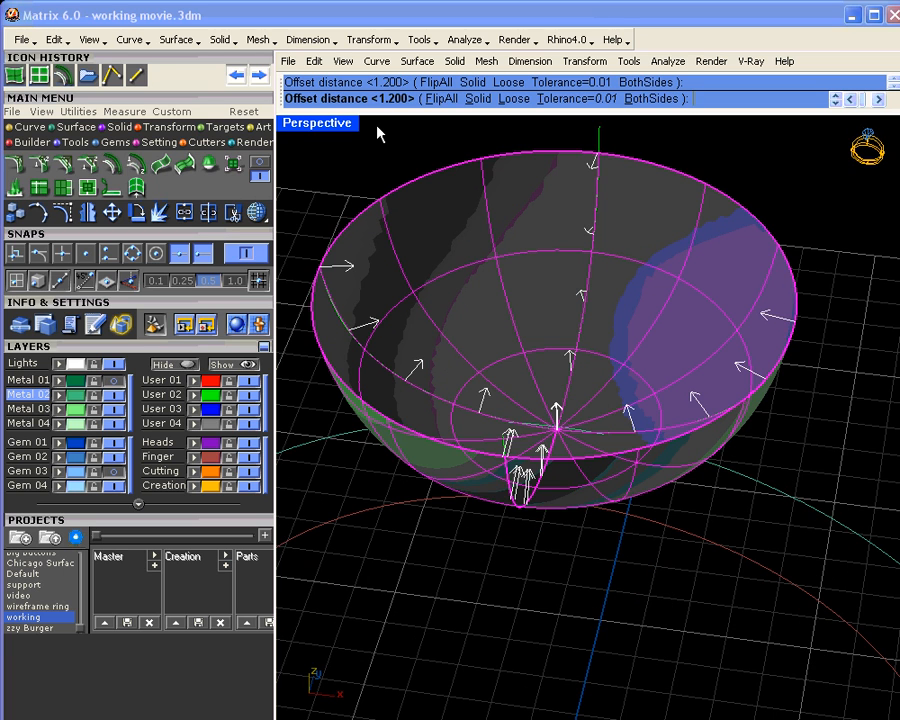
pyautogui.rightClick(436, 183)
pyautogui.moveTo(436, 190); pyautogui.dragTo(548, 197, button='right')
pyautogui.click(548, 197)
pyautogui.moveTo(603, 323); pyautogui.dragTo(621, 316, button='right')
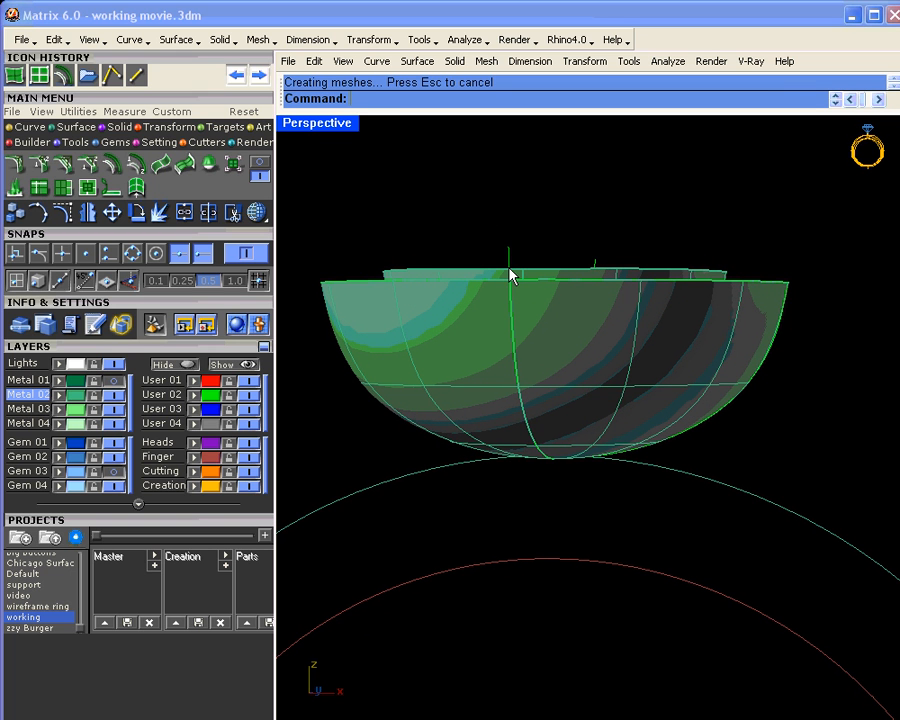
# Show the Metal 01 layer to check how the halo sits over the two bowls, and hide it again
pyautogui.click(116, 381)
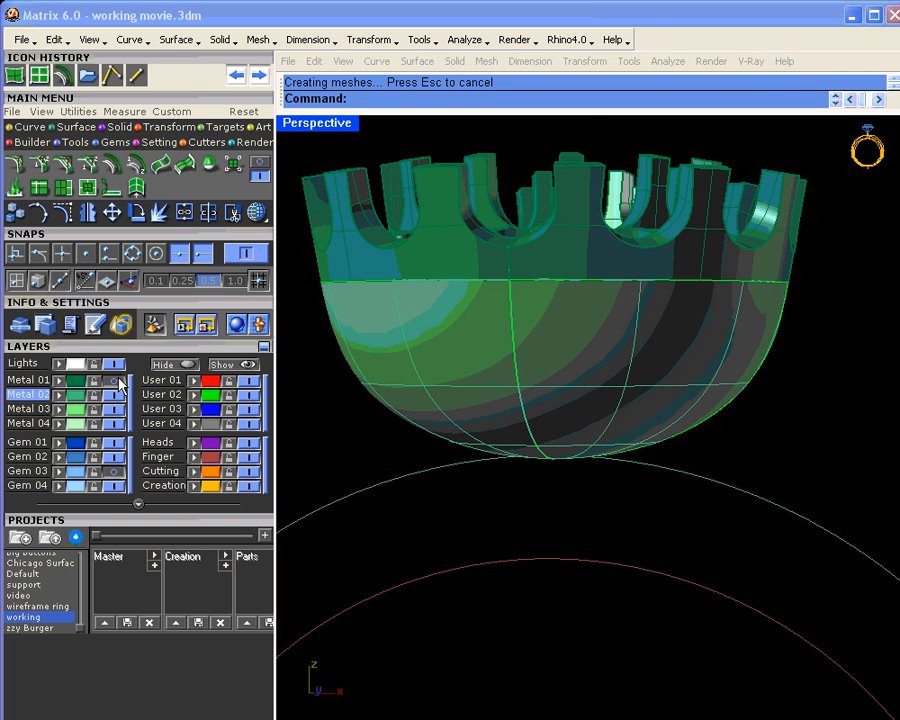
pyautogui.moveTo(540, 348); pyautogui.dragTo(557, 466, button='right')
pyautogui.click(117, 381)
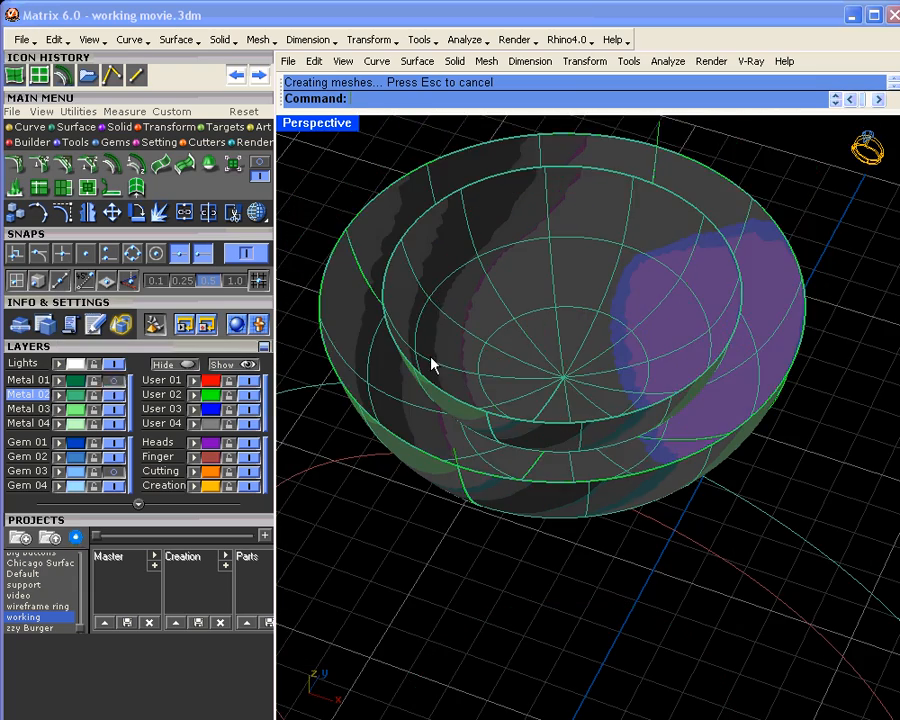
pyautogui.moveTo(430, 360); pyautogui.dragTo(480, 280, button='right')
# Create a rectangular plane from corners at the height of the outer bowl's rim and centre it over the bowls in the Looking Down view
pyautogui.doubleClick(338, 125)
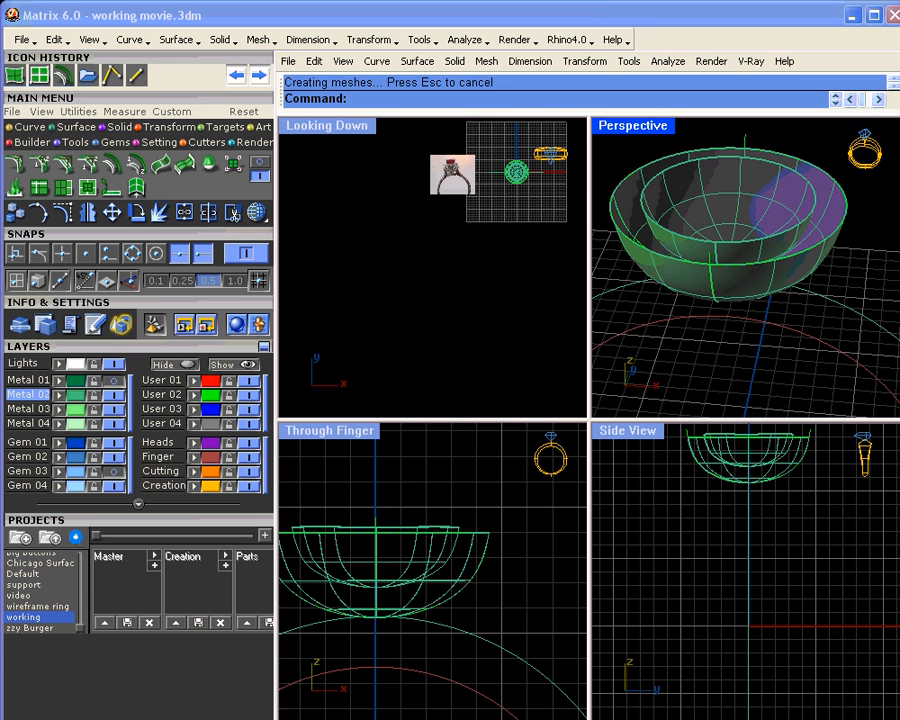
pyautogui.moveTo(412, 538); pyautogui.dragTo(461, 515, button='right')
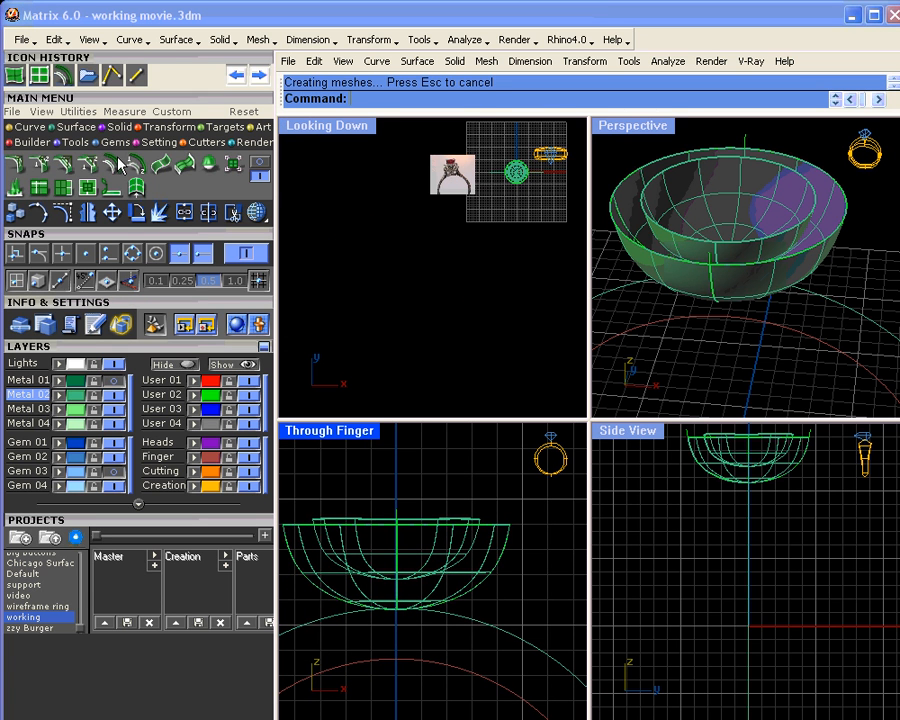
pyautogui.click(262, 161)
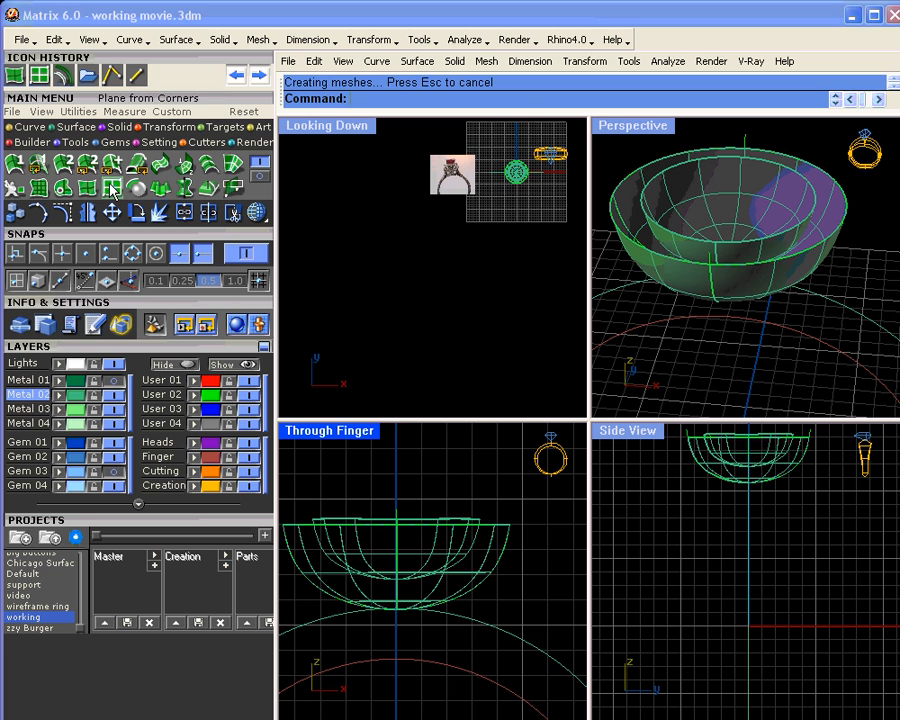
pyautogui.click(111, 186)
pyautogui.click(846, 208)
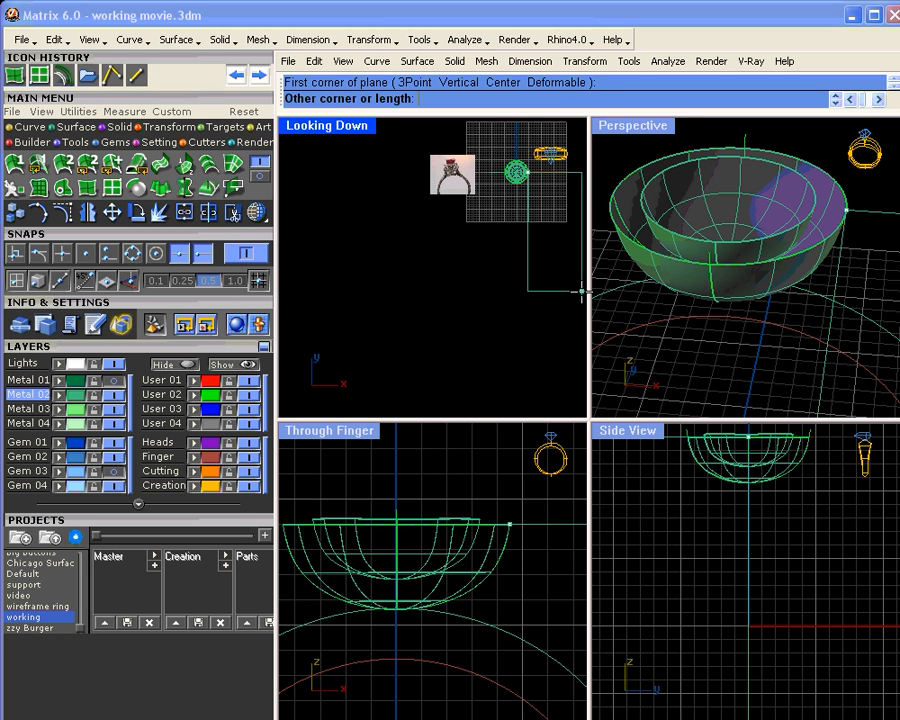
pyautogui.moveTo(422, 207); pyautogui.dragTo(247, 291, button='right')
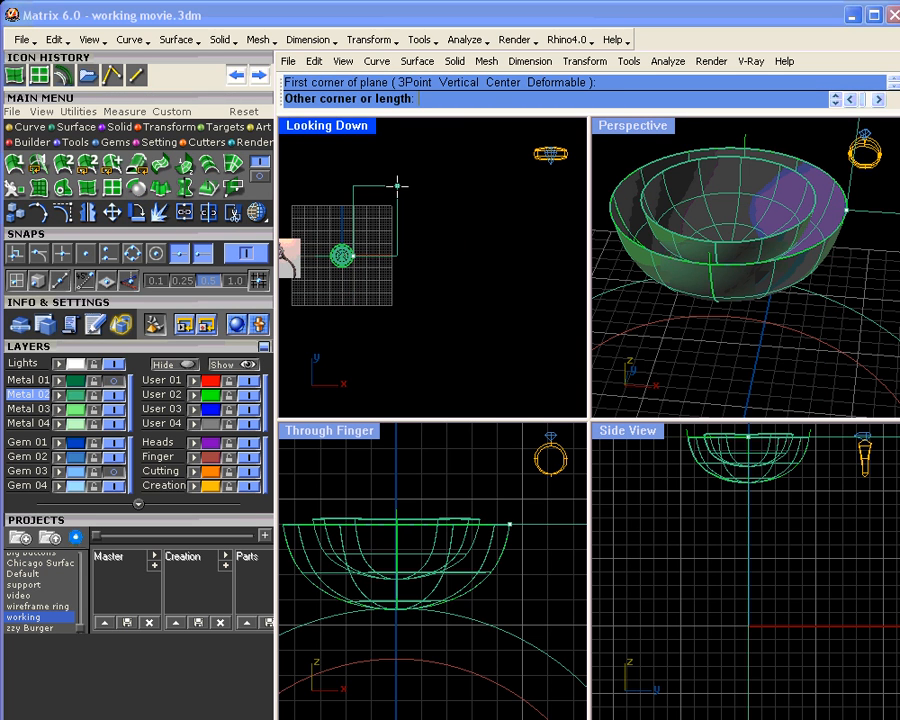
pyautogui.click(429, 186)
pyautogui.moveTo(416, 219); pyautogui.dragTo(364, 257)
pyautogui.moveTo(738, 288); pyautogui.dragTo(770, 226, button='right')
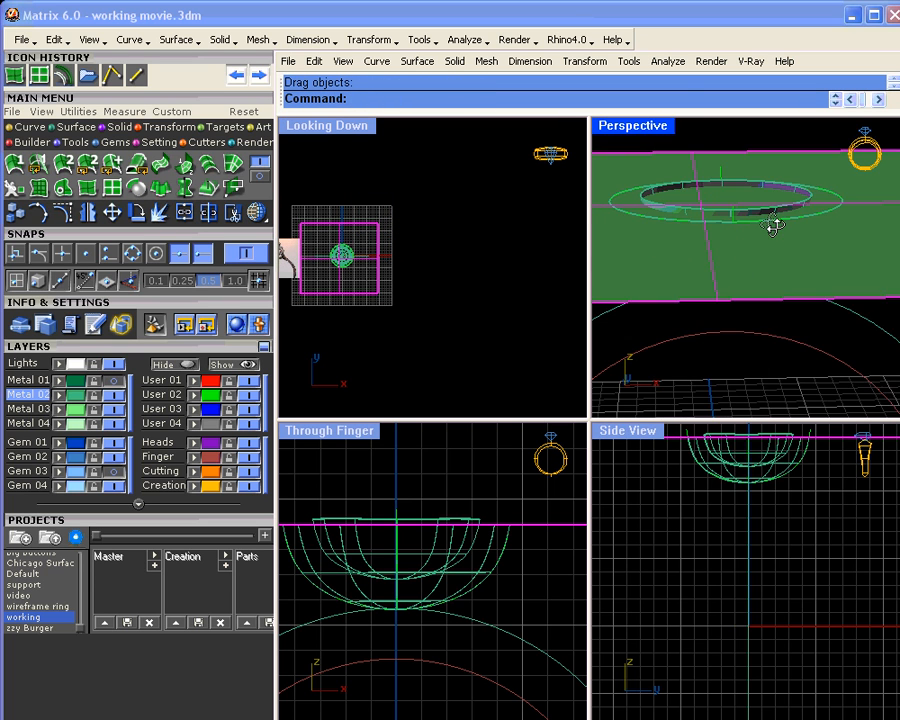
# Split the inner bowl with the plane and delete the strip of it that sticks up above the plane
pyautogui.scroll(2, 461, 530)
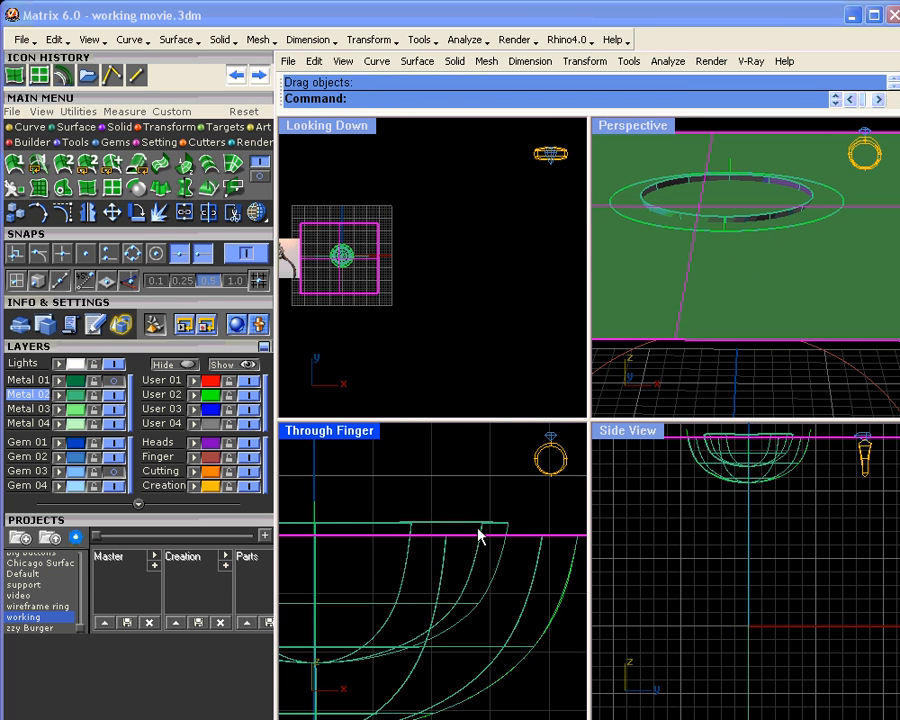
pyautogui.scroll(1, 478, 530)
pyautogui.click(478, 530)
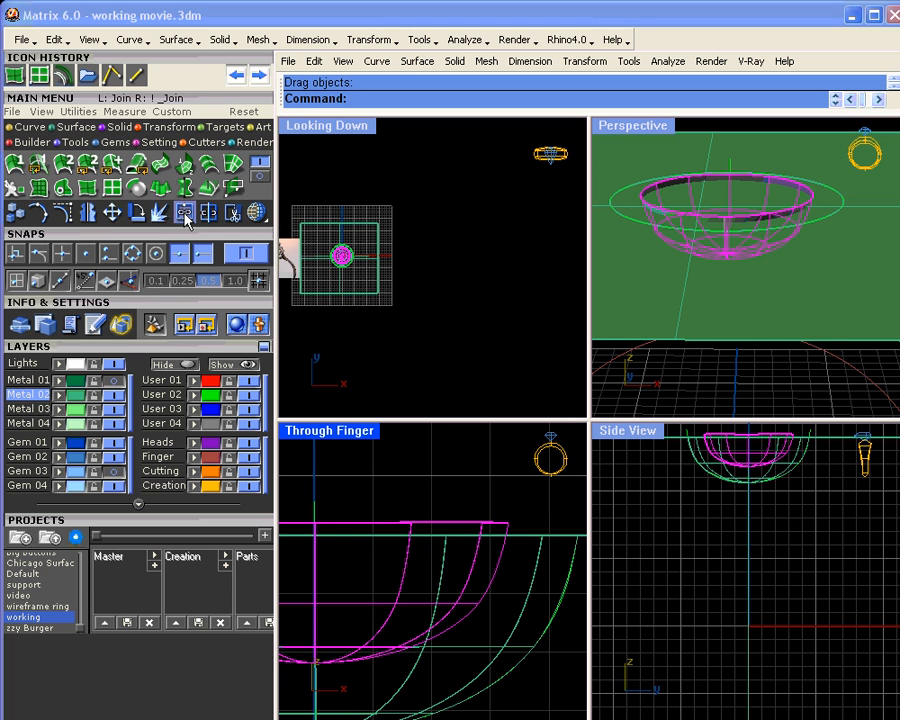
pyautogui.click(232, 212)
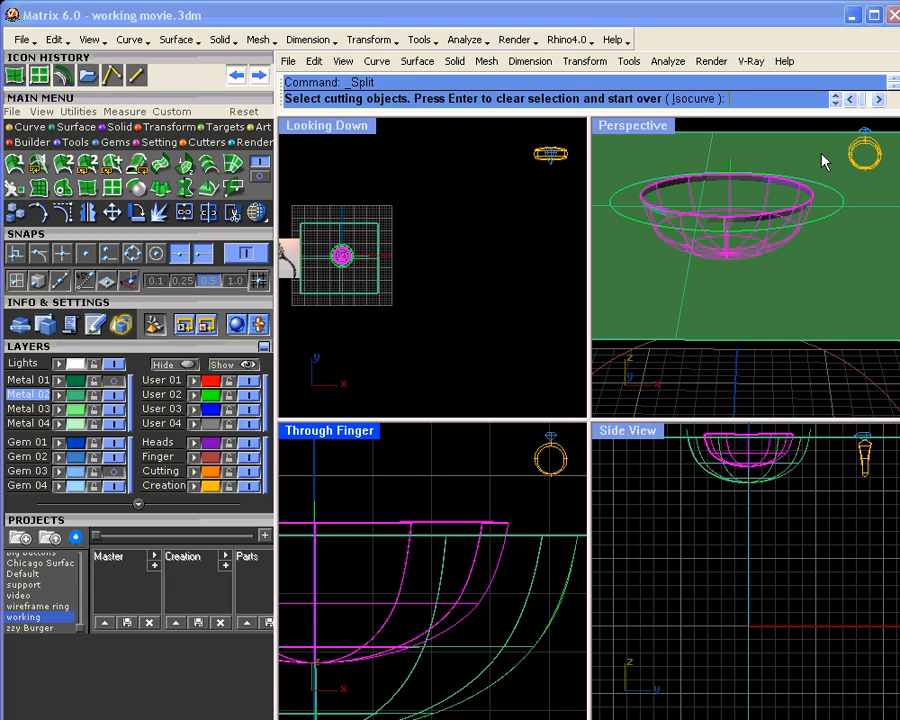
pyautogui.click(808, 152)
pyautogui.press('Return')
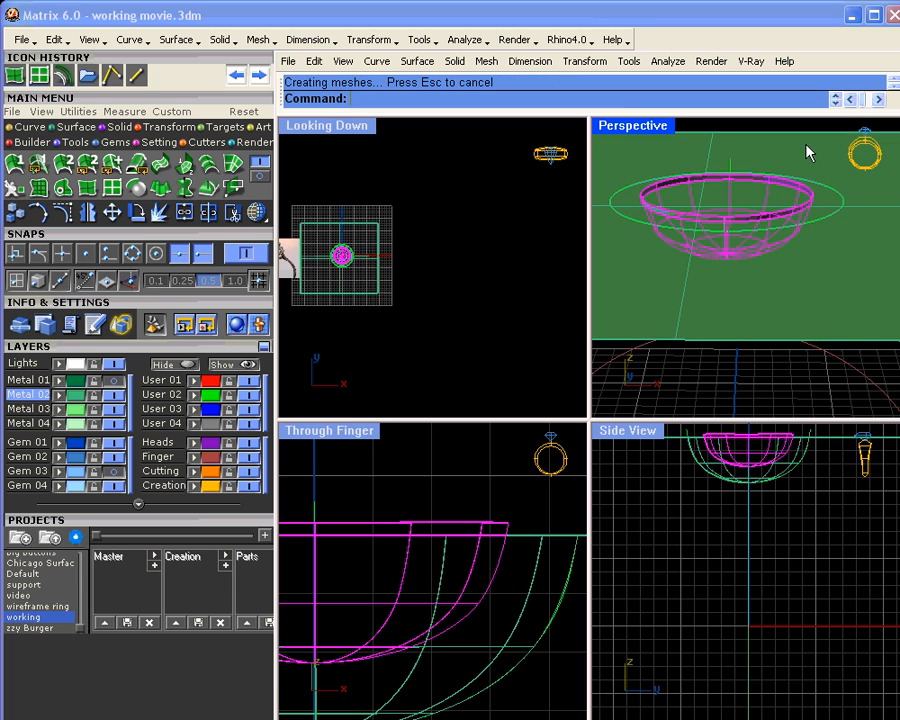
pyautogui.click(483, 530)
pyautogui.click(484, 533)
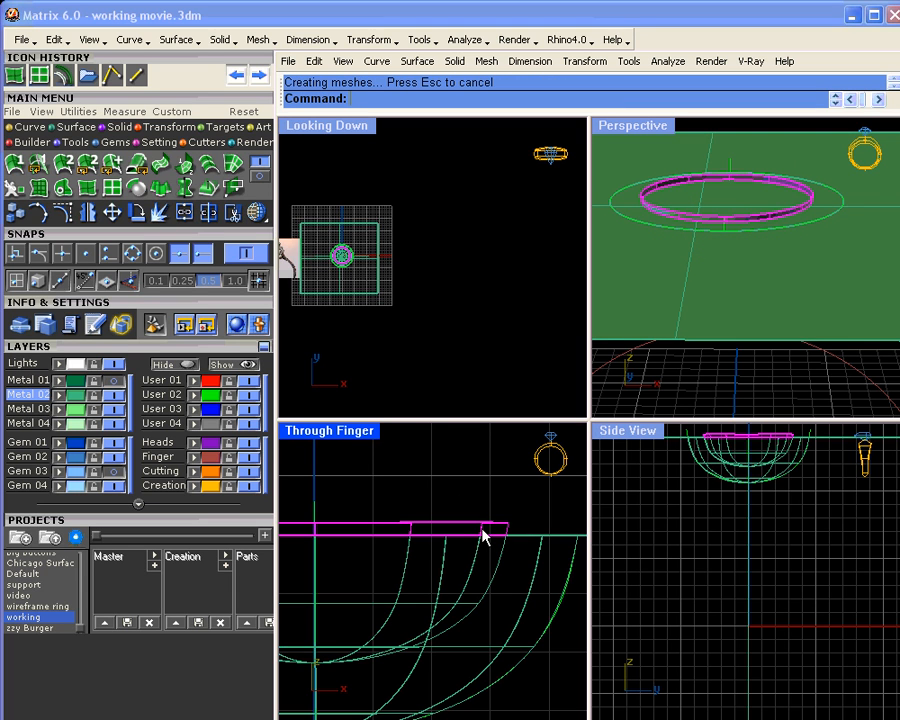
pyautogui.press('Delete')
# Split the plane using the inner and outer bowls as cutting objects
pyautogui.moveTo(740, 250); pyautogui.dragTo(736, 283, button='right')
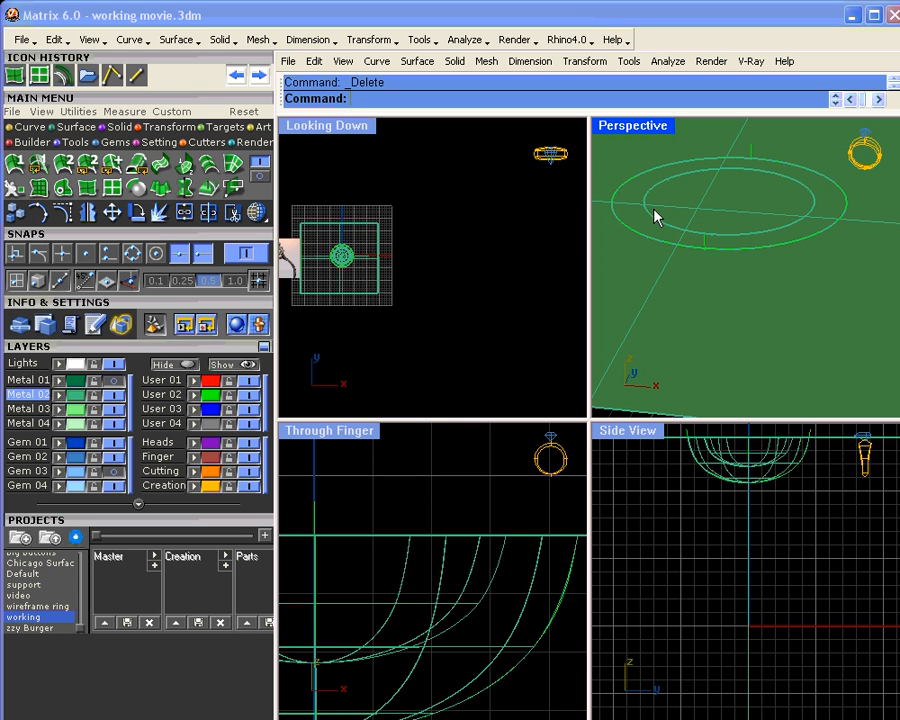
pyautogui.click(736, 208)
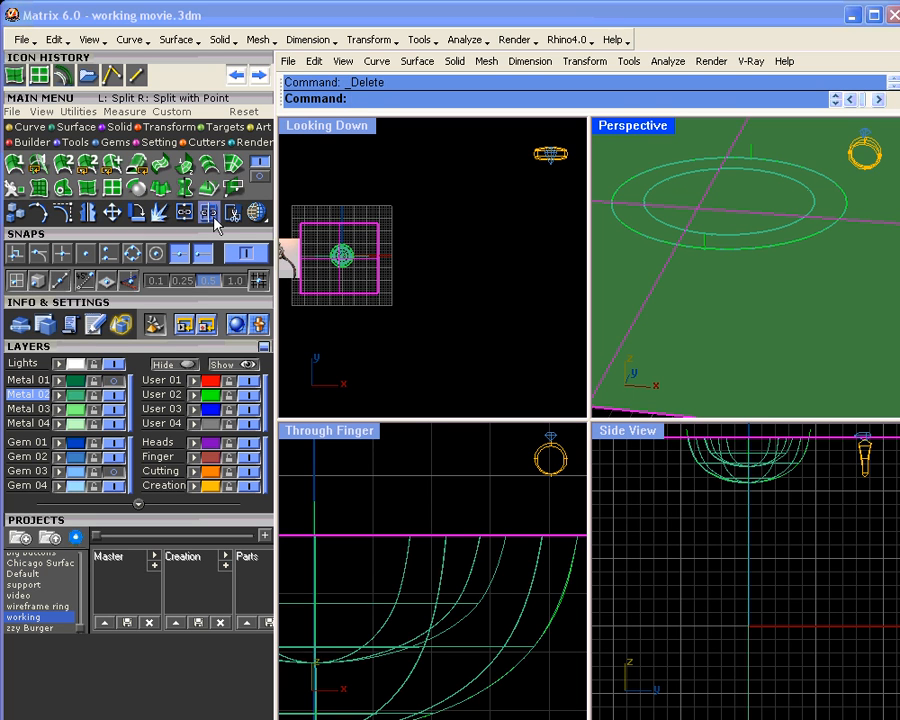
pyautogui.click(210, 213)
pyautogui.click(481, 578)
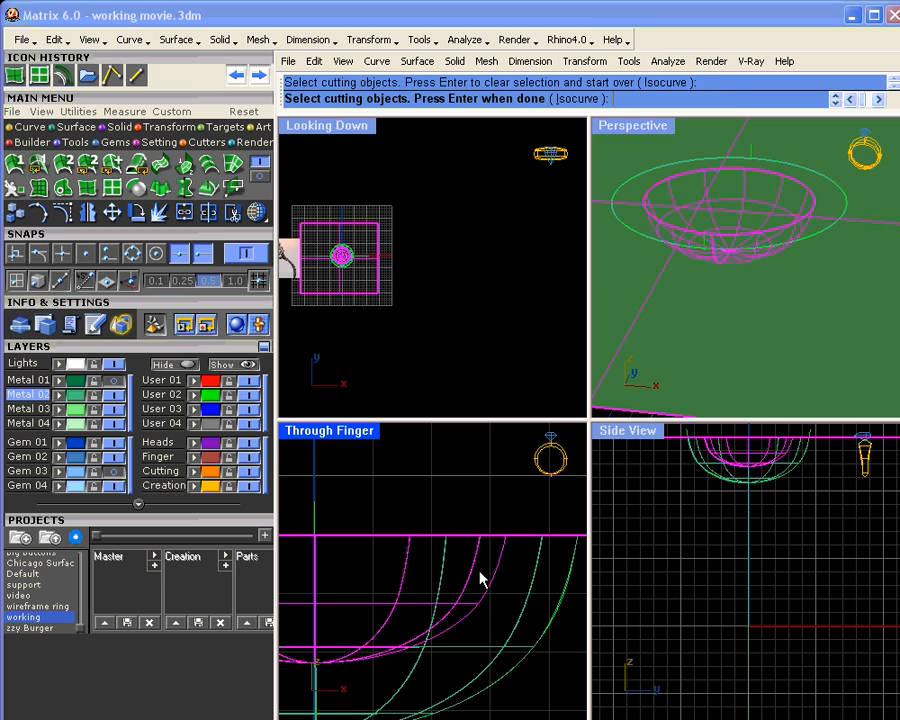
pyautogui.press('Return')
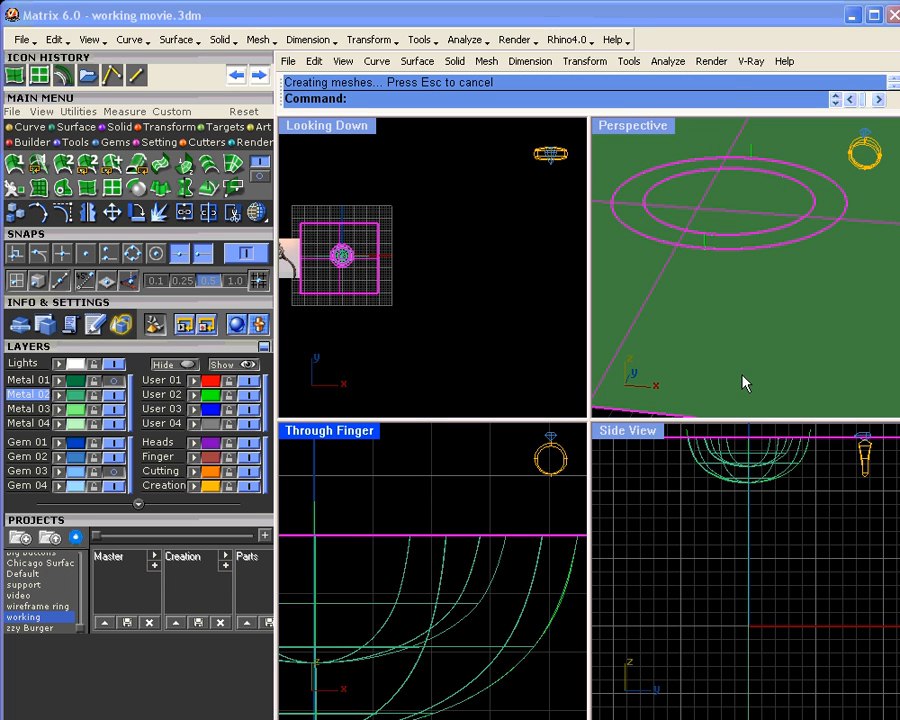
# Delete the plane's inner disc and its outer area, keeping the flat ring between the two bowl rims
pyautogui.click(748, 219)
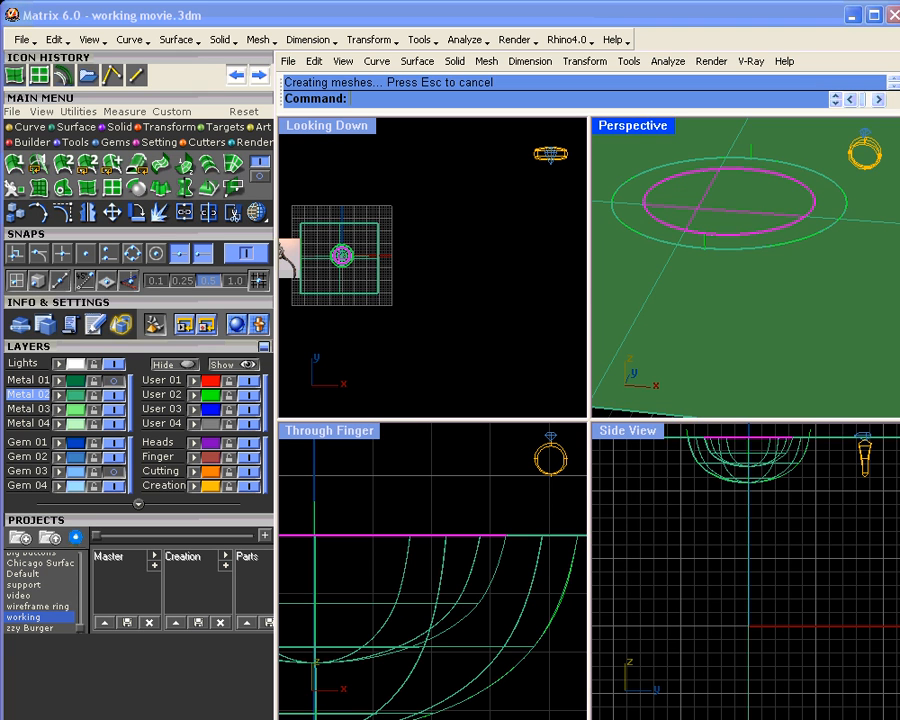
pyautogui.press('Delete')
pyautogui.click(749, 328)
pyautogui.press('Delete')
# Join the inner bowl, flat rim ring and outer bowl into one closed thick-walled bowl
pyautogui.moveTo(736, 260)
pyautogui.mouseDown(button='right')
pyautogui.moveTo(725, 370)
pyautogui.moveTo(745, 297)
pyautogui.moveTo(730, 240)
pyautogui.mouseUp(button='right')
pyautogui.click(728, 230)
pyautogui.scroll(3, 728, 230)
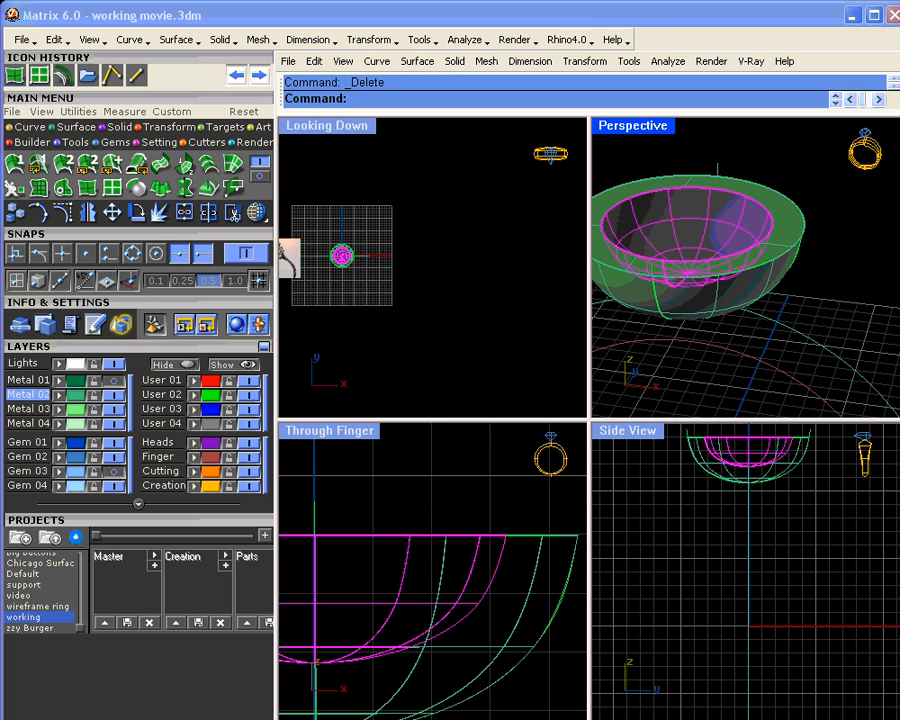
pyautogui.keyDown('shift'); pyautogui.click(776, 287); pyautogui.keyUp('shift')
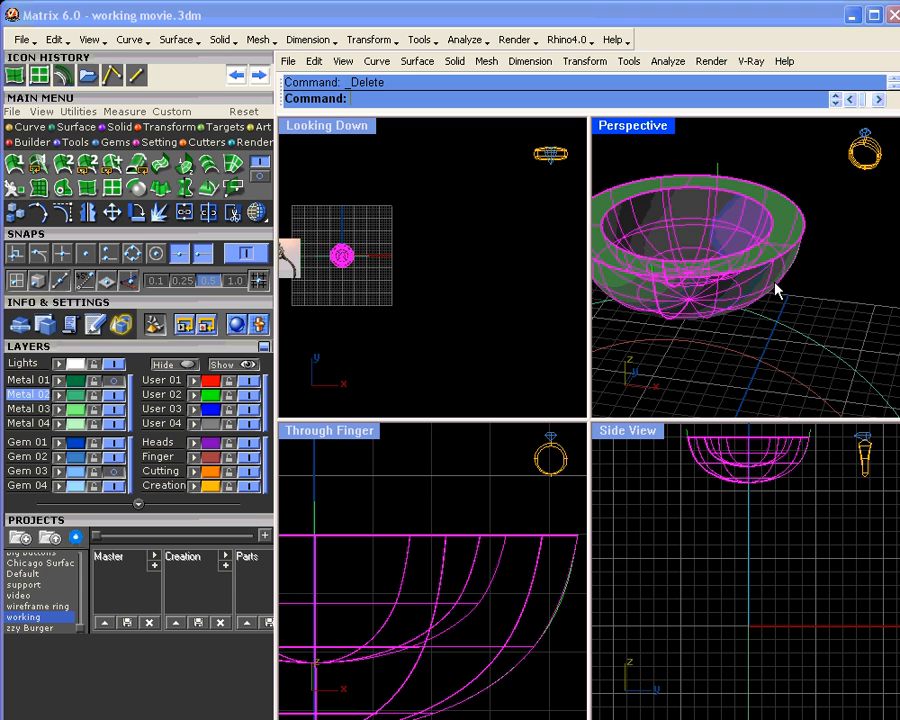
pyautogui.click(184, 211)
pyautogui.click(824, 286)
pyautogui.moveTo(787, 297)
pyautogui.mouseDown(button='right')
pyautogui.moveTo(715, 338)
pyautogui.moveTo(712, 260)
pyautogui.moveTo(783, 284)
pyautogui.mouseUp(button='right')
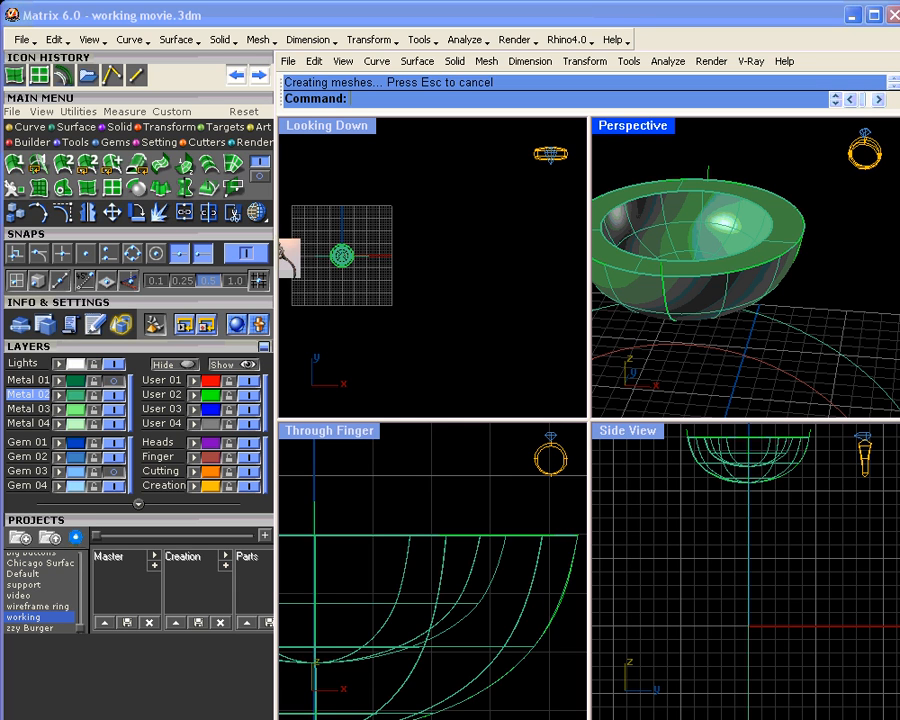
# Extract the outer surface from the joined thick bowl
pyautogui.scroll(-3, 453, 484)
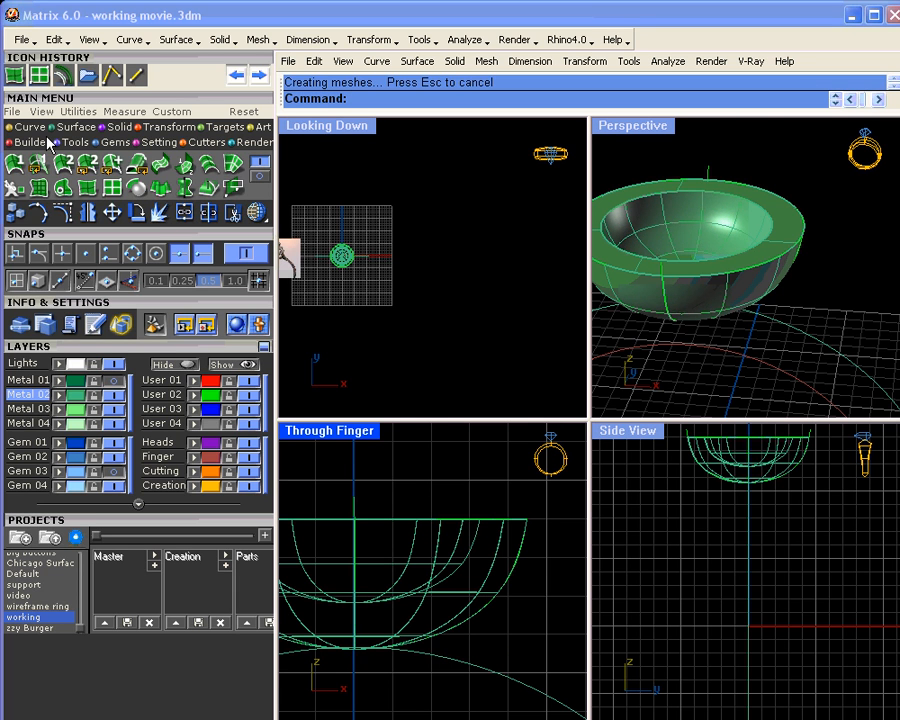
pyautogui.click(112, 127)
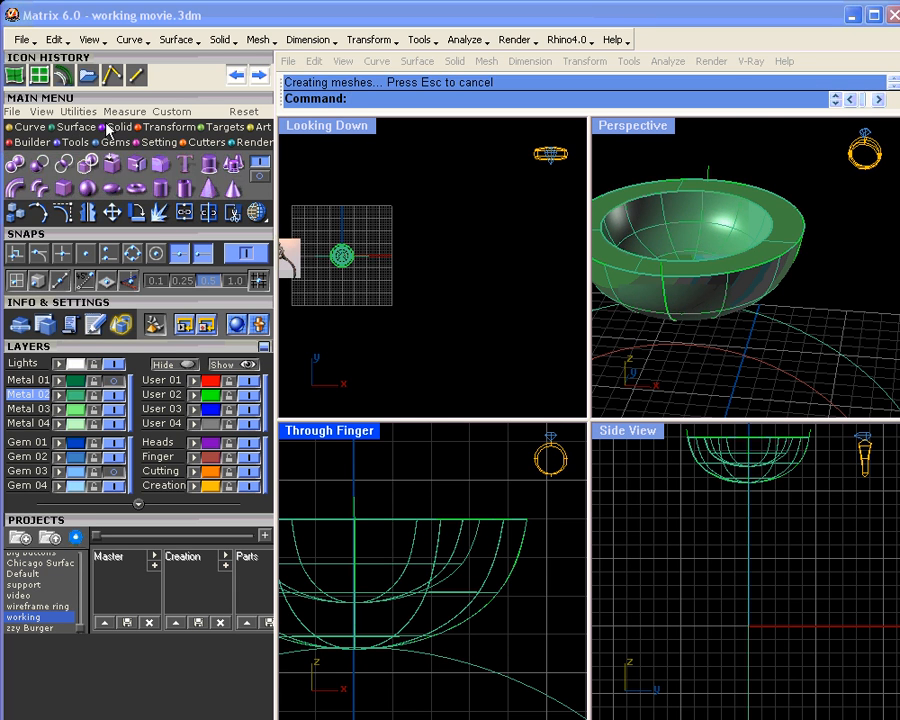
pyautogui.click(134, 166)
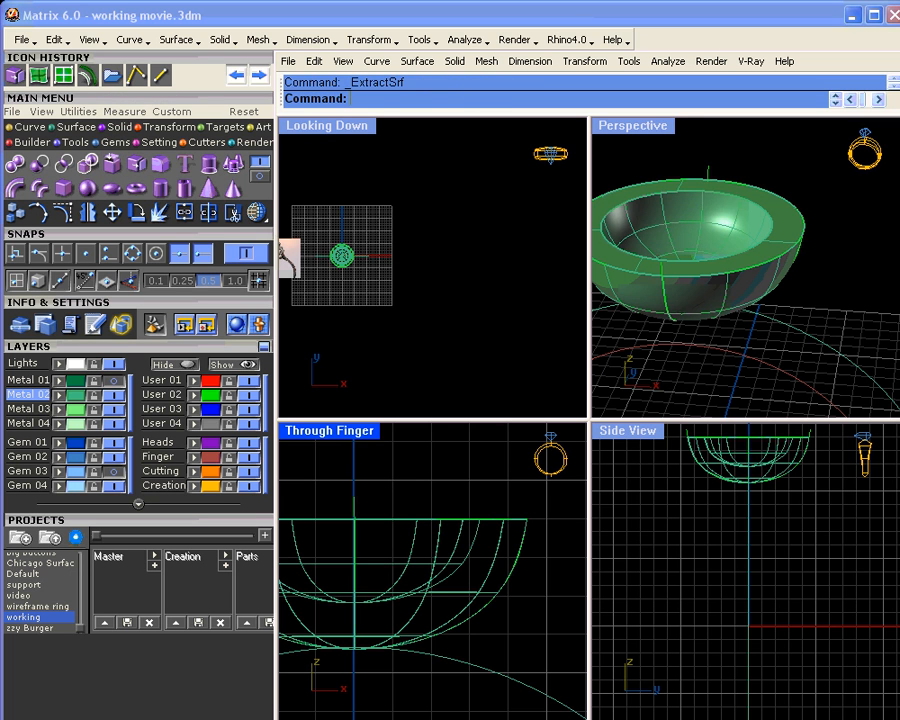
pyautogui.click(770, 290)
pyautogui.press('Return')
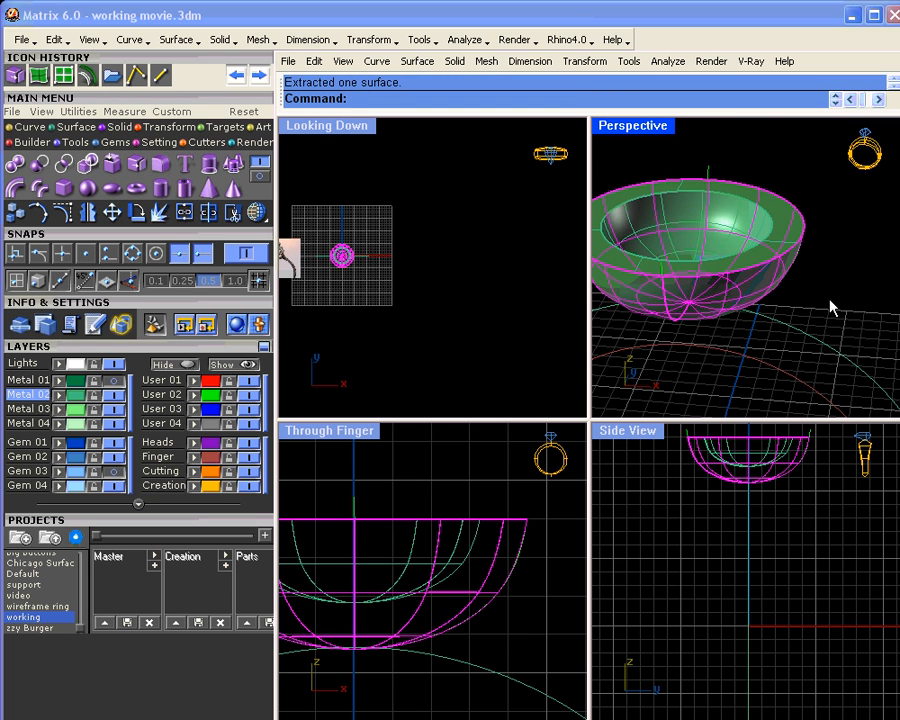
# Create UV curves from the extracted outer bowl surface and move the flat rectangle below the grid in the Looking Down view
pyautogui.click(748, 296)
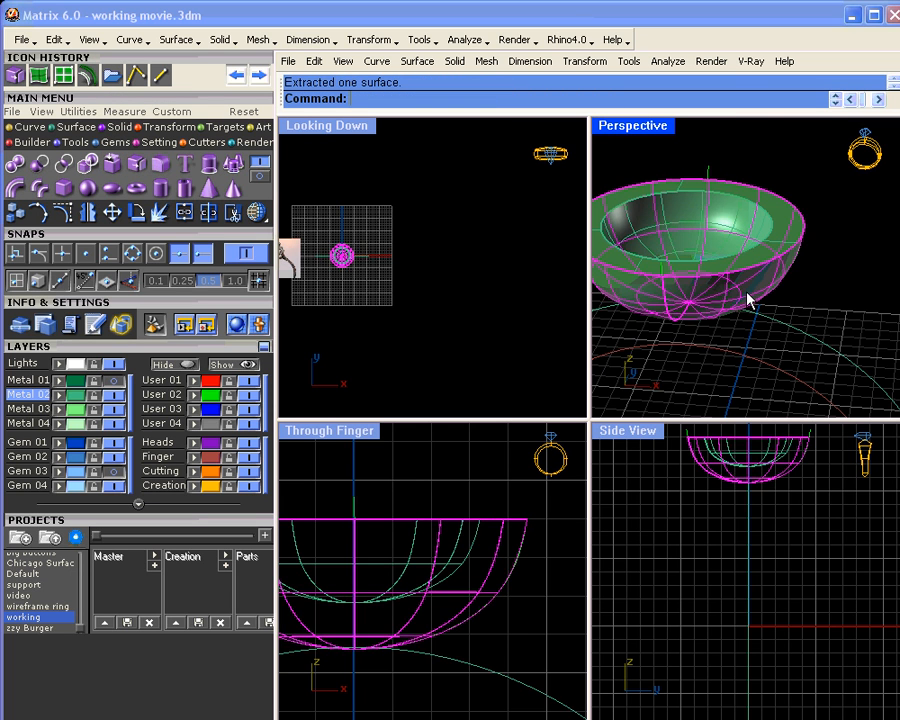
pyautogui.click(35, 127)
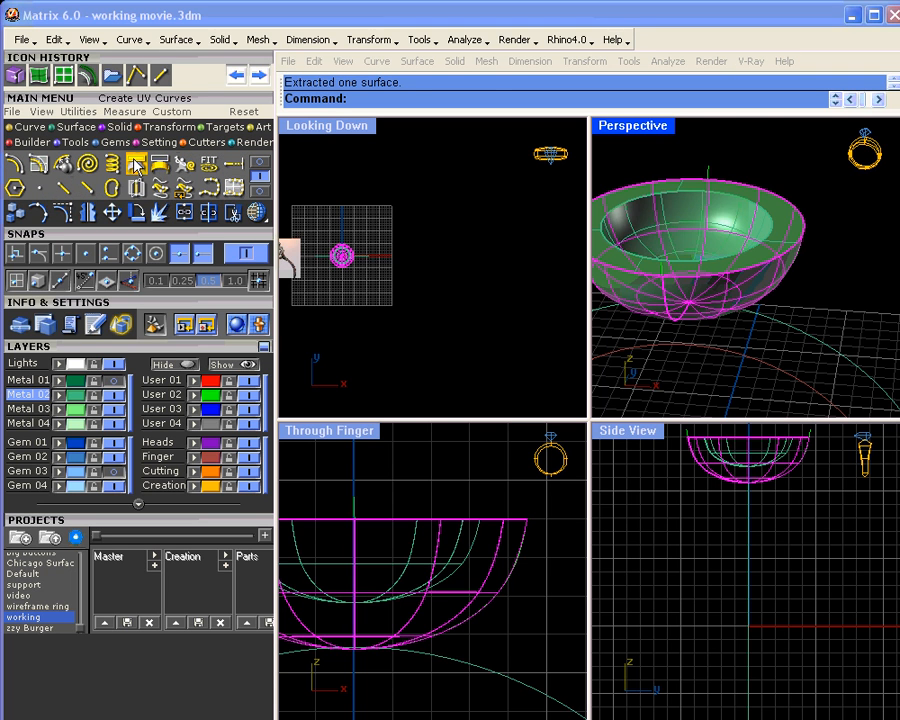
pyautogui.click(136, 166)
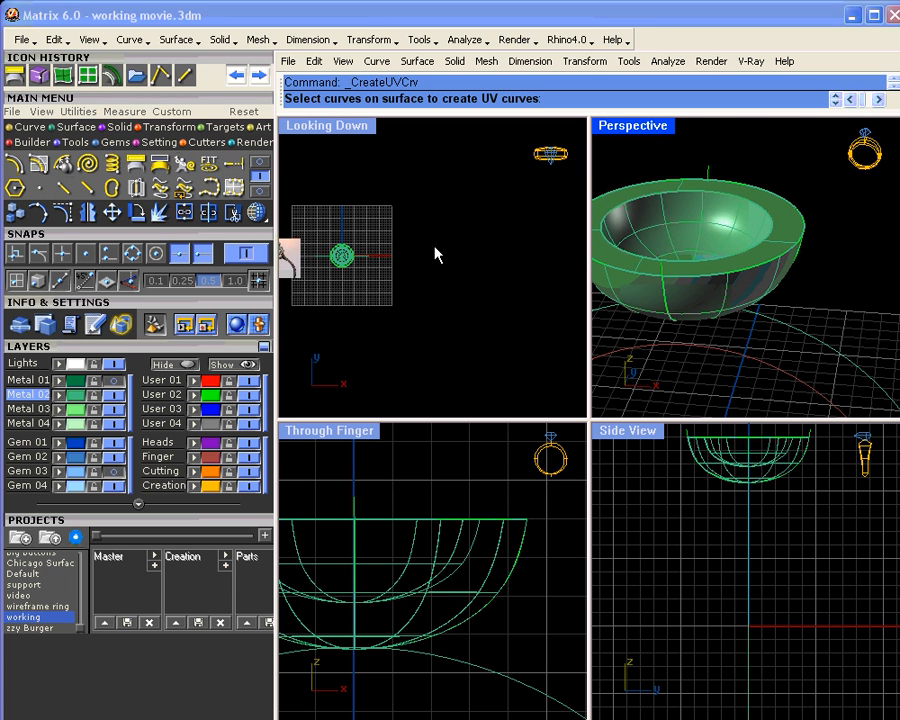
pyautogui.rightClick(461, 272)
pyautogui.moveTo(408, 257); pyautogui.dragTo(386, 322)
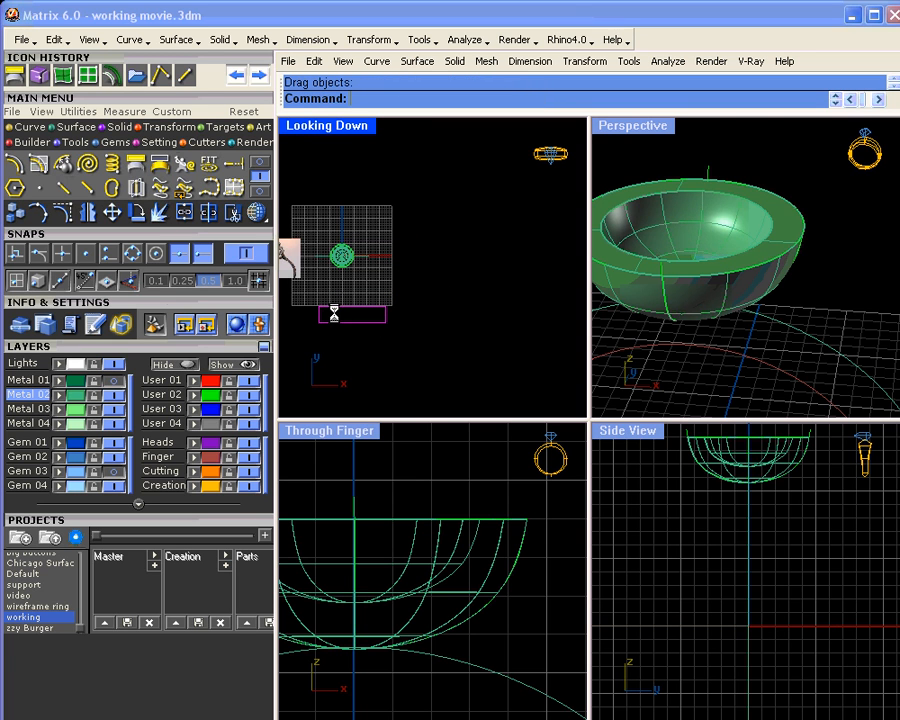
# Assign the flat UV rectangle to the User 01 layer and explode it into separate edge curves
pyautogui.click(195, 382)
pyautogui.click(403, 335)
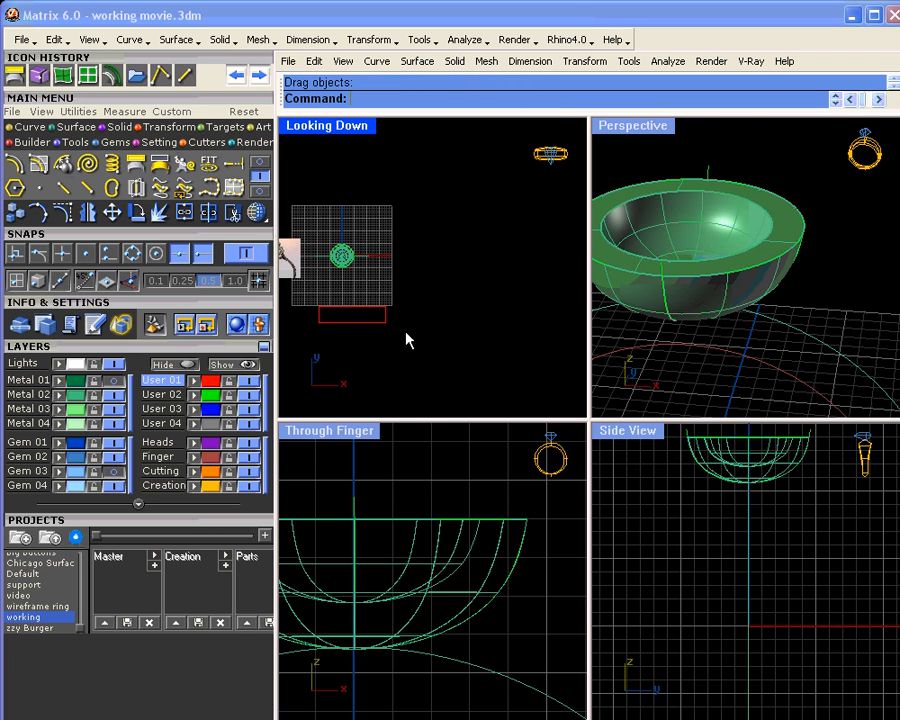
pyautogui.click(382, 322)
pyautogui.click(161, 215)
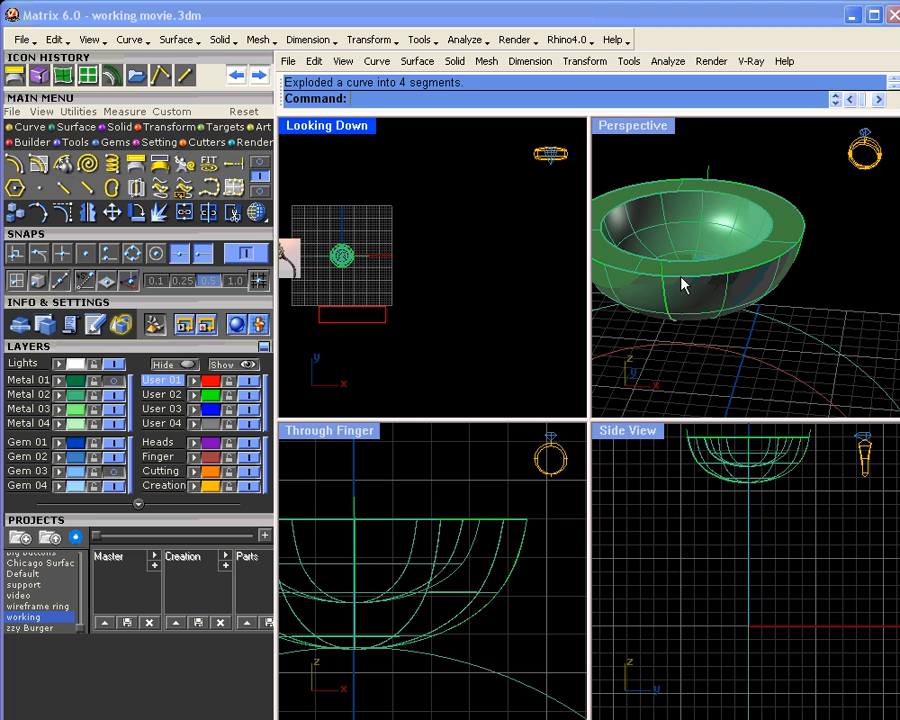
# Divide the rectangle's upper edge into 6 segments, marking the division points and both ends
pyautogui.scroll(2, 337, 320)
pyautogui.click(335, 312)
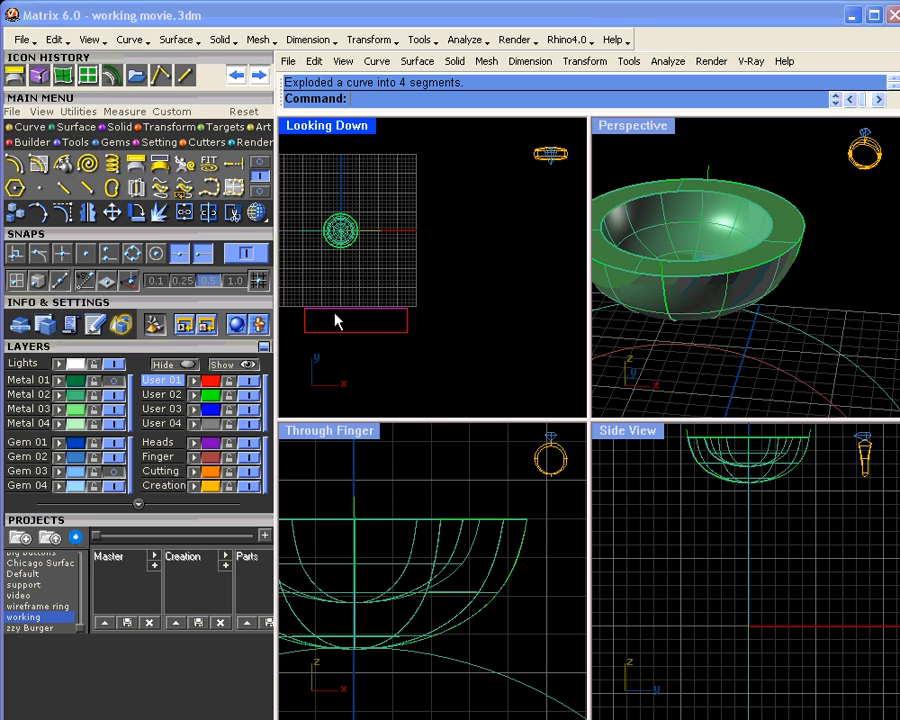
pyautogui.click(259, 192)
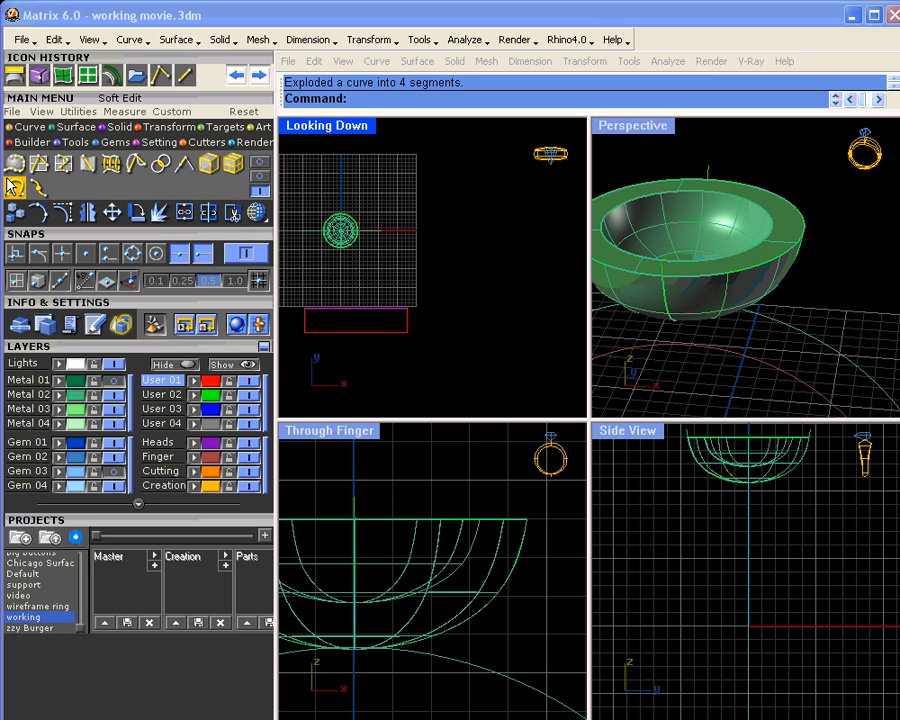
pyautogui.click(38, 186)
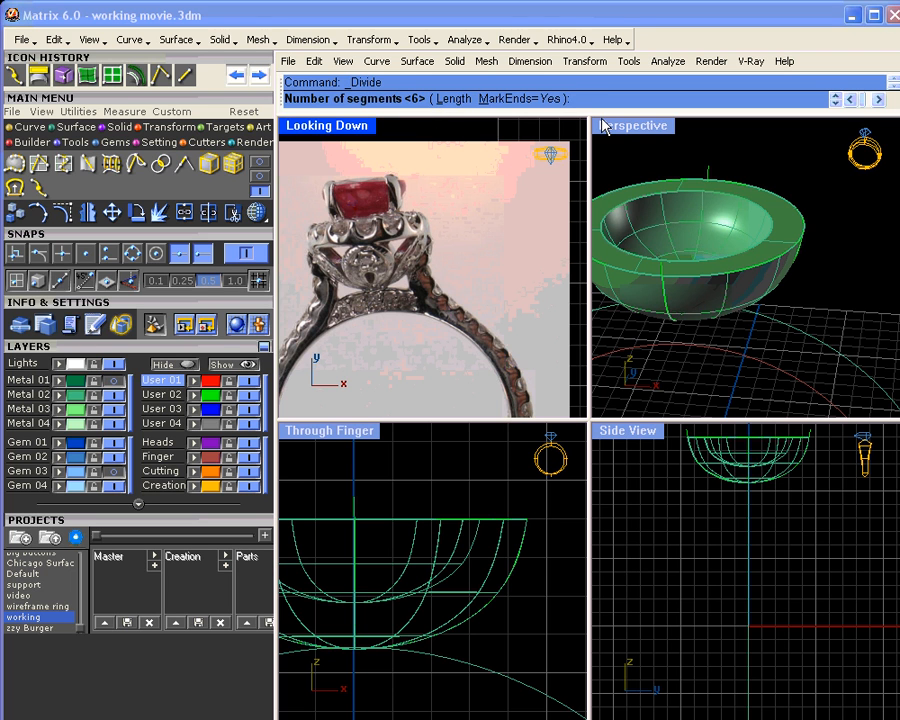
pyautogui.press('Return')
# Examine the spacing of the division points on the rectangle against the basket openings in the reference photo
pyautogui.scroll(-5, 456, 247)
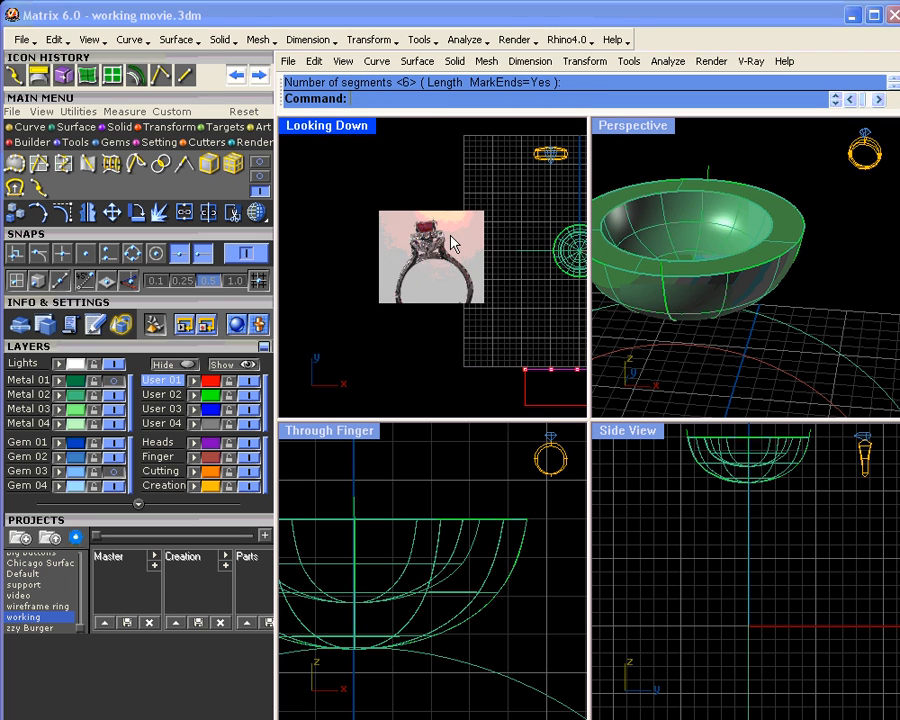
pyautogui.scroll(3, 434, 341)
pyautogui.scroll(2, 432, 332)
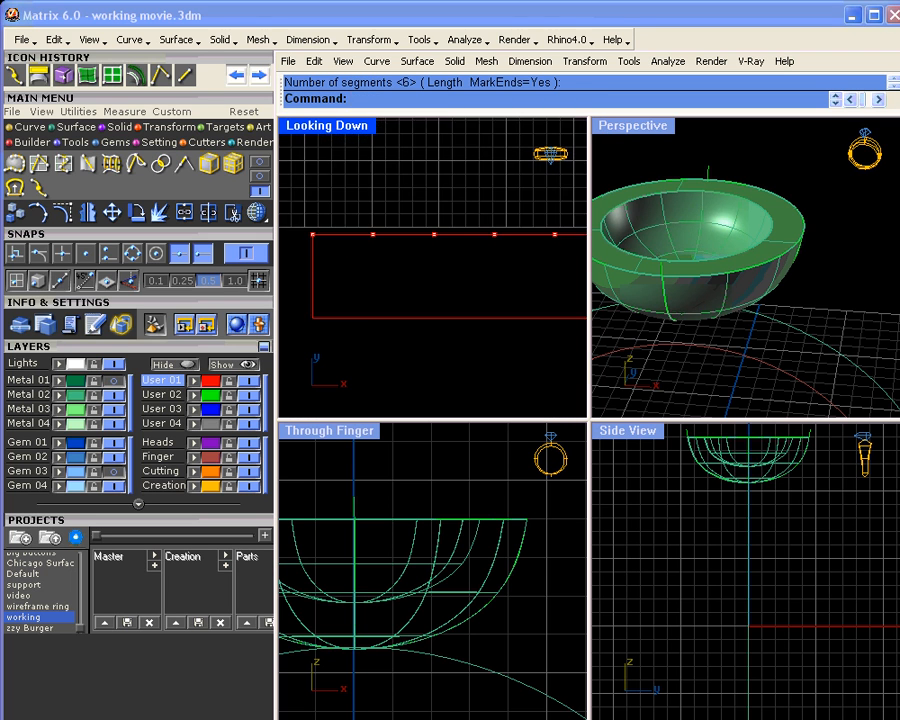
pyautogui.moveTo(453, 258); pyautogui.dragTo(433, 261, button='right')
pyautogui.scroll(-4, 396, 251)
pyautogui.scroll(-3, 434, 261)
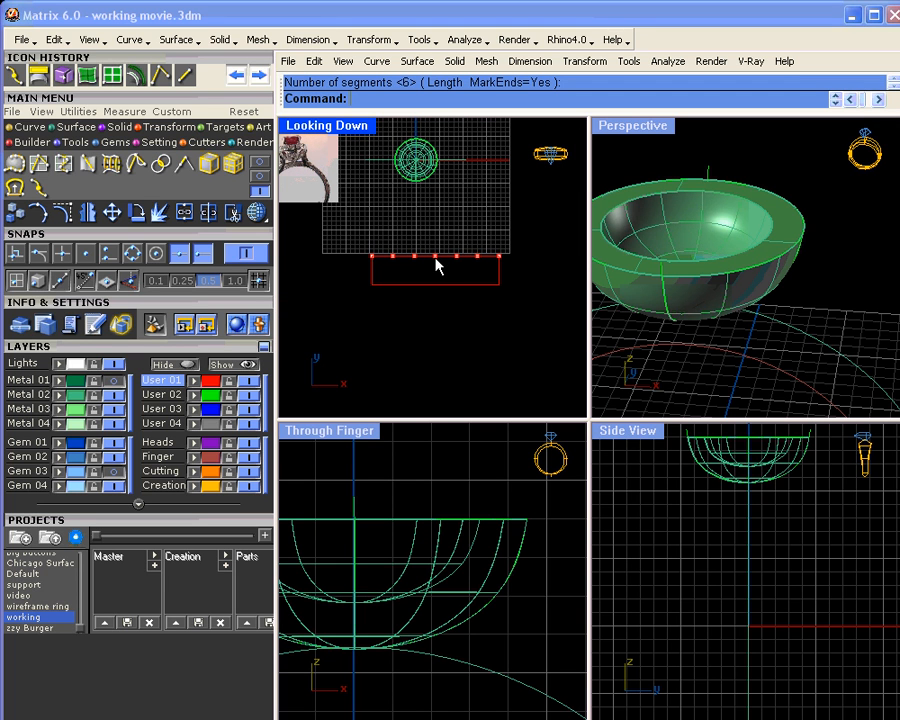
pyautogui.scroll(6, 307, 165)
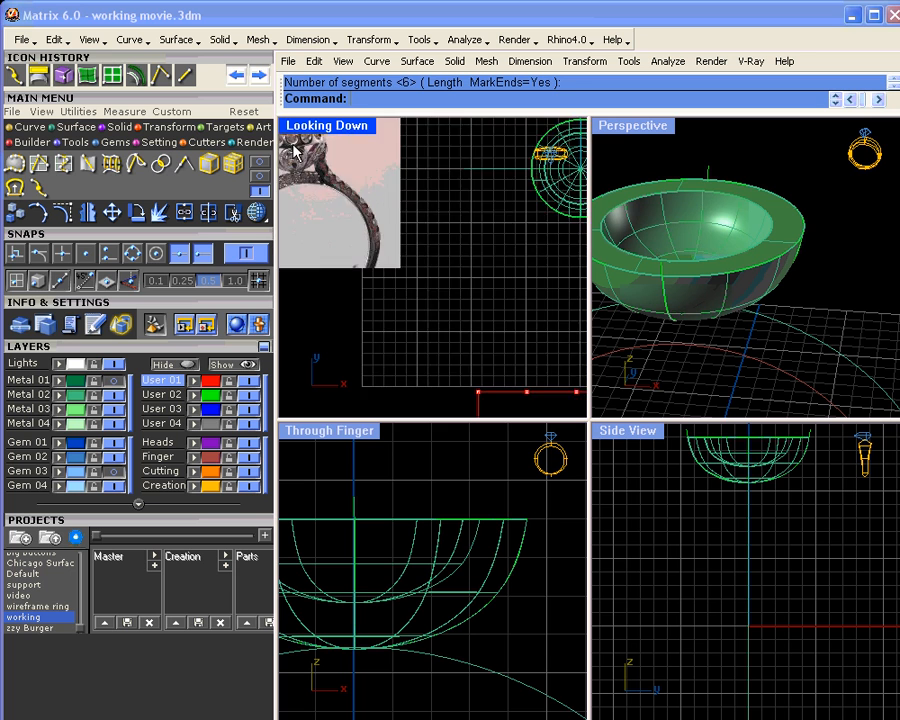
pyautogui.moveTo(307, 162); pyautogui.dragTo(377, 207, button='right')
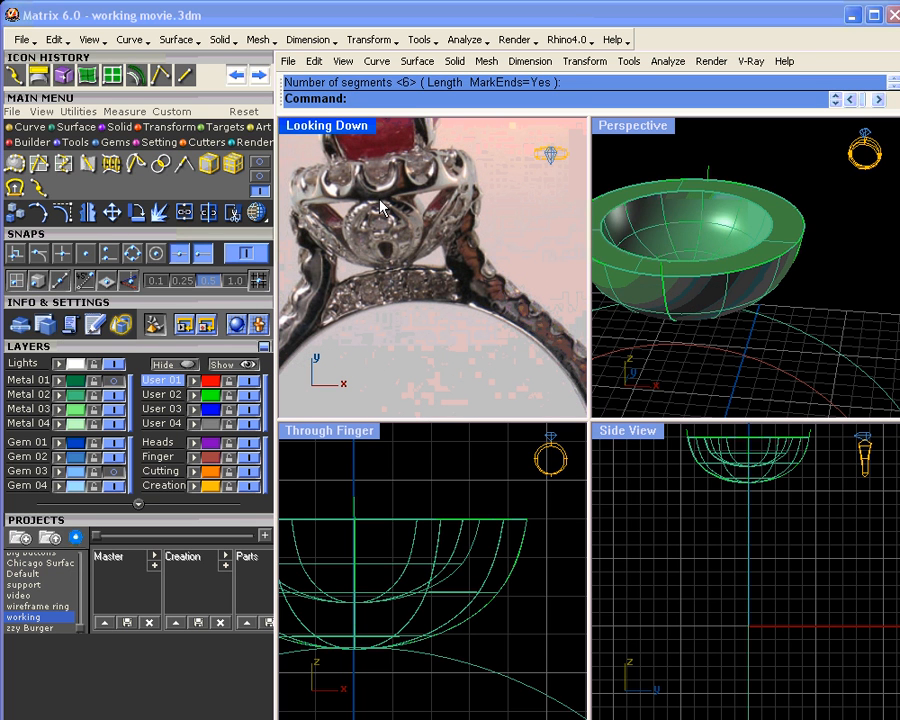
pyautogui.scroll(-10, 380, 199)
pyautogui.moveTo(562, 343); pyautogui.dragTo(451, 276, button='right')
pyautogui.scroll(5, 460, 295)
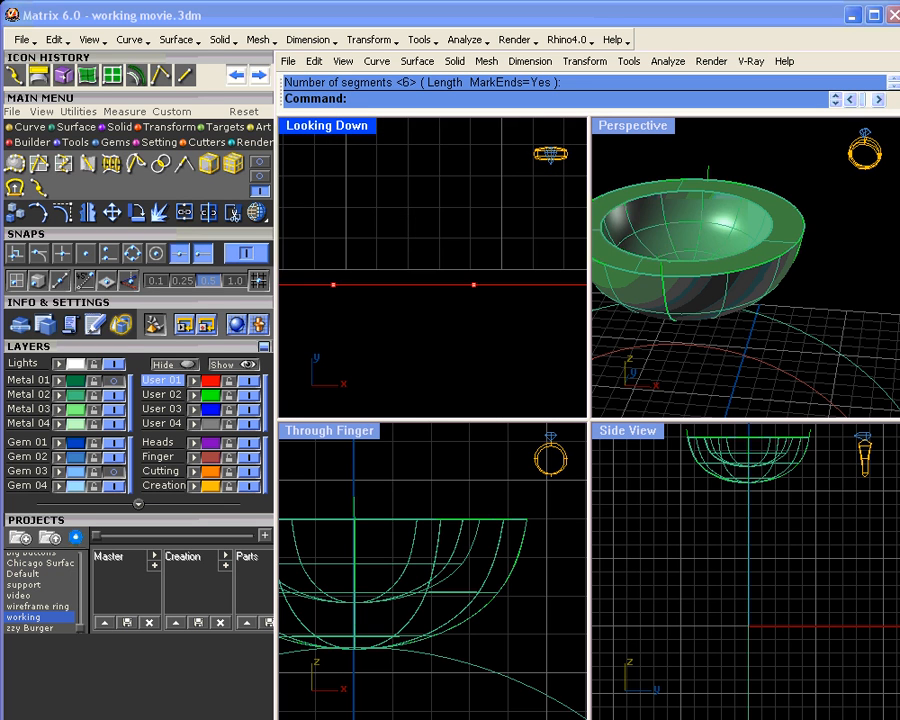
pyautogui.click(259, 162)
pyautogui.click(210, 168)
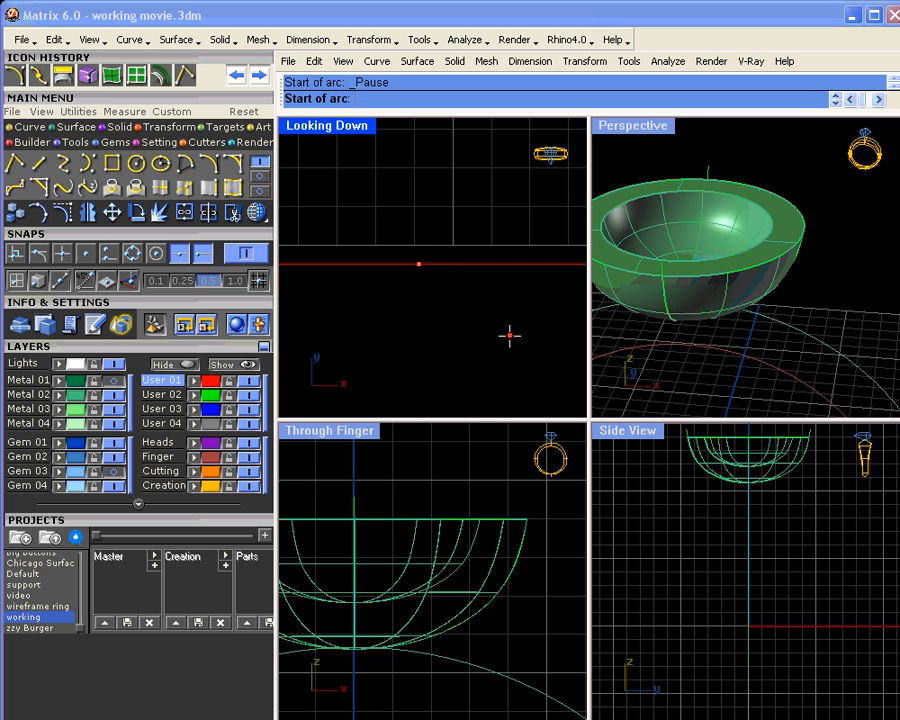
pyautogui.scroll(-2, 497, 335)
pyautogui.scroll(-1, 497, 335)
pyautogui.moveTo(494, 342); pyautogui.dragTo(452, 280, button='right')
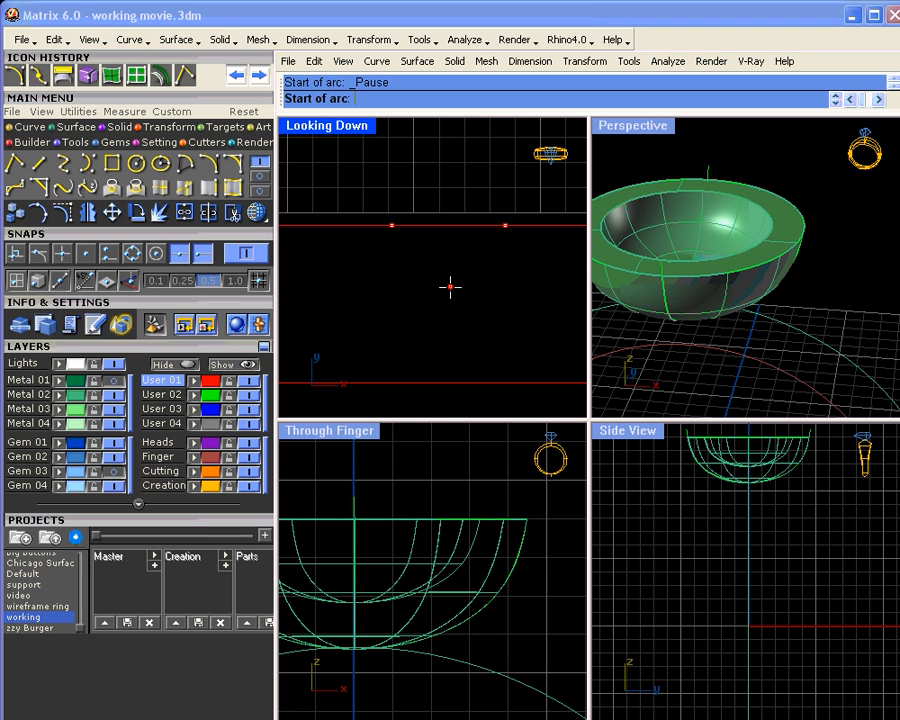
pyautogui.press('Escape')
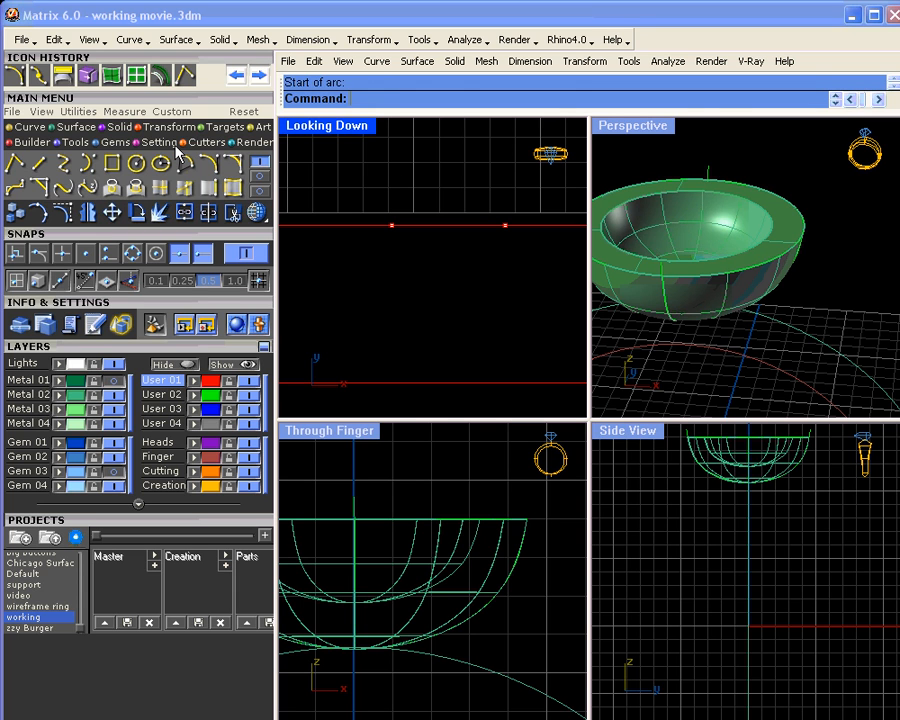
pyautogui.click(38, 163)
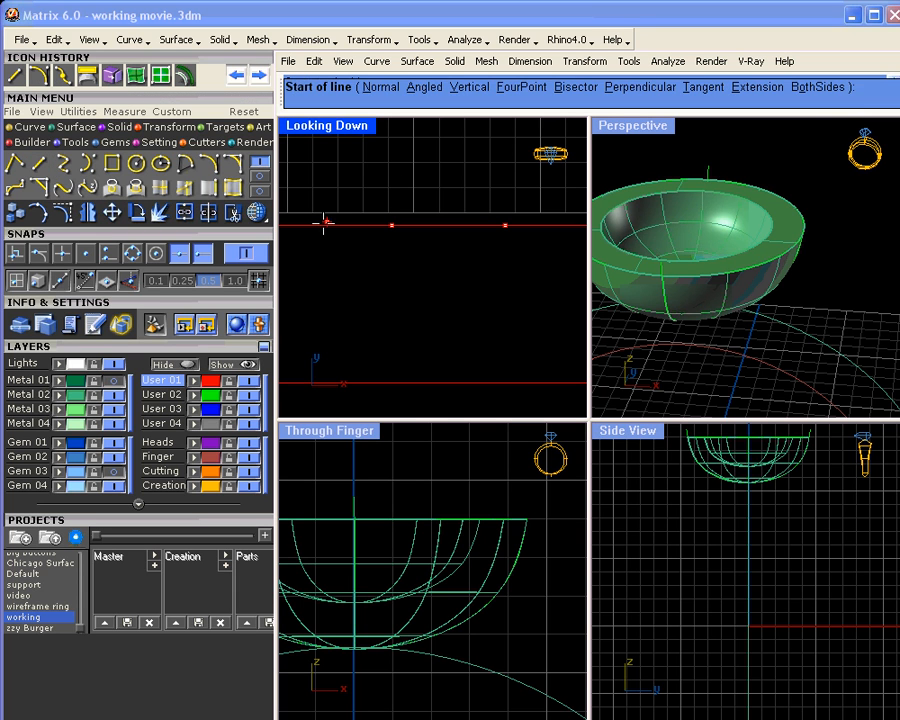
pyautogui.click(391, 226)
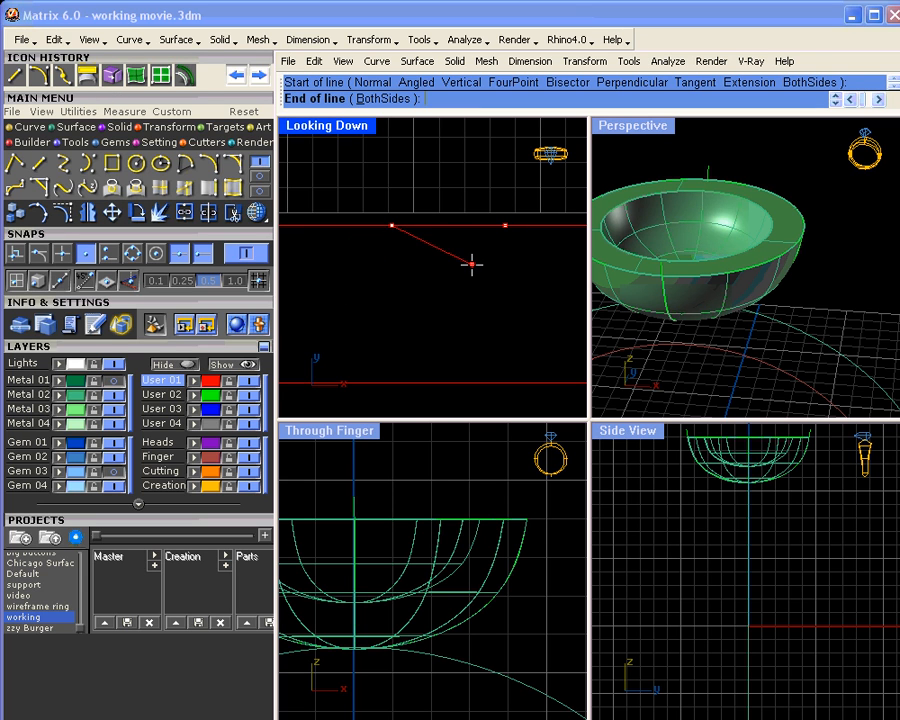
pyautogui.press('Escape')
# Draw a vertical guide line inside the rectangle, down from the midpoint between two neighbouring division points on the upper edge
pyautogui.press('Return')
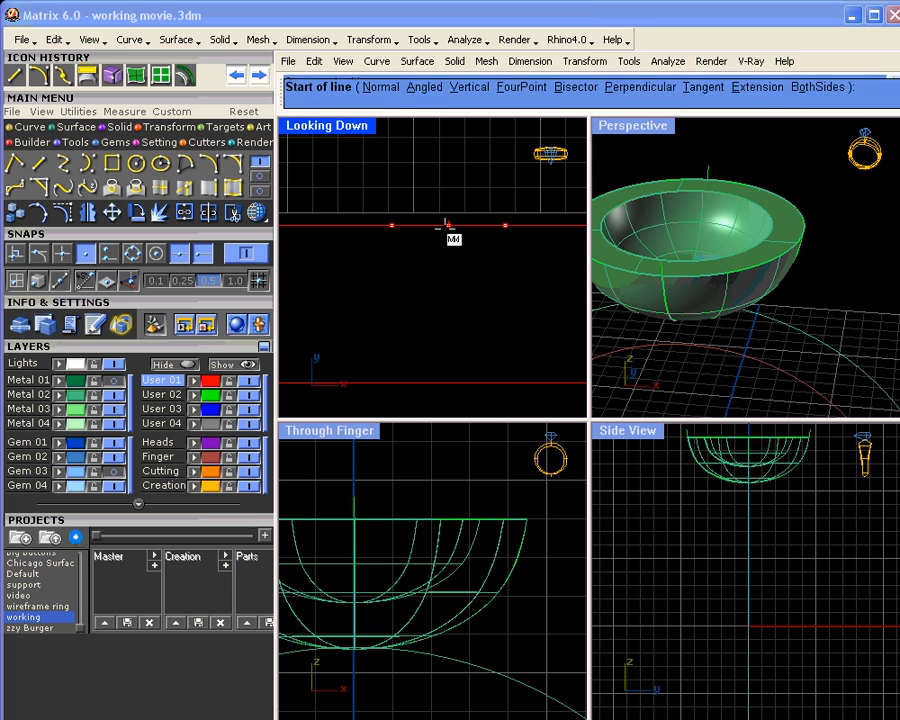
pyautogui.click(448, 225)
pyautogui.click(448, 333)
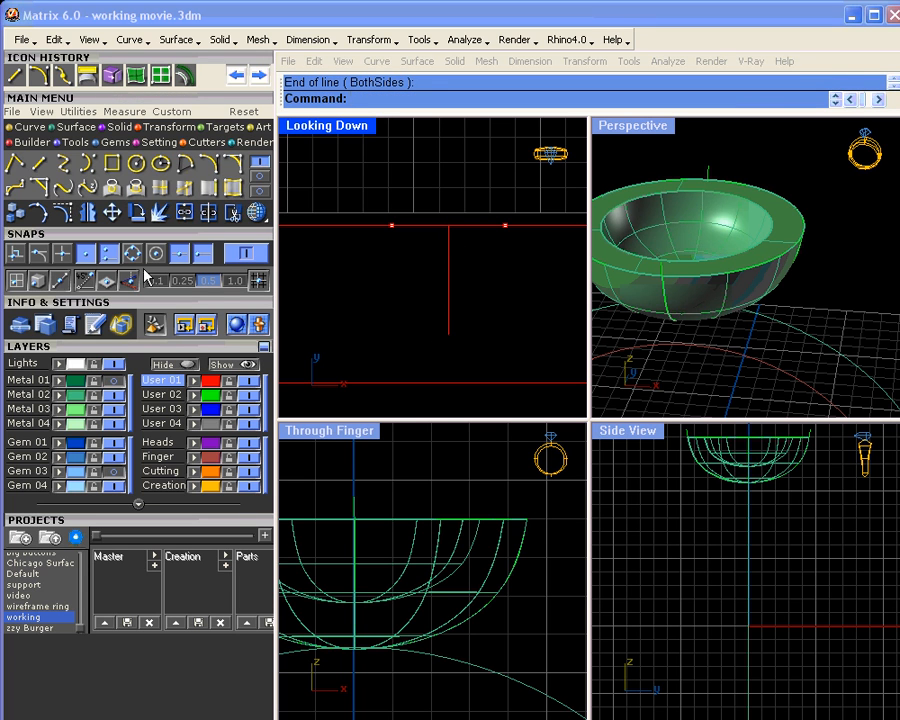
pyautogui.click(208, 164)
pyautogui.click(391, 224)
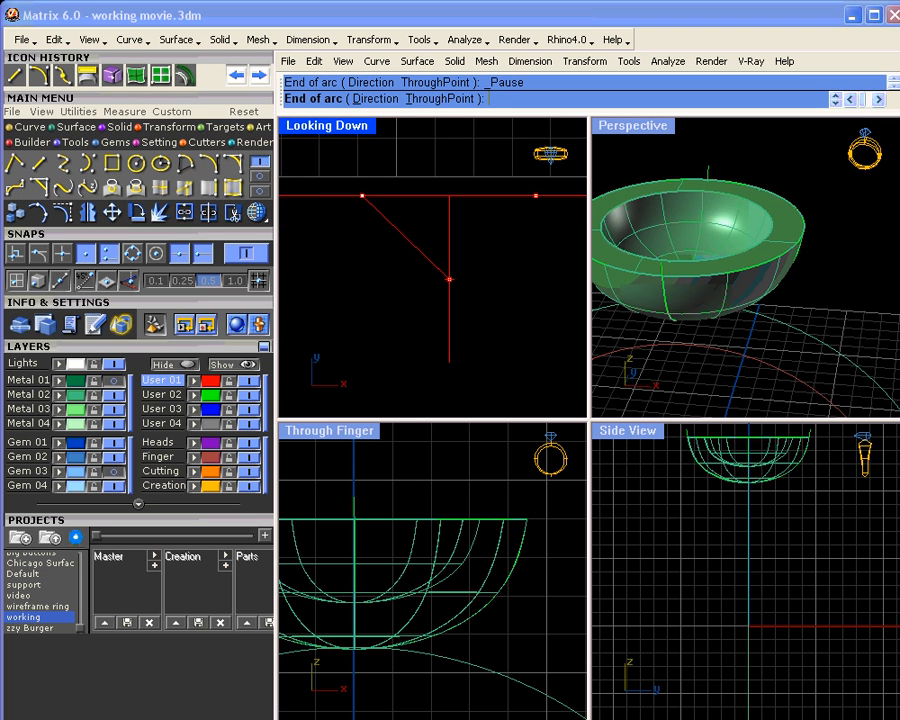
pyautogui.click(447, 292)
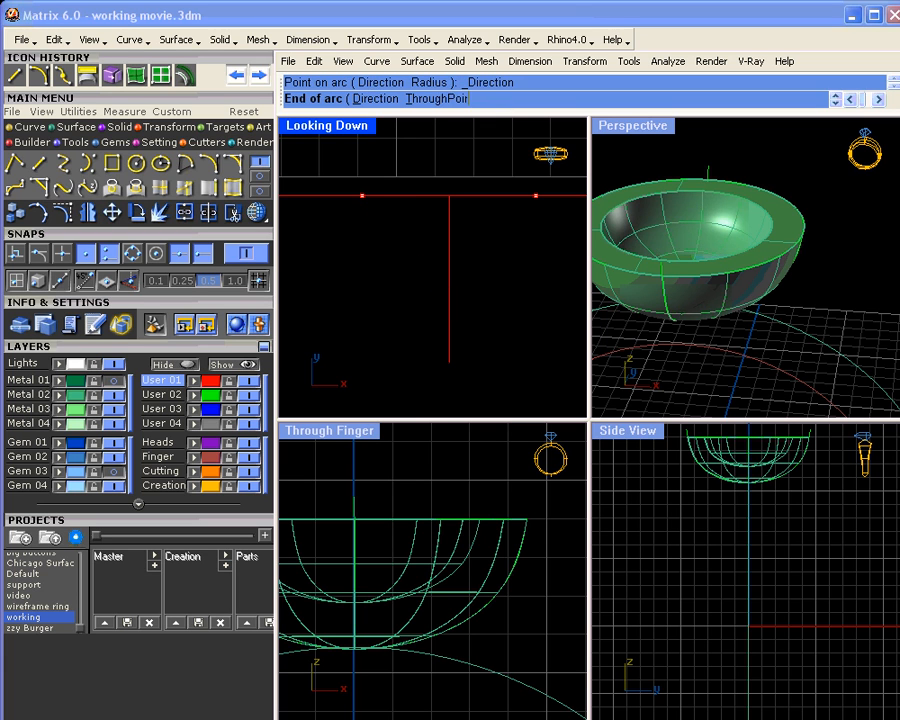
pyautogui.press('Escape')
# Draw an arc from the lower part of the guide line to the upper edge just inside the left division point, starting tangent to the guide
pyautogui.rightClick(457, 261)
pyautogui.click(449, 319)
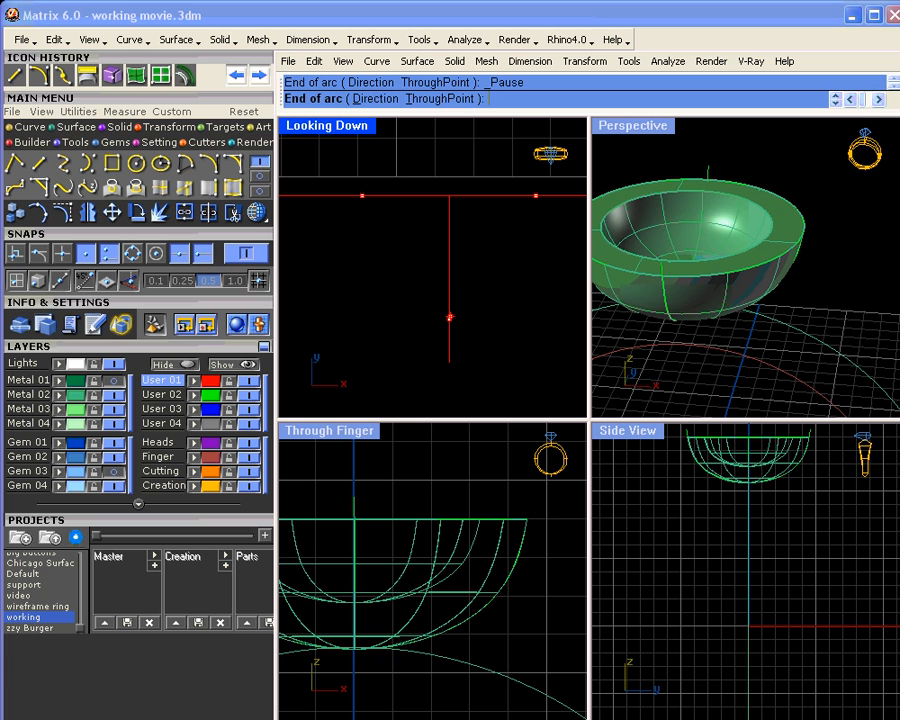
pyautogui.click(387, 194)
pyautogui.click(385, 195)
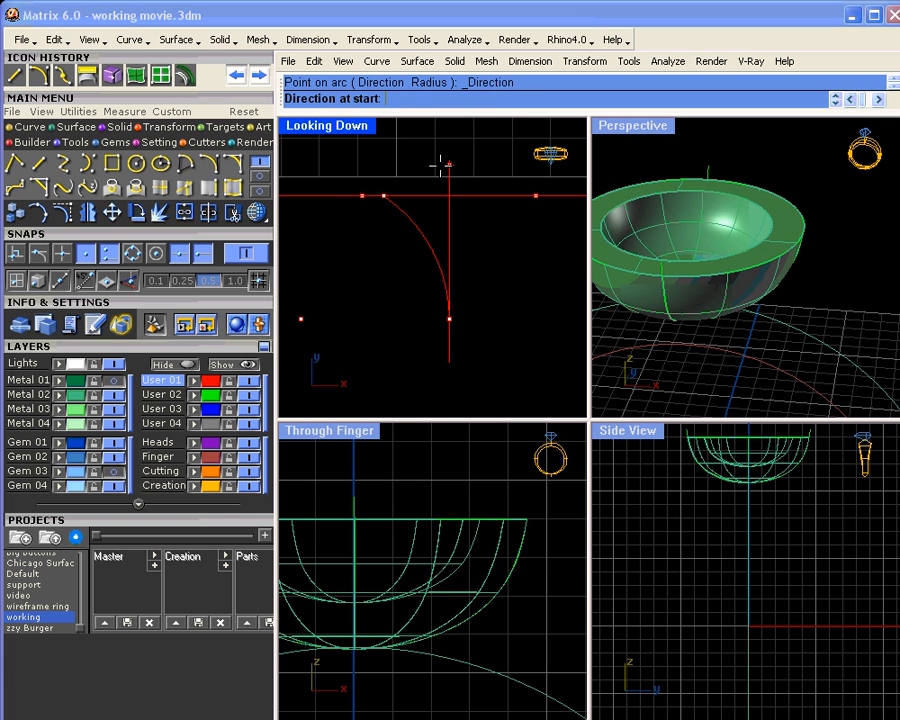
pyautogui.click(440, 163)
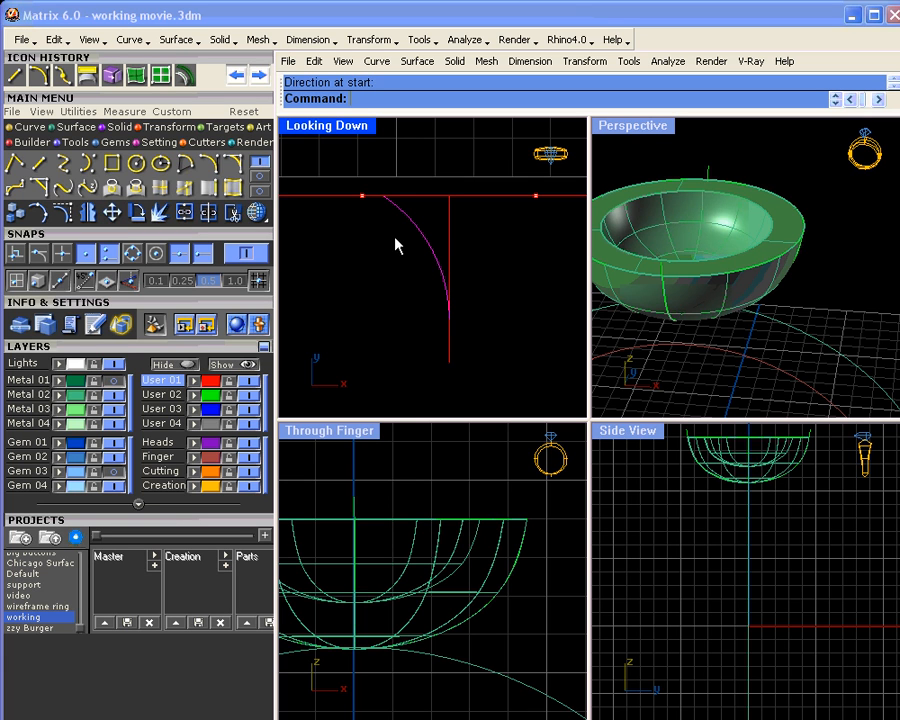
# Mirror a copy of the arc across the vertical guide line
pyautogui.scroll(-1, 393, 240)
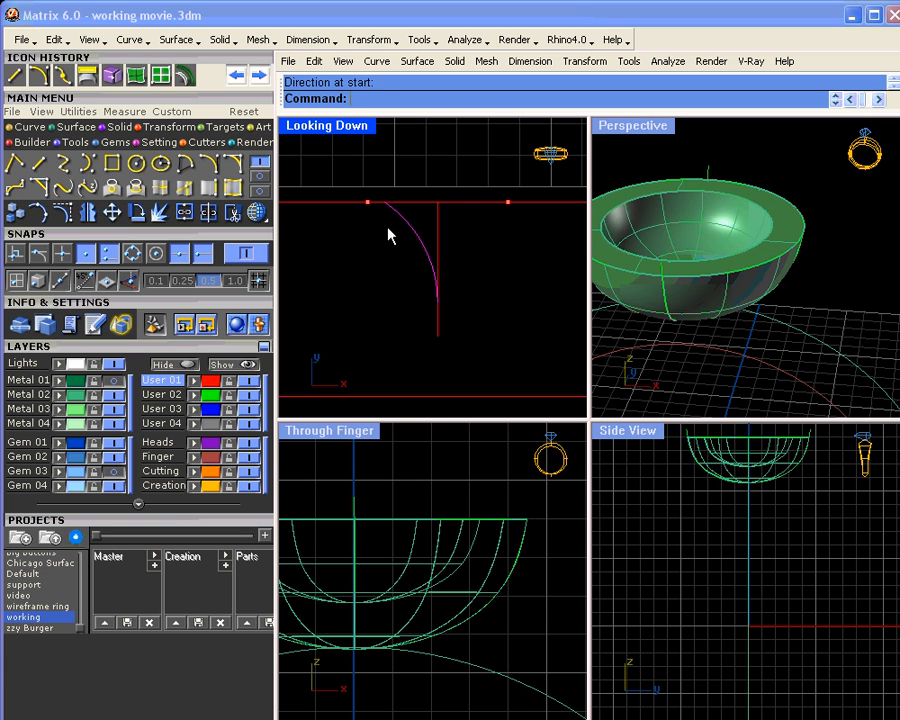
pyautogui.click(87, 212)
pyautogui.click(437, 336)
pyautogui.click(472, 147)
pyautogui.scroll(-3, 404, 250)
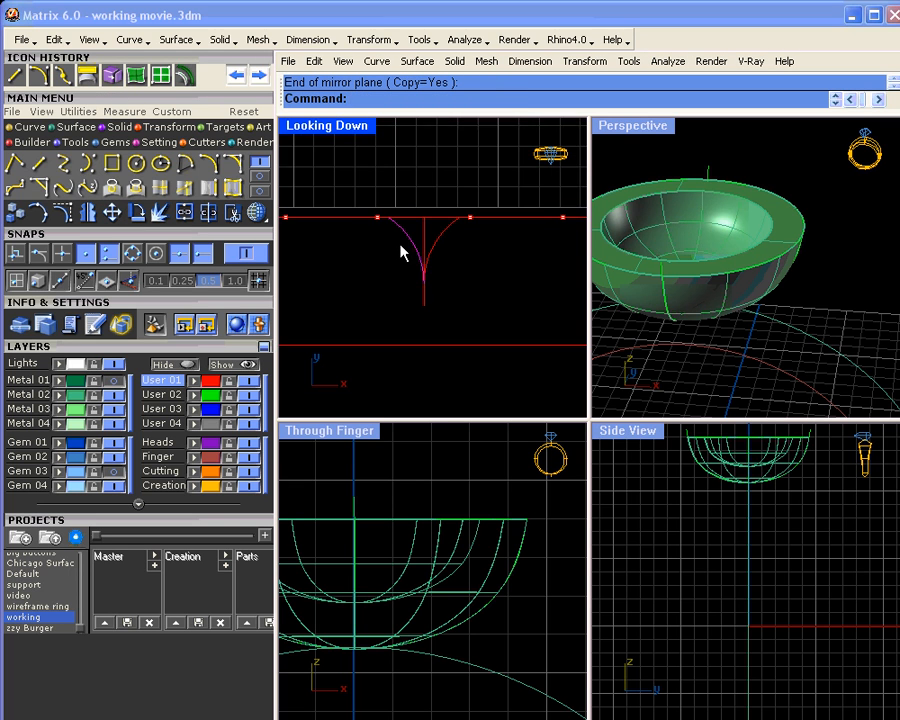
# Compare the V-shaped arcs with the basket in the reference photo and delete the mirrored arc
pyautogui.scroll(-3, 440, 235)
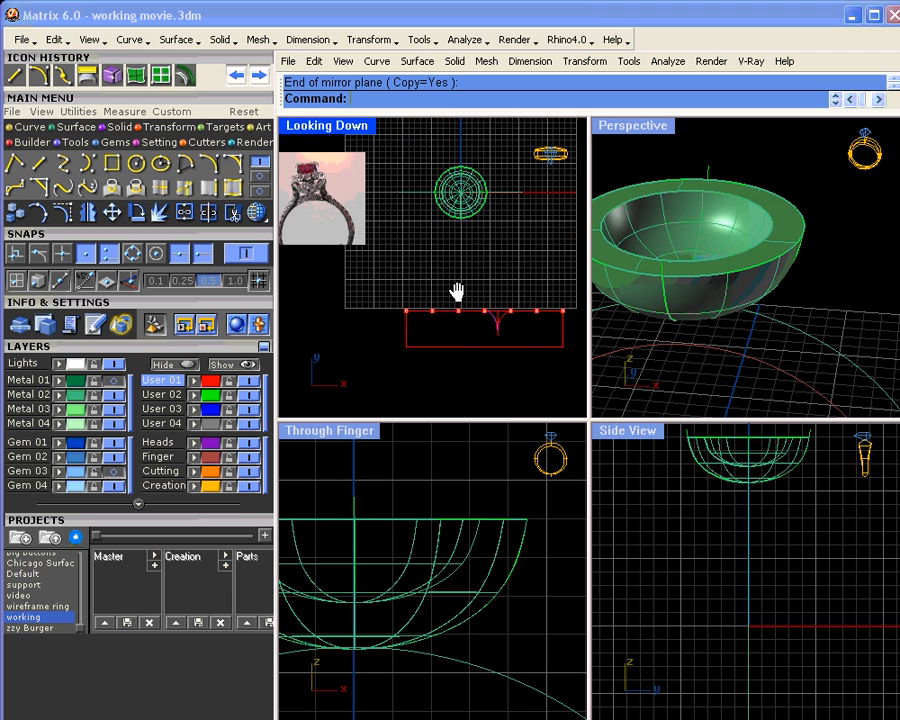
pyautogui.scroll(3, 307, 185)
pyautogui.scroll(2, 307, 185)
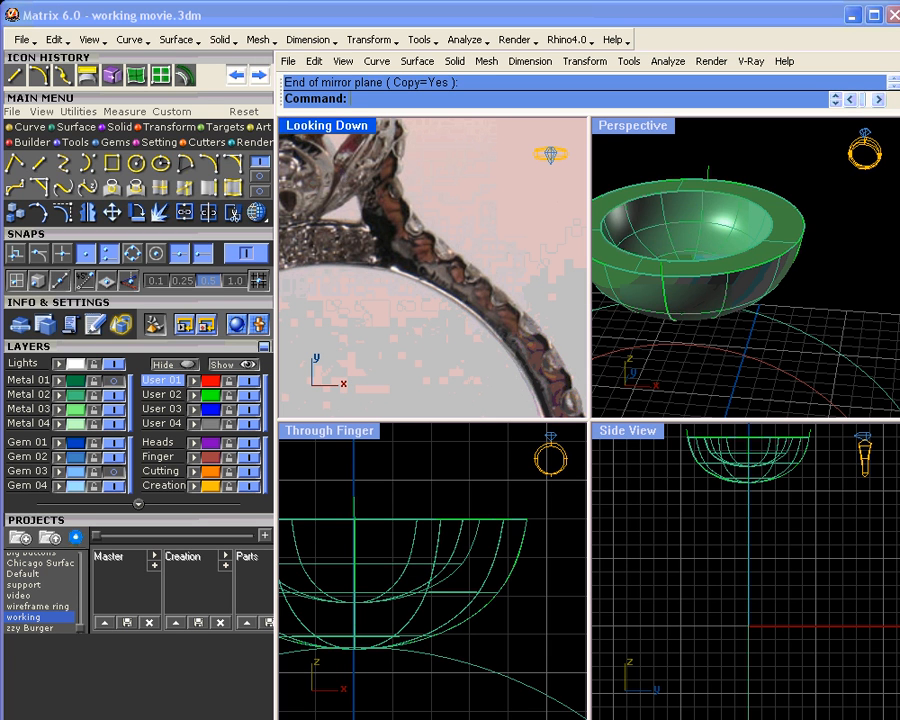
pyautogui.scroll(3, 368, 233)
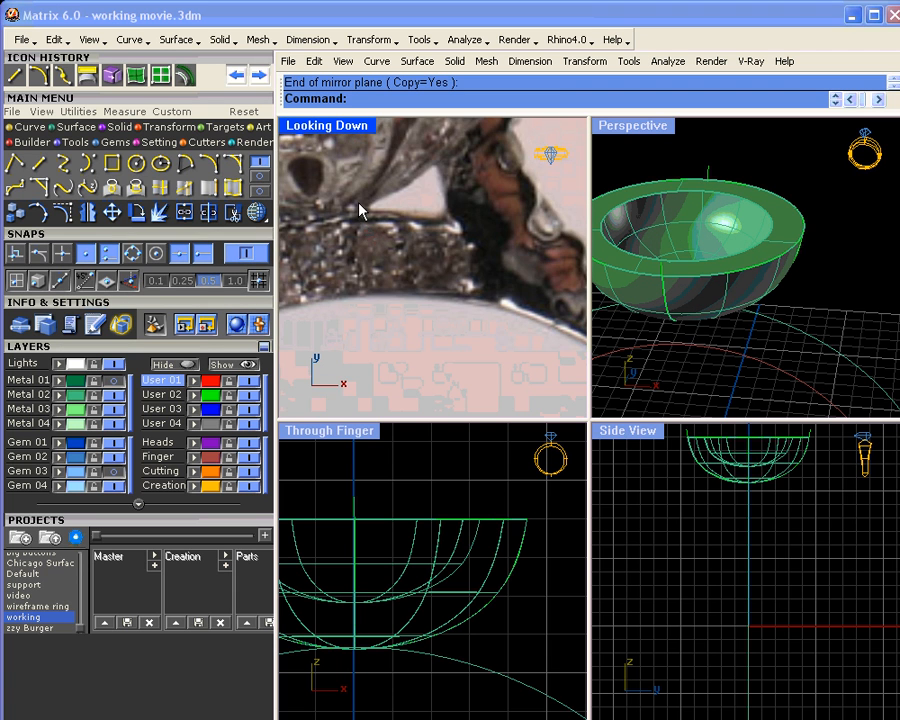
pyautogui.scroll(-6, 360, 195)
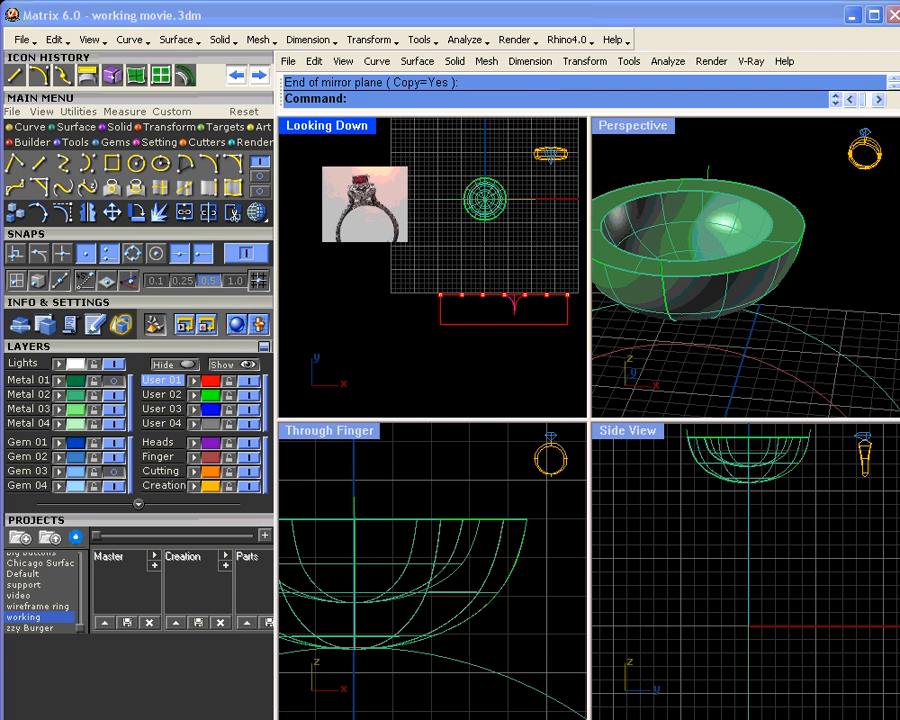
pyautogui.scroll(5, 467, 308)
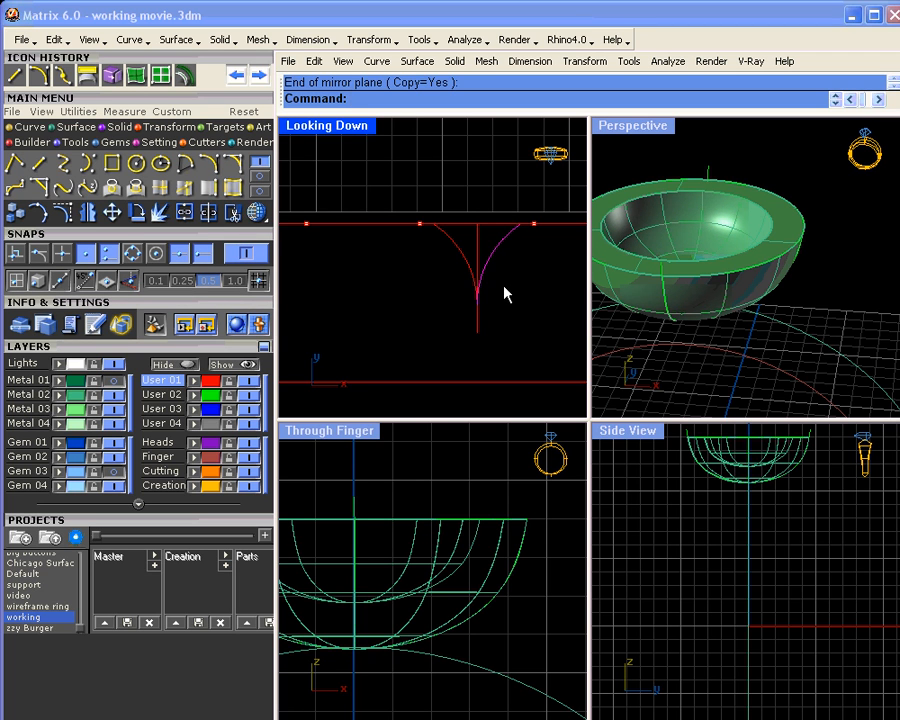
pyautogui.press('Delete')
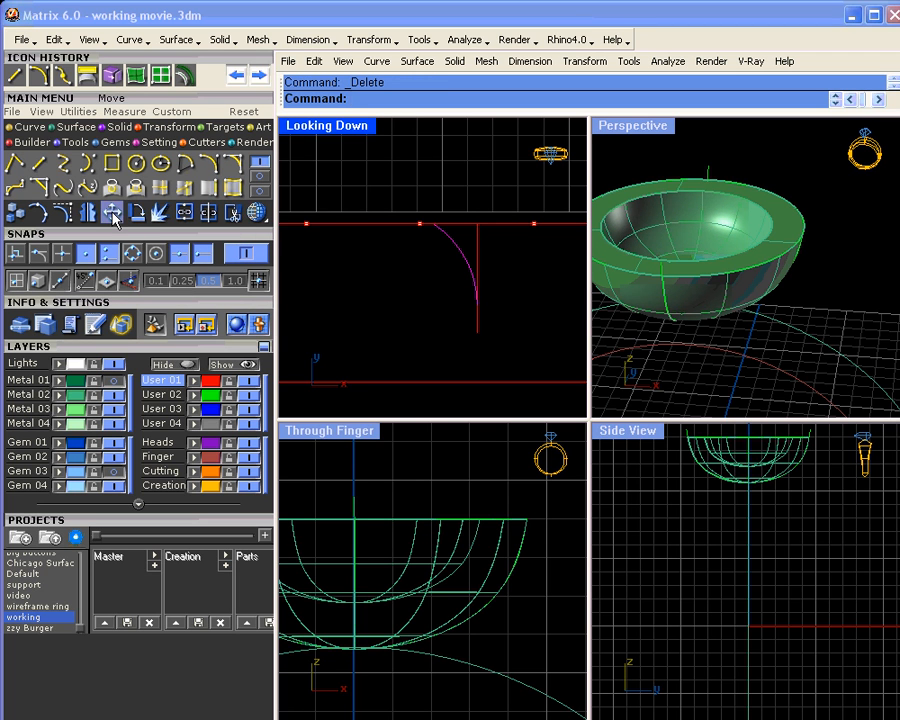
# Stretch the remaining arc's lower control point down to the end of the guide line and delete the guide line
pyautogui.press('F10')
pyautogui.moveTo(449, 336); pyautogui.dragTo(476, 345)
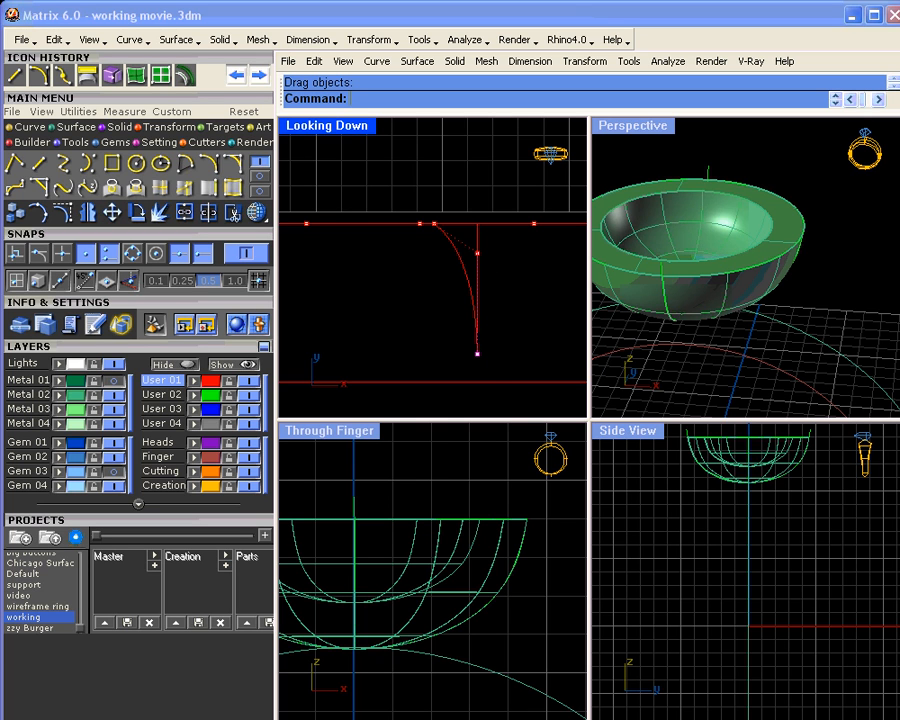
pyautogui.moveTo(477, 353); pyautogui.dragTo(478, 332)
pyautogui.press('Delete')
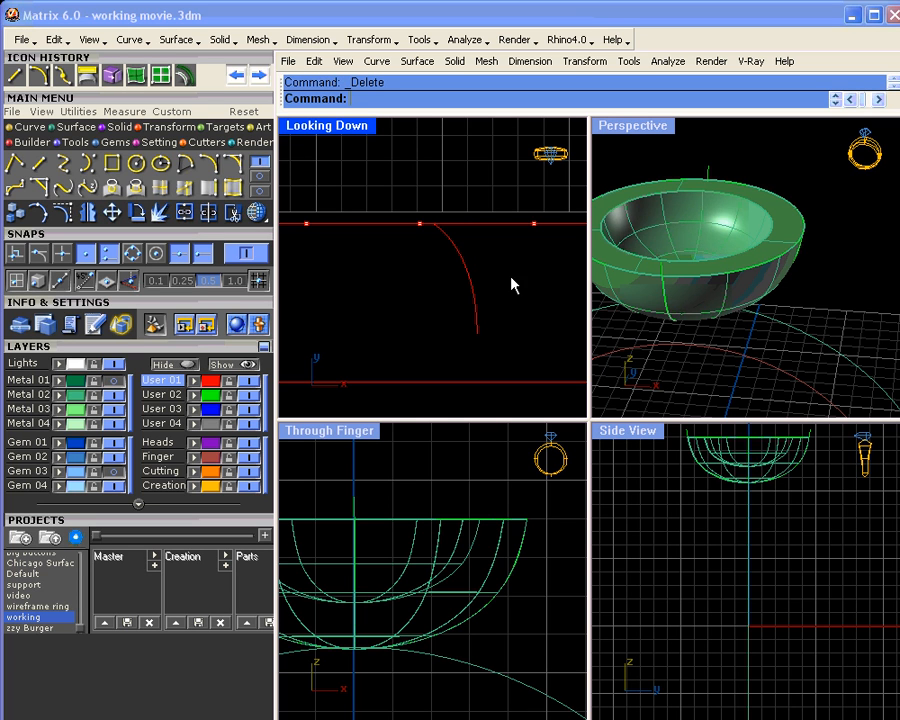
# Mirror a copy of the lengthened curve across a vertical axis through its lower end to form a pointed V
pyautogui.click(472, 289)
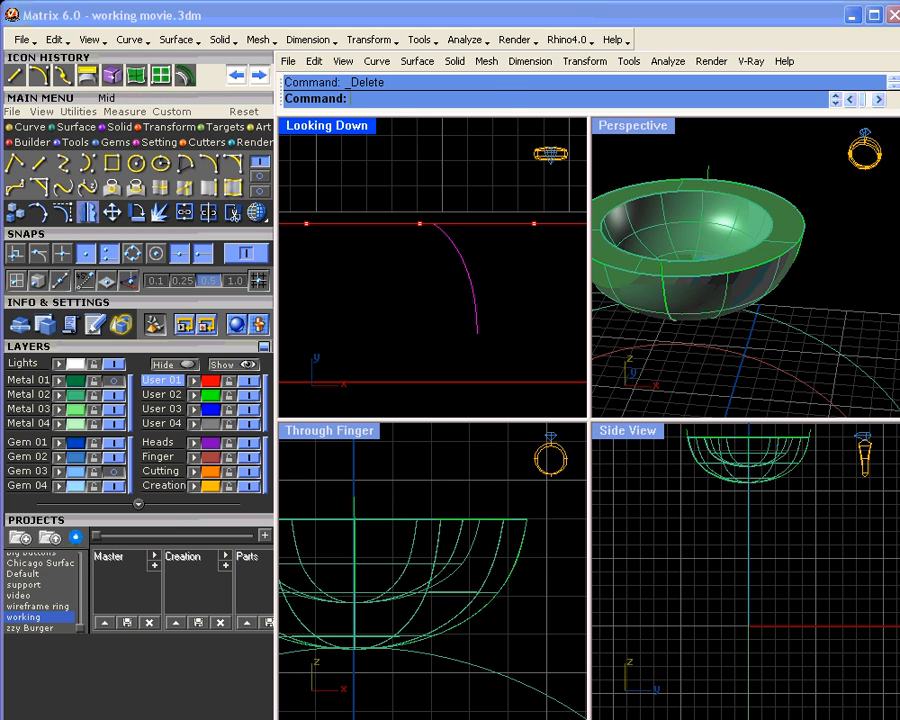
pyautogui.click(92, 213)
pyautogui.click(477, 332)
pyautogui.click(477, 193)
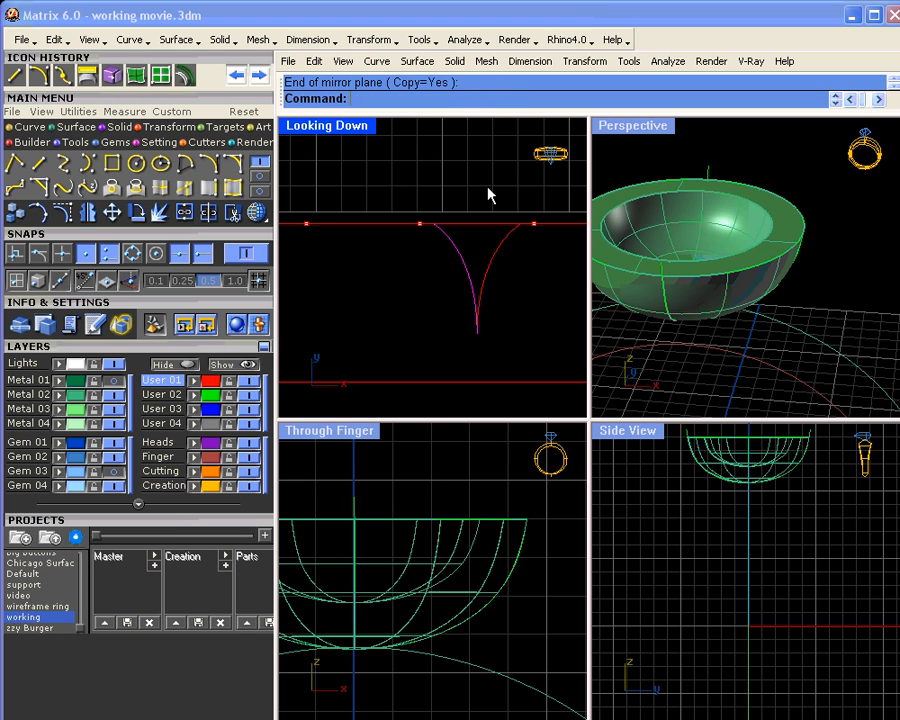
# Join the two V halves into one curve and apply it with the UV rectangle onto the basket's outer surface
pyautogui.click(514, 263)
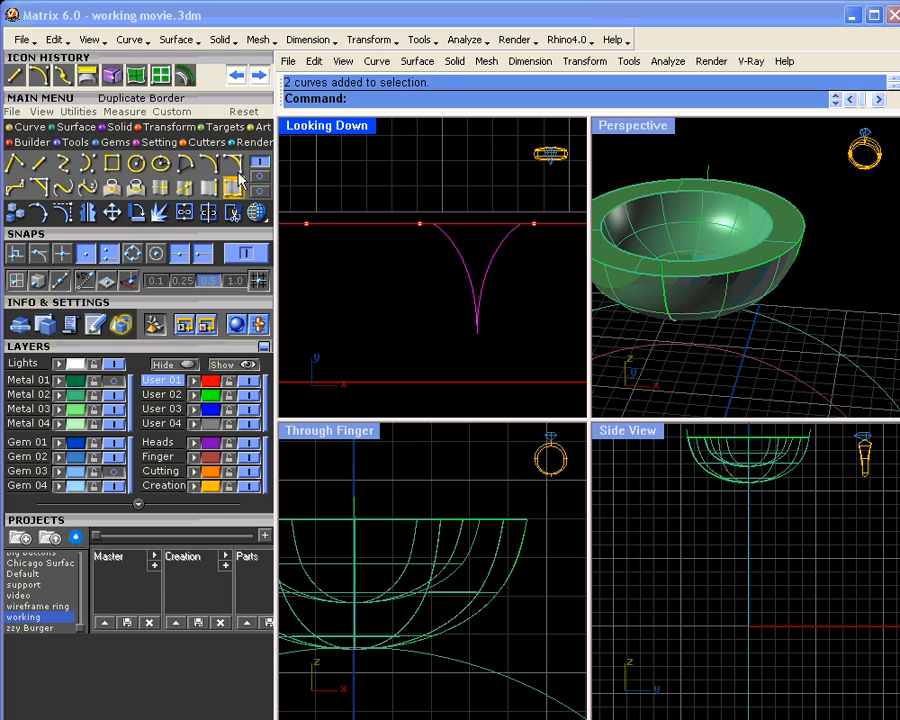
pyautogui.click(184, 212)
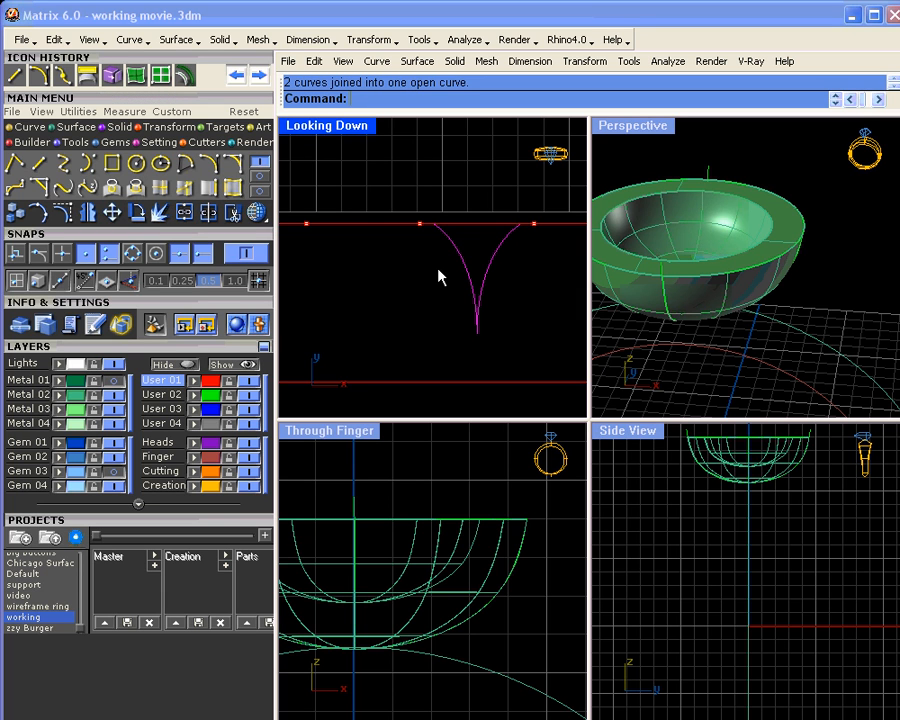
pyautogui.scroll(-3, 402, 255)
pyautogui.scroll(-4, 405, 253)
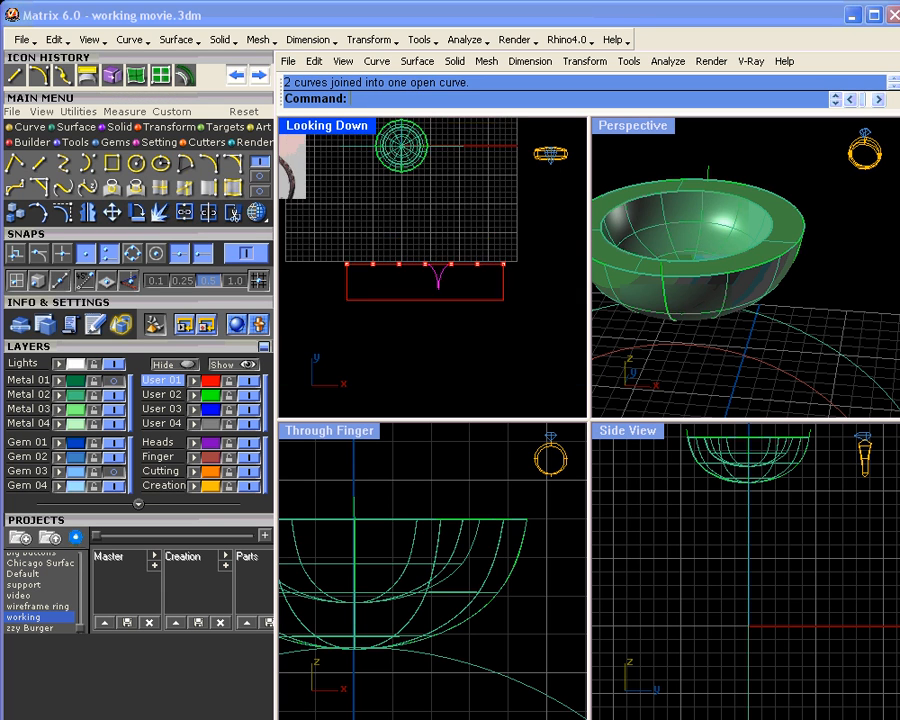
pyautogui.keyDown('shift'); pyautogui.click(400, 300); pyautogui.keyUp('shift')
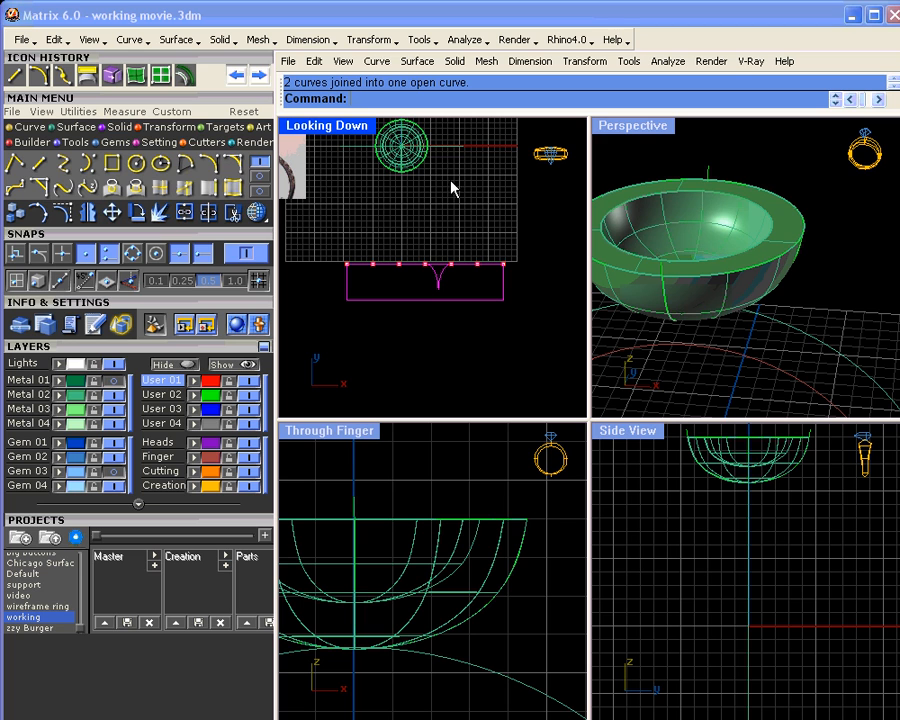
pyautogui.click(78, 127)
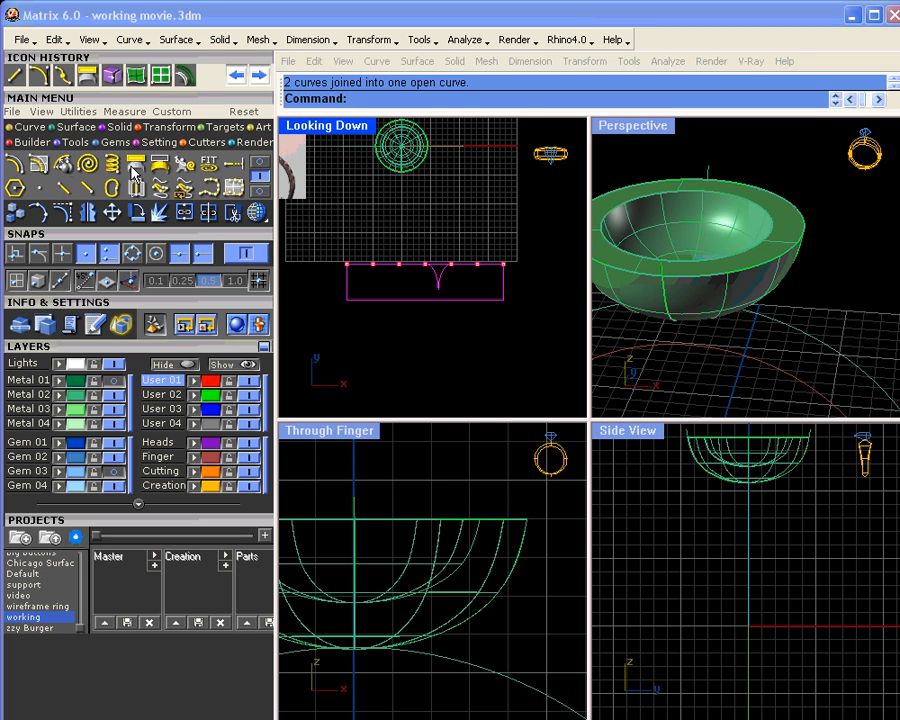
pyautogui.click(158, 168)
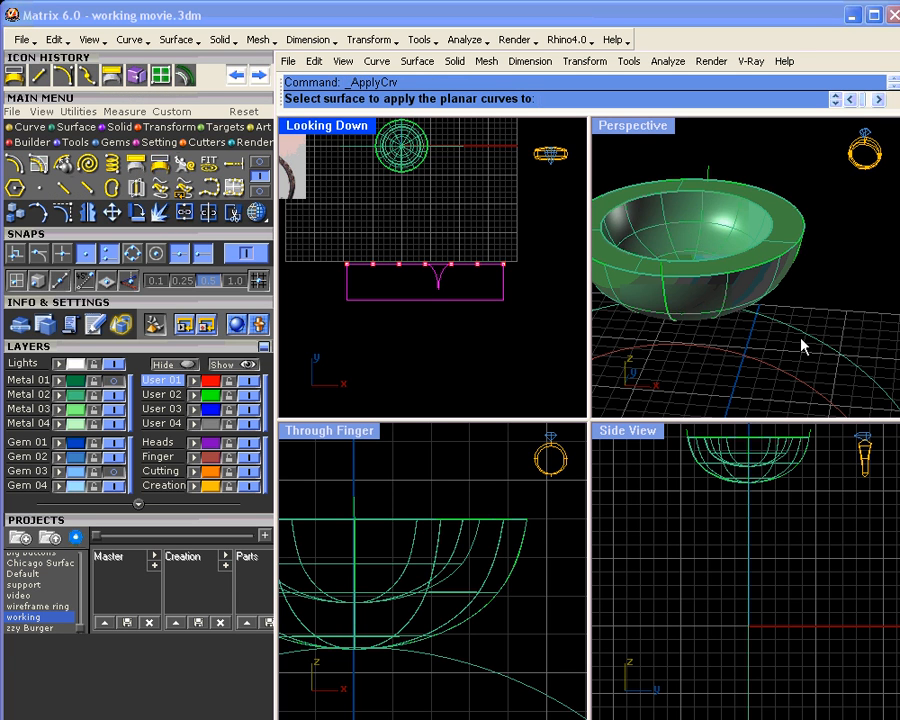
pyautogui.click(769, 300)
pyautogui.moveTo(650, 296); pyautogui.dragTo(785, 278, button='right')
pyautogui.scroll(-3, 764, 341)
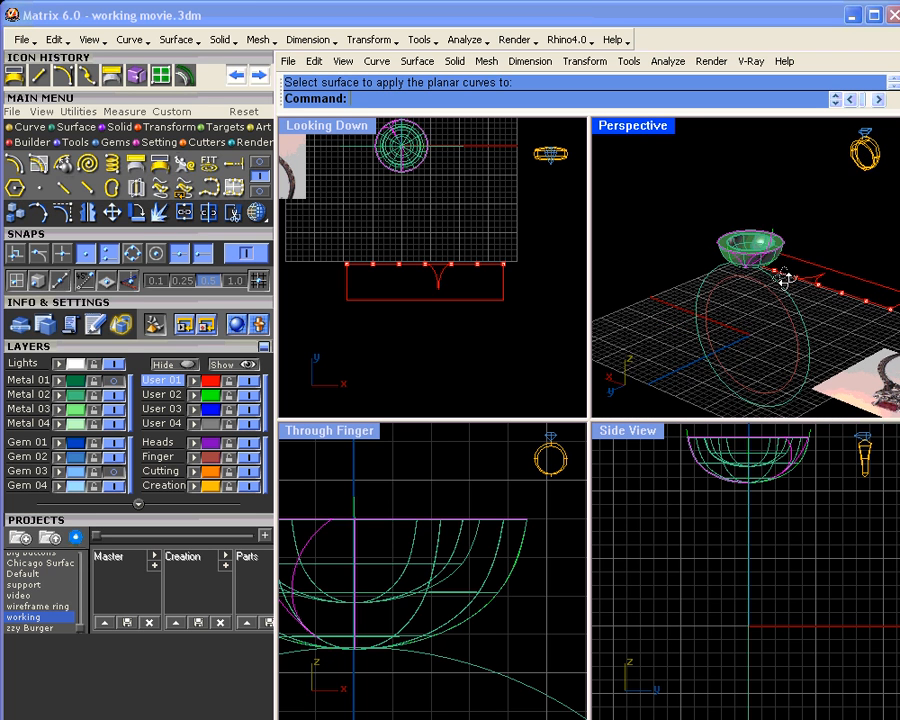
# Inspect the V curve applied to the bowl's outer surface and dismiss the instant message window
pyautogui.scroll(5, 745, 257)
pyautogui.moveTo(726, 275); pyautogui.dragTo(767, 245, button='right')
pyautogui.click(769, 247)
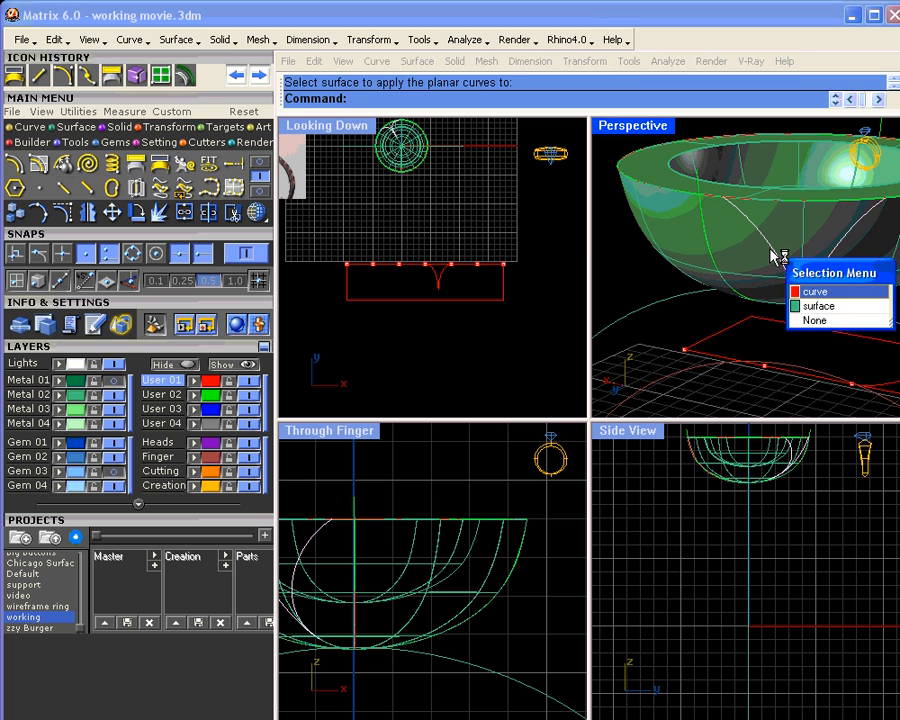
pyautogui.click(809, 292)
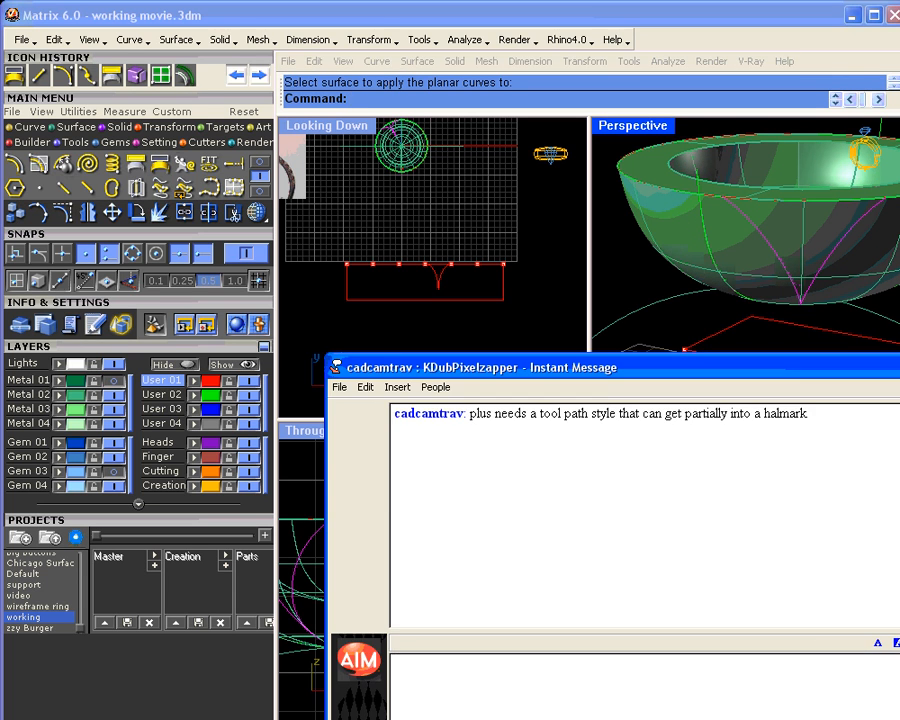
pyautogui.moveTo(610, 361); pyautogui.dragTo(899, 416)
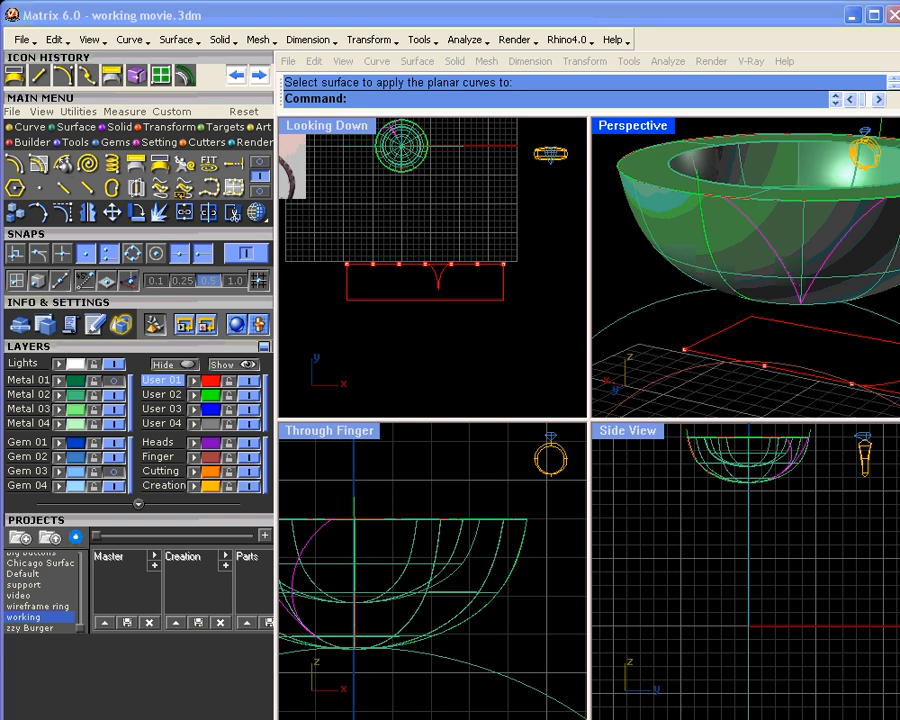
pyautogui.moveTo(783, 237); pyautogui.dragTo(737, 268, button='right')
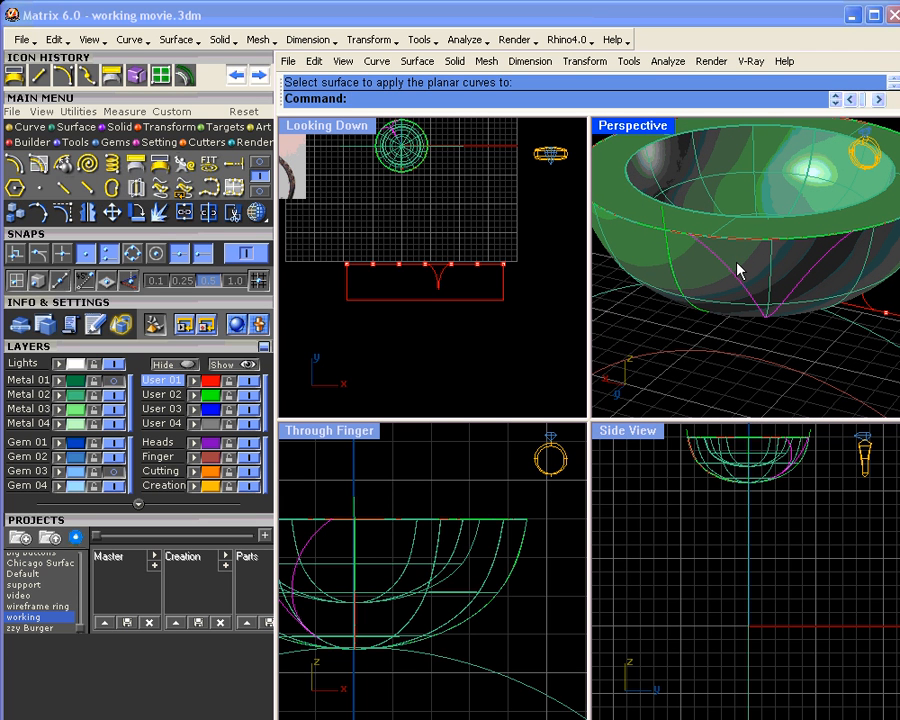
pyautogui.moveTo(738, 266); pyautogui.dragTo(731, 300, button='right')
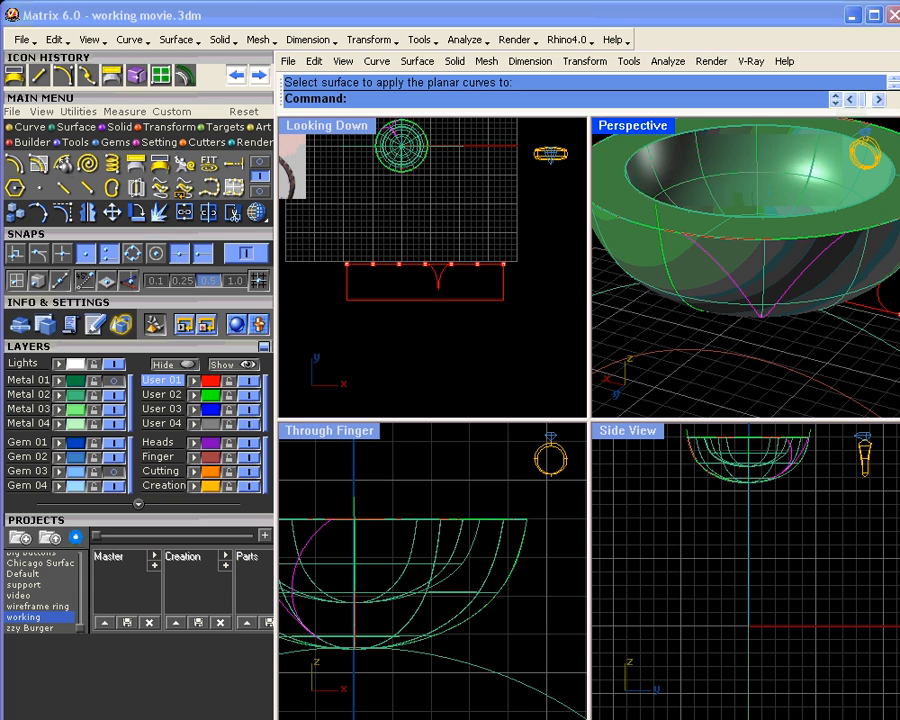
# Explode the basket's inner bowl polysurface into separate surfaces
pyautogui.click(726, 163)
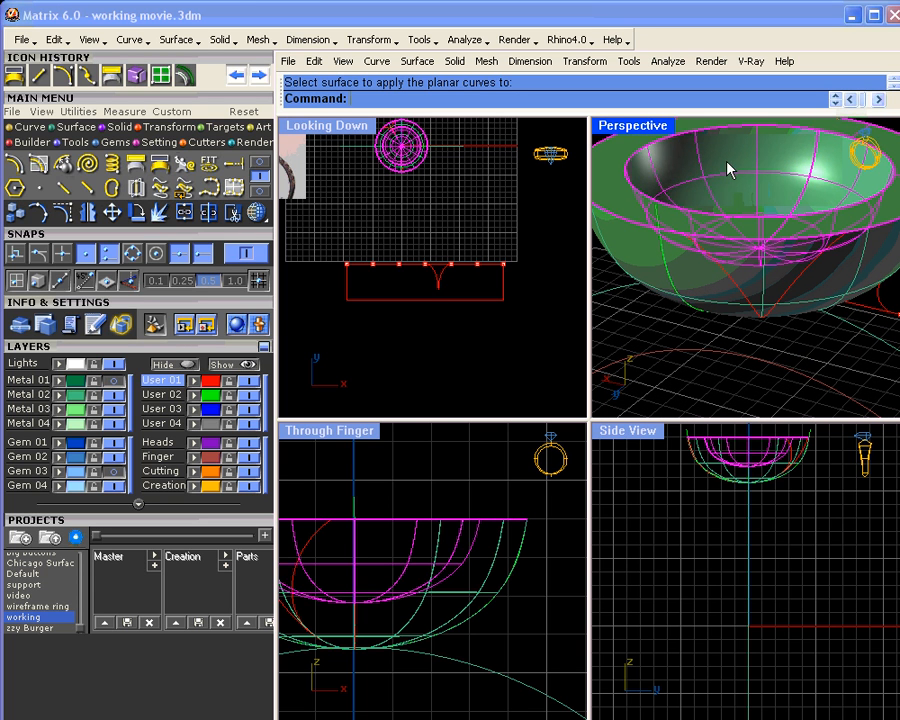
pyautogui.click(184, 214)
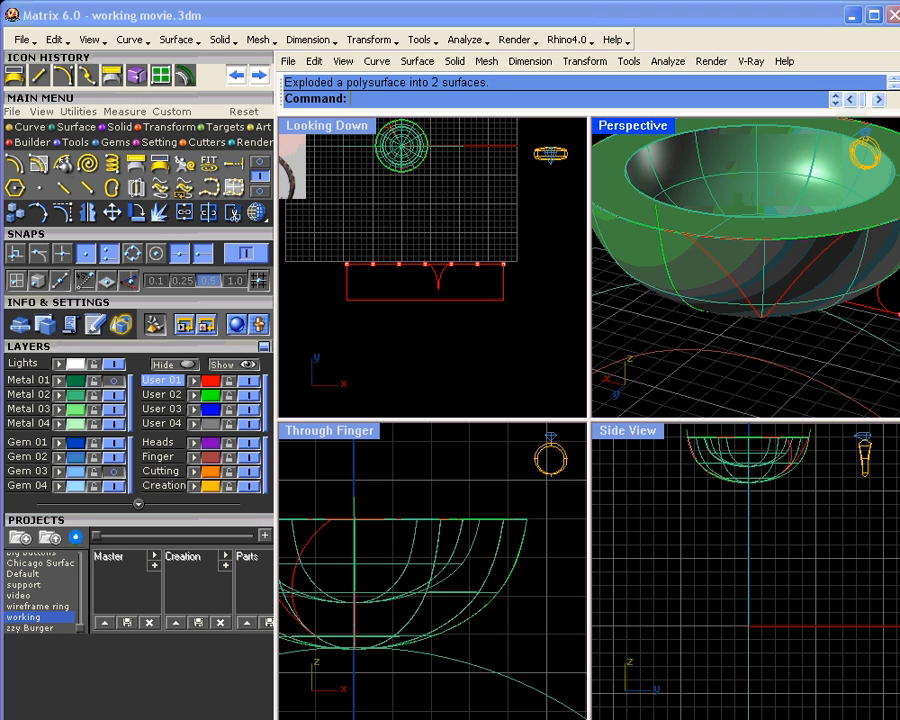
pyautogui.click(724, 199)
pyautogui.moveTo(703, 240); pyautogui.dragTo(704, 284, button='right')
pyautogui.press('Delete')
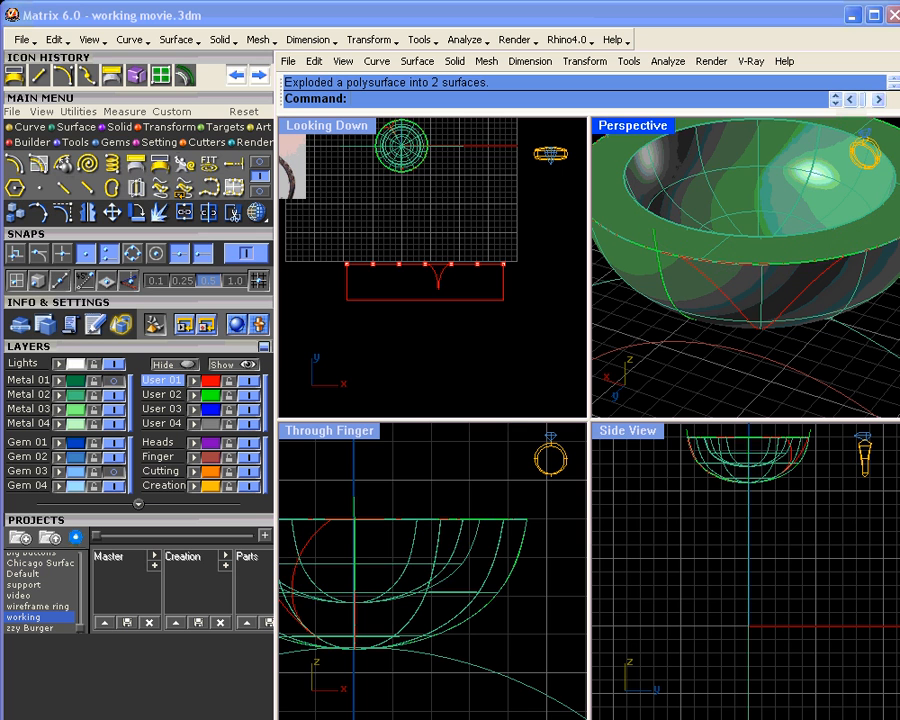
# Pull the outer V curve back onto the inner bowl surface, keeping the original curve
pyautogui.click(716, 290)
pyautogui.moveTo(716, 290)
pyautogui.mouseDown(button='right')
pyautogui.moveTo(711, 231)
pyautogui.moveTo(720, 311)
pyautogui.mouseUp(button='right')
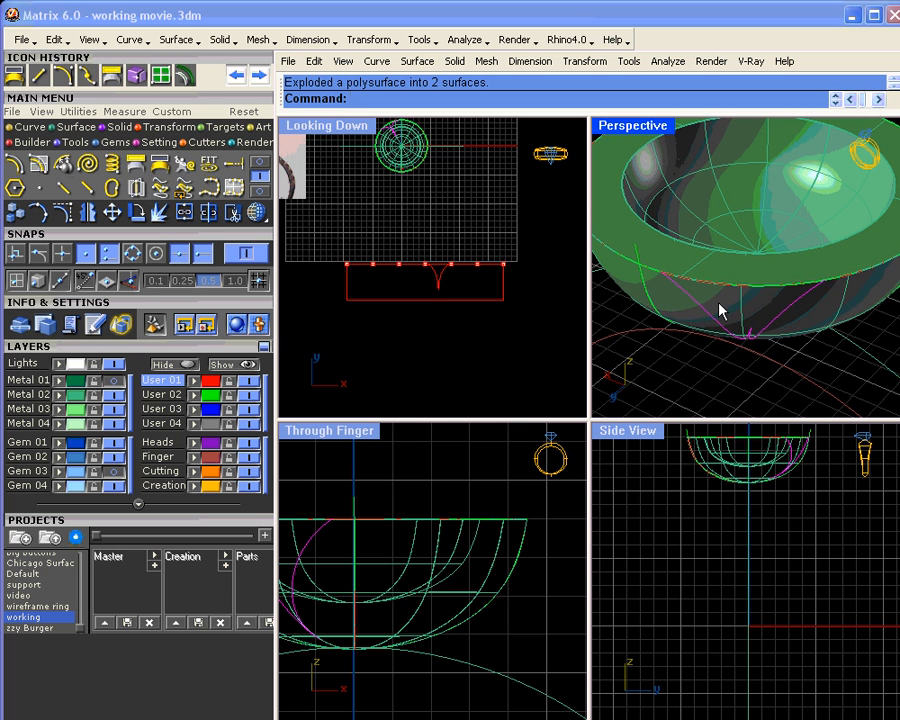
pyautogui.click(176, 112)
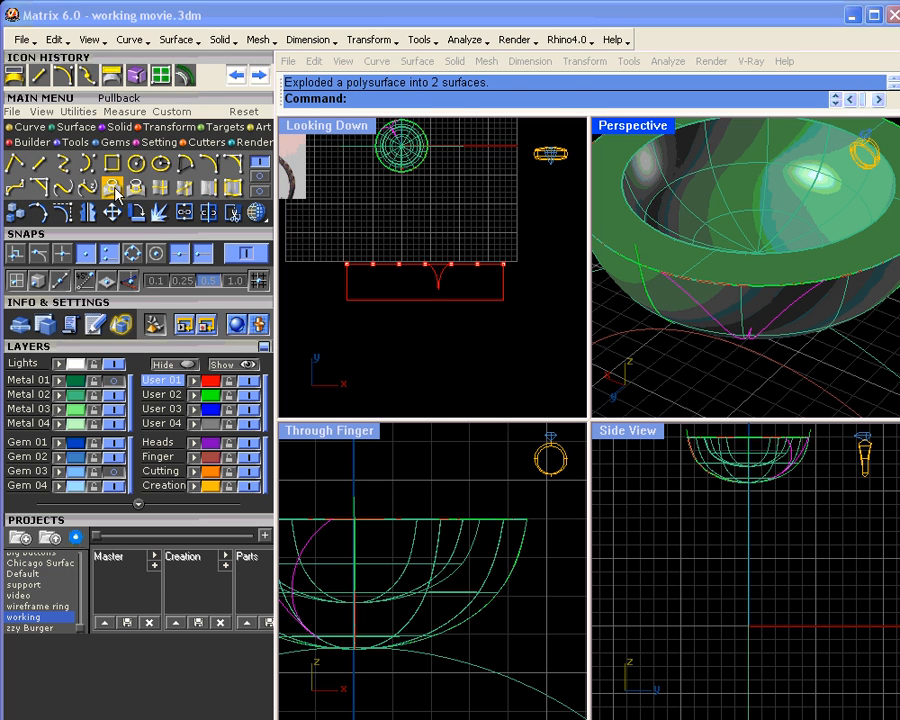
pyautogui.click(116, 192)
pyautogui.click(720, 246)
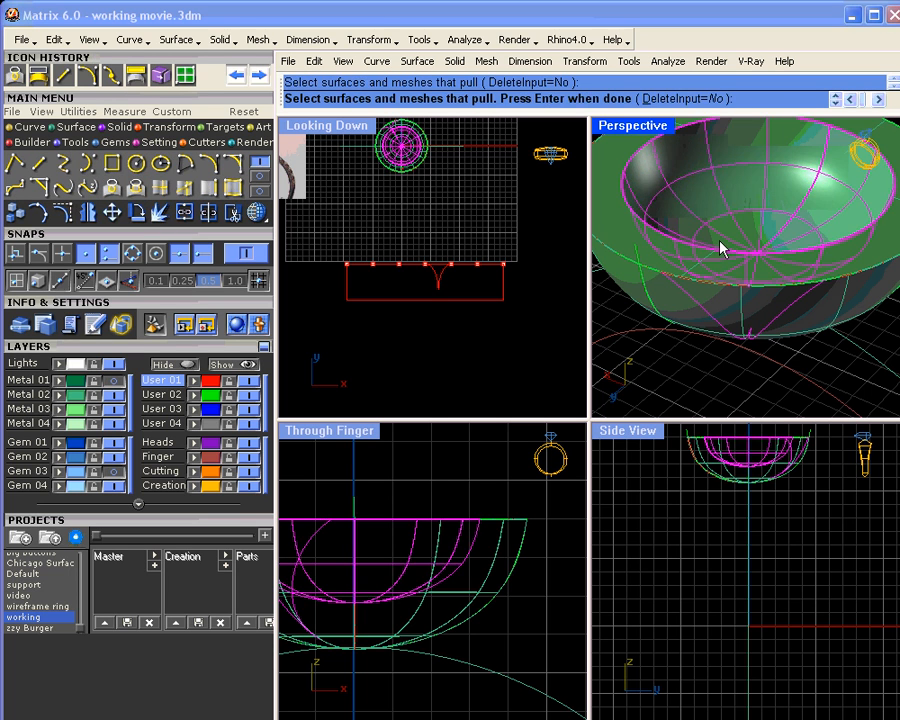
pyautogui.rightClick(737, 260)
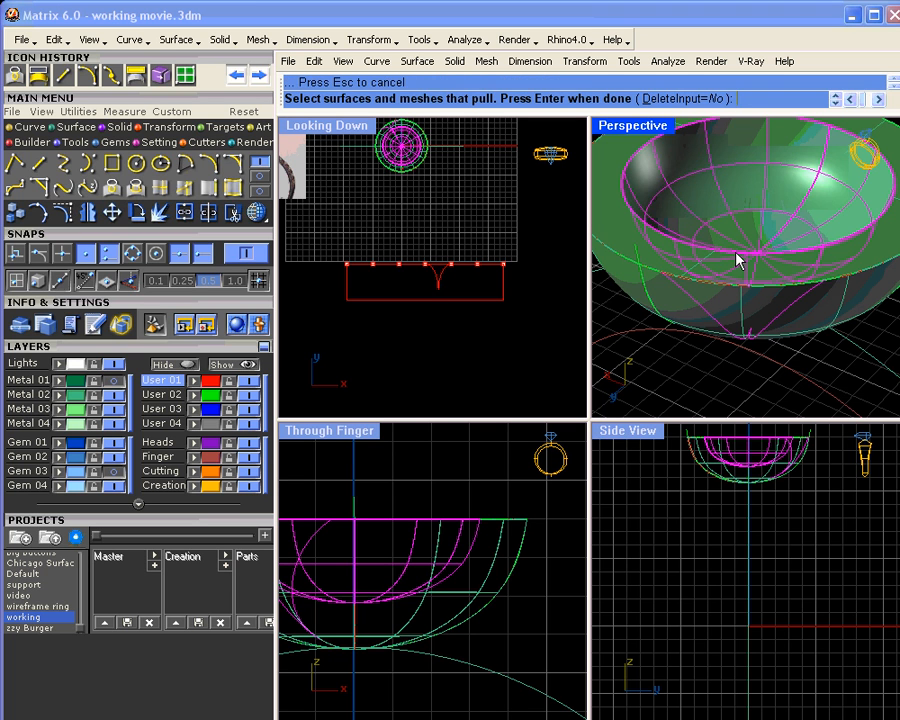
# Hide the Metal 02 layer and draw a line joining one pair of upper ends of the outer and inner V curves
pyautogui.moveTo(739, 257); pyautogui.dragTo(693, 370, button='right')
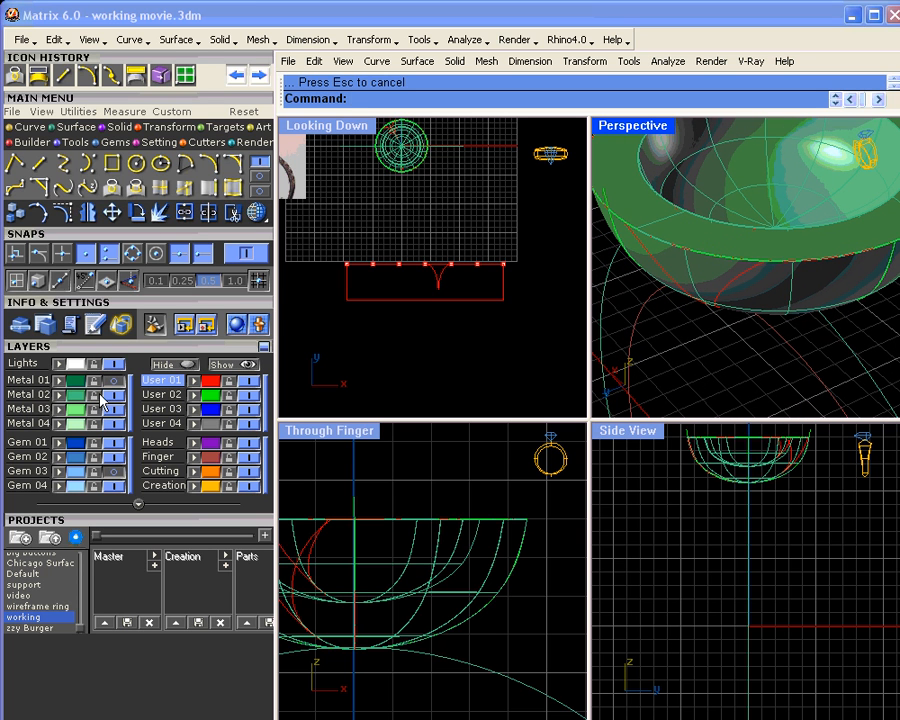
pyautogui.click(112, 396)
pyautogui.moveTo(711, 284); pyautogui.dragTo(760, 250, button='right')
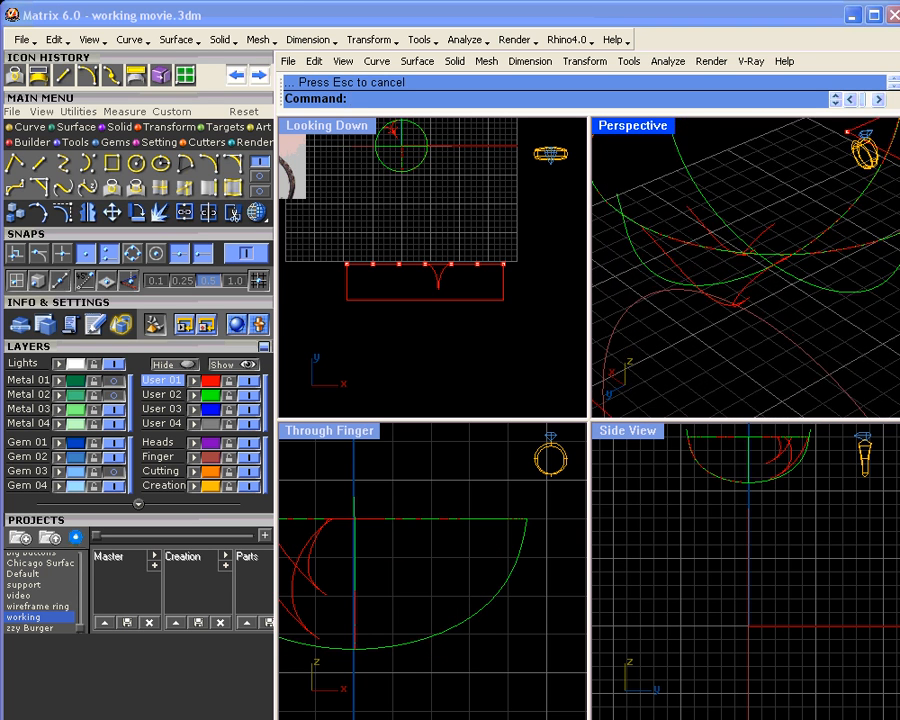
pyautogui.click(62, 74)
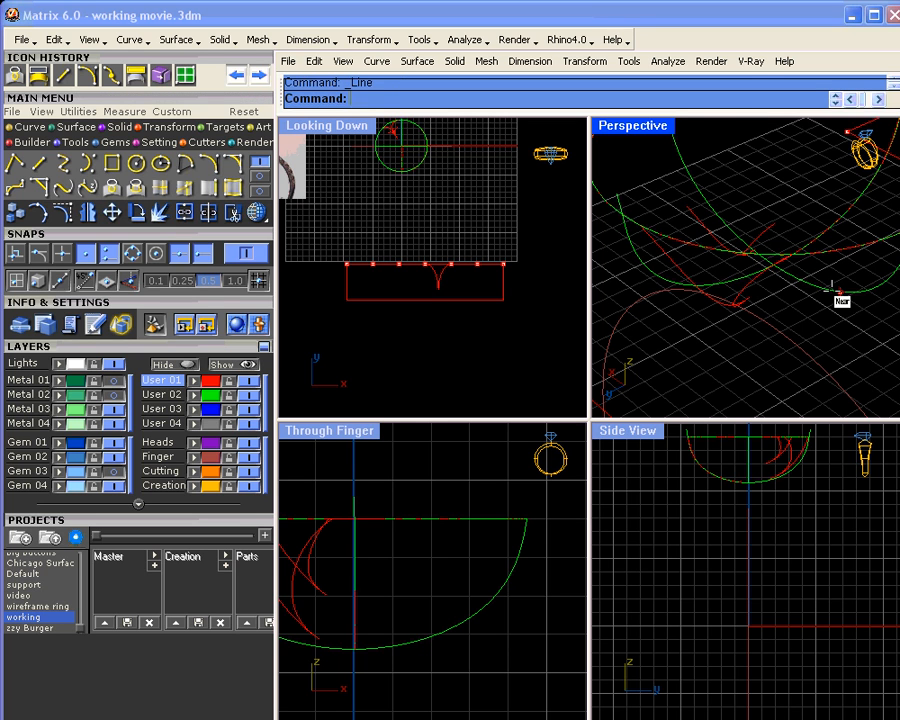
pyautogui.click(640, 225)
pyautogui.click(686, 208)
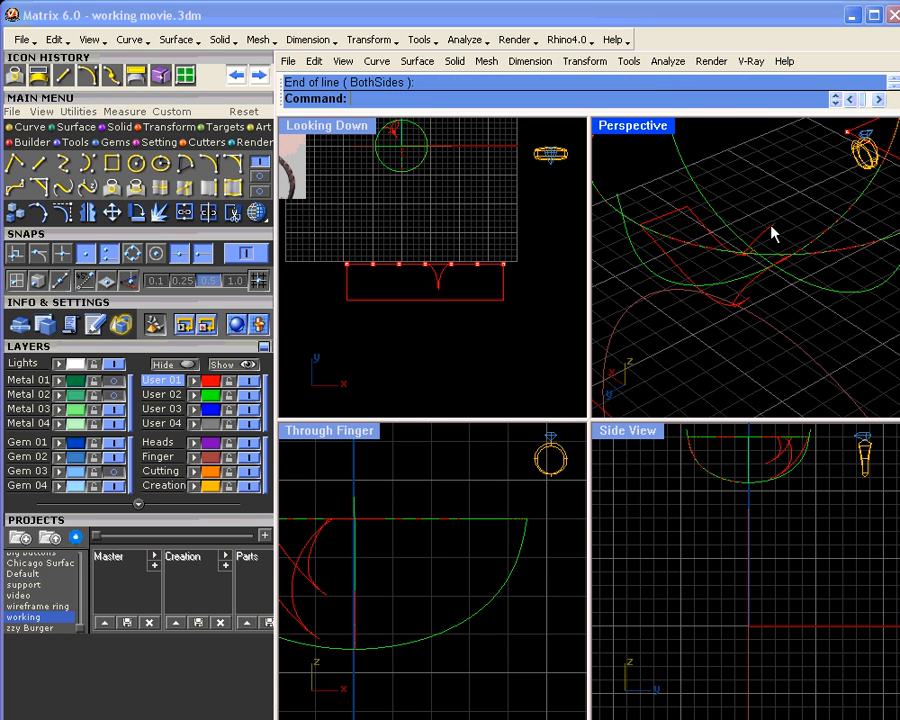
# Draw a second line joining the V curves' other upper ends and show the Metal 02 layer again
pyautogui.rightClick(783, 208)
pyautogui.click(776, 220)
pyautogui.moveTo(784, 248); pyautogui.dragTo(717, 222, button='right')
pyautogui.scroll(5, 727, 222)
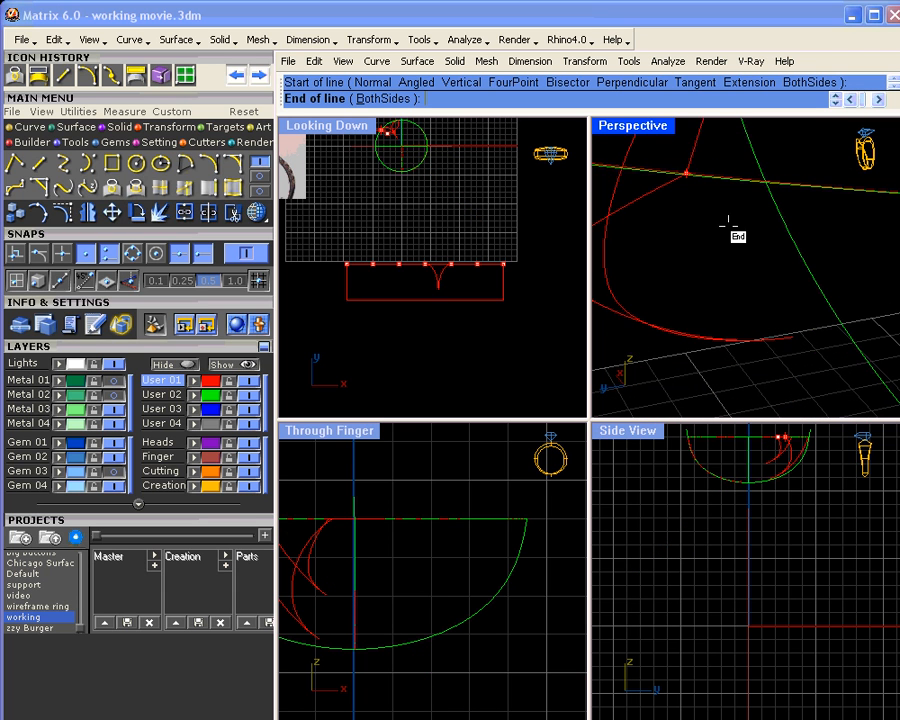
pyautogui.click(694, 174)
pyautogui.scroll(-5, 718, 207)
pyautogui.moveTo(705, 232)
pyautogui.mouseDown(button='right')
pyautogui.moveTo(697, 241)
pyautogui.moveTo(717, 241)
pyautogui.moveTo(706, 241)
pyautogui.mouseUp(button='right')
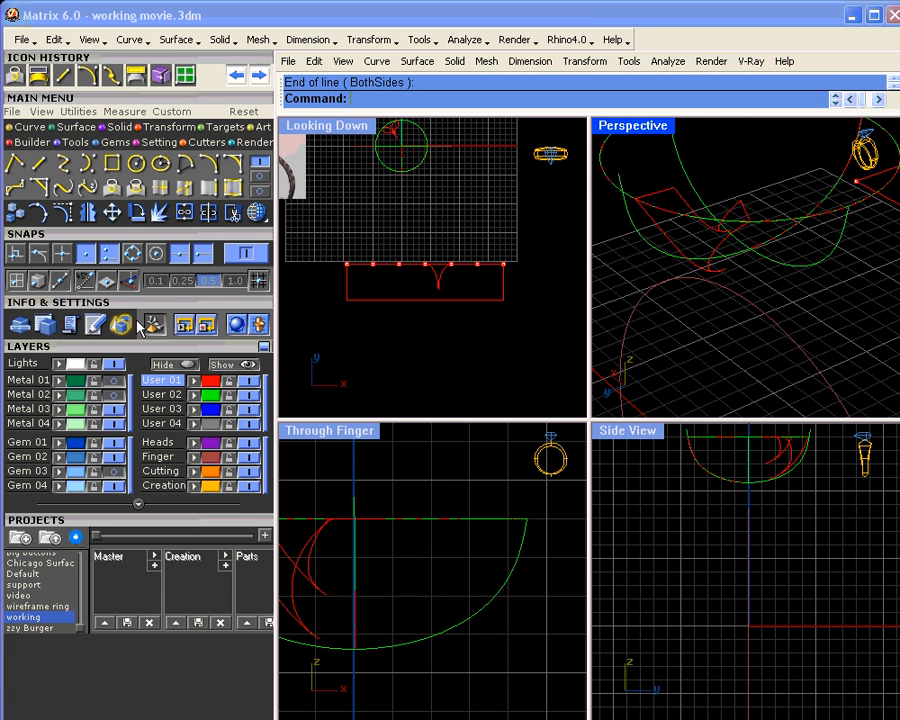
pyautogui.click(112, 397)
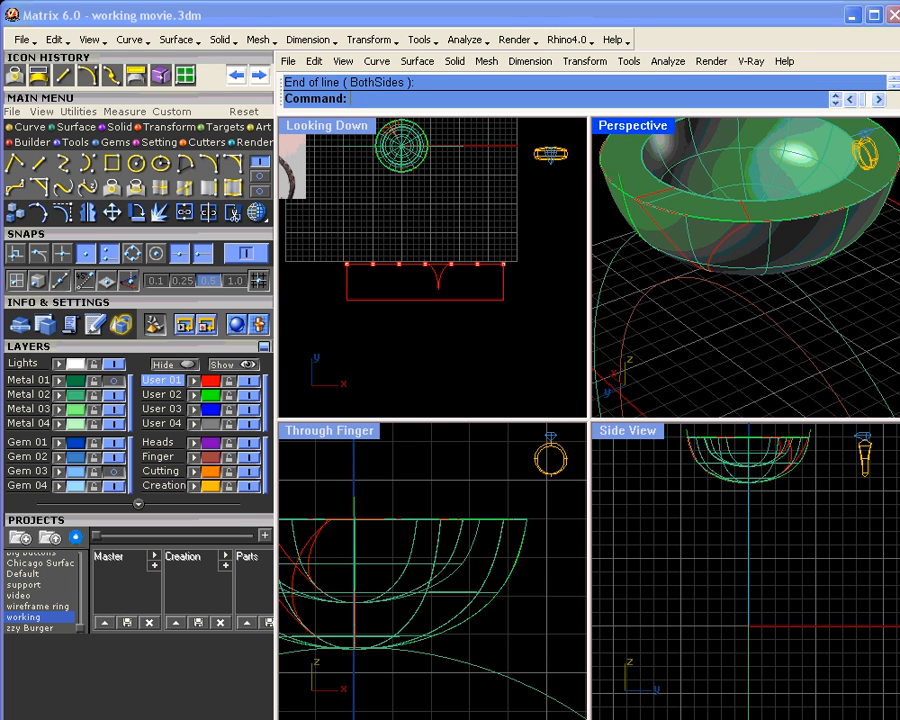
# Try to split the outer bowl surface with the V curve lying on it
pyautogui.click(699, 240)
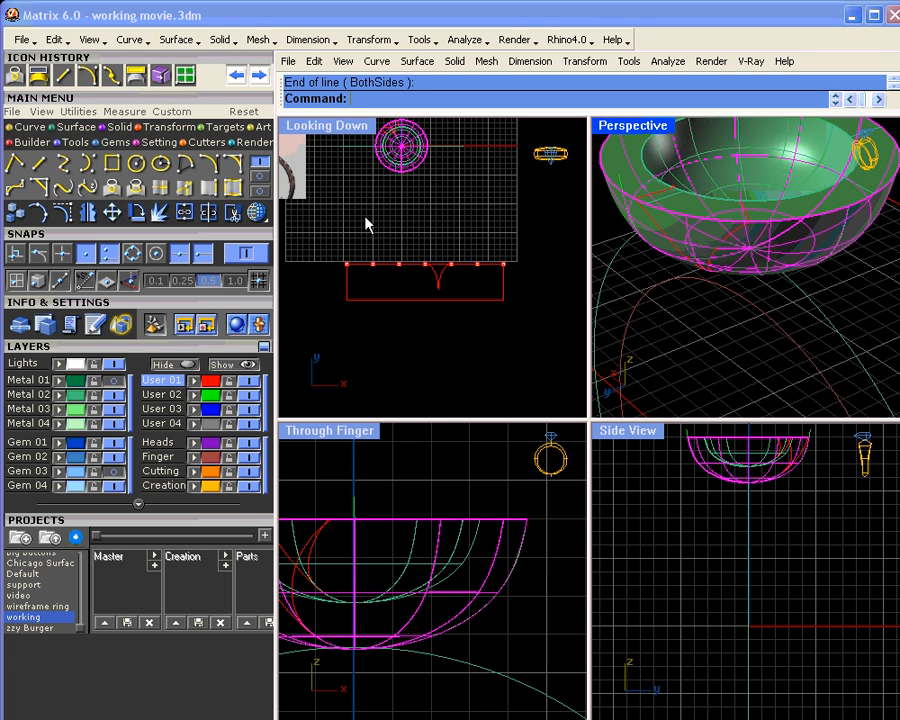
pyautogui.click(208, 214)
pyautogui.hotkey('ctrl', 'shift', 's')
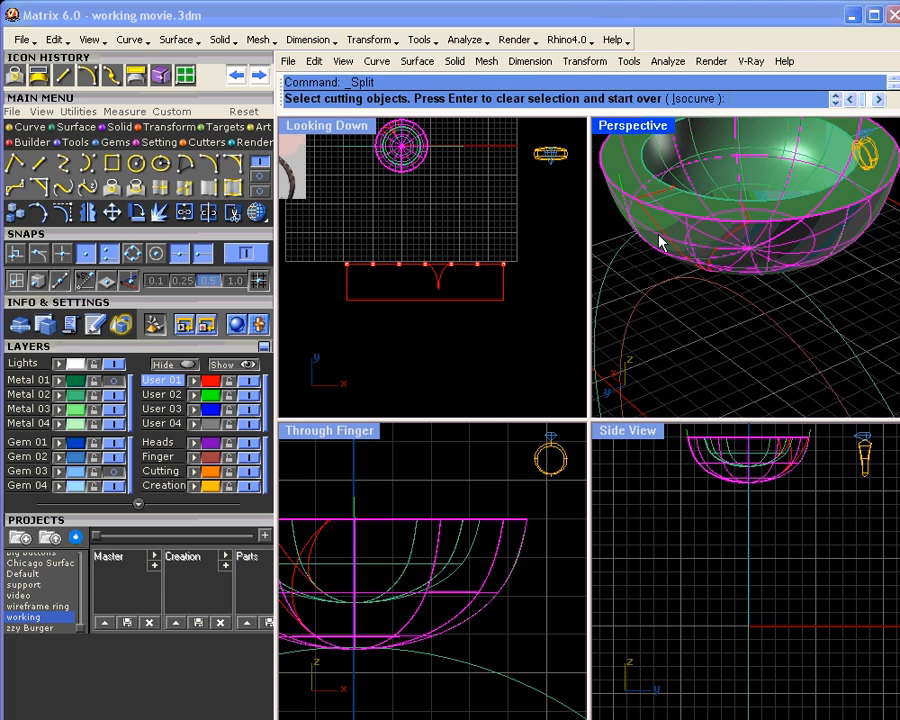
pyautogui.click(660, 229)
pyautogui.press('Return')
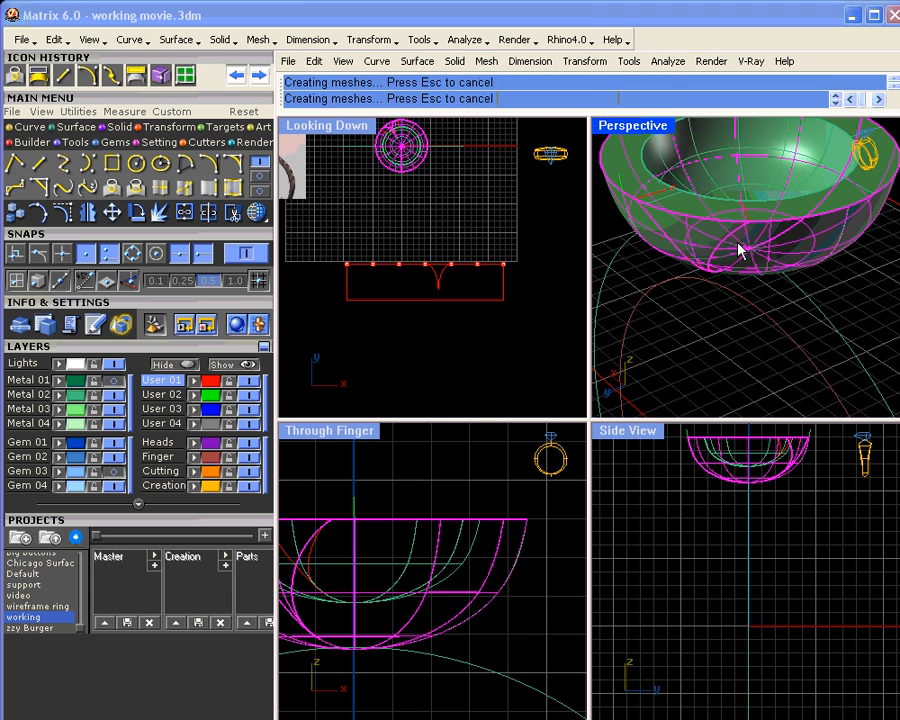
pyautogui.moveTo(738, 250)
pyautogui.mouseDown(button='right')
pyautogui.moveTo(706, 240)
pyautogui.moveTo(722, 236)
pyautogui.moveTo(739, 183)
pyautogui.moveTo(737, 243)
pyautogui.mouseUp(button='right')
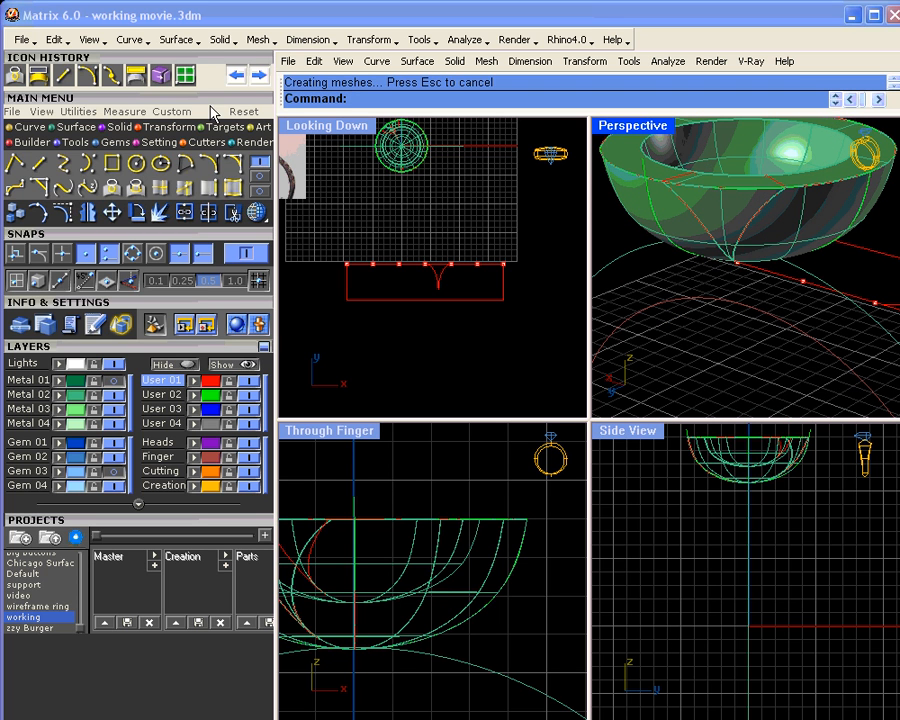
pyautogui.click(236, 76)
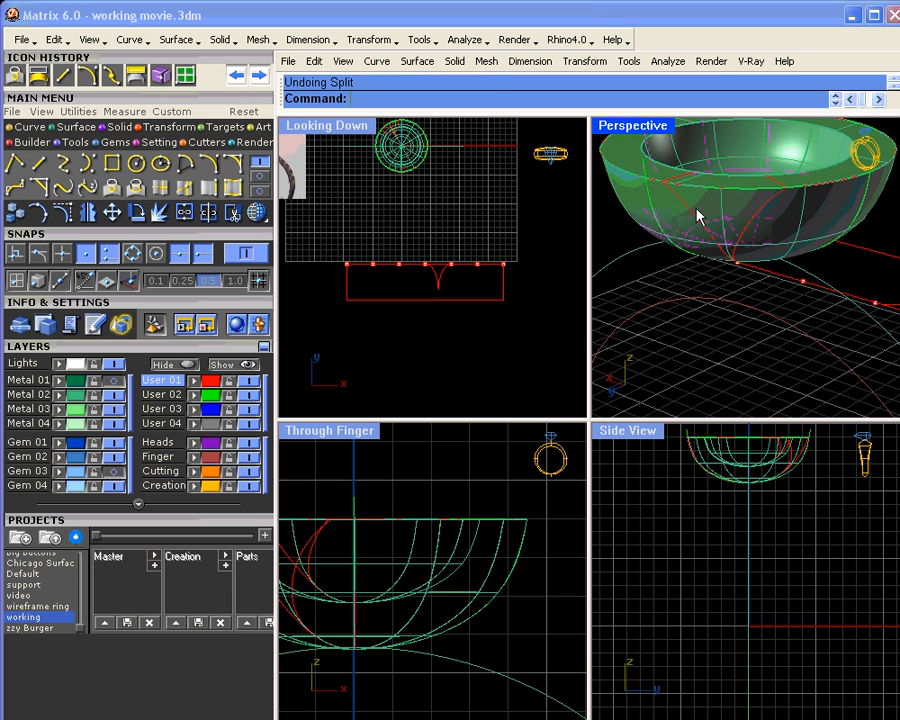
pyautogui.moveTo(697, 211); pyautogui.dragTo(676, 240, button='right')
pyautogui.scroll(3, 676, 240)
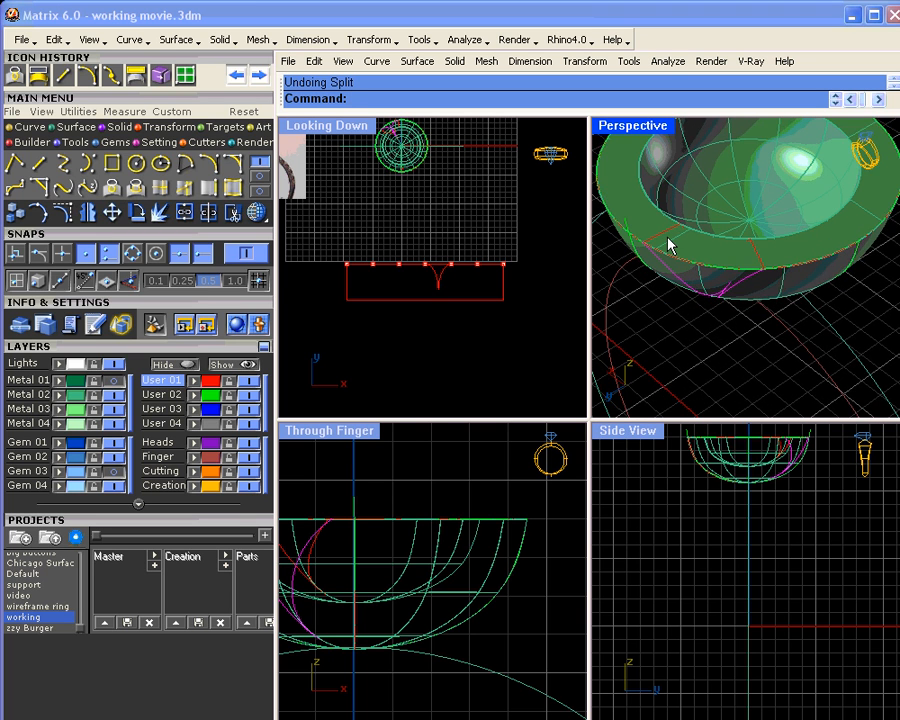
pyautogui.click(668, 238)
pyautogui.click(715, 277)
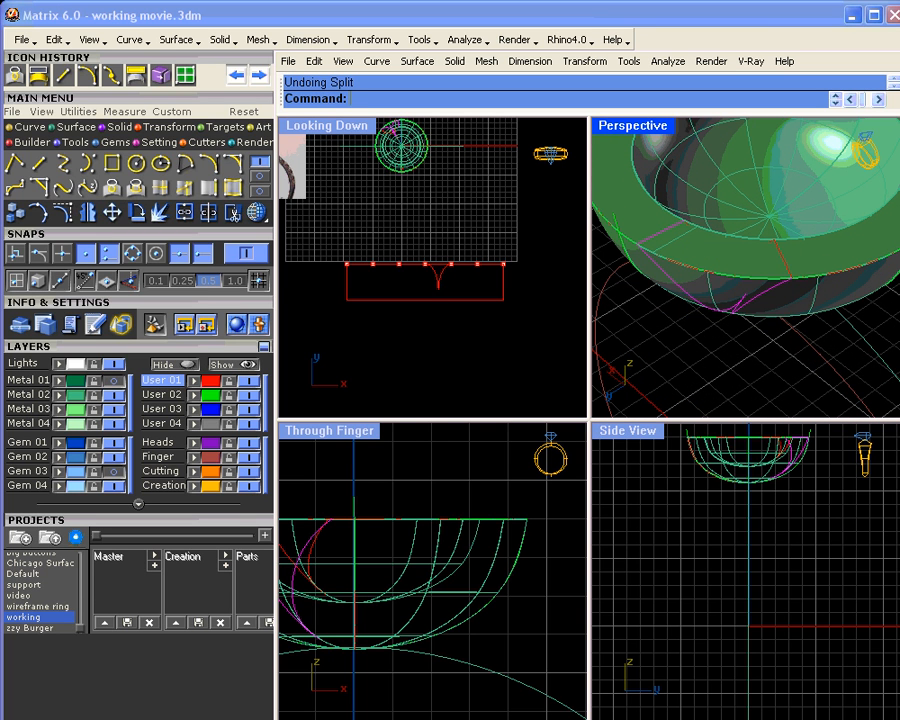
pyautogui.click(781, 266)
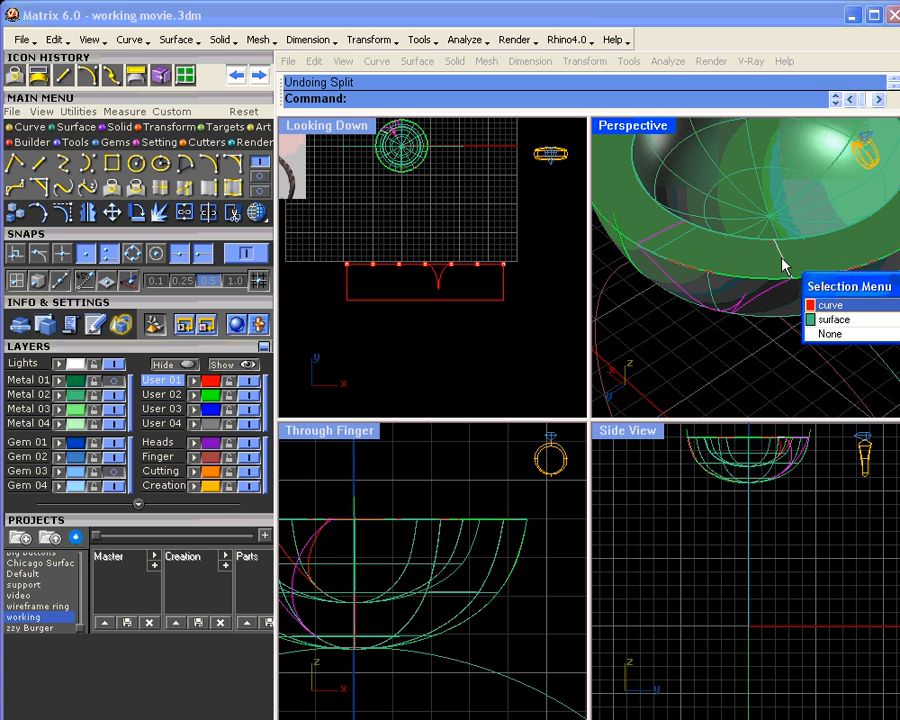
pyautogui.click(816, 306)
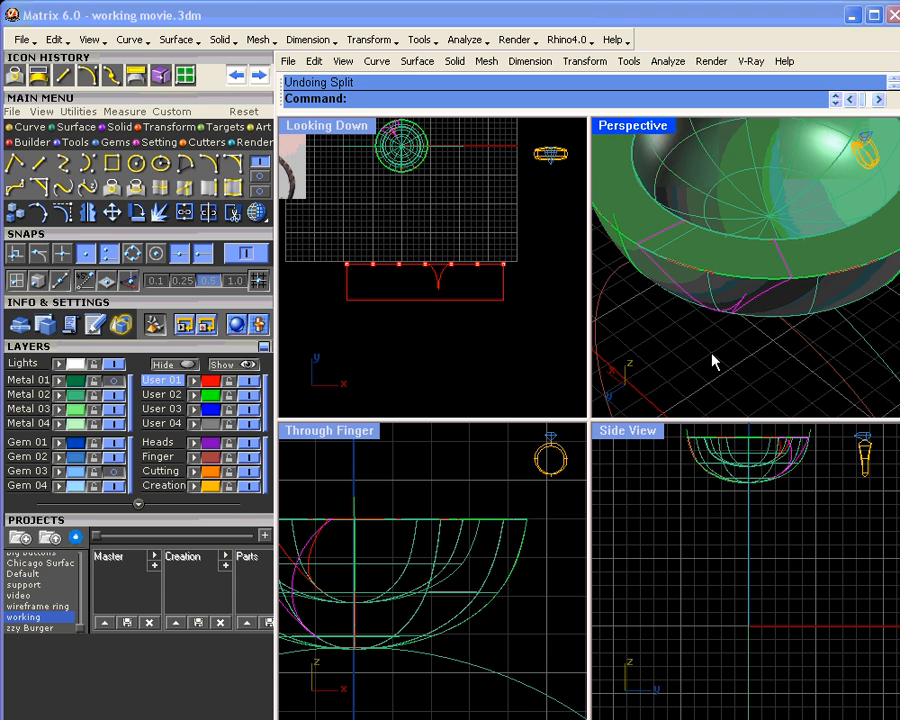
pyautogui.moveTo(712, 362); pyautogui.dragTo(697, 316, button='right')
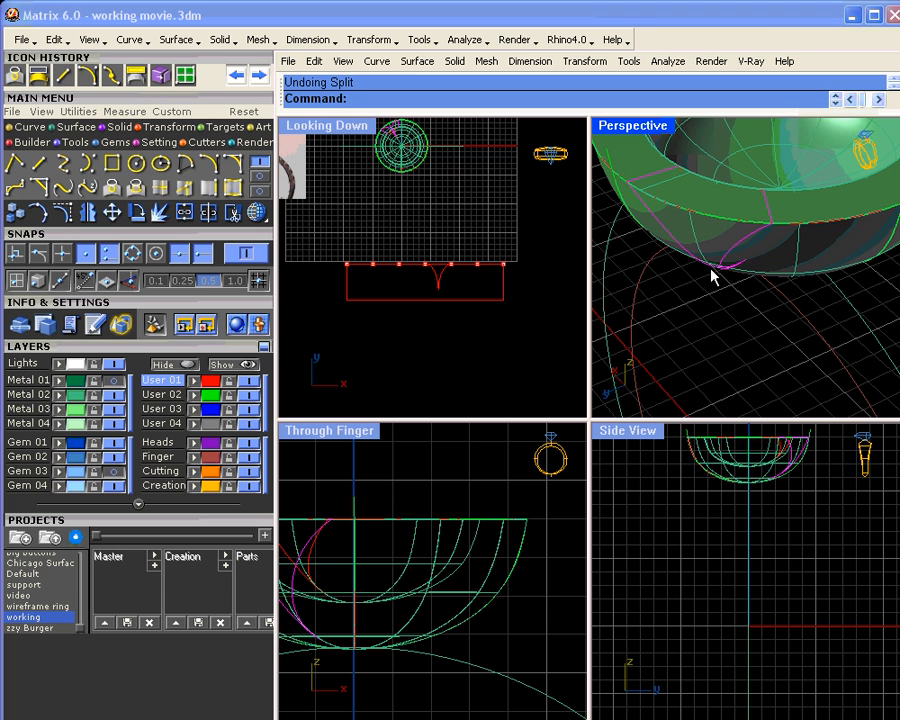
pyautogui.moveTo(713, 265)
pyautogui.mouseDown(button='right')
pyautogui.moveTo(735, 279)
pyautogui.moveTo(689, 255)
pyautogui.moveTo(689, 245)
pyautogui.moveTo(708, 262)
pyautogui.mouseUp(button='right')
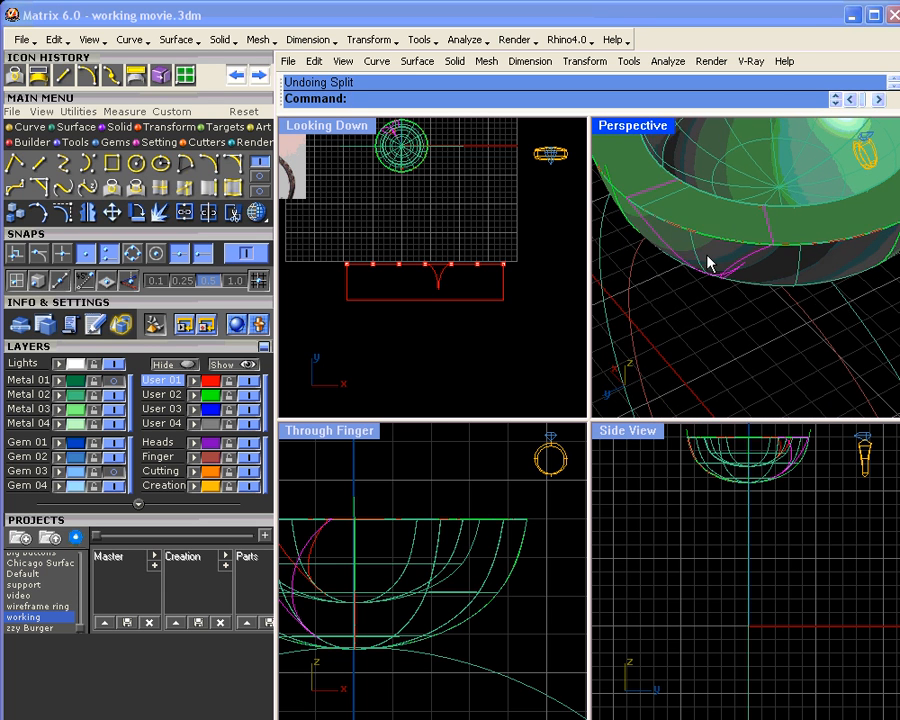
pyautogui.moveTo(729, 325); pyautogui.dragTo(689, 225, button='right')
pyautogui.click(752, 236)
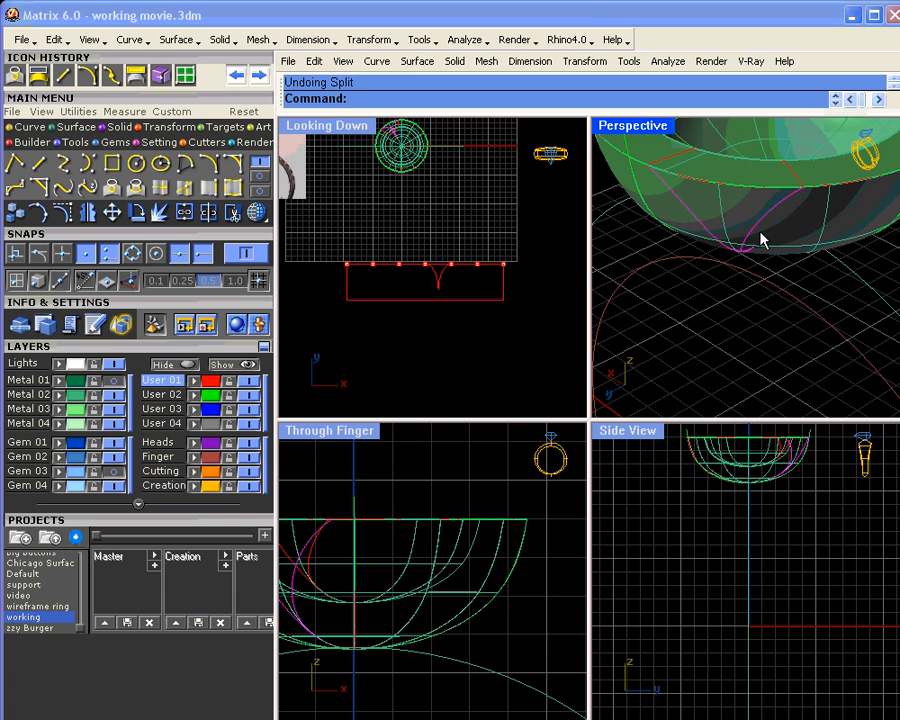
pyautogui.moveTo(740, 247); pyautogui.dragTo(691, 317, button='right')
pyautogui.moveTo(709, 261); pyautogui.dragTo(716, 321, button='right')
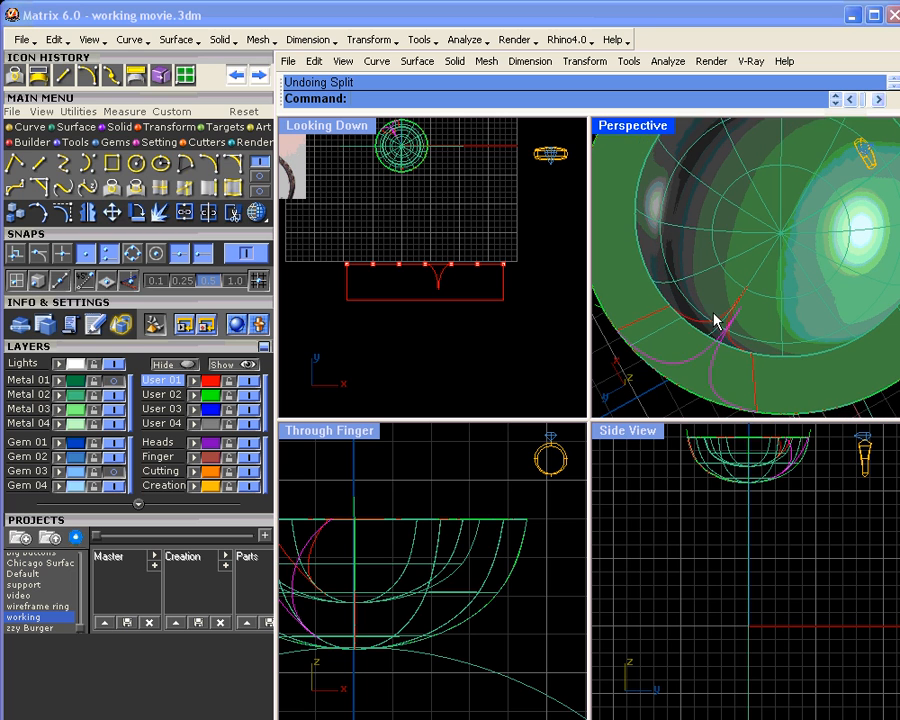
pyautogui.click(700, 328)
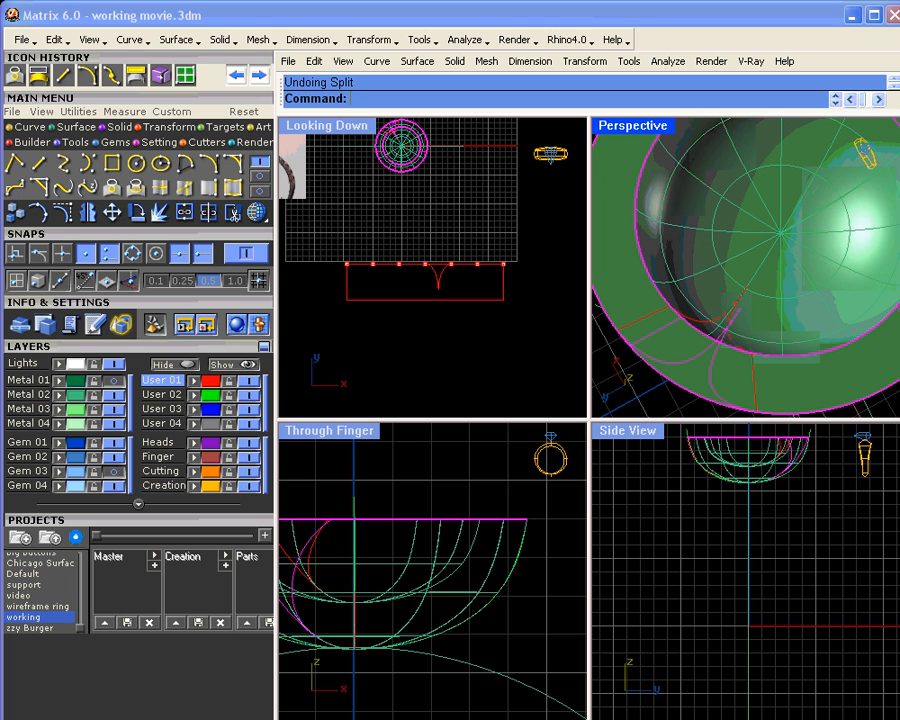
pyautogui.click(693, 322)
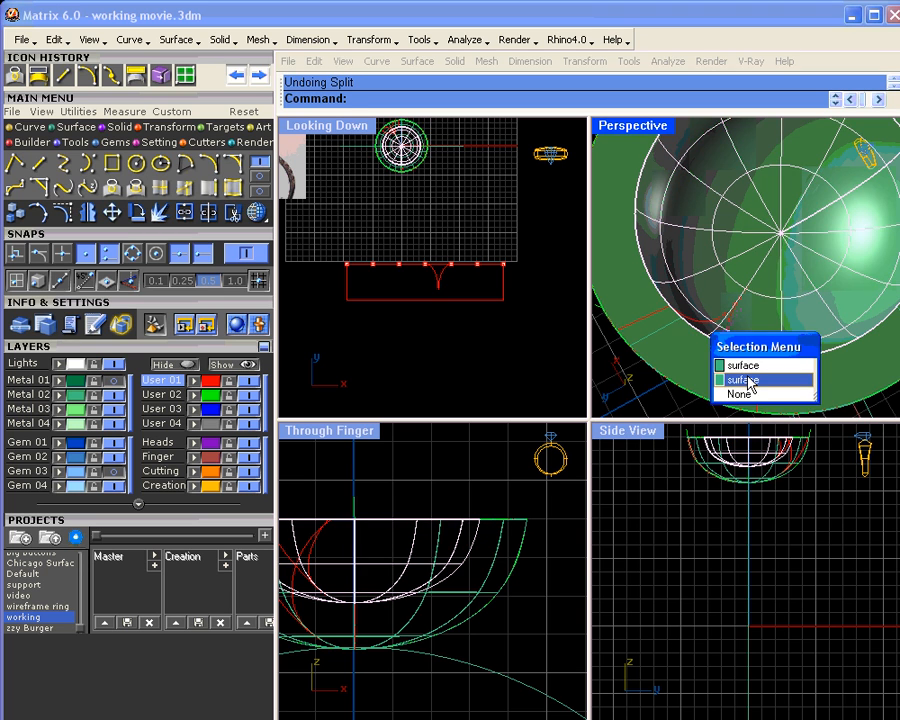
pyautogui.click(669, 430)
pyautogui.scroll(9, 719, 331)
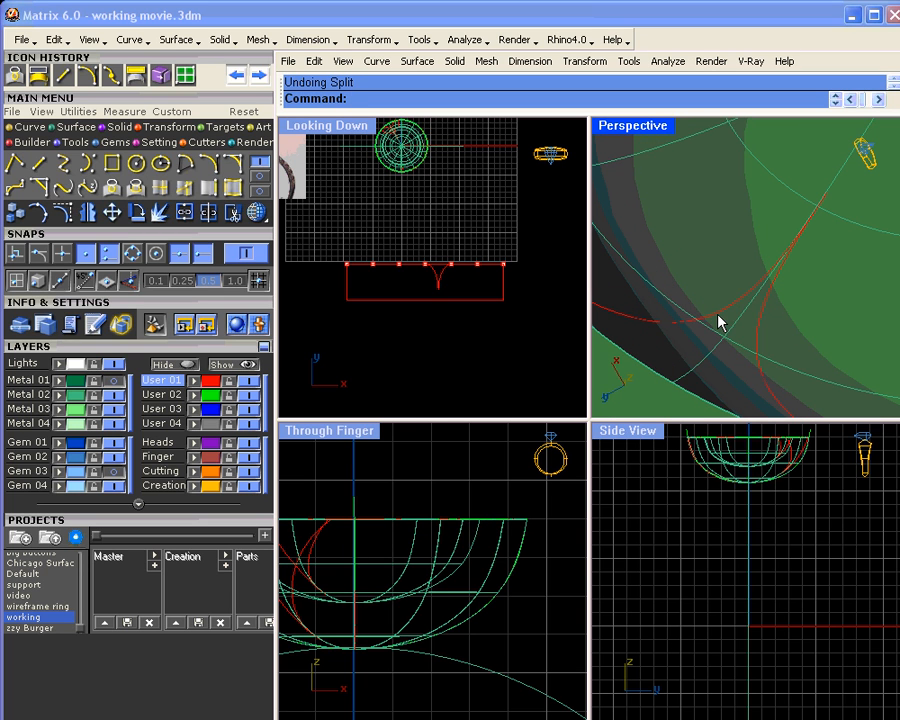
# Polar-array the inner and outer V curves and their two connecting lines around the origin as 6 items over 360 degrees
pyautogui.click(719, 321)
pyautogui.click(768, 360)
pyautogui.scroll(-3, 768, 360)
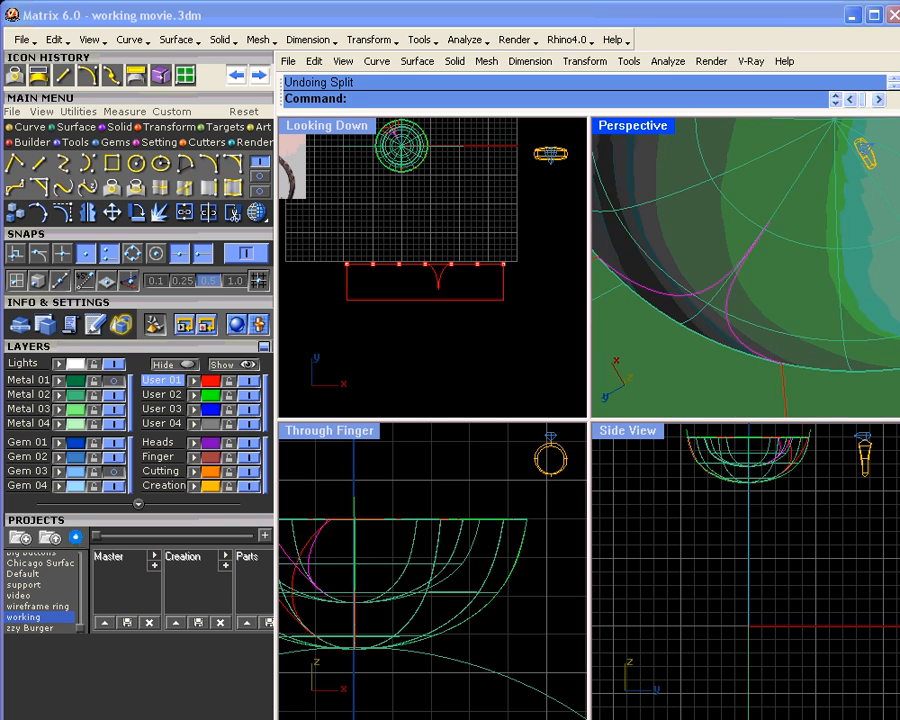
pyautogui.scroll(-6, 684, 303)
pyautogui.moveTo(680, 343); pyautogui.dragTo(657, 217, button='right')
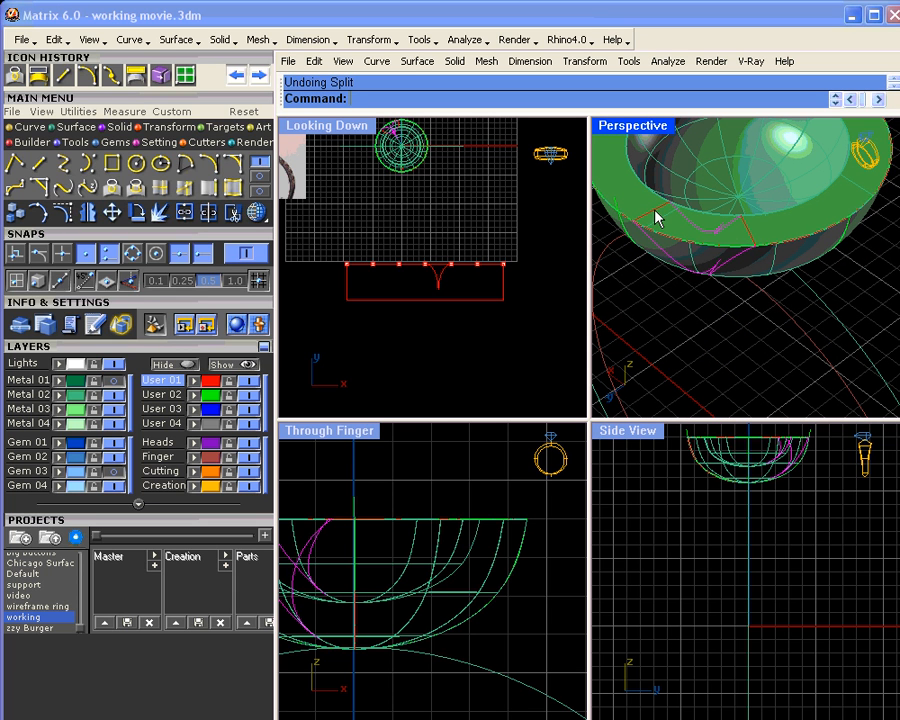
pyautogui.click(657, 217)
pyautogui.click(716, 258)
pyautogui.click(752, 240)
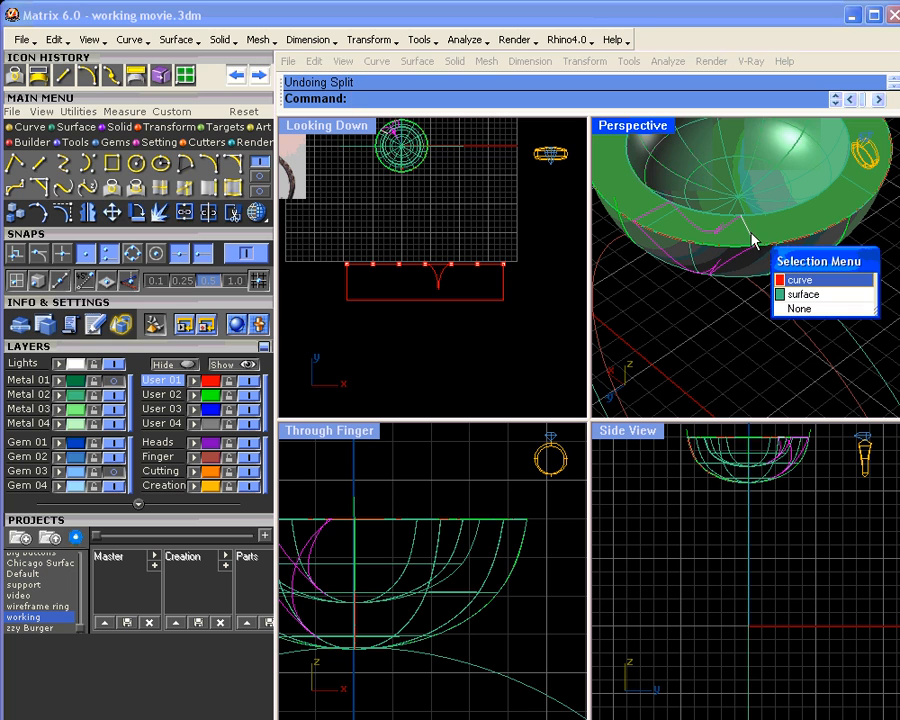
pyautogui.click(784, 281)
pyautogui.scroll(-2, 419, 197)
pyautogui.moveTo(419, 198); pyautogui.dragTo(441, 287, button='right')
pyautogui.click(155, 127)
pyautogui.click(209, 186)
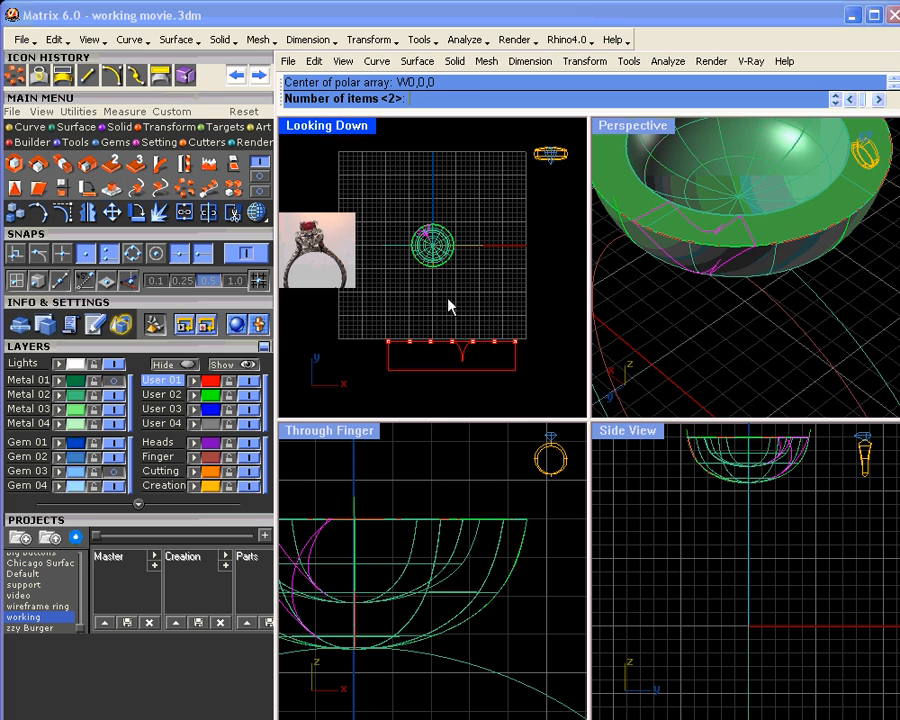
pyautogui.write('6')
pyautogui.press('Return')
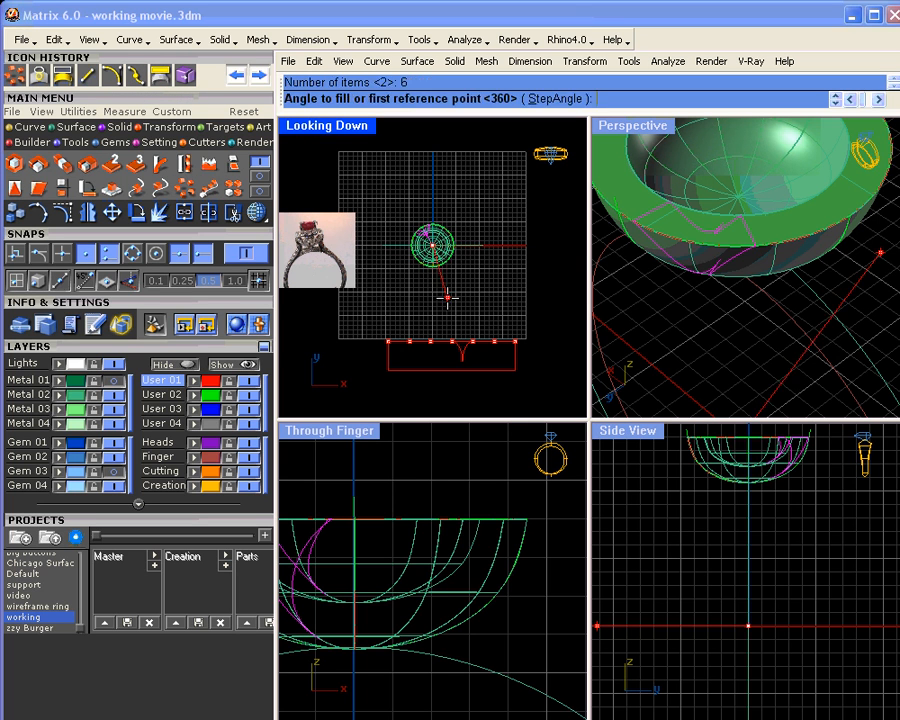
pyautogui.press('Return')
# Maximize the Perspective view and examine the arrayed curves on the bowl's outer and rim surfaces
pyautogui.moveTo(800, 300); pyautogui.dragTo(782, 297, button='right')
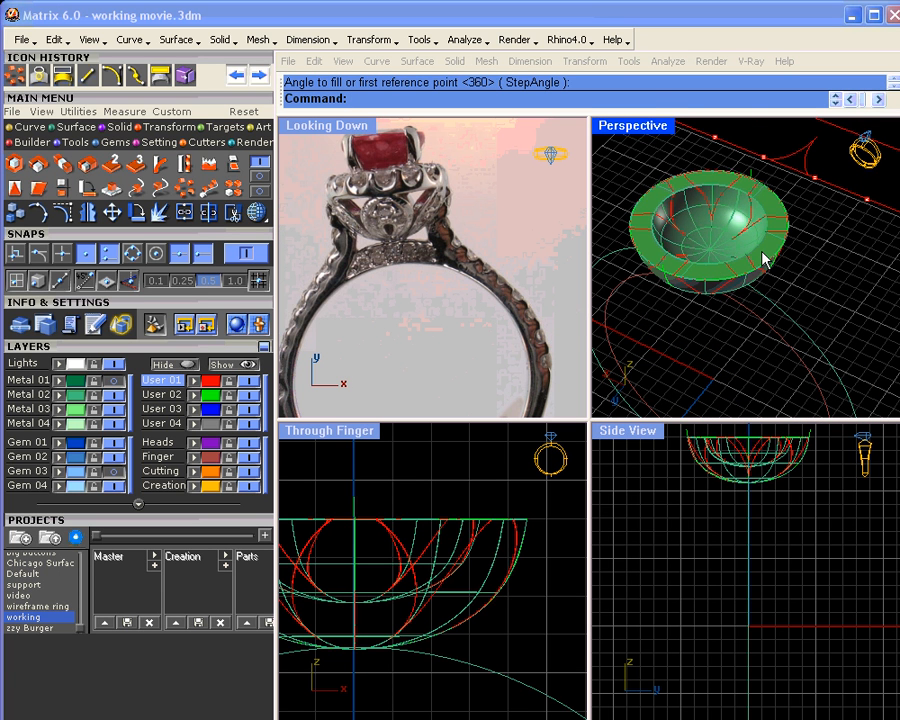
pyautogui.doubleClick(657, 131)
pyautogui.moveTo(571, 408); pyautogui.dragTo(566, 341, button='right')
pyautogui.click(566, 345)
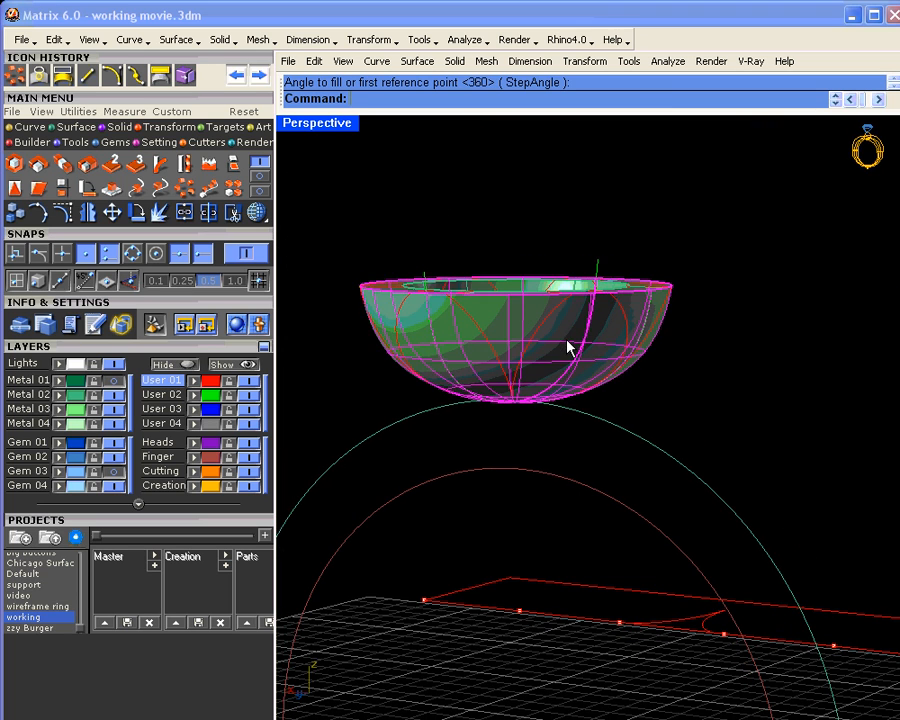
pyautogui.click(562, 255)
pyautogui.moveTo(562, 255); pyautogui.dragTo(524, 247, button='right')
pyautogui.click(524, 247)
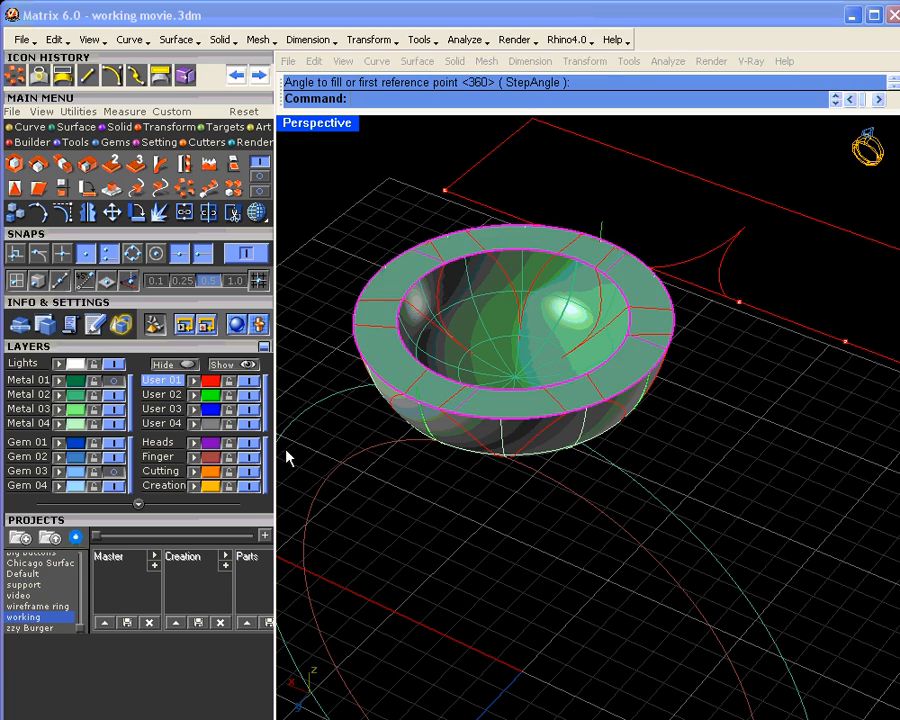
pyautogui.press('Delete')
# Split the outer bowl surface using the arrayed outer V curves lying on it as cutting objects
pyautogui.moveTo(761, 440); pyautogui.dragTo(671, 374, button='right')
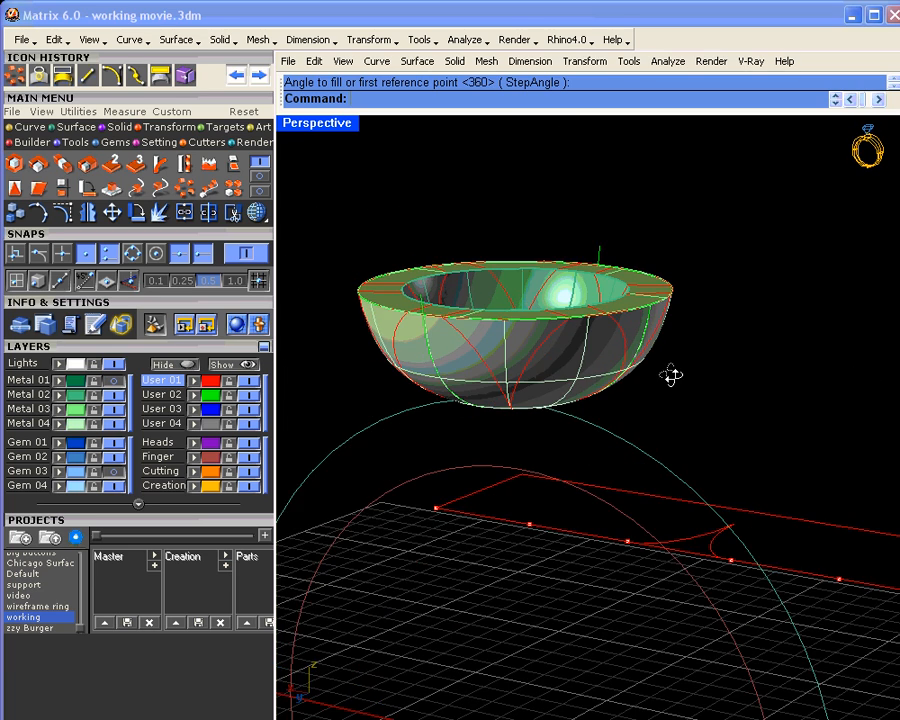
pyautogui.scroll(5, 514, 374)
pyautogui.click(480, 333)
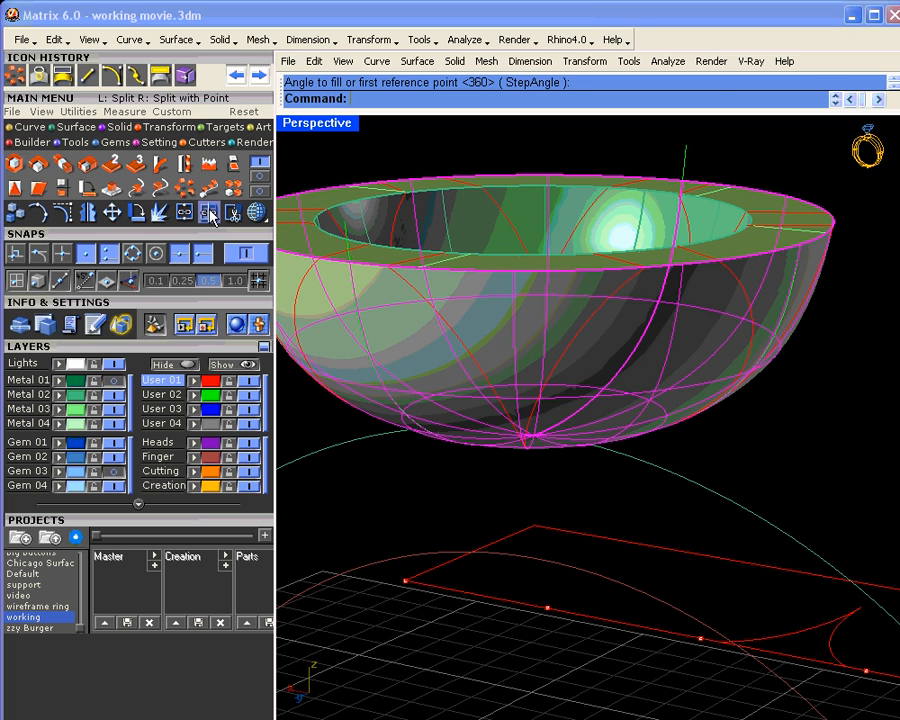
pyautogui.click(208, 212)
pyautogui.click(461, 340)
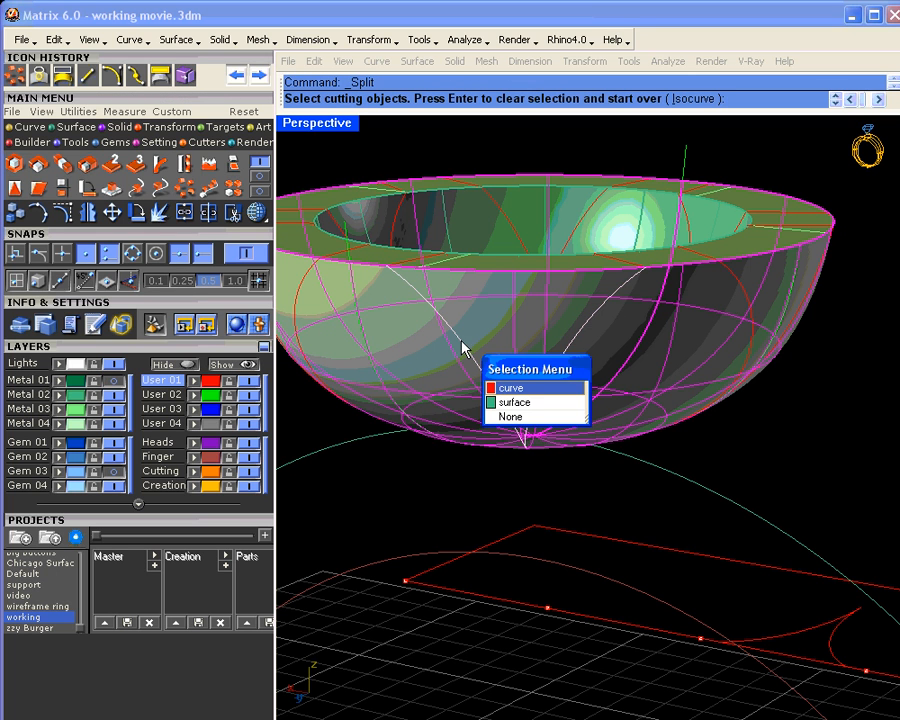
pyautogui.click(528, 394)
pyautogui.click(741, 288)
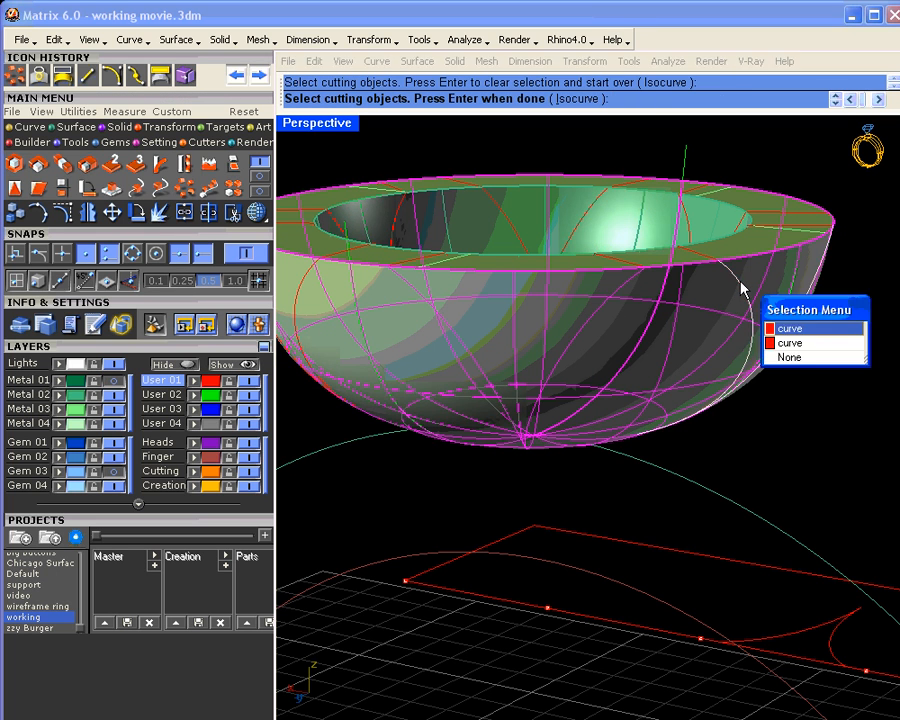
pyautogui.click(781, 329)
pyautogui.moveTo(780, 330); pyautogui.dragTo(885, 350, button='right')
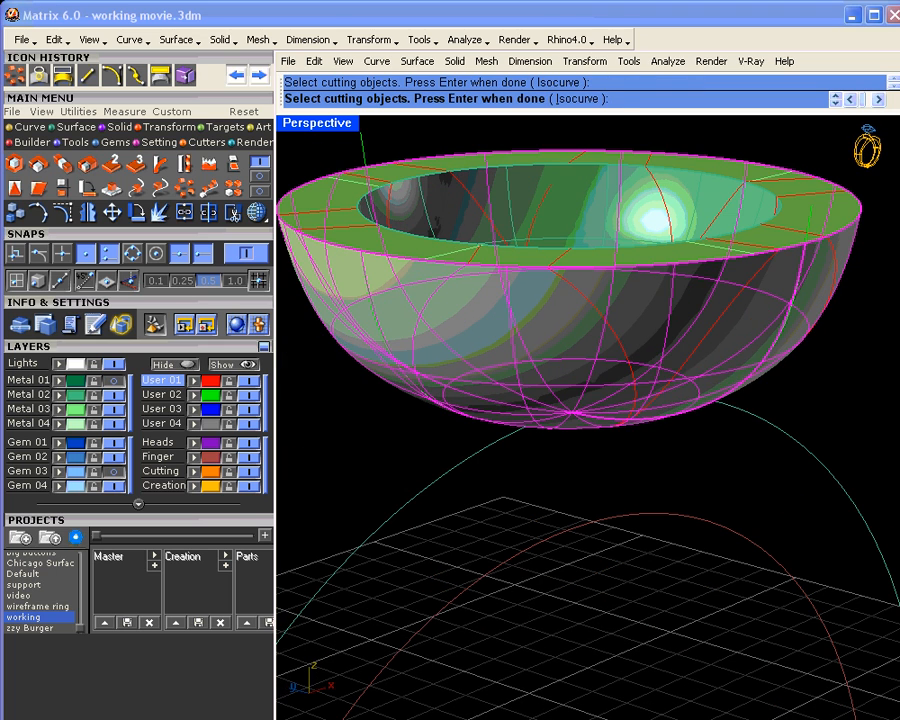
pyautogui.click(620, 346)
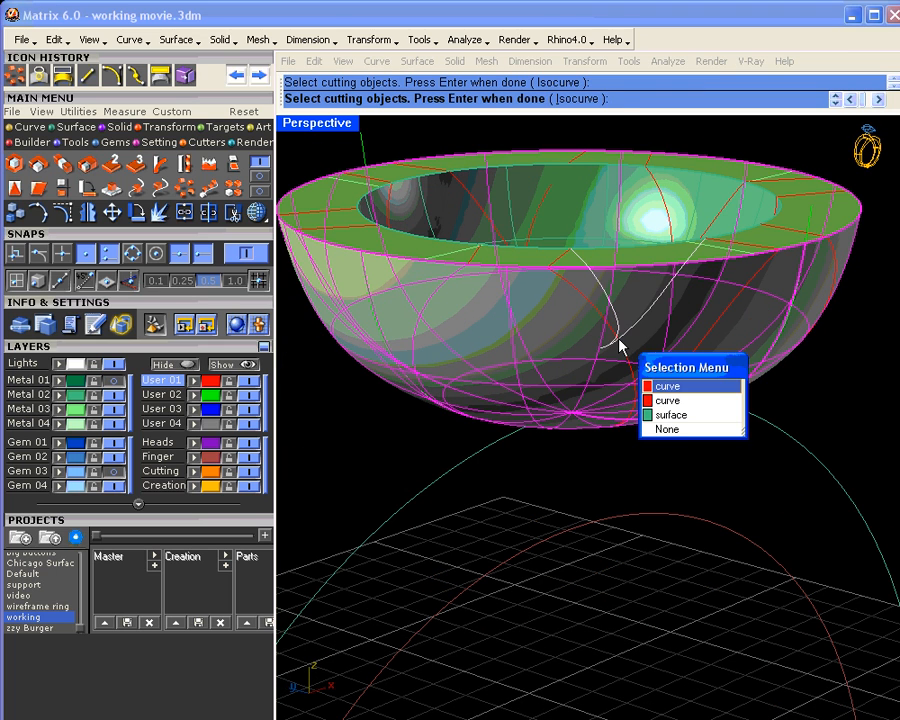
pyautogui.click(666, 401)
pyautogui.moveTo(716, 387); pyautogui.dragTo(625, 374, button='right')
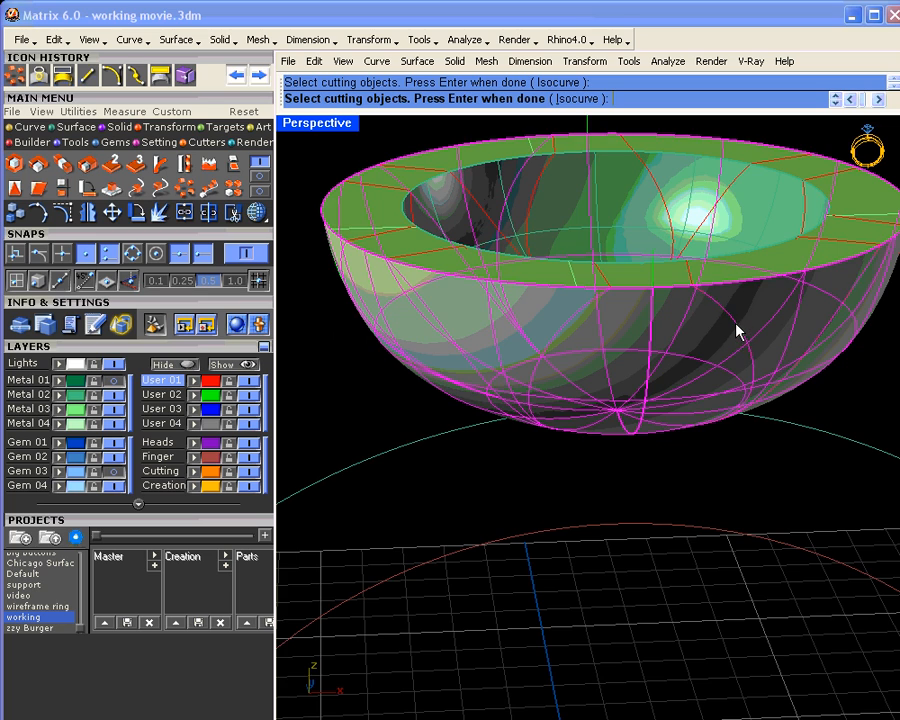
pyautogui.moveTo(738, 330); pyautogui.dragTo(627, 410, button='right')
pyautogui.click(629, 372)
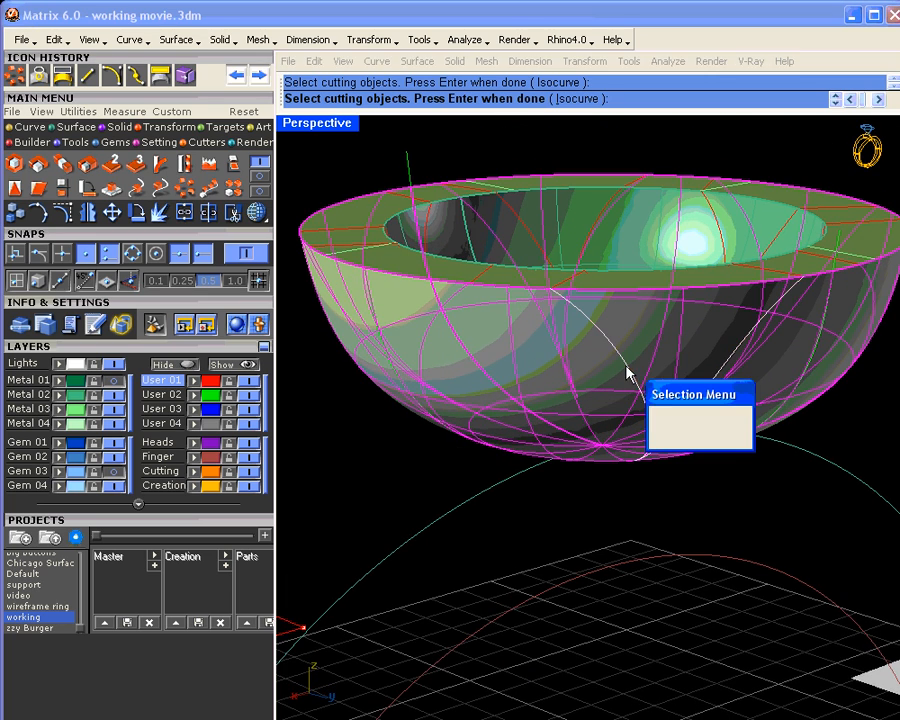
pyautogui.click(669, 413)
pyautogui.moveTo(669, 418); pyautogui.dragTo(625, 517, button='right')
pyautogui.rightClick(657, 472)
pyautogui.click(640, 518)
# Delete three of the pieces split from the outer bowl surface
pyautogui.click(586, 362)
pyautogui.press('Delete')
pyautogui.moveTo(629, 366); pyautogui.dragTo(713, 388, button='right')
pyautogui.moveTo(763, 428)
pyautogui.mouseDown(button='right')
pyautogui.moveTo(617, 426)
pyautogui.moveTo(667, 412)
pyautogui.moveTo(759, 428)
pyautogui.moveTo(600, 437)
pyautogui.moveTo(554, 452)
pyautogui.moveTo(643, 402)
pyautogui.moveTo(518, 426)
pyautogui.moveTo(727, 412)
pyautogui.moveTo(577, 394)
pyautogui.moveTo(759, 428)
pyautogui.mouseUp(button='right')
pyautogui.click(600, 432)
pyautogui.press('Delete')
pyautogui.click(584, 395)
pyautogui.press('Delete')
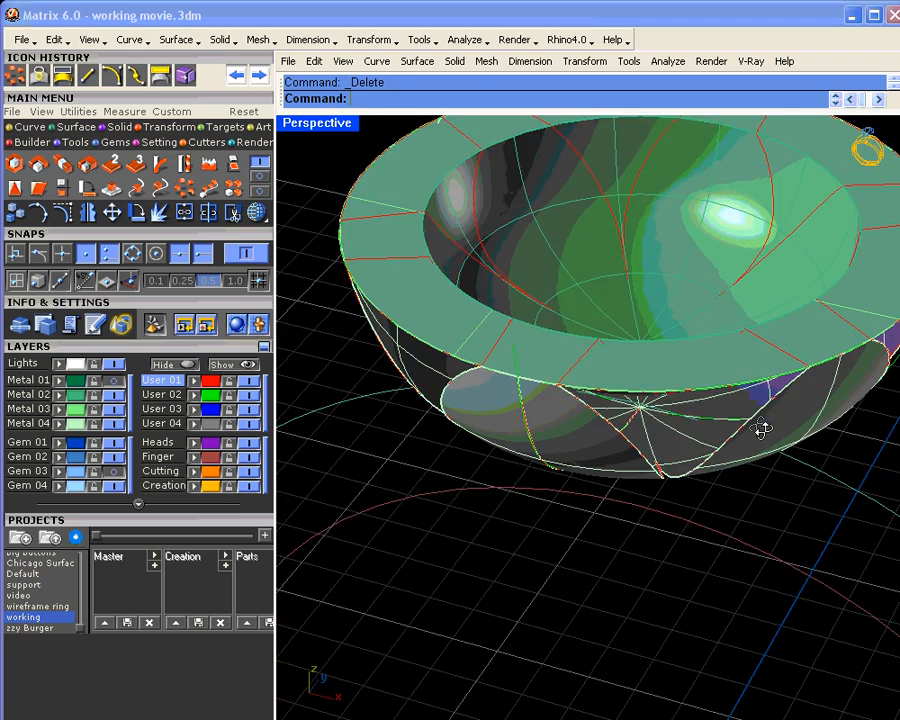
# Split the inner bowl surface using the red petal outline curves lying on it as cutting objects
pyautogui.click(615, 277)
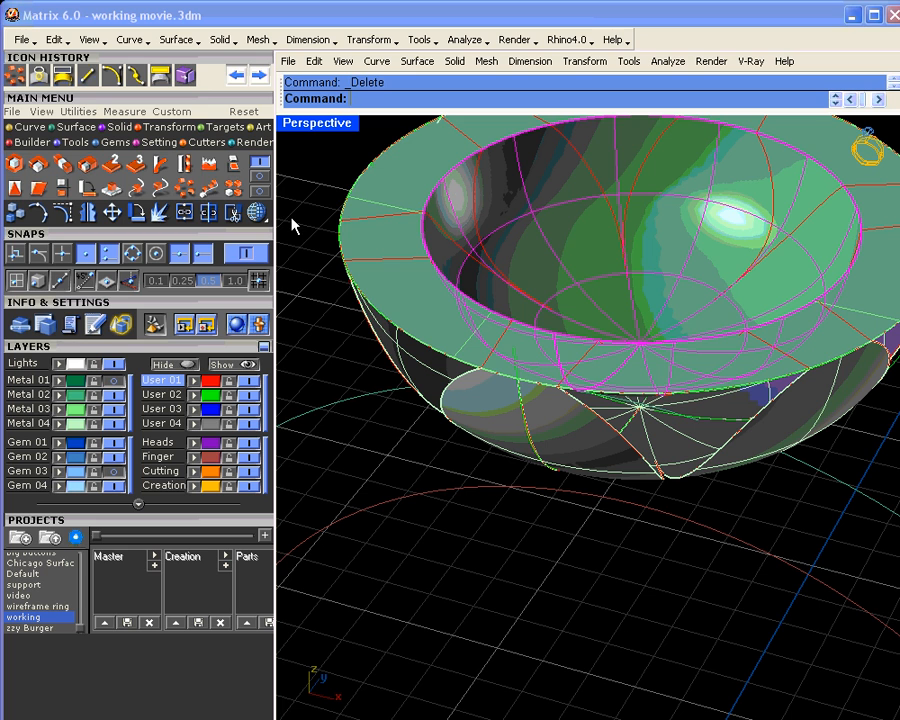
pyautogui.click(208, 214)
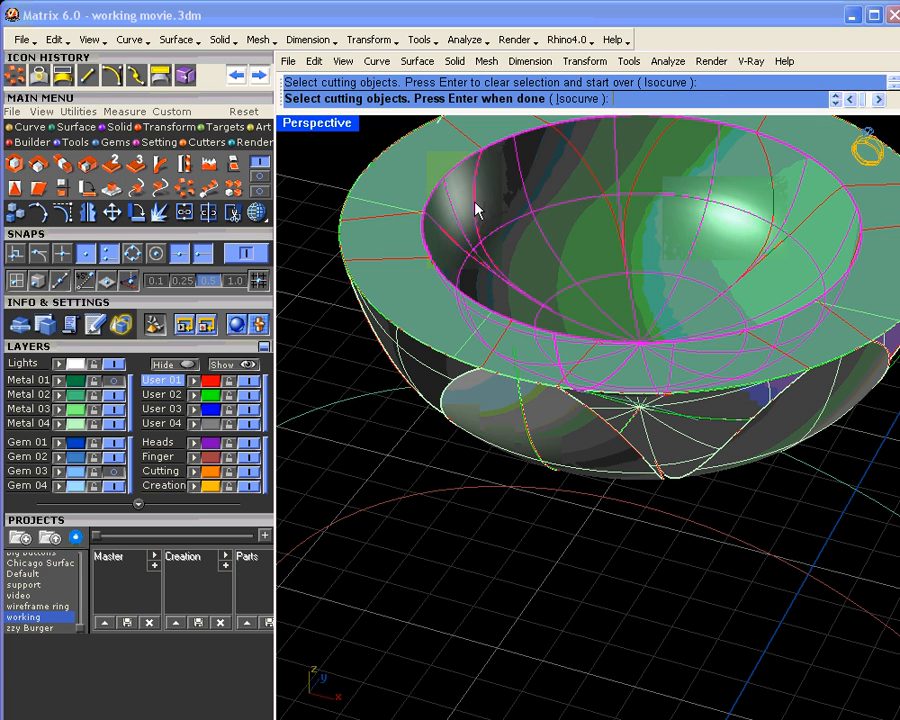
pyautogui.click(589, 168)
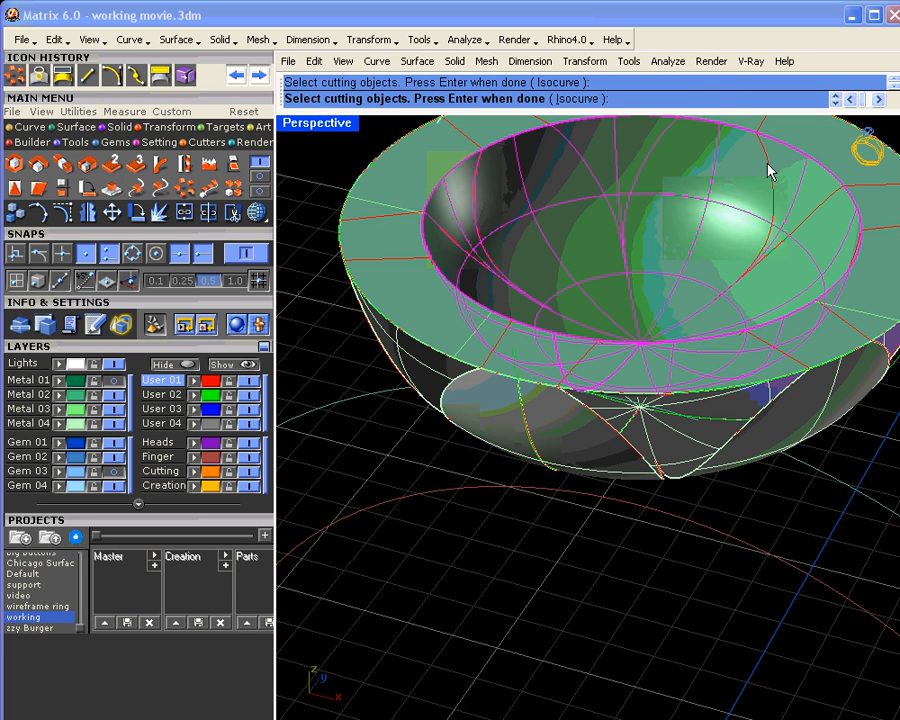
pyautogui.moveTo(771, 169); pyautogui.dragTo(850, 450, button='right')
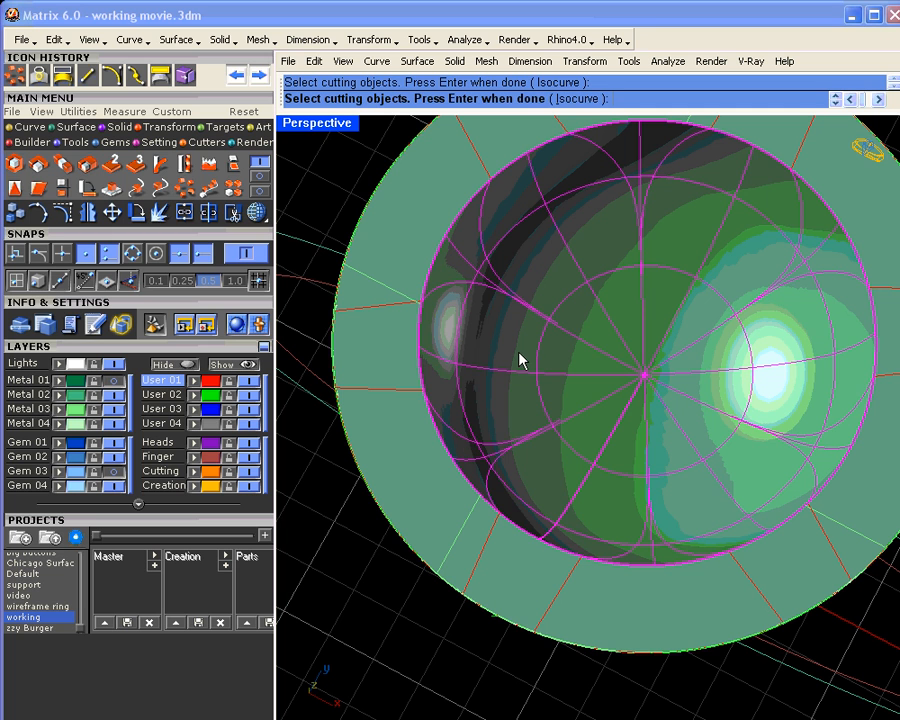
pyautogui.press('Return')
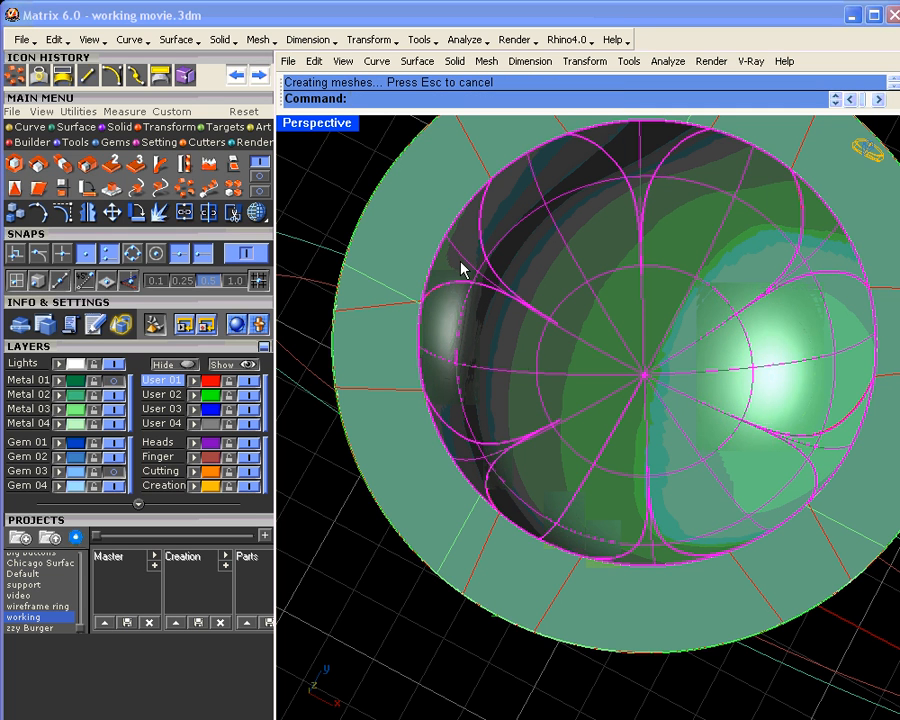
# Delete the wedge-shaped pieces between the petals from the split inner bowl surface
pyautogui.click(448, 275)
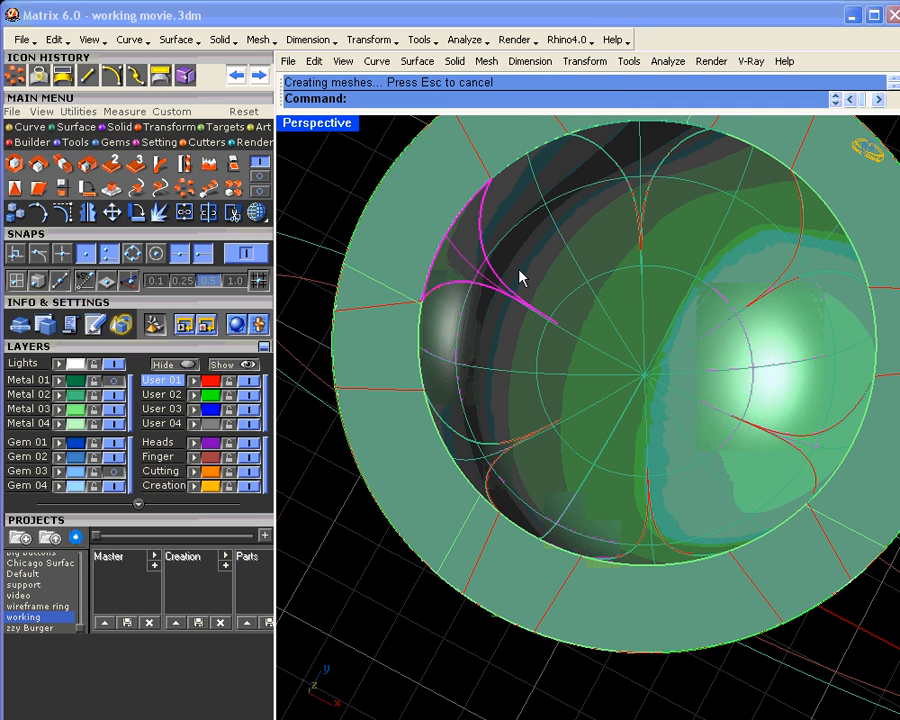
pyautogui.press('Delete')
pyautogui.click(622, 156)
pyautogui.press('Delete')
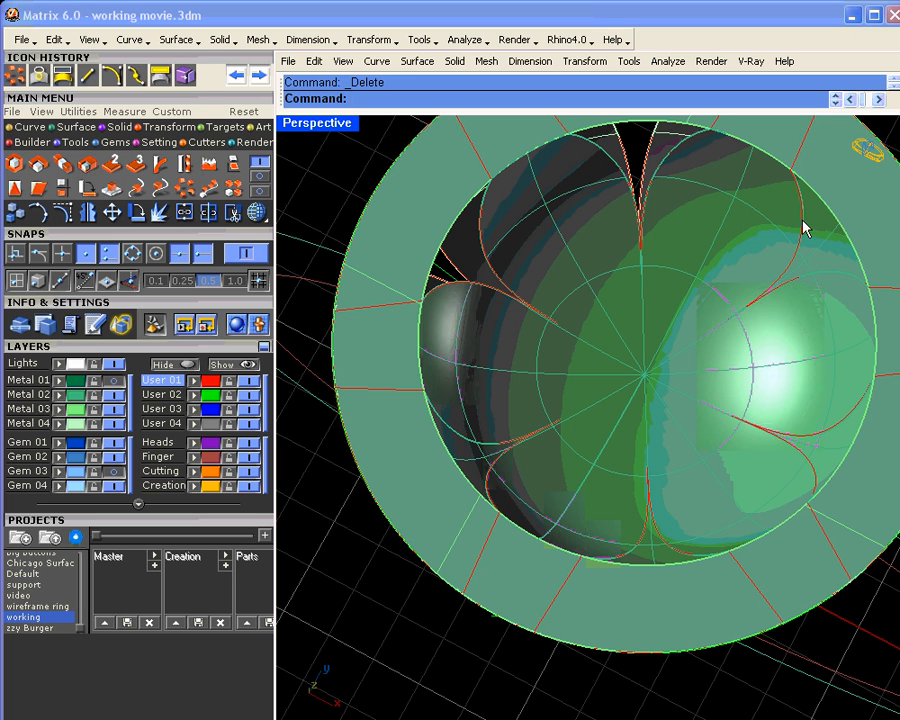
pyautogui.click(826, 458)
pyautogui.press('Delete')
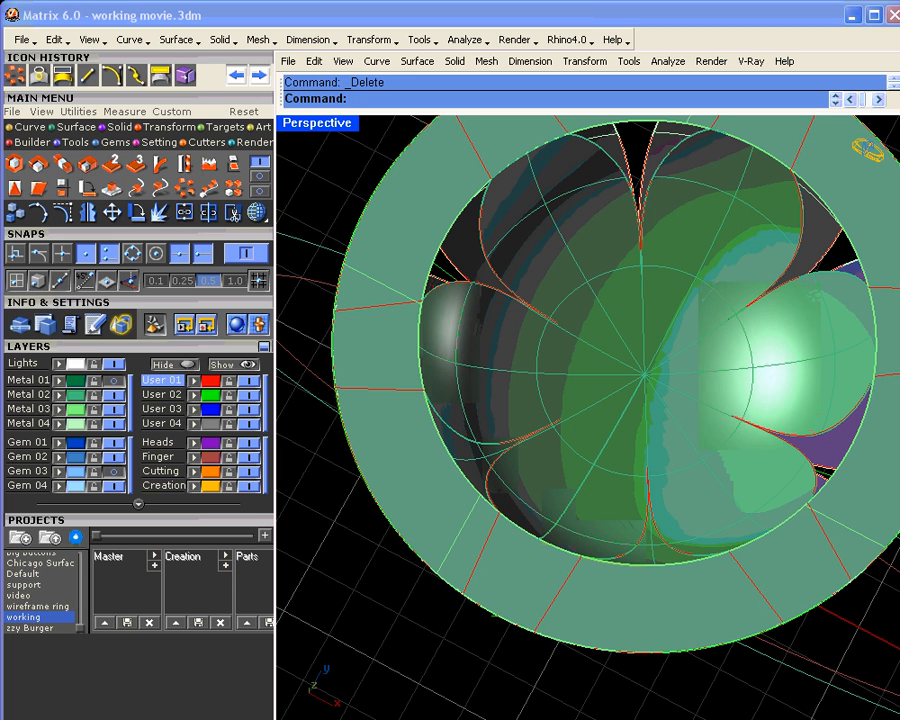
pyautogui.click(659, 553)
pyautogui.press('Delete')
# Start a two-rail sweep with the outer and inner V-shaped curves of one petal gap as rails
pyautogui.moveTo(551, 495)
pyautogui.mouseDown(button='right')
pyautogui.moveTo(573, 470)
pyautogui.moveTo(335, 381)
pyautogui.moveTo(569, 354)
pyautogui.moveTo(430, 368)
pyautogui.moveTo(410, 335)
pyautogui.moveTo(470, 318)
pyautogui.moveTo(591, 380)
pyautogui.moveTo(502, 338)
pyautogui.moveTo(500, 345)
pyautogui.moveTo(538, 315)
pyautogui.mouseUp(button='right')
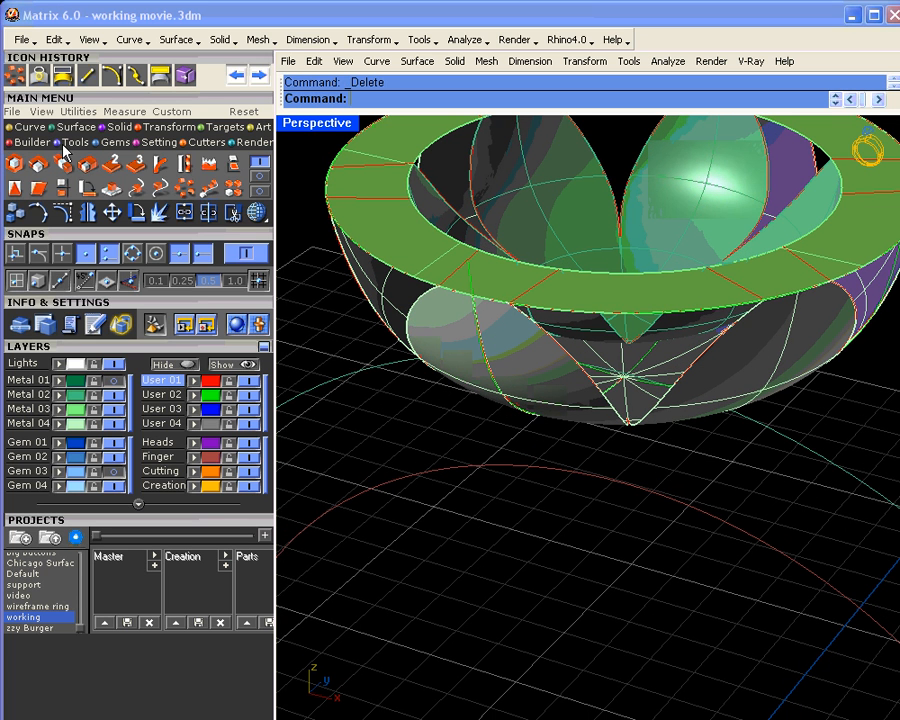
pyautogui.click(68, 127)
pyautogui.click(60, 164)
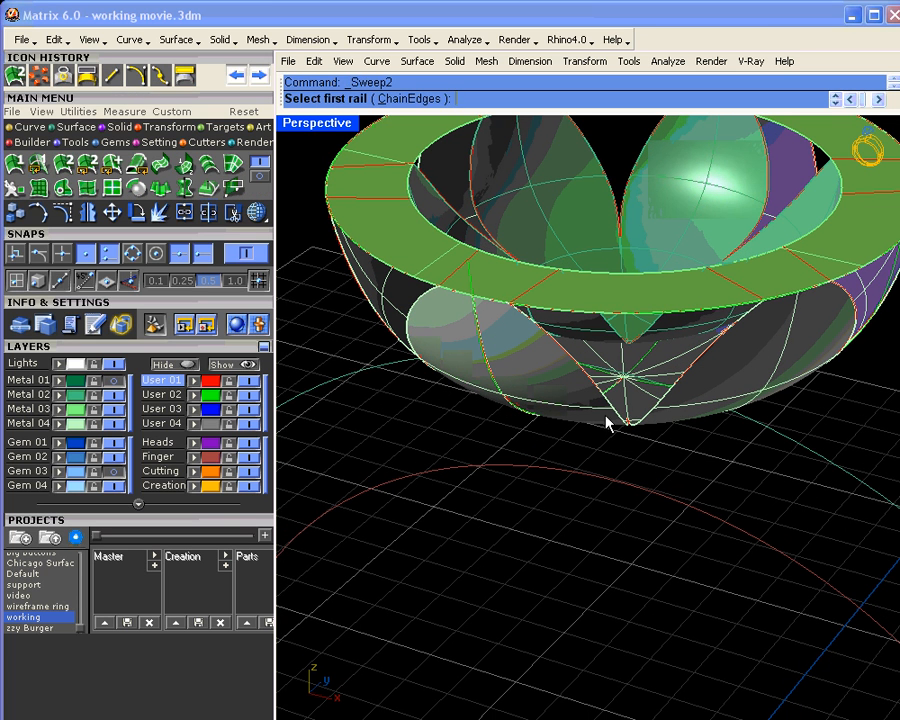
pyautogui.click(577, 368)
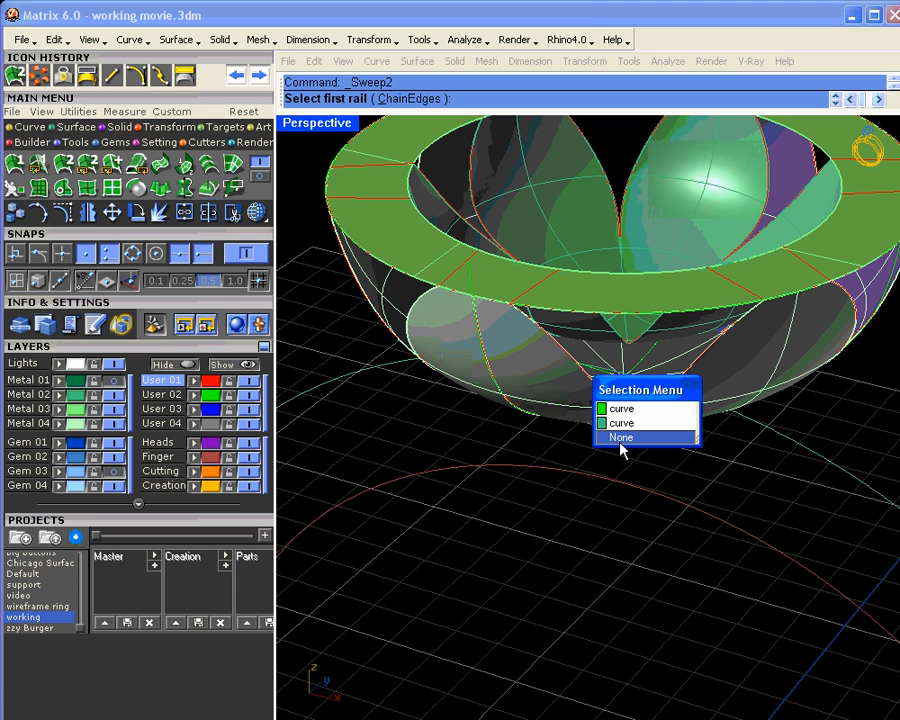
pyautogui.click(622, 438)
pyautogui.click(587, 376)
pyautogui.click(620, 415)
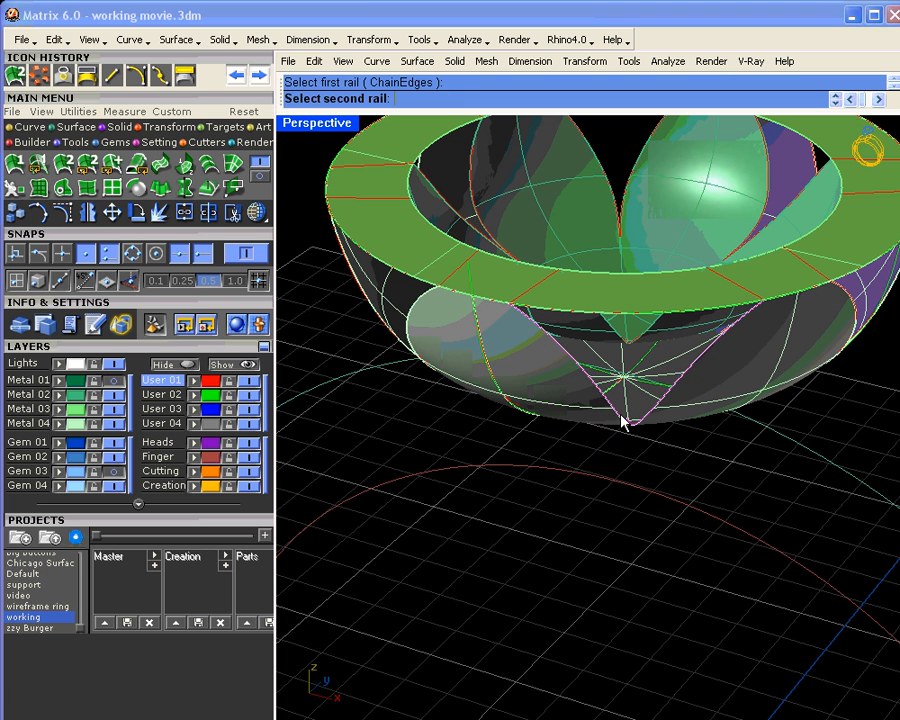
pyautogui.moveTo(599, 356); pyautogui.dragTo(599, 283, button='right')
pyautogui.click(603, 266)
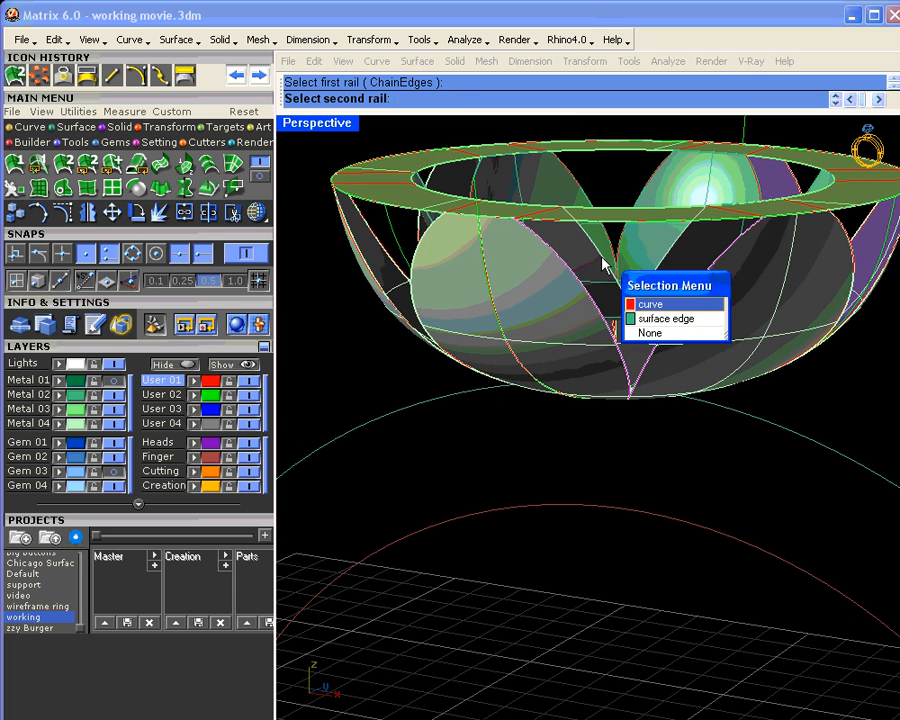
pyautogui.click(645, 302)
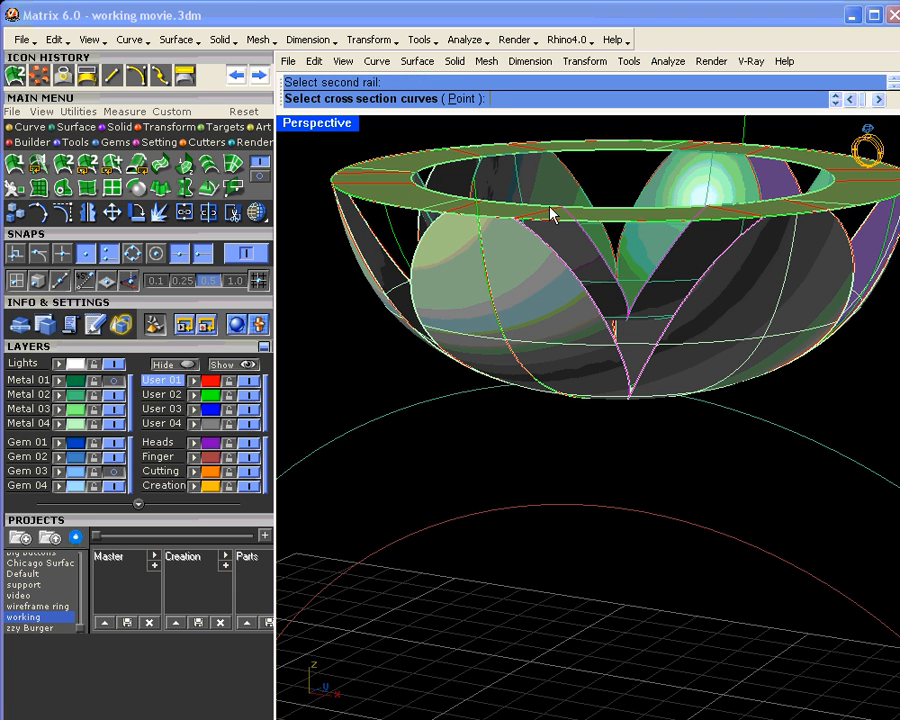
# Finish the two-rail sweep using the two short rim lines beside the gap as cross sections, unsimplified with Maintain height on
pyautogui.click(551, 213)
pyautogui.click(595, 282)
pyautogui.moveTo(595, 282); pyautogui.dragTo(534, 358, button='right')
pyautogui.click(533, 352)
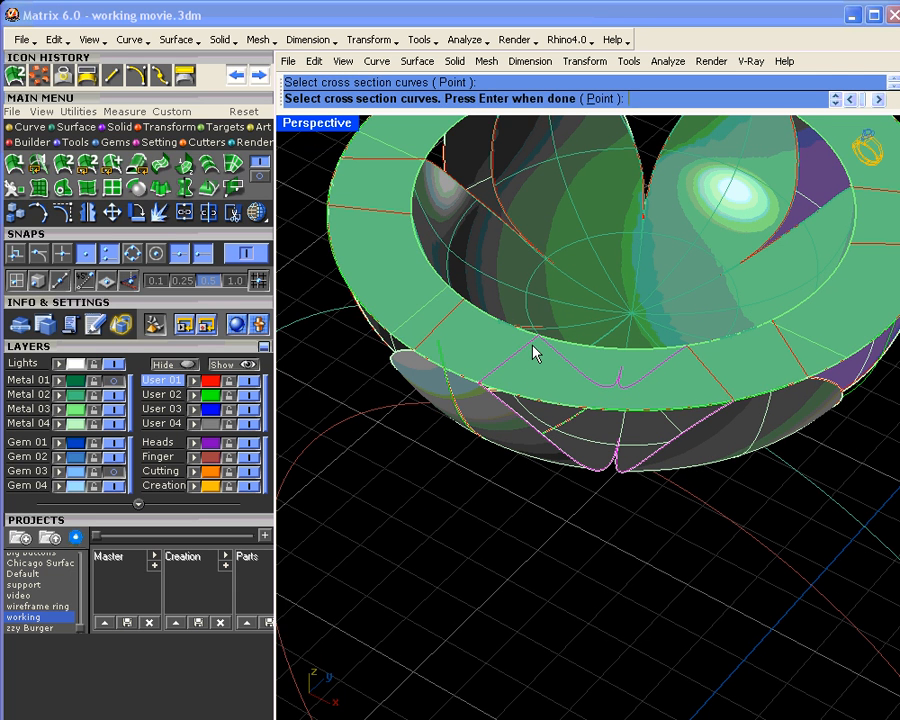
pyautogui.click(695, 355)
pyautogui.rightClick(709, 390)
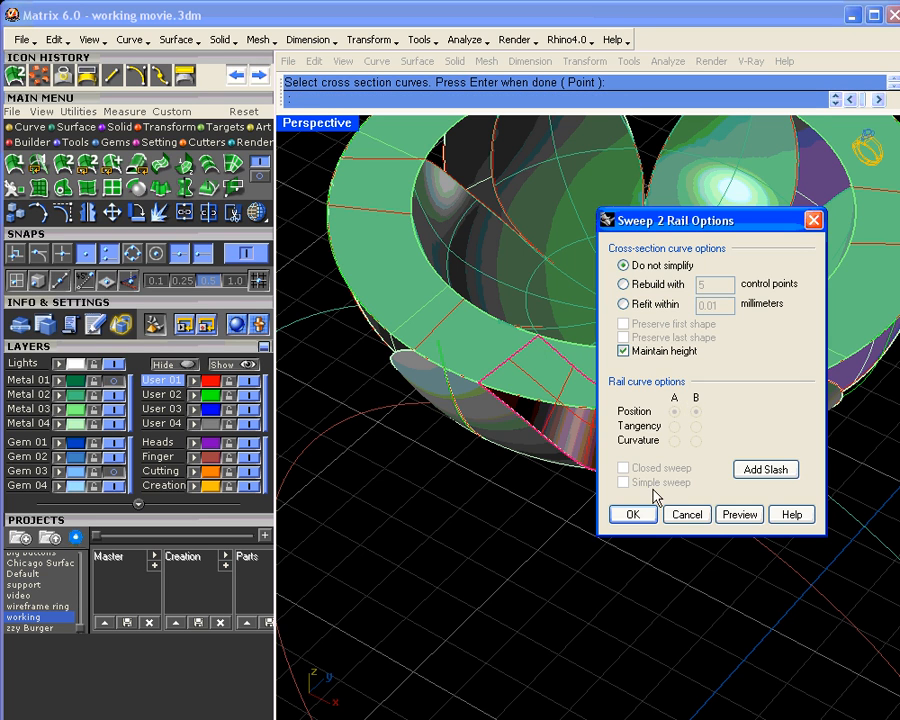
pyautogui.click(645, 515)
# Delete the circular curve running along the outer edge of the flat rim
pyautogui.moveTo(609, 504); pyautogui.dragTo(642, 375, button='right')
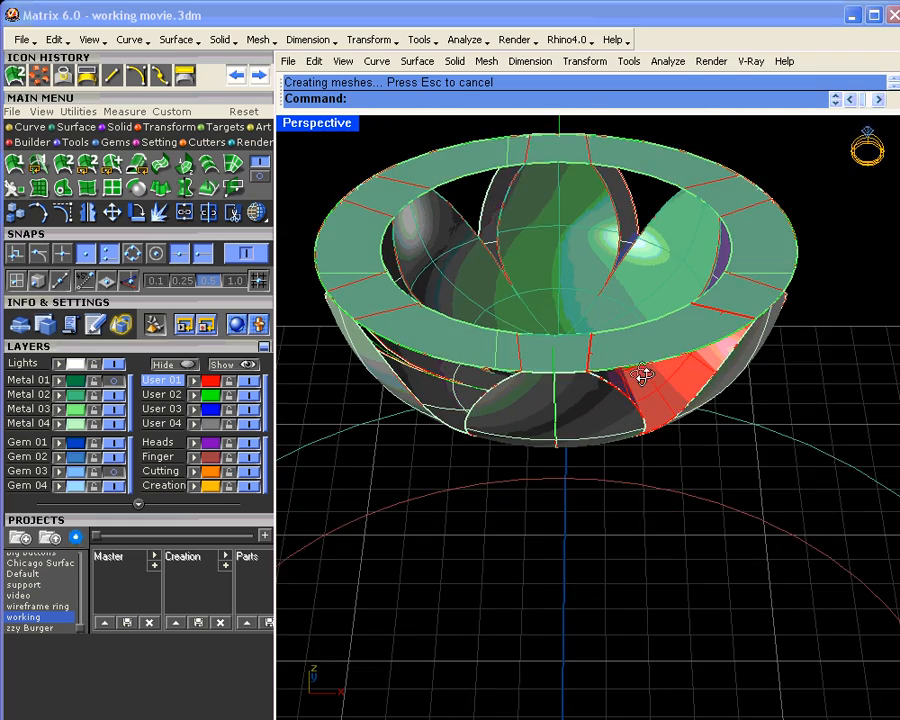
pyautogui.click(704, 400)
pyautogui.click(704, 401)
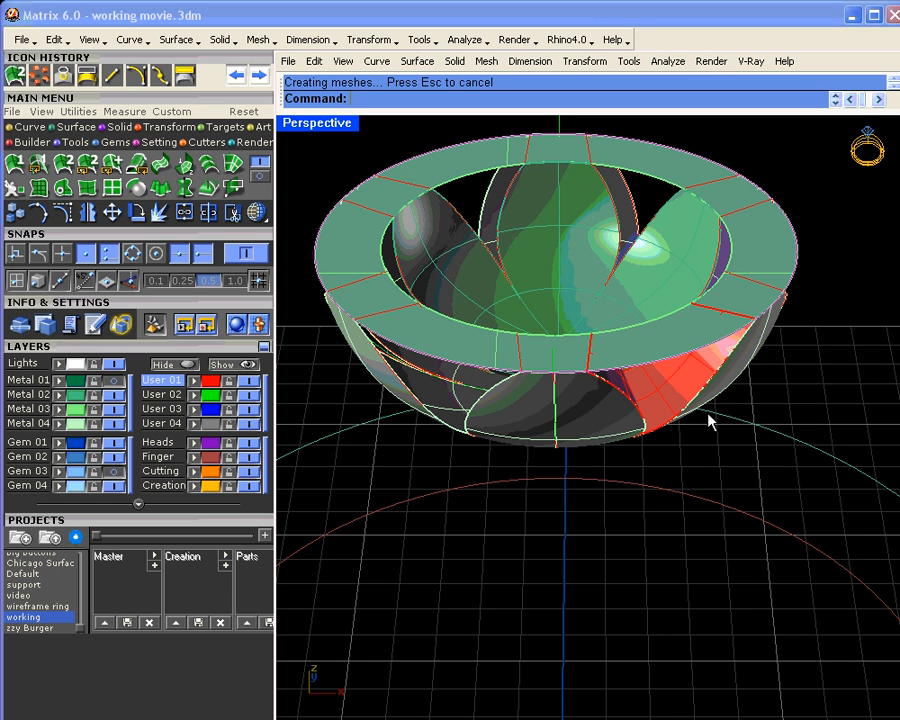
pyautogui.press('Delete')
# Split the flat rim surface using the curves and lines that lie across it as cutting objects
pyautogui.click(683, 335)
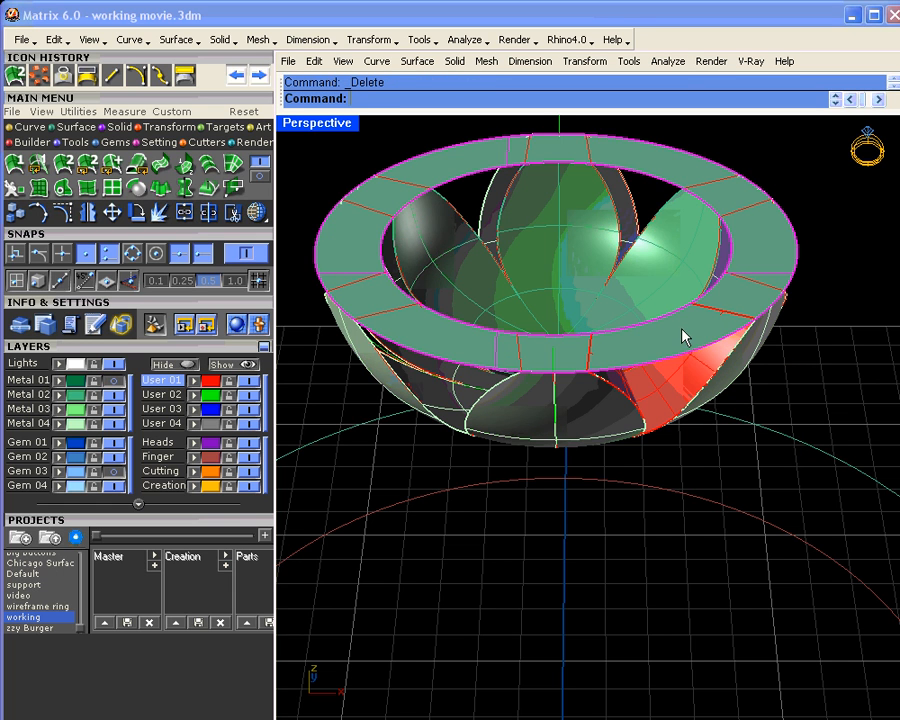
pyautogui.click(208, 212)
pyautogui.moveTo(518, 355); pyautogui.dragTo(500, 251, button='right')
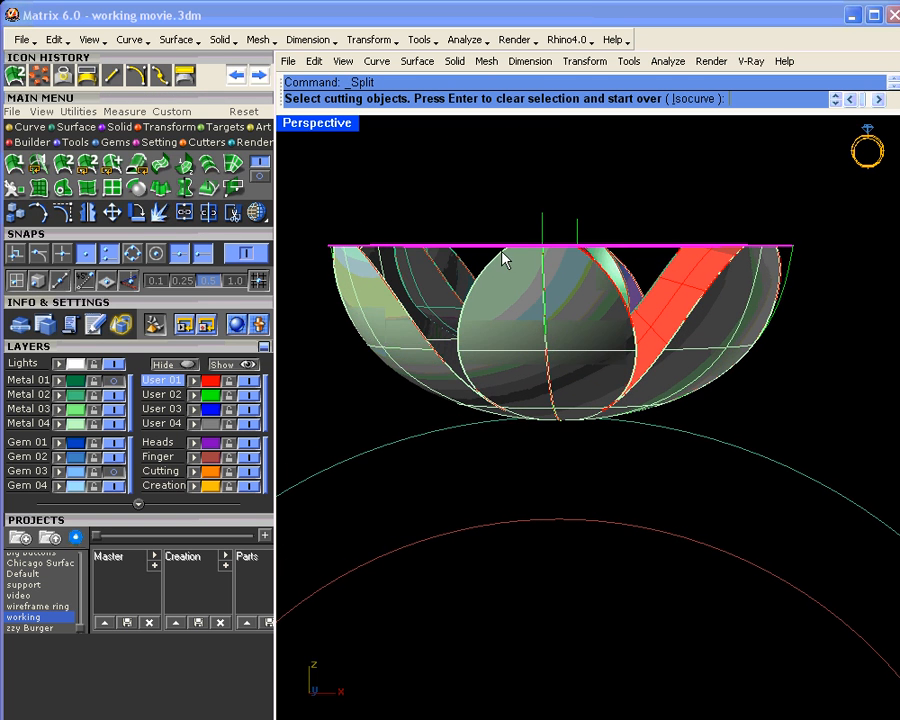
pyautogui.moveTo(306, 235); pyautogui.dragTo(854, 243)
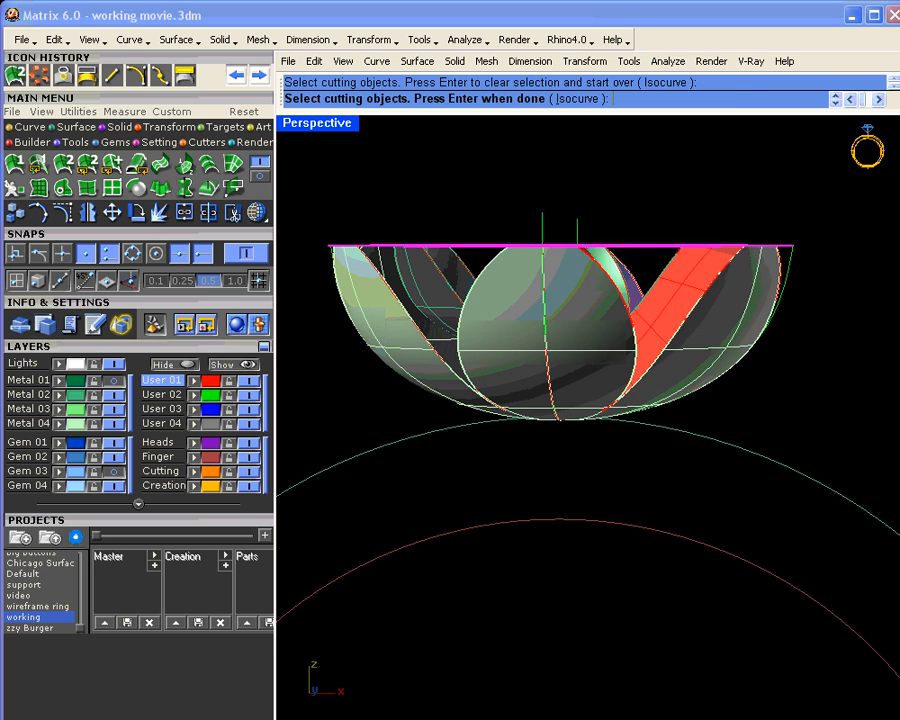
pyautogui.moveTo(850, 245); pyautogui.dragTo(838, 325, button='right')
pyautogui.moveTo(650, 436); pyautogui.dragTo(593, 432, button='right')
pyautogui.press('Escape')
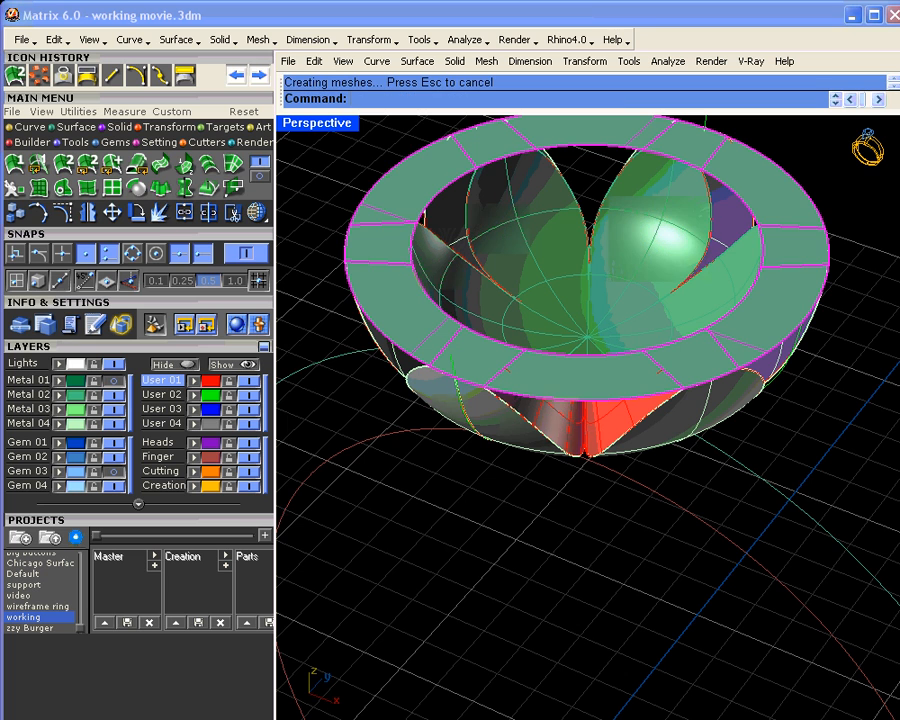
# Delete the flat rim segments spanning the gaps between the petals, keeping the petal tops
pyautogui.click(584, 370)
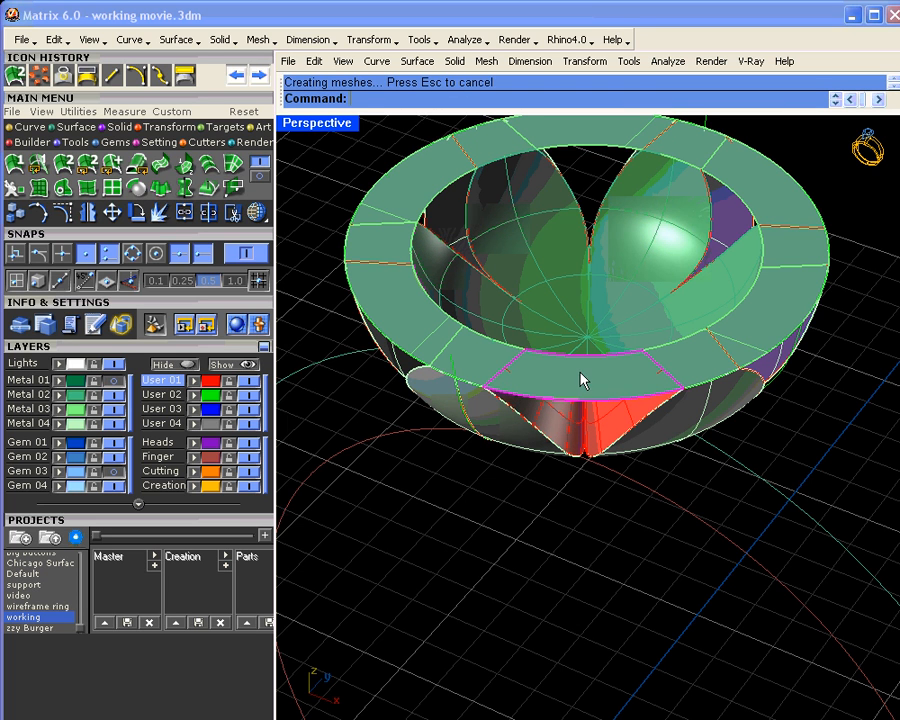
pyautogui.press('Delete')
pyautogui.click(778, 316)
pyautogui.press('Delete')
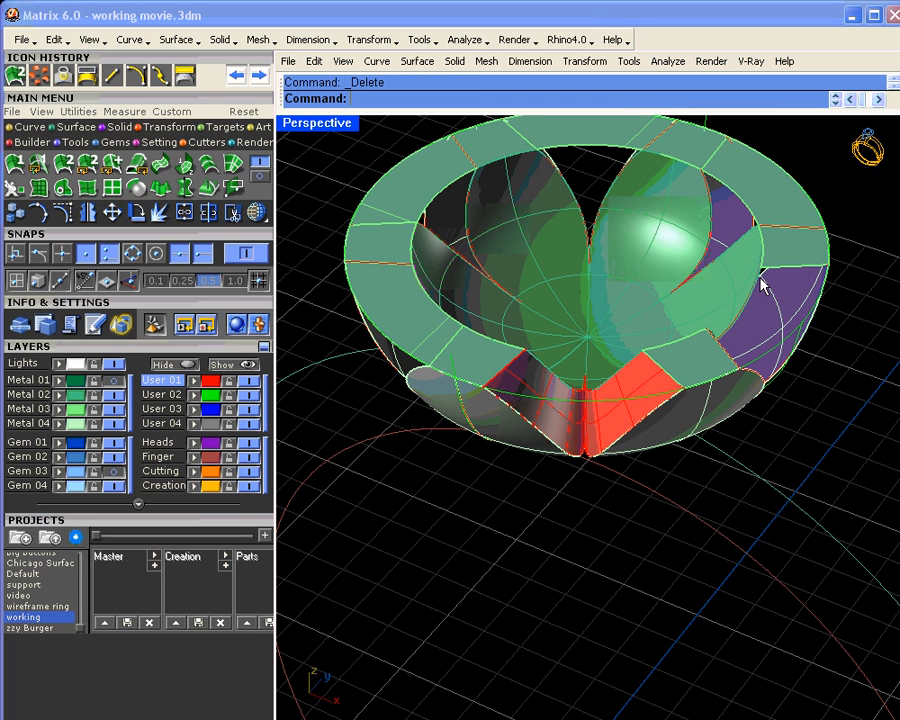
pyautogui.moveTo(649, 193); pyautogui.dragTo(483, 173, button='right')
pyautogui.press('Delete')
pyautogui.click(371, 198)
pyautogui.press('Delete')
pyautogui.click(406, 353)
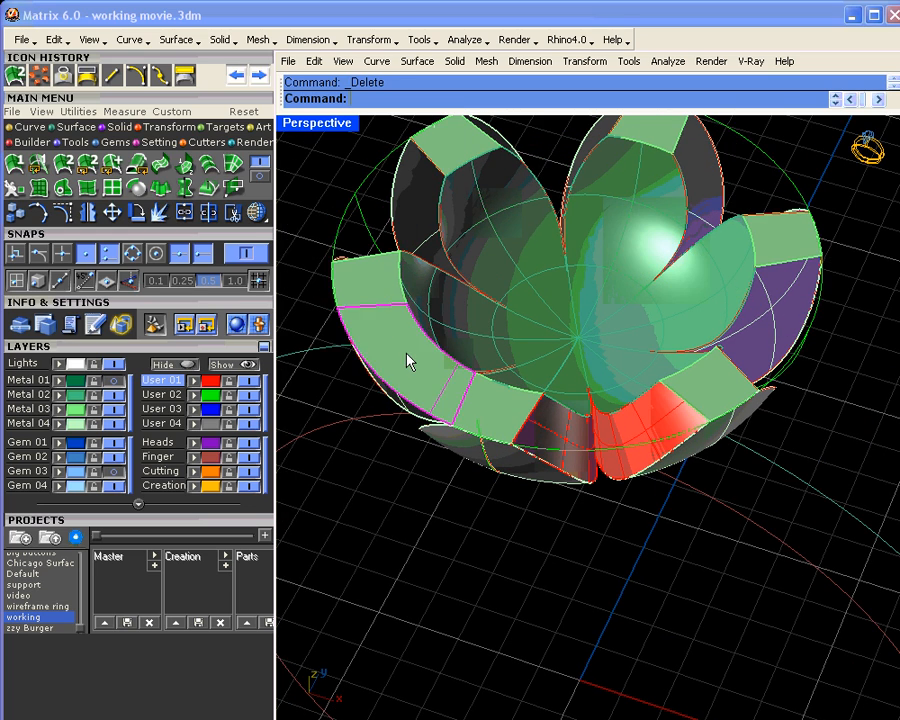
pyautogui.press('Delete')
# Assign the swept wall surface in the petal gap to the Metal 04 layer
pyautogui.moveTo(406, 353); pyautogui.dragTo(436, 454, button='right')
pyautogui.click(615, 374)
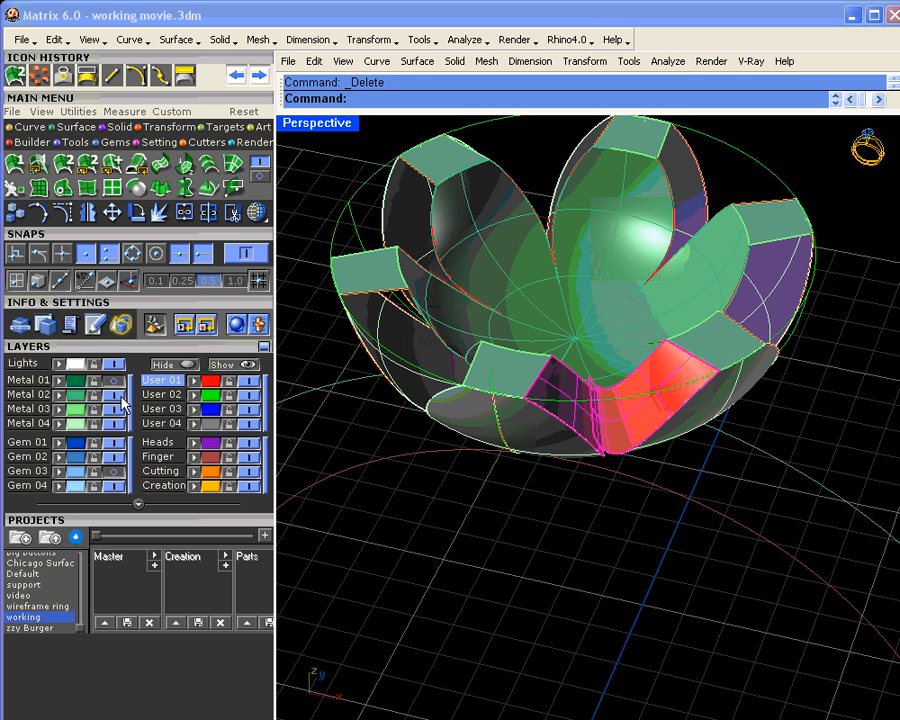
pyautogui.click(78, 423)
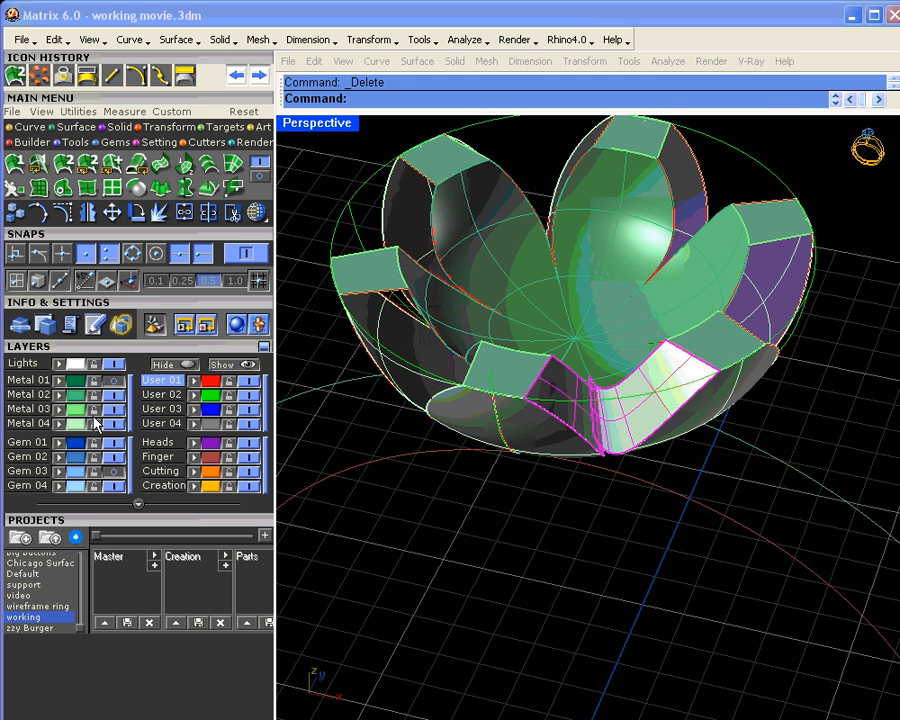
# Polar-array the swept wall surface in the Looking Down view around origin 0 with 6 items over 360 degrees
pyautogui.doubleClick(320, 128)
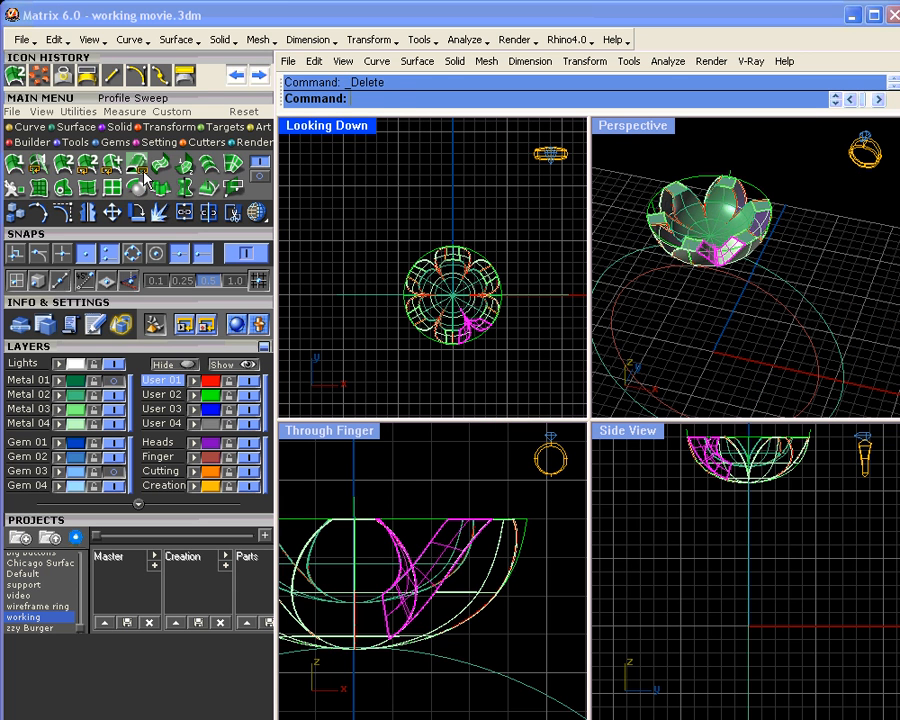
pyautogui.click(47, 76)
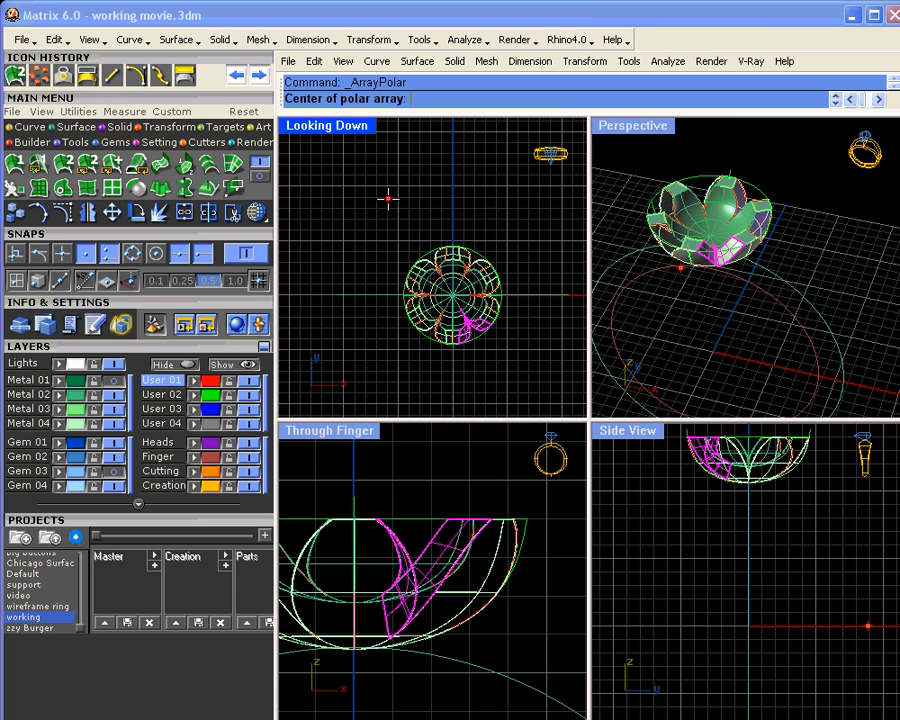
pyautogui.write('0')
pyautogui.press('Return')
pyautogui.press('Return')
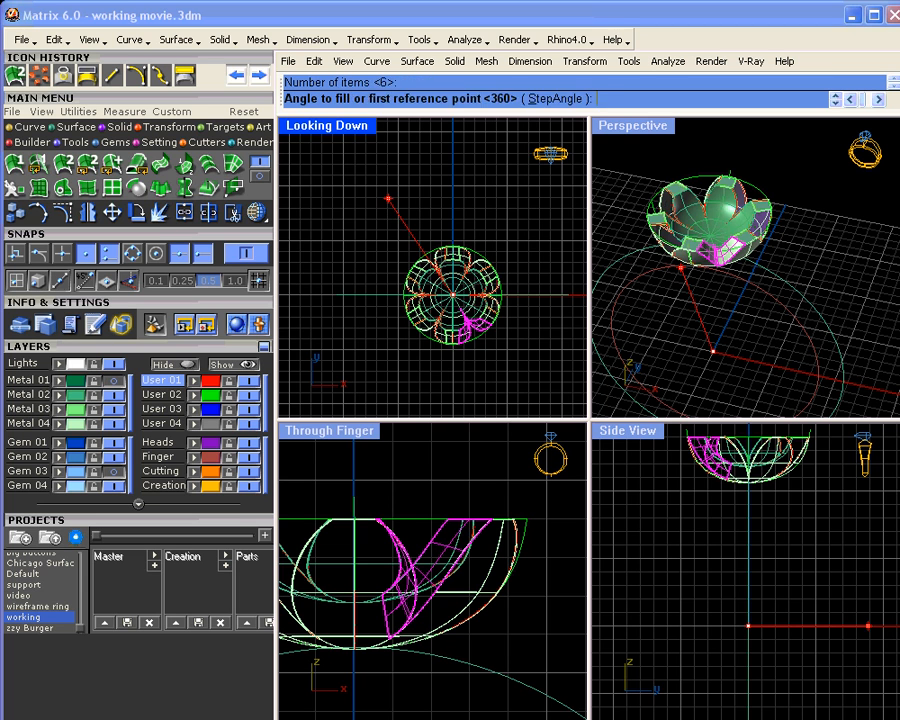
pyautogui.press('Return')
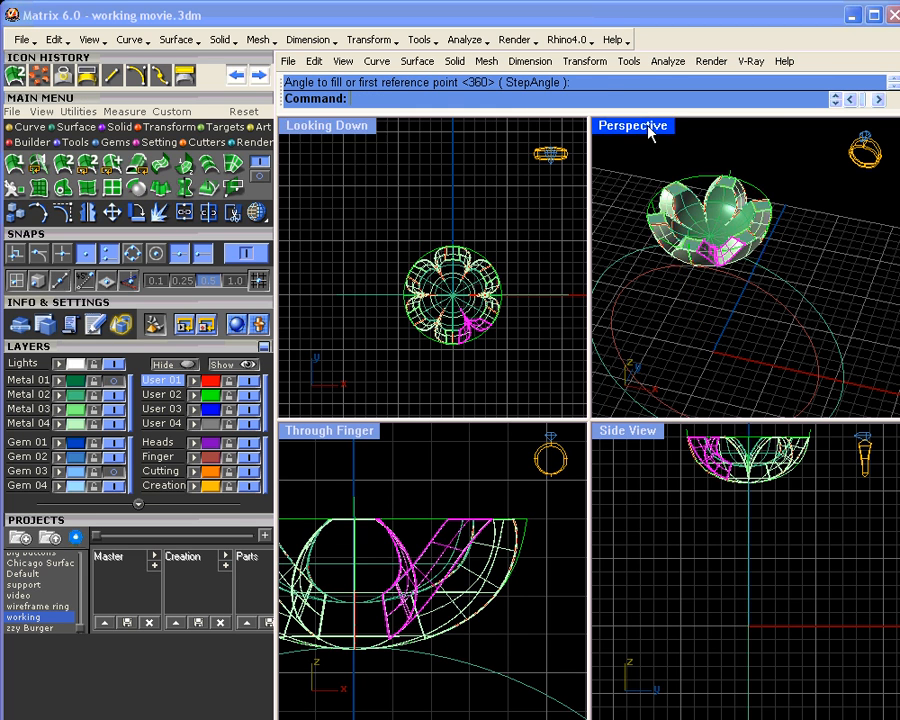
# Join everything on the Metal 04, Metal 03 and Metal 02 layers and assign the result to Metal 02
pyautogui.doubleClick(640, 125)
pyautogui.moveTo(649, 237); pyautogui.dragTo(719, 199, button='right')
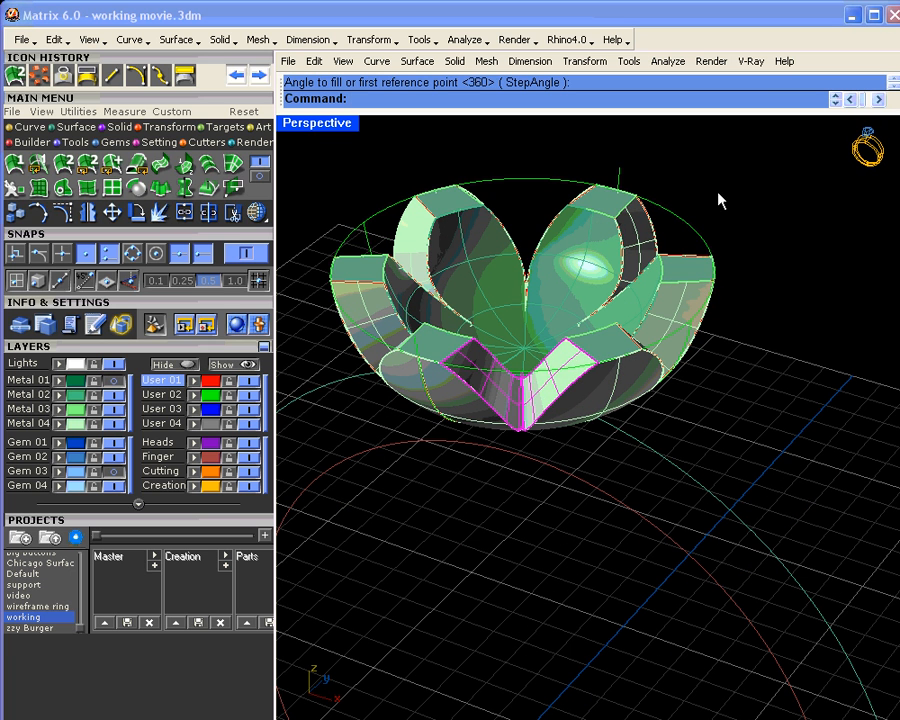
pyautogui.click(76, 424)
pyautogui.click(76, 410)
pyautogui.click(76, 396)
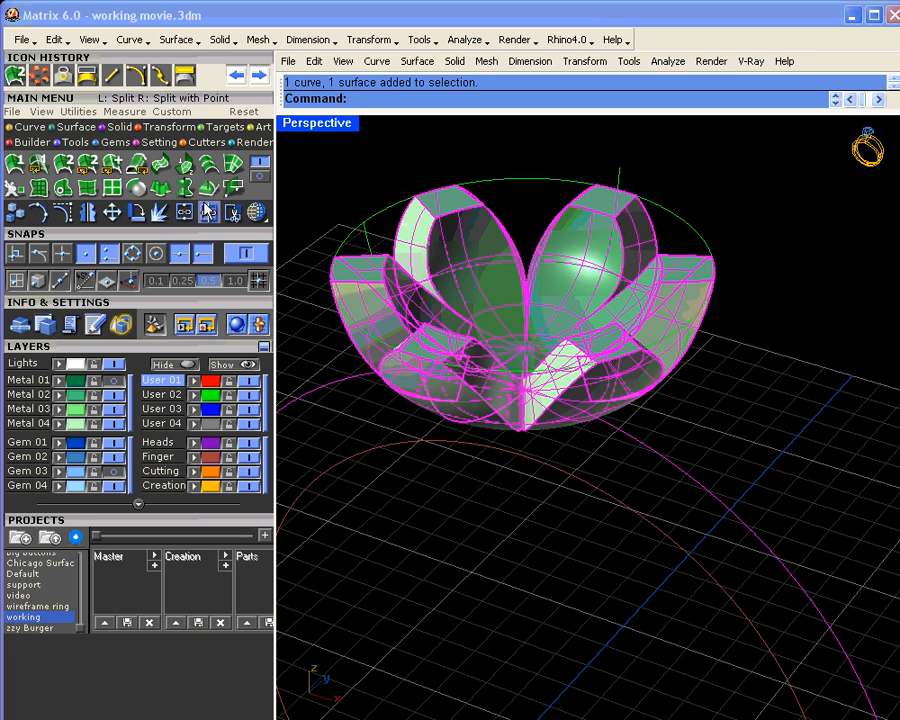
pyautogui.click(184, 213)
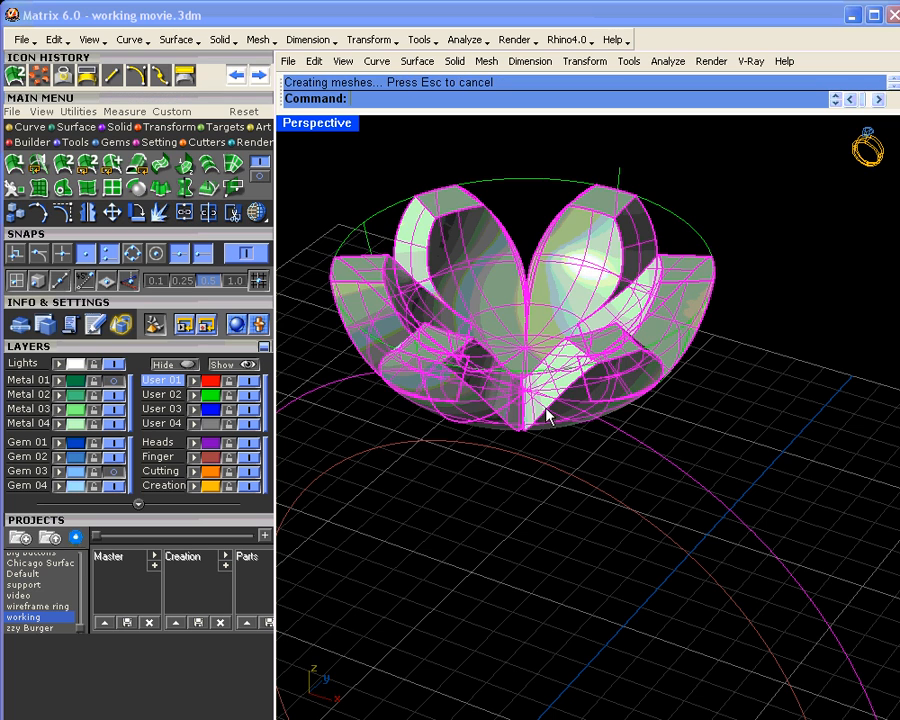
pyautogui.moveTo(742, 352); pyautogui.dragTo(445, 340, button='right')
pyautogui.click(59, 395)
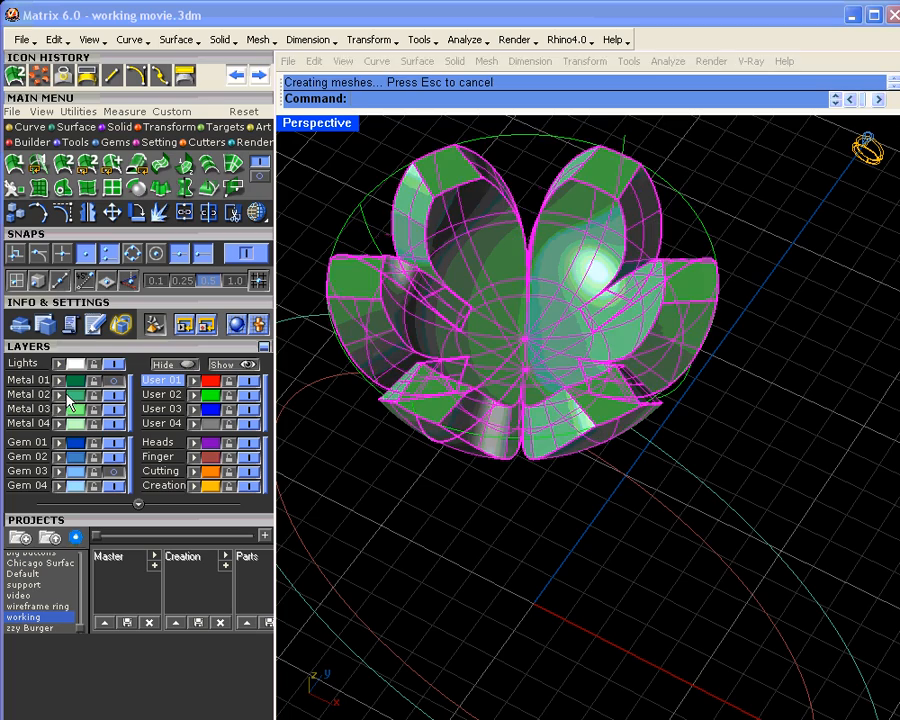
# Show the Metal 01 and Gem 03 layers so the halo and its gems are displayed with the flower bowl
pyautogui.click(111, 379)
pyautogui.click(741, 425)
pyautogui.moveTo(741, 425); pyautogui.dragTo(677, 382, button='right')
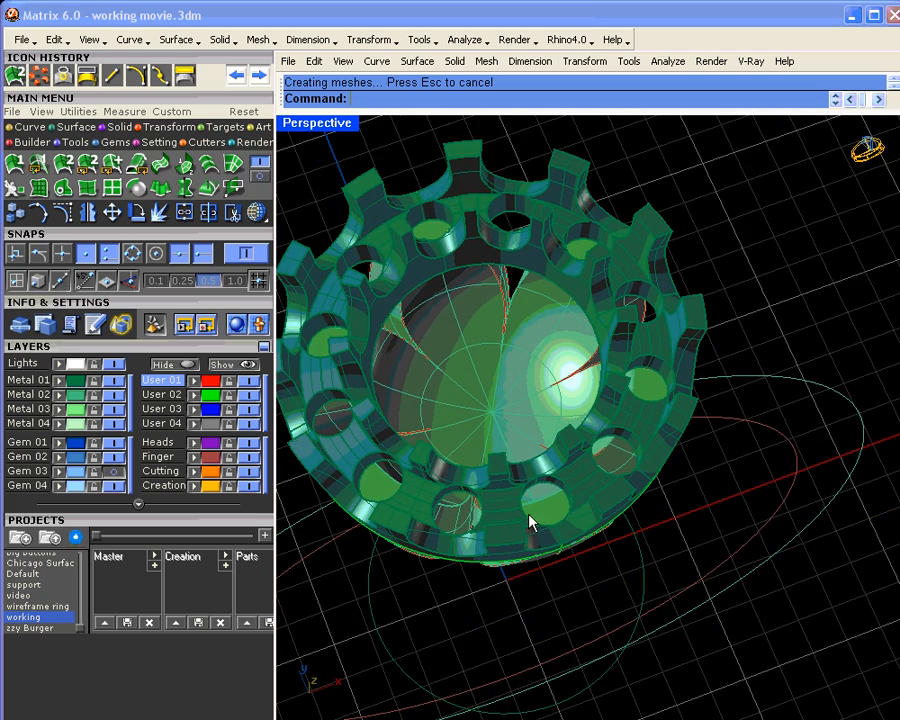
pyautogui.moveTo(498, 512); pyautogui.dragTo(416, 382, button='right')
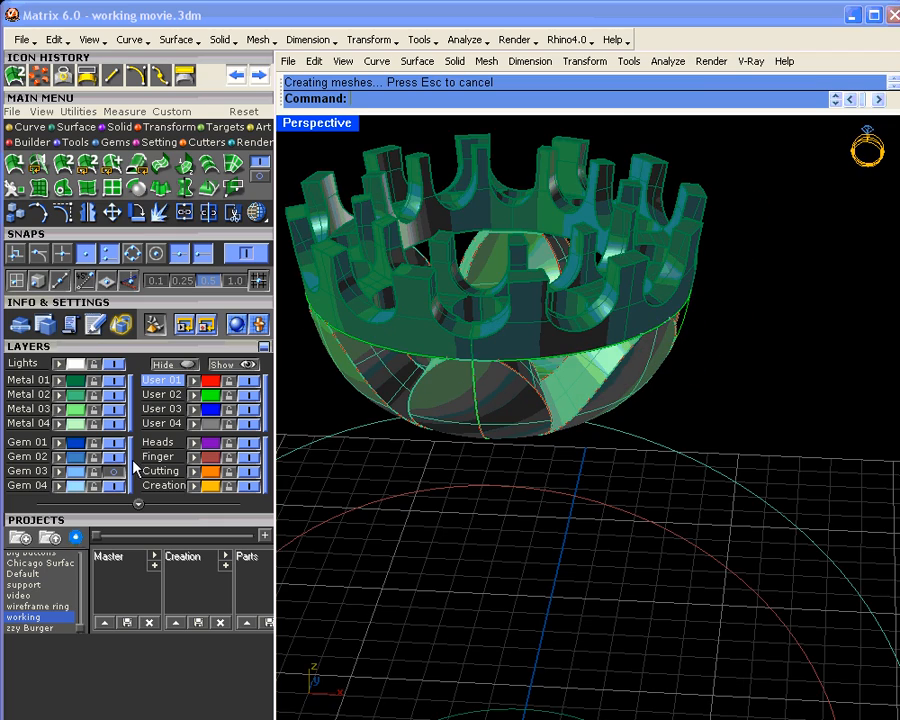
pyautogui.click(118, 474)
# Examine the flower bowl, the bridge beneath it and the shank shoulders in the reference ring photo
pyautogui.keyDown('shift'); pyautogui.moveTo(560, 370); pyautogui.dragTo(612, 438, button='right'); pyautogui.keyUp('shift')
pyautogui.keyDown('ctrl'); pyautogui.moveTo(600, 380); pyautogui.dragTo(538, 402, button='right'); pyautogui.keyUp('ctrl')
pyautogui.scroll(4, 341, 482)
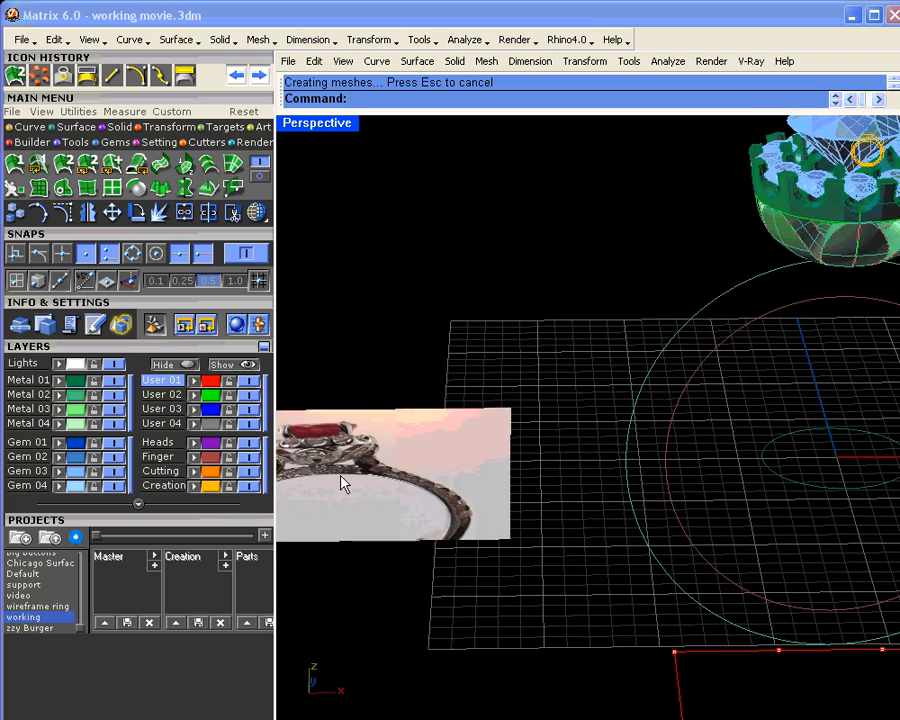
pyautogui.scroll(6, 362, 527)
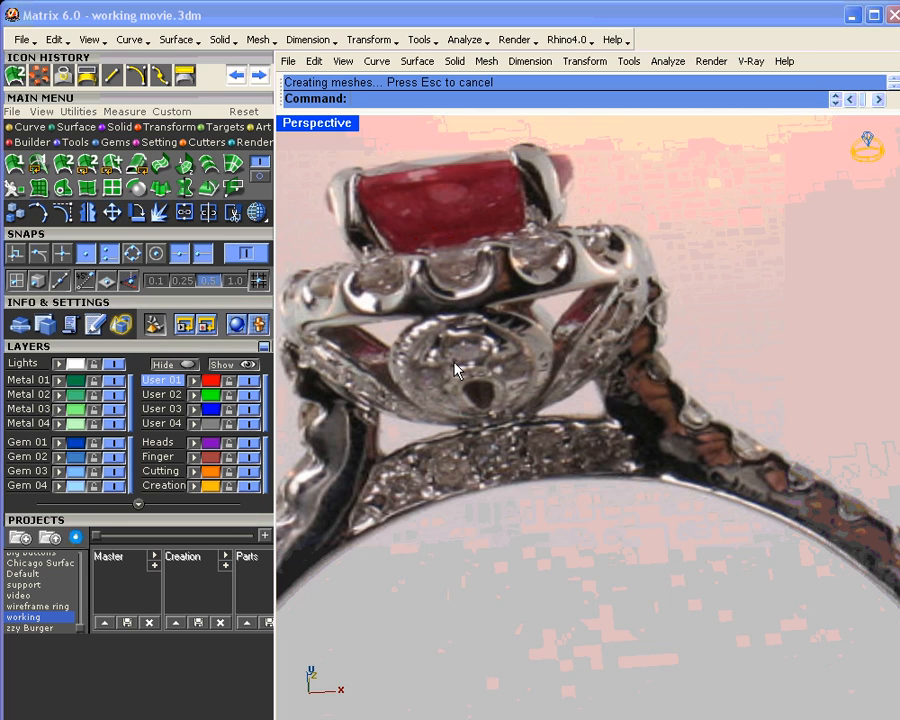
pyautogui.moveTo(454, 364); pyautogui.dragTo(482, 408, button='right')
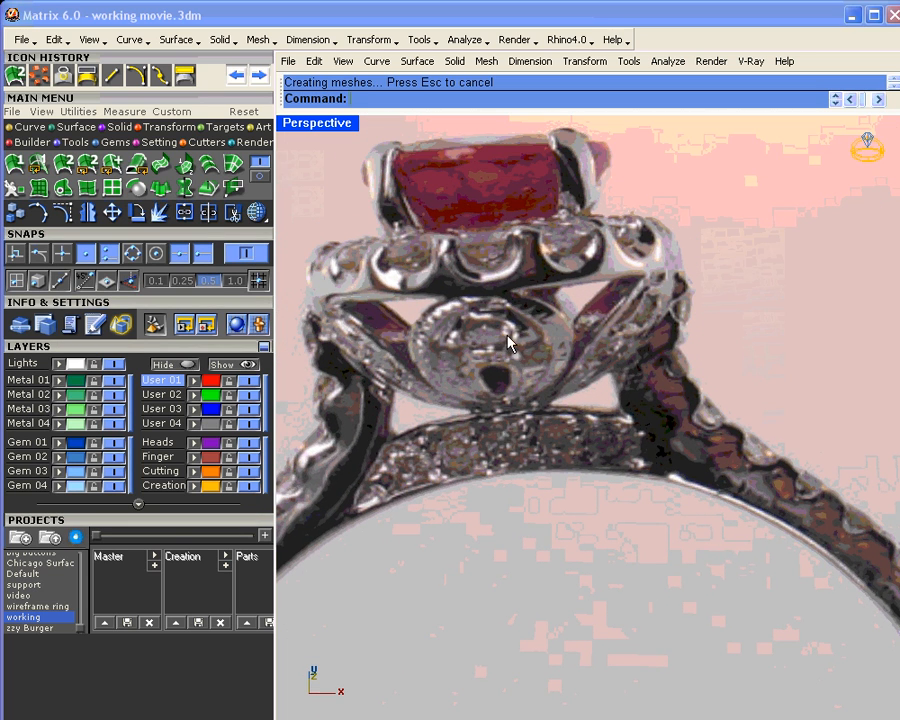
pyautogui.moveTo(507, 344); pyautogui.dragTo(516, 446, button='right')
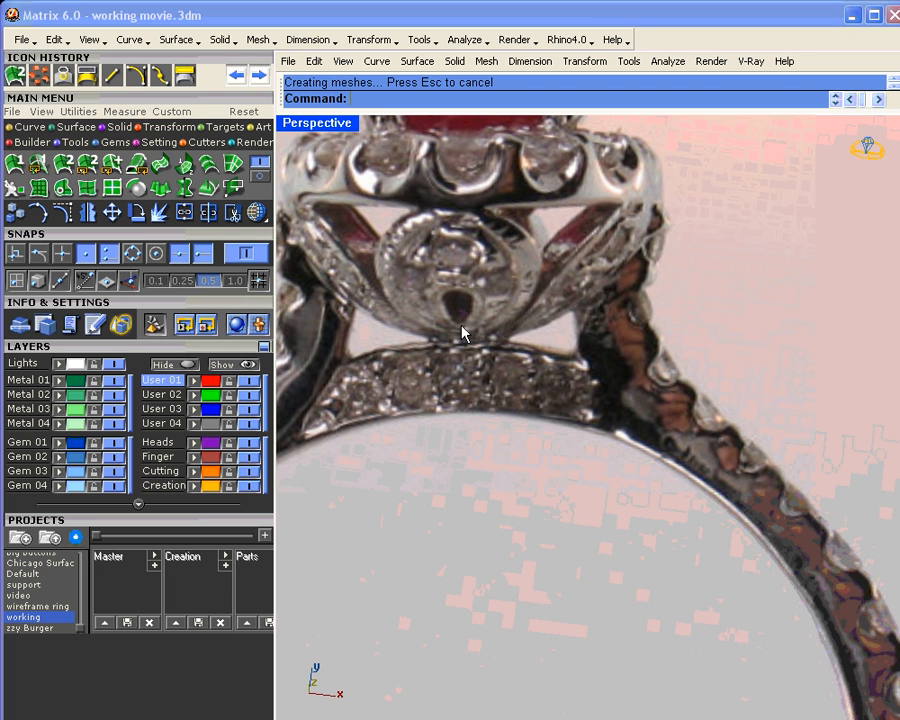
pyautogui.scroll(-4, 462, 331)
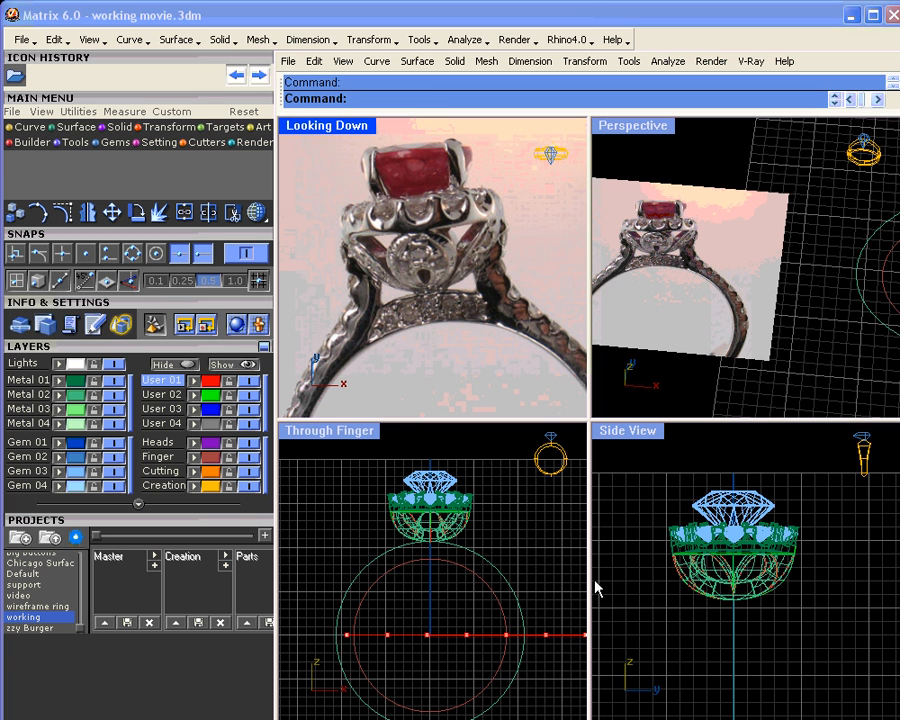
# In the Through Finger view, draw an arc centred at world 0,0,0 from the finger rail's left quadrant along its upper-left part
pyautogui.moveTo(508, 531); pyautogui.dragTo(510, 508, button='right')
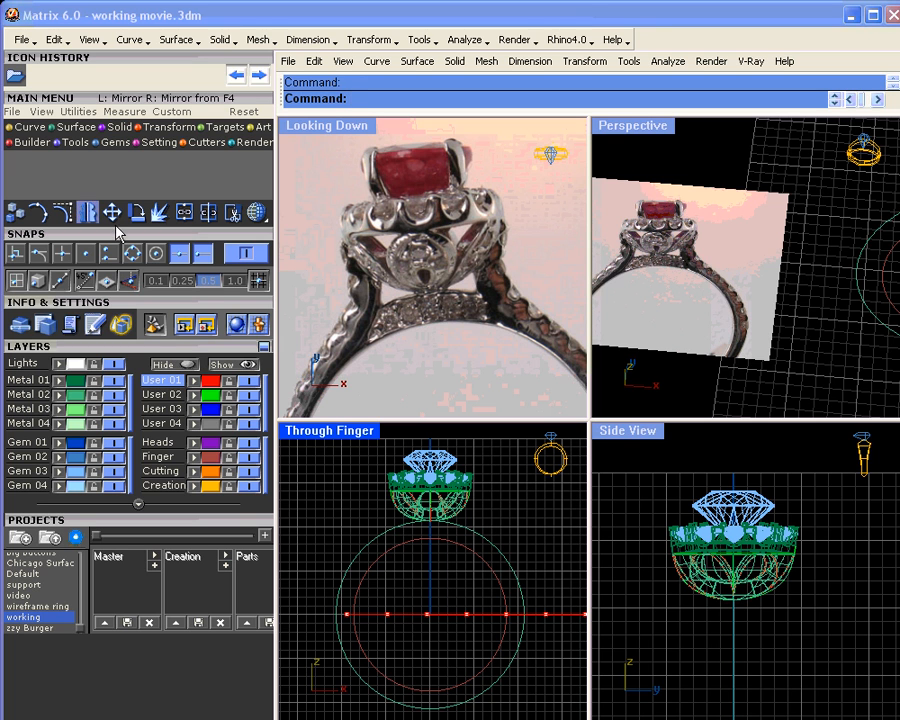
pyautogui.click(27, 127)
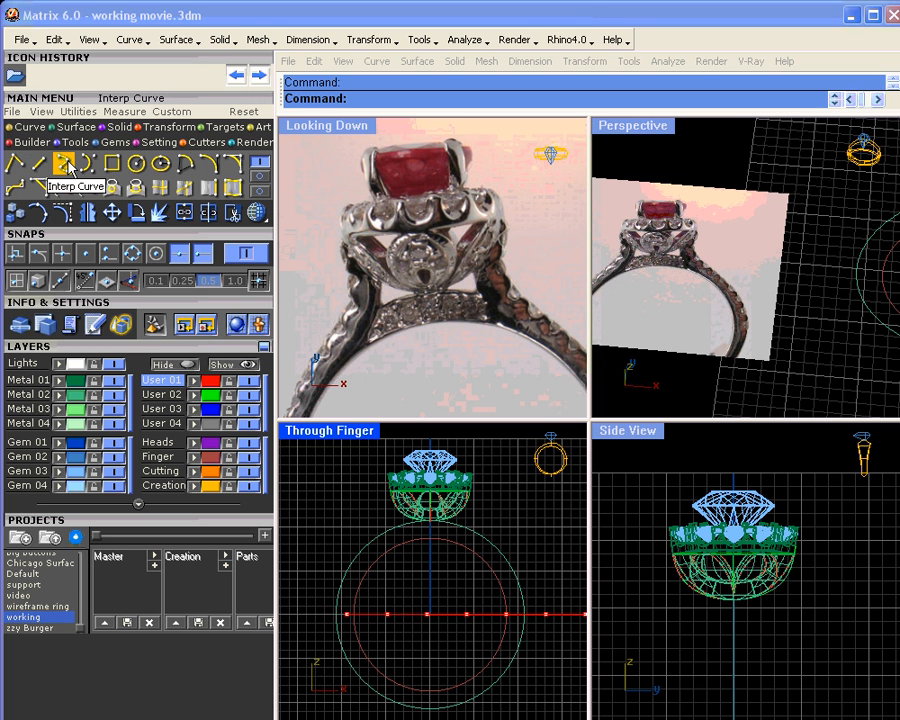
pyautogui.click(134, 164)
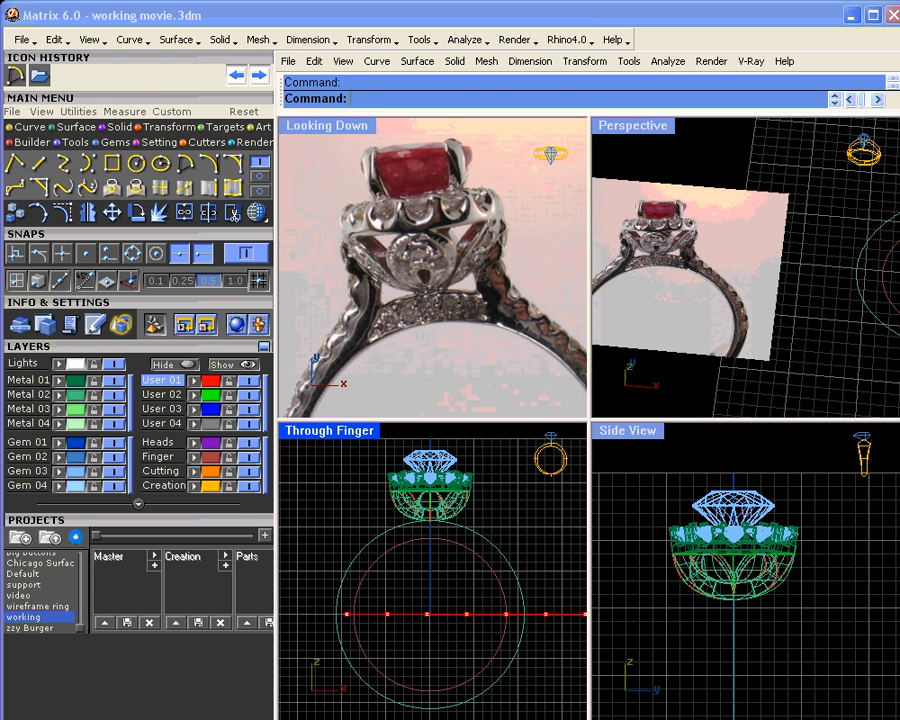
pyautogui.write('W0,0,0')
pyautogui.press('Return')
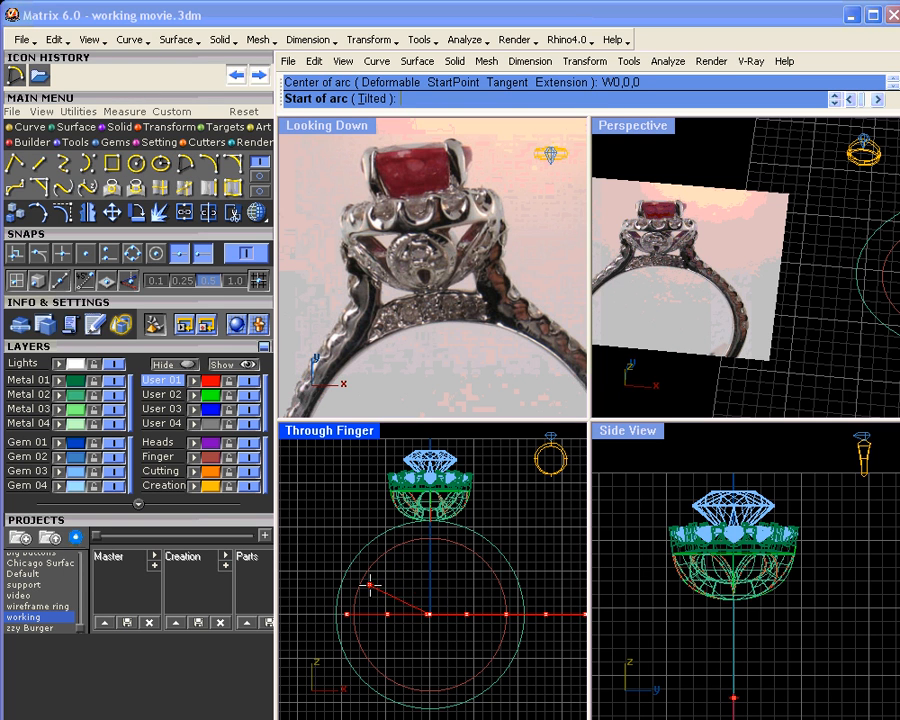
pyautogui.scroll(5, 348, 612)
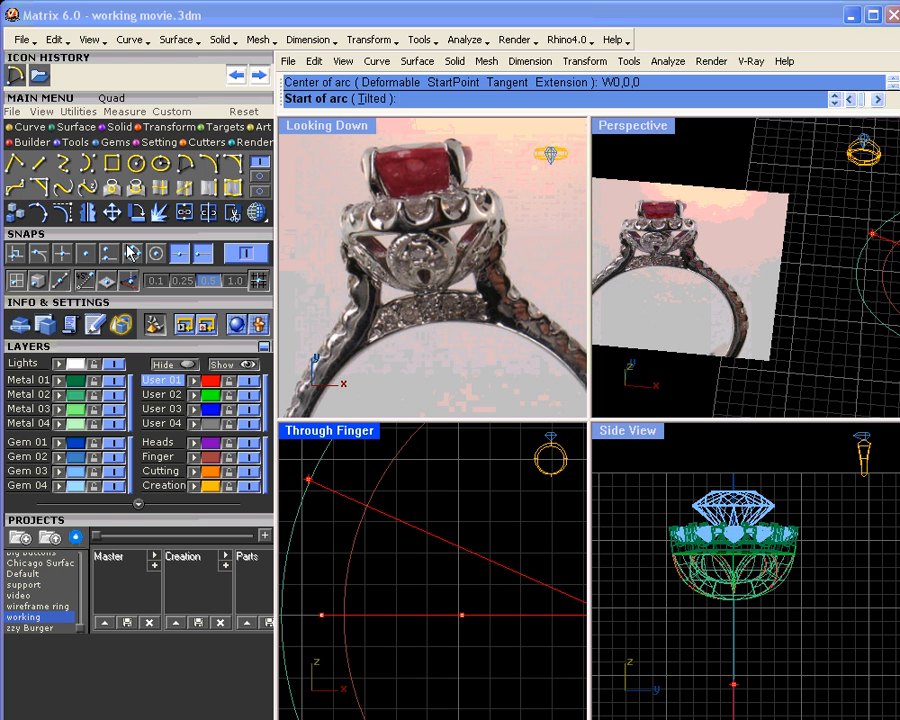
pyautogui.click(344, 615)
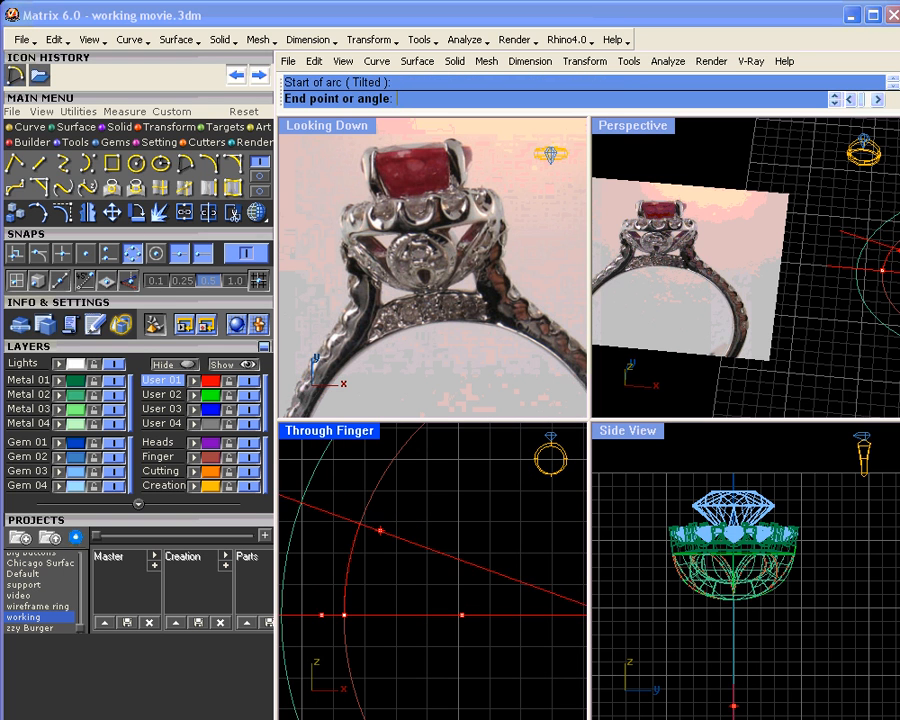
pyautogui.scroll(-2, 380, 515)
pyautogui.moveTo(399, 495); pyautogui.dragTo(355, 583, button='right')
pyautogui.scroll(-3, 366, 548)
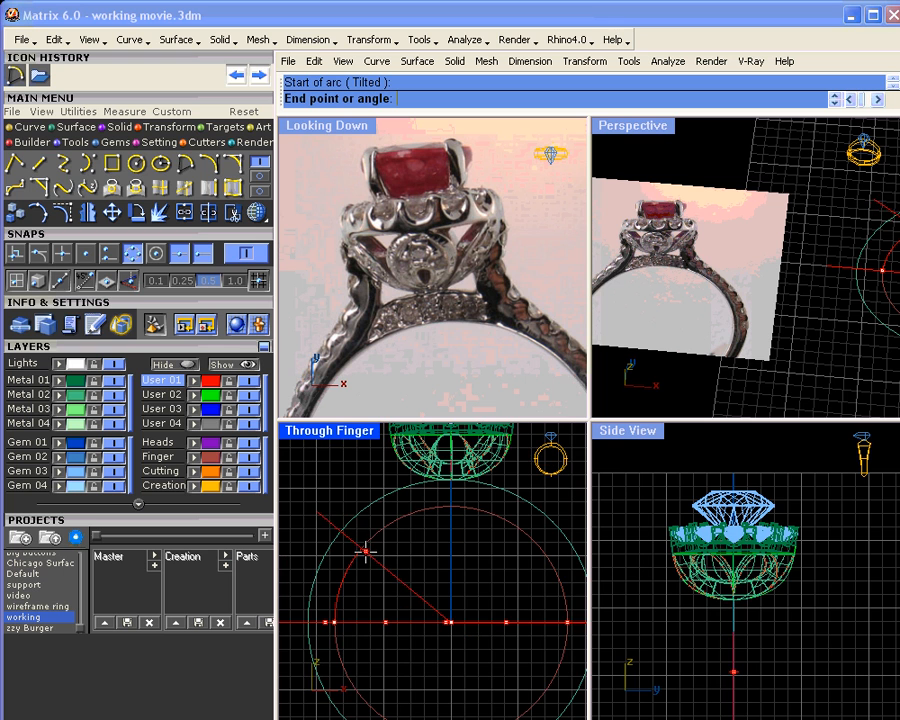
pyautogui.press('Escape')
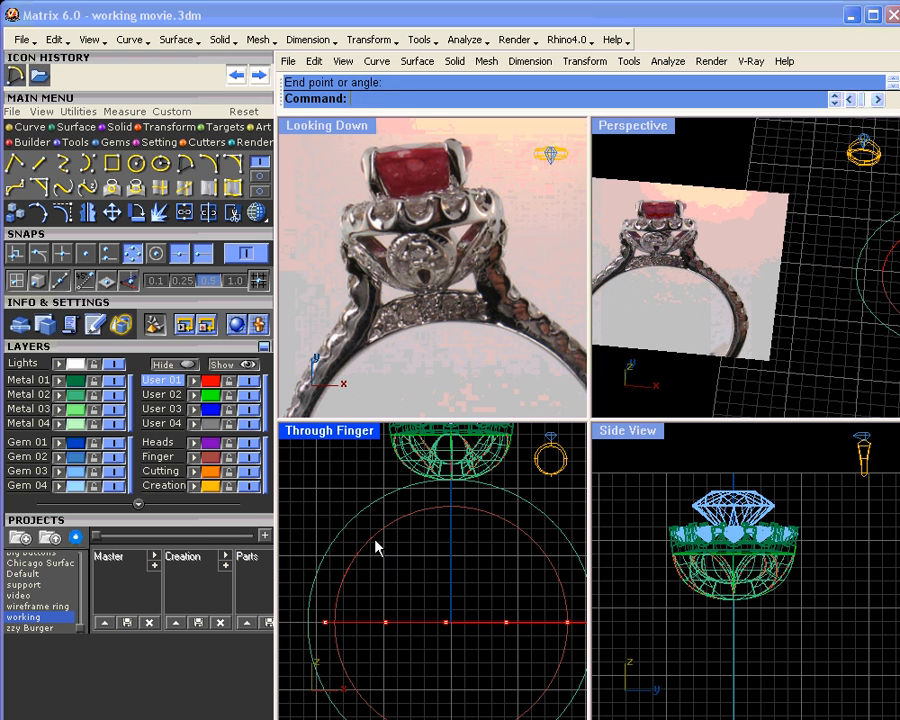
pyautogui.click(368, 544)
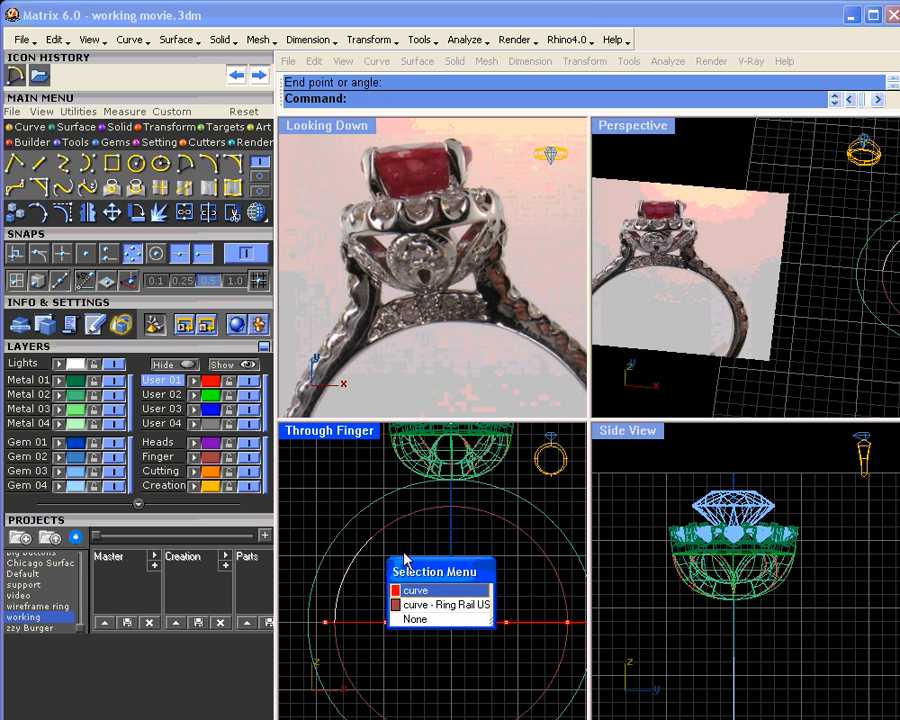
pyautogui.click(417, 543)
# With object snaps off, draw a short slanted line from the bowl's upper left edge up along the outside of the halo
pyautogui.moveTo(396, 512); pyautogui.dragTo(403, 578, button='right')
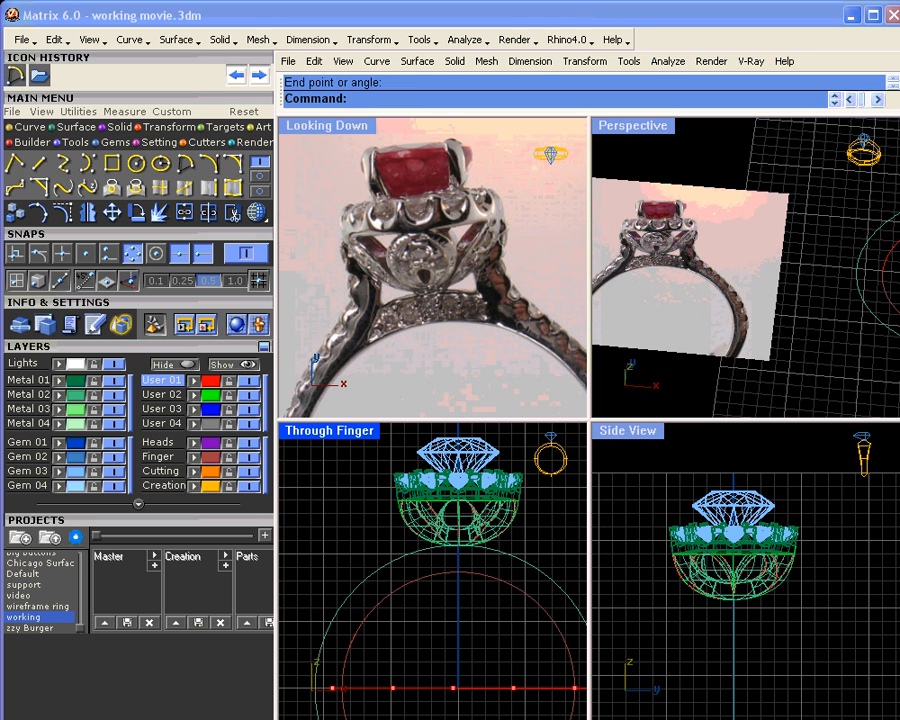
pyautogui.click(14, 163)
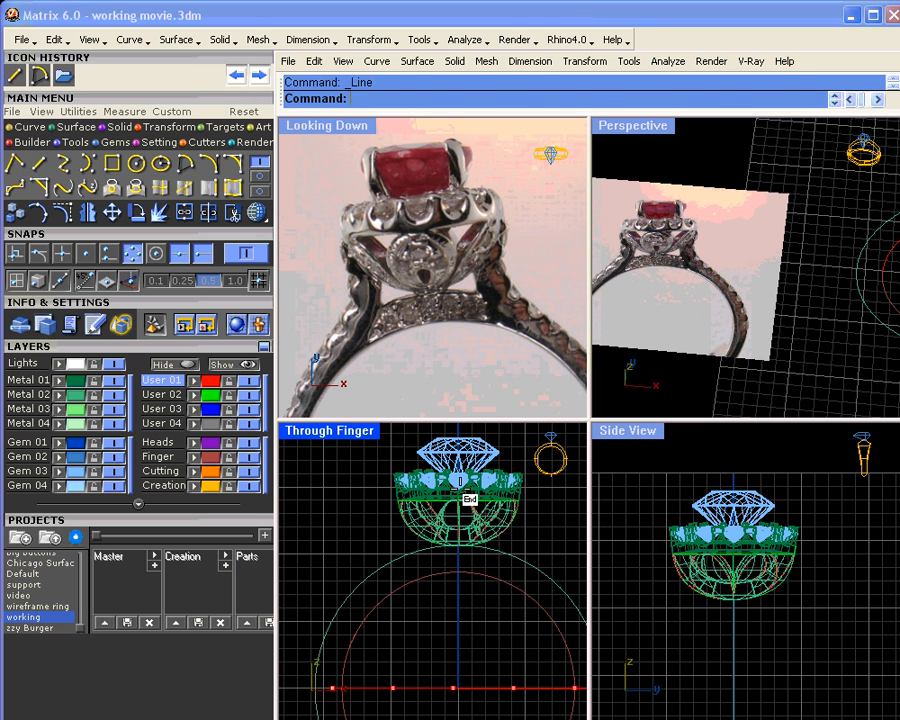
pyautogui.scroll(10, 397, 492)
pyautogui.click(247, 254)
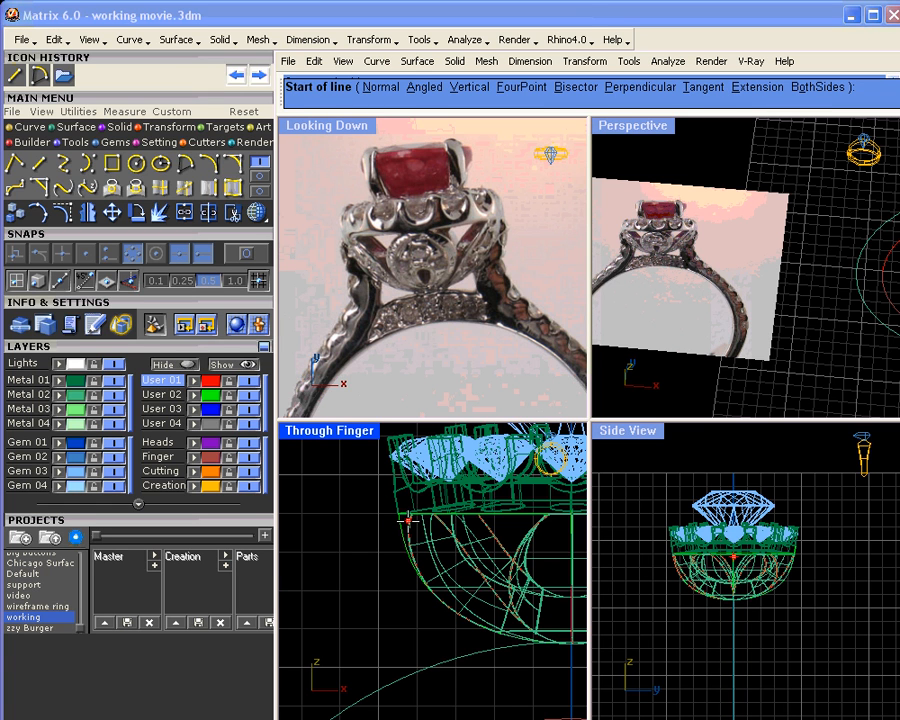
pyautogui.click(407, 520)
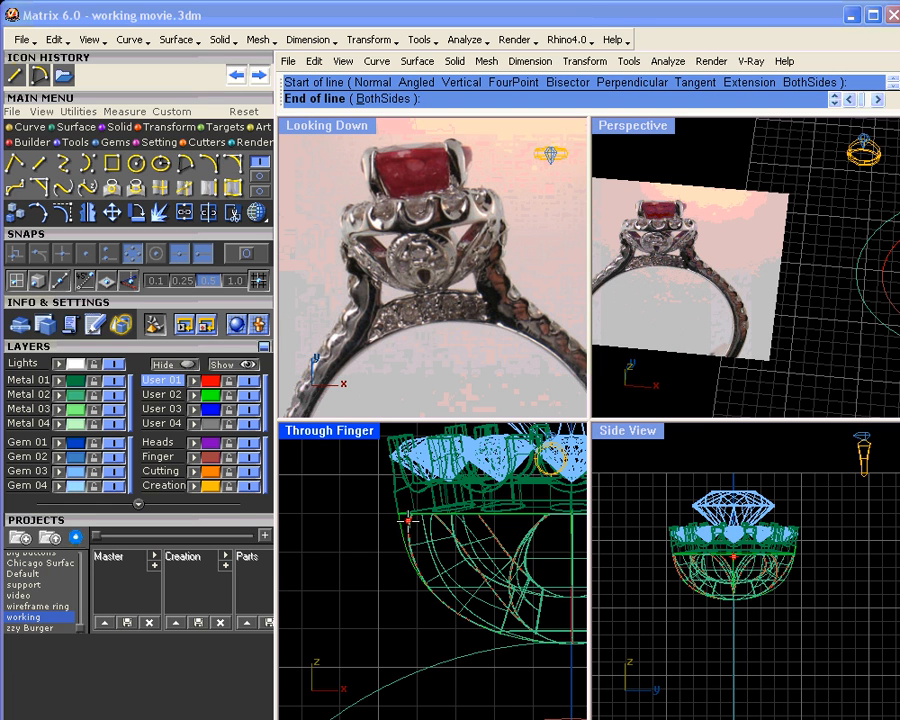
pyautogui.click(389, 473)
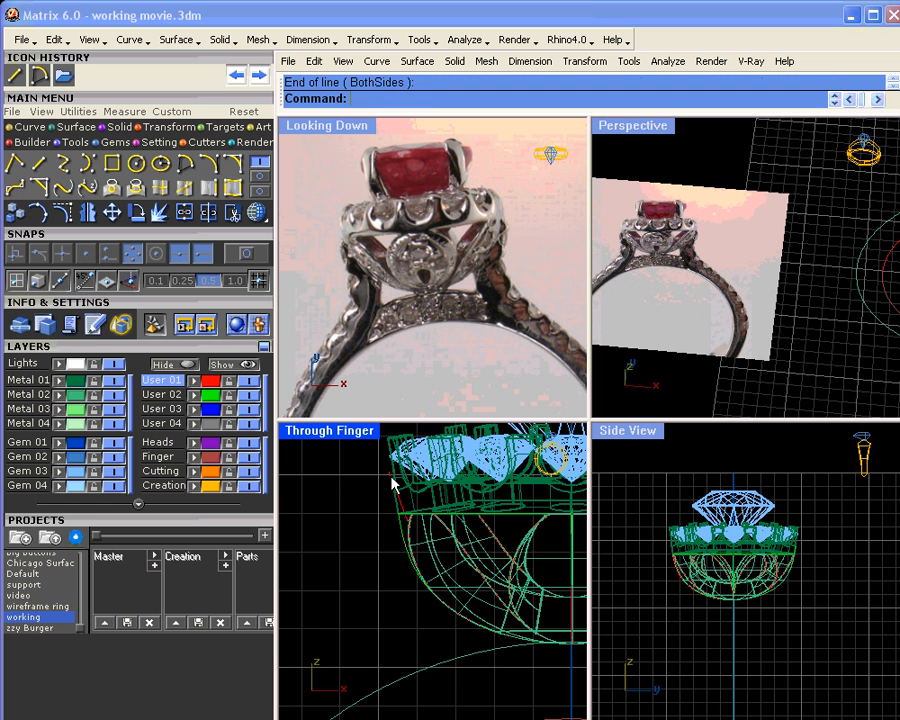
pyautogui.scroll(-2, 424, 570)
pyautogui.scroll(2, 498, 570)
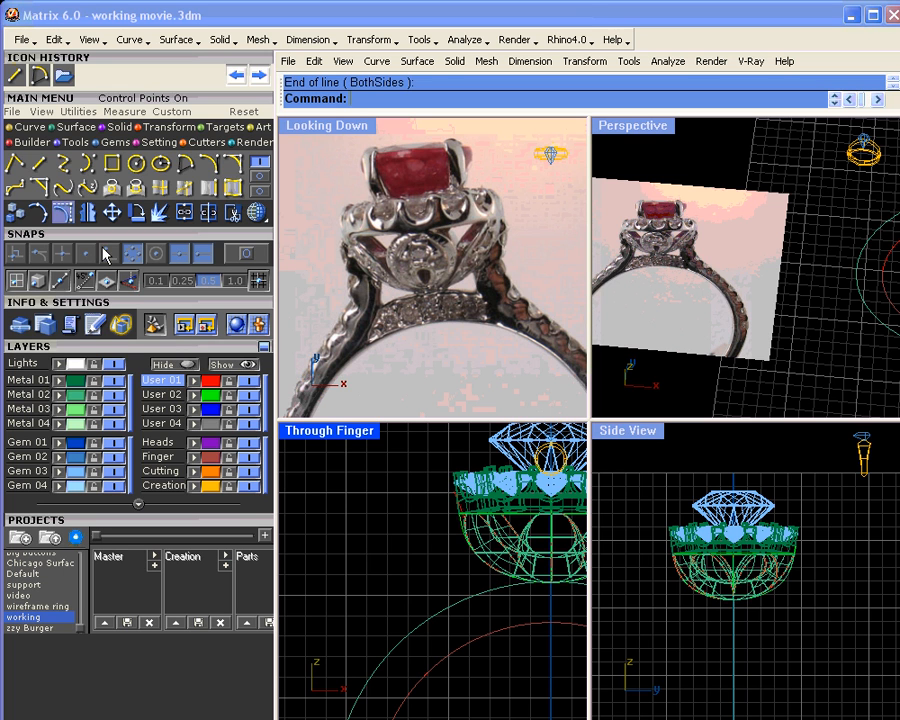
# Hide the Finger and Metal 02 layers and assign the finger-rail arc to the User 03 layer
pyautogui.click(250, 457)
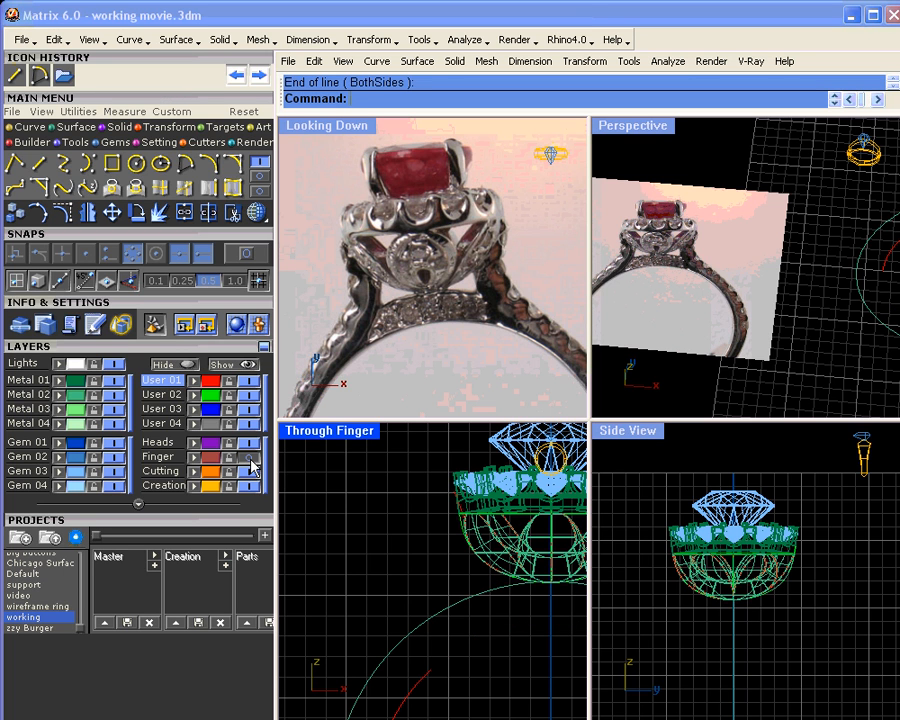
pyautogui.click(117, 398)
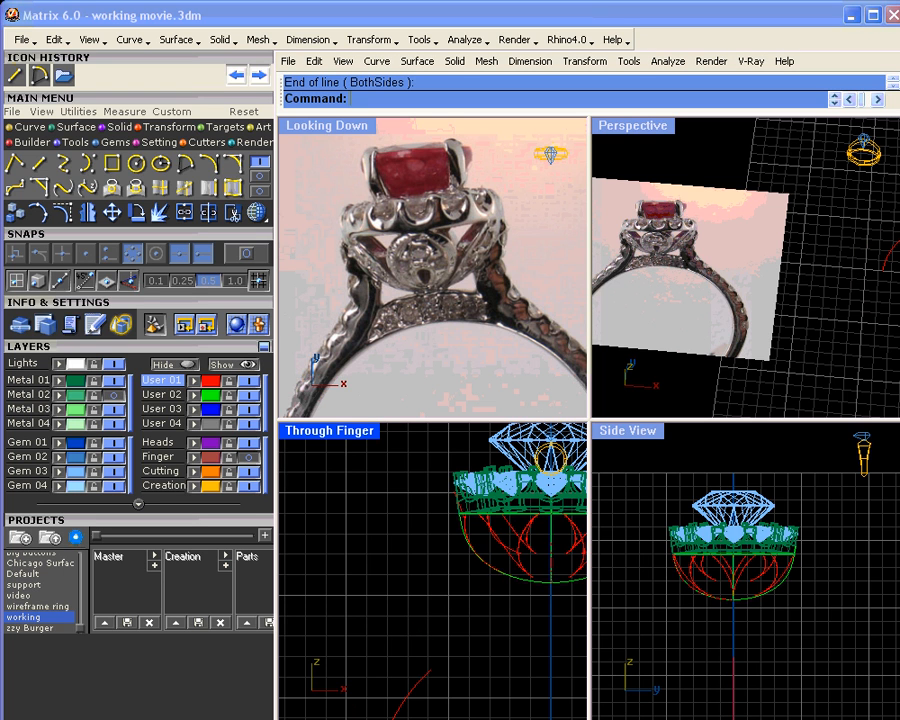
pyautogui.scroll(-2, 405, 654)
pyautogui.click(440, 648)
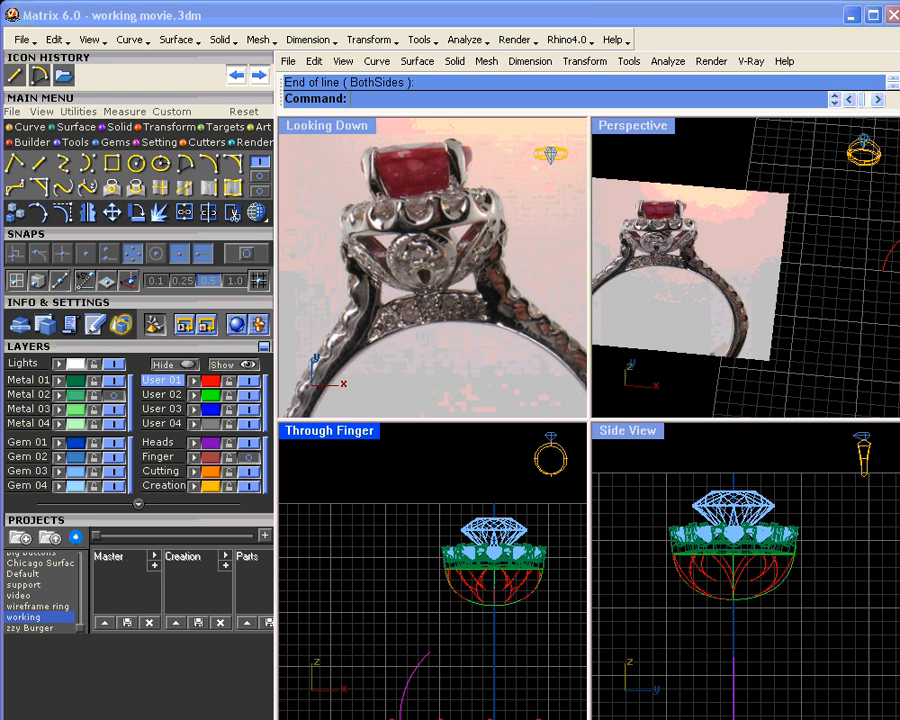
pyautogui.click(200, 409)
pyautogui.click(342, 553)
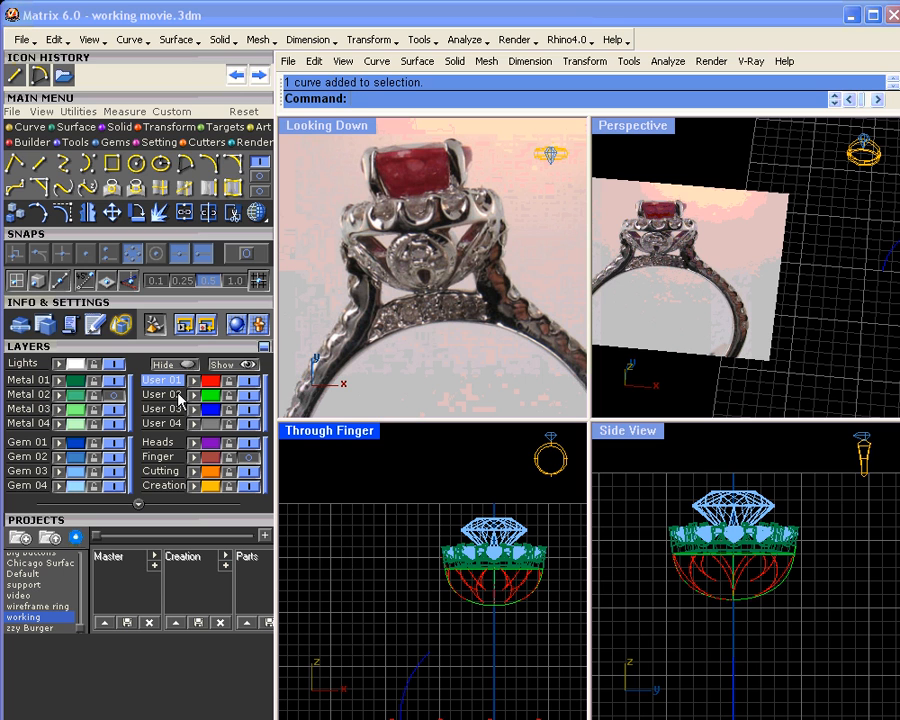
# Make User 03 the current layer and assign the short halo line to it, with User 01 and User 02 hidden
pyautogui.click(162, 409)
pyautogui.click(248, 380)
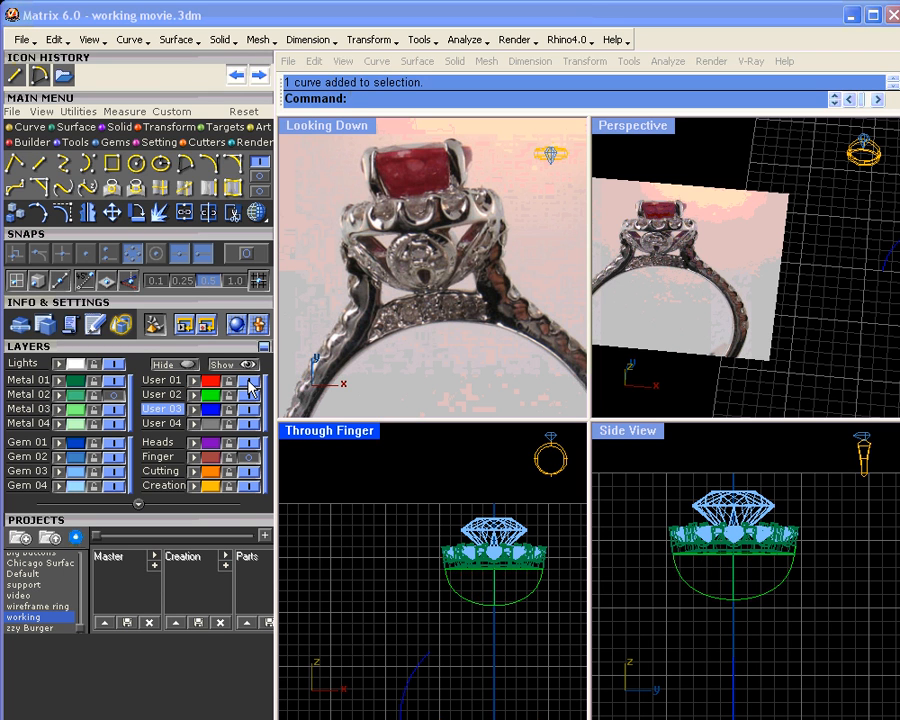
pyautogui.click(248, 395)
pyautogui.click(248, 380)
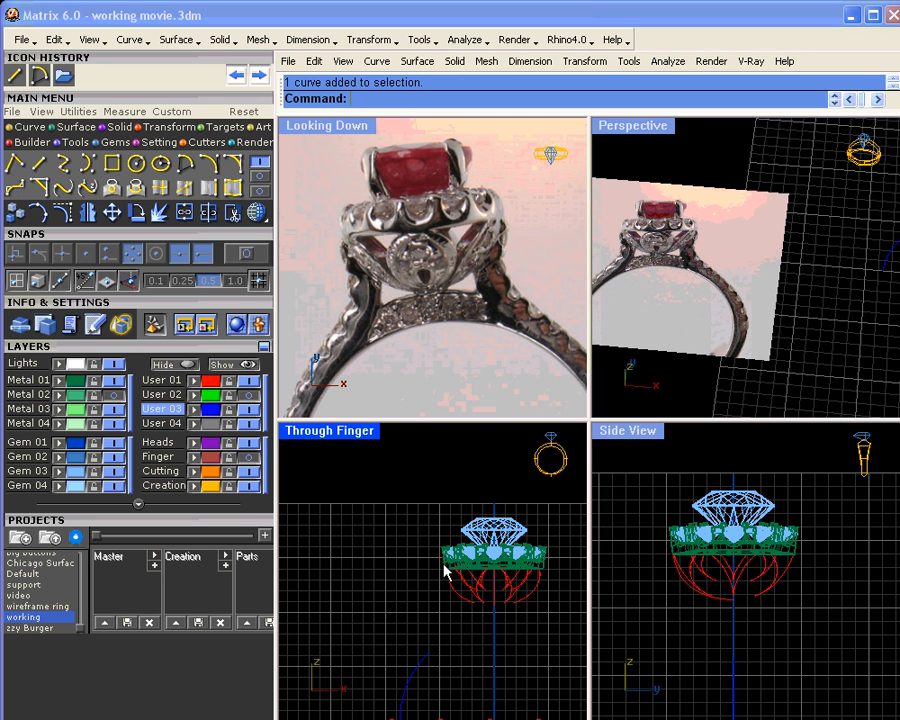
pyautogui.scroll(2, 446, 568)
pyautogui.scroll(2, 420, 568)
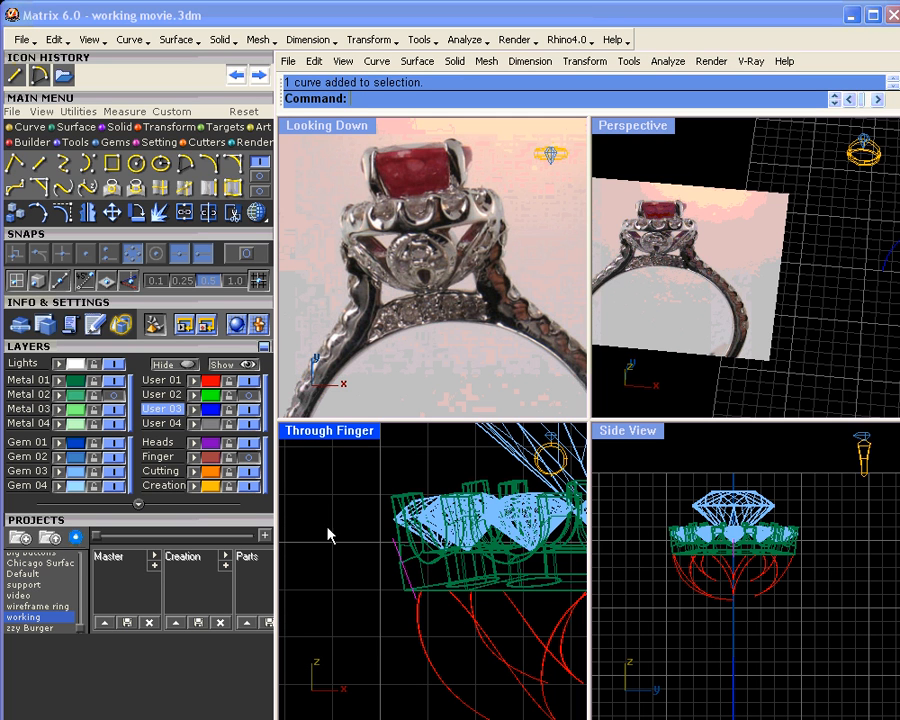
pyautogui.click(248, 380)
pyautogui.scroll(-3, 382, 538)
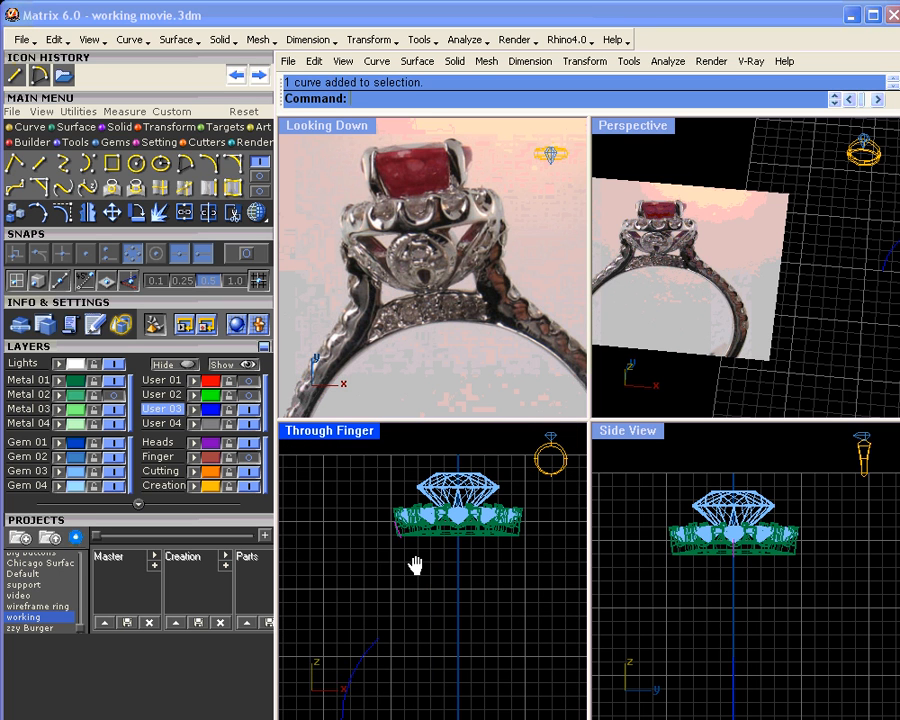
# Blend the upper end of the finger-rail arc to the lower end of the halo line with Curvature continuity
pyautogui.click(63, 187)
pyautogui.click(386, 641)
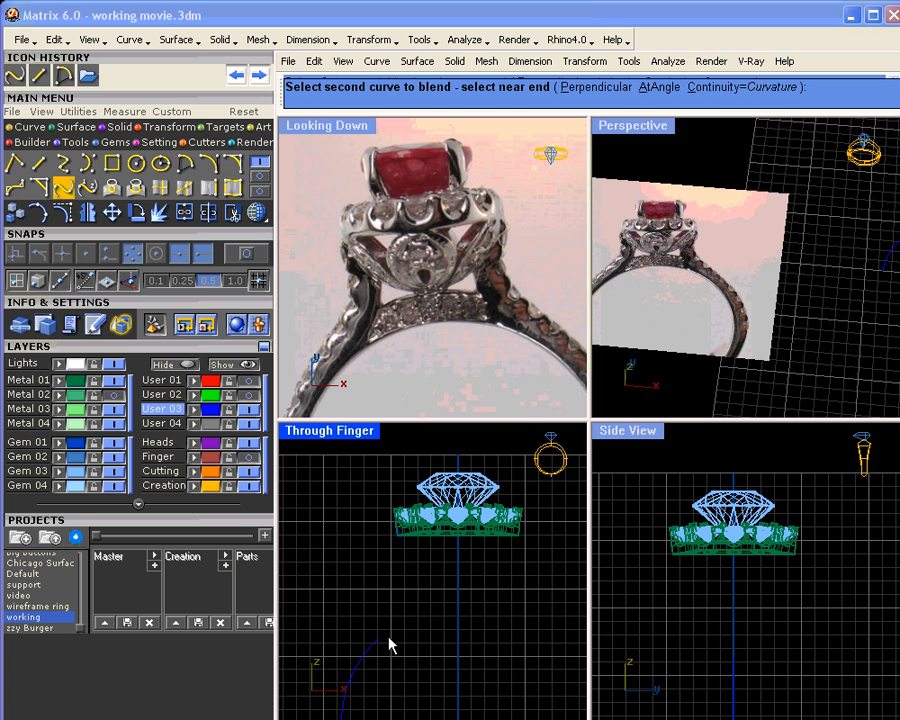
pyautogui.scroll(4, 410, 540)
pyautogui.scroll(-6, 378, 550)
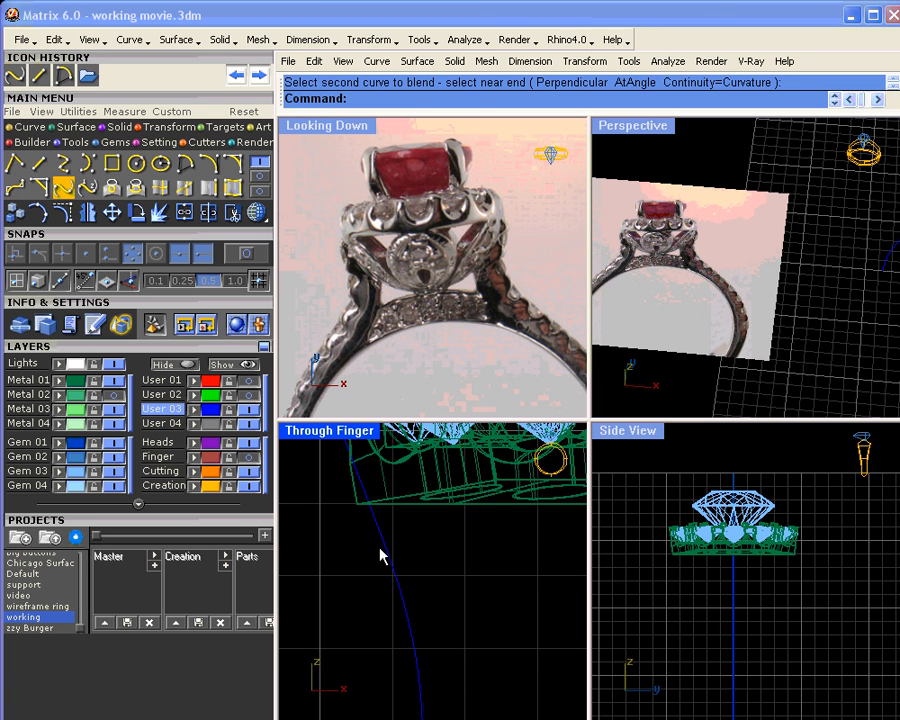
# Show the Metal 02 and Finger layers alongside the blended shank curve
pyautogui.moveTo(382, 549); pyautogui.dragTo(399, 579, button='right')
pyautogui.scroll(-4, 402, 567)
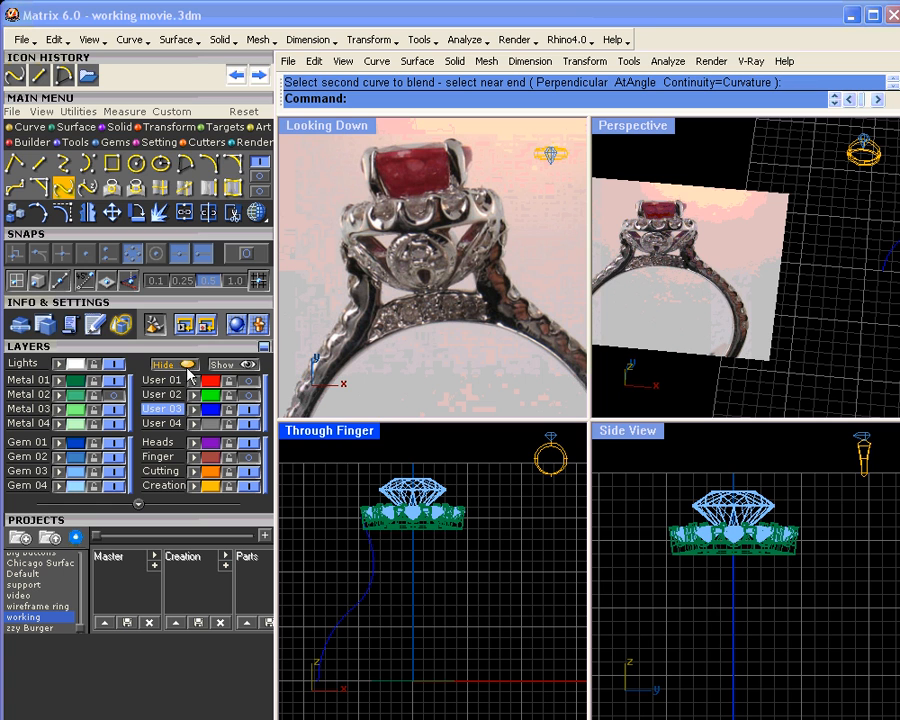
pyautogui.click(114, 395)
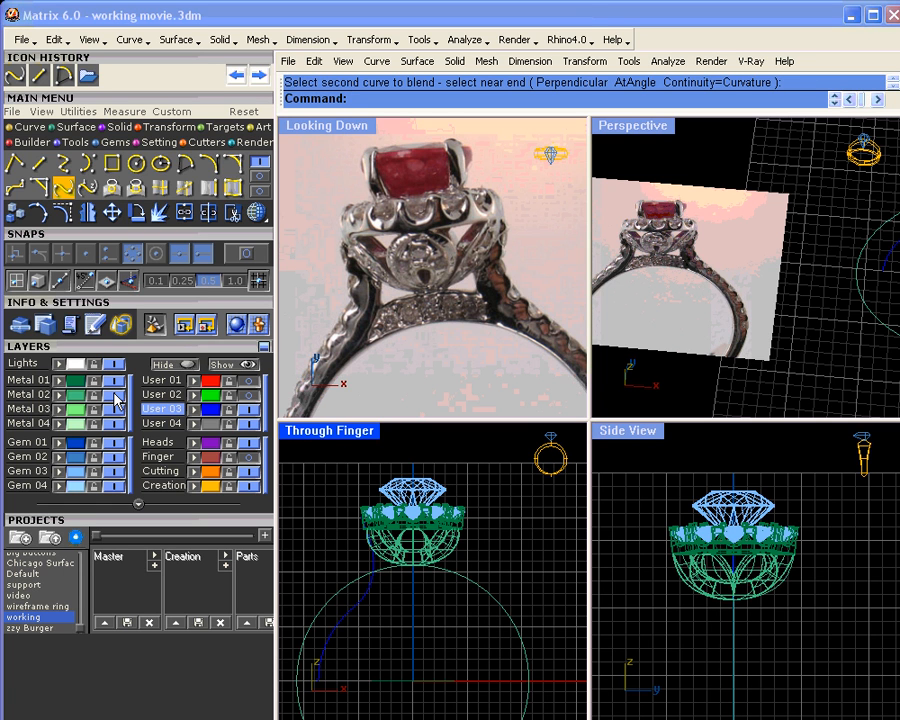
pyautogui.click(252, 457)
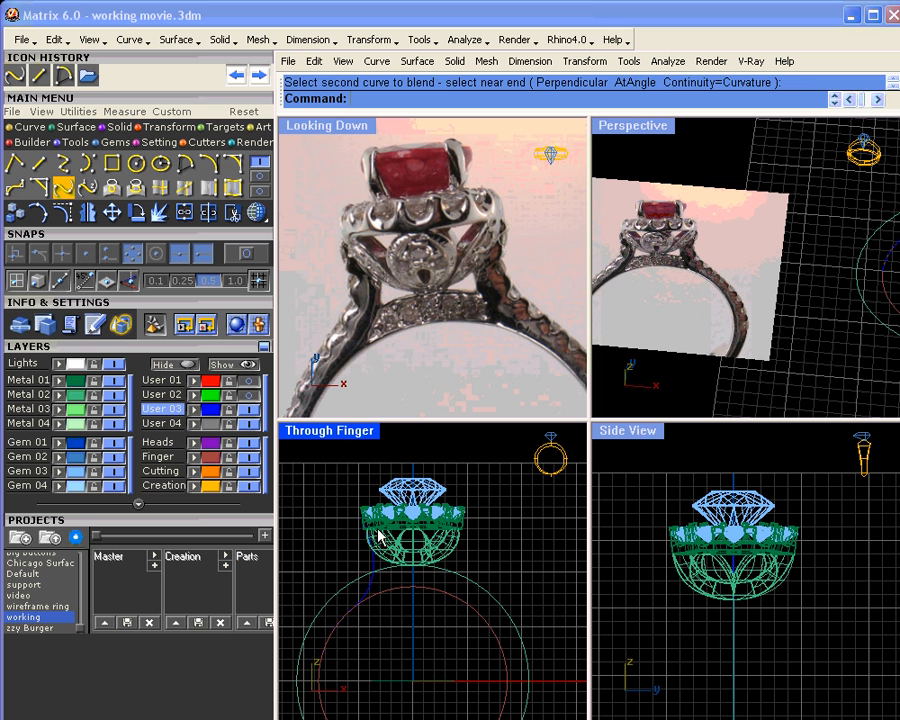
# Assign the outer finger-rail circle to the User 03 layer
pyautogui.scroll(3, 380, 537)
pyautogui.click(516, 554)
pyautogui.click(200, 409)
pyautogui.click(403, 602)
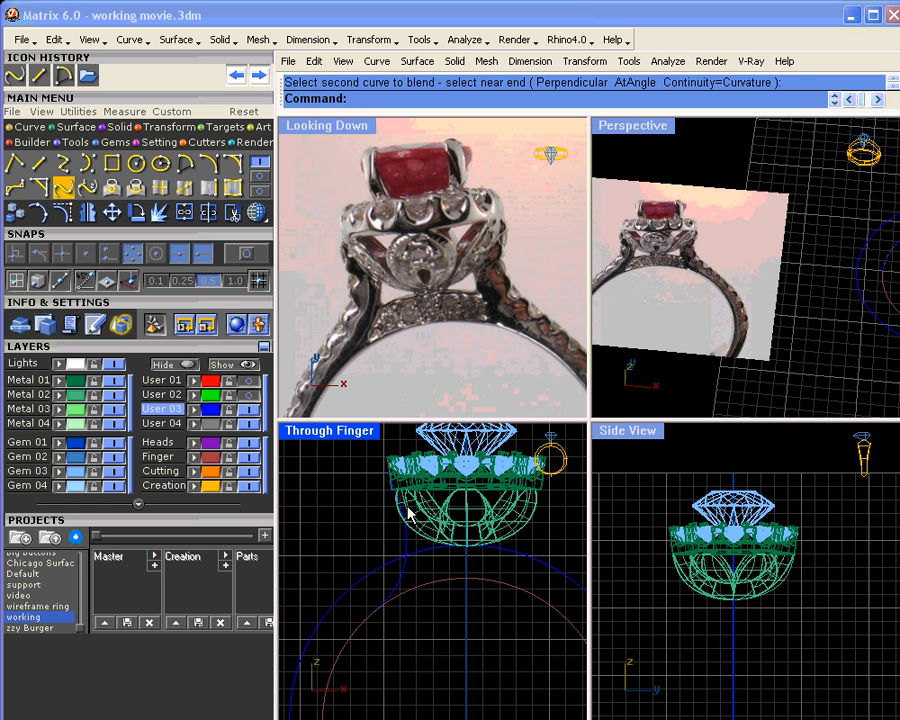
# Mirror a copy of the shank curve to the opposite side of the ring across the vertical axis through 0,0,0
pyautogui.scroll(1, 405, 514)
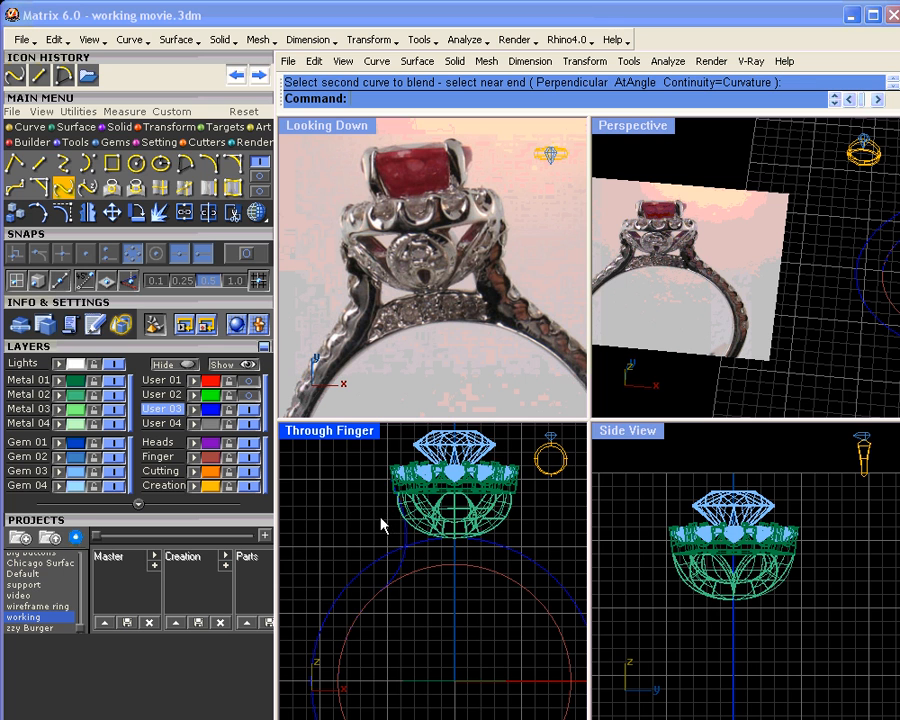
pyautogui.scroll(-3, 390, 540)
pyautogui.scroll(2, 366, 585)
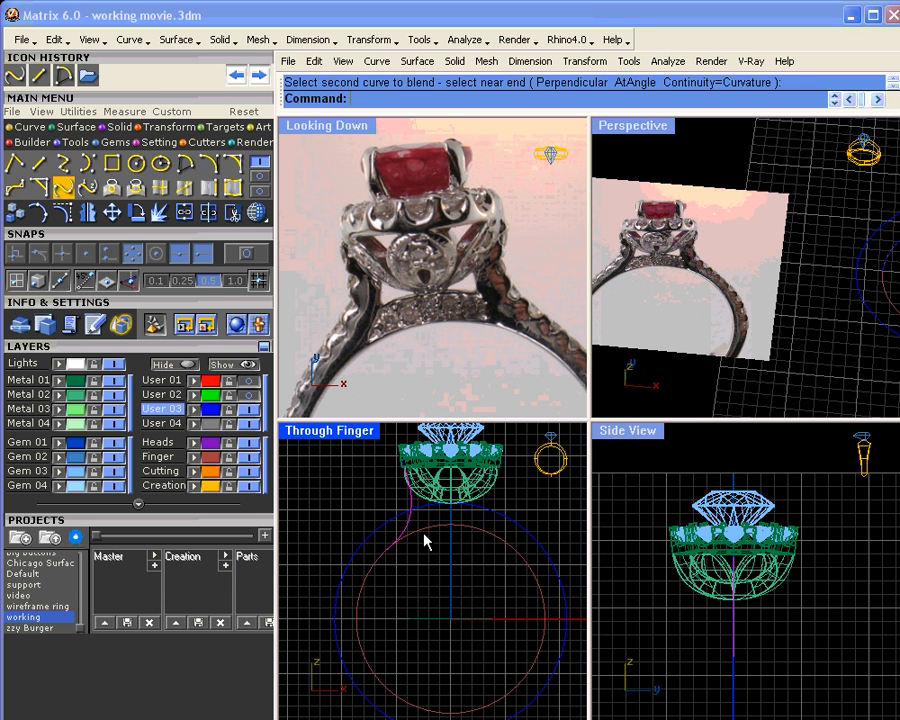
pyautogui.click(88, 211)
pyautogui.write('W0,0,0')
pyautogui.press('Return')
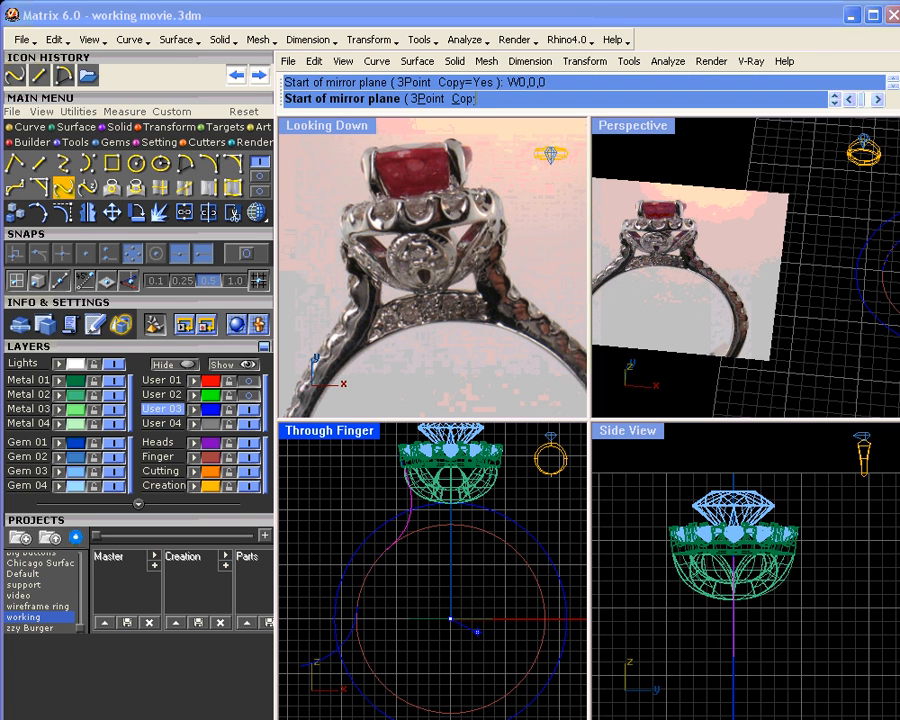
pyautogui.click(459, 570)
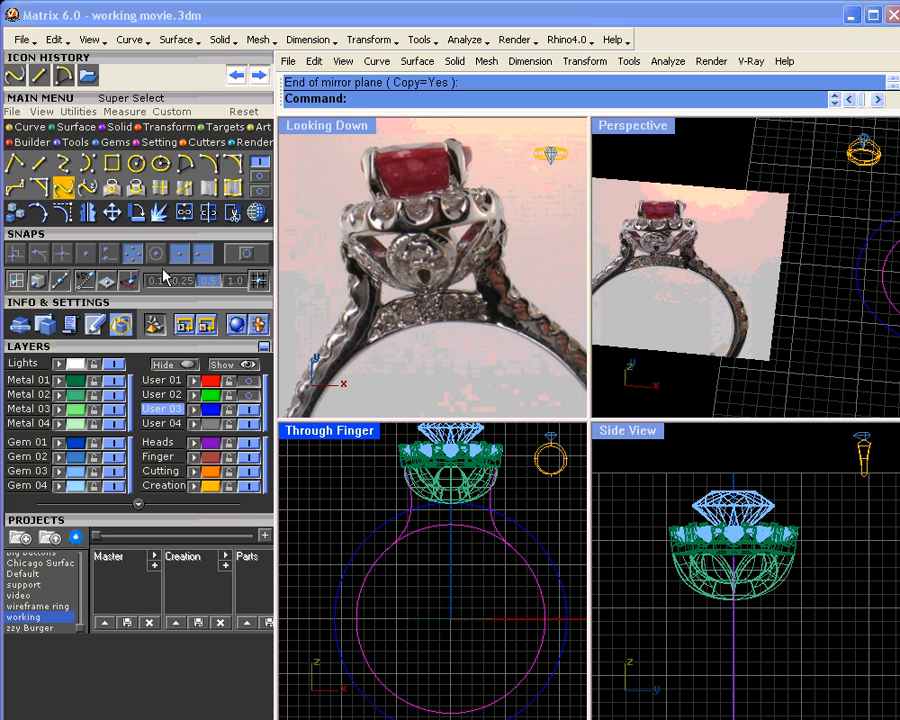
# Trim away the upper part of the inner finger circle between the two mirrored shank curves
pyautogui.click(232, 213)
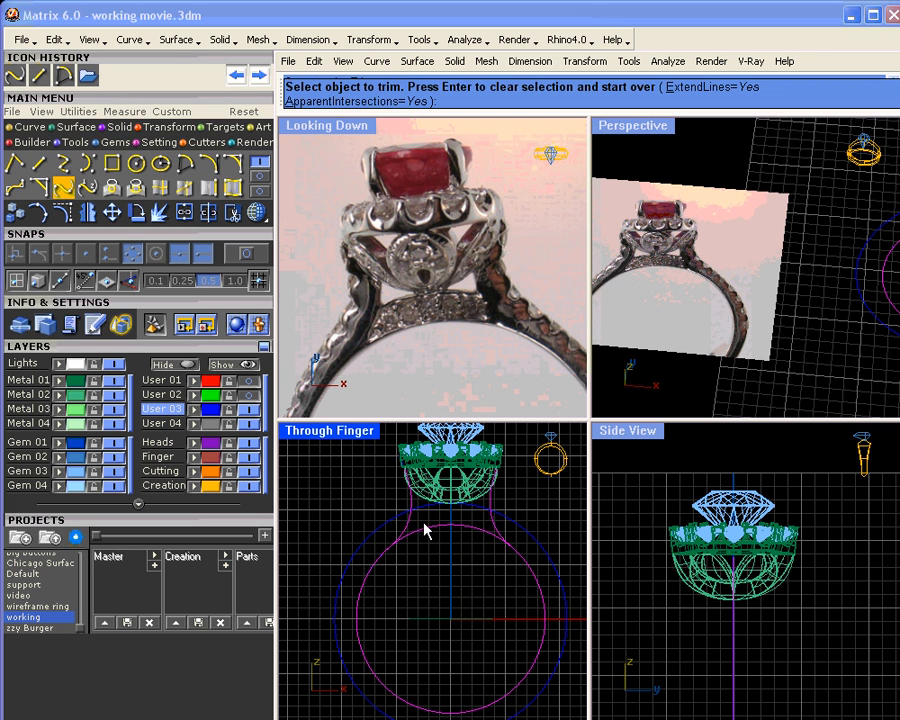
pyautogui.click(425, 535)
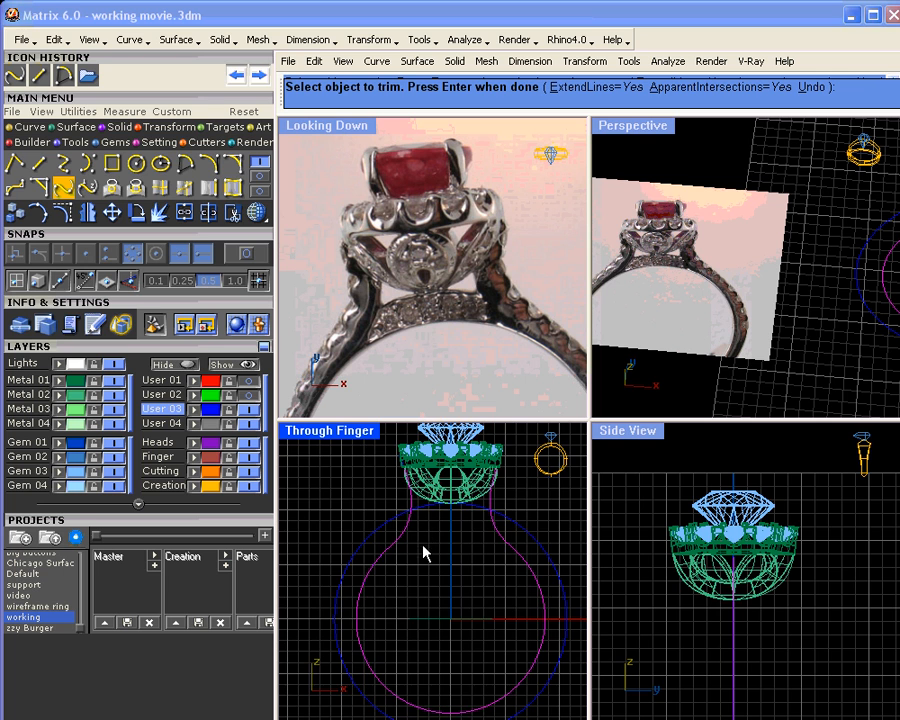
pyautogui.scroll(6, 425, 552)
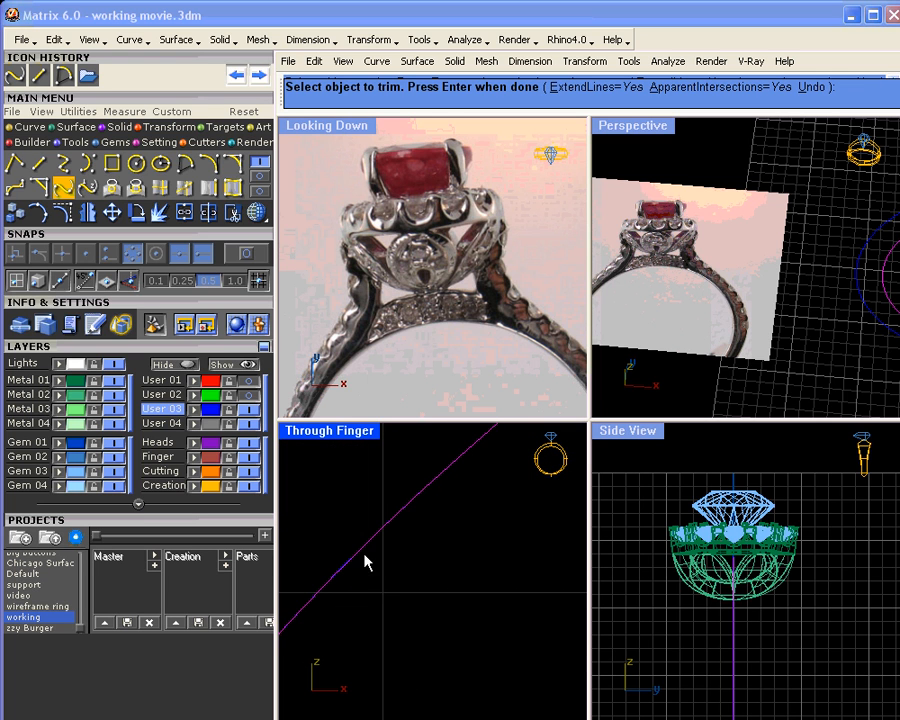
pyautogui.scroll(3, 346, 565)
pyautogui.scroll(-3, 358, 568)
pyautogui.scroll(-6, 365, 568)
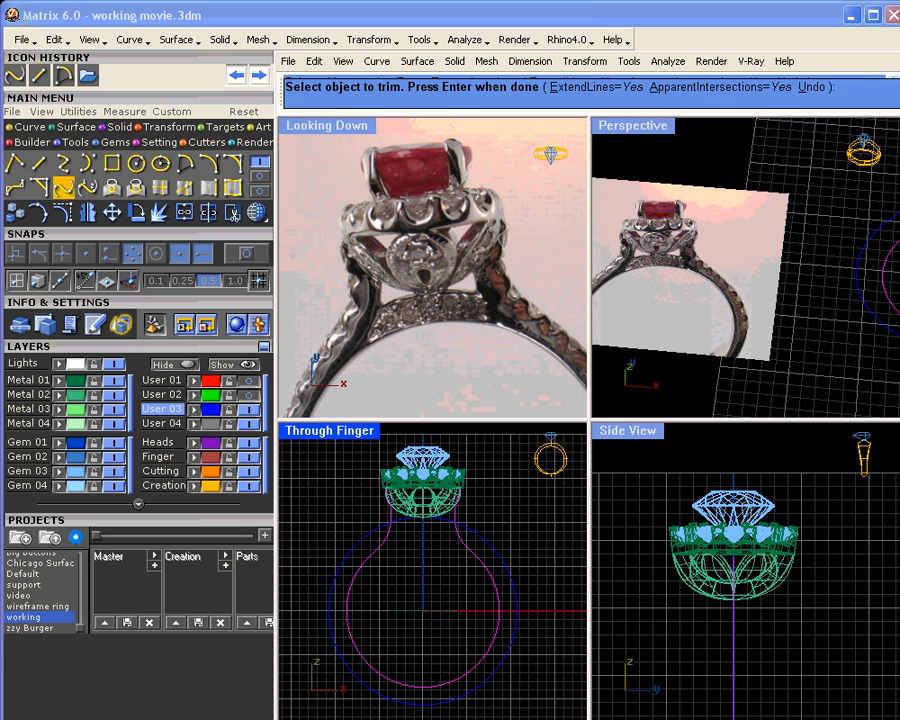
pyautogui.press('Return')
# Delete the leftover finger-rail arc overlapping the inner circle and join the circle and both shank curves into one open curve
pyautogui.scroll(1, 378, 580)
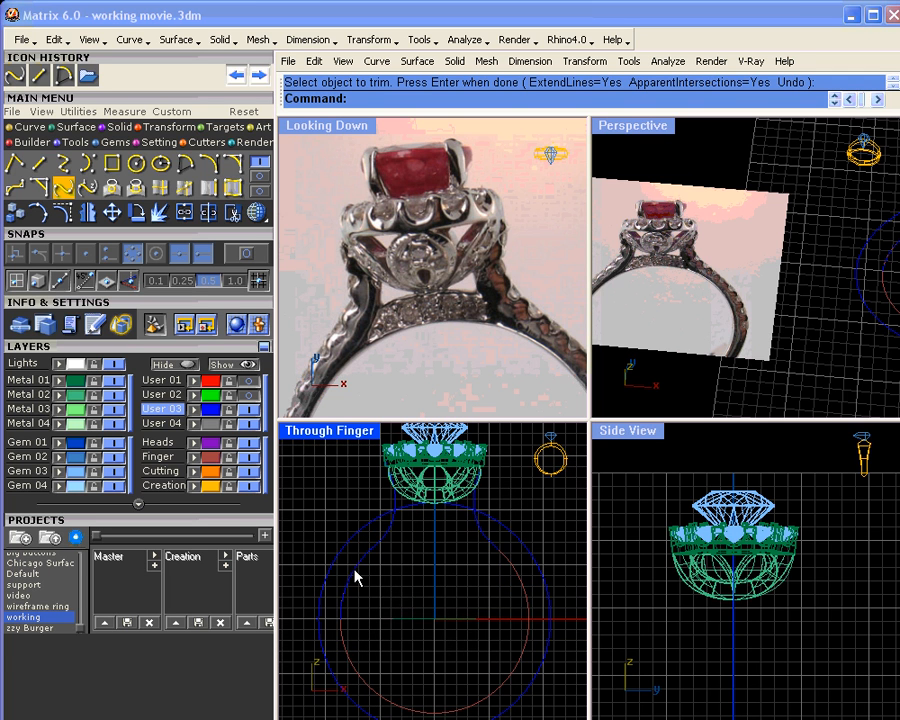
pyautogui.click(357, 578)
pyautogui.click(404, 631)
pyautogui.press('Delete')
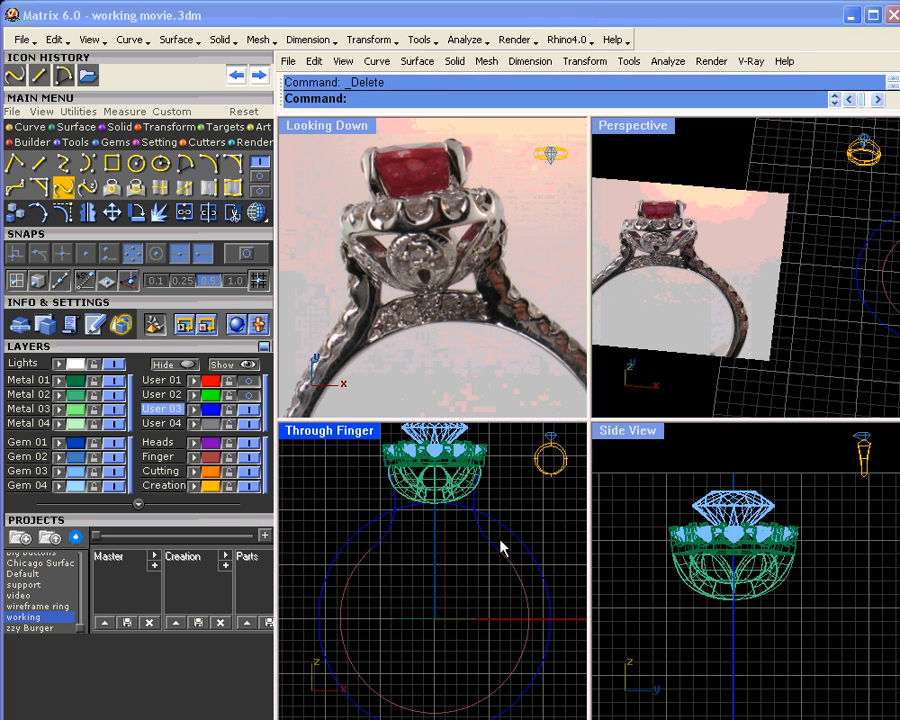
pyautogui.moveTo(502, 540); pyautogui.dragTo(365, 572)
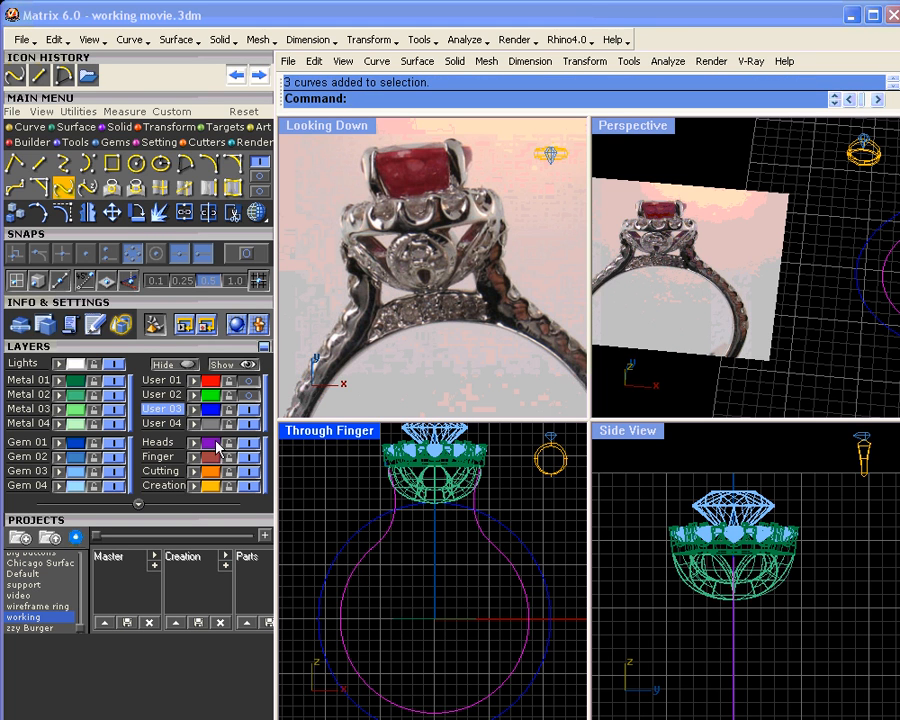
pyautogui.click(184, 213)
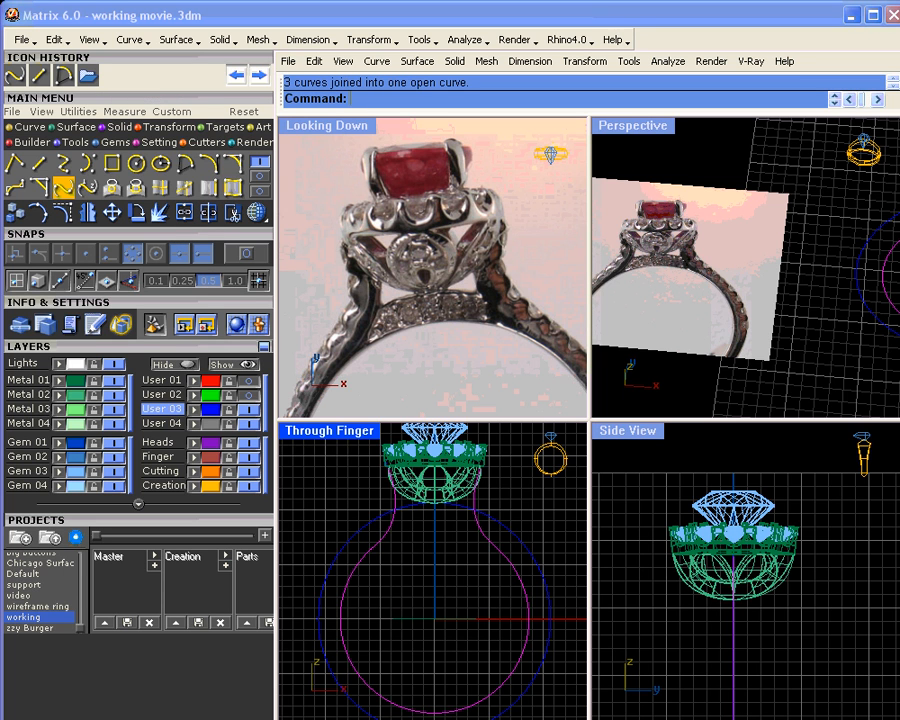
# Examine the transition along the joined shank curve and compare its shape with the shank in the reference photo
pyautogui.scroll(5, 365, 541)
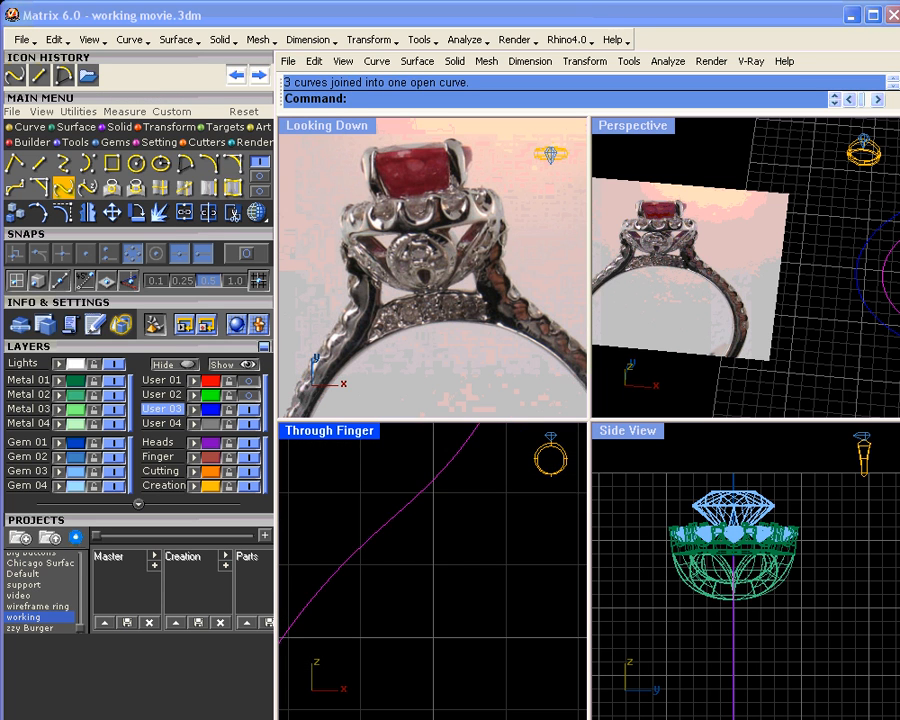
pyautogui.scroll(-5, 367, 539)
pyautogui.moveTo(370, 536); pyautogui.dragTo(357, 567, button='right')
pyautogui.click(376, 577)
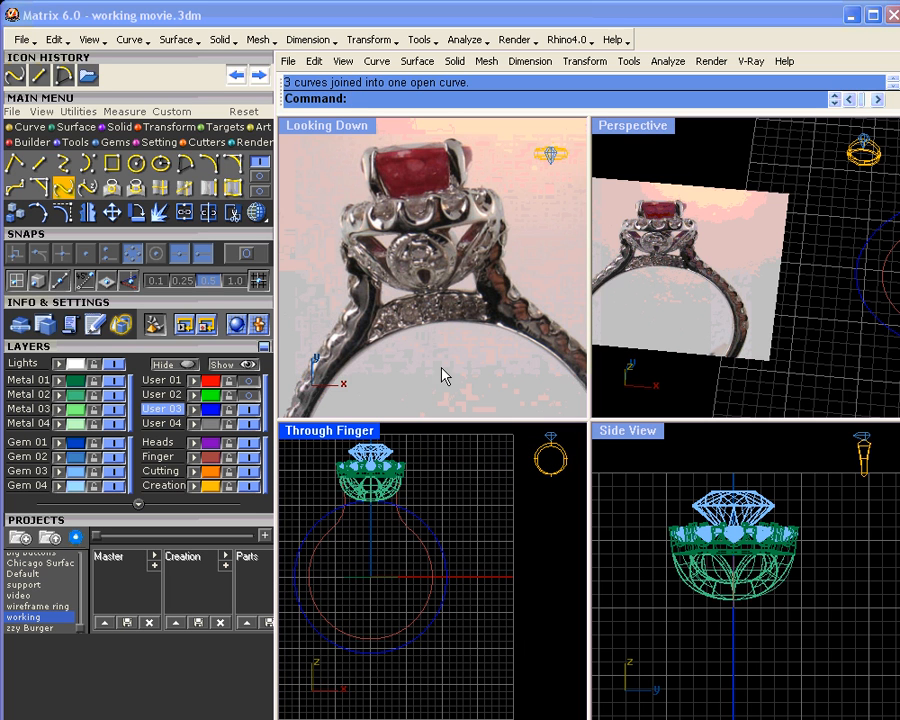
pyautogui.scroll(-3, 446, 368)
pyautogui.moveTo(446, 368); pyautogui.dragTo(435, 282, button='right')
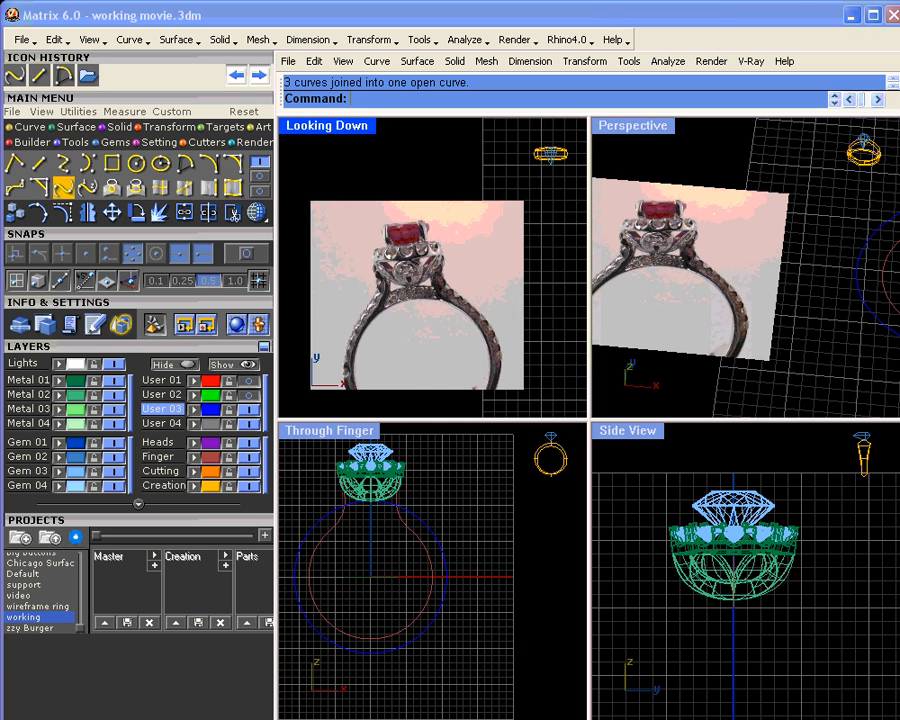
pyautogui.scroll(5, 428, 305)
pyautogui.scroll(1, 443, 327)
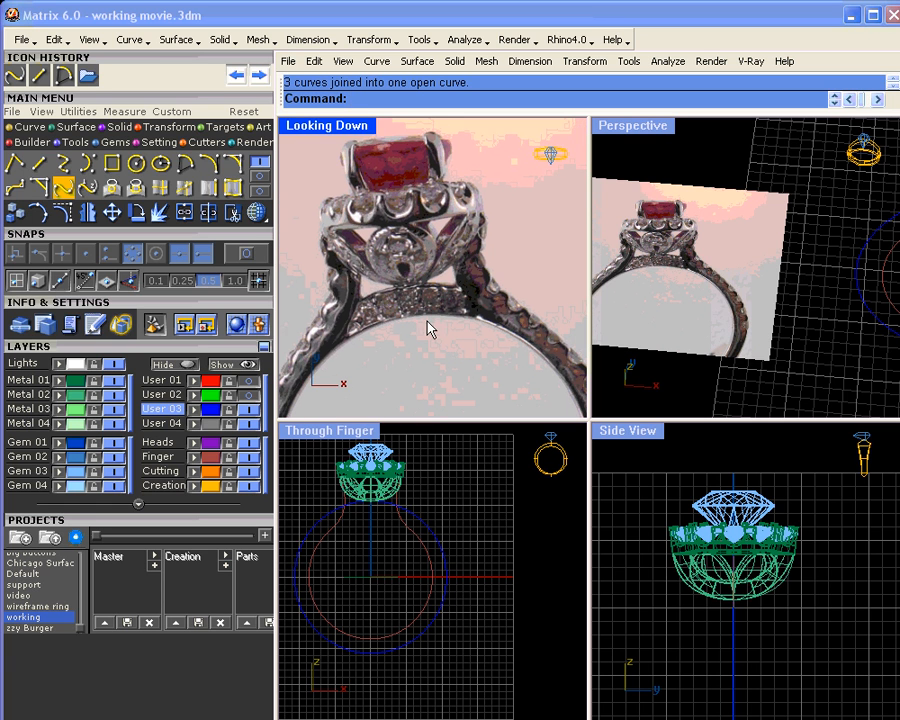
pyautogui.click(478, 500)
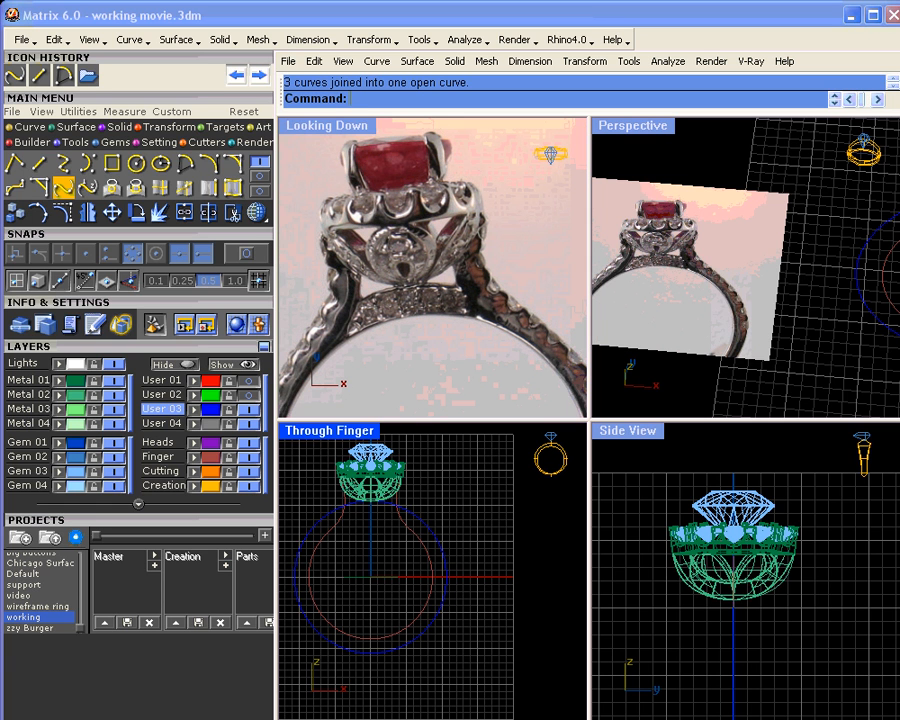
pyautogui.click(428, 559)
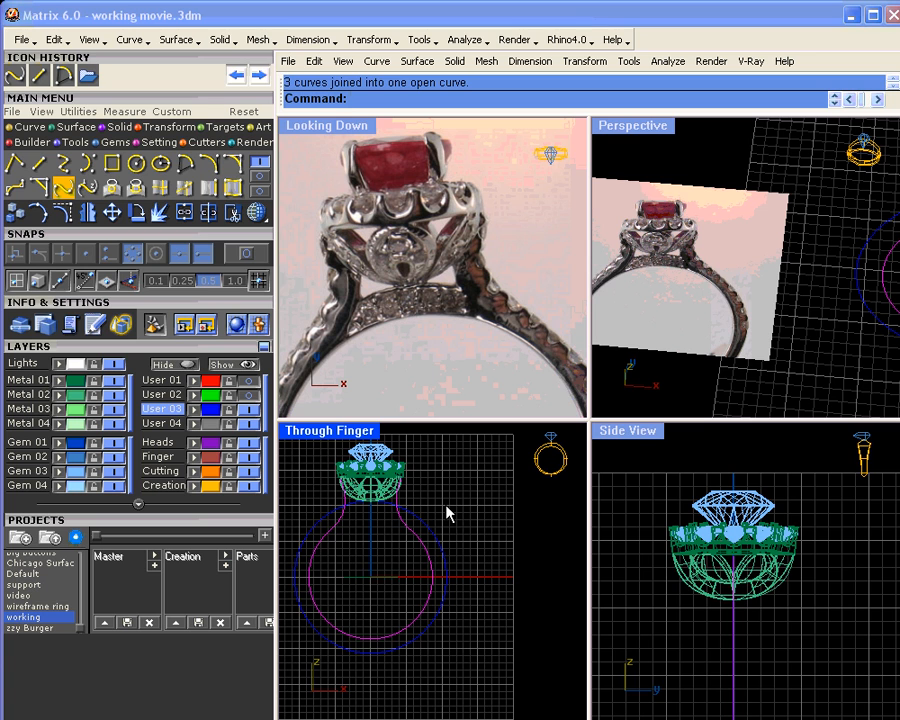
pyautogui.press('Escape')
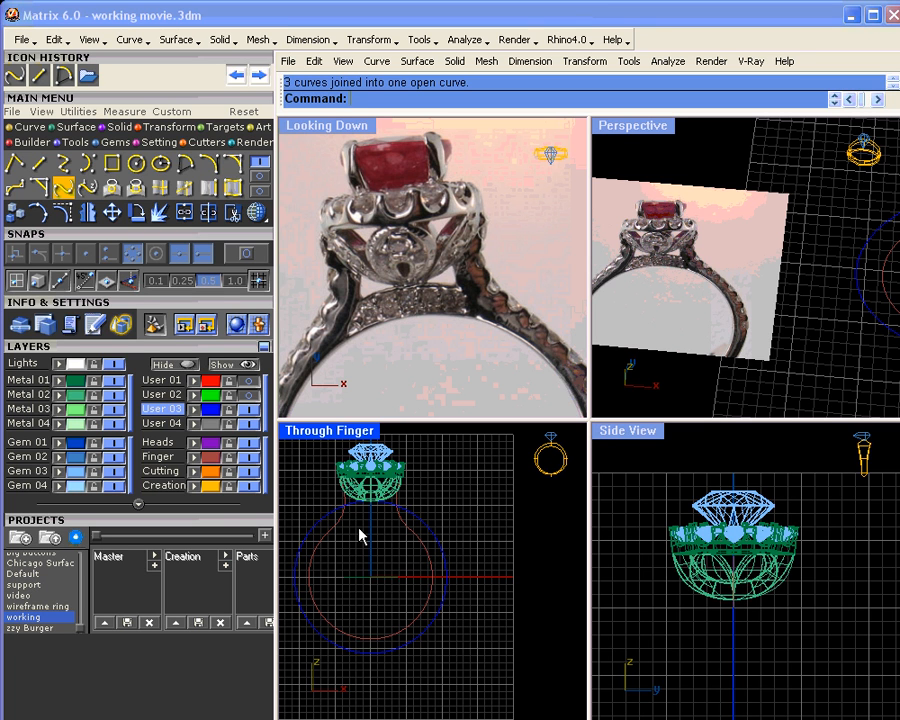
# Place a half-round profile at the base of the joined shank curve with Profile Placer and reduce its height and width
pyautogui.click(334, 535)
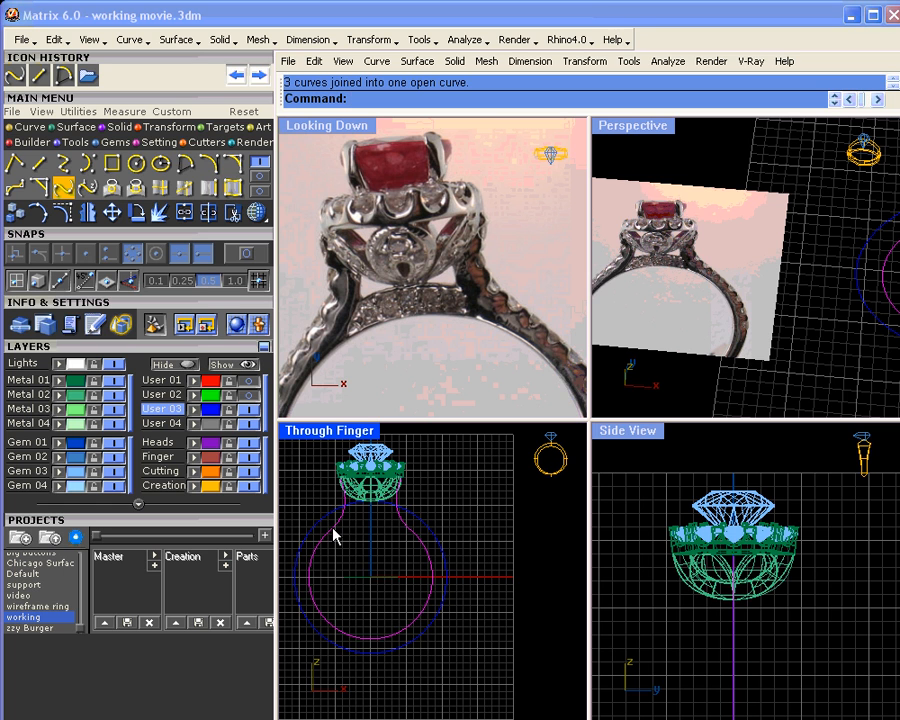
pyautogui.middleClick(334, 535)
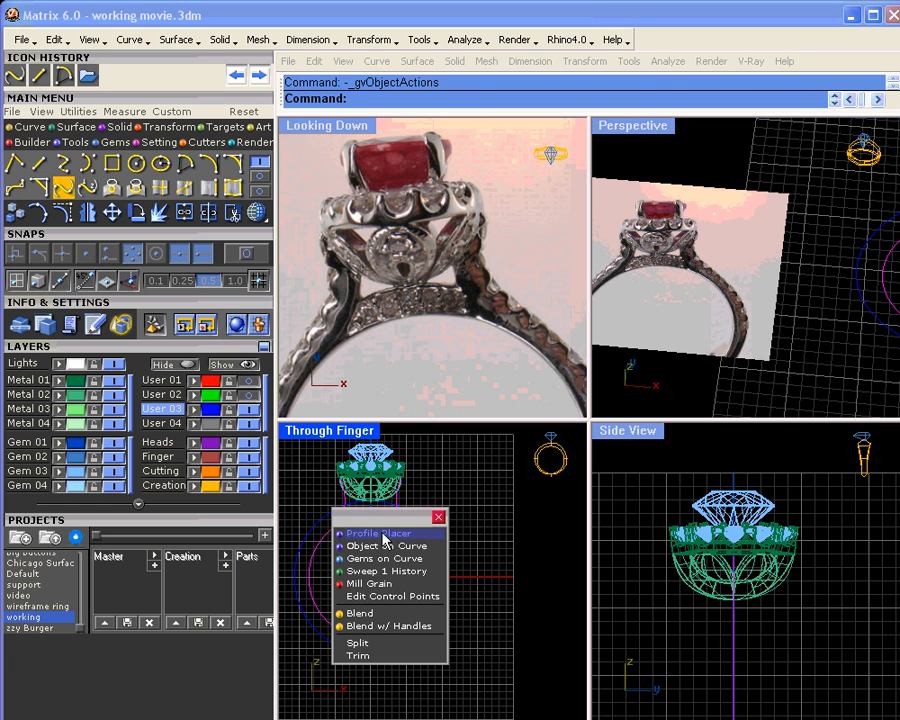
pyautogui.click(385, 535)
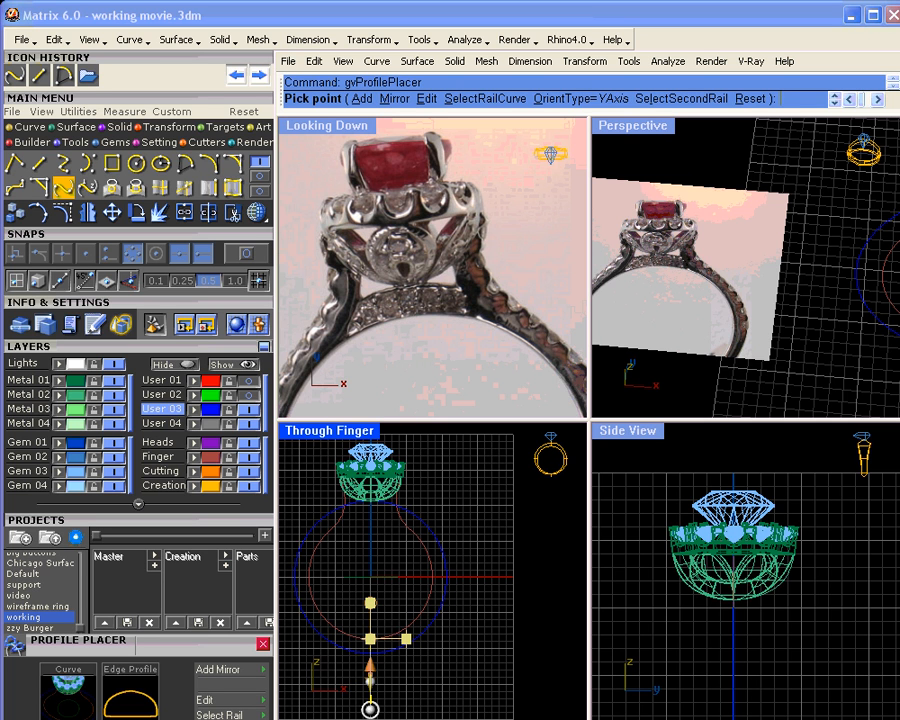
pyautogui.moveTo(770, 290); pyautogui.dragTo(705, 205, button='right')
pyautogui.moveTo(835, 375); pyautogui.dragTo(679, 332, button='right')
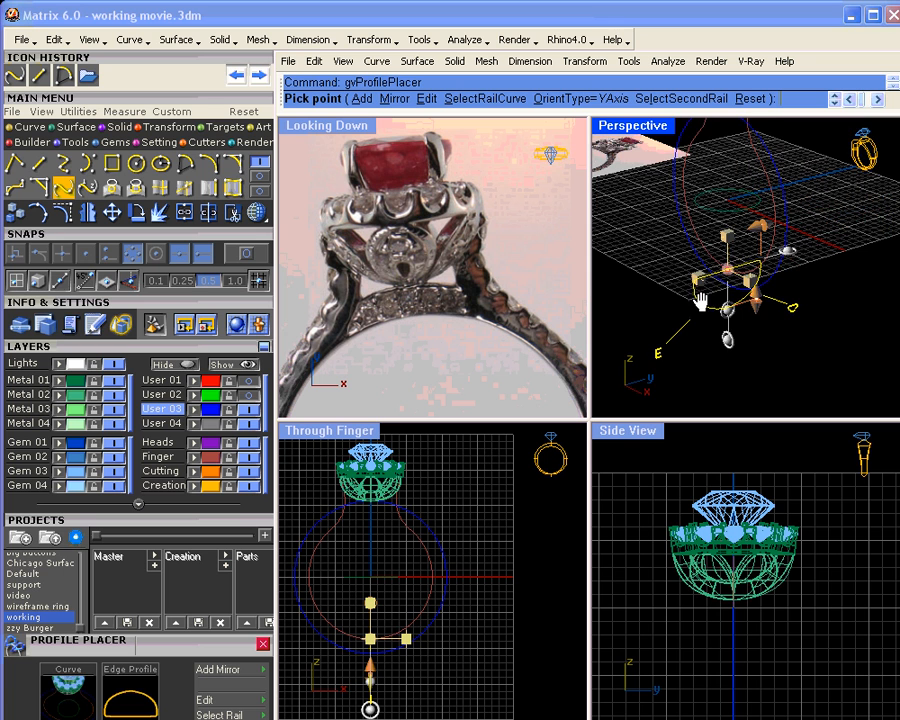
pyautogui.click(752, 268)
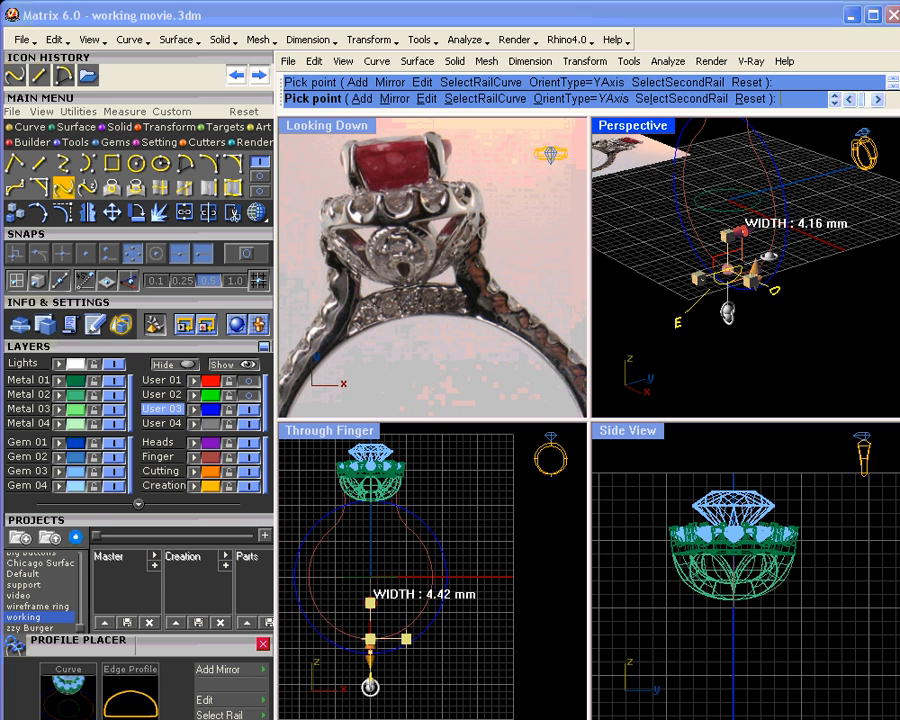
pyautogui.click(740, 229)
# Examine the size and shape of the placed half-round profile from the side and in perspective
pyautogui.scroll(-3, 735, 670)
pyautogui.moveTo(735, 670); pyautogui.dragTo(685, 503, button='right')
pyautogui.scroll(2, 688, 613)
pyautogui.scroll(5, 694, 627)
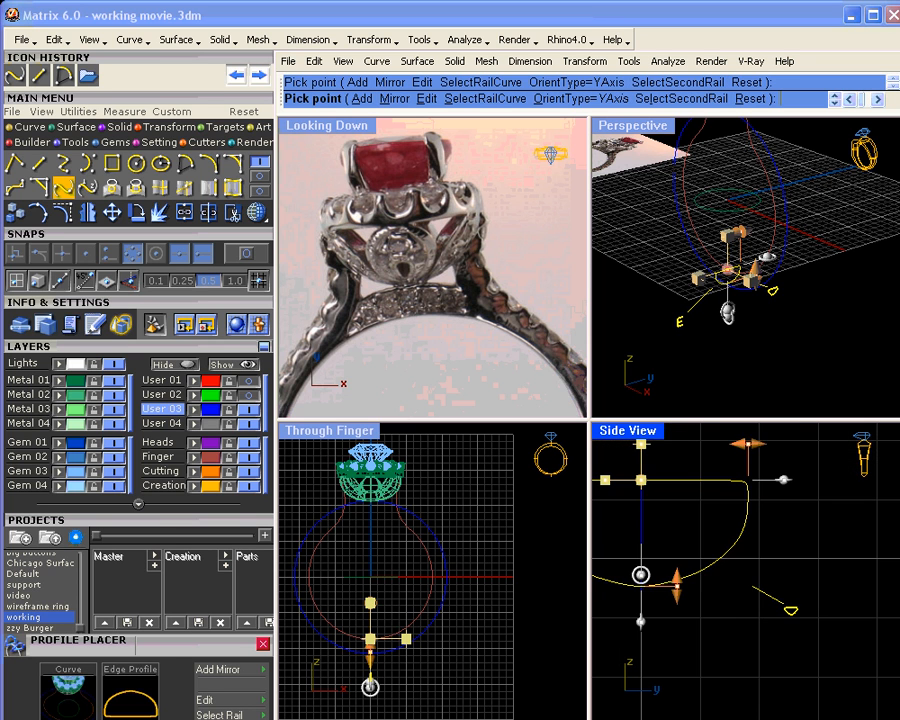
pyautogui.moveTo(697, 594); pyautogui.dragTo(752, 641, button='right')
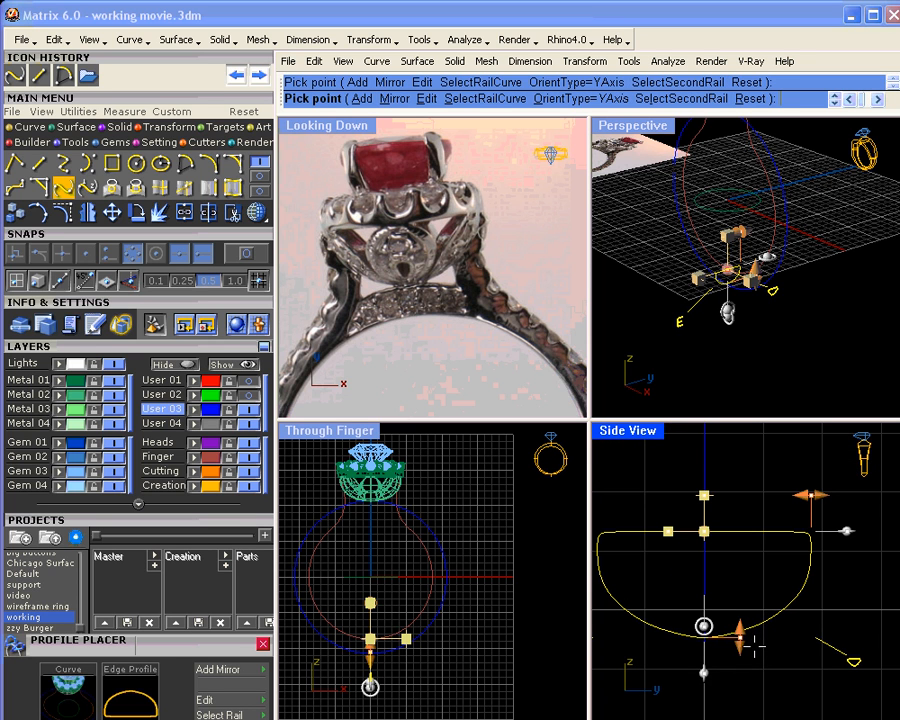
pyautogui.moveTo(808, 272); pyautogui.dragTo(743, 221, button='right')
pyautogui.scroll(10, 706, 300)
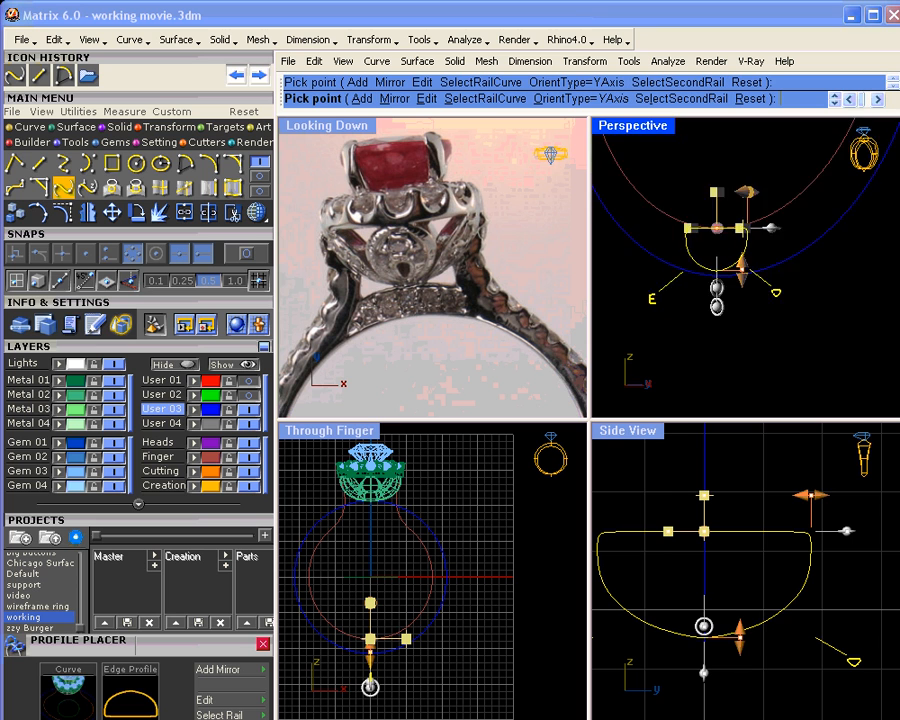
pyautogui.moveTo(713, 286)
pyautogui.mouseDown(button='right')
pyautogui.moveTo(729, 348)
pyautogui.moveTo(732, 298)
pyautogui.moveTo(677, 312)
pyautogui.moveTo(722, 290)
pyautogui.mouseUp(button='right')
pyautogui.scroll(-8, 730, 236)
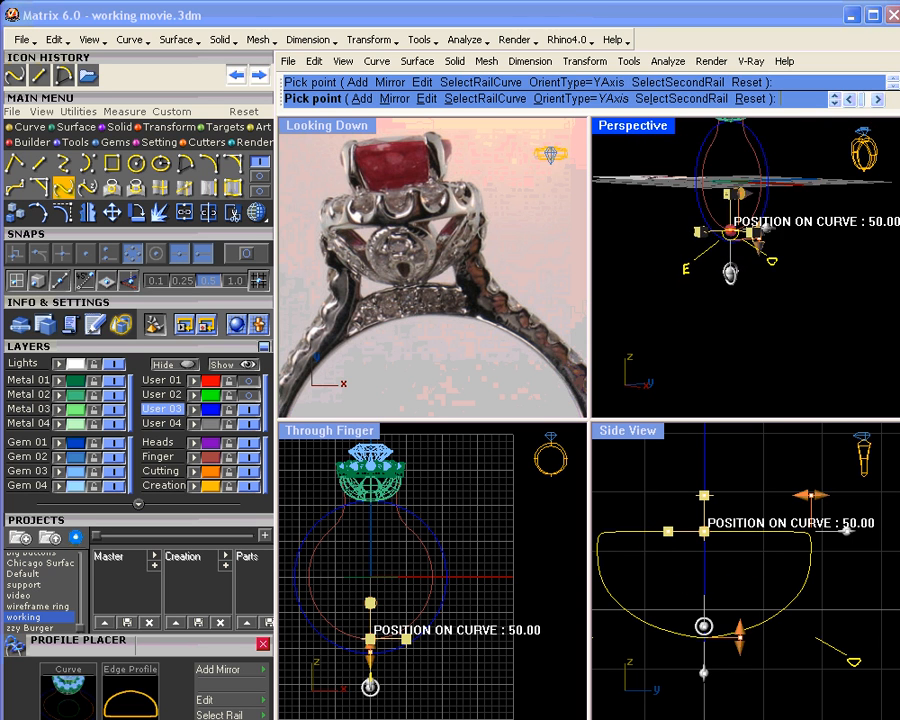
# Add a second profile on the upper part of the shank curve and mirror it to the opposite side
pyautogui.moveTo(730, 236); pyautogui.dragTo(750, 284, button='right')
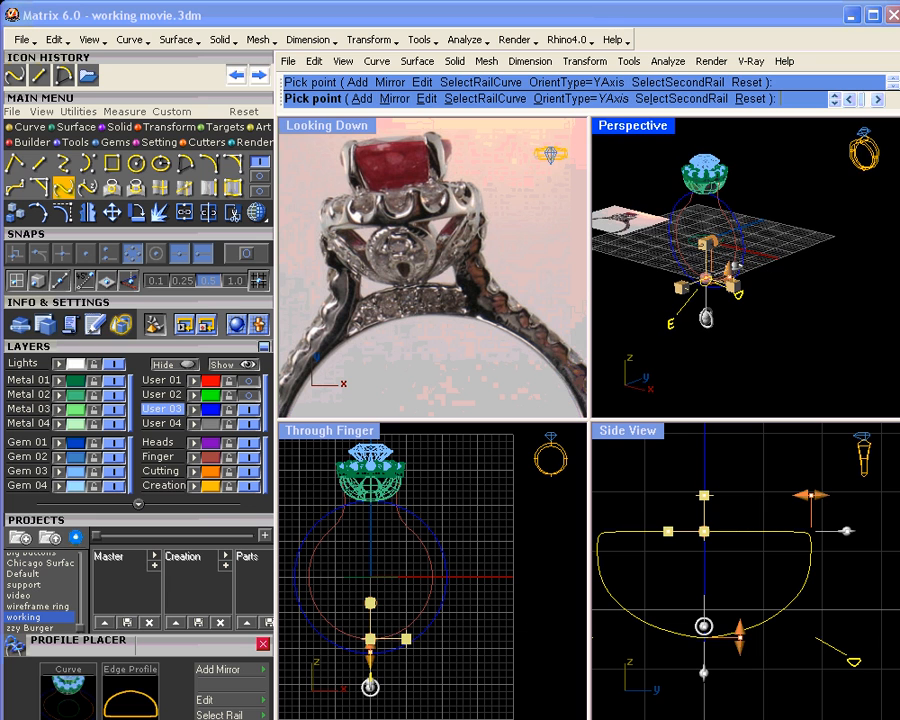
pyautogui.click(361, 99)
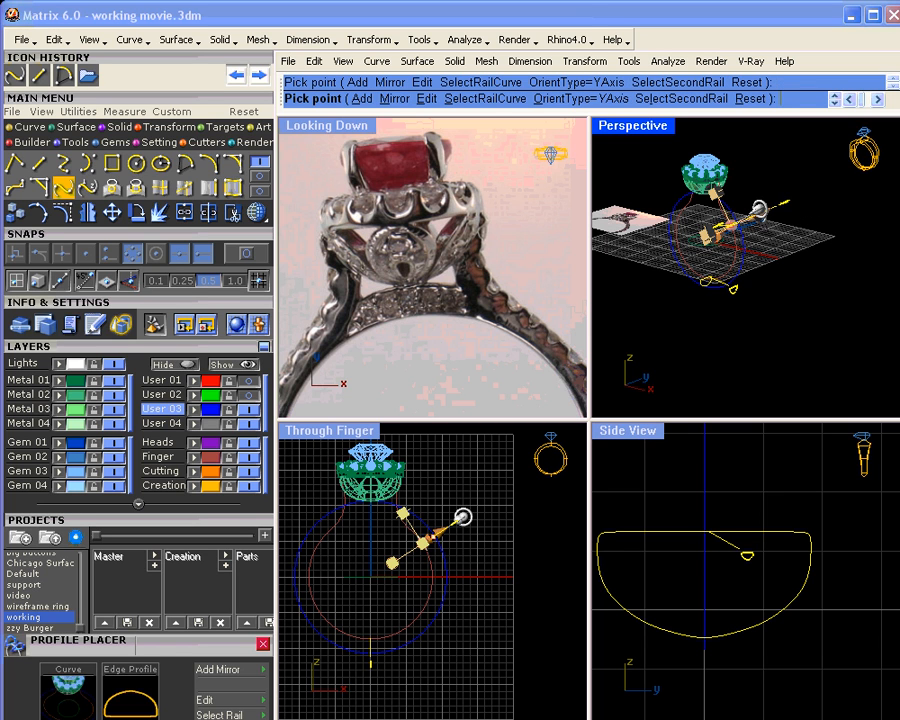
pyautogui.click(395, 98)
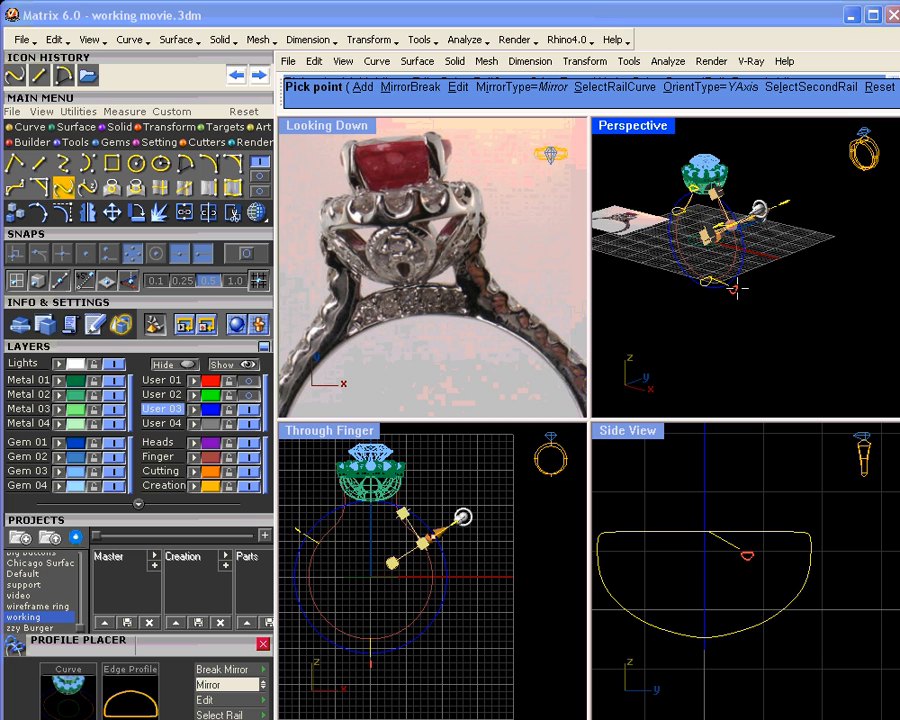
# Choose the profileplacer_04 shape for the mirrored upper shank profile
pyautogui.moveTo(737, 291); pyautogui.dragTo(746, 175, button='right')
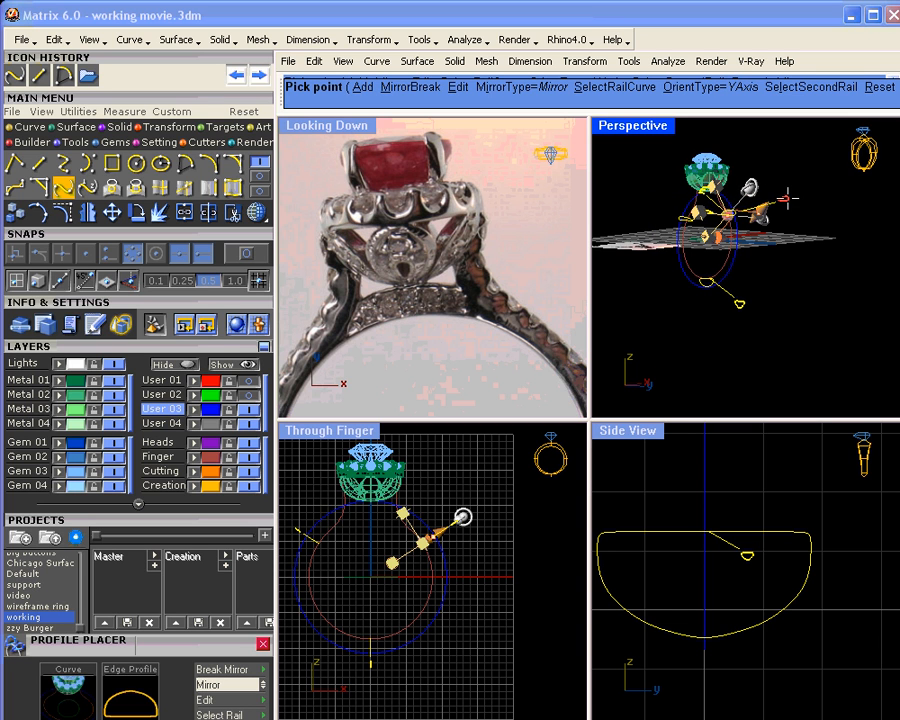
pyautogui.click(787, 198)
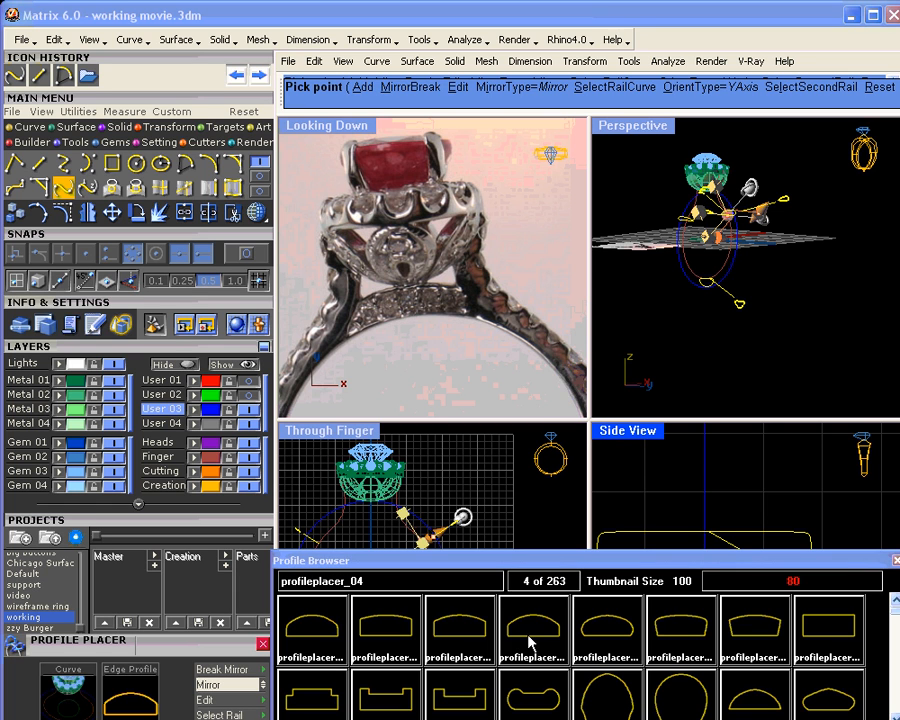
pyautogui.click(537, 630)
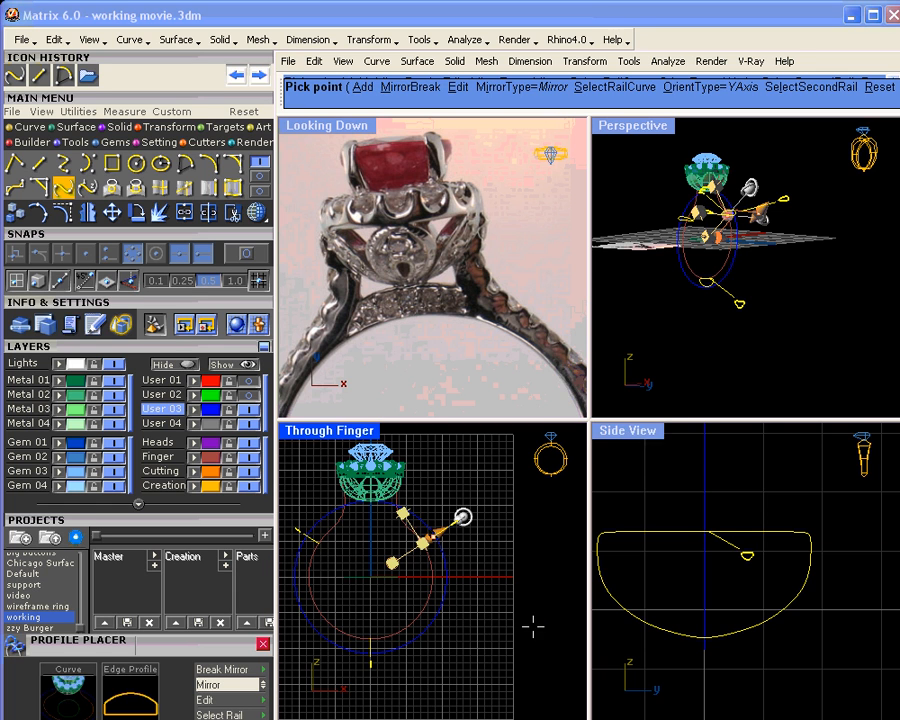
# Move the mirrored upper profile along the shank curve to its upper end beside the halo
pyautogui.moveTo(731, 270); pyautogui.dragTo(711, 356, button='right')
pyautogui.scroll(4, 711, 354)
pyautogui.scroll(5, 760, 277)
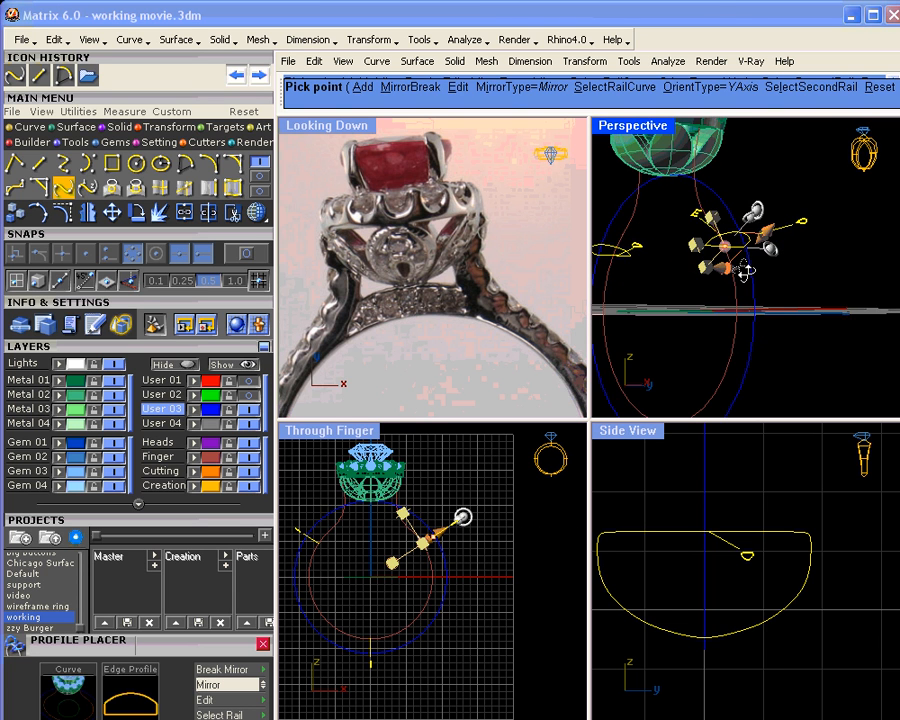
pyautogui.moveTo(771, 236); pyautogui.dragTo(704, 130)
pyautogui.moveTo(738, 205); pyautogui.dragTo(744, 266, button='right')
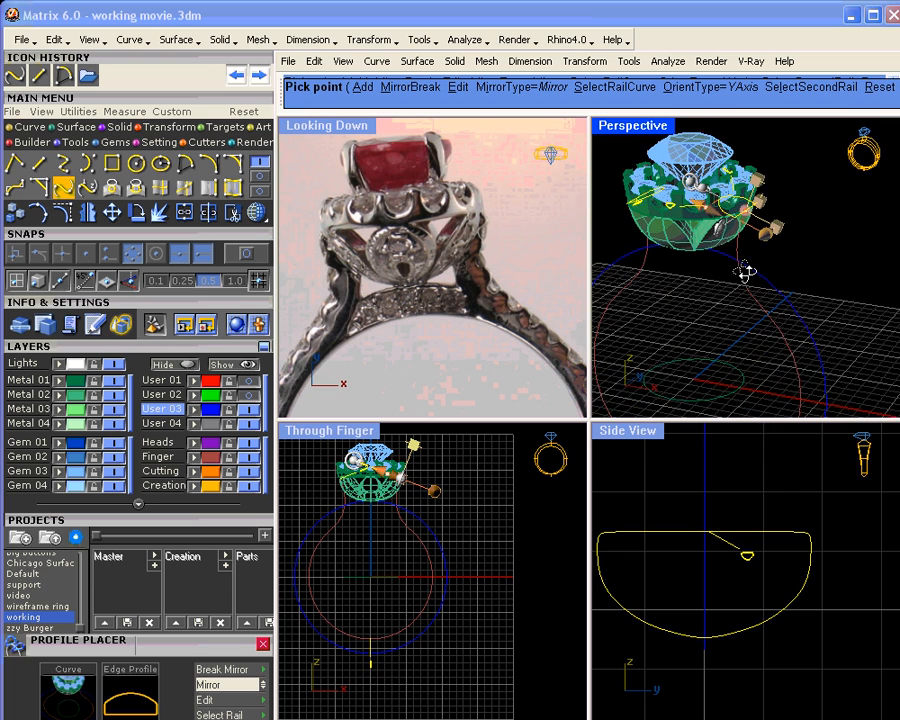
pyautogui.moveTo(744, 200)
pyautogui.mouseDown()
pyautogui.moveTo(742, 248)
pyautogui.moveTo(757, 200)
pyautogui.mouseUp()
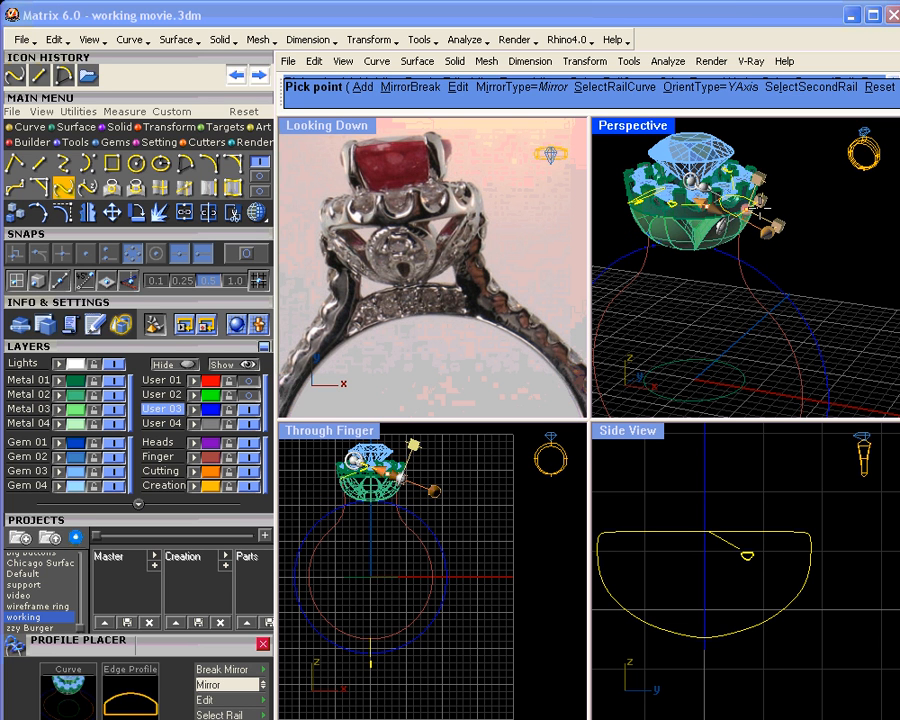
# Rotate the mirrored upper profile around the rail so its curved side faces outward from the head
pyautogui.moveTo(752, 215); pyautogui.dragTo(750, 248, button='right')
pyautogui.moveTo(697, 206); pyautogui.dragTo(791, 266)
pyautogui.moveTo(763, 262); pyautogui.dragTo(823, 233, button='right')
pyautogui.scroll(3, 742, 264)
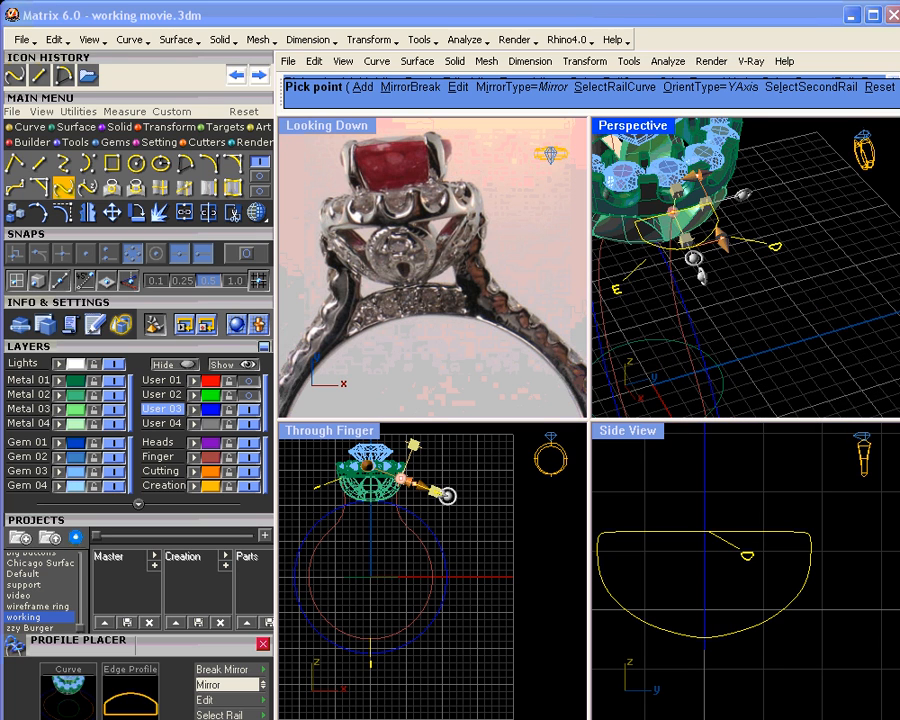
# Reduce the mirrored upper profile to a width of about 3.30 mm and a height of about 1.80 mm
pyautogui.moveTo(699, 178)
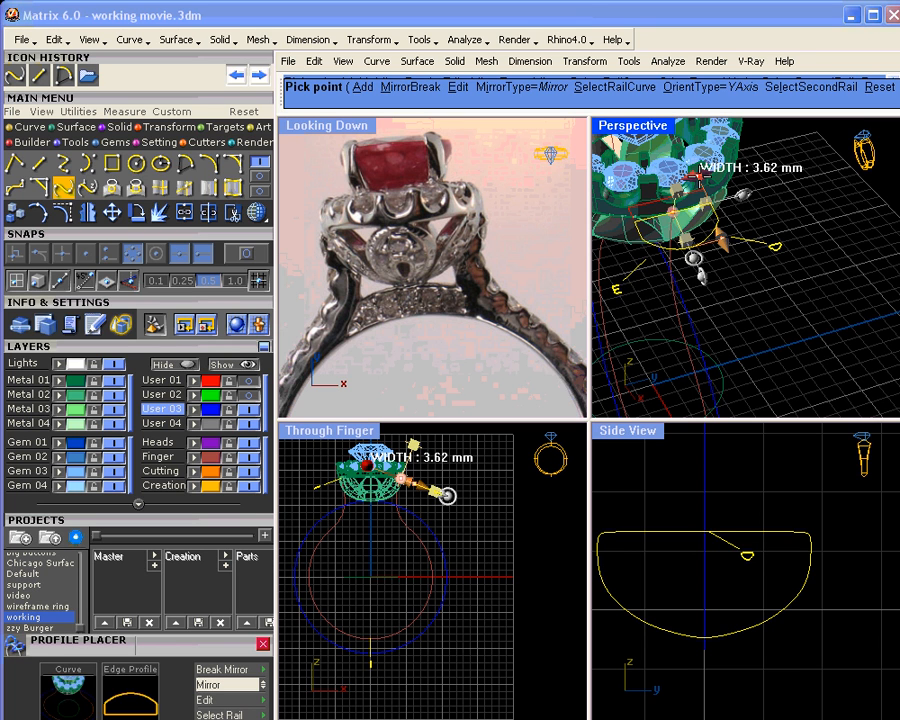
pyautogui.moveTo(699, 177); pyautogui.dragTo(686, 177)
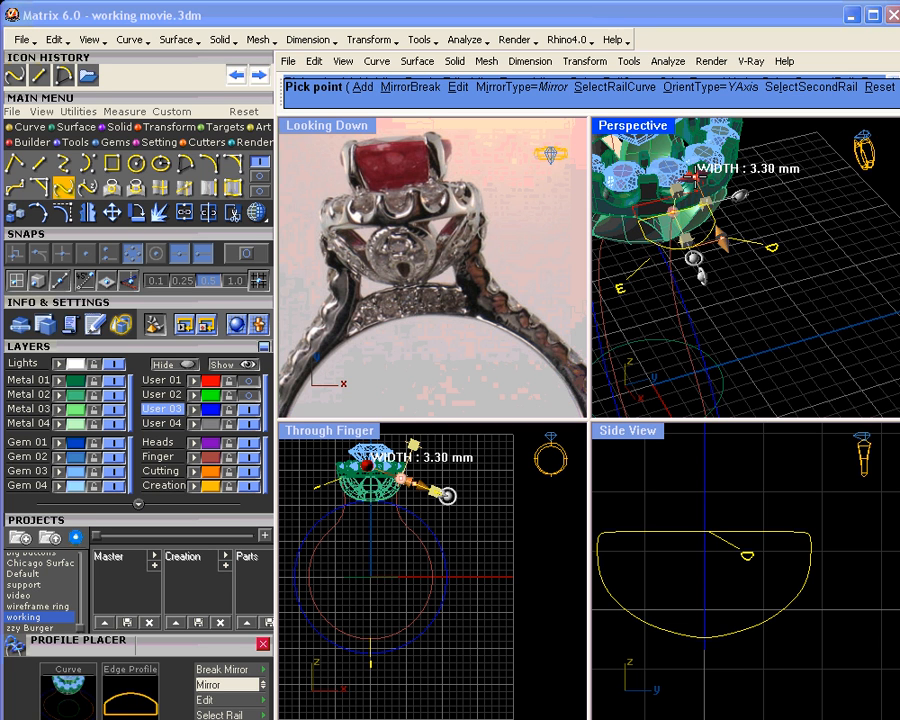
pyautogui.moveTo(701, 272)
pyautogui.mouseDown(button='right')
pyautogui.moveTo(790, 218)
pyautogui.moveTo(836, 242)
pyautogui.moveTo(878, 234)
pyautogui.moveTo(722, 216)
pyautogui.moveTo(733, 228)
pyautogui.moveTo(690, 262)
pyautogui.mouseUp(button='right')
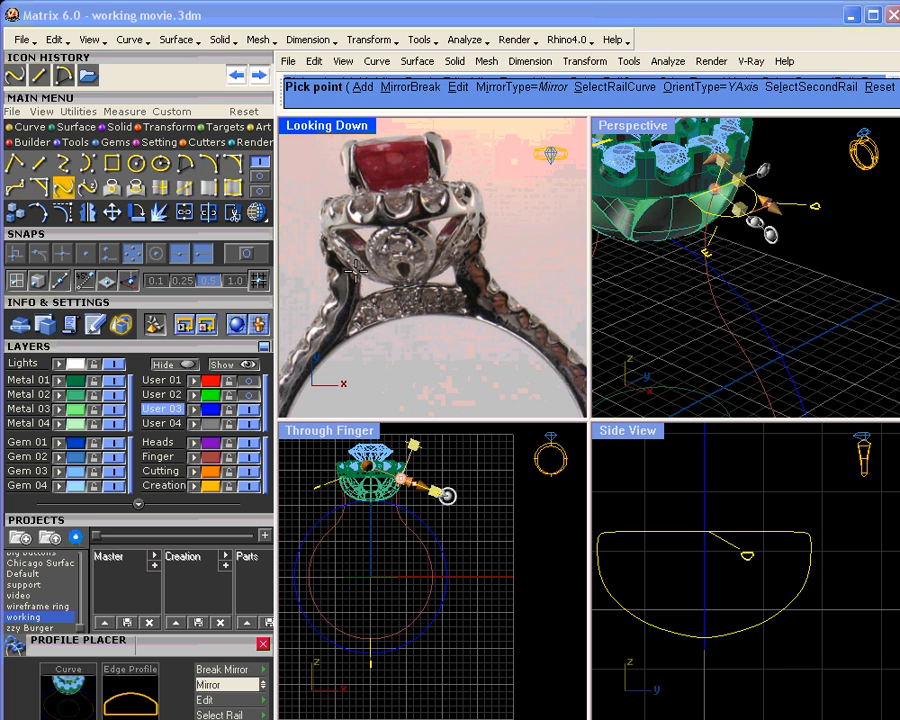
pyautogui.moveTo(730, 262); pyautogui.dragTo(745, 290, button='right')
pyautogui.moveTo(776, 221); pyautogui.dragTo(773, 218)
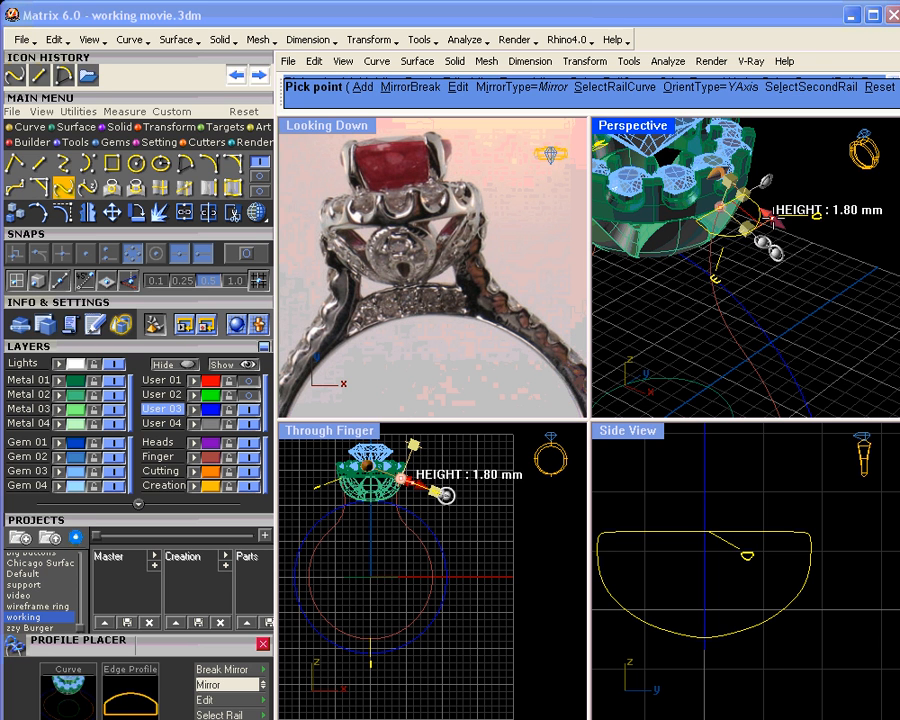
# Narrow the profile at the base of the shank slightly and finish placing the profiles
pyautogui.moveTo(720, 250); pyautogui.dragTo(676, 280, button='right')
pyautogui.scroll(-5, 715, 524)
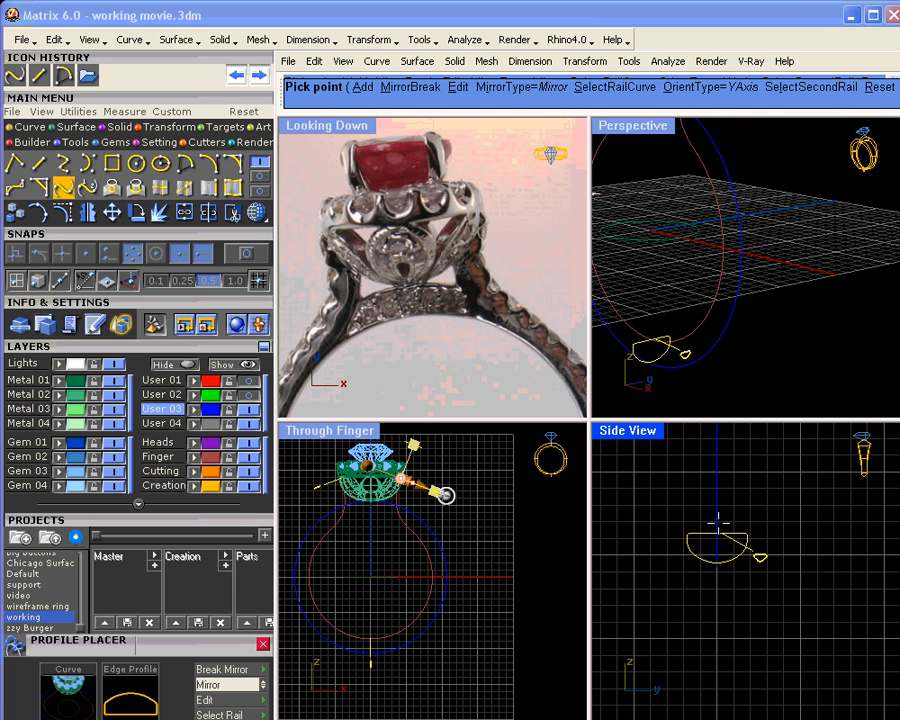
pyautogui.moveTo(712, 528); pyautogui.dragTo(730, 607, button='right')
pyautogui.scroll(-2, 758, 600)
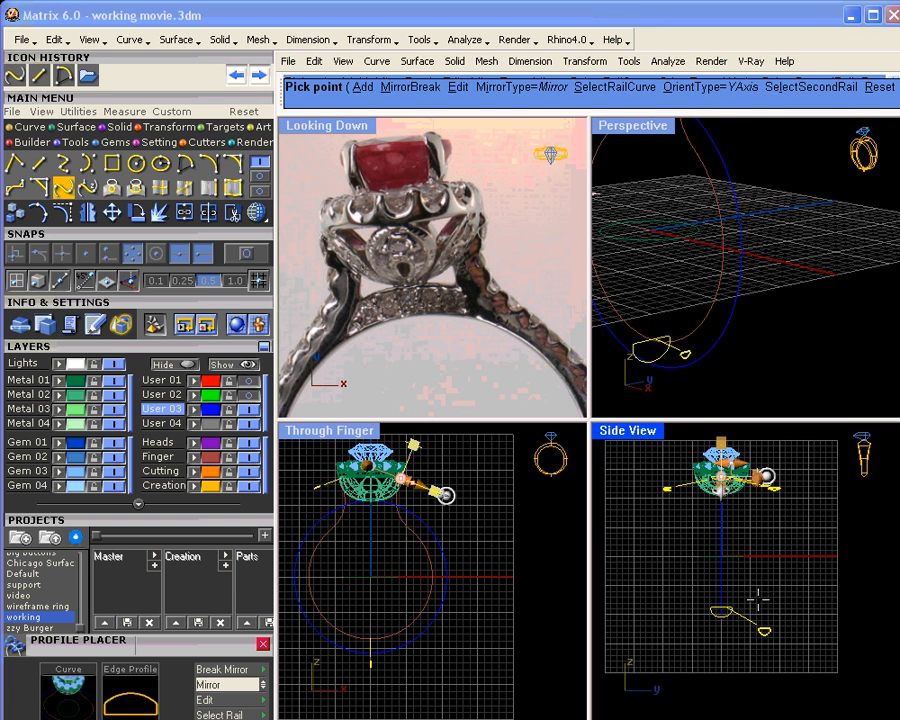
pyautogui.scroll(4, 759, 611)
pyautogui.click(742, 628)
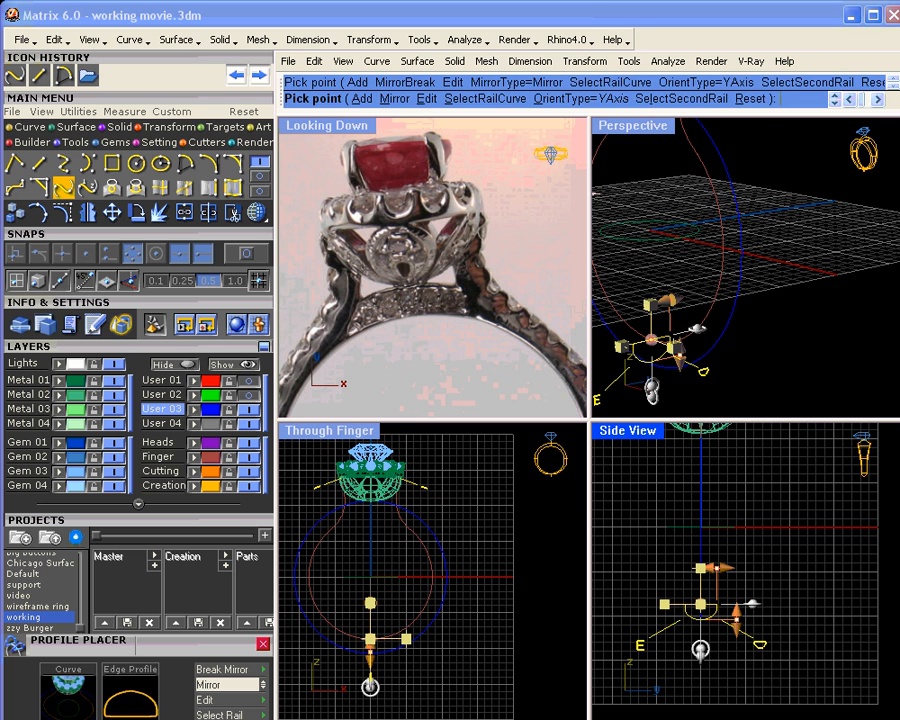
pyautogui.moveTo(716, 566); pyautogui.dragTo(709, 566)
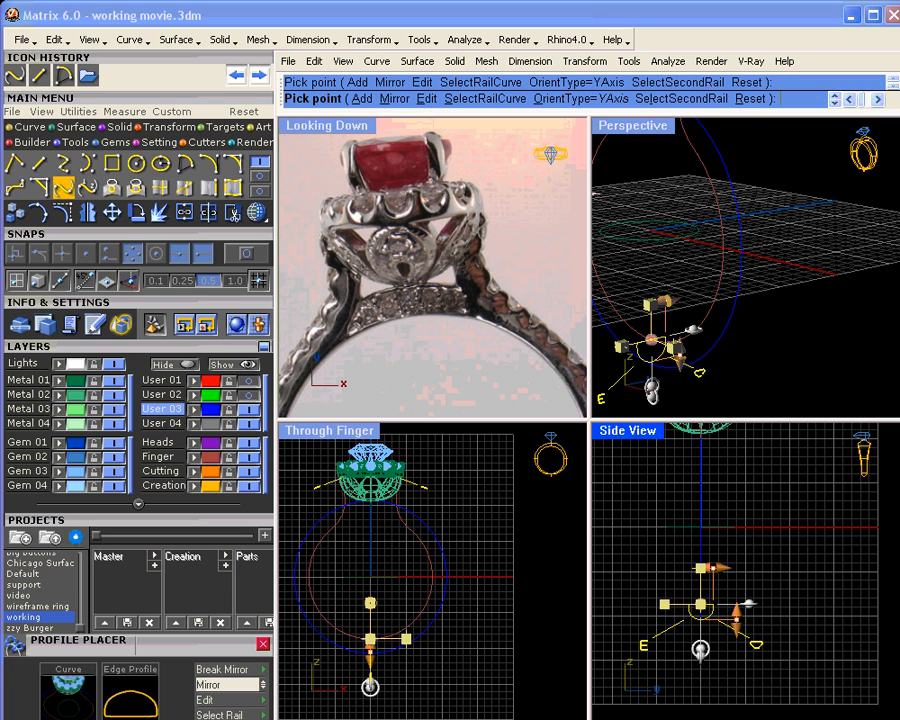
pyautogui.moveTo(715, 567); pyautogui.dragTo(714, 566)
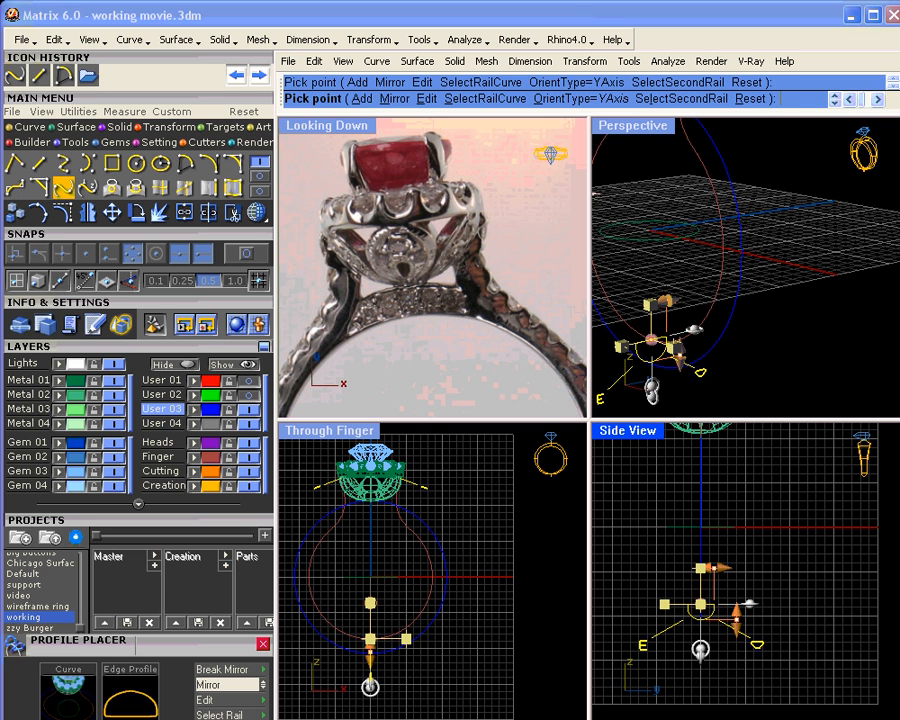
pyautogui.rightClick(727, 515)
# Make Metal 04 the current layer, with the shank curve and its three profiles in an enlarged perspective view
pyautogui.scroll(-5, 695, 277)
pyautogui.moveTo(695, 277); pyautogui.dragTo(782, 334, button='right')
pyautogui.doubleClick(656, 130)
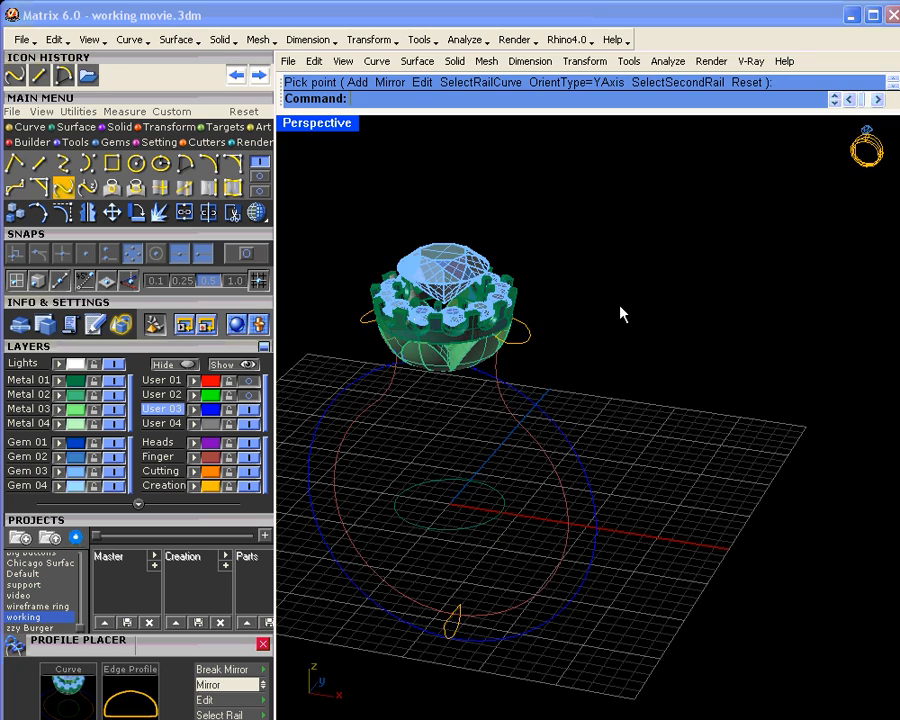
pyautogui.moveTo(516, 390); pyautogui.dragTo(592, 385, button='right')
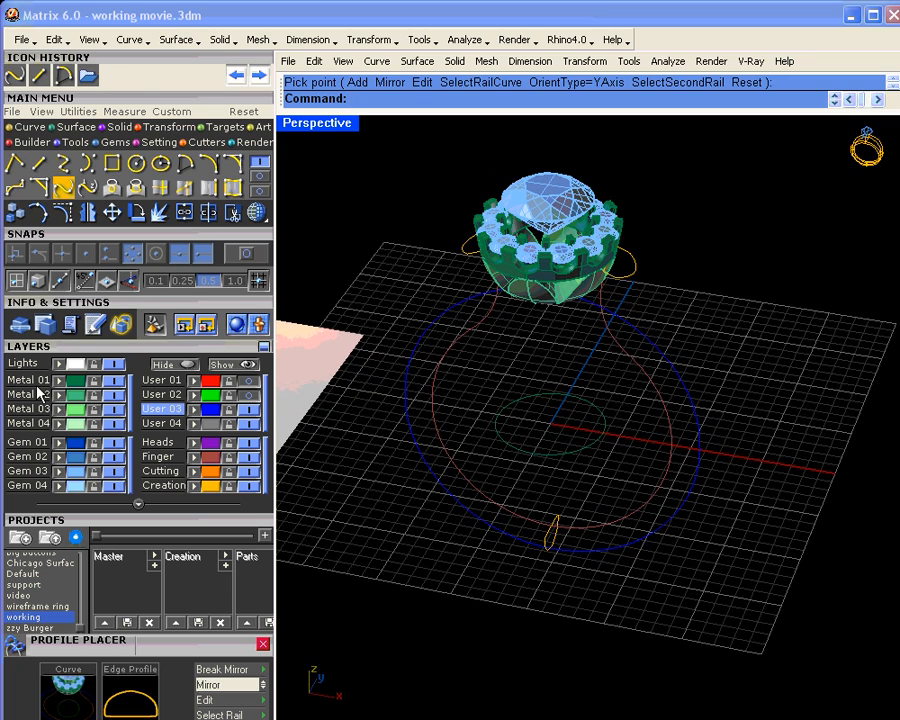
pyautogui.click(35, 423)
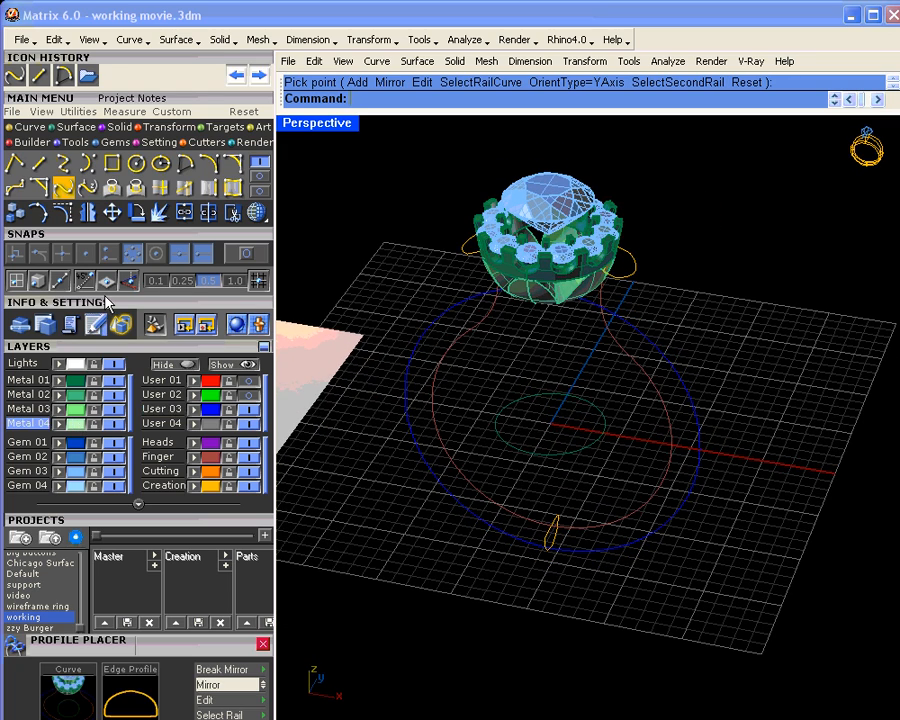
# Sweep the three profiles along the shank curve with a Freeform one-rail sweep, without simplifying the cross sections
pyautogui.click(72, 127)
pyautogui.click(15, 162)
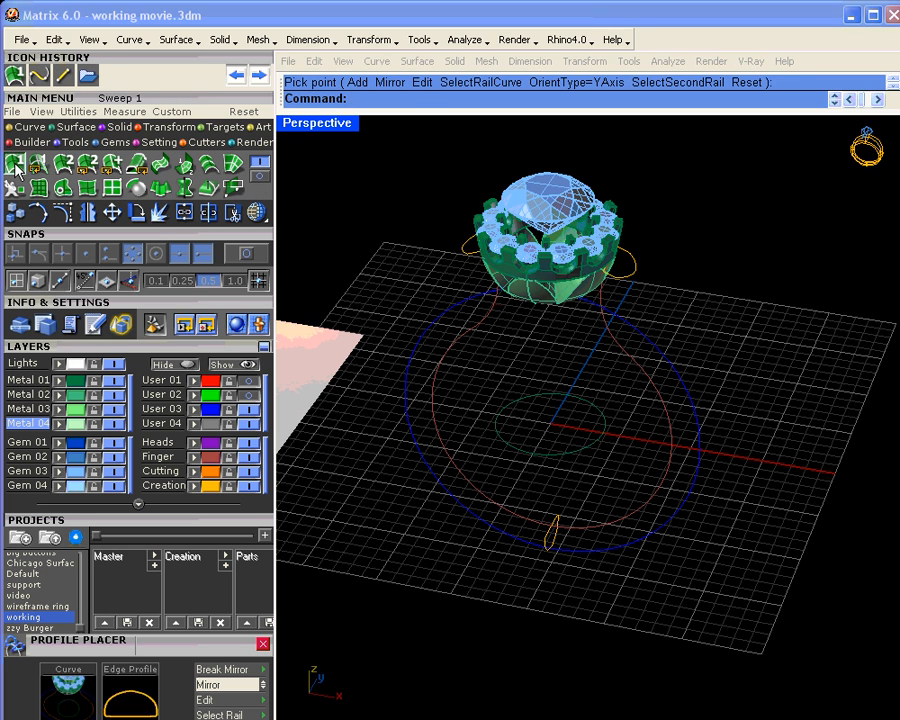
pyautogui.click(615, 388)
pyautogui.click(627, 281)
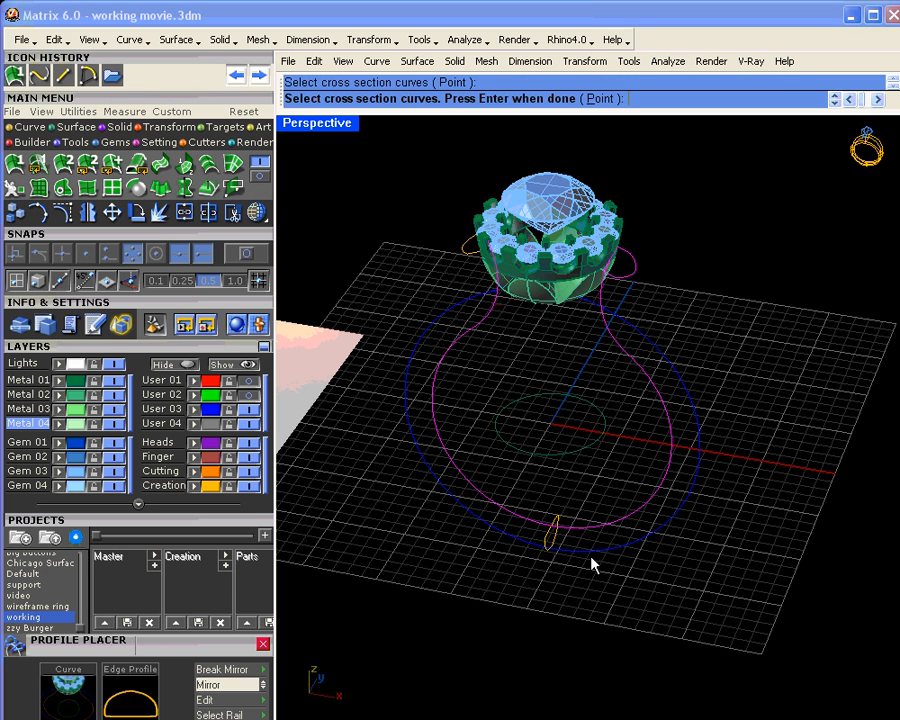
pyautogui.click(556, 544)
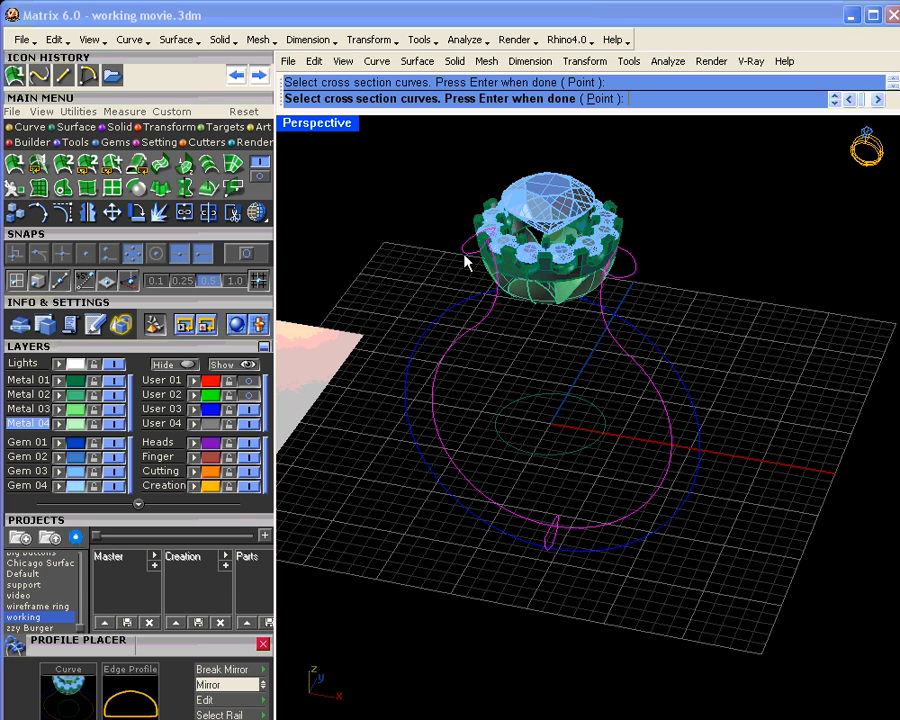
pyautogui.press('Return')
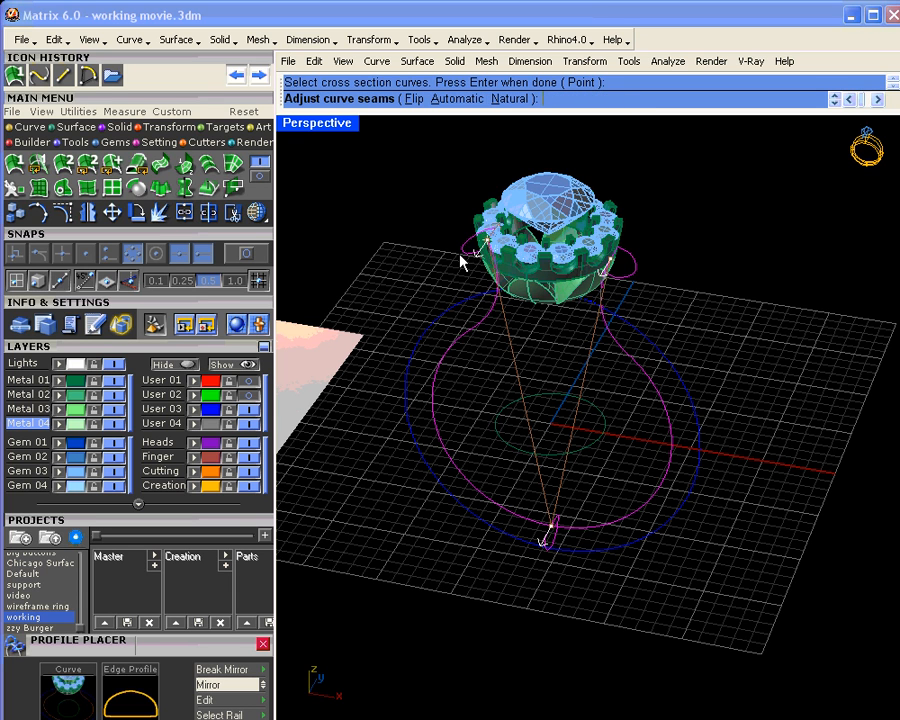
pyautogui.press('Return')
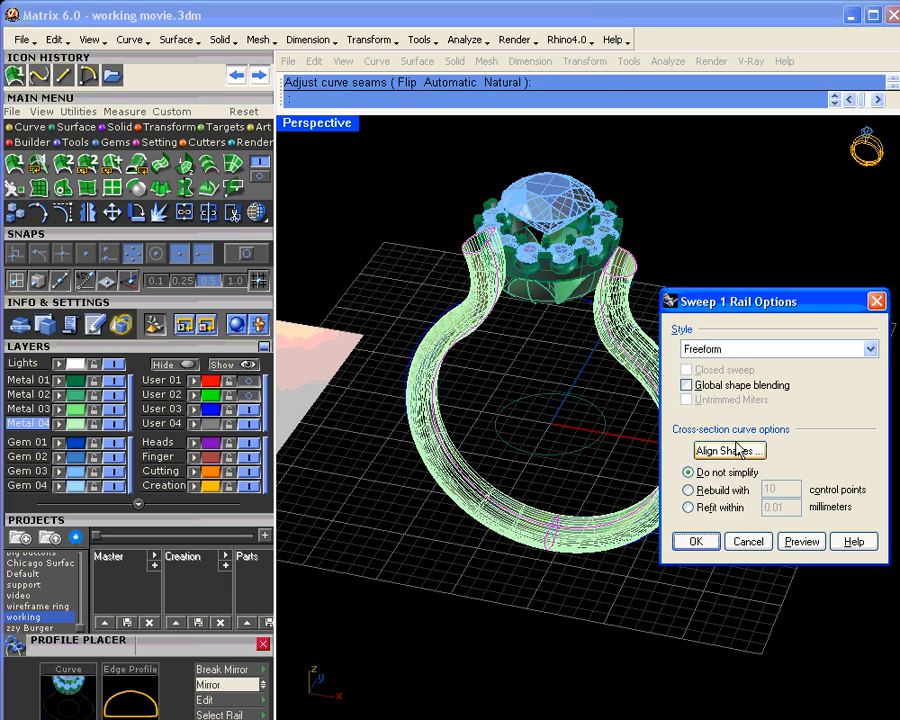
pyautogui.click(697, 542)
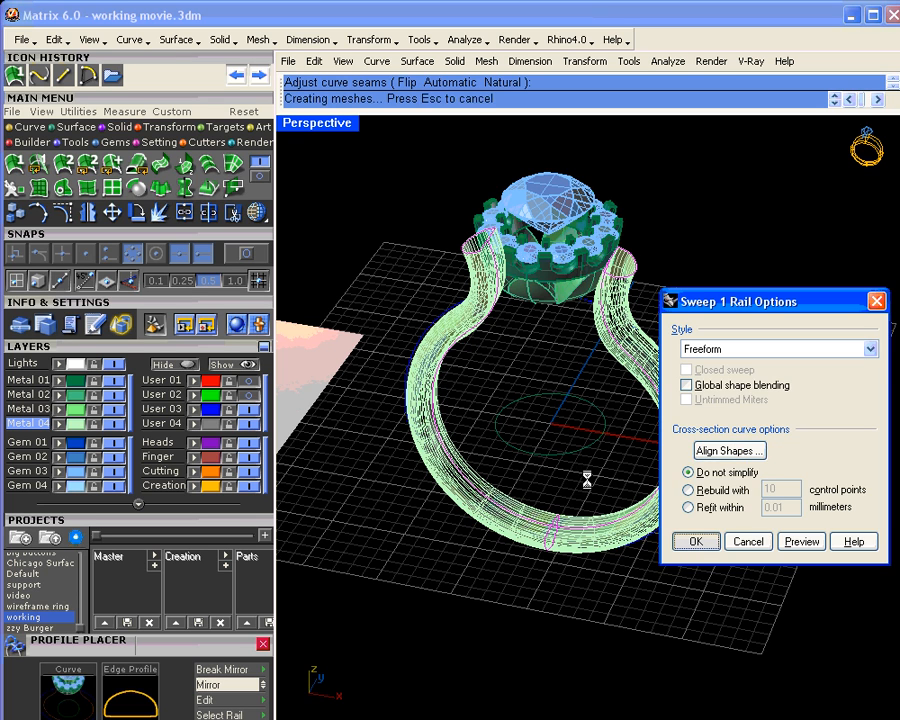
pyautogui.moveTo(565, 458); pyautogui.dragTo(633, 434, button='right')
pyautogui.moveTo(487, 270); pyautogui.dragTo(569, 281, button='right')
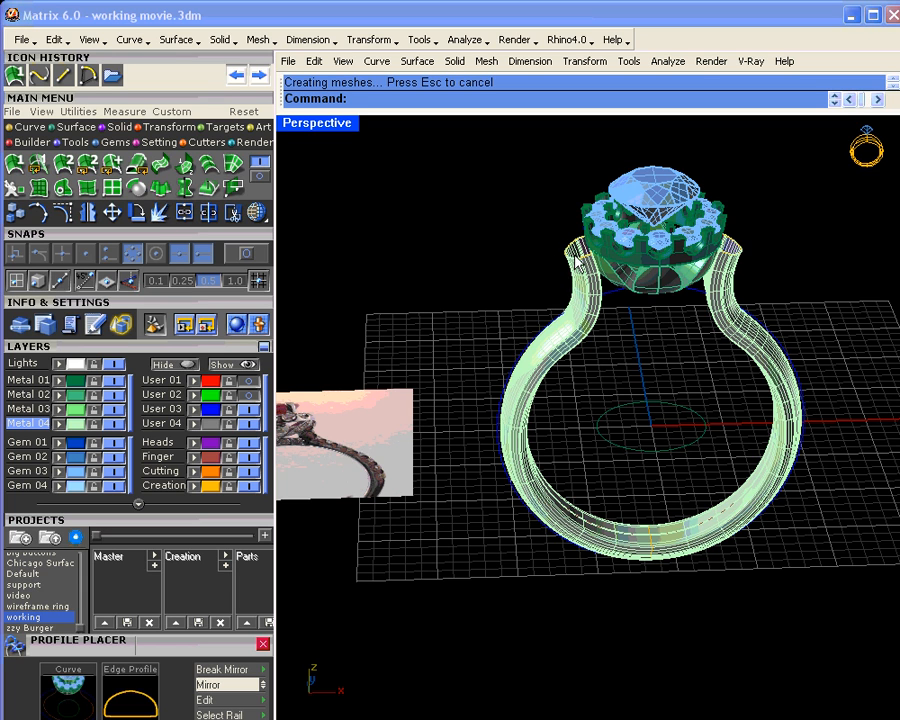
pyautogui.click(578, 262)
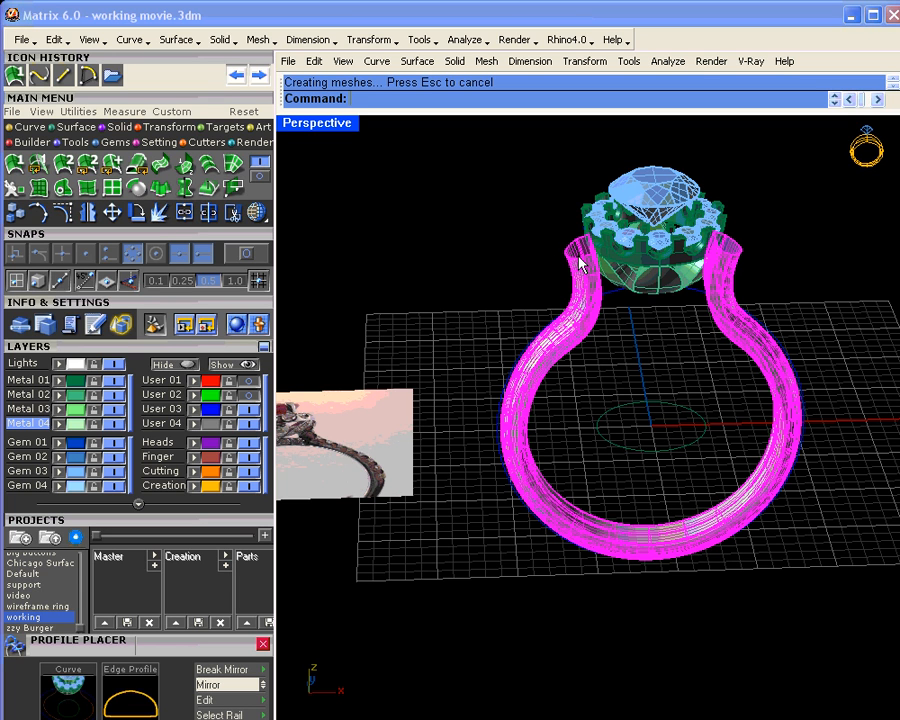
pyautogui.moveTo(555, 221); pyautogui.dragTo(600, 272)
pyautogui.scroll(5, 590, 268)
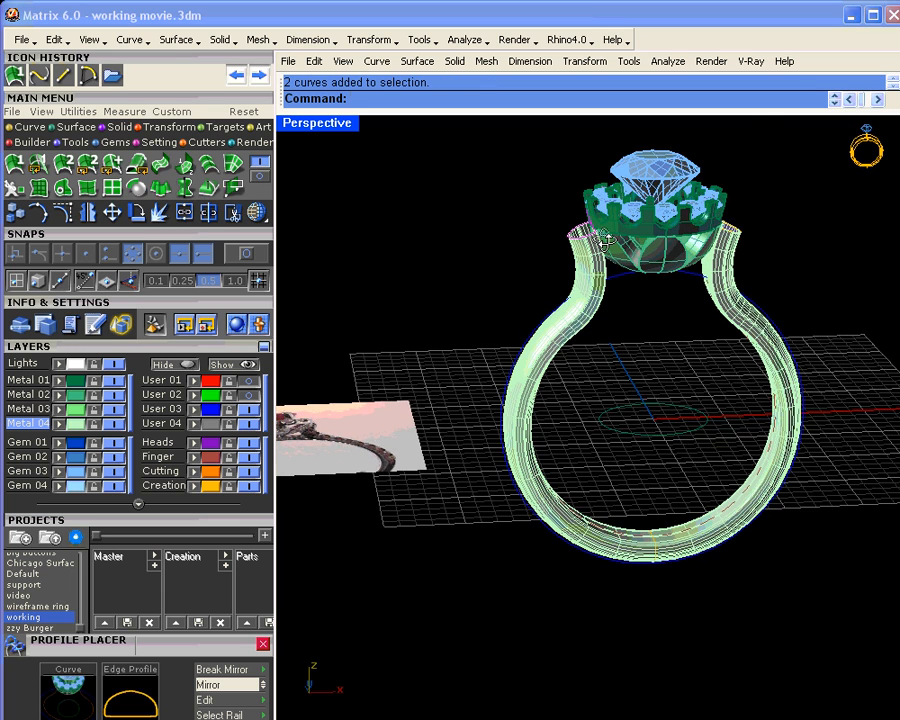
pyautogui.click(617, 260)
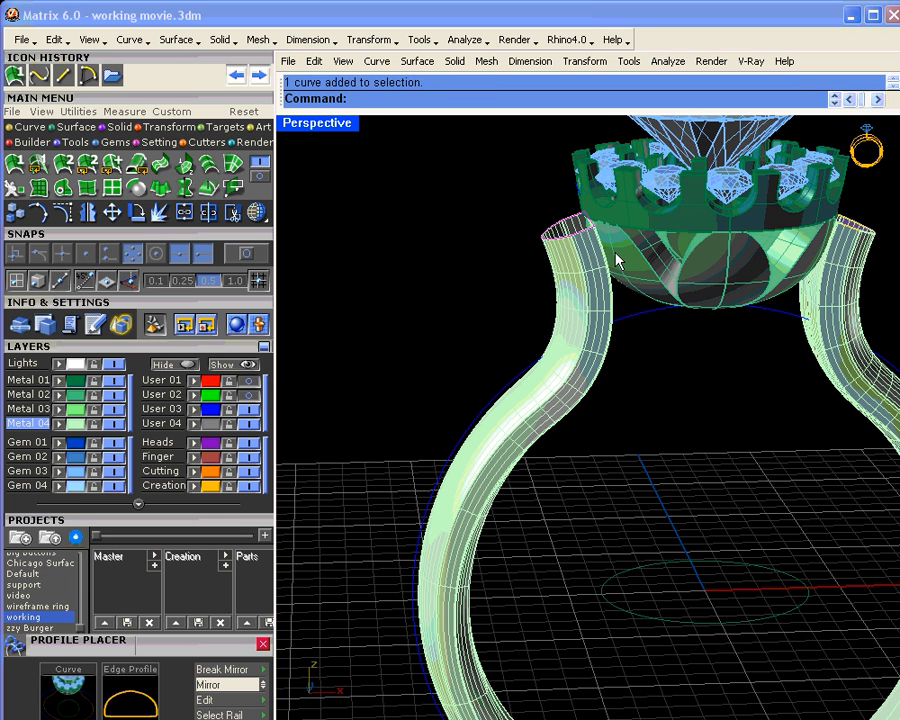
pyautogui.rightClick(585, 246)
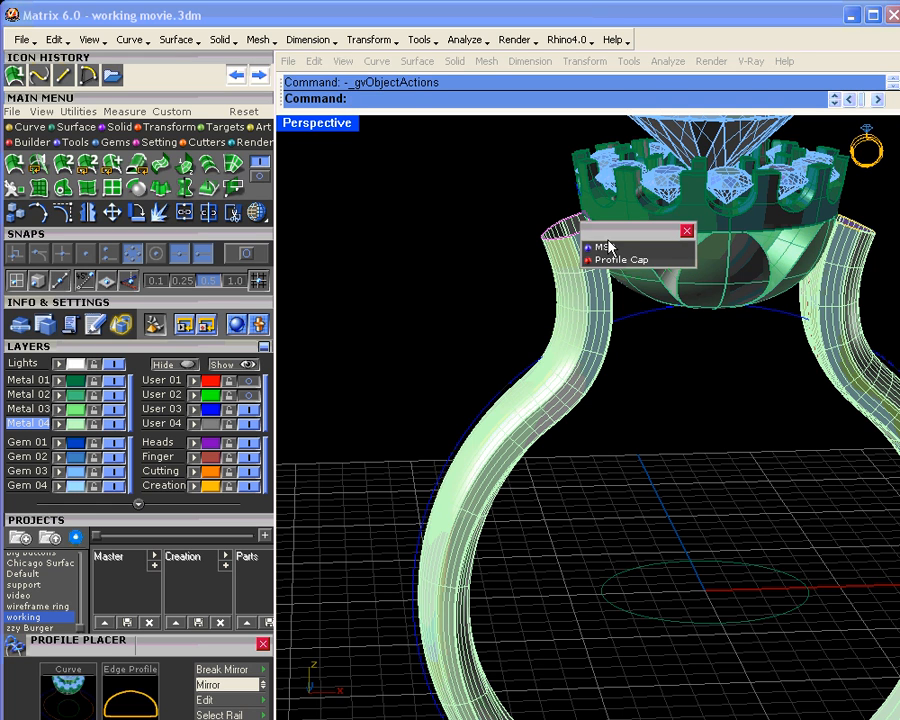
pyautogui.click(607, 247)
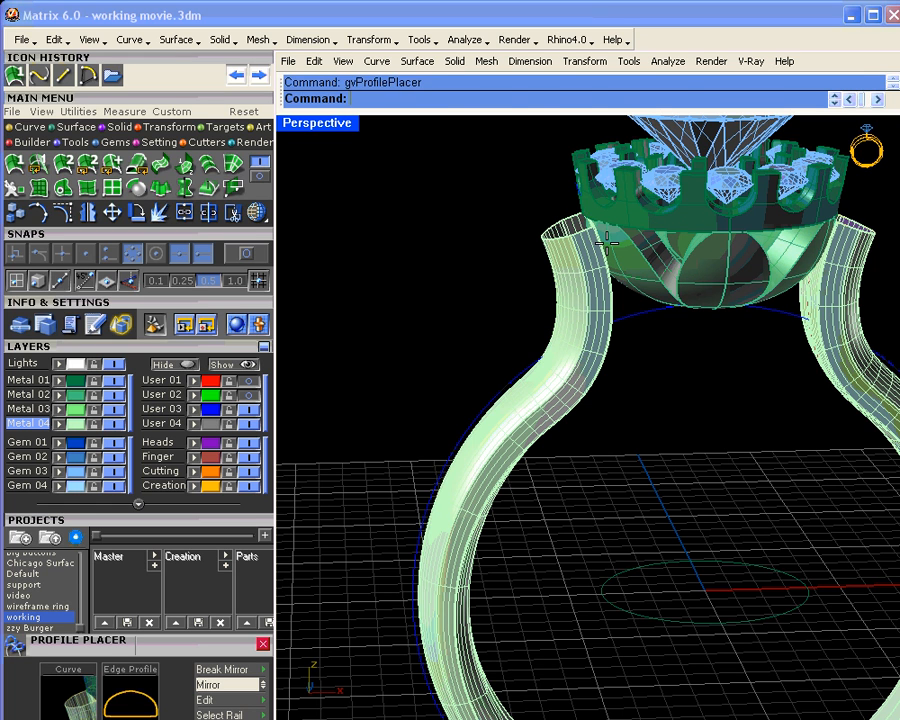
pyautogui.rightClick(622, 295)
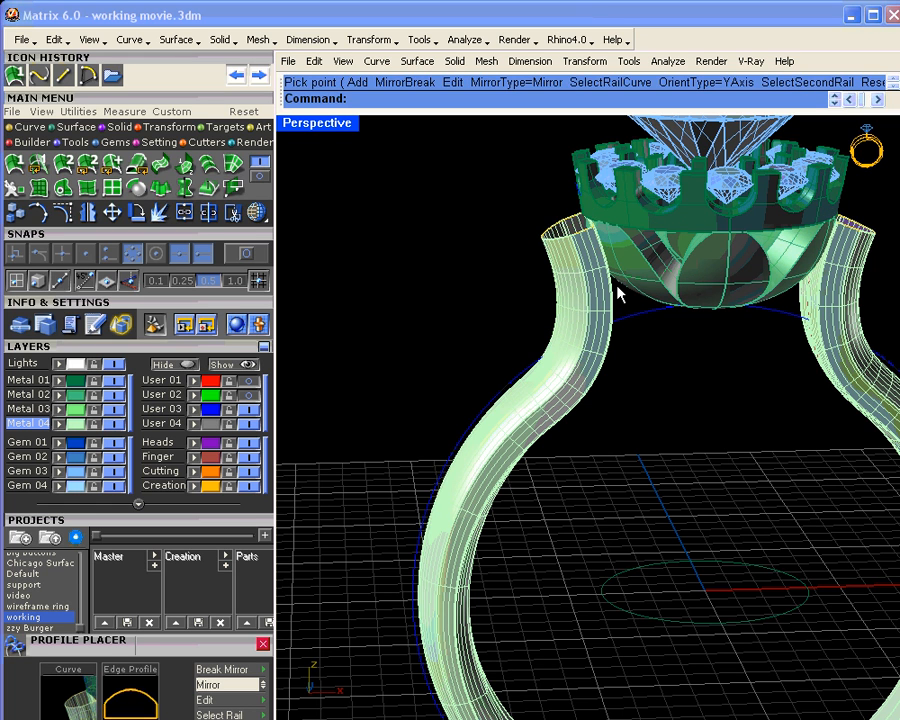
# Close the left open end of the shank with a Profile Cap on its end profile, enlarging the cap into a rounded dome
pyautogui.click(548, 226)
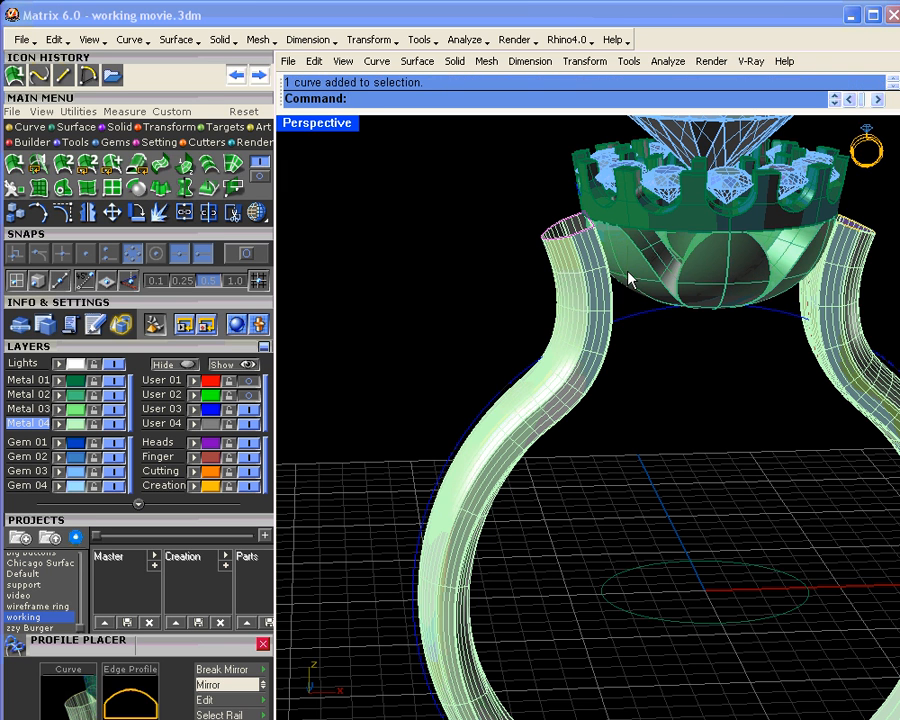
pyautogui.rightClick(625, 280)
pyautogui.click(645, 287)
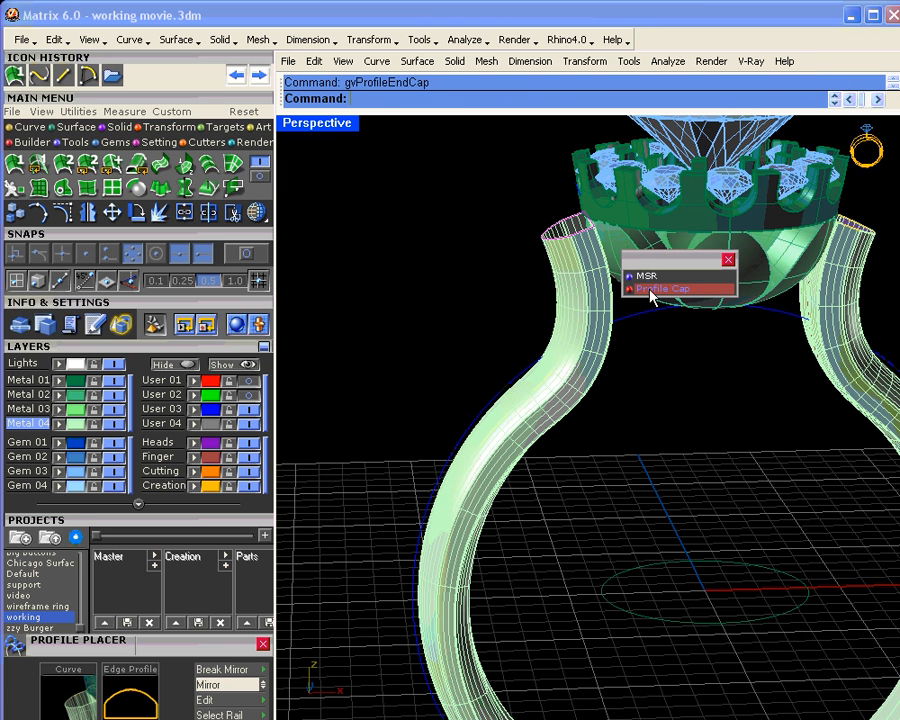
pyautogui.moveTo(649, 289); pyautogui.dragTo(652, 272, button='right')
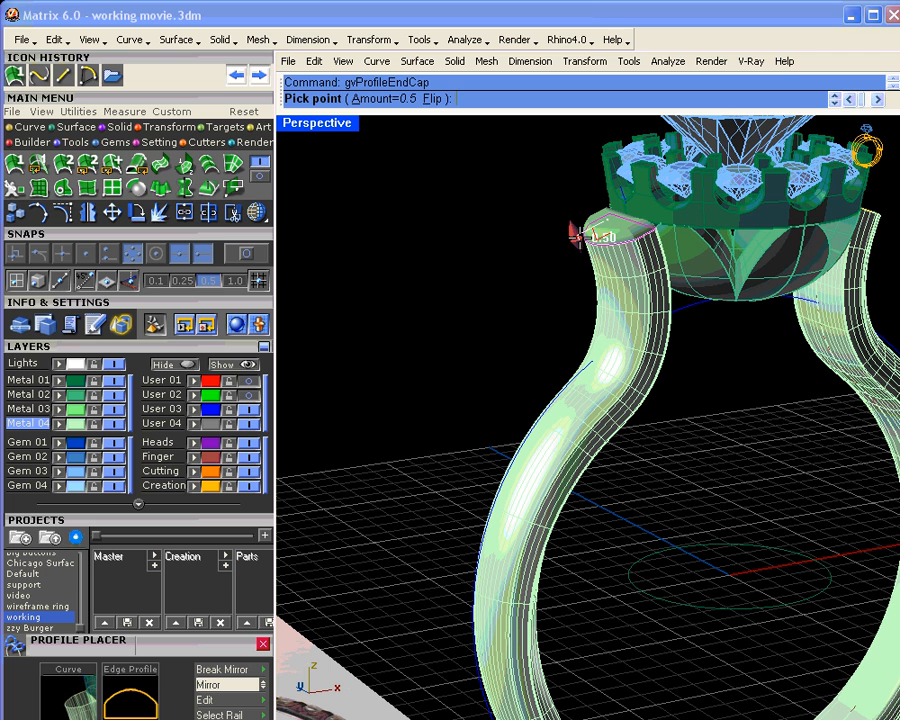
pyautogui.moveTo(575, 236); pyautogui.dragTo(576, 216)
pyautogui.moveTo(576, 216); pyautogui.dragTo(518, 225, button='right')
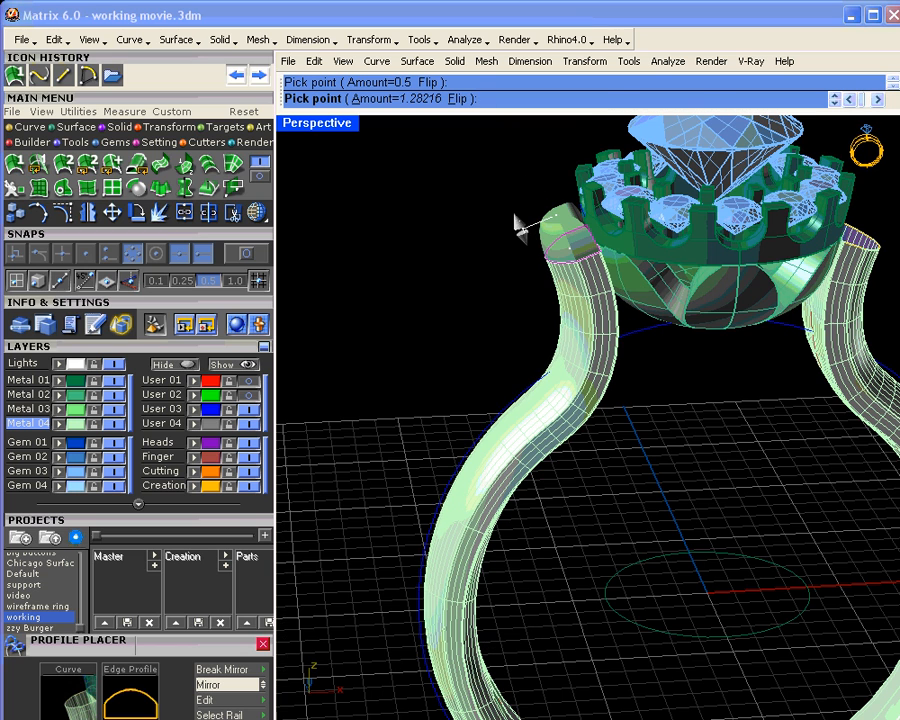
pyautogui.moveTo(522, 228); pyautogui.dragTo(526, 231)
pyautogui.press('Return')
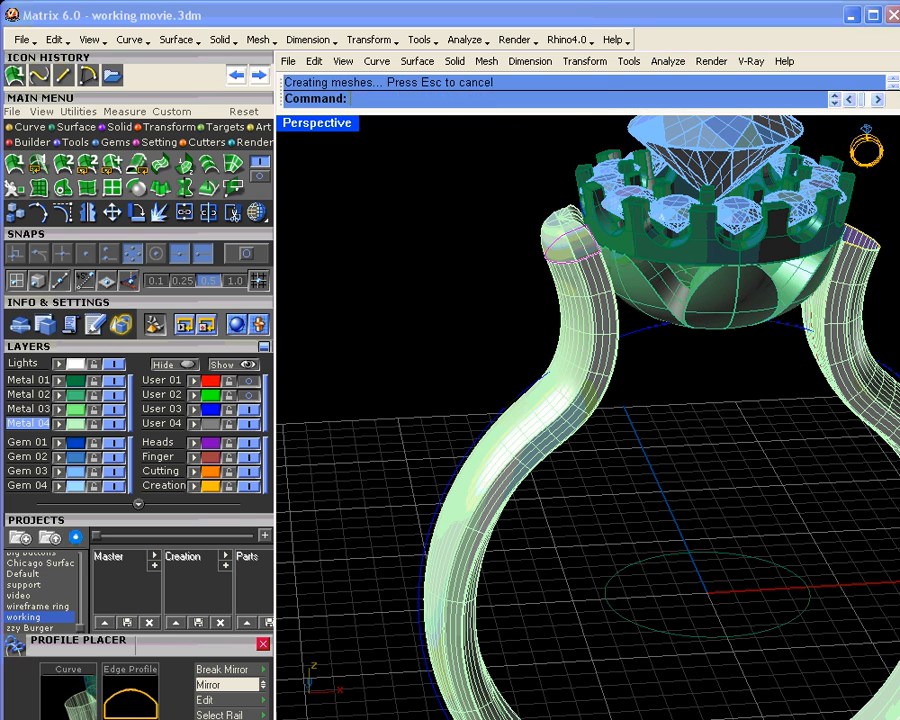
# Mirror the domed end cap across the ring's center, starting the mirror plane at 0, to close the shank's other end
pyautogui.moveTo(645, 303); pyautogui.dragTo(613, 299, button='right')
pyautogui.click(526, 212)
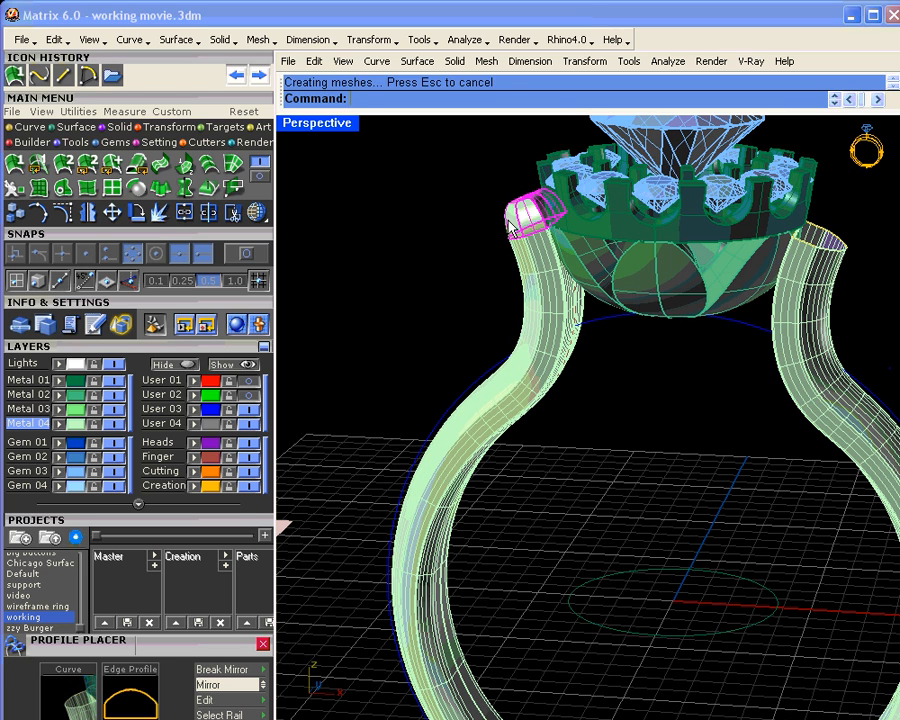
pyautogui.click(184, 212)
pyautogui.write('0')
pyautogui.press('Return')
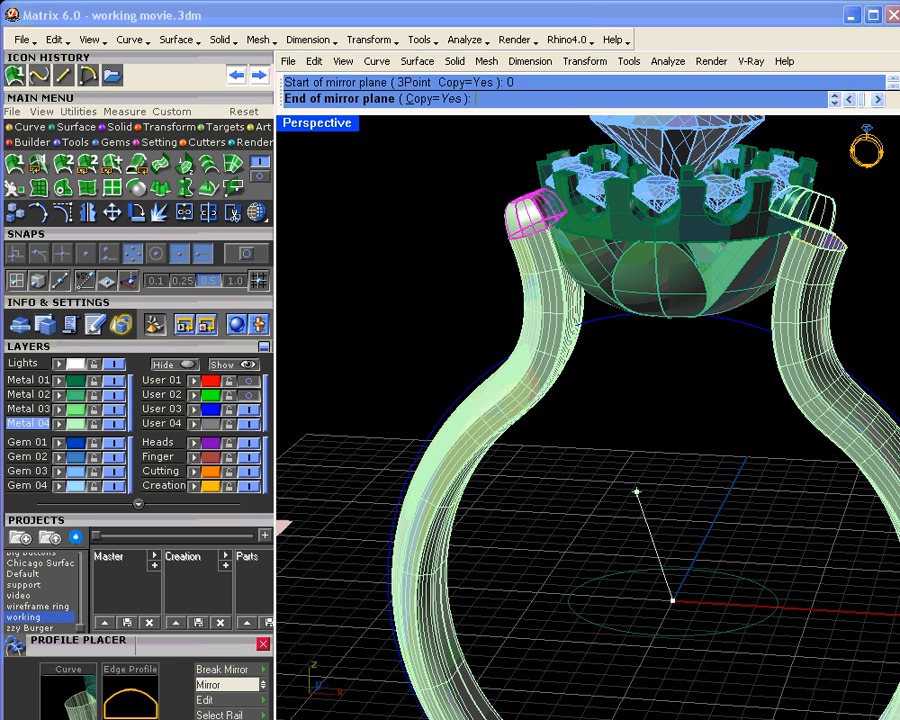
pyautogui.click(745, 466)
pyautogui.moveTo(689, 442); pyautogui.dragTo(702, 424, button='right')
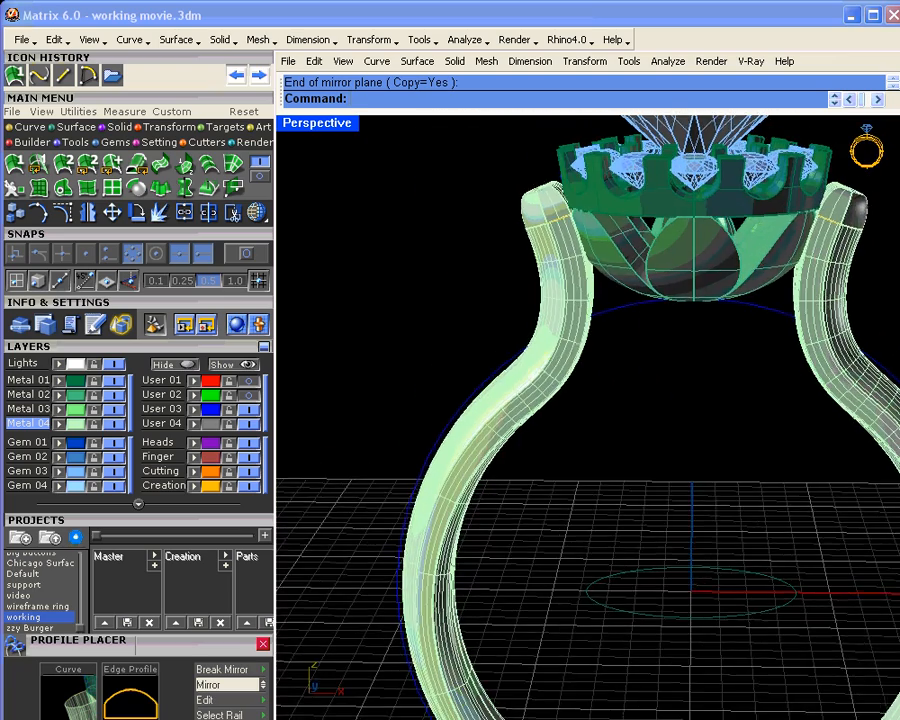
# Examine the reference photo where the shank shoulders meet the halo and the pavé bridge beneath the bowl, and compare it with the model
pyautogui.scroll(-5, 666, 372)
pyautogui.moveTo(667, 378); pyautogui.dragTo(640, 406, button='right')
pyautogui.keyDown('shift'); pyautogui.moveTo(458, 438); pyautogui.dragTo(537, 460, button='right'); pyautogui.keyUp('shift')
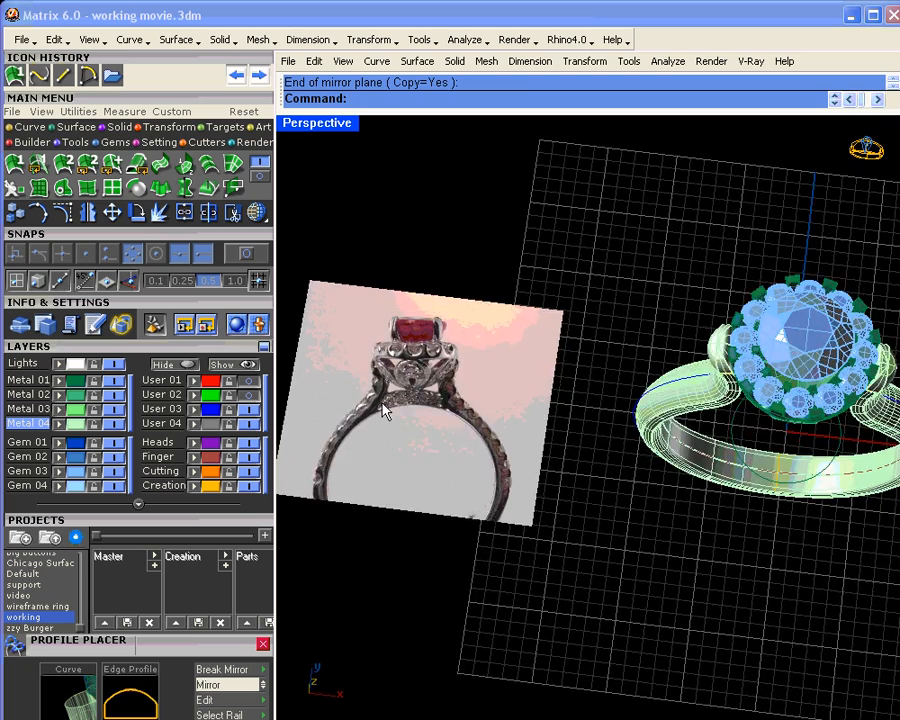
pyautogui.scroll(4, 382, 400)
pyautogui.scroll(3, 406, 387)
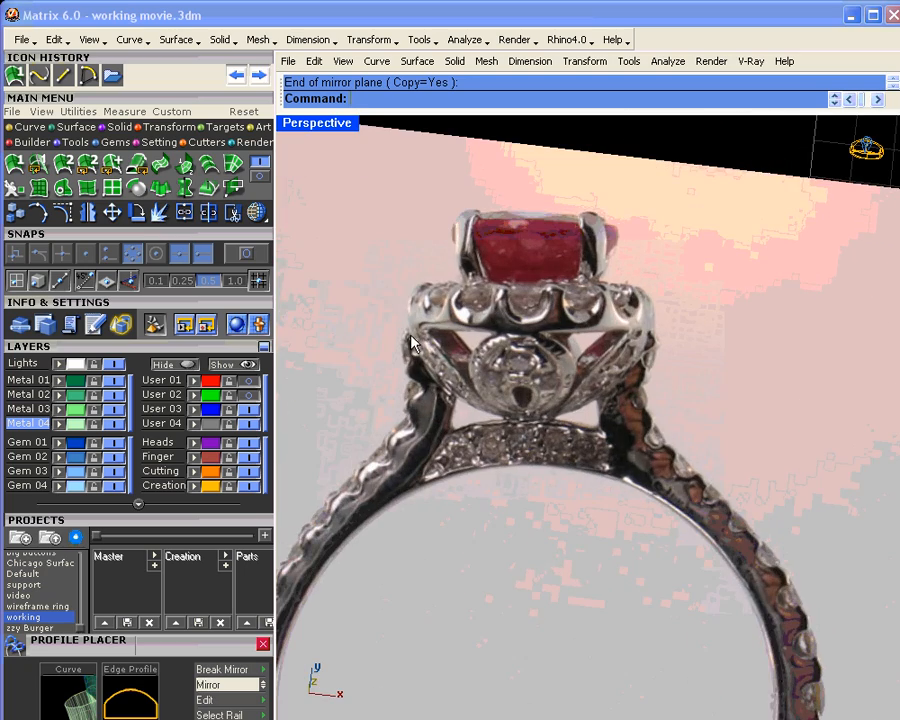
pyautogui.scroll(-5, 411, 343)
pyautogui.keyDown('shift'); pyautogui.moveTo(667, 408); pyautogui.dragTo(521, 378, button='right'); pyautogui.keyUp('shift')
pyautogui.scroll(-5, 537, 362)
pyautogui.moveTo(588, 360); pyautogui.dragTo(622, 412, button='right')
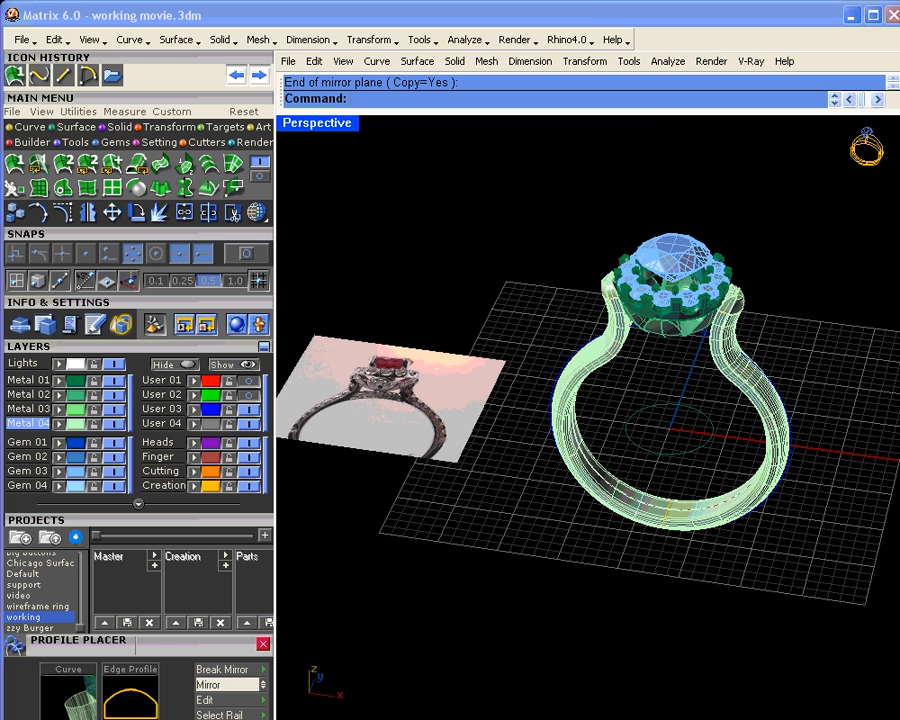
# Draw a circle on layer User 03 in the Through Finger view, centered on the origin and reaching the shank's inner edge
pyautogui.doubleClick(317, 123)
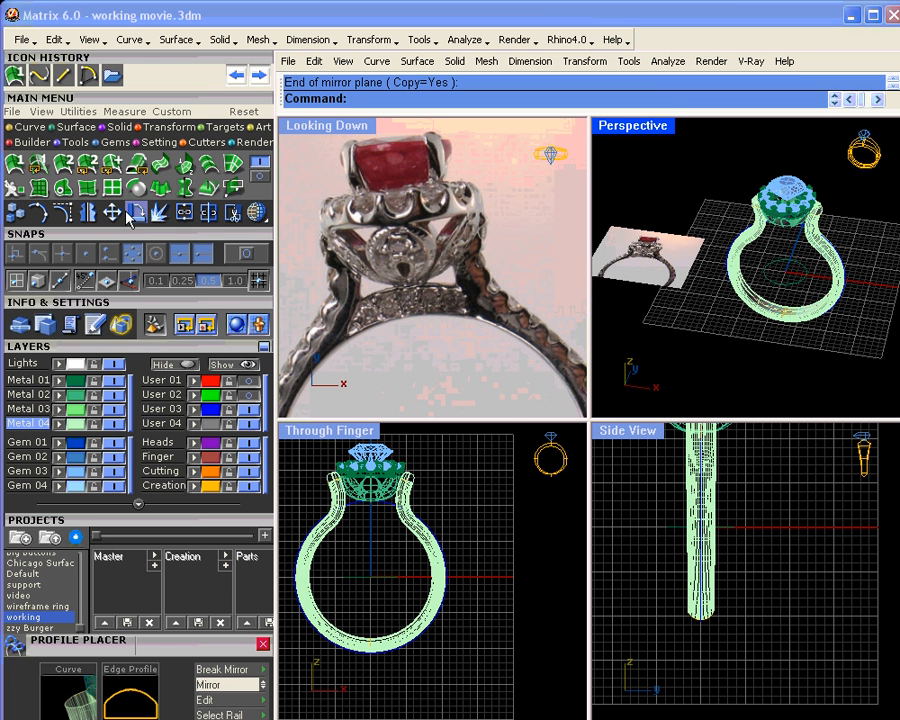
pyautogui.click(34, 129)
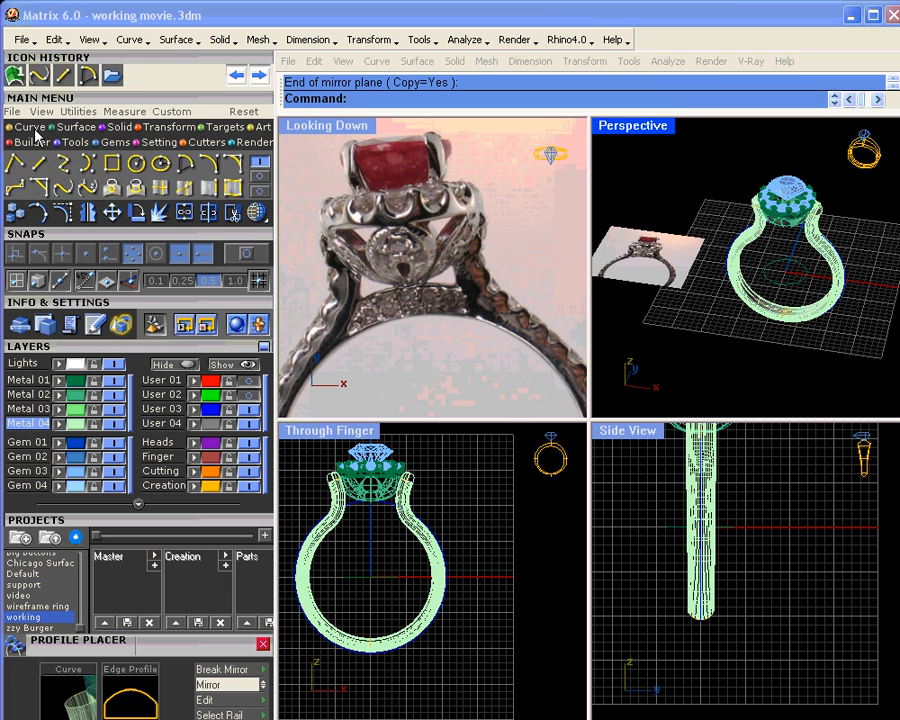
pyautogui.click(137, 166)
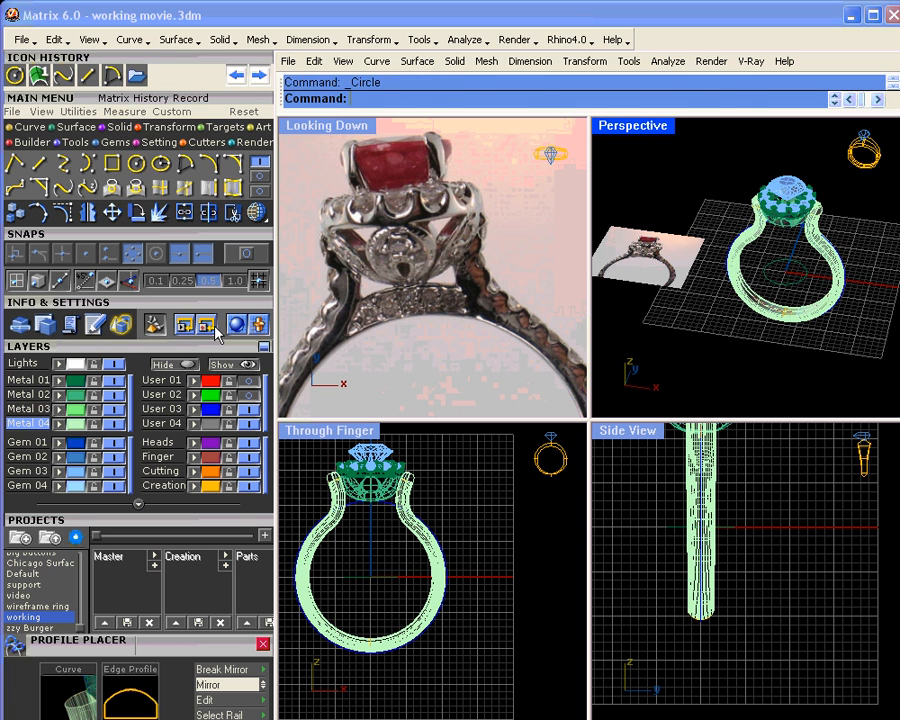
pyautogui.click(211, 411)
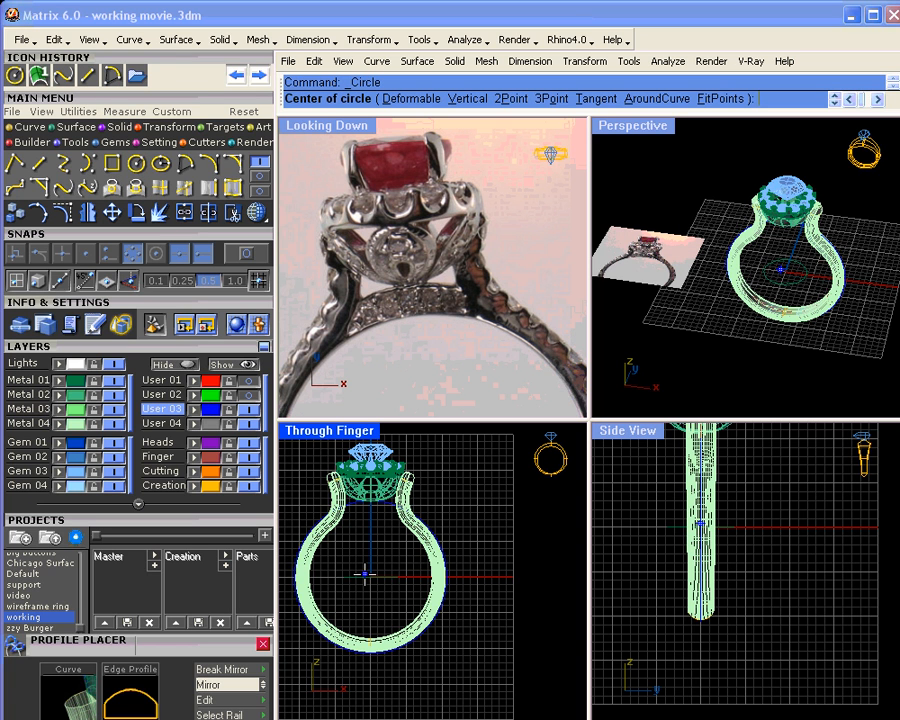
pyautogui.press('Home')
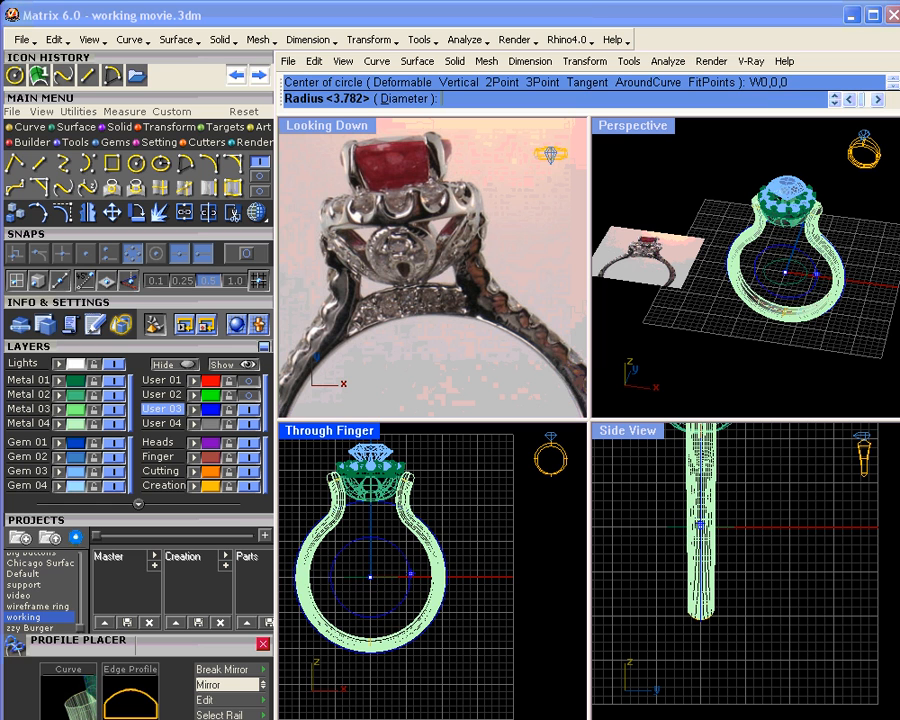
pyautogui.click(246, 253)
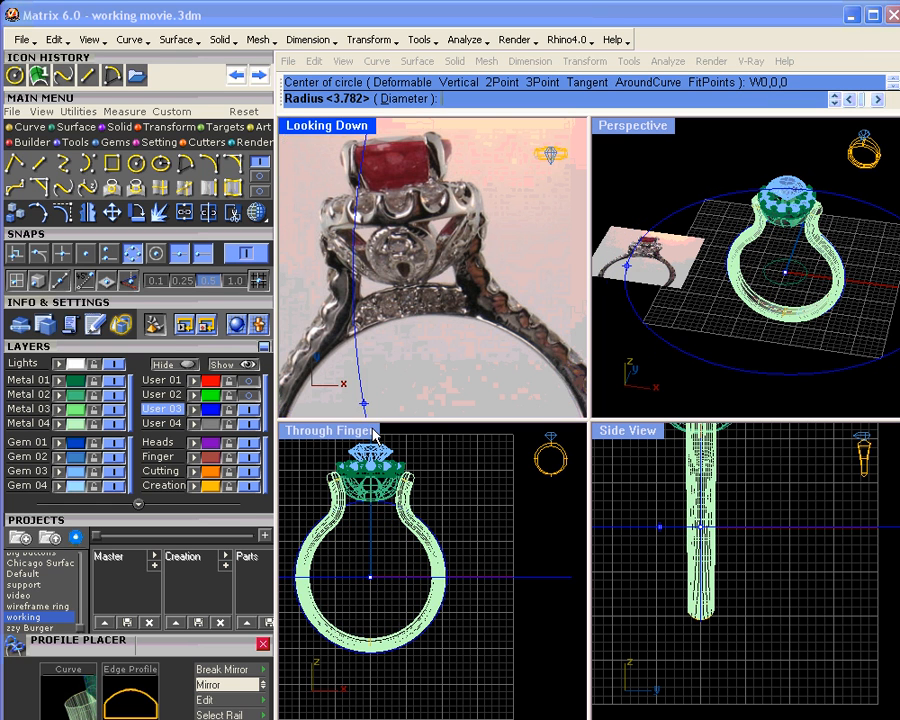
pyautogui.click(432, 578)
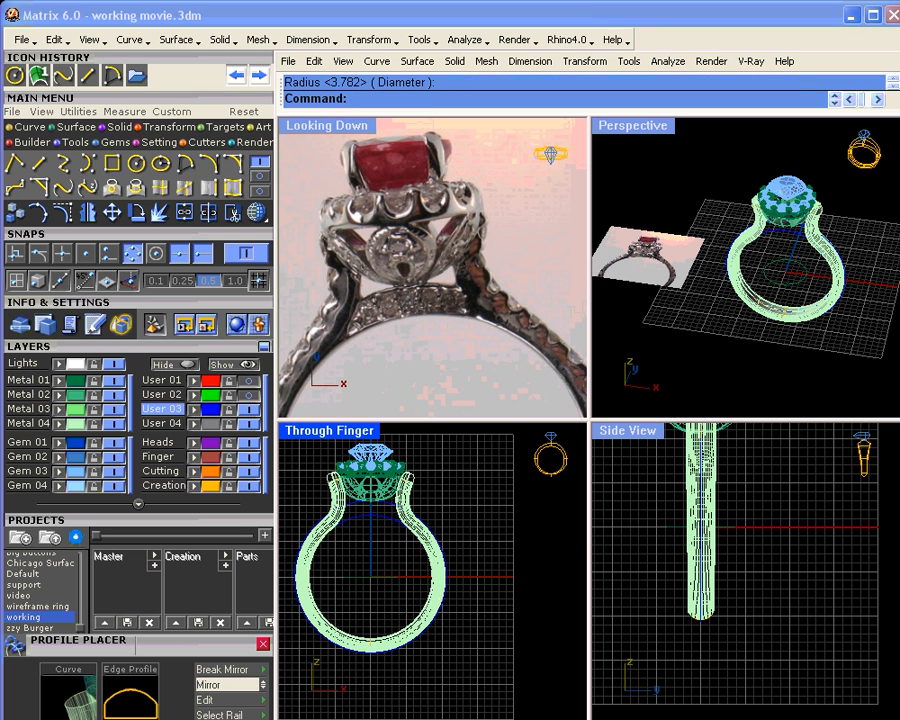
# Extrude the inner and outer circles together to both sides as a capped solid band, slightly narrower than the shank
pyautogui.scroll(5, 366, 518)
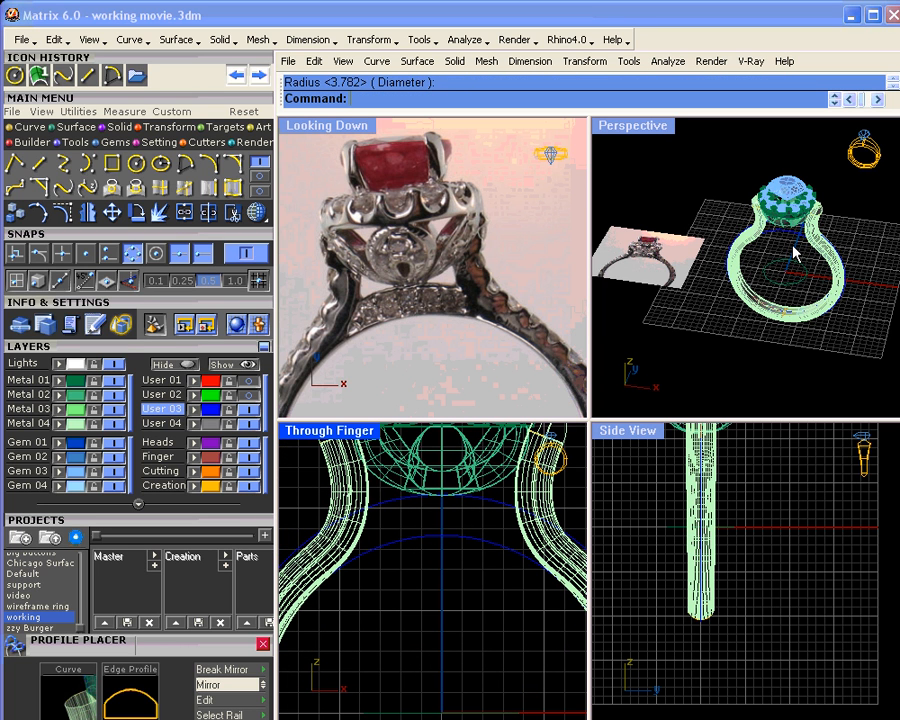
pyautogui.scroll(6, 796, 253)
pyautogui.moveTo(711, 268); pyautogui.dragTo(778, 186, button='right')
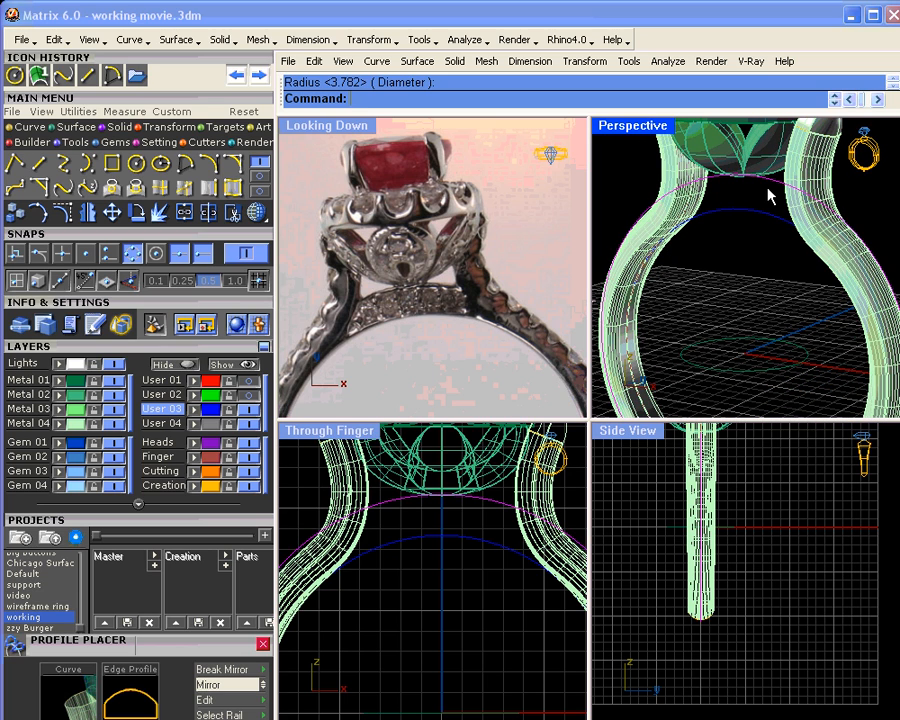
pyautogui.click(618, 298)
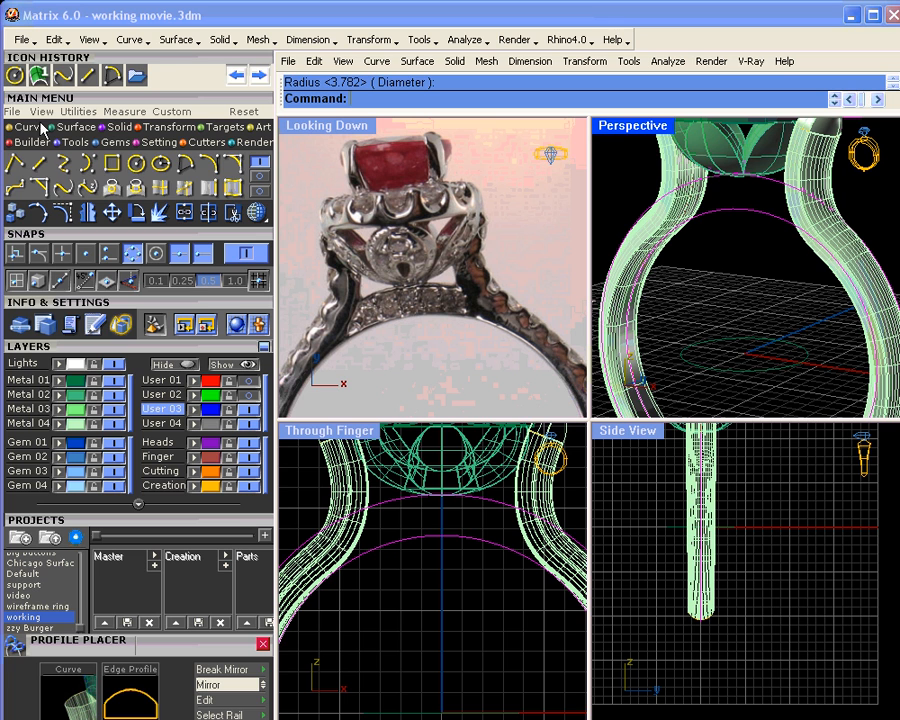
pyautogui.click(118, 129)
pyautogui.click(209, 161)
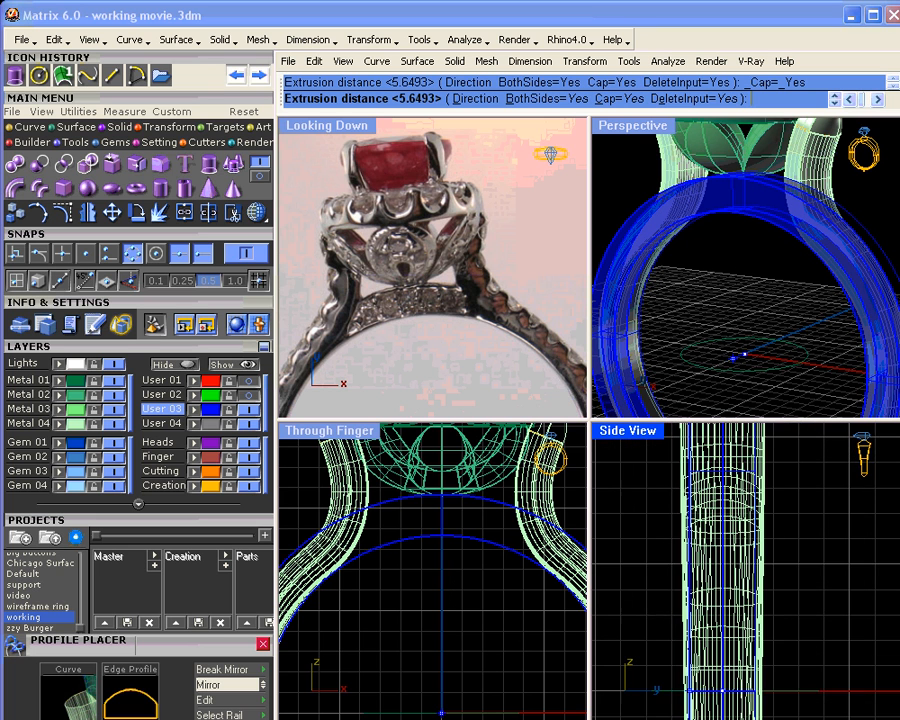
pyautogui.scroll(2, 680, 570)
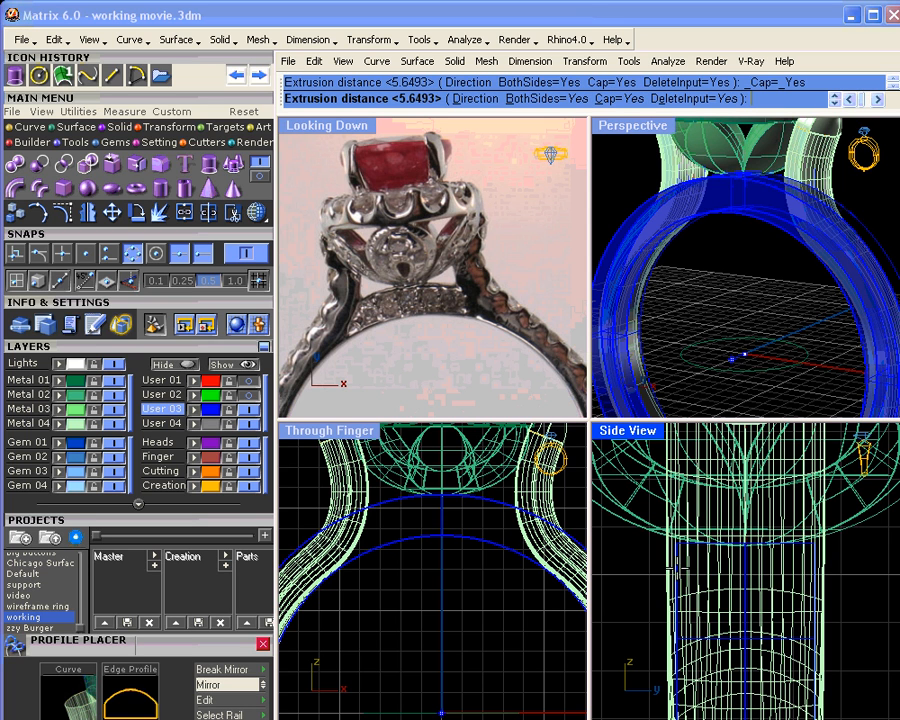
pyautogui.click(673, 569)
pyautogui.moveTo(650, 287); pyautogui.dragTo(690, 271, button='right')
pyautogui.moveTo(412, 535); pyautogui.dragTo(420, 545, button='right')
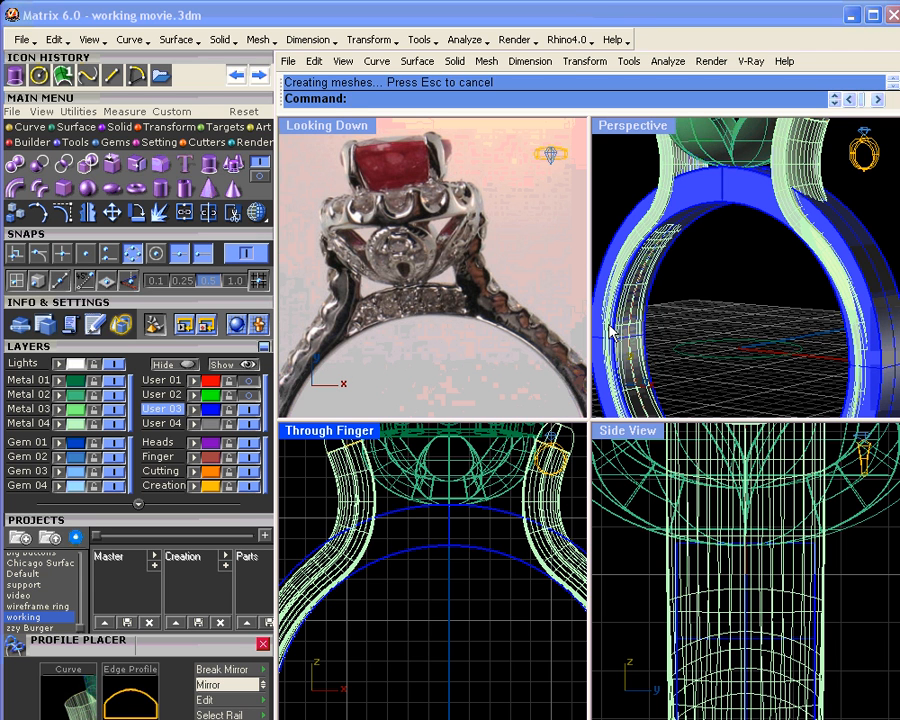
pyautogui.moveTo(690, 312); pyautogui.dragTo(707, 358, button='right')
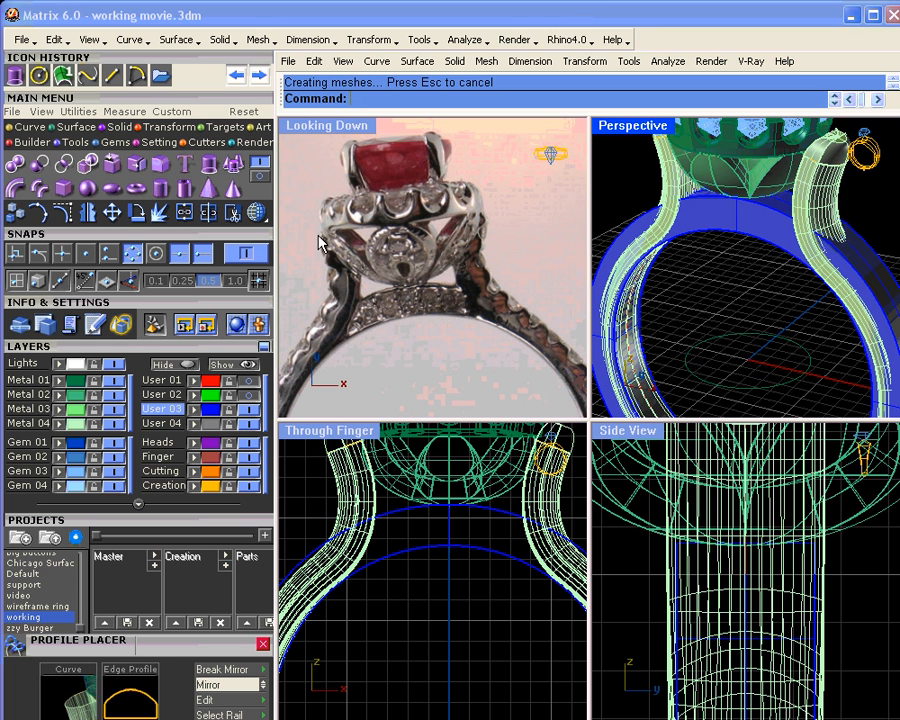
# Draw an interpolated curve in the Through Finger view down through the left shank shoulder, ending inside the finger opening
pyautogui.click(29, 127)
pyautogui.click(63, 163)
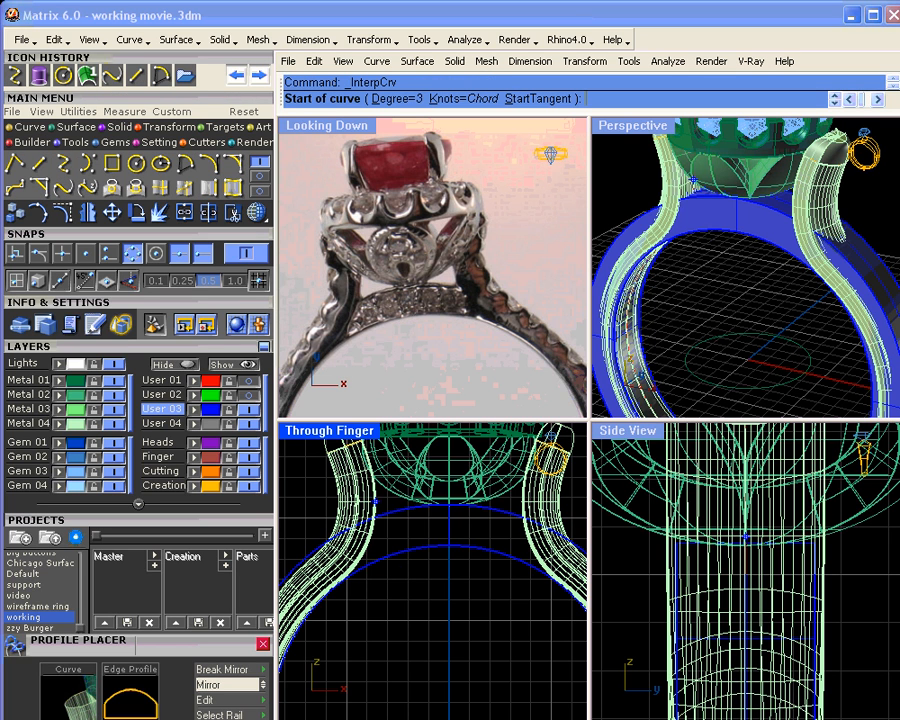
pyautogui.click(254, 260)
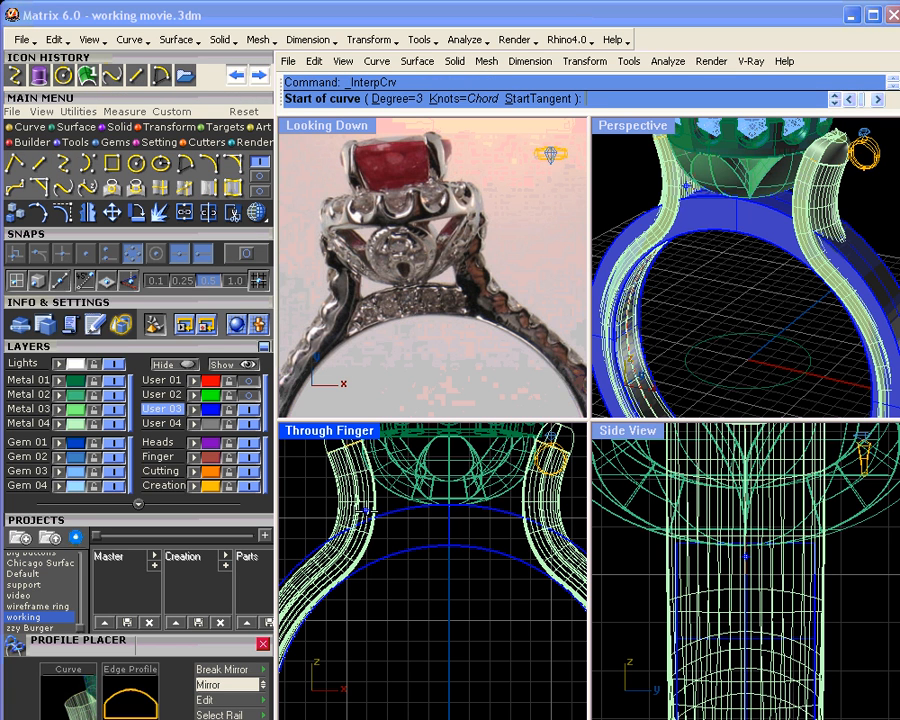
pyautogui.click(365, 508)
pyautogui.click(366, 530)
pyautogui.click(350, 554)
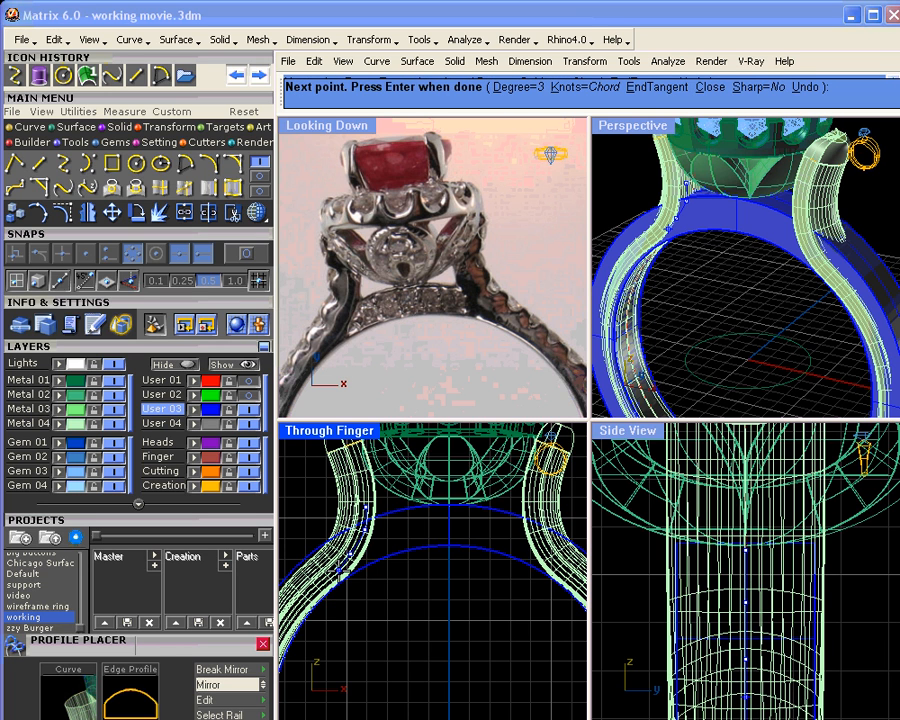
pyautogui.click(334, 577)
pyautogui.click(333, 623)
pyautogui.rightClick(401, 645)
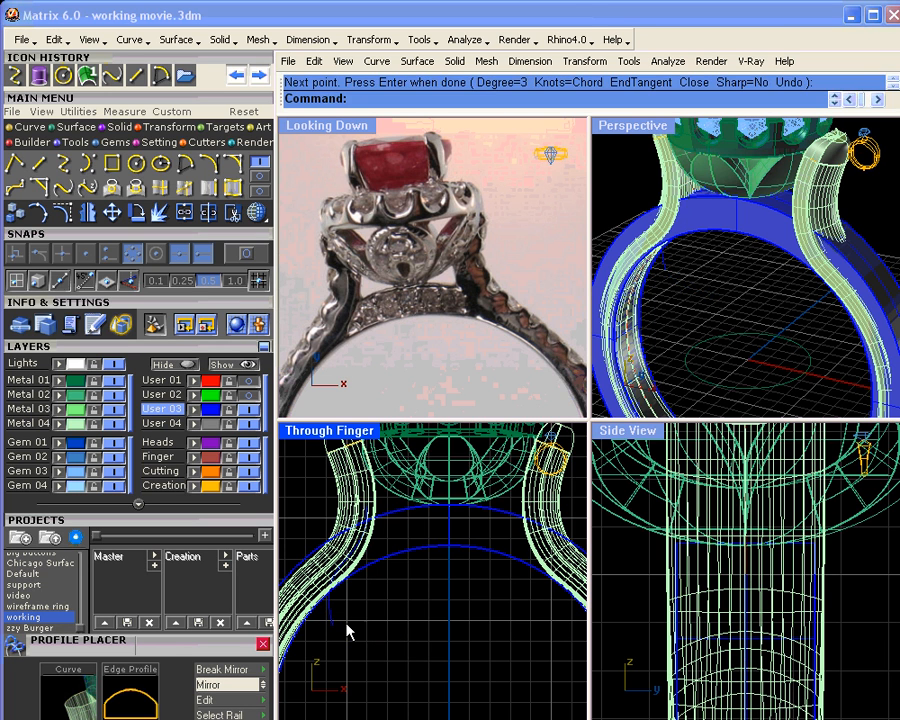
# Mirror the shoulder curve to the opposite side of the ring, starting the mirror plane at 0
pyautogui.click(332, 608)
pyautogui.click(101, 211)
pyautogui.write('0')
pyautogui.press('Return')
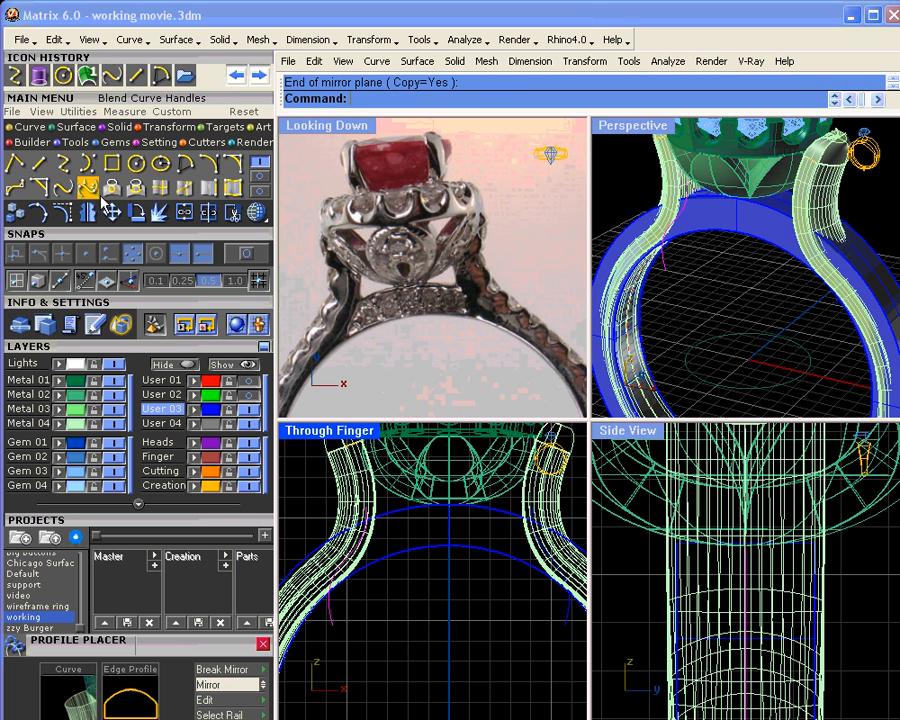
# Connect the lower ends of the two shoulder curves with an upward-bowed arc, snapping to both endpoints
pyautogui.click(208, 163)
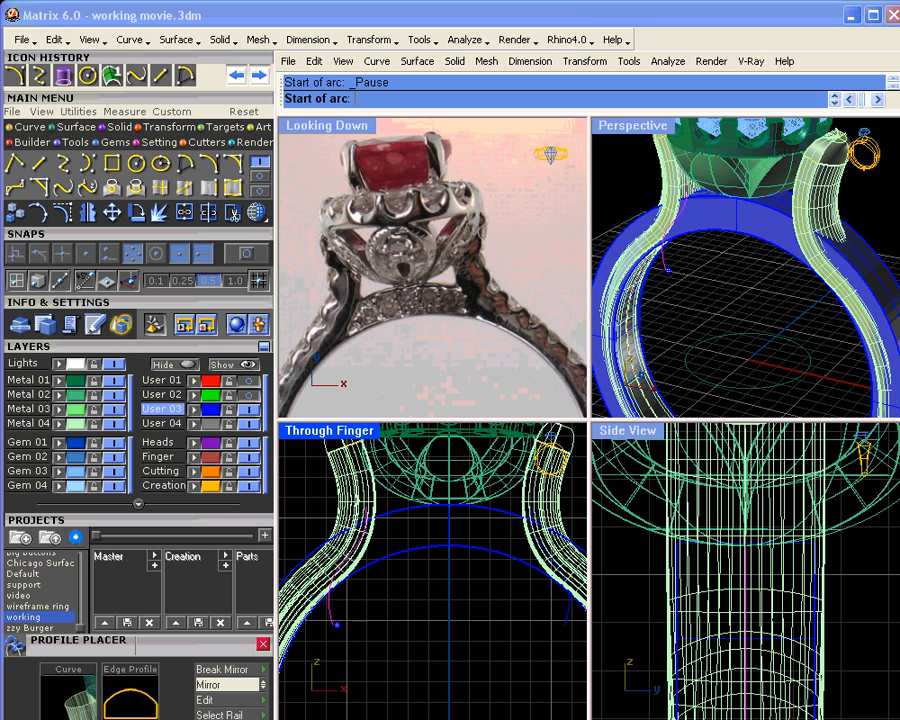
pyautogui.click(246, 252)
pyautogui.click(336, 623)
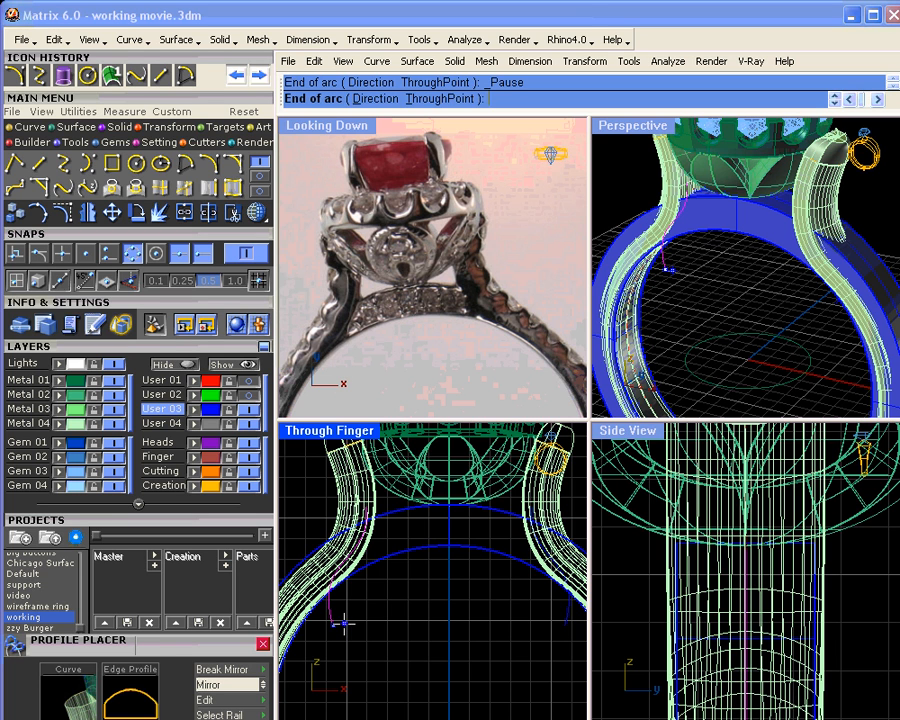
pyautogui.click(565, 624)
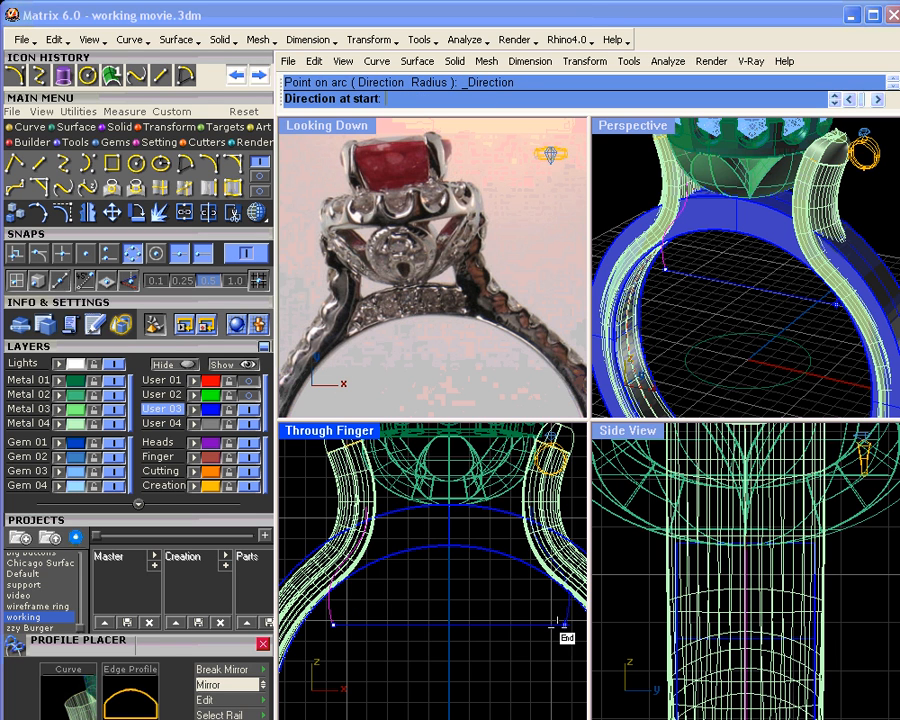
pyautogui.click(467, 575)
# Connect the upper ends of the two shoulder curves with a second arc bowed upward beneath the flower bowl
pyautogui.rightClick(394, 508)
pyautogui.scroll(5, 384, 505)
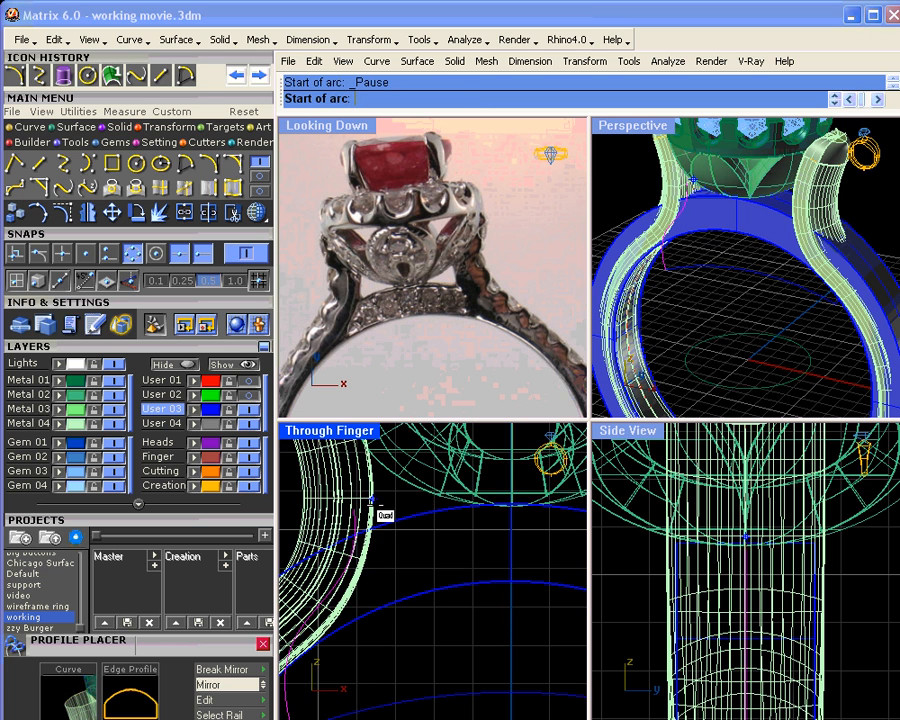
pyautogui.click(349, 511)
pyautogui.moveTo(535, 563); pyautogui.dragTo(335, 577, button='right')
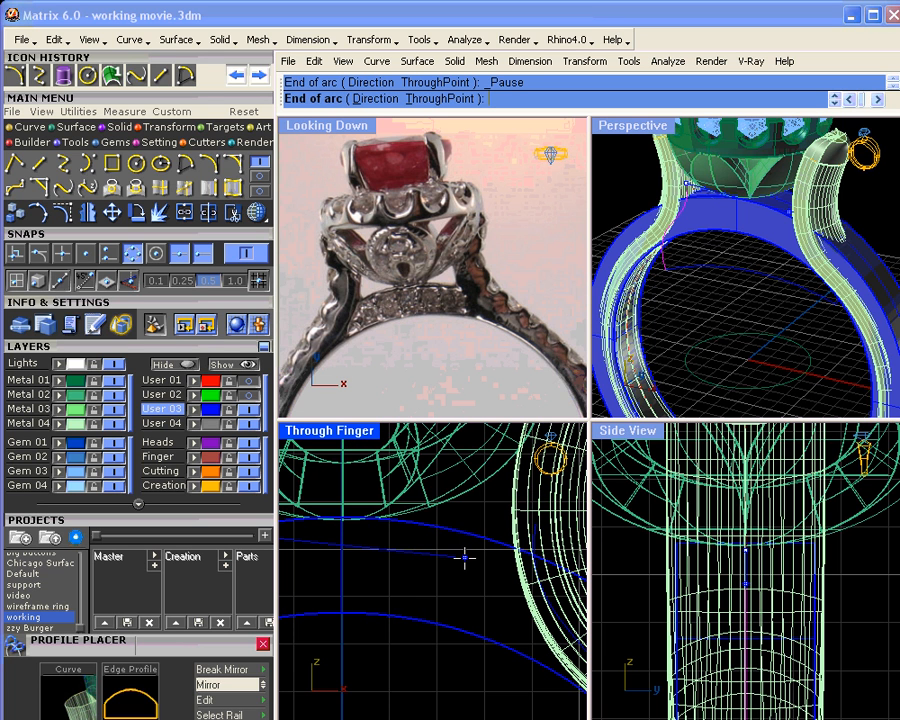
pyautogui.click(535, 524)
pyautogui.click(378, 99)
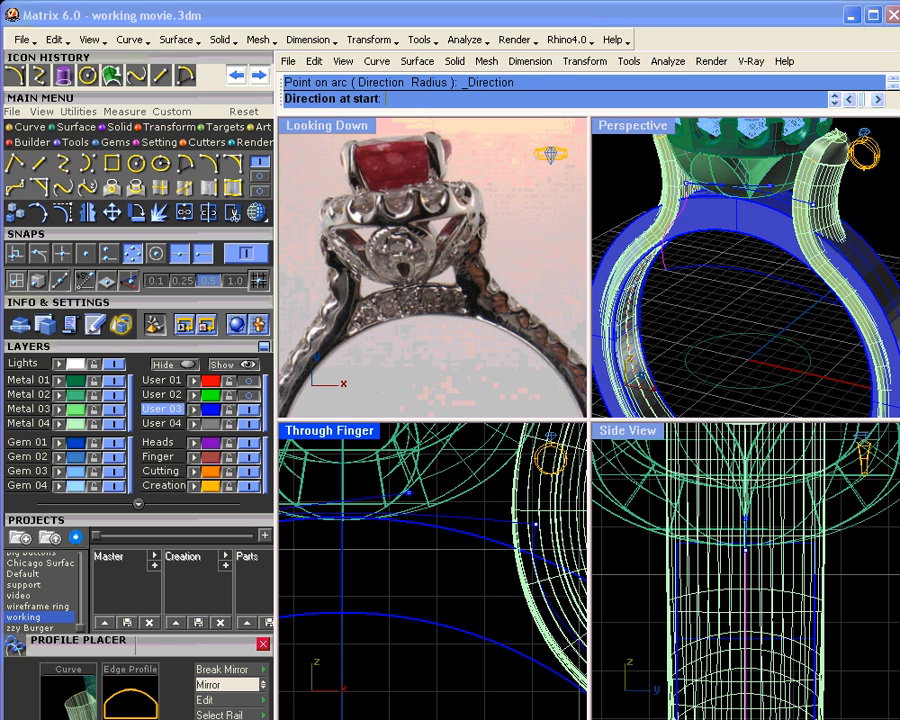
pyautogui.click(343, 463)
# Join the two arcs and the two shoulder curves into one closed curve
pyautogui.scroll(-2, 450, 530)
pyautogui.click(475, 515)
pyautogui.keyDown('shift'); pyautogui.click(517, 546); pyautogui.keyUp('shift')
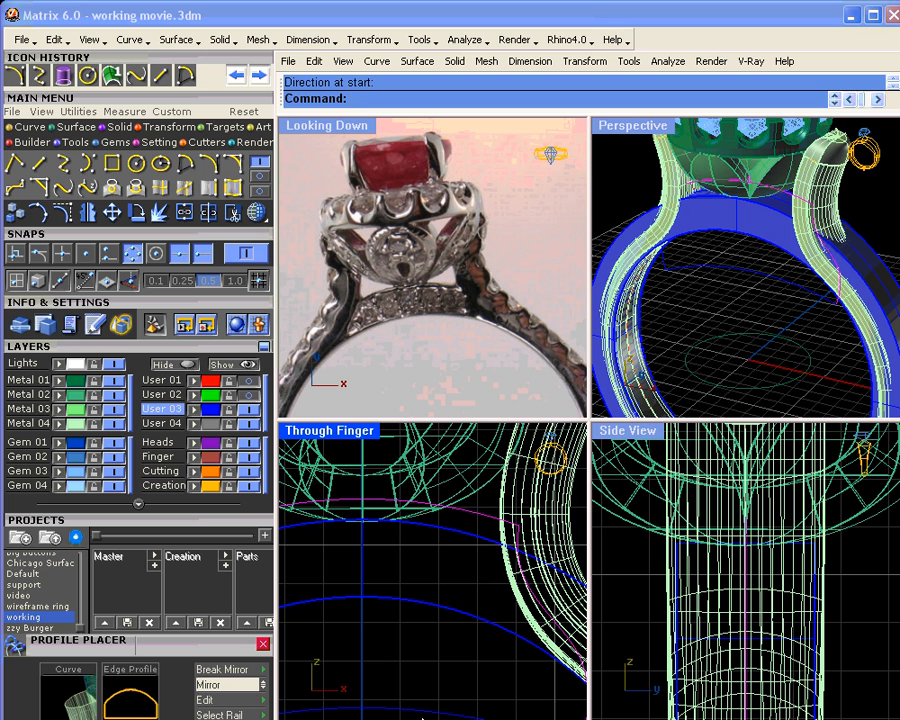
pyautogui.scroll(-2, 400, 670)
pyautogui.scroll(2, 300, 670)
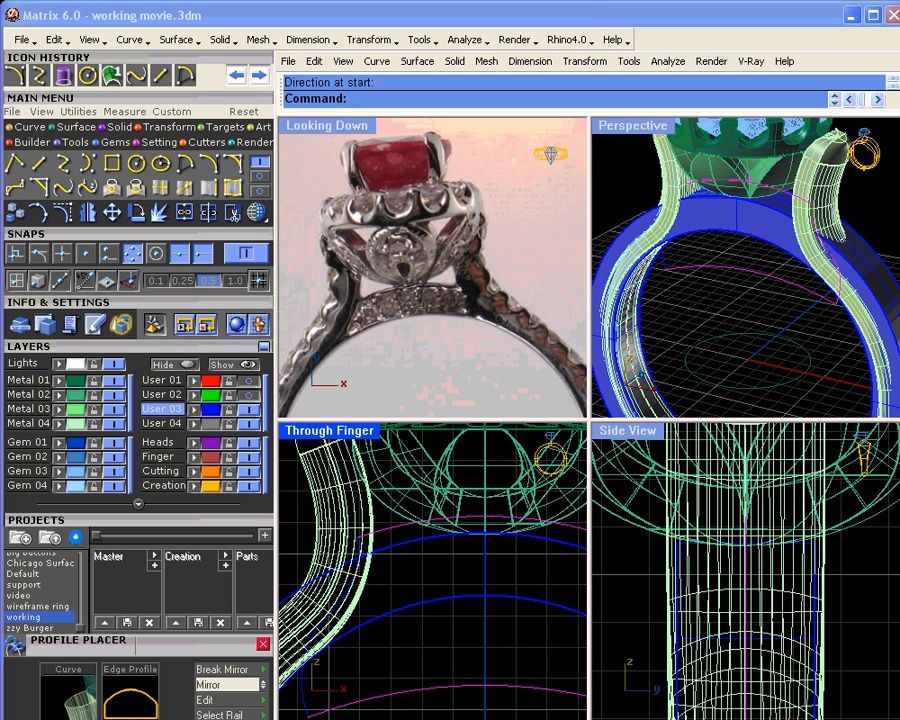
pyautogui.keyDown('shift'); pyautogui.click(303, 686); pyautogui.keyUp('shift')
pyautogui.click(189, 214)
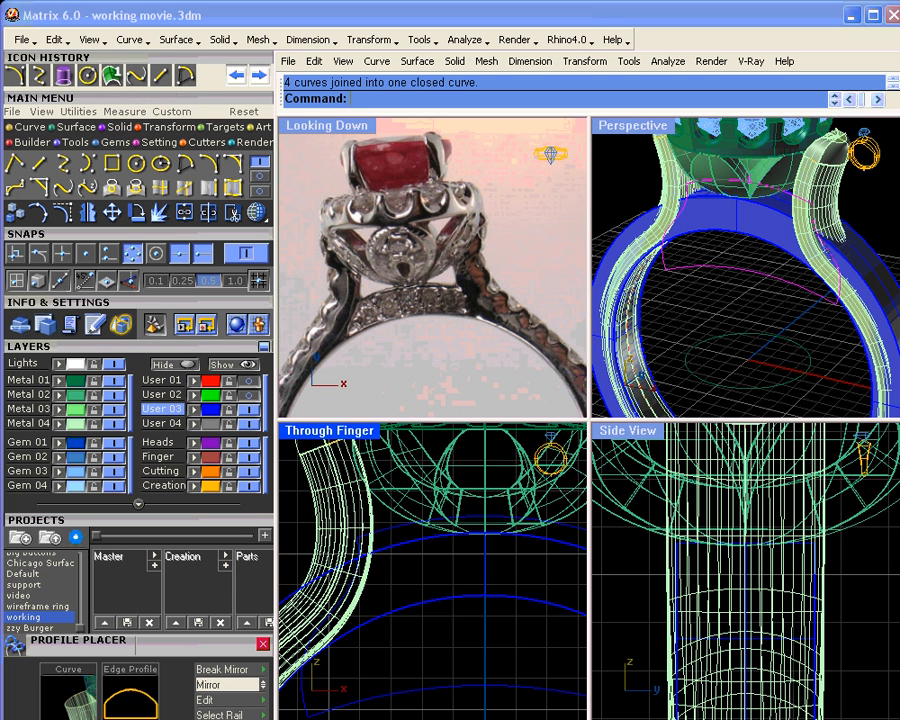
# Extrude the closed outline to both sides as a capped solid reaching past the front and back of the band
pyautogui.click(64, 76)
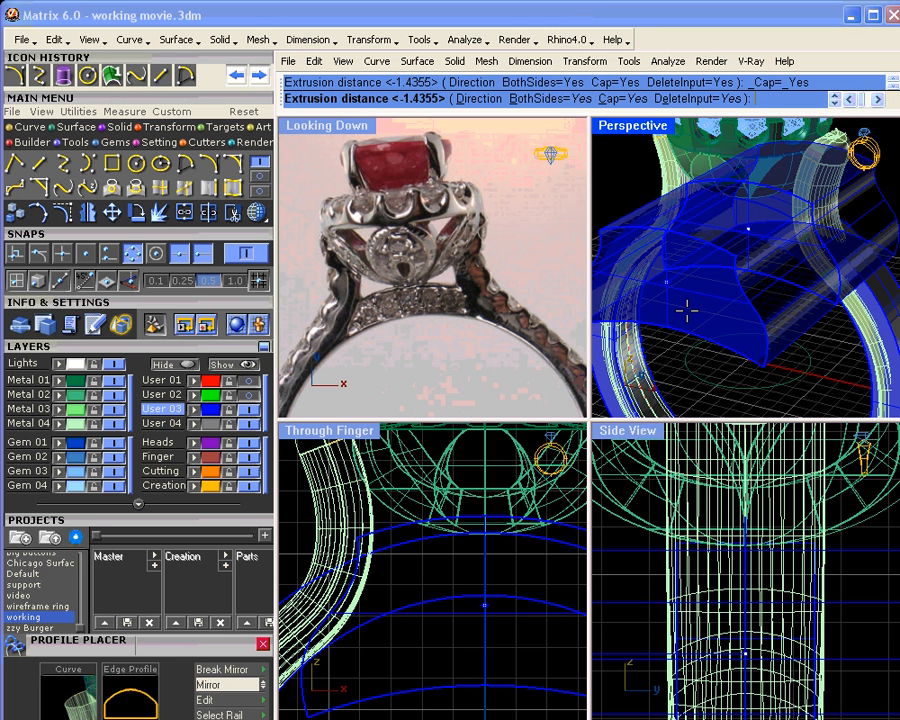
pyautogui.click(692, 310)
pyautogui.moveTo(760, 313); pyautogui.dragTo(732, 311, button='right')
# Boolean-intersect the extruded outline with the solid band and assign the resulting bridge to the green metal layer
pyautogui.click(112, 128)
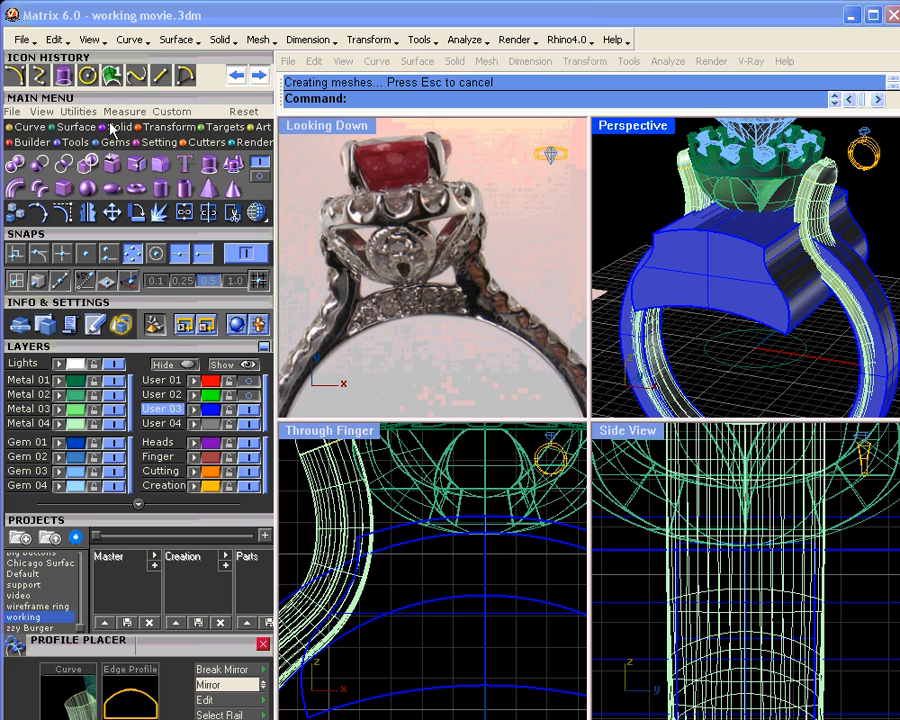
pyautogui.click(62, 163)
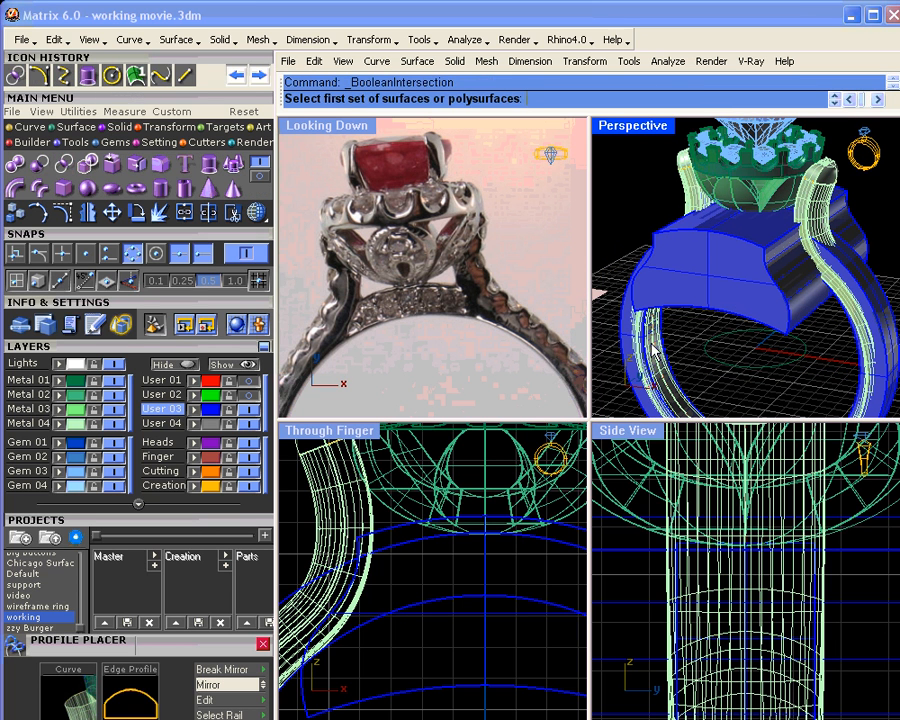
pyautogui.click(815, 316)
pyautogui.press('Return')
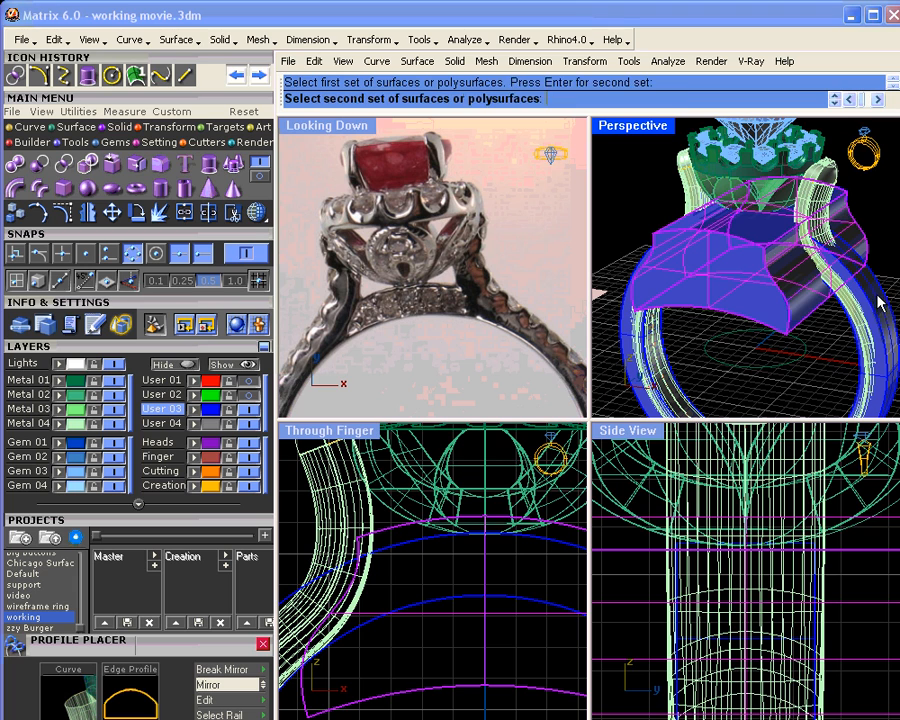
pyautogui.click(879, 302)
pyautogui.press('Return')
pyautogui.moveTo(880, 293); pyautogui.dragTo(771, 251, button='right')
pyautogui.click(771, 251)
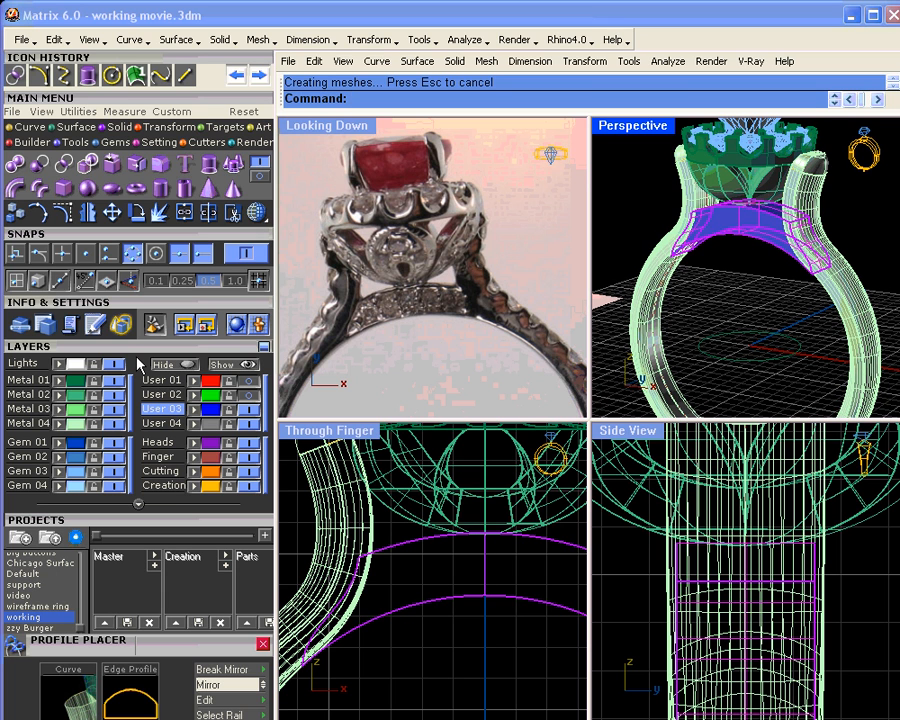
pyautogui.click(771, 277)
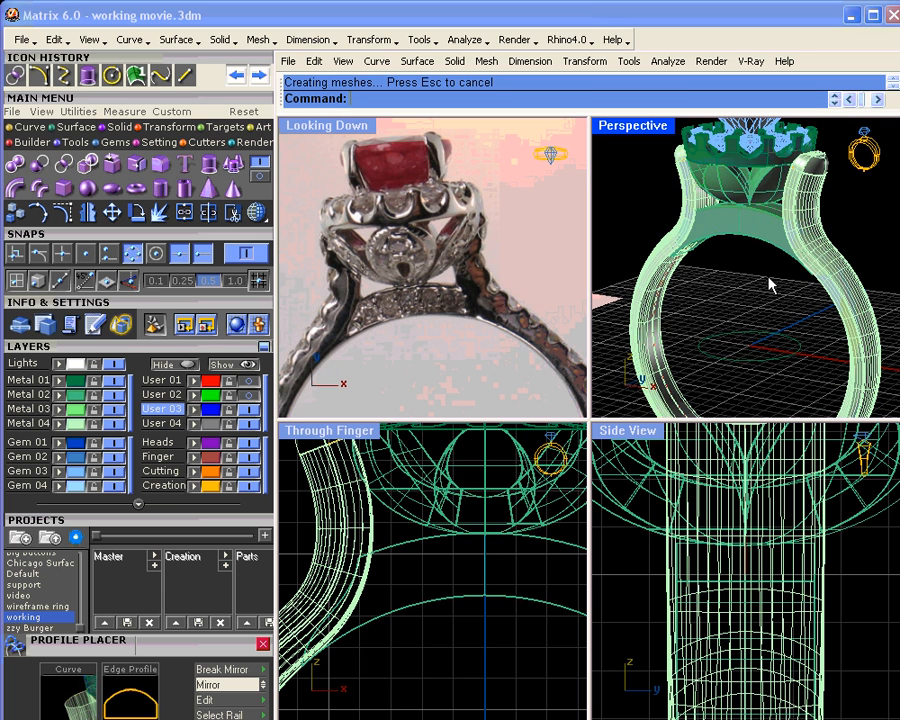
# Fillet the bridge's two lower arched edges, front and back, with a radius of 0.2
pyautogui.moveTo(739, 298); pyautogui.dragTo(686, 240, button='right')
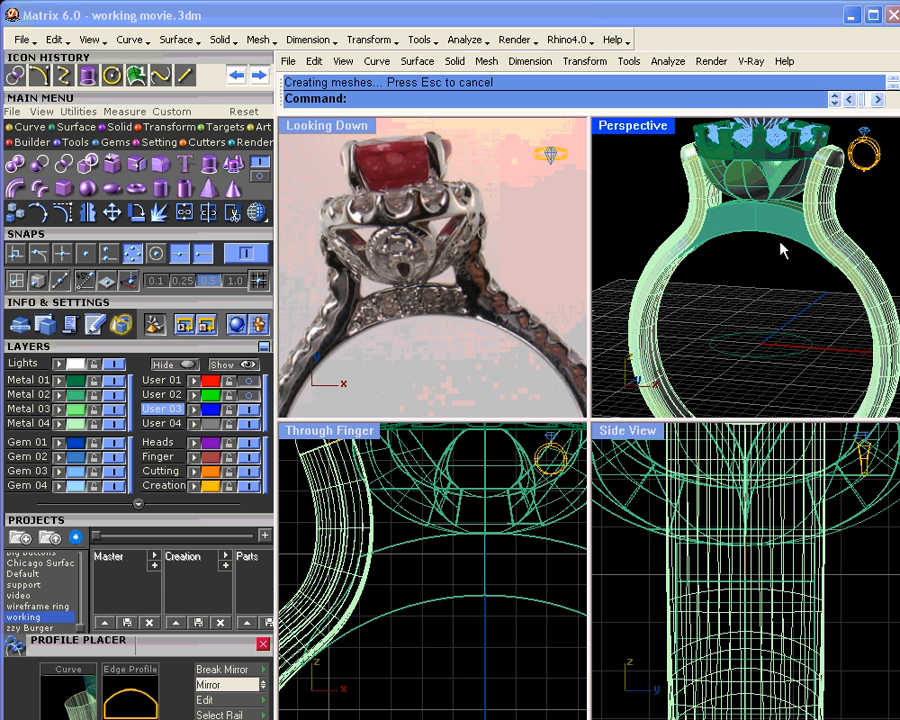
pyautogui.moveTo(780, 249); pyautogui.dragTo(847, 242, button='right')
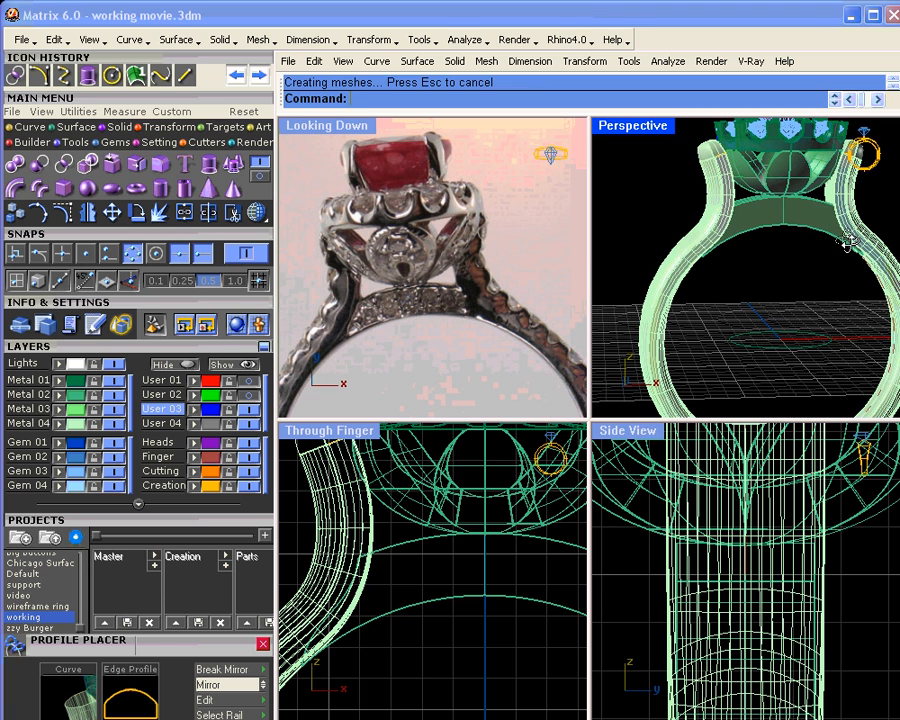
pyautogui.scroll(5, 732, 266)
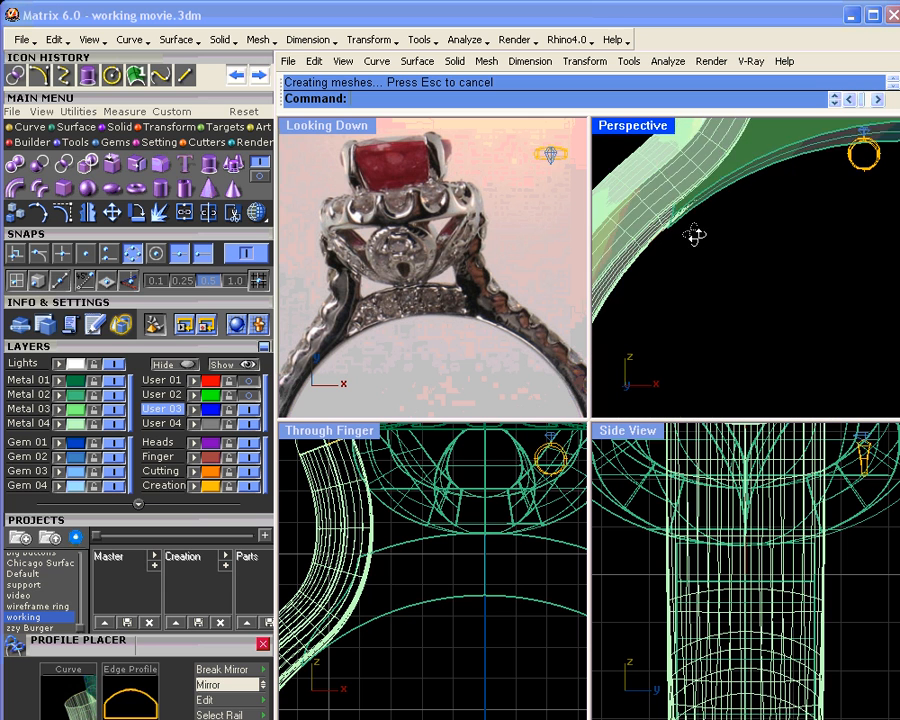
pyautogui.moveTo(703, 227); pyautogui.dragTo(760, 281, button='right')
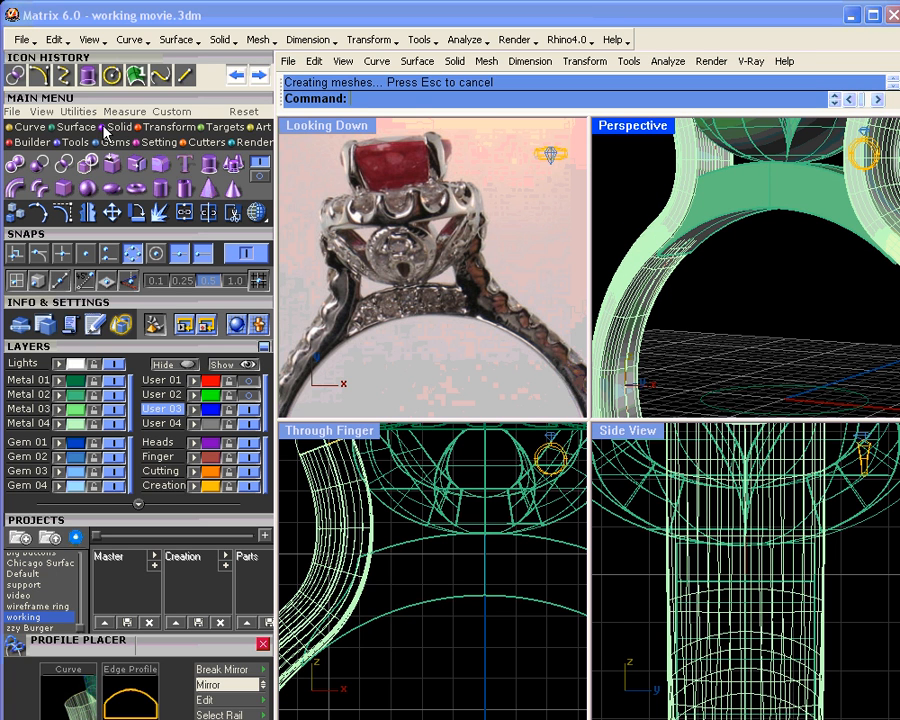
pyautogui.click(163, 168)
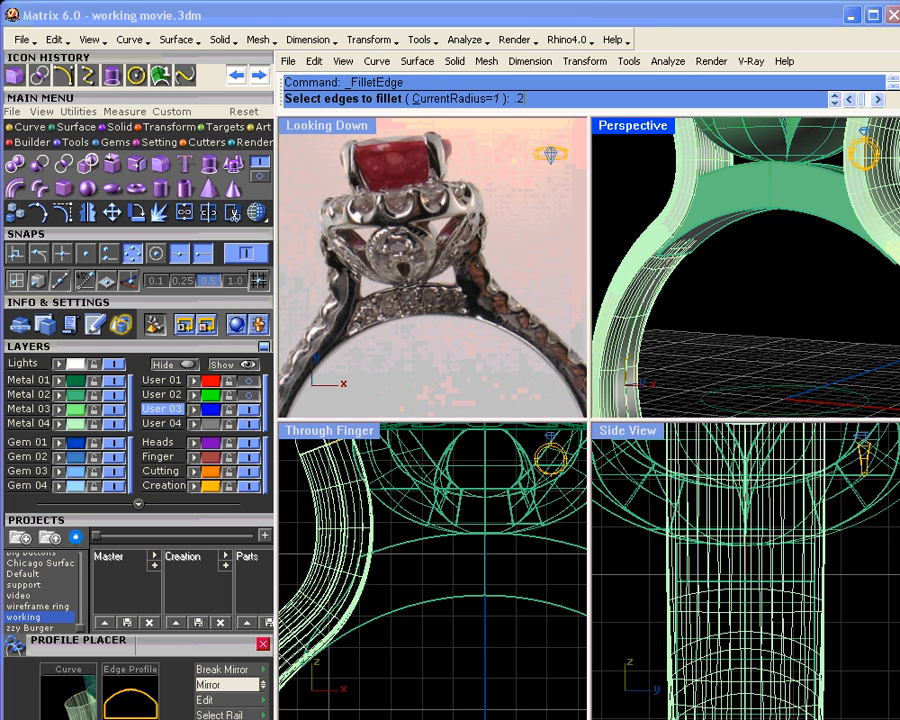
pyautogui.write('.2')
pyautogui.press('Return')
pyautogui.click(731, 214)
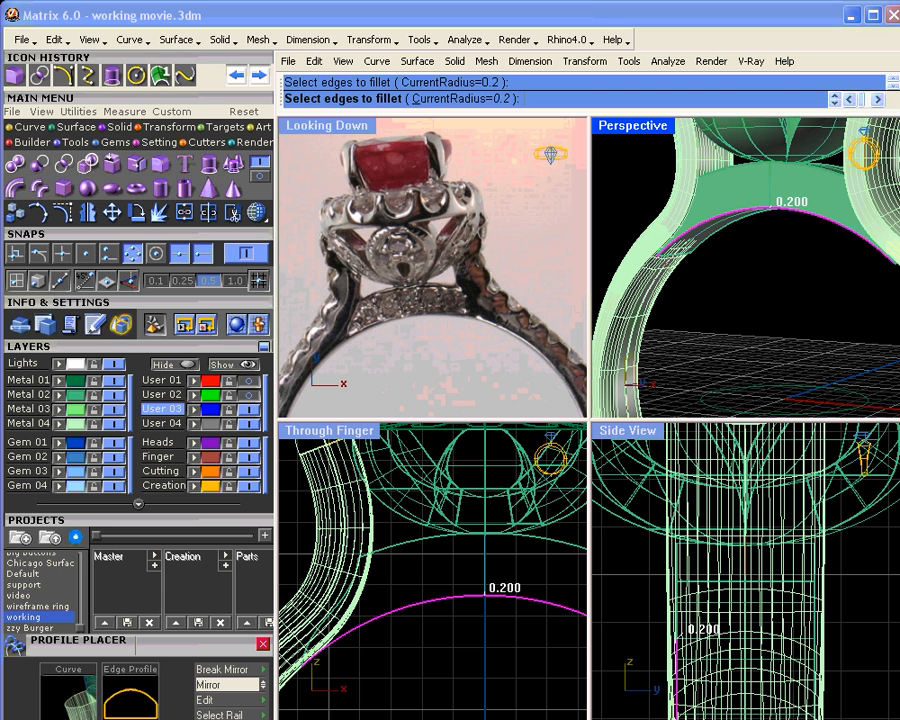
pyautogui.click(742, 222)
pyautogui.press('Return')
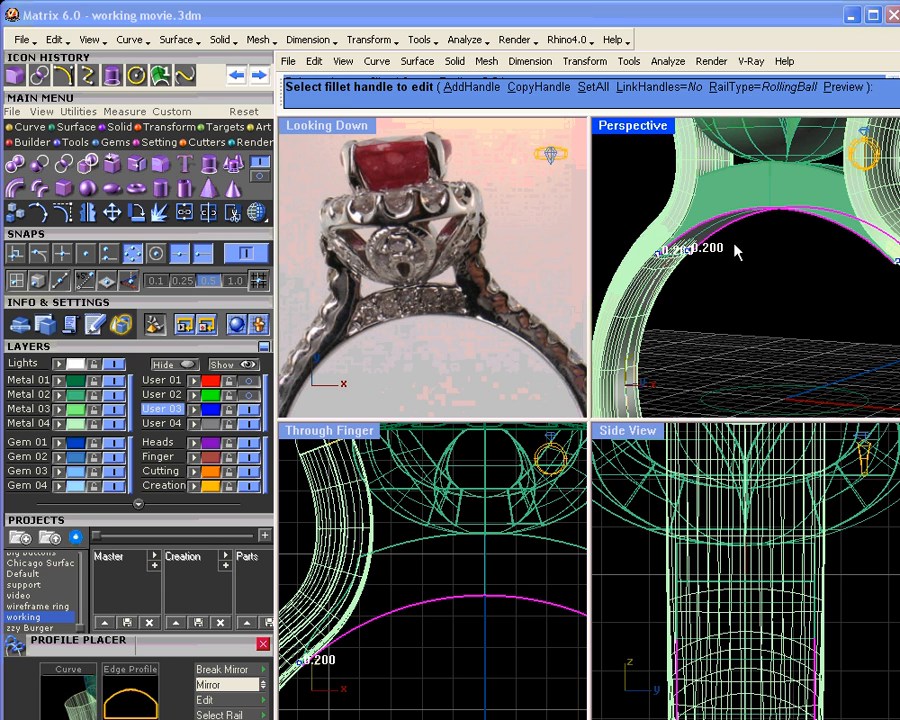
pyautogui.press('Return')
pyautogui.moveTo(732, 252); pyautogui.dragTo(733, 316, button='right')
pyautogui.scroll(-7, 733, 286)
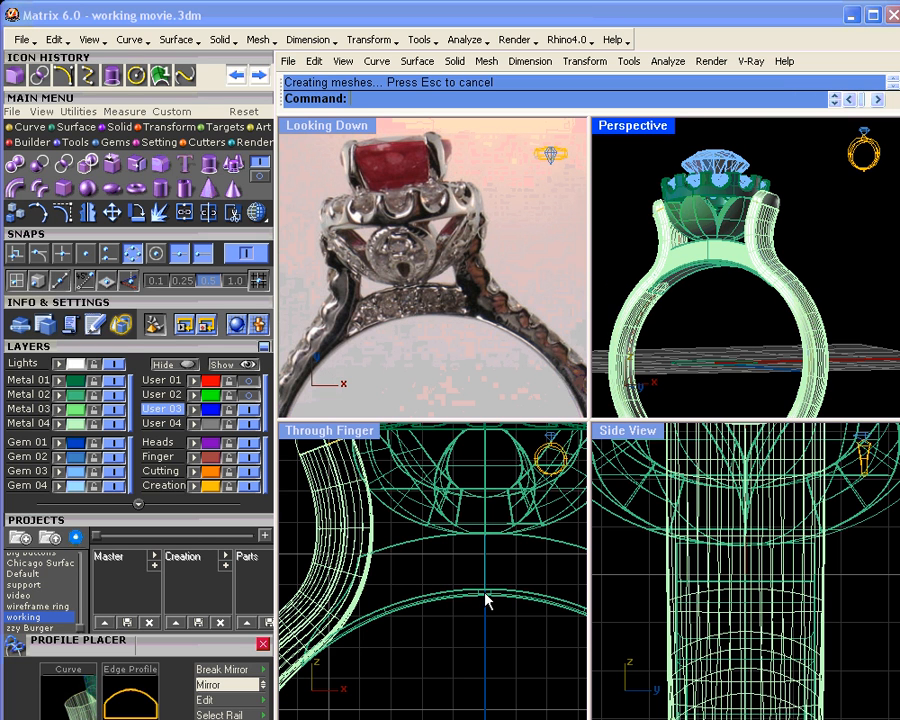
# Bend the bridge slightly with Symmetric=Yes, using a horizontal spine from the middle of its lower edge out past the shoulder
pyautogui.scroll(-3, 487, 600)
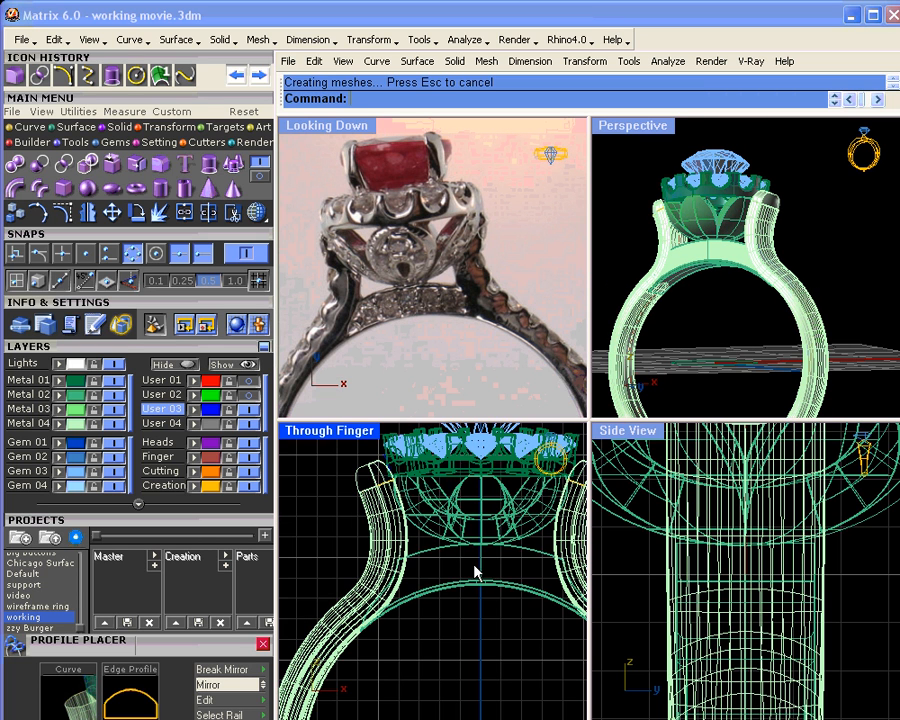
pyautogui.click(526, 553)
pyautogui.click(150, 127)
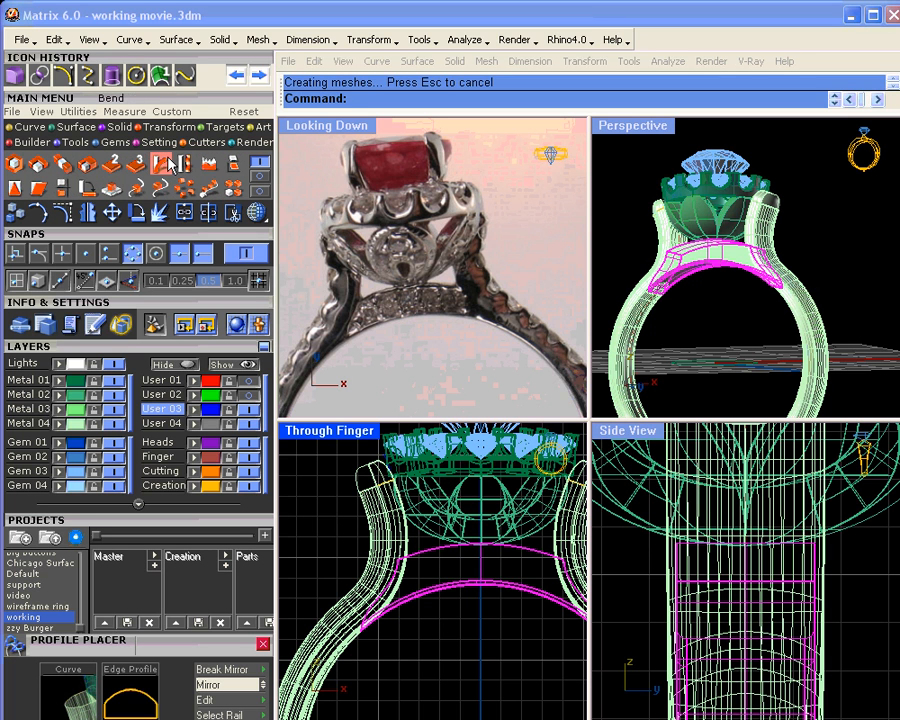
pyautogui.click(167, 168)
pyautogui.click(481, 583)
pyautogui.moveTo(510, 605); pyautogui.dragTo(399, 590, button='right')
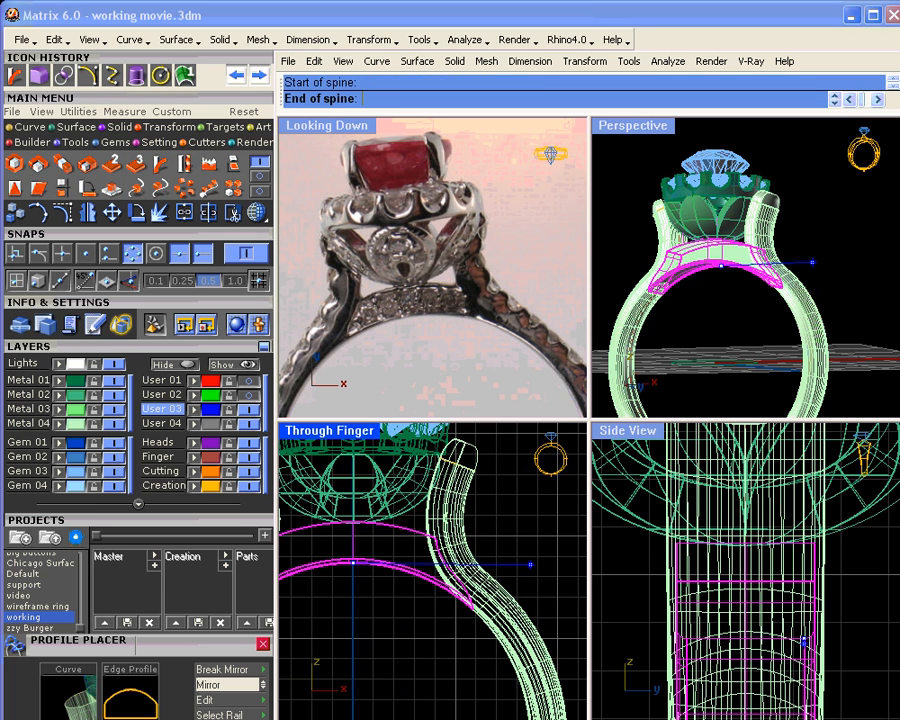
pyautogui.click(558, 567)
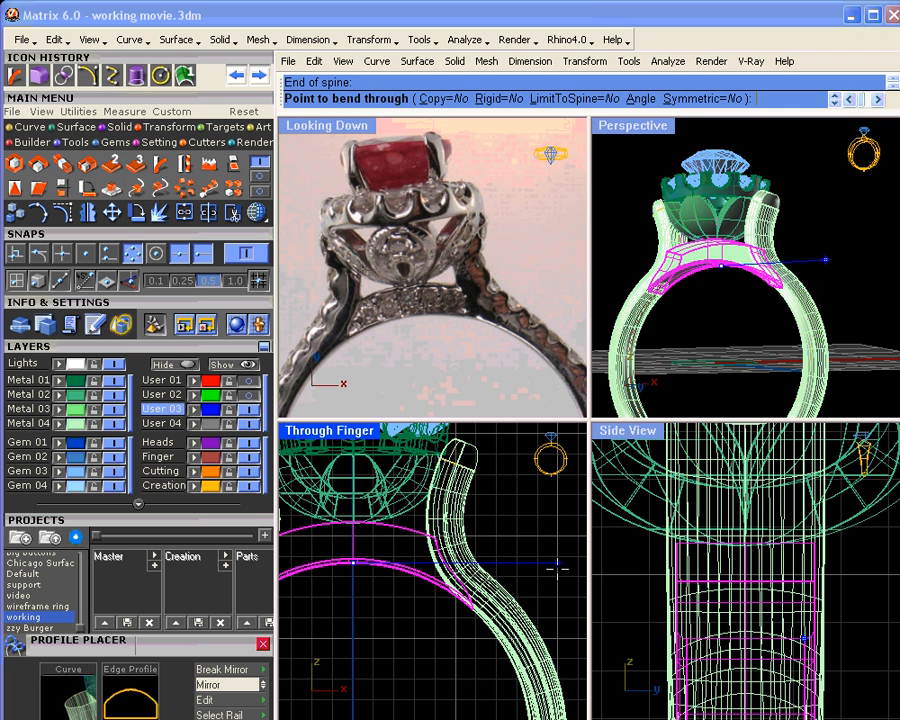
pyautogui.click(699, 101)
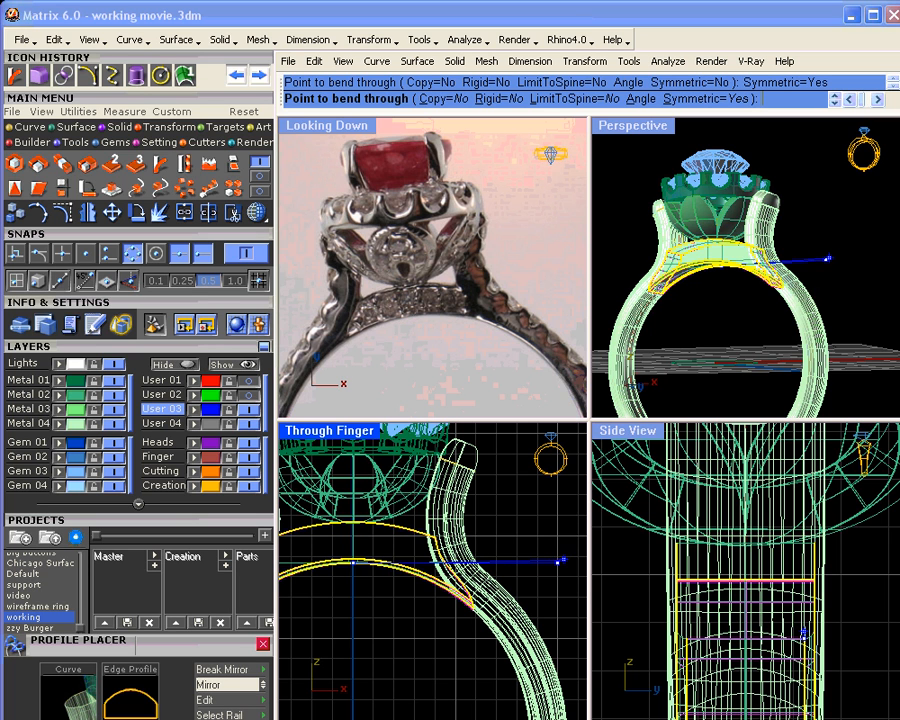
pyautogui.click(563, 560)
pyautogui.click(540, 458)
pyautogui.moveTo(700, 300); pyautogui.dragTo(651, 382, button='right')
pyautogui.scroll(6, 673, 283)
pyautogui.scroll(-5, 646, 284)
pyautogui.scroll(-6, 451, 562)
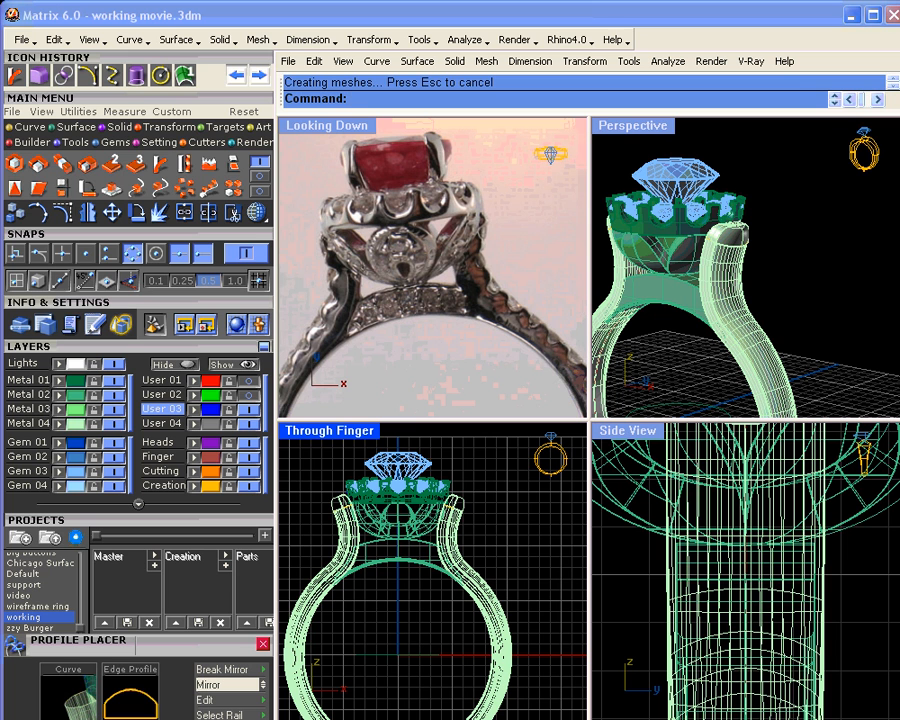
# Delete the shank surface and the end caps on both shoulders, keeping the bridge and the rail and profile curves
pyautogui.moveTo(657, 342); pyautogui.dragTo(796, 302, button='right')
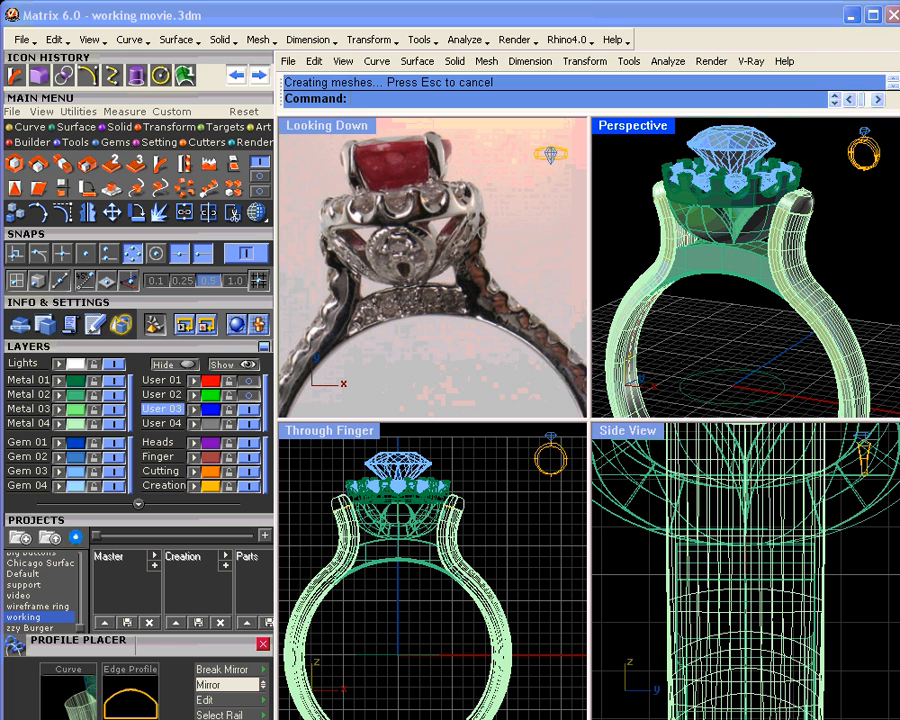
pyautogui.click(805, 235)
pyautogui.press('Delete')
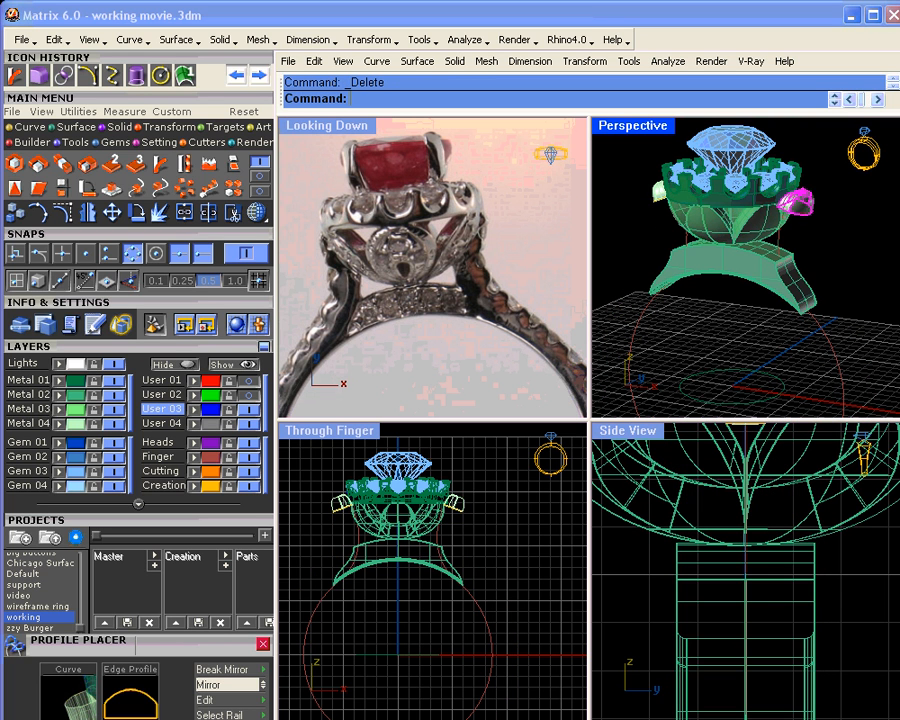
pyautogui.click(662, 189)
pyautogui.press('Delete')
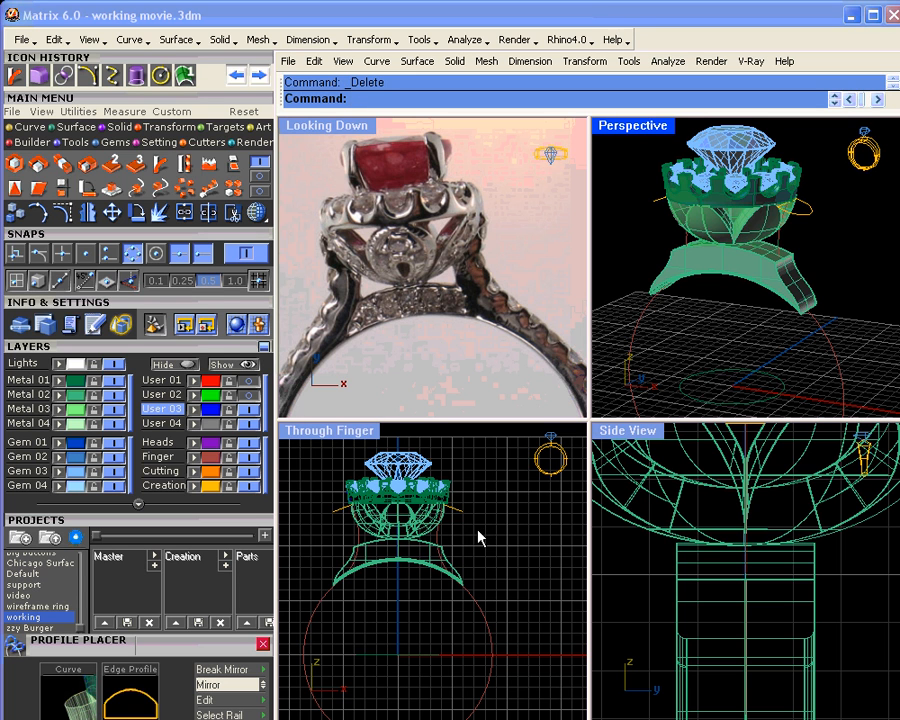
# Edit the shoulder-top profile with Profile Placer, reducing its height and narrowing it to a width of about 3.3 mm
pyautogui.keyDown('shift'); pyautogui.moveTo(720, 362); pyautogui.dragTo(726, 316, button='right'); pyautogui.keyUp('shift')
pyautogui.moveTo(726, 316); pyautogui.dragTo(765, 320, button='right')
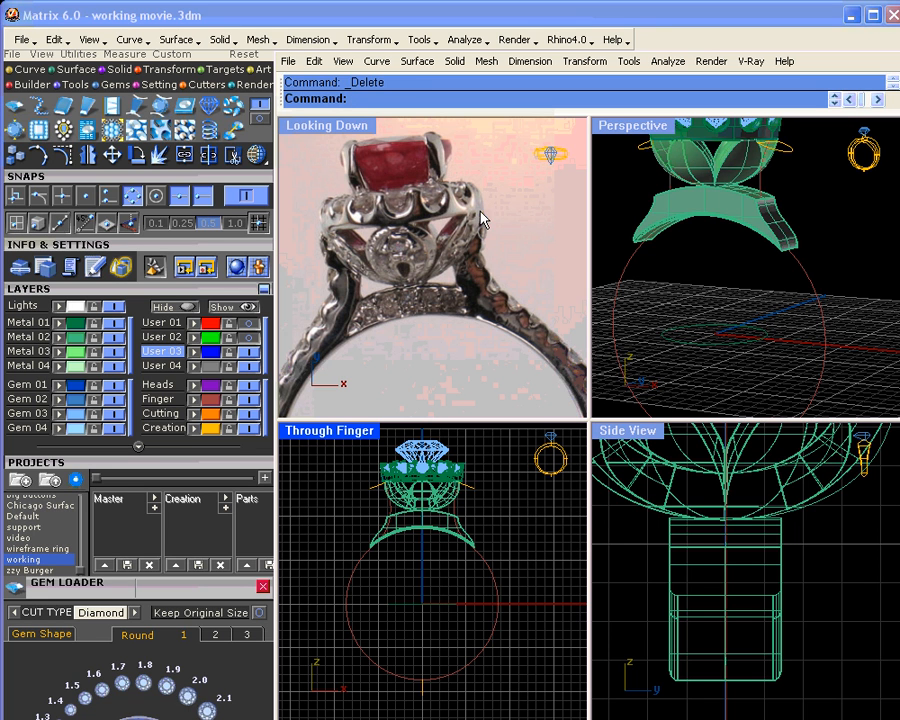
pyautogui.scroll(3, 468, 500)
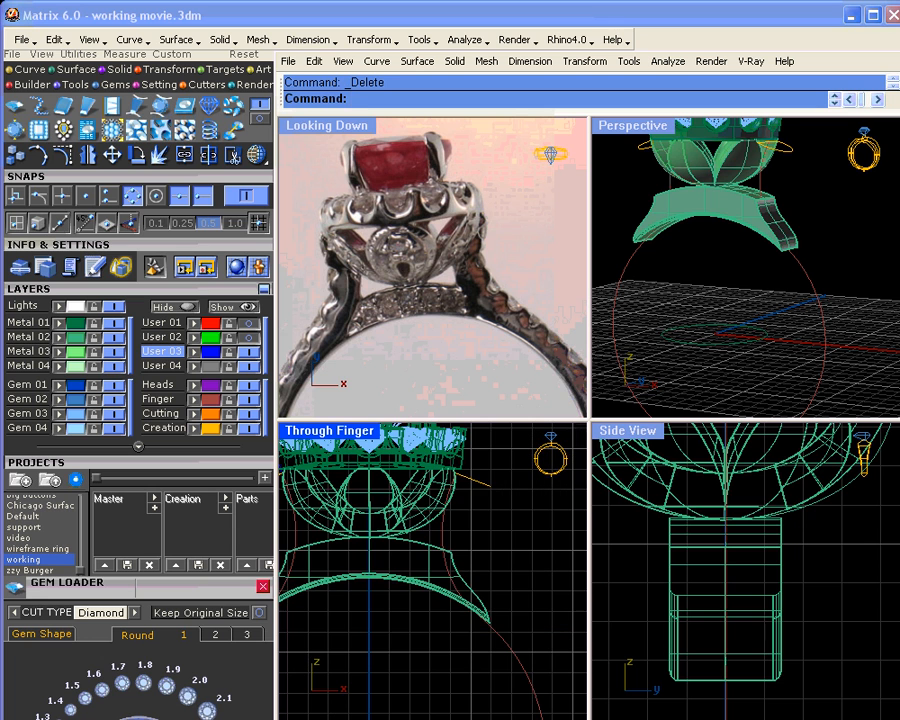
pyautogui.click(476, 485)
pyautogui.press('F6')
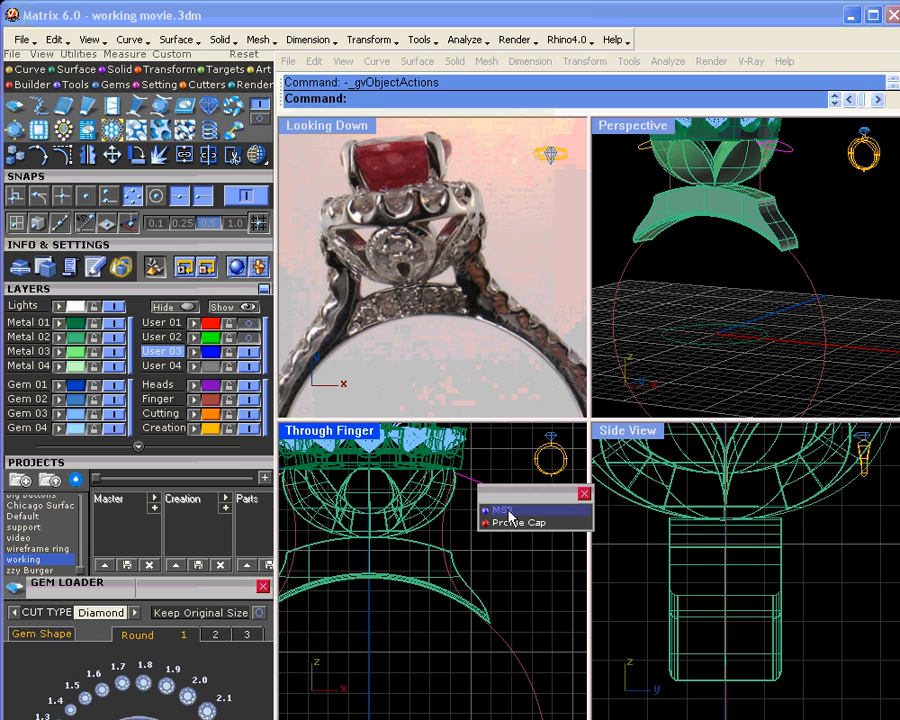
pyautogui.click(507, 511)
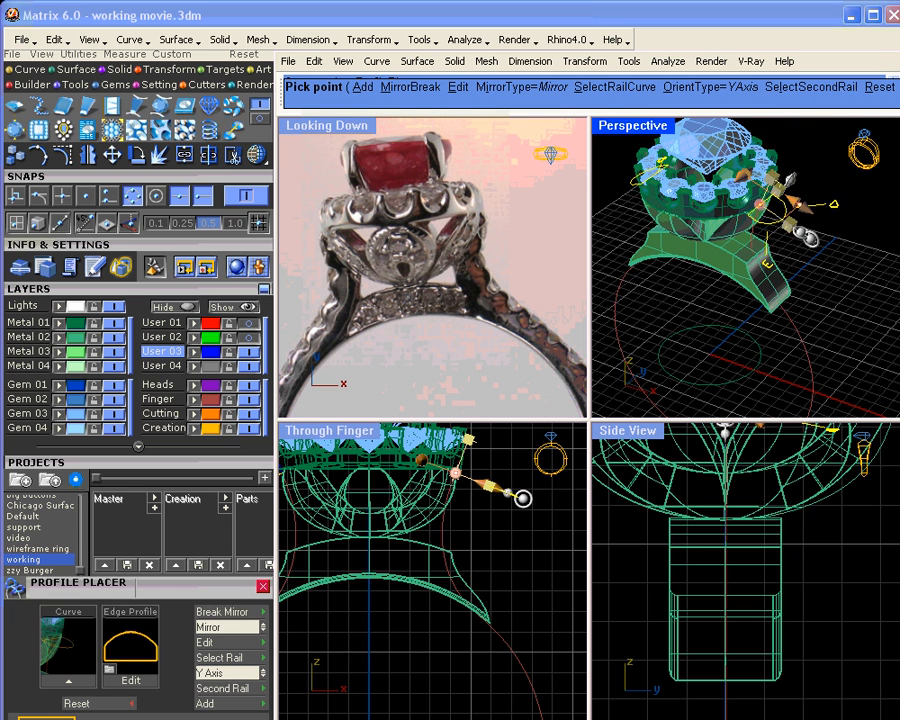
pyautogui.scroll(3, 791, 224)
pyautogui.moveTo(778, 195); pyautogui.dragTo(771, 188)
pyautogui.moveTo(782, 260); pyautogui.dragTo(716, 266, button='right')
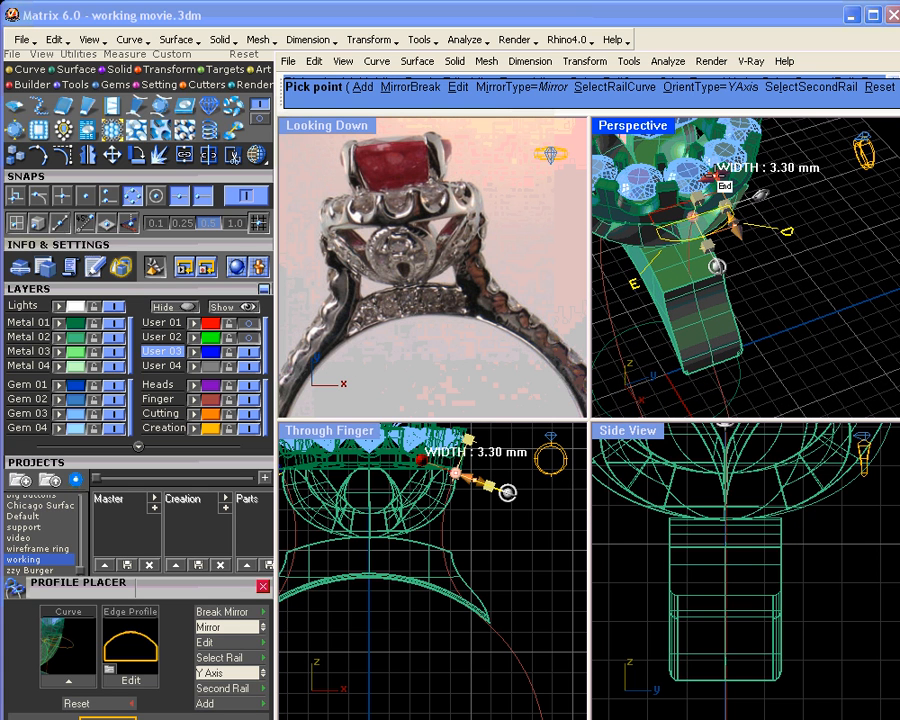
pyautogui.moveTo(718, 179); pyautogui.dragTo(708, 177)
pyautogui.moveTo(742, 276); pyautogui.dragTo(662, 284, button='right')
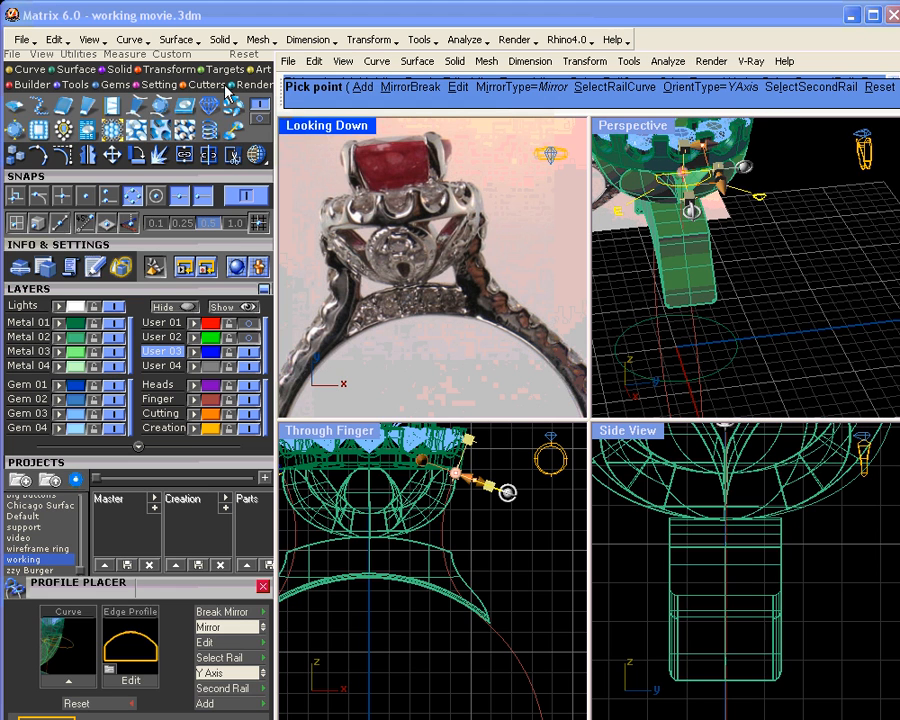
pyautogui.moveTo(738, 540); pyautogui.dragTo(725, 625, button='right')
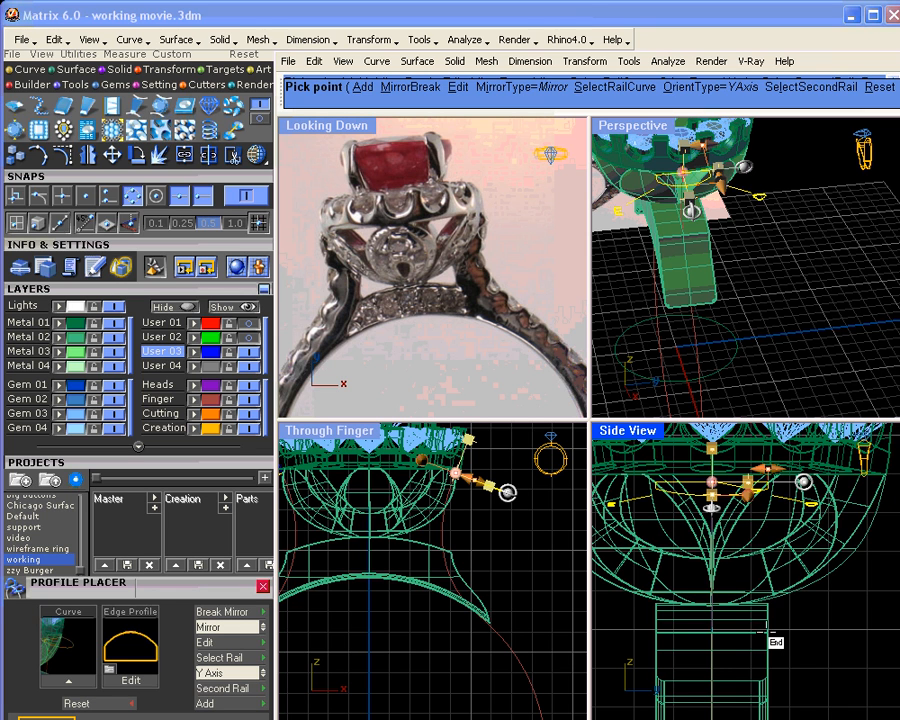
pyautogui.rightClick(745, 573)
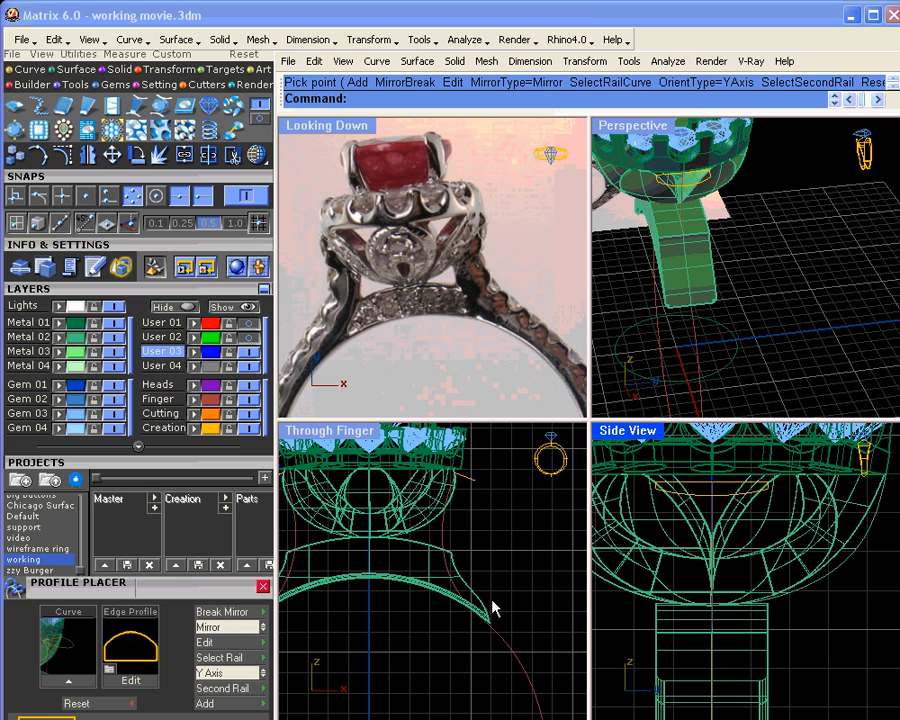
# Offset the shank's inner rail curve outward by a distance of 1.8
pyautogui.scroll(-3, 490, 608)
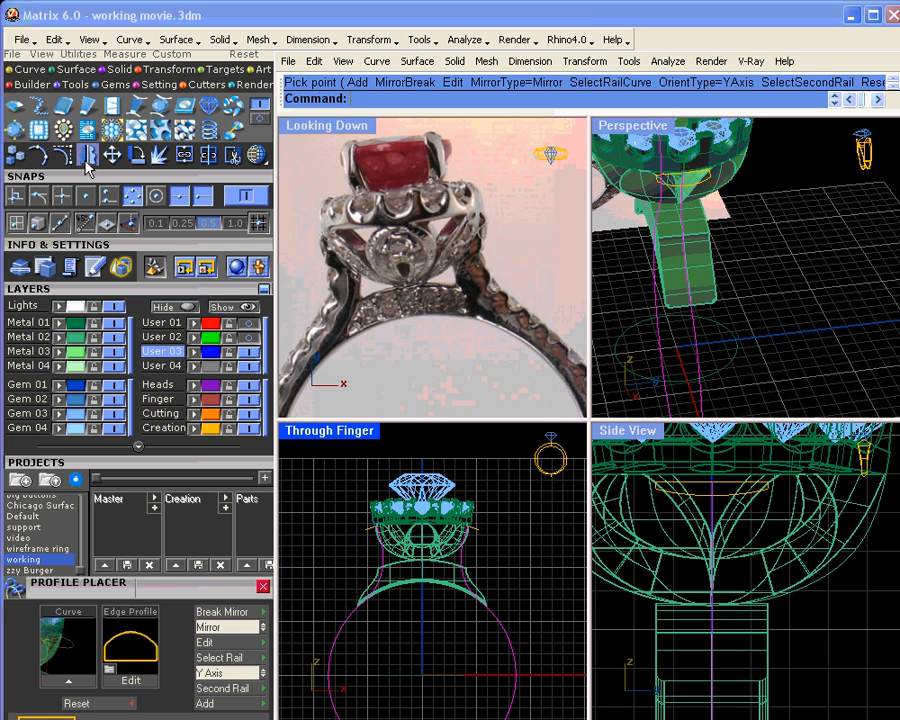
pyautogui.click(63, 88)
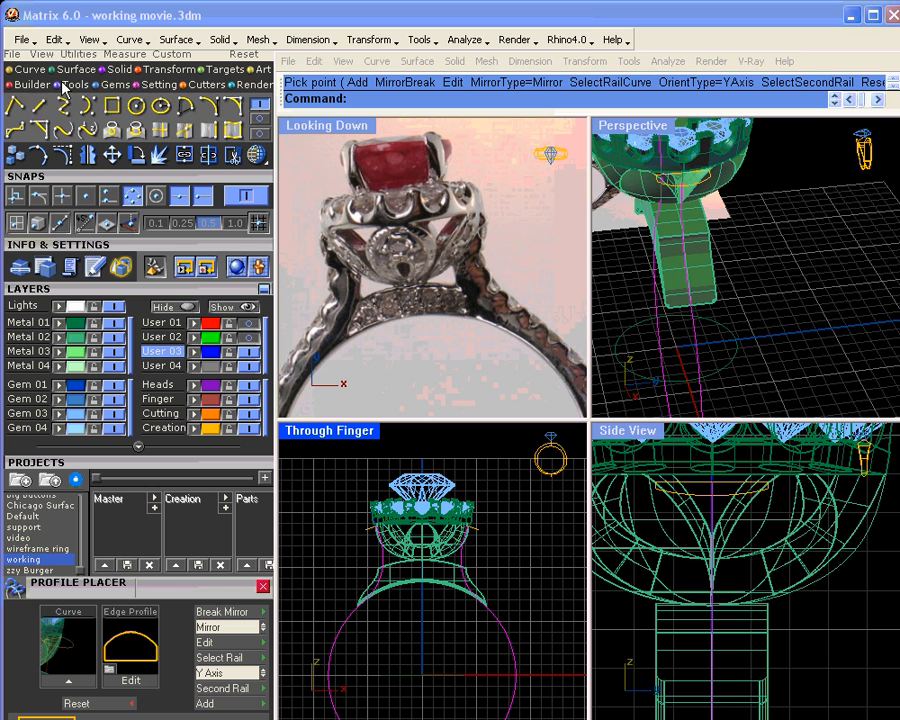
pyautogui.click(262, 118)
pyautogui.click(18, 108)
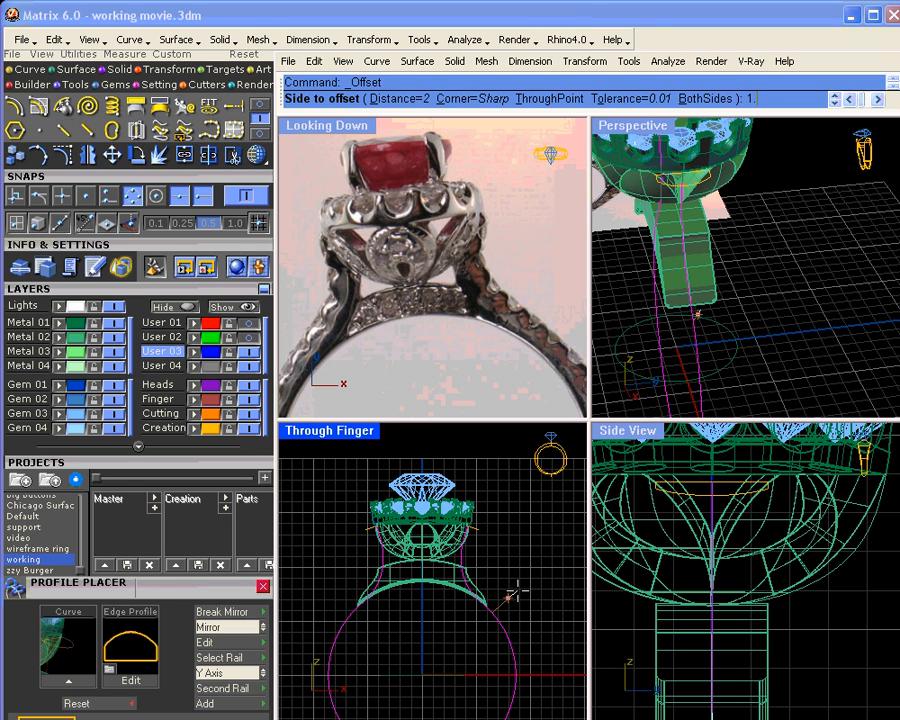
pyautogui.press('Return')
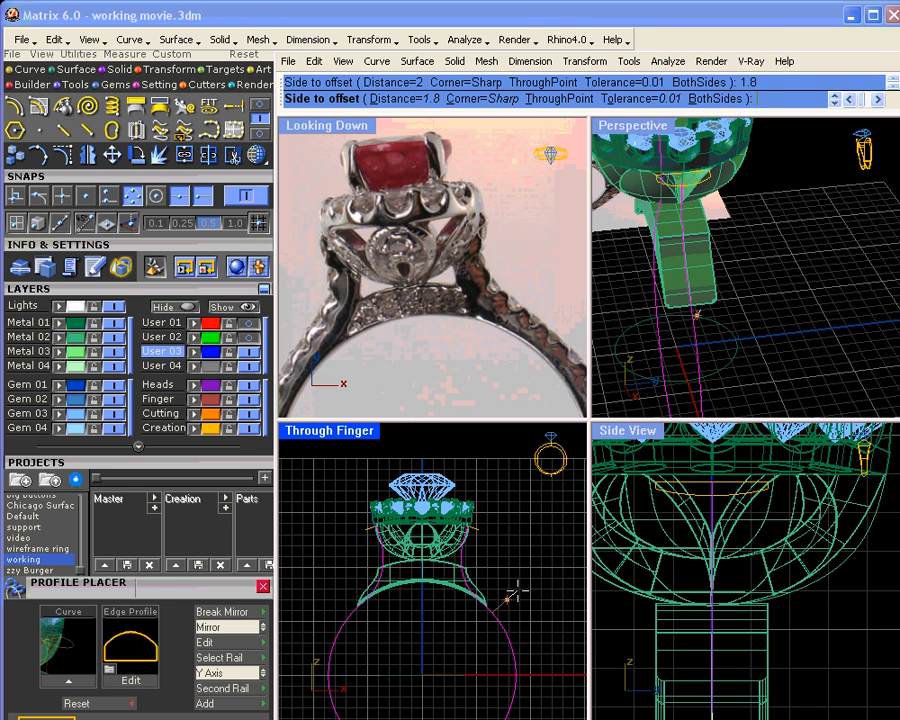
pyautogui.click(512, 601)
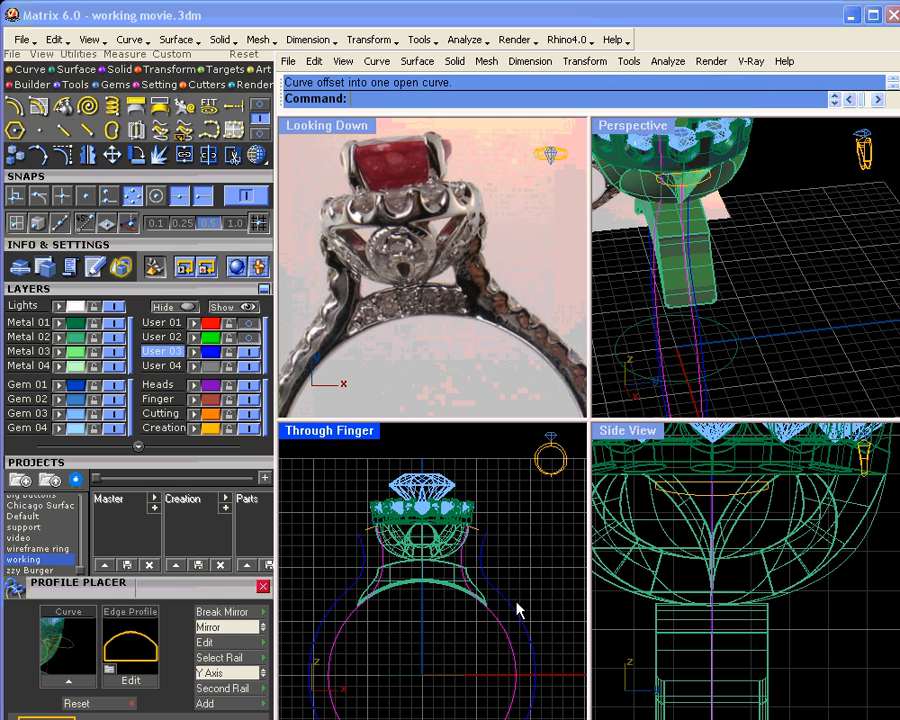
# Apply a global bounding-box cage to the offset rail with World coordinates and 4 points at degree 3 in each direction
pyautogui.scroll(-2, 512, 601)
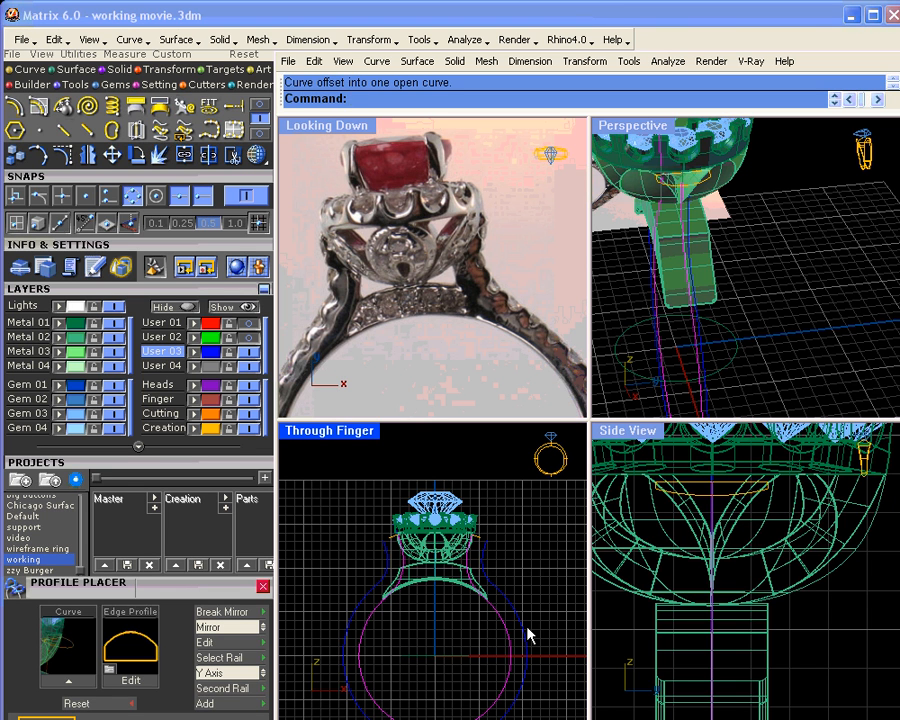
pyautogui.click(525, 622)
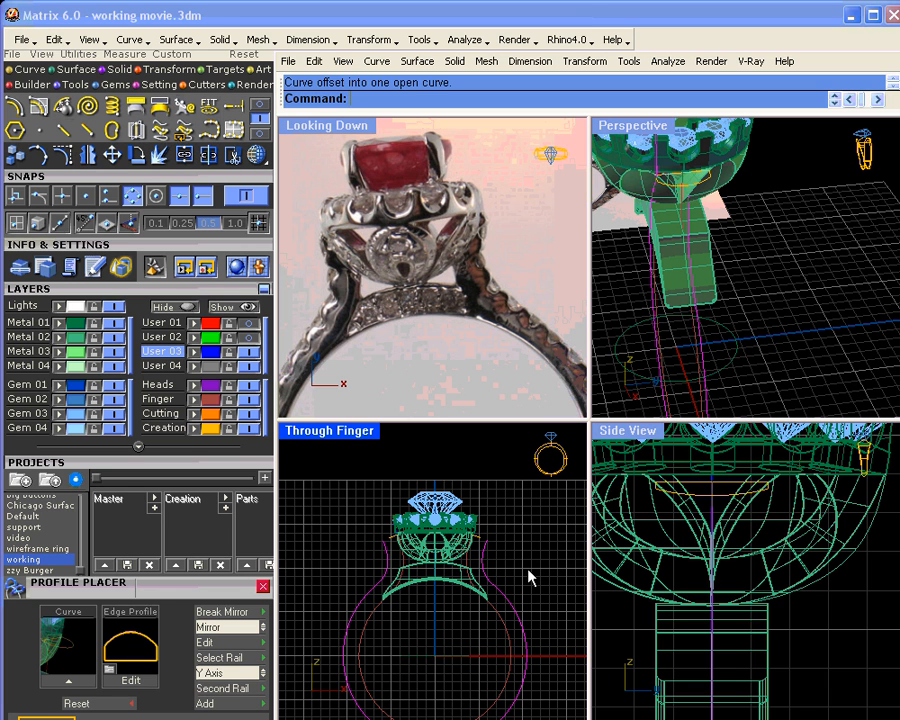
pyautogui.click(160, 69)
pyautogui.click(73, 69)
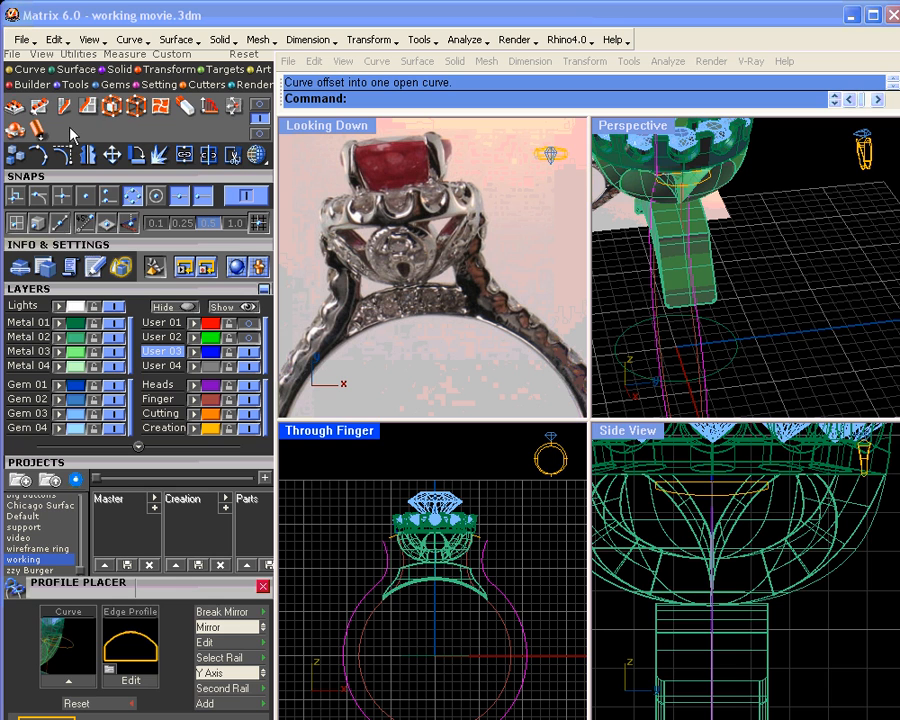
pyautogui.click(112, 105)
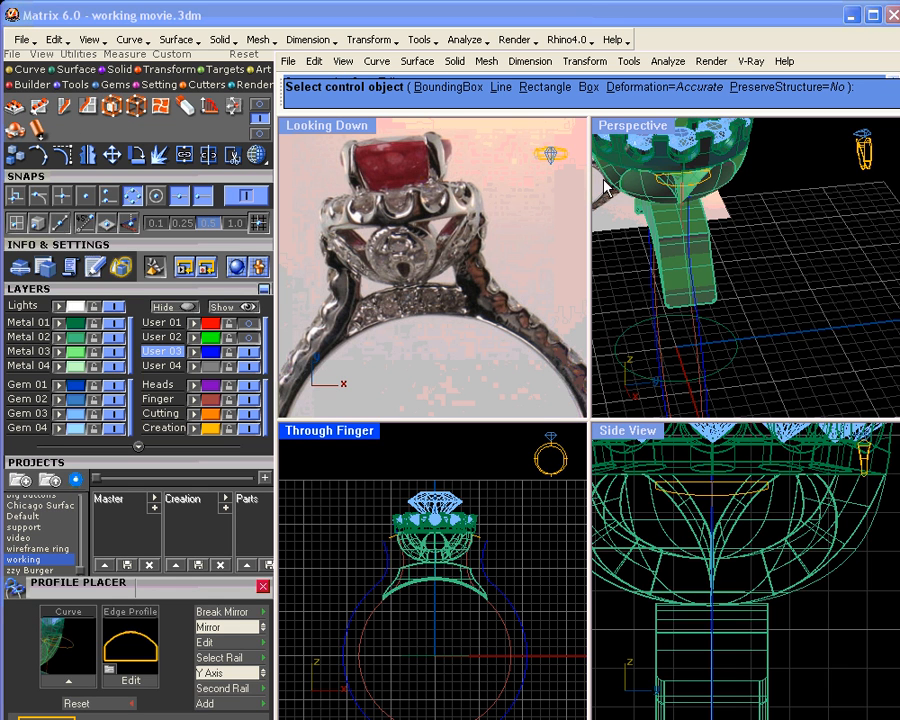
pyautogui.click(455, 89)
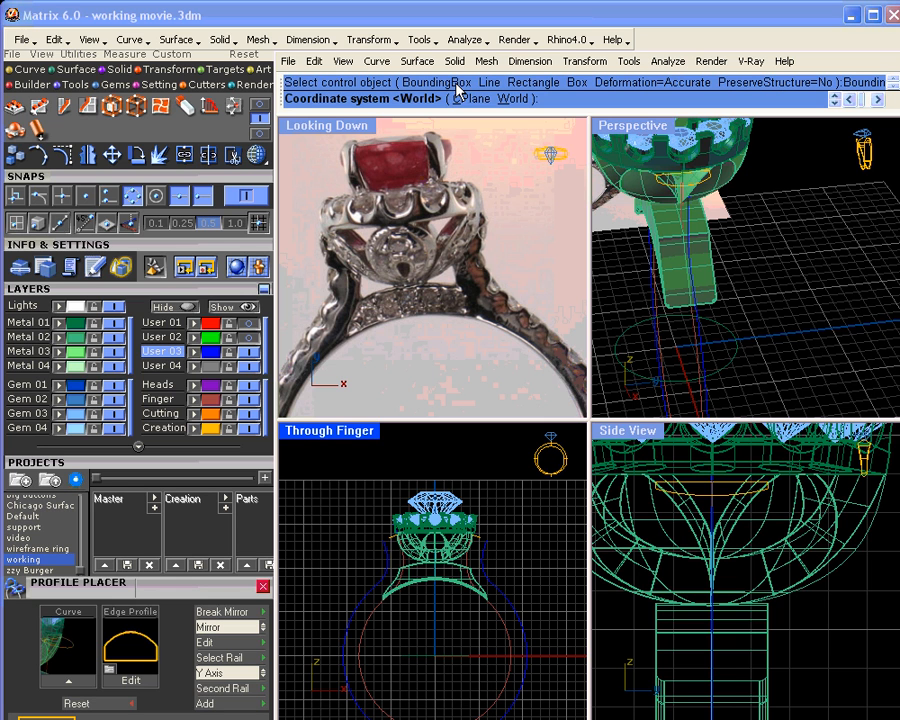
pyautogui.press('Return')
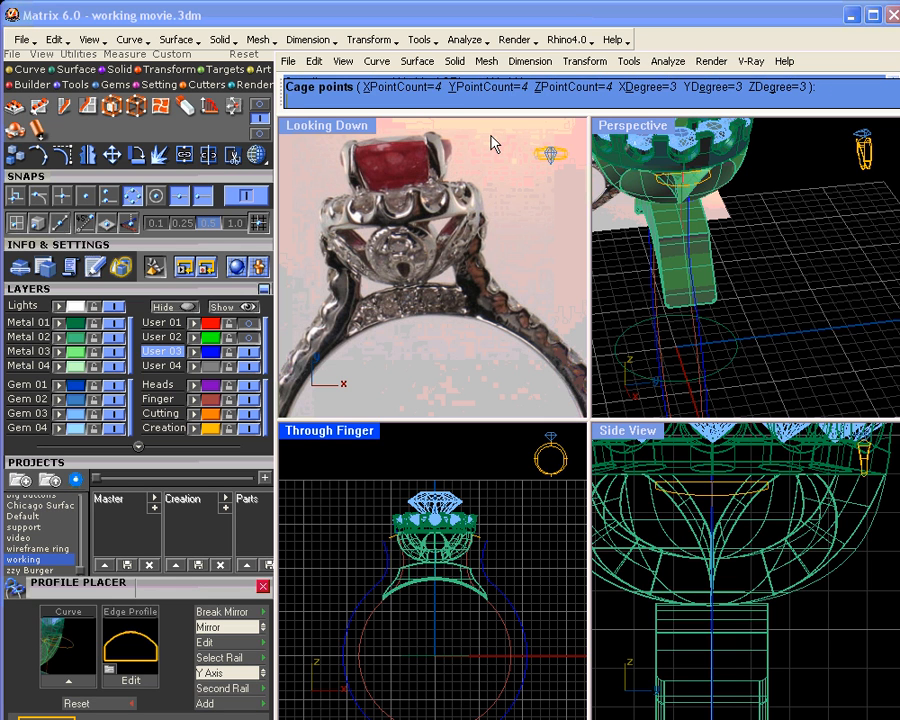
pyautogui.press('Return')
pyautogui.press('Return')
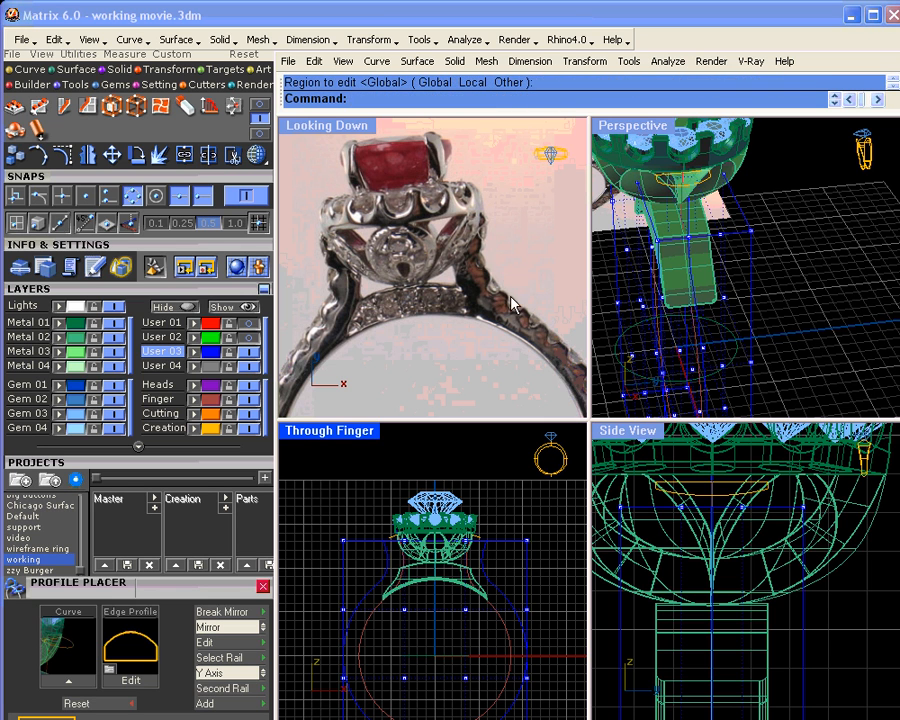
# Scale the cage's top row of points inward in one direction from the origin w0,0,0 to narrow the rail's upper ends
pyautogui.moveTo(332, 533); pyautogui.dragTo(530, 548)
pyautogui.moveTo(330, 540); pyautogui.dragTo(540, 542)
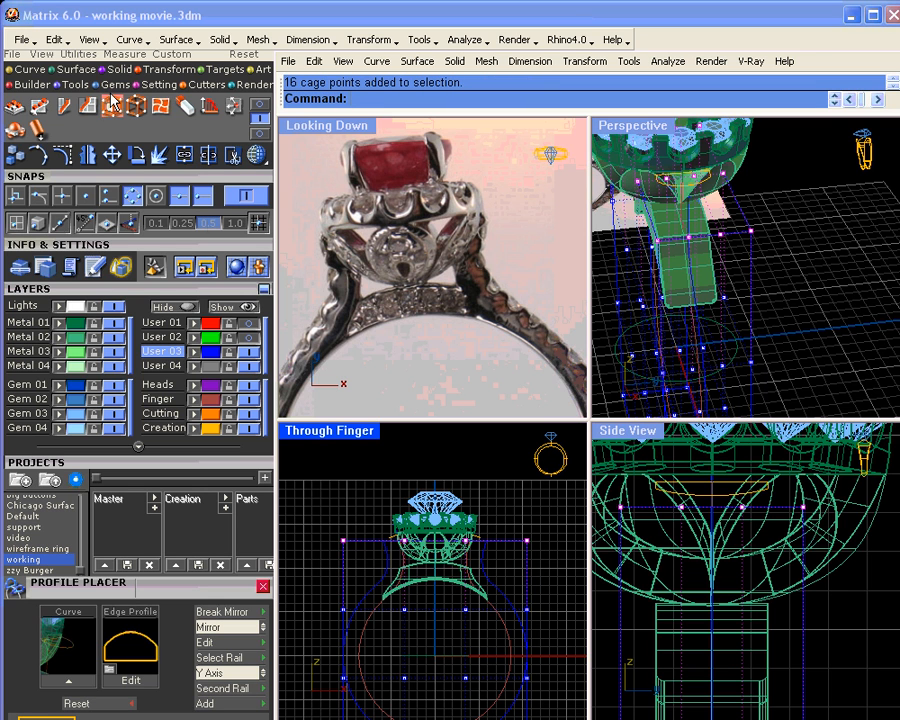
pyautogui.click(255, 104)
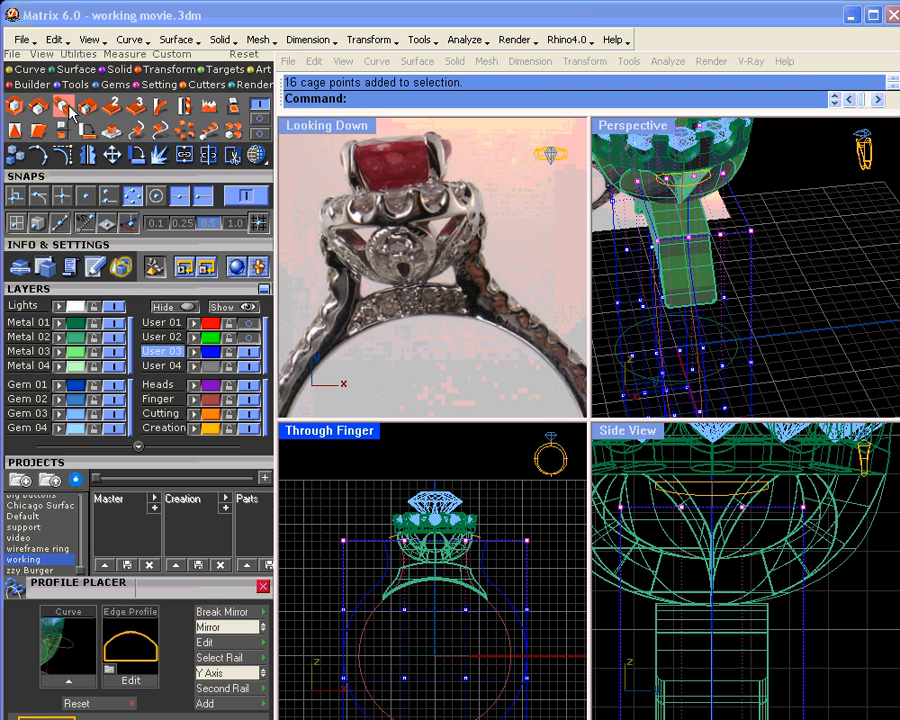
pyautogui.click(63, 130)
pyautogui.write('w0,0,0')
pyautogui.press('Return')
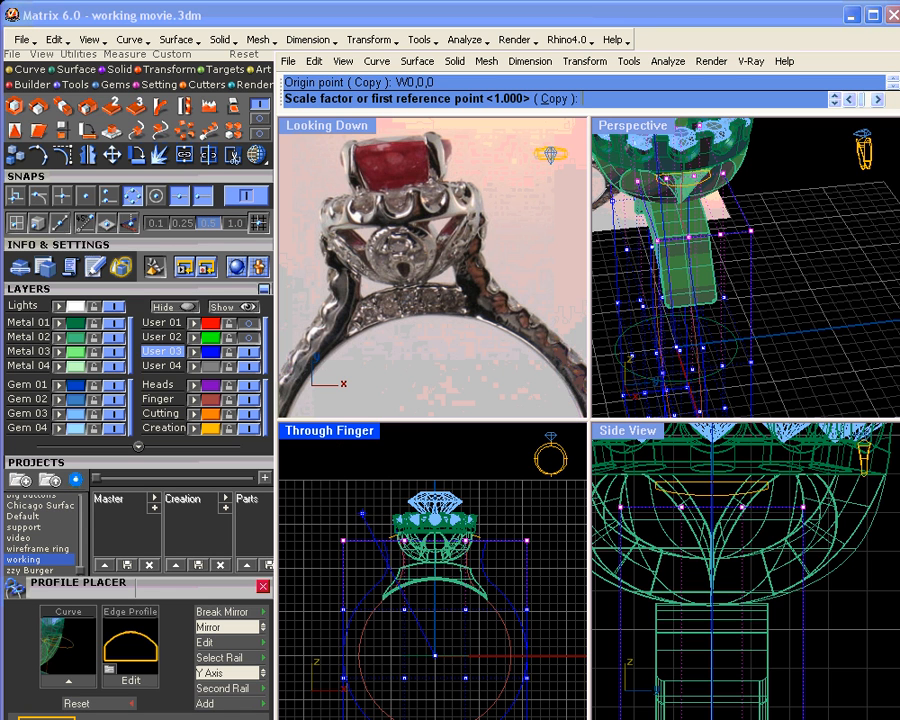
pyautogui.click(298, 655)
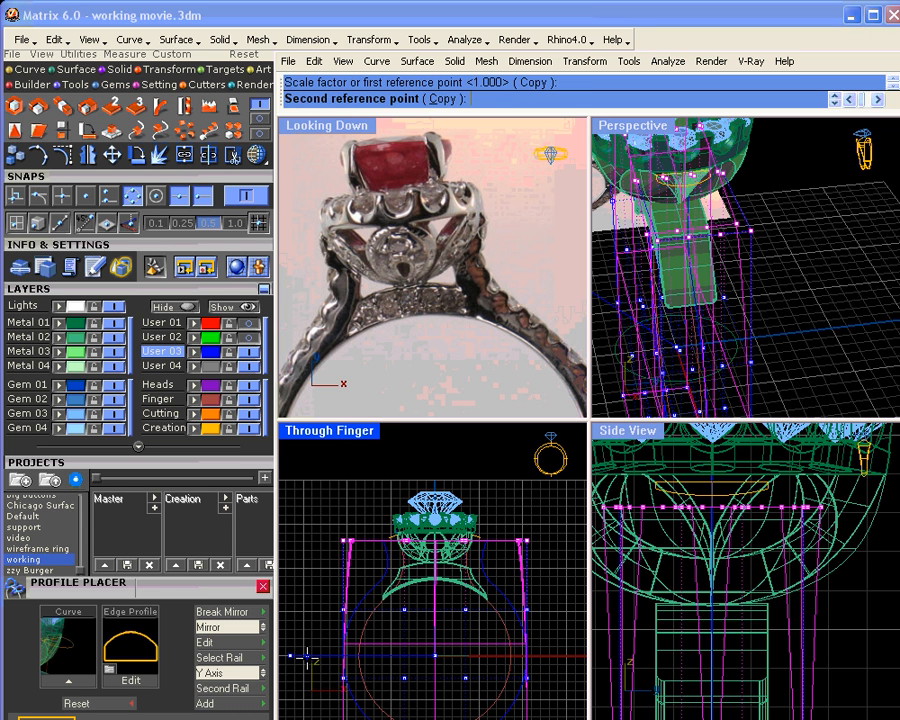
pyautogui.click(322, 657)
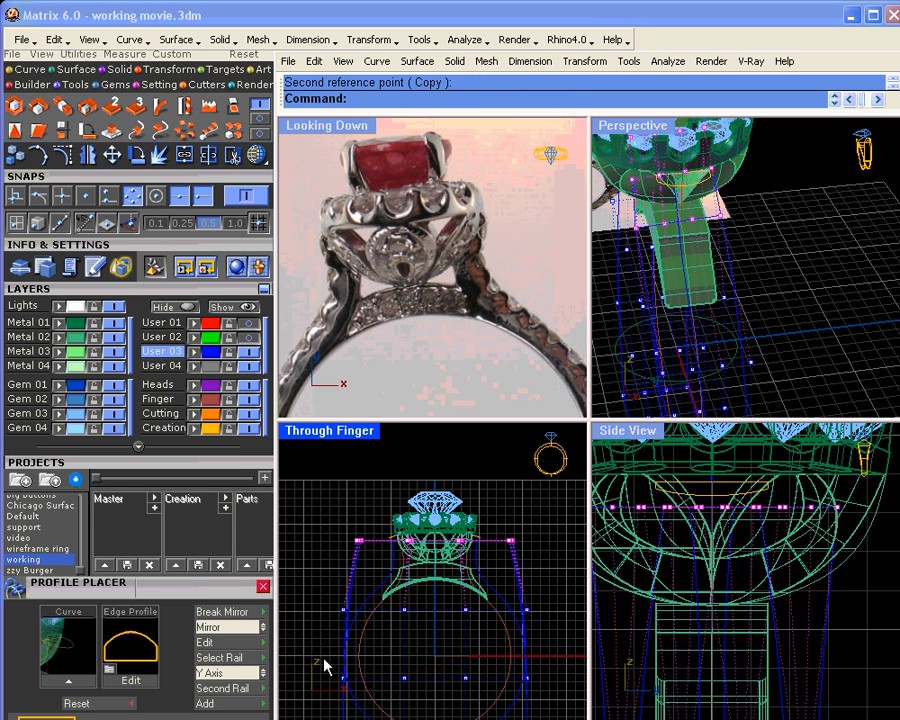
# Scale the same top cage points slightly outward horizontally with Scale1D from the middle of the bridge
pyautogui.scroll(4, 436, 546)
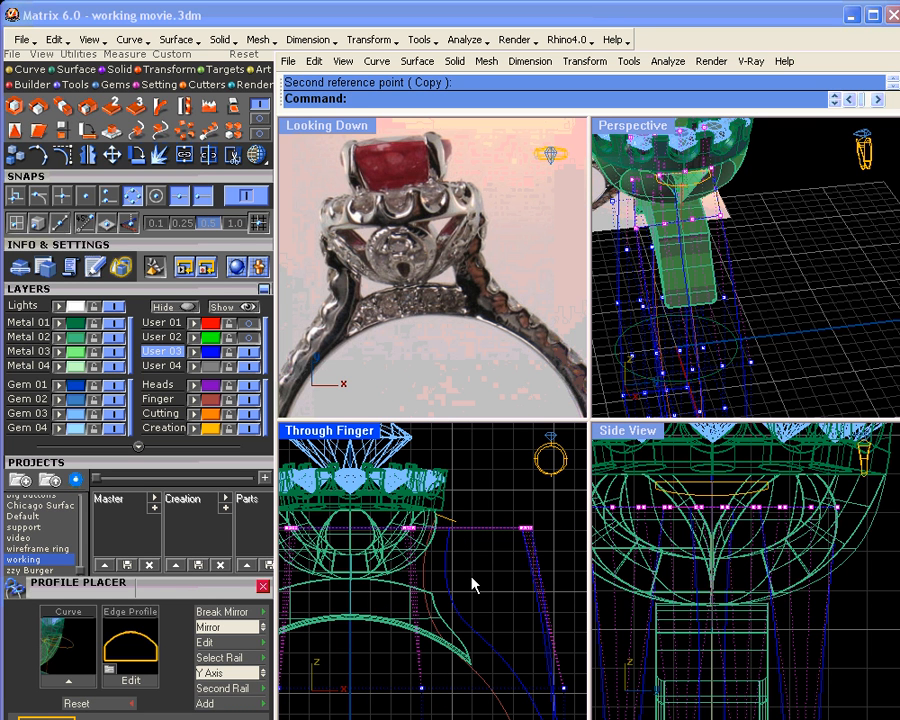
pyautogui.moveTo(472, 584); pyautogui.dragTo(456, 565, button='right')
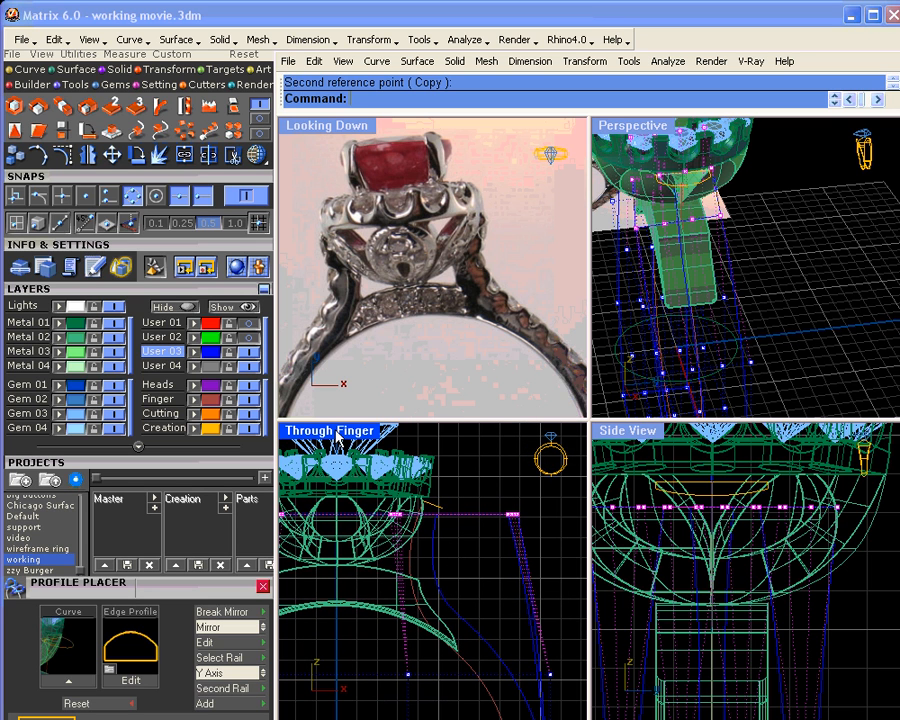
pyautogui.click(62, 106)
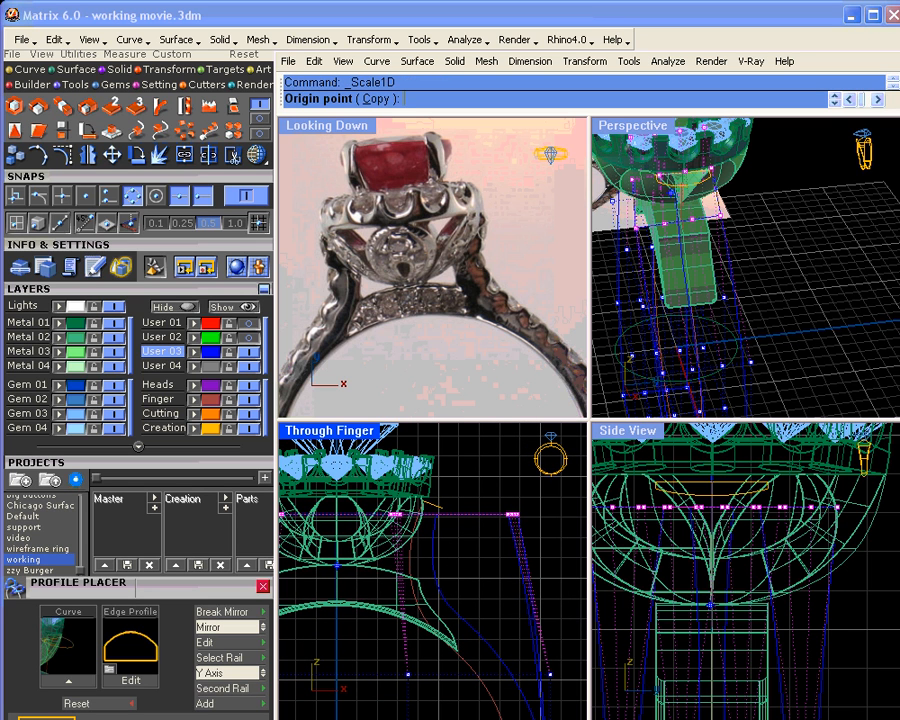
pyautogui.click(346, 624)
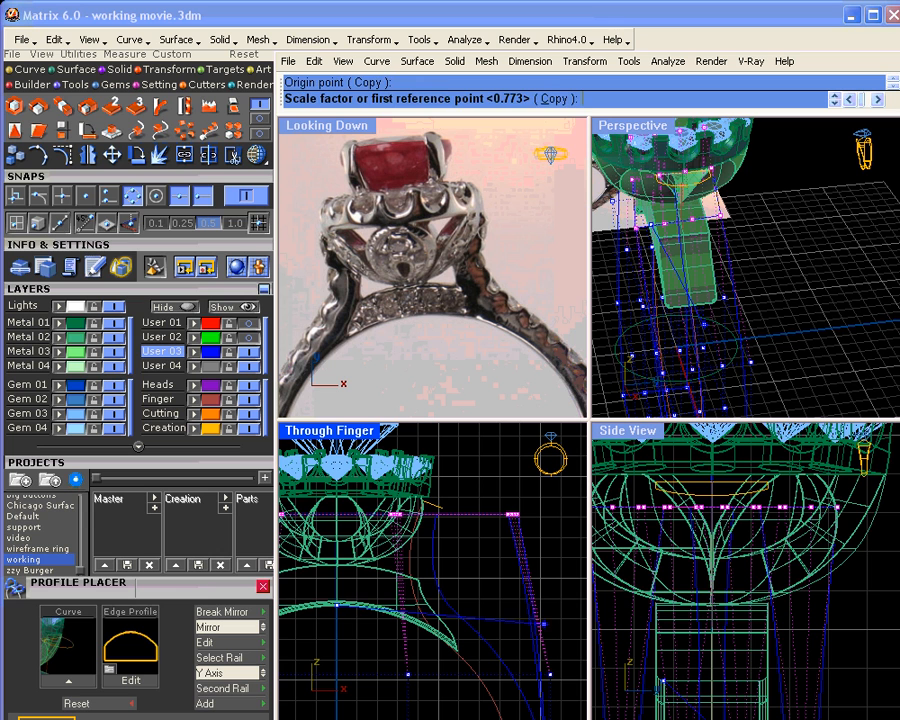
pyautogui.click(553, 622)
pyautogui.click(560, 627)
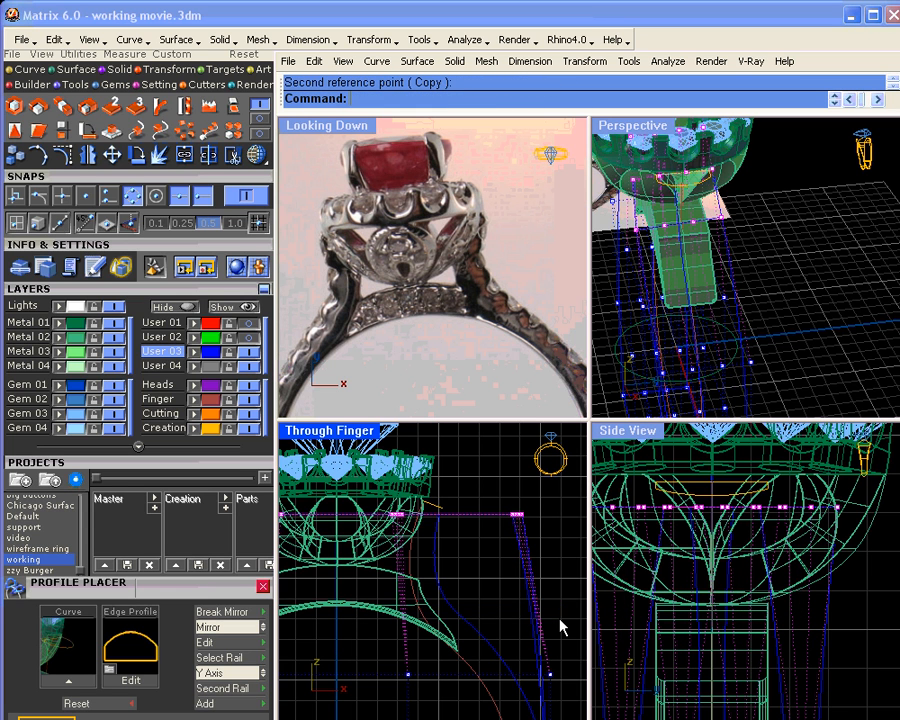
# Raise the top row of cage points slightly so the outer rail reaches the level of the shoulder profile's outer end
pyautogui.scroll(3, 448, 518)
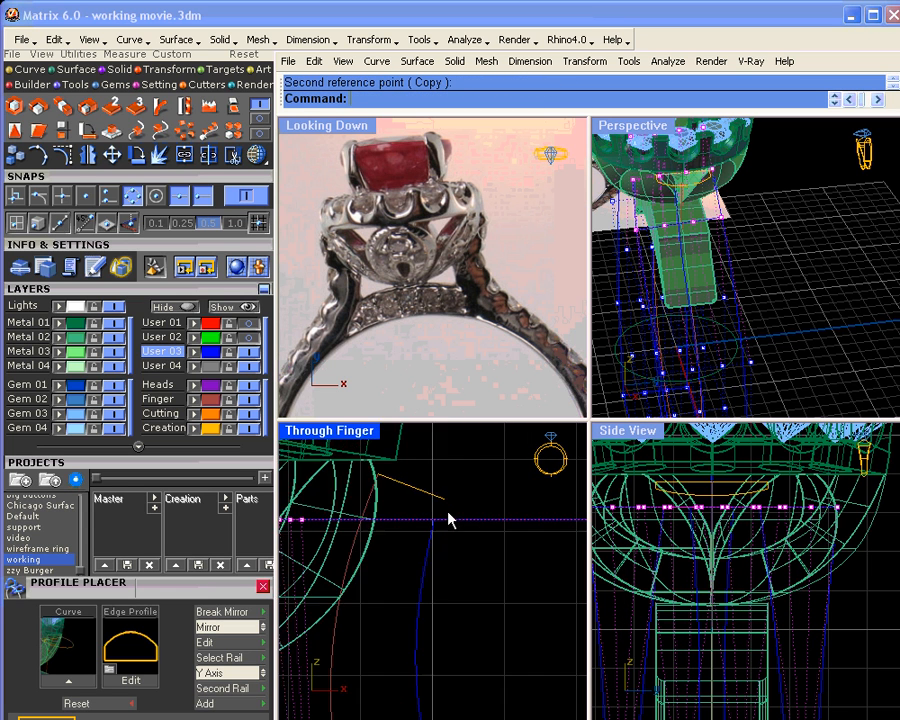
pyautogui.scroll(-2, 455, 518)
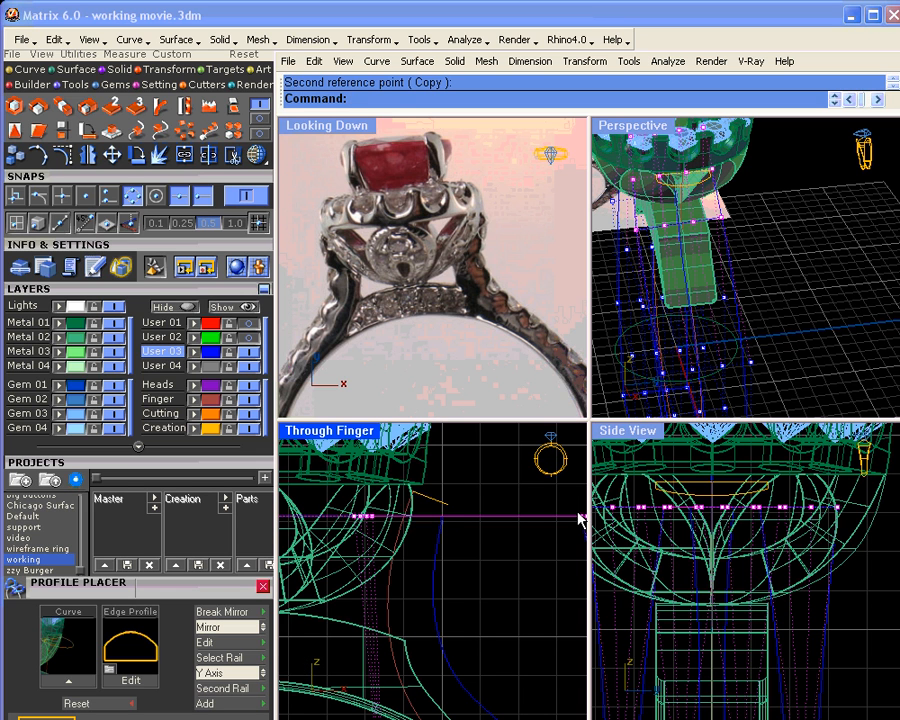
pyautogui.moveTo(580, 508); pyautogui.dragTo(579, 503)
# Fine-tune the top cage points' spread with Scale1D from the bowl's centerline, aligning the outer rail with the shoulder profile
pyautogui.moveTo(426, 514); pyautogui.dragTo(426, 545, button='right')
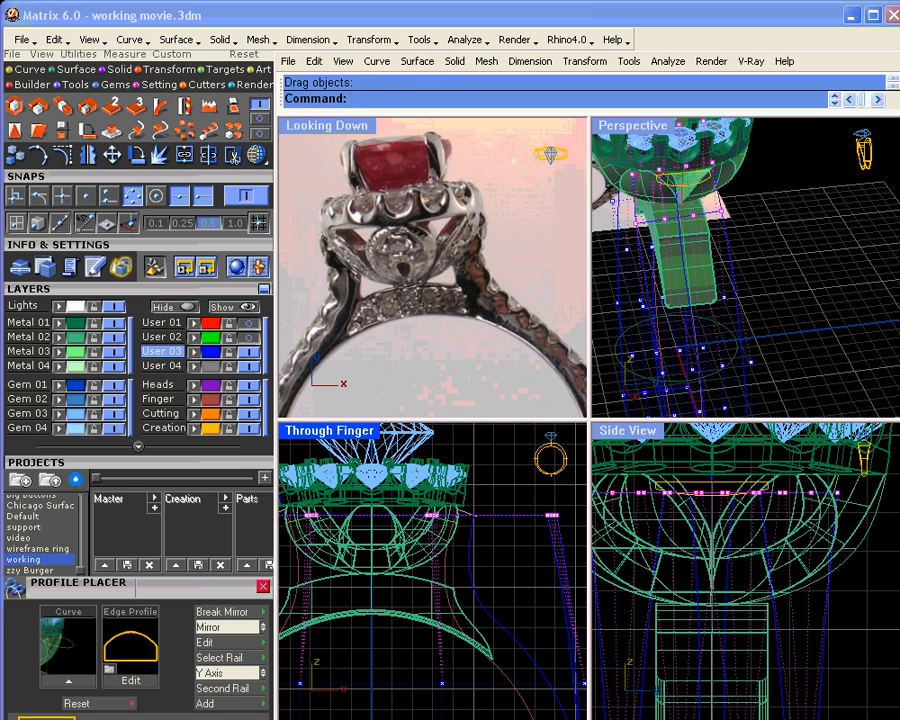
pyautogui.hotkey('ctrl', '1')
pyautogui.scroll(4, 371, 506)
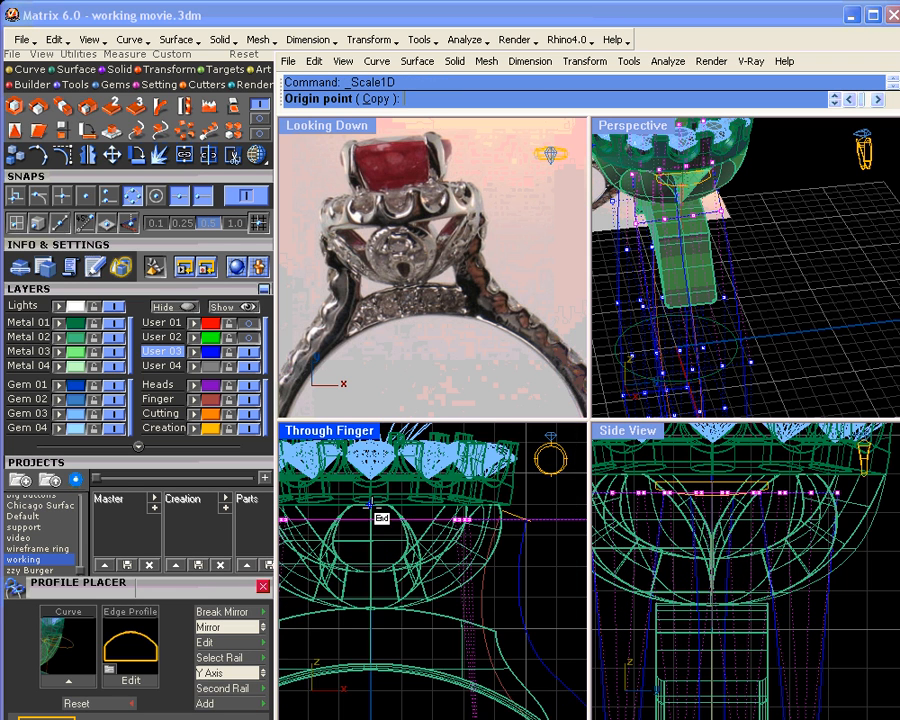
pyautogui.click(371, 506)
pyautogui.moveTo(428, 510); pyautogui.dragTo(331, 505, button='right')
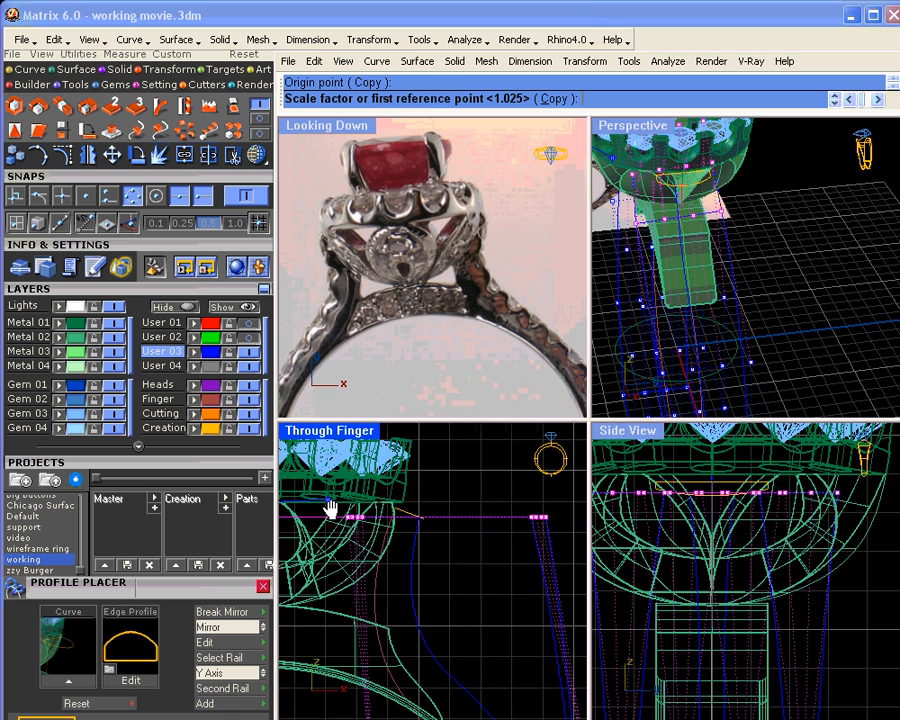
pyautogui.scroll(2, 490, 493)
pyautogui.click(492, 493)
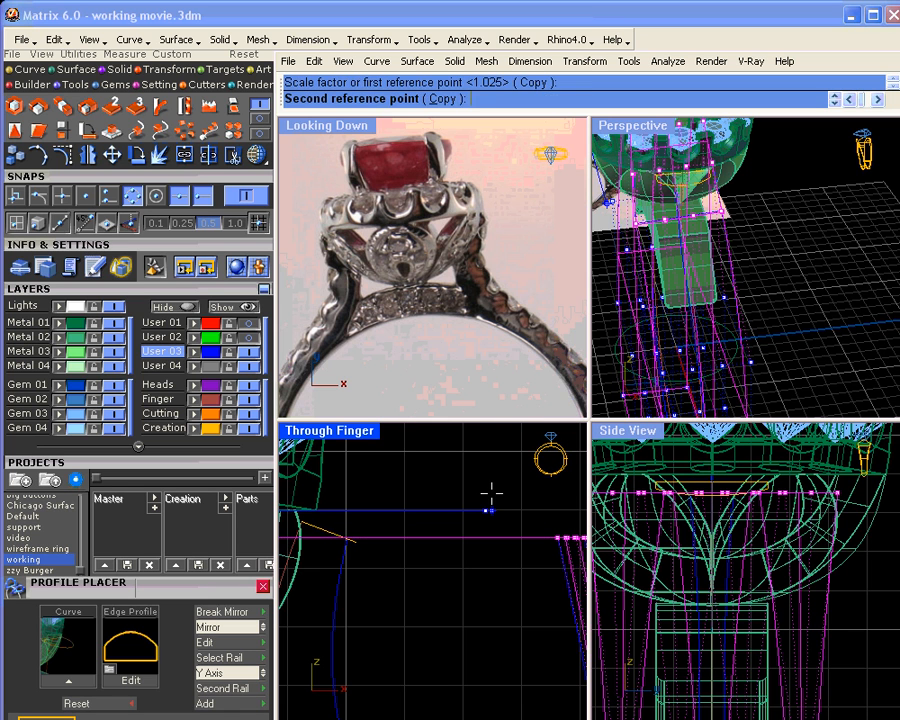
pyautogui.click(494, 494)
# Move the second row of cage points from the top slightly upward to reshape the outer rail along the shoulders
pyautogui.scroll(-4, 440, 508)
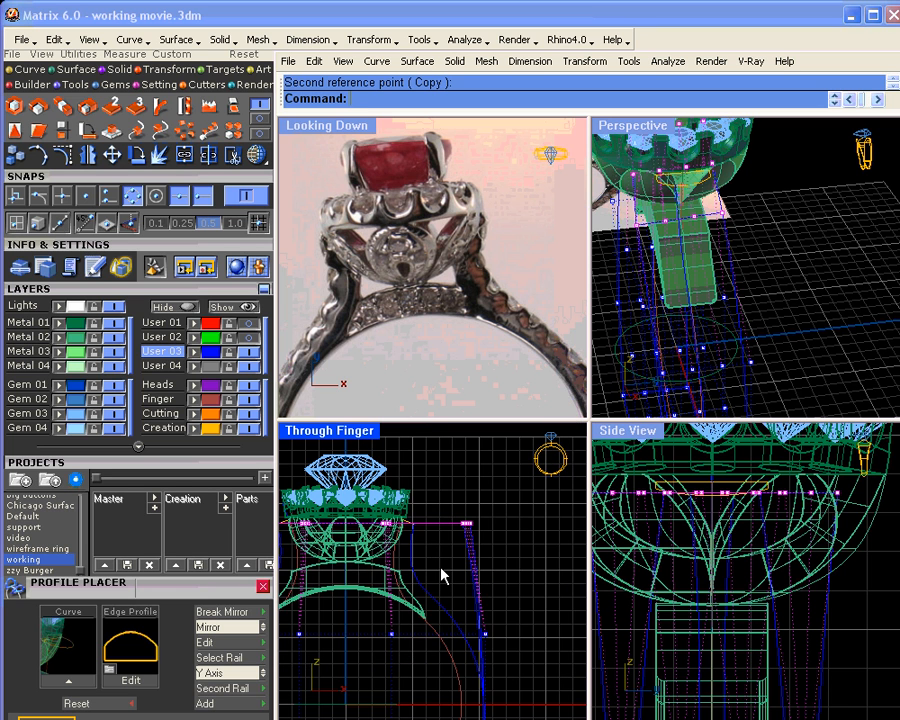
pyautogui.scroll(-3, 486, 568)
pyautogui.moveTo(344, 582); pyautogui.dragTo(552, 606)
pyautogui.scroll(4, 518, 594)
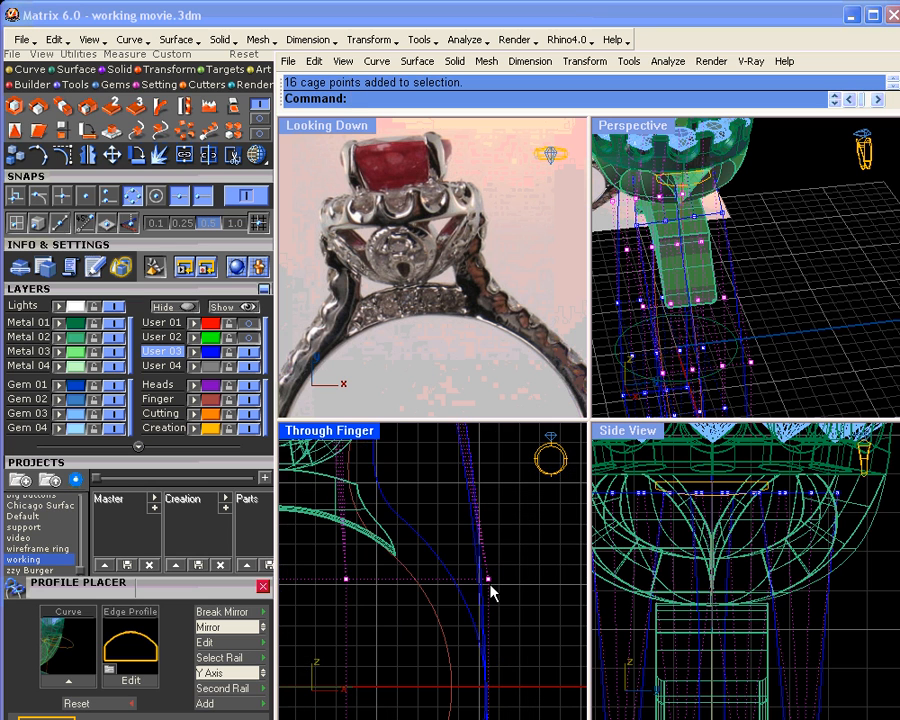
pyautogui.moveTo(490, 585); pyautogui.dragTo(482, 566)
# Delete the control cage, keeping the reshaped outer rail curve
pyautogui.scroll(-2, 396, 546)
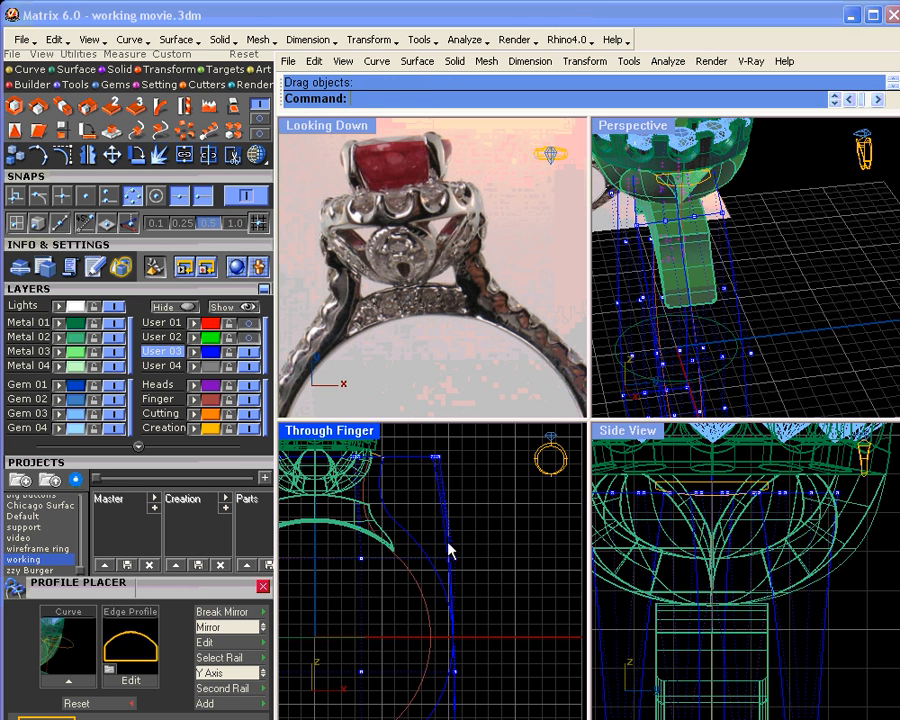
pyautogui.moveTo(436, 534); pyautogui.dragTo(441, 508)
pyautogui.press('Delete')
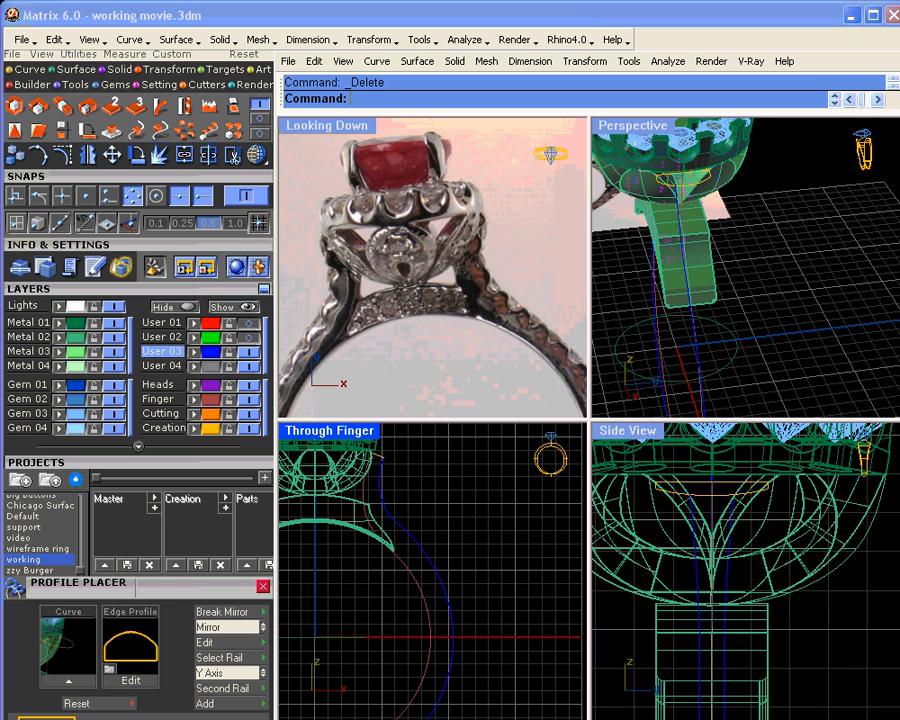
# Project the outer rail curves flat onto the Through Finger construction plane with ProjectToCPlane, deleting the input curves
pyautogui.moveTo(685, 295); pyautogui.dragTo(673, 177, button='right')
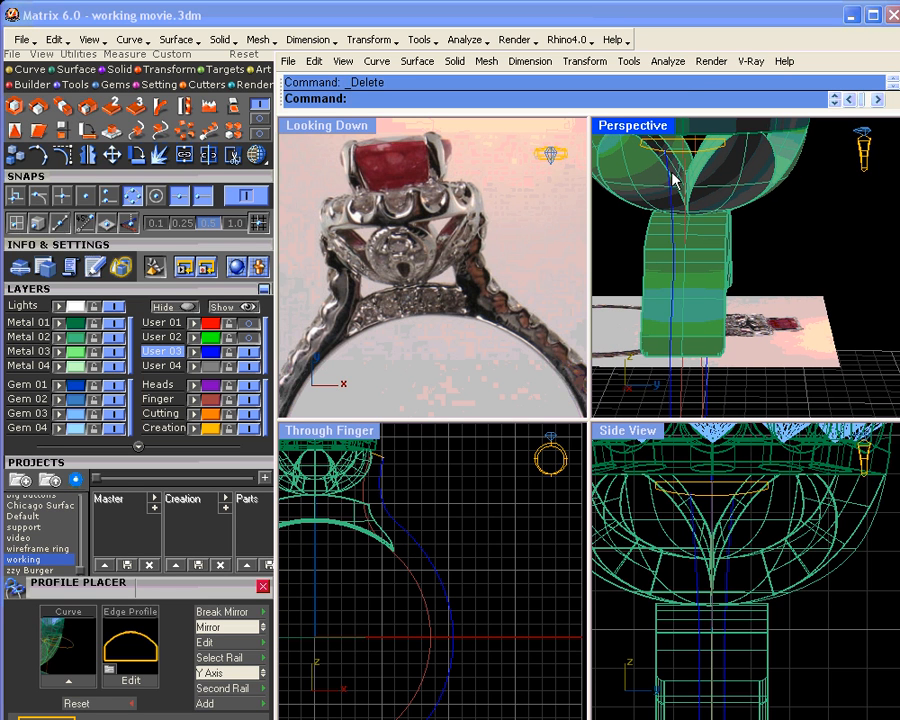
pyautogui.click(403, 541)
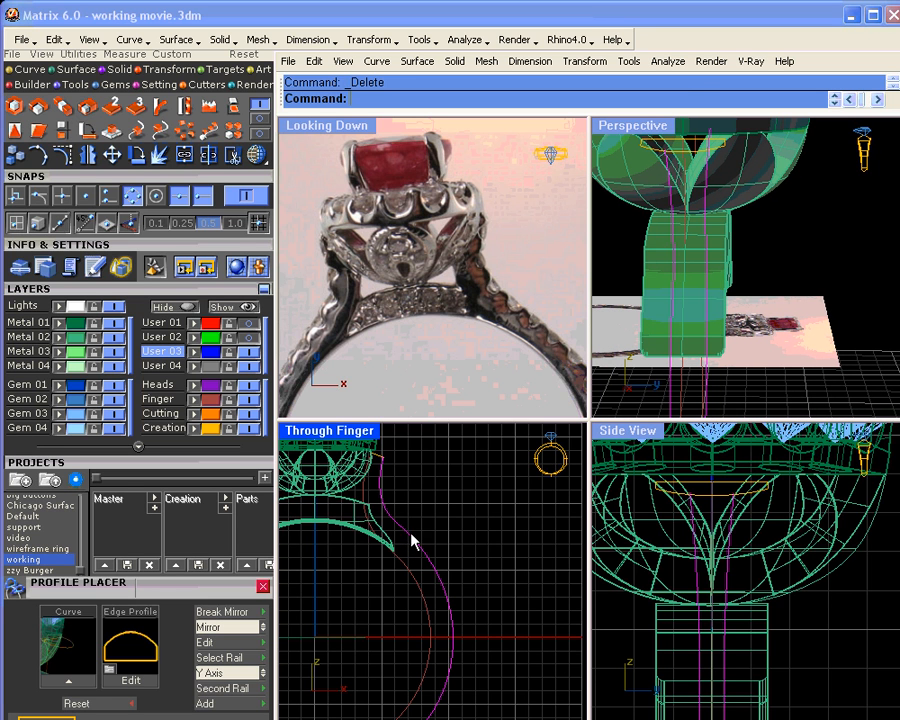
pyautogui.click(236, 108)
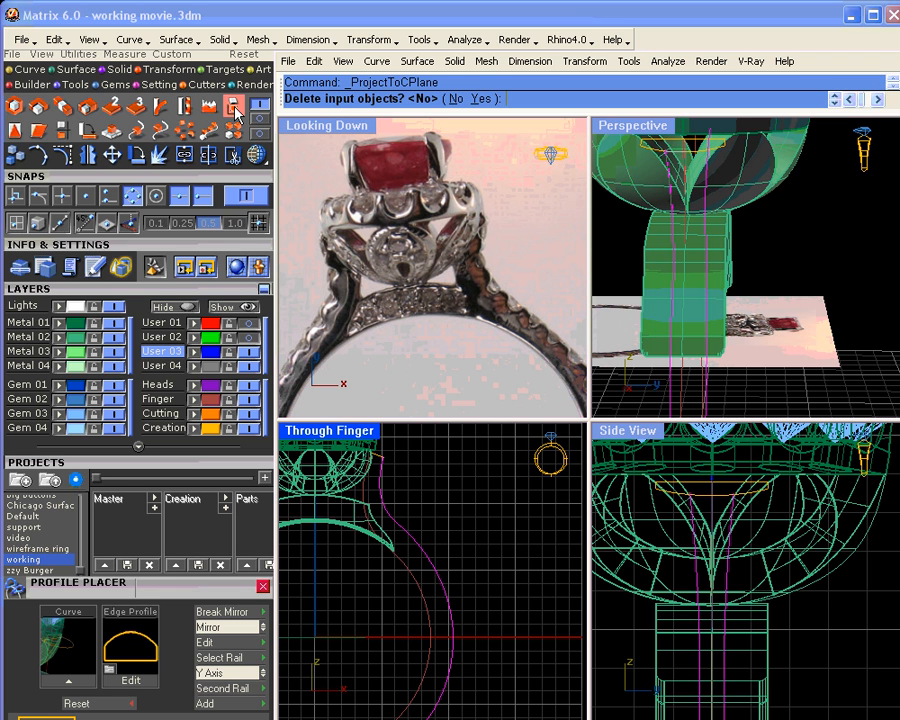
pyautogui.click(482, 98)
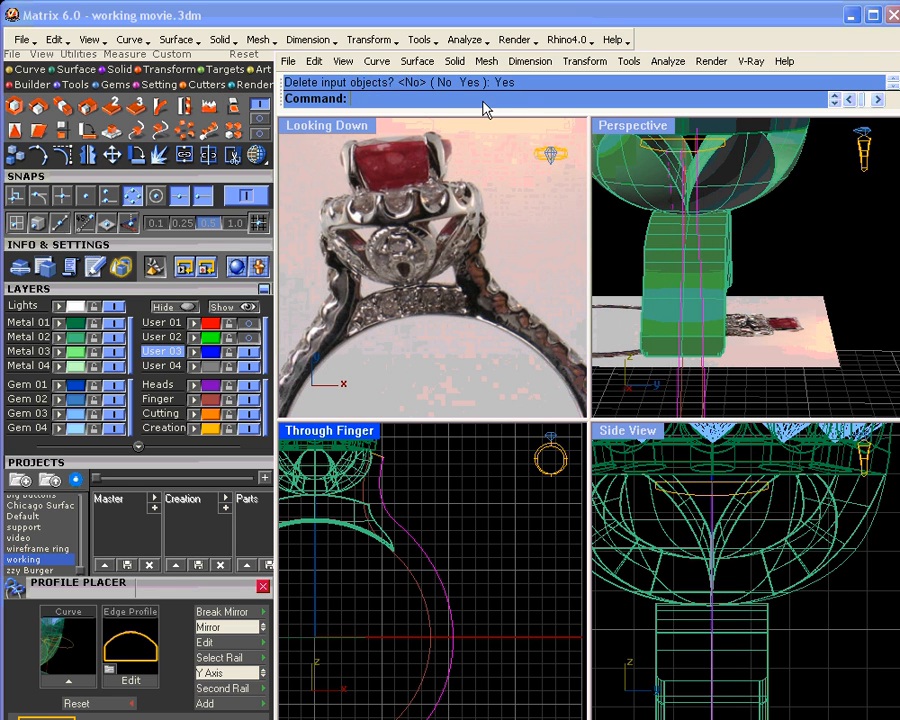
pyautogui.moveTo(700, 265); pyautogui.dragTo(763, 257, button='right')
pyautogui.scroll(-3, 390, 563)
pyautogui.scroll(-2, 390, 563)
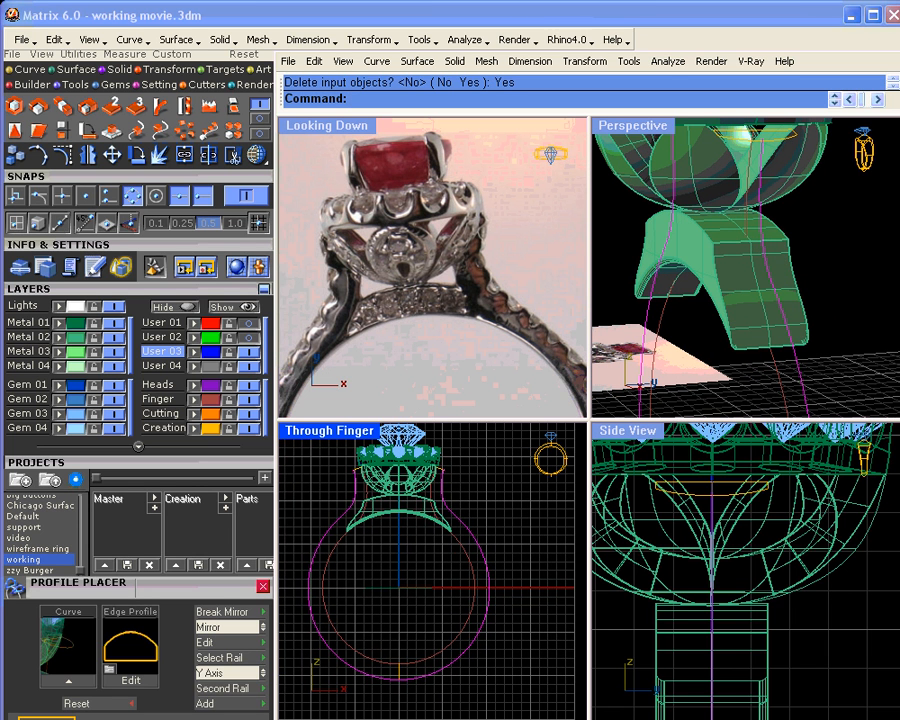
# Set up a Sweep 2 Rail along the inner and outer rails, using both shoulder profiles and the bottom profile as cross sections
pyautogui.scroll(3, 415, 678)
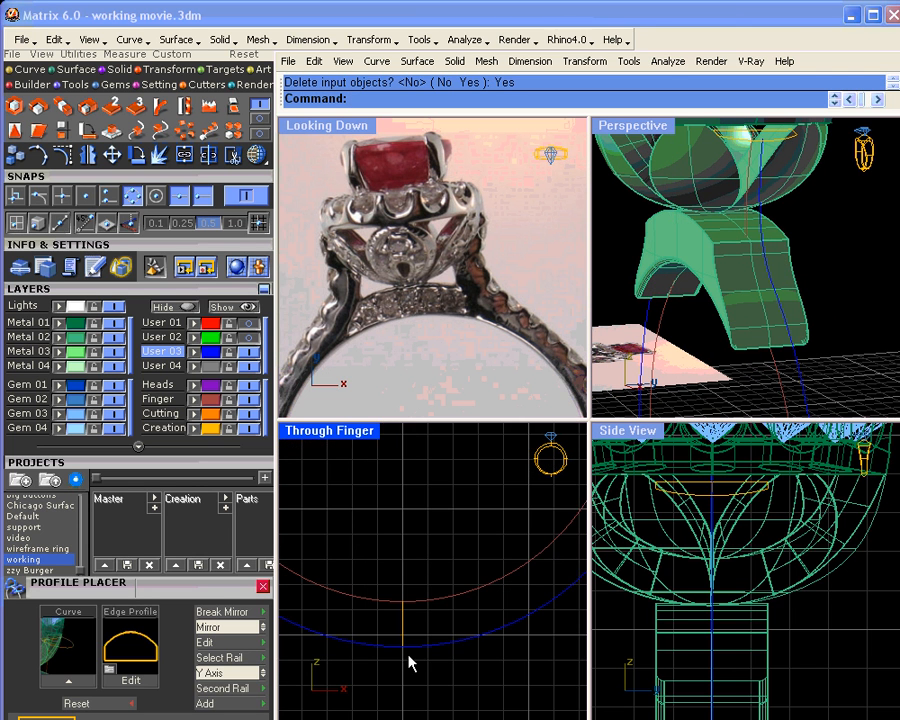
pyautogui.scroll(-3, 442, 600)
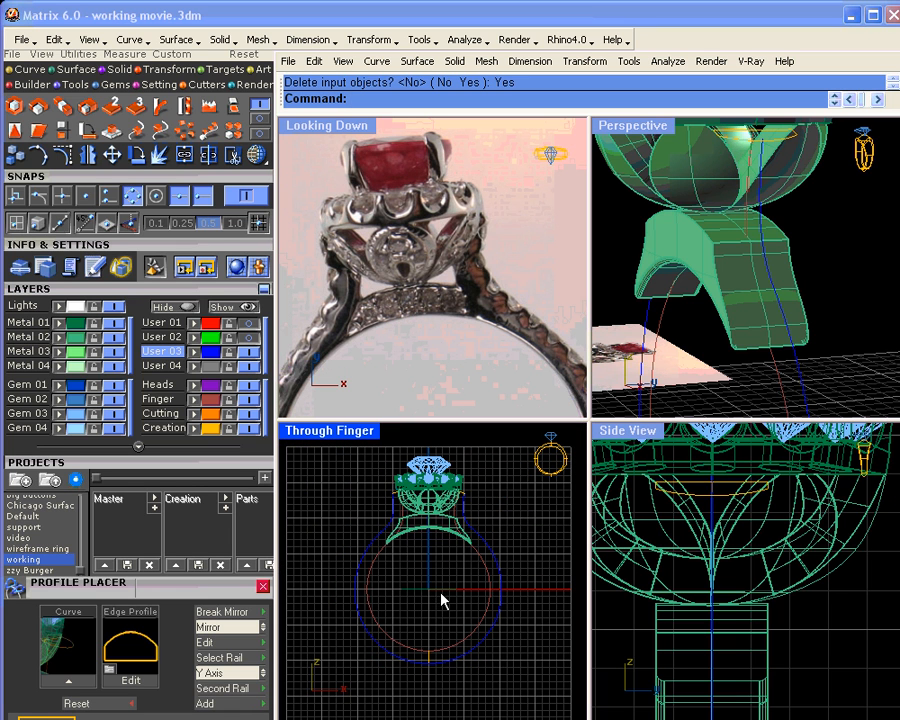
pyautogui.click(65, 70)
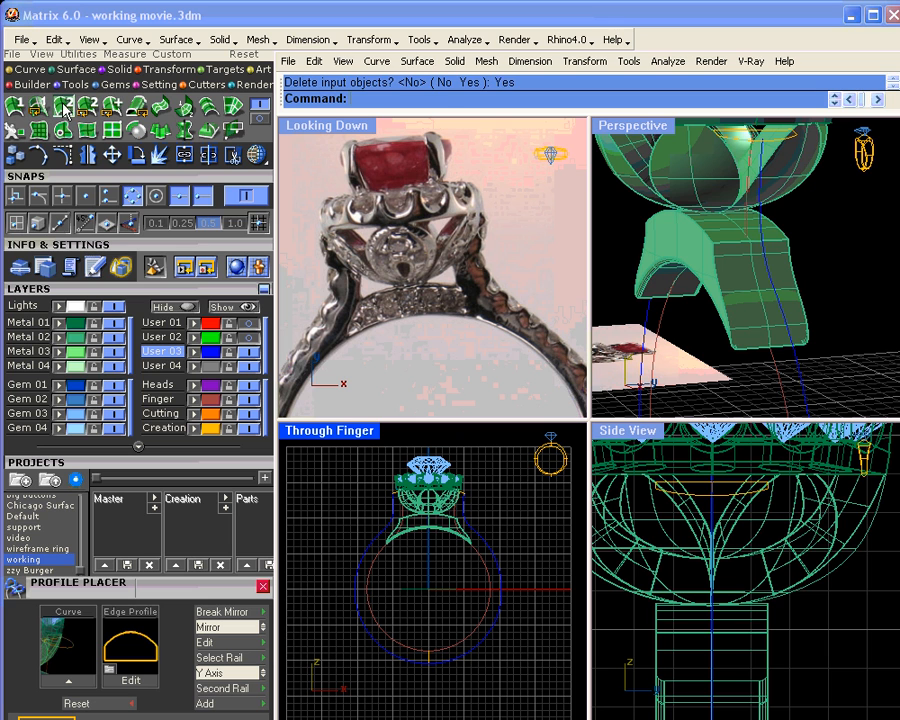
pyautogui.click(63, 106)
pyautogui.click(491, 574)
pyautogui.click(501, 565)
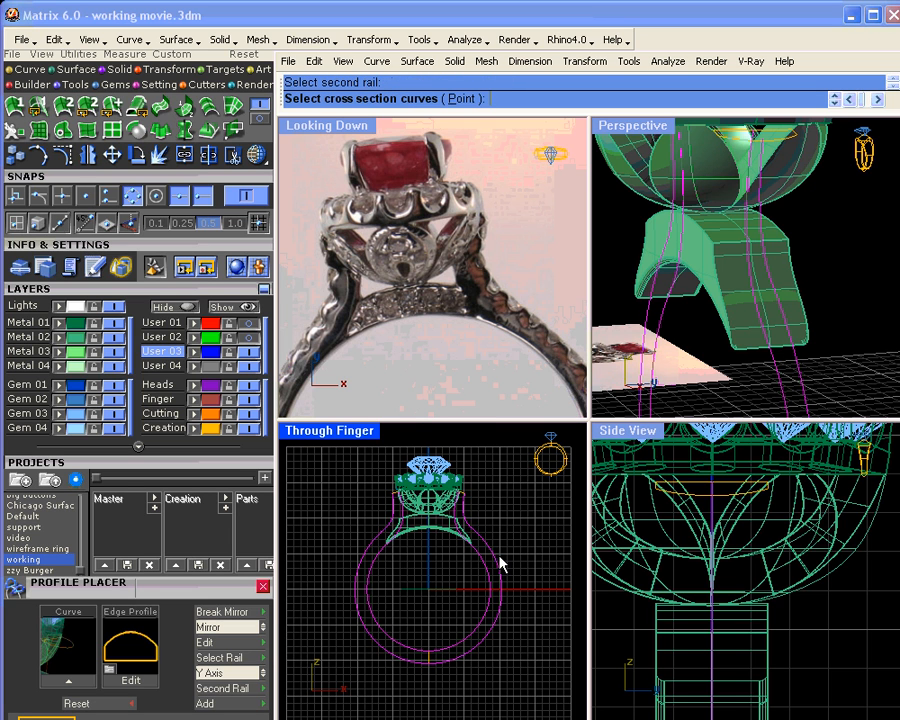
pyautogui.scroll(8, 463, 493)
pyautogui.click(463, 494)
pyautogui.moveTo(461, 559); pyautogui.dragTo(447, 500, button='right')
pyautogui.scroll(-8, 406, 699)
pyautogui.click(396, 712)
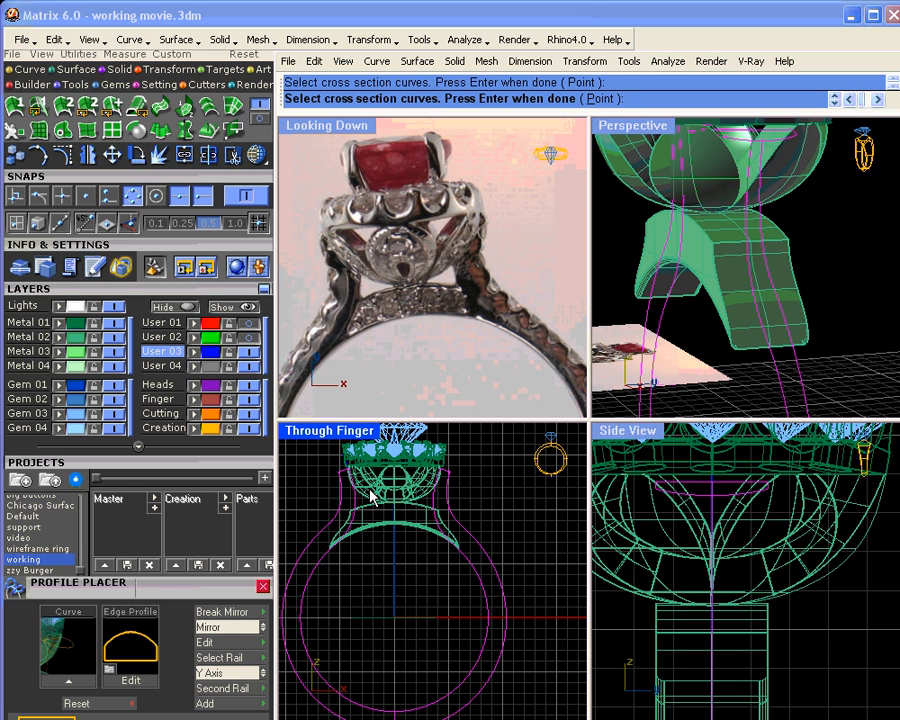
# Create the shank sweep without simplifying the cross sections, with height maintained, and assign it to the Metal 01 layer
pyautogui.press('Return')
pyautogui.scroll(-3, 700, 320)
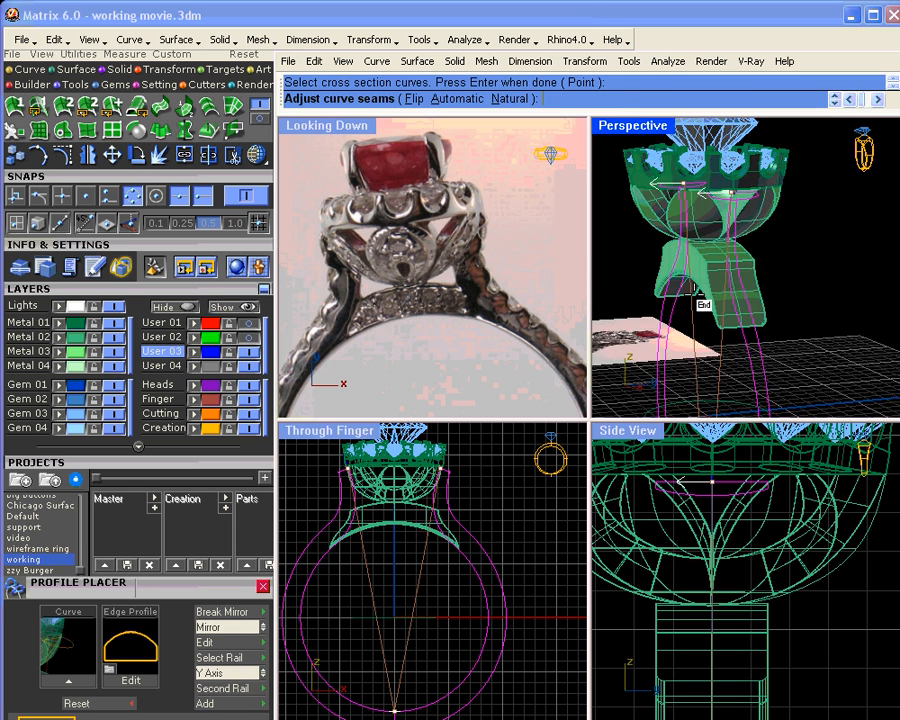
pyautogui.scroll(-2, 700, 320)
pyautogui.moveTo(729, 358); pyautogui.dragTo(745, 290, button='right')
pyautogui.press('Return')
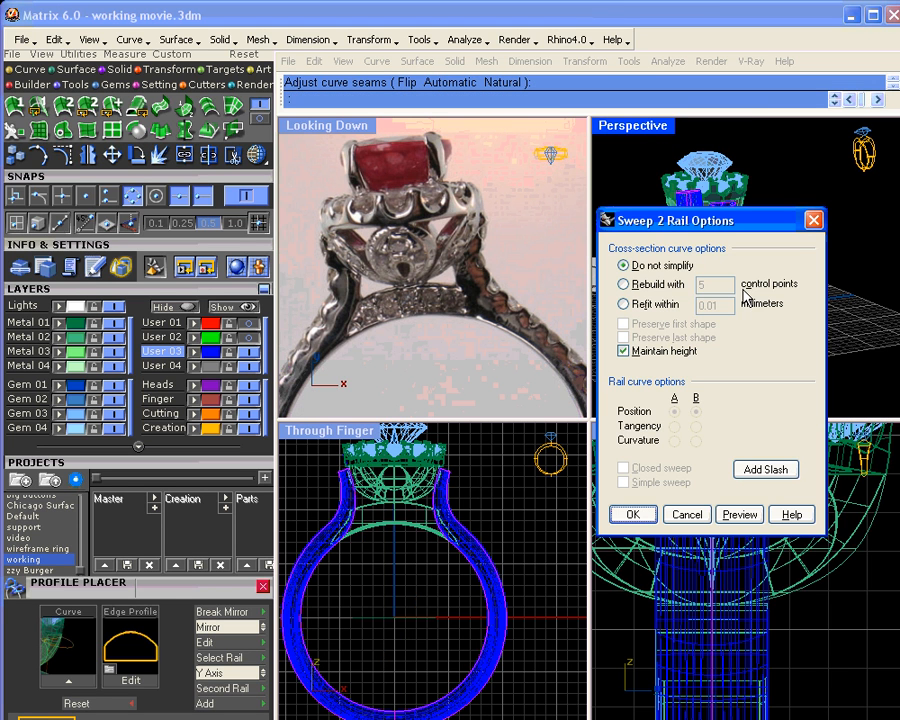
pyautogui.click(636, 514)
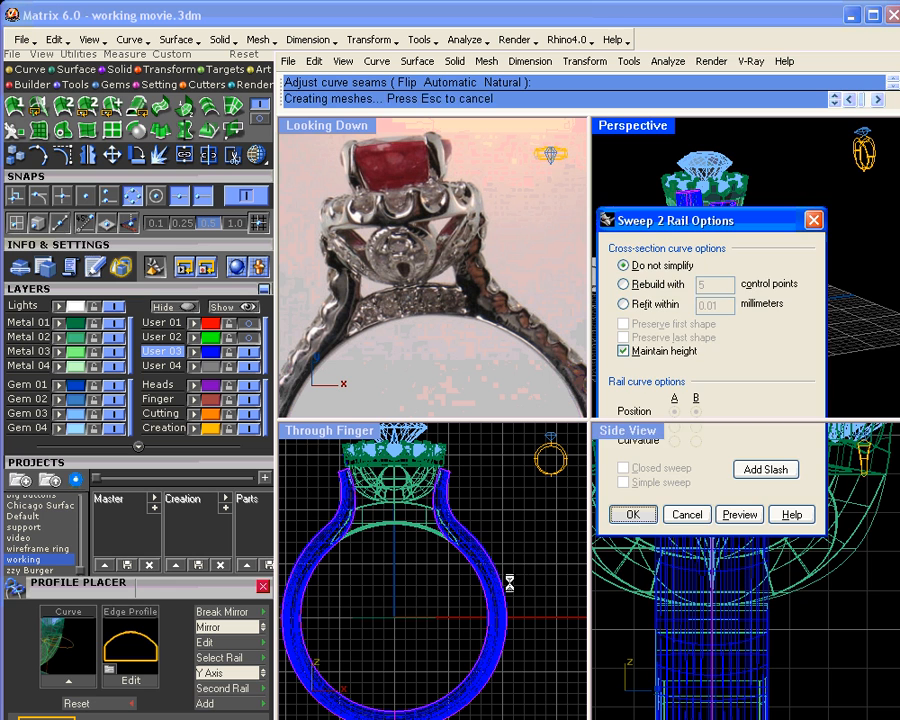
pyautogui.click(503, 600)
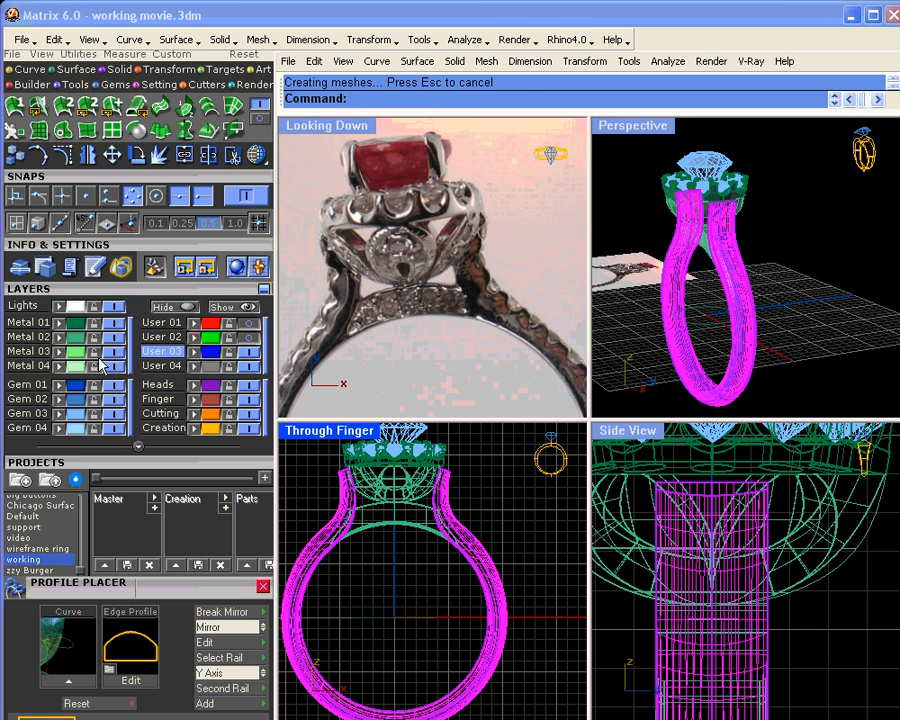
pyautogui.click(816, 251)
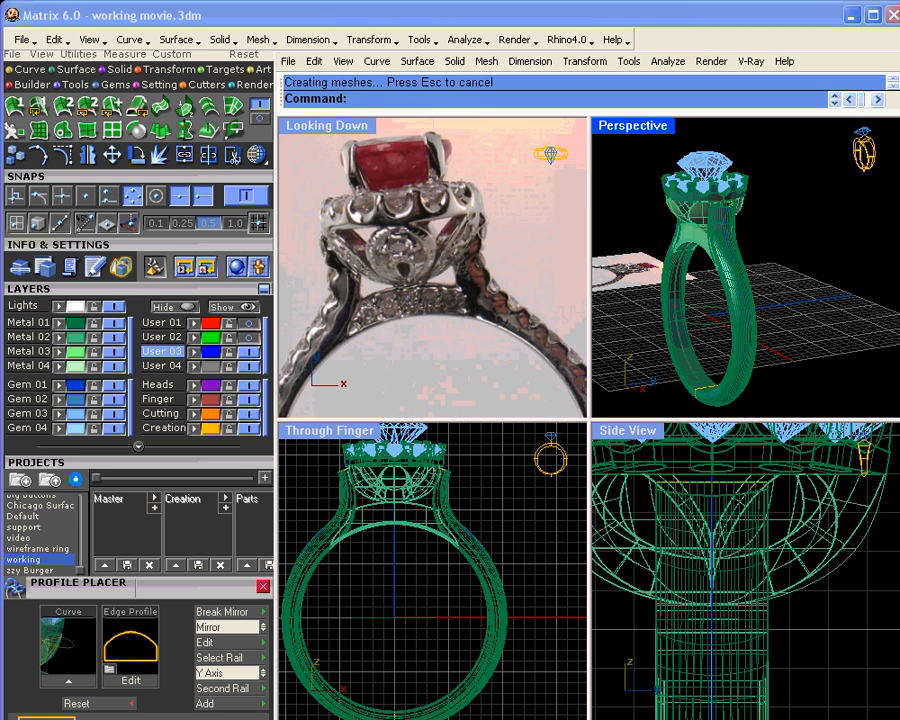
# Narrow the bridge under the bowl slightly across the ring's width using Scale1D from the origin in the Side View
pyautogui.scroll(4, 731, 250)
pyautogui.scroll(3, 731, 251)
pyautogui.moveTo(731, 251)
pyautogui.mouseDown(button='right')
pyautogui.moveTo(669, 281)
pyautogui.moveTo(655, 278)
pyautogui.moveTo(765, 273)
pyautogui.moveTo(747, 257)
pyautogui.moveTo(629, 267)
pyautogui.moveTo(832, 280)
pyautogui.moveTo(775, 307)
pyautogui.moveTo(844, 295)
pyautogui.moveTo(826, 291)
pyautogui.moveTo(811, 200)
pyautogui.moveTo(739, 261)
pyautogui.moveTo(729, 249)
pyautogui.mouseUp(button='right')
pyautogui.click(668, 263)
pyautogui.click(117, 69)
pyautogui.click(63, 107)
pyautogui.scroll(-2, 735, 615)
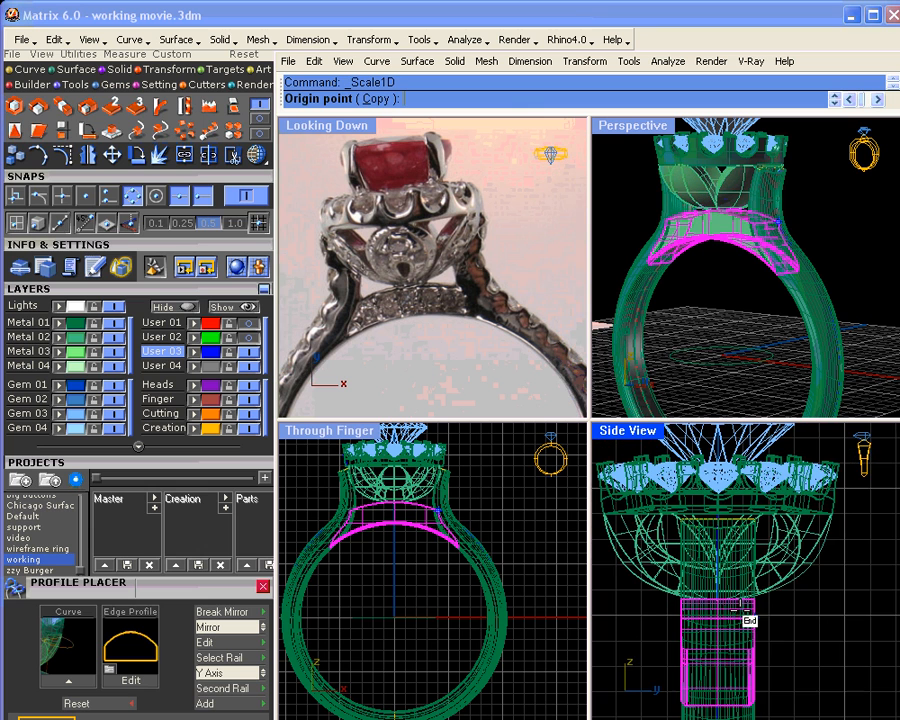
pyautogui.scroll(-3, 743, 627)
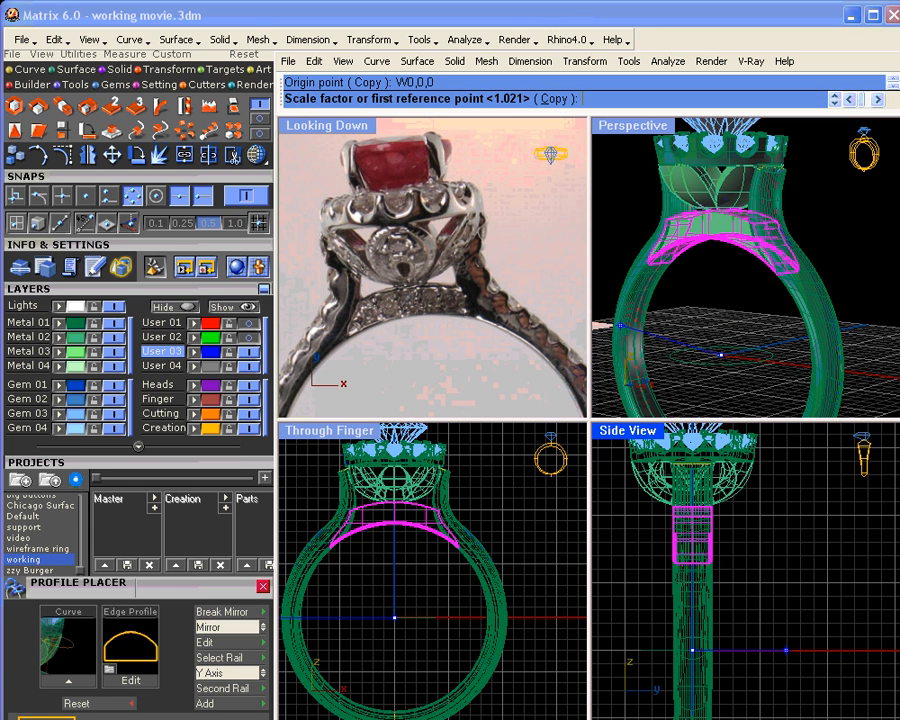
pyautogui.click(845, 647)
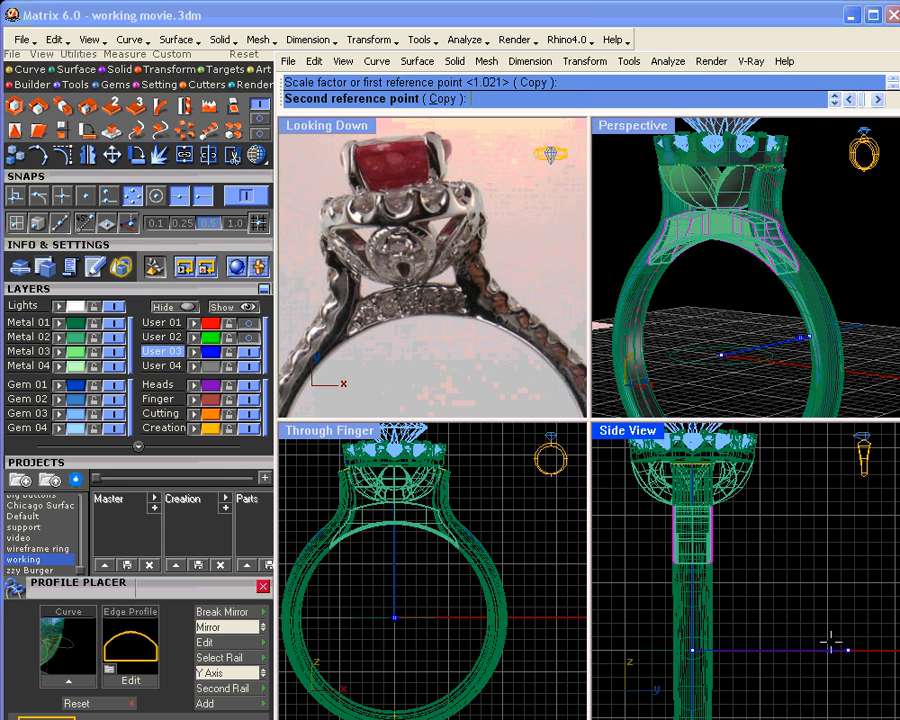
pyautogui.click(833, 645)
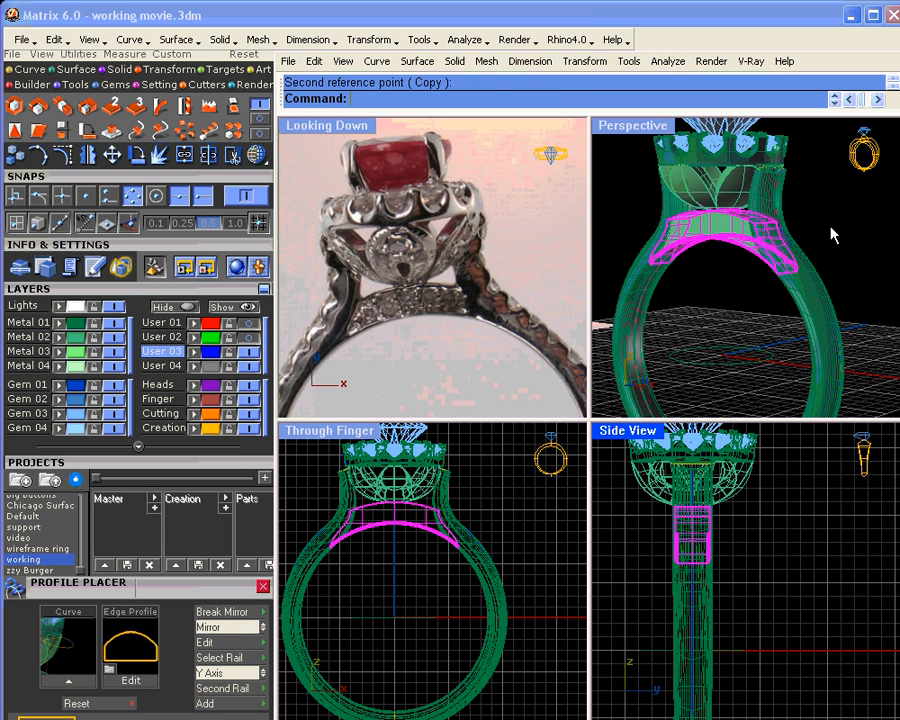
# Fillet the bridge's two upper long edges with a radius of 0.125
pyautogui.scroll(5, 725, 245)
pyautogui.moveTo(658, 277); pyautogui.dragTo(790, 295, button='right')
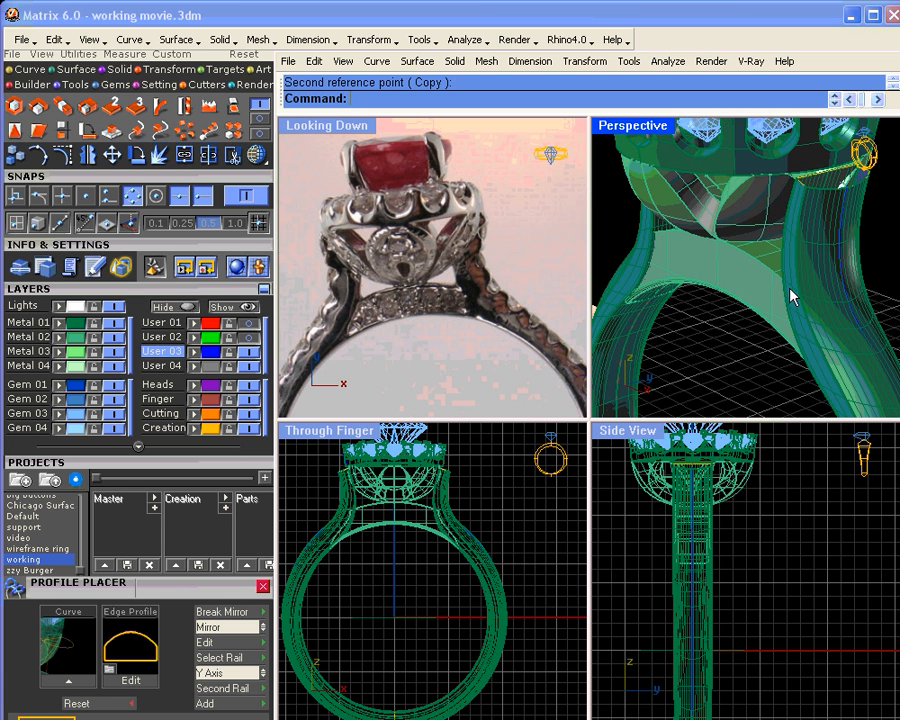
pyautogui.moveTo(737, 311); pyautogui.dragTo(752, 270, button='right')
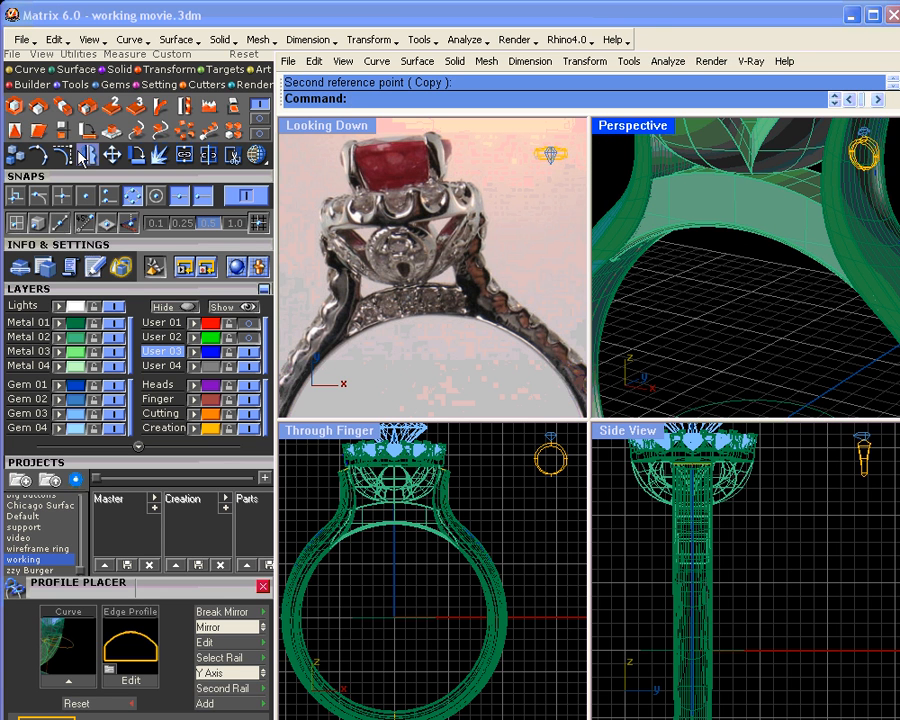
pyautogui.click(125, 75)
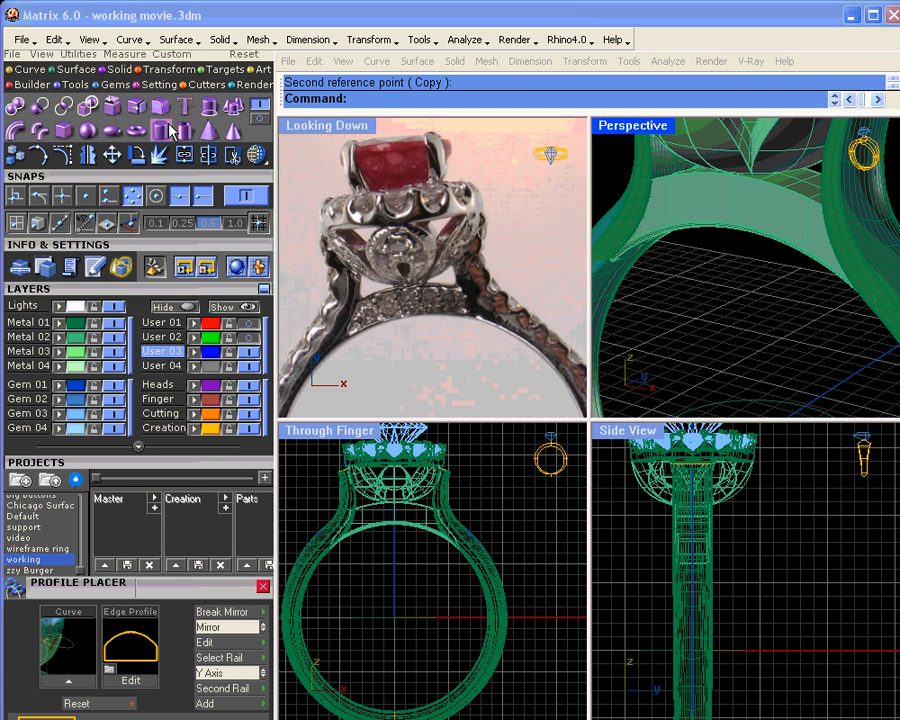
pyautogui.click(163, 112)
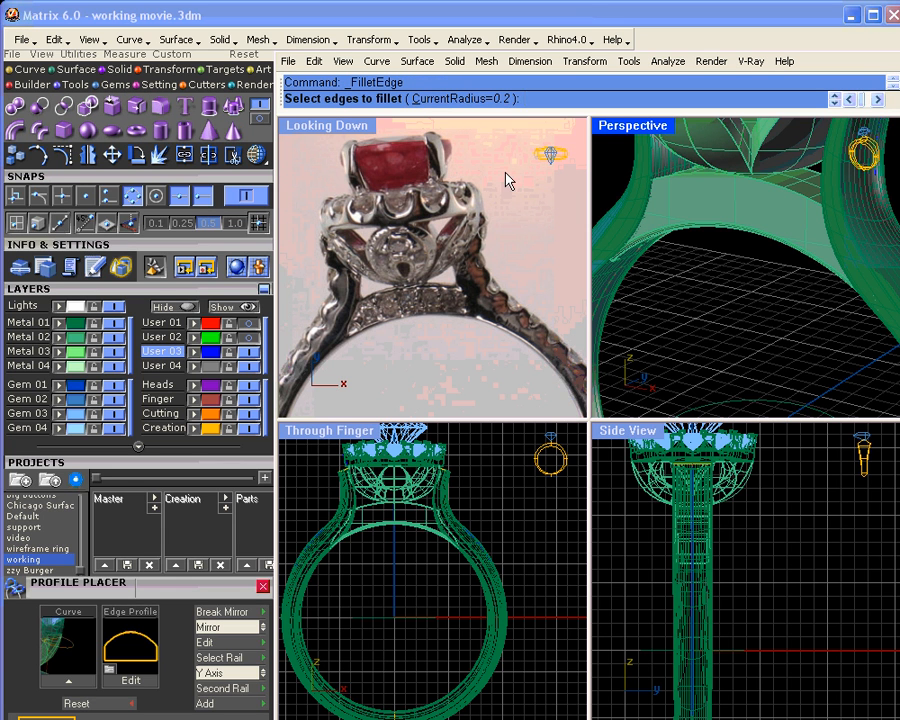
pyautogui.press('Return')
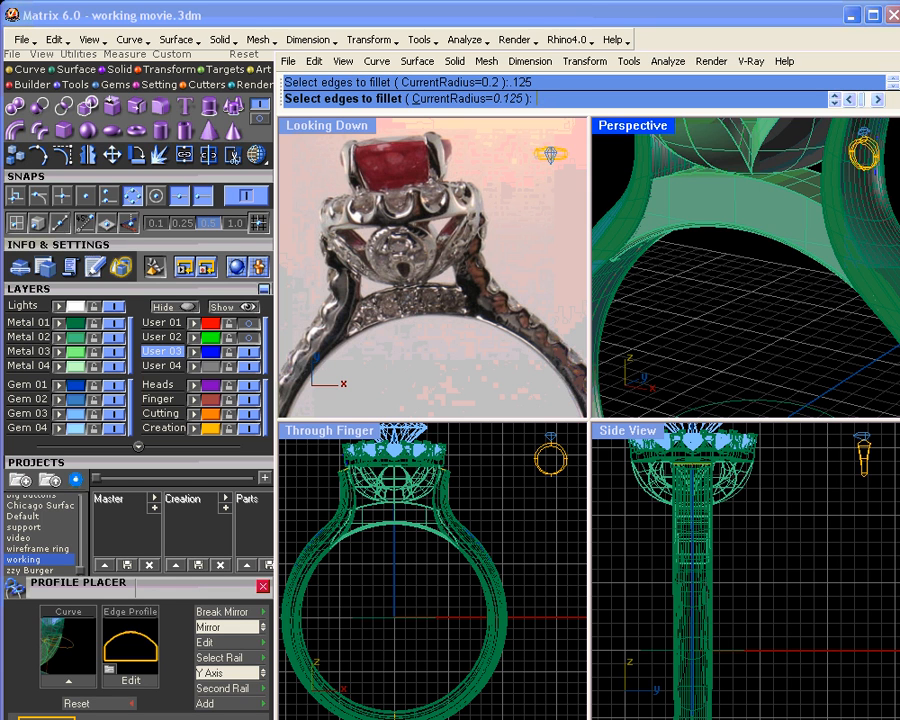
pyautogui.click(811, 202)
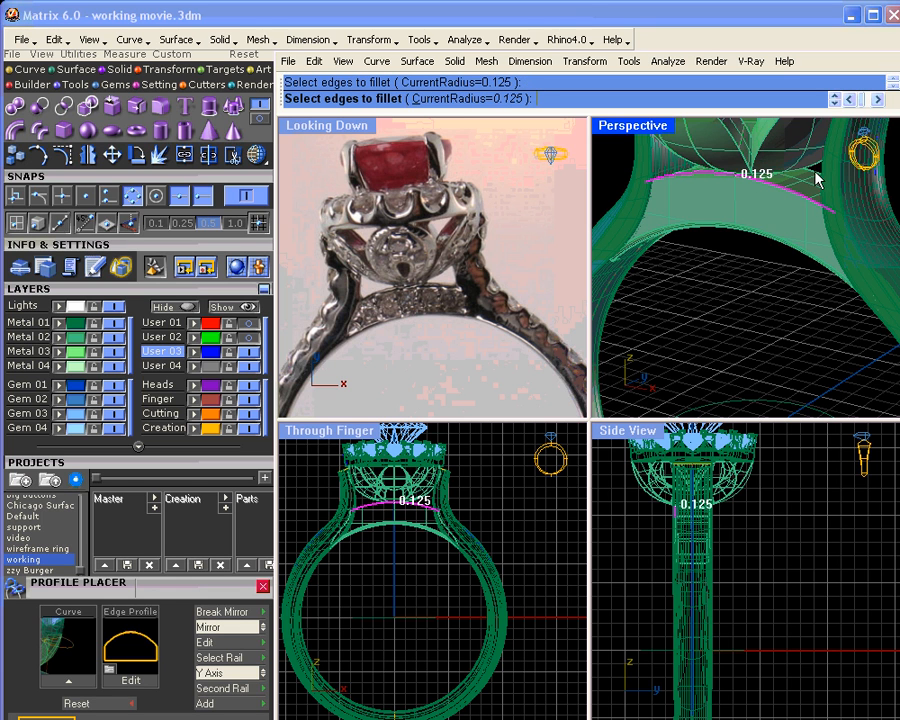
pyautogui.click(814, 184)
pyautogui.press('Return')
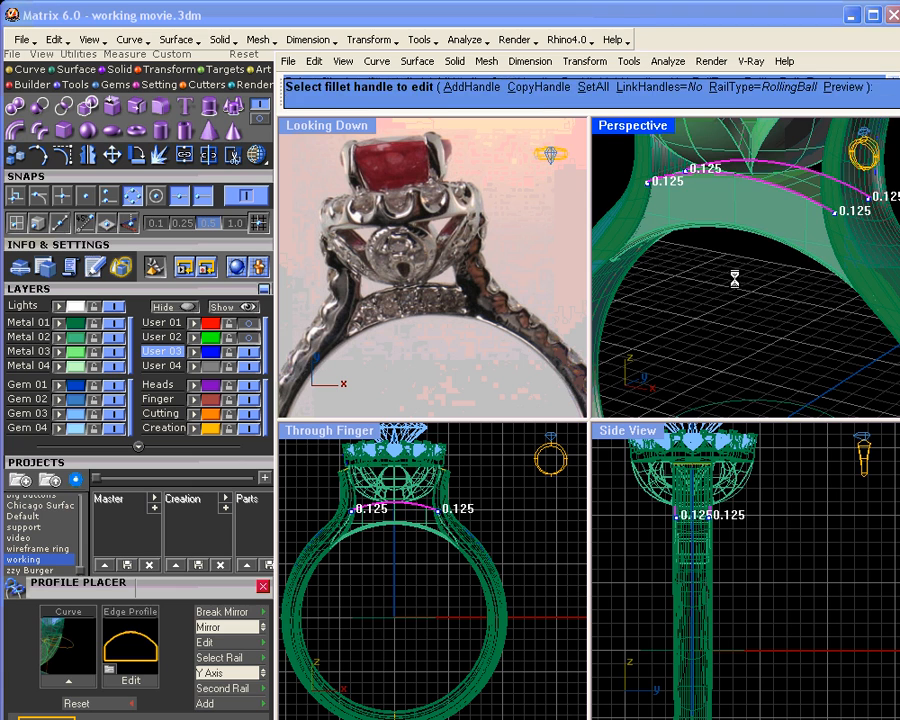
pyautogui.press('Return')
# Cap one shank end with a rounded Profile Cap built from its shoulder profile, using an amount of about 0.89
pyautogui.moveTo(752, 252); pyautogui.dragTo(832, 263, button='right')
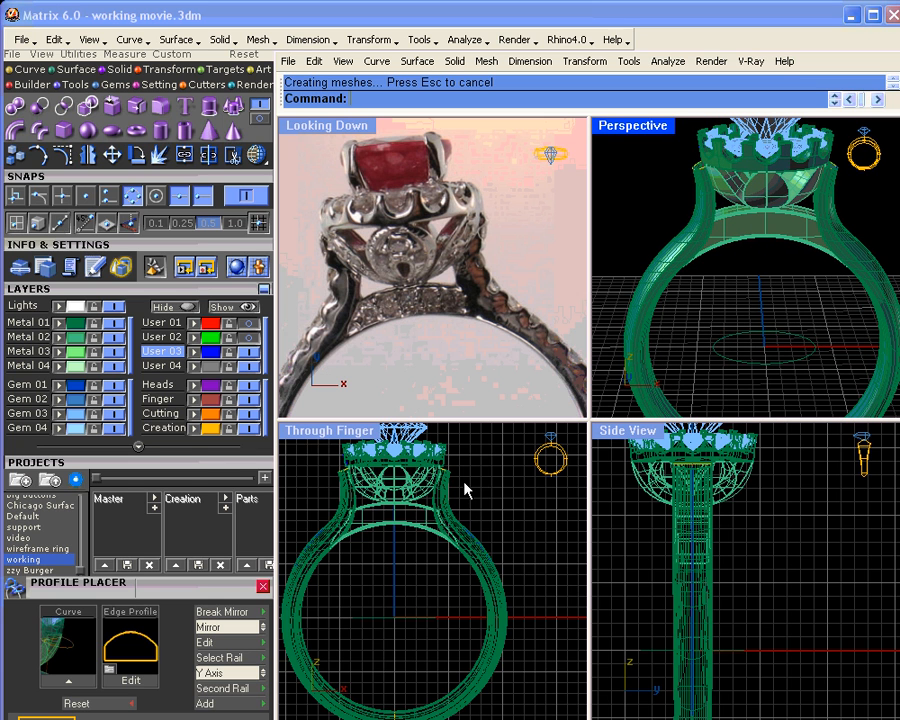
pyautogui.scroll(6, 346, 476)
pyautogui.moveTo(330, 482); pyautogui.dragTo(394, 508)
pyautogui.rightClick(394, 508)
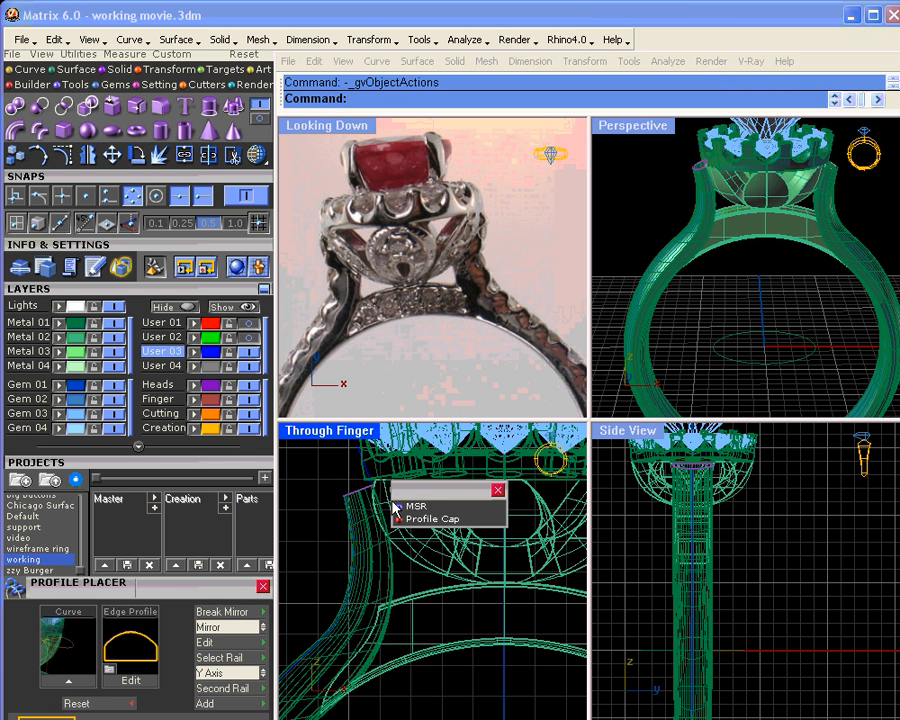
pyautogui.click(420, 518)
pyautogui.moveTo(694, 202); pyautogui.dragTo(752, 199, button='right')
pyautogui.scroll(5, 715, 195)
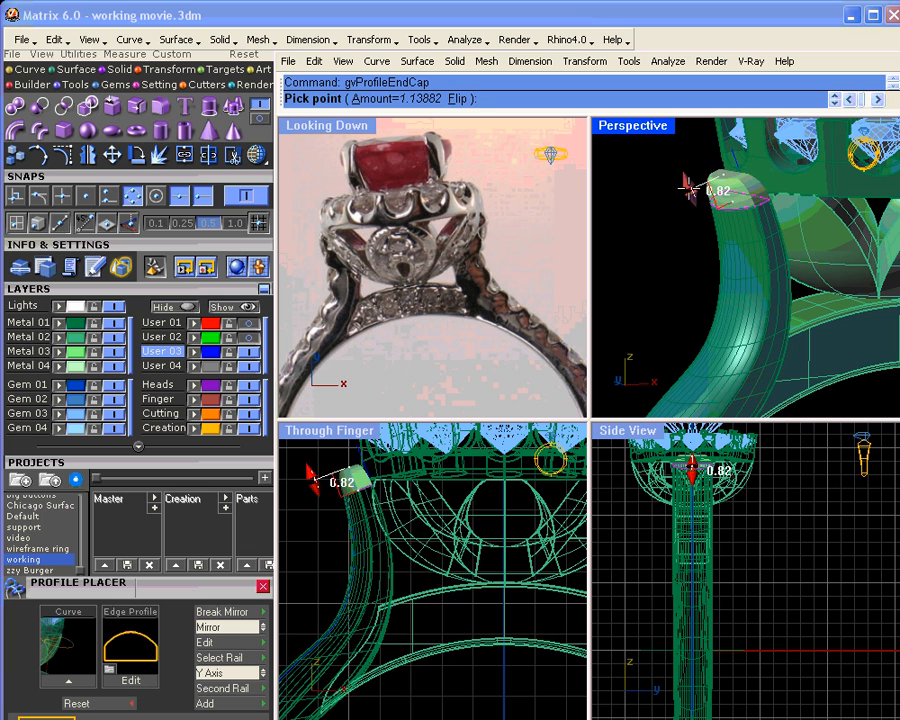
pyautogui.click(687, 184)
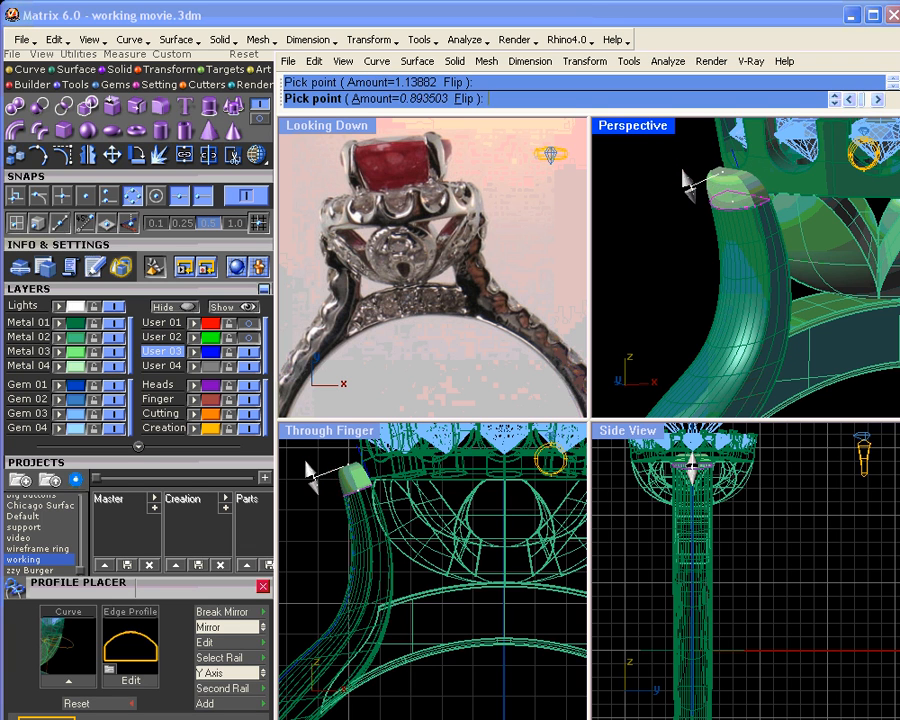
pyautogui.press('Return')
# Assign the end cap to the Metal 01 layer and mirror a copy through the origin onto the opposite shank end
pyautogui.click(714, 185)
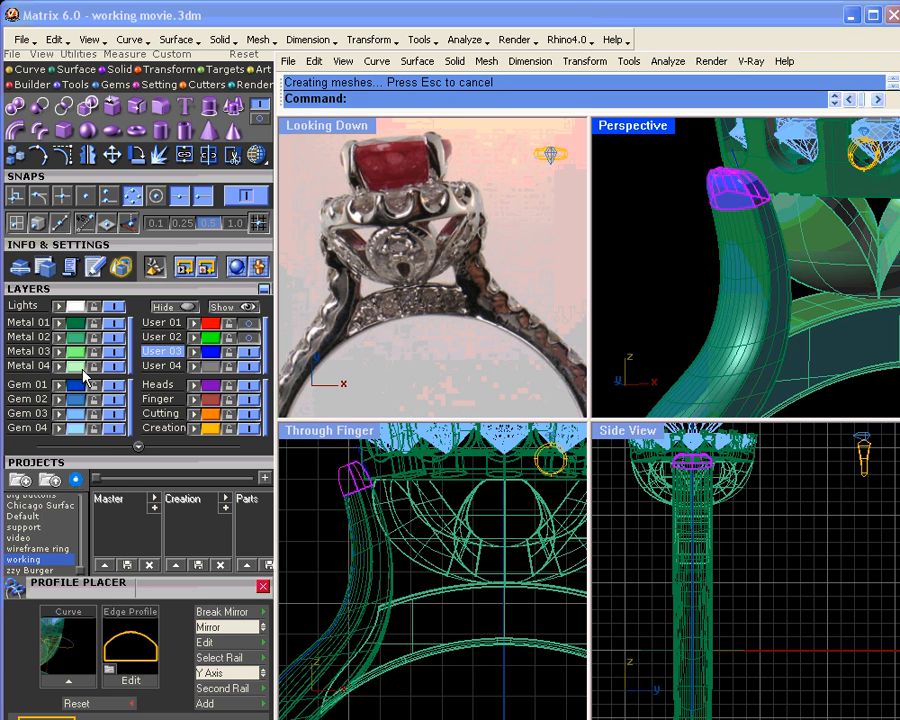
pyautogui.click(60, 323)
pyautogui.click(87, 155)
pyautogui.scroll(-8, 459, 644)
pyautogui.write('0')
pyautogui.press('Return')
pyautogui.click(552, 566)
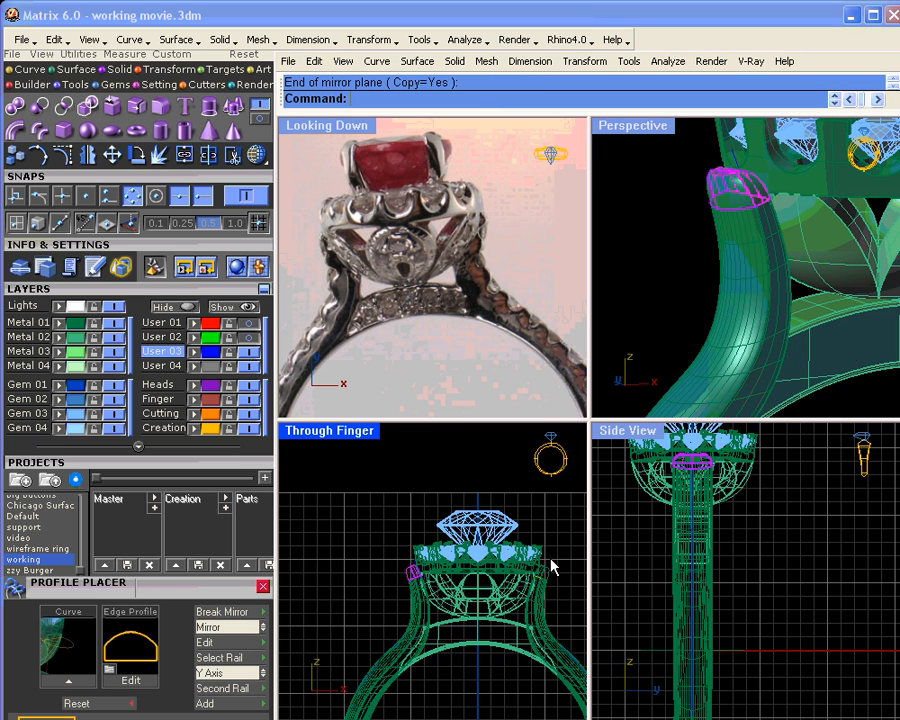
pyautogui.moveTo(729, 309); pyautogui.dragTo(780, 258, button='right')
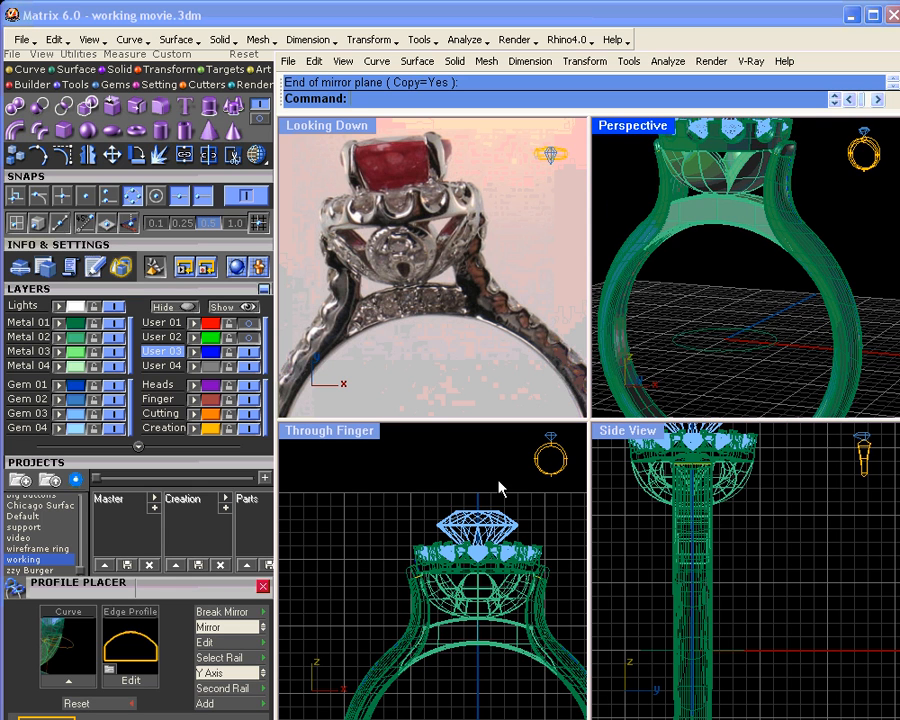
pyautogui.scroll(-2, 476, 497)
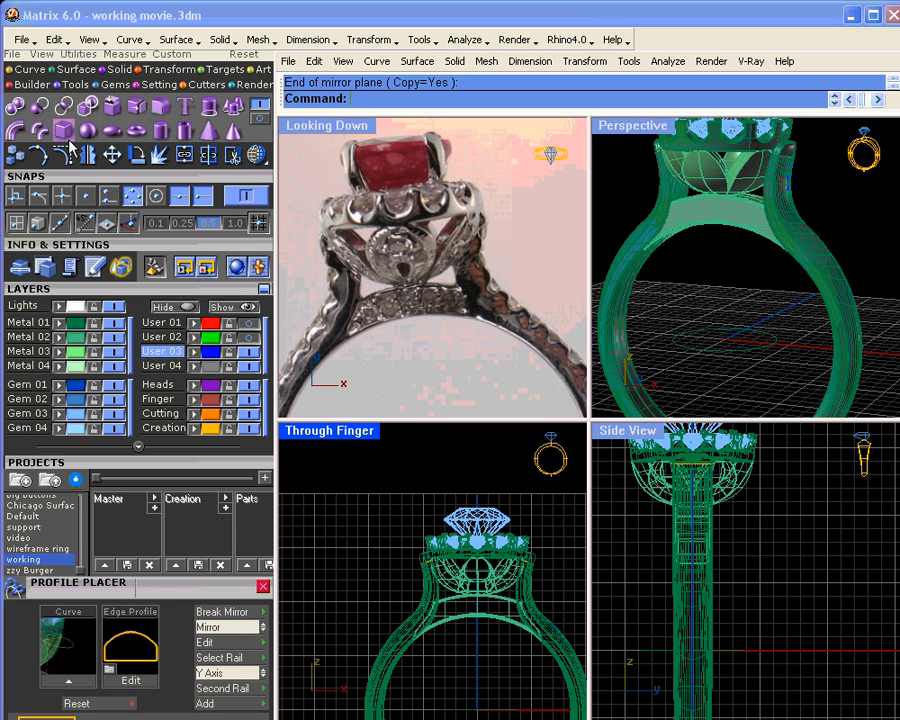
pyautogui.click(60, 69)
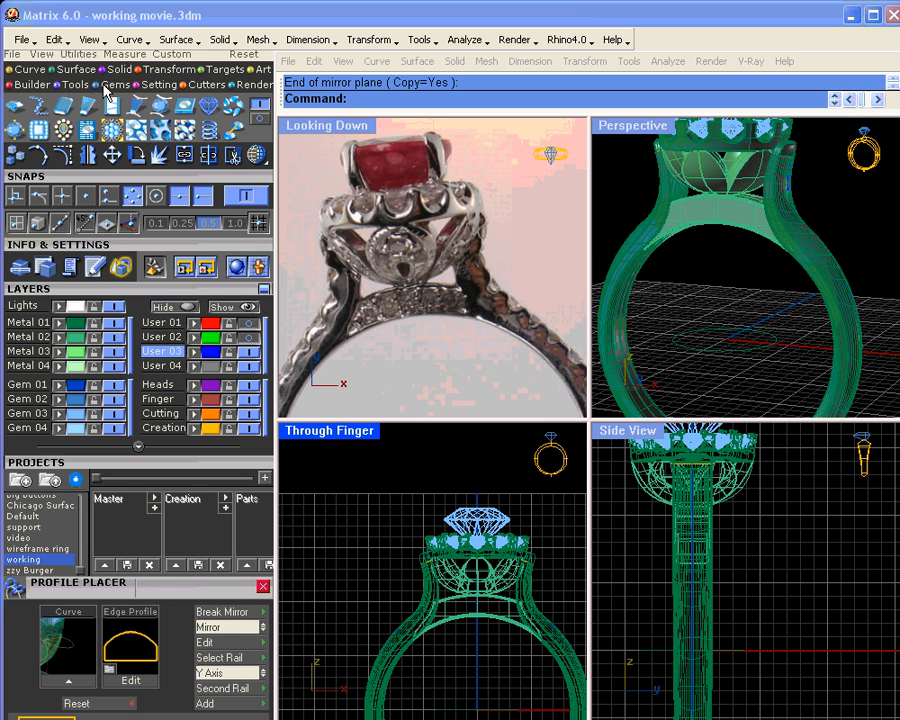
# Load a round 1.5 diamond and rotate it about the origin in the Side View so its table faces sideways
pyautogui.click(14, 106)
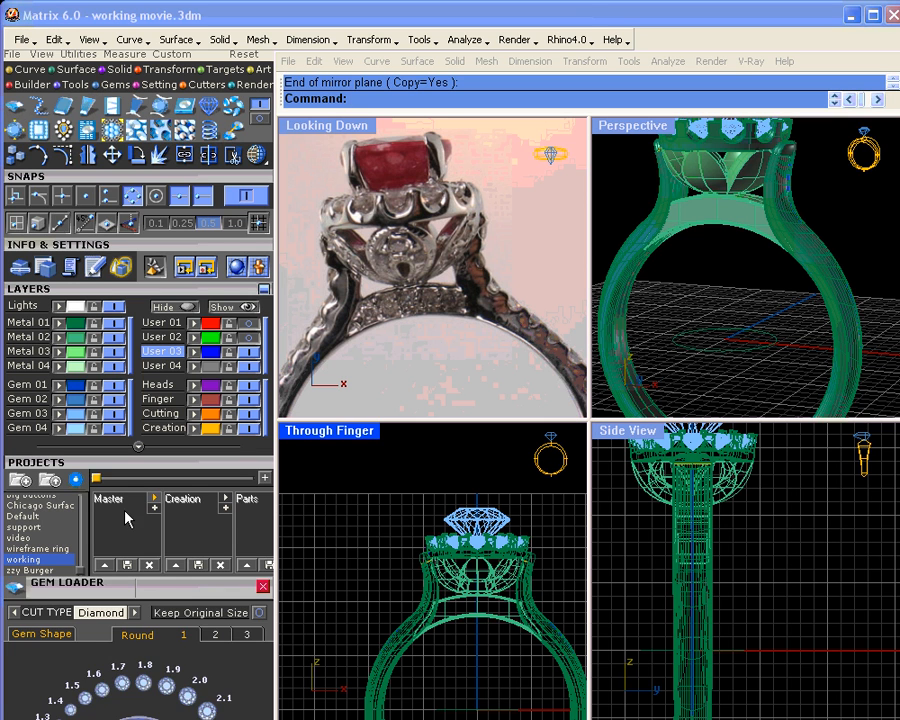
pyautogui.click(85, 697)
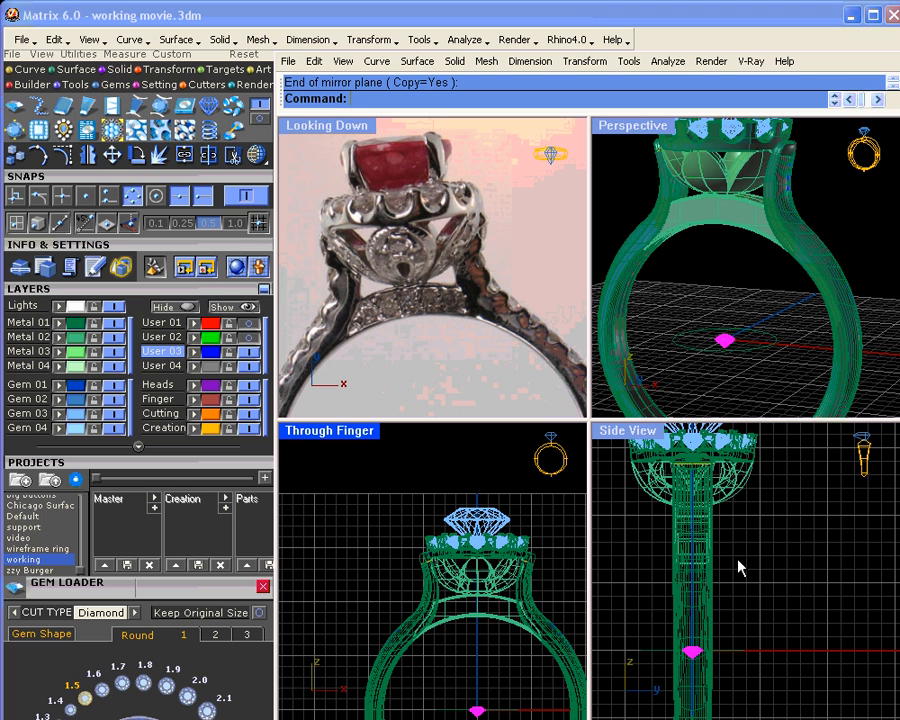
pyautogui.click(136, 156)
pyautogui.write('0')
pyautogui.press('Return')
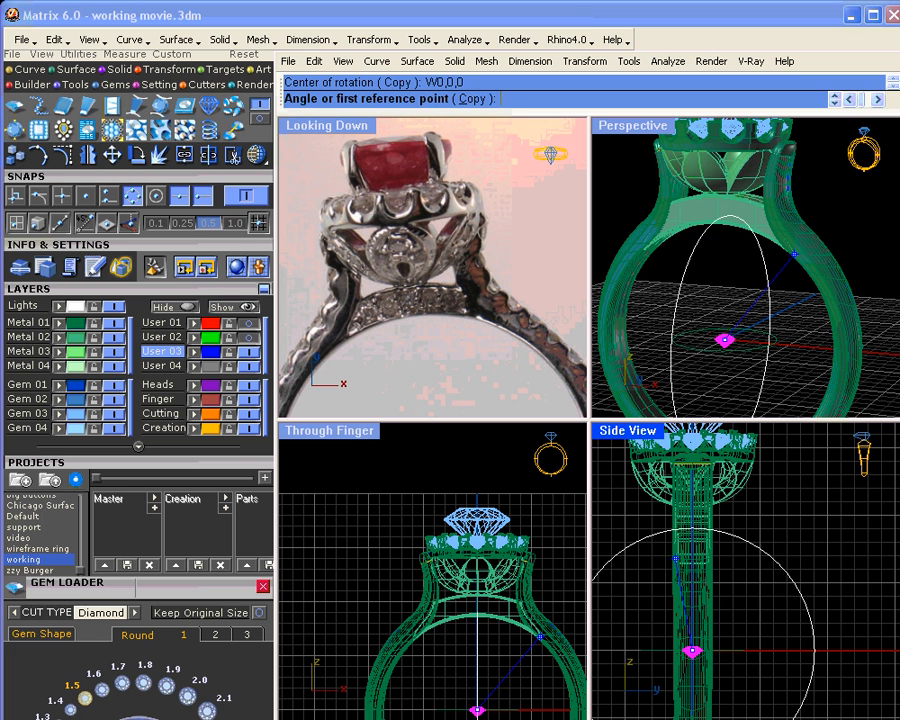
pyautogui.click(625, 617)
# Move the diamond up to the middle of the bridge under the bowl and out to the bridge's side face
pyautogui.moveTo(490, 714); pyautogui.dragTo(490, 608)
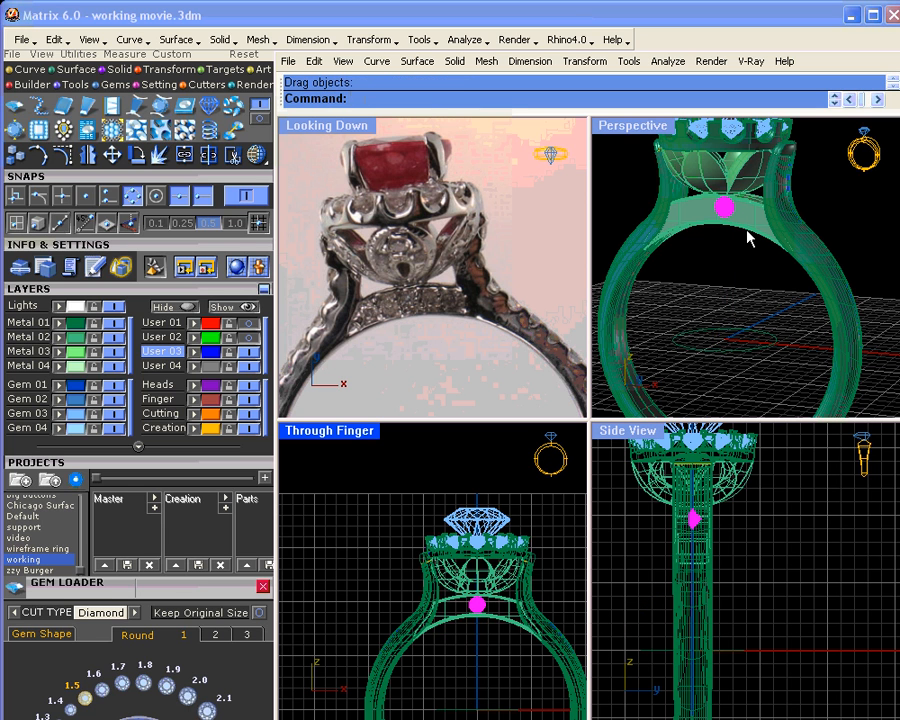
pyautogui.scroll(2, 715, 258)
pyautogui.scroll(3, 700, 517)
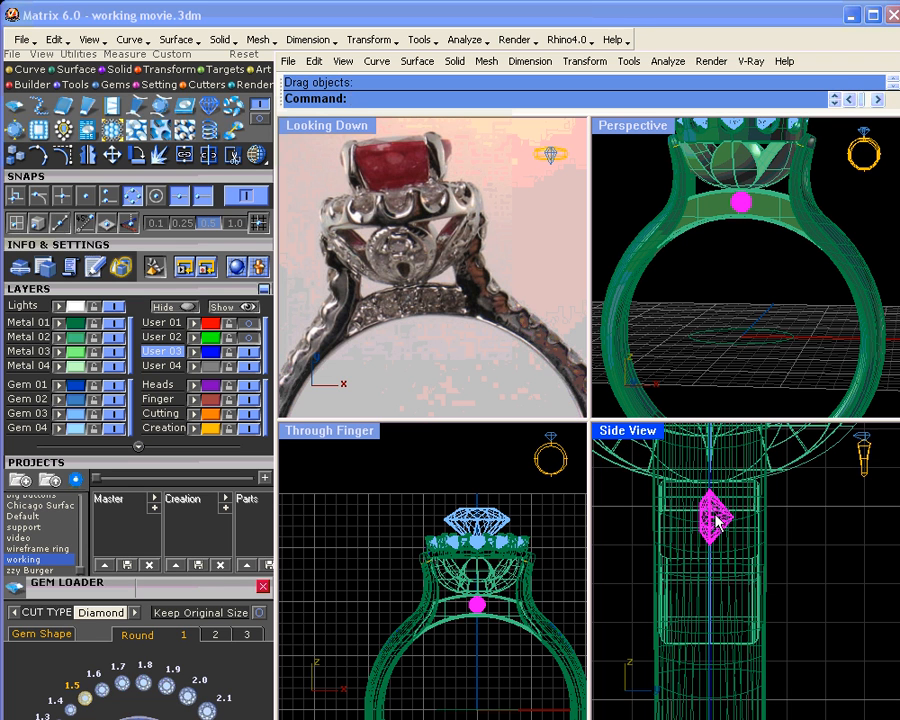
pyautogui.moveTo(707, 517); pyautogui.dragTo(666, 530)
pyautogui.scroll(3, 490, 612)
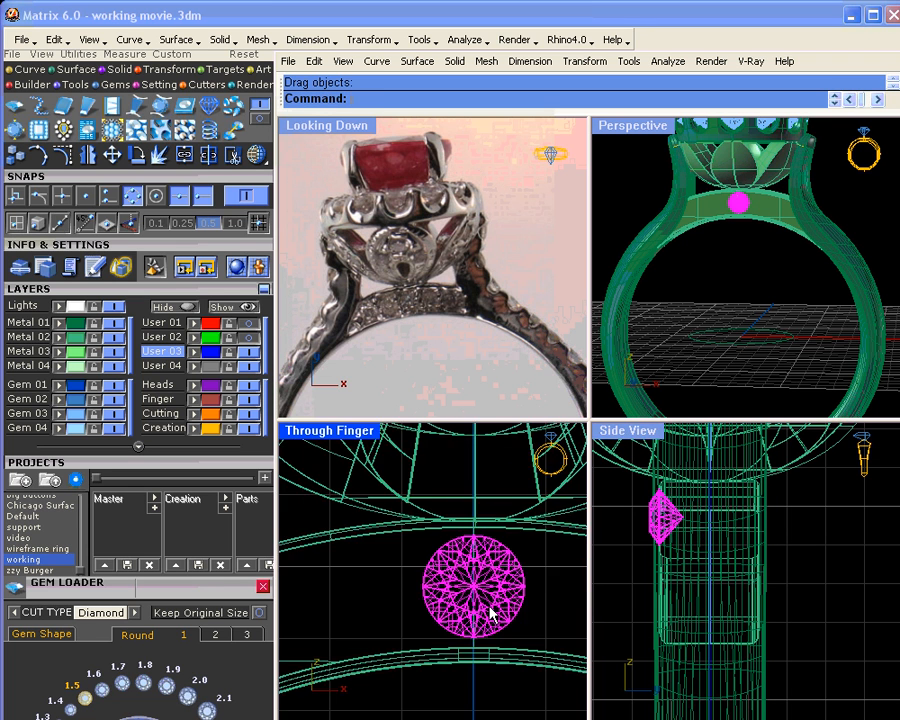
pyautogui.scroll(1, 478, 510)
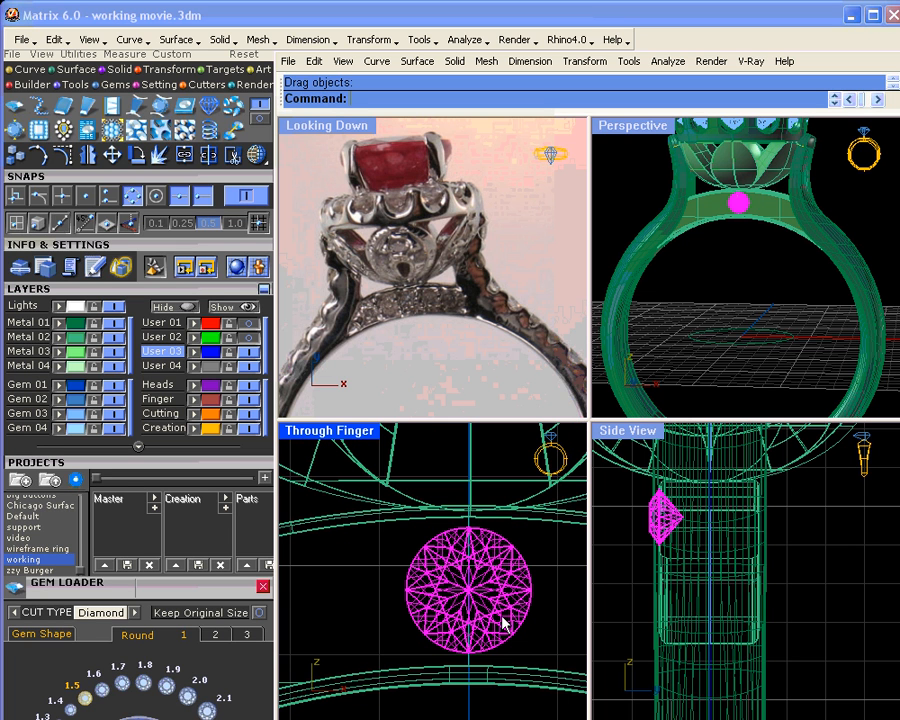
pyautogui.scroll(2, 505, 598)
pyautogui.moveTo(505, 583); pyautogui.dragTo(484, 550)
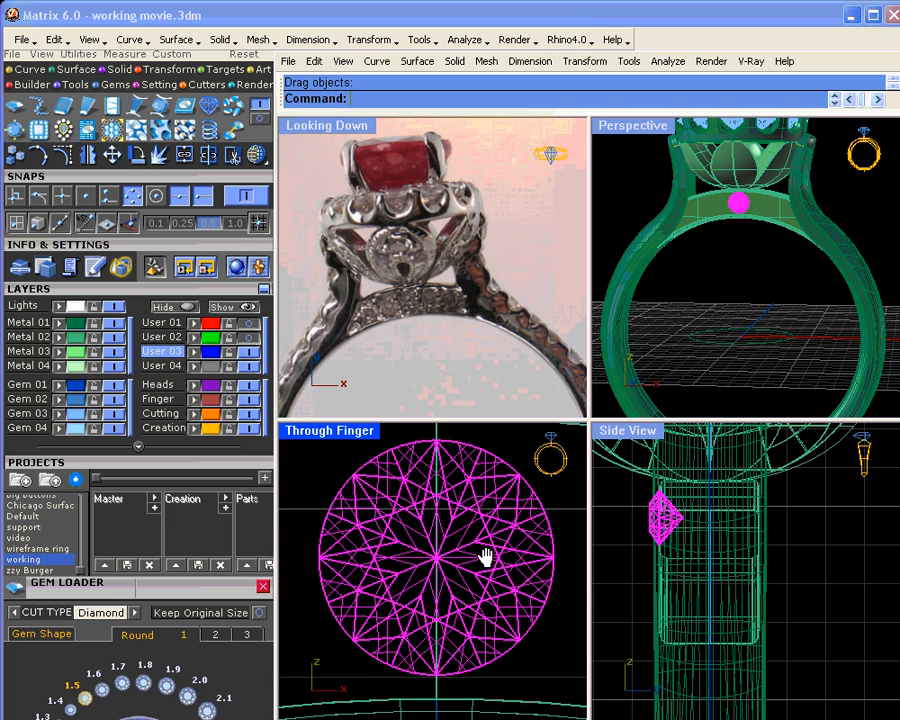
pyautogui.scroll(-1, 448, 497)
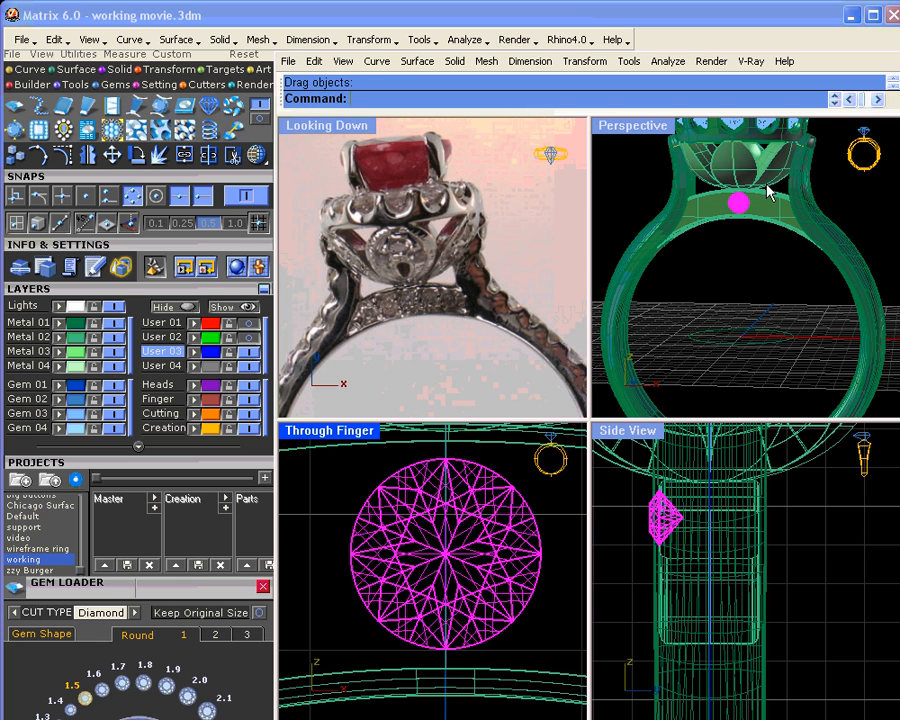
pyautogui.click(763, 275)
pyautogui.scroll(3, 747, 235)
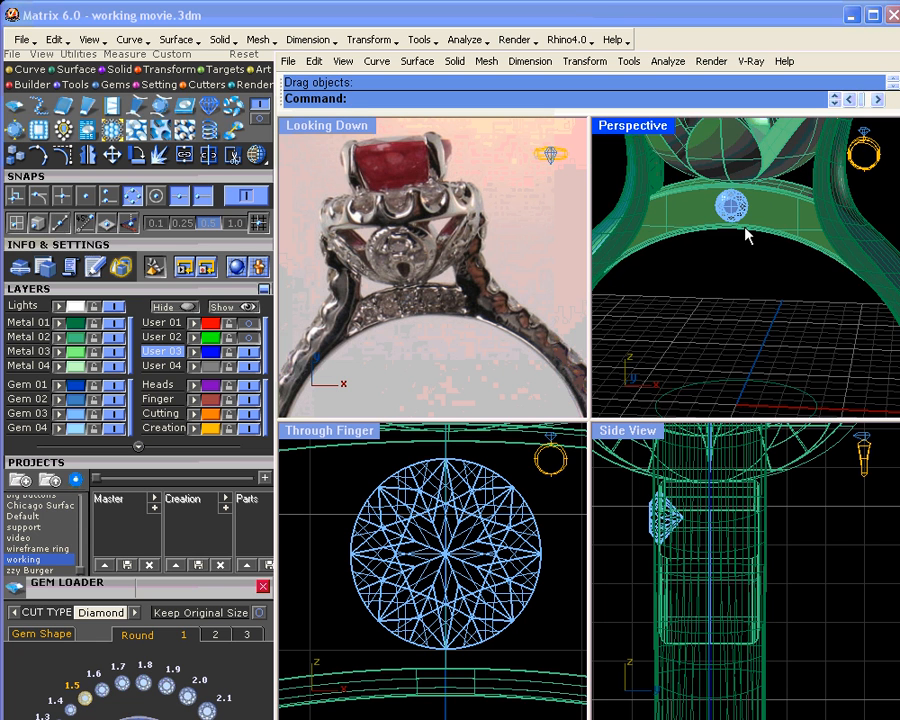
pyautogui.moveTo(745, 228); pyautogui.dragTo(779, 201, button='right')
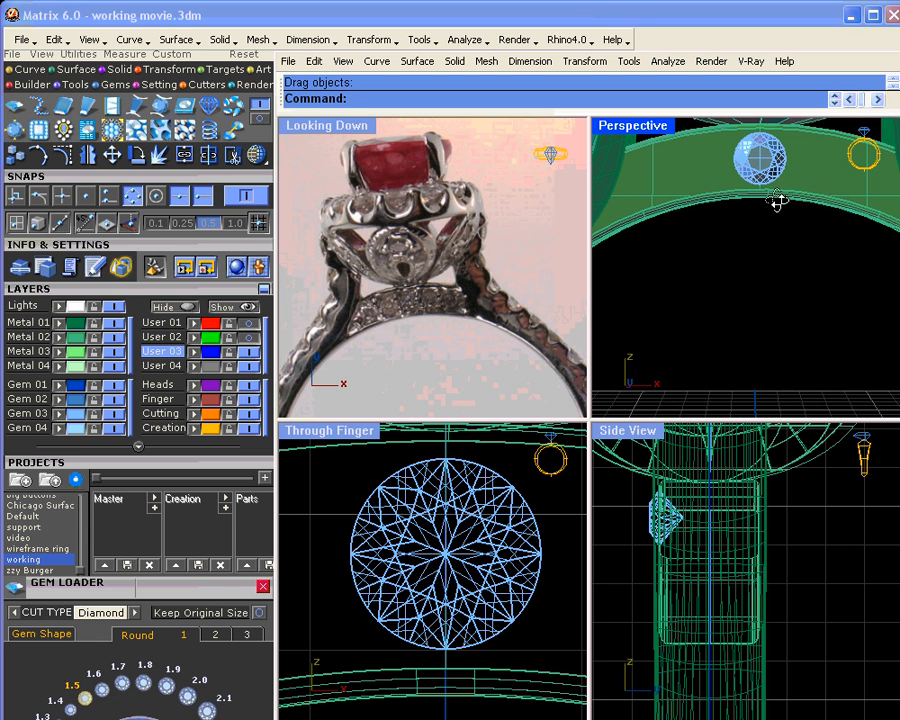
# Rotate two copies of the diamond about the origin in the Through Finger view, spacing them closely along one half of the bridge
pyautogui.click(548, 563)
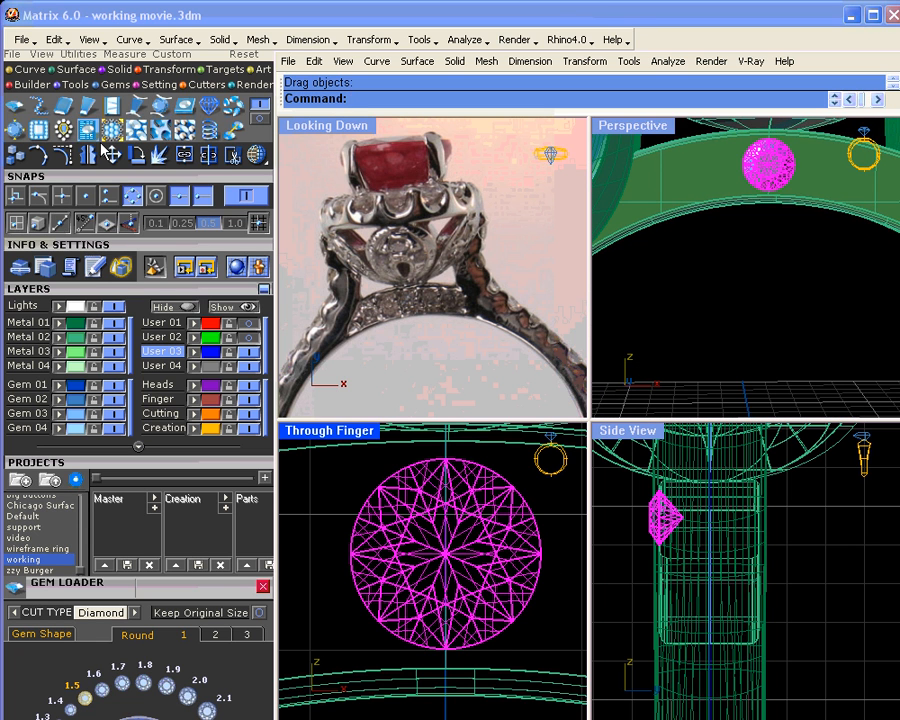
pyautogui.click(137, 153)
pyautogui.click(408, 99)
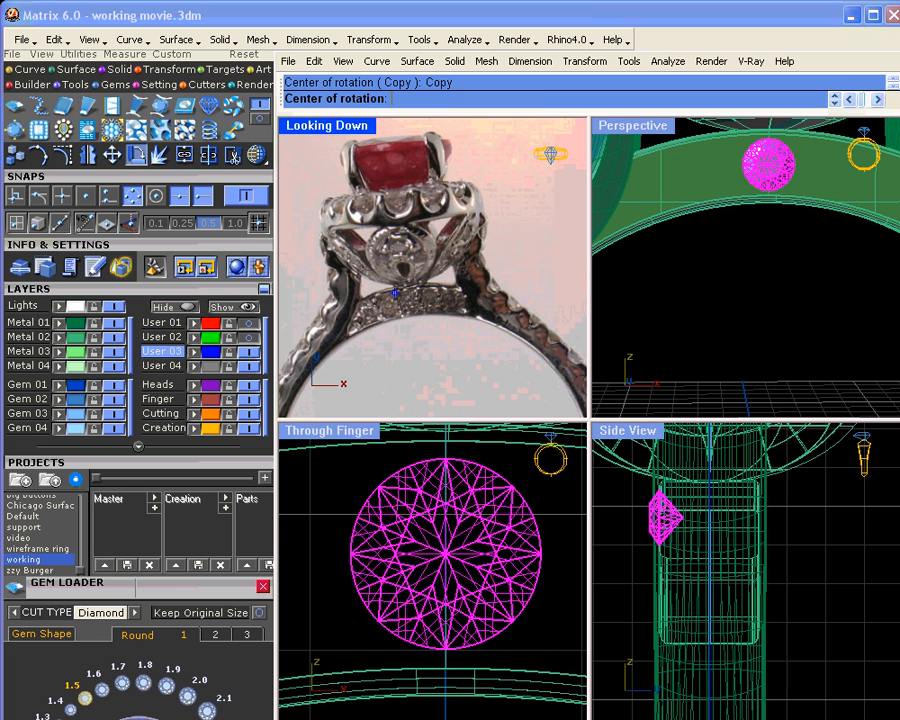
pyautogui.scroll(-3, 410, 473)
pyautogui.click(410, 478)
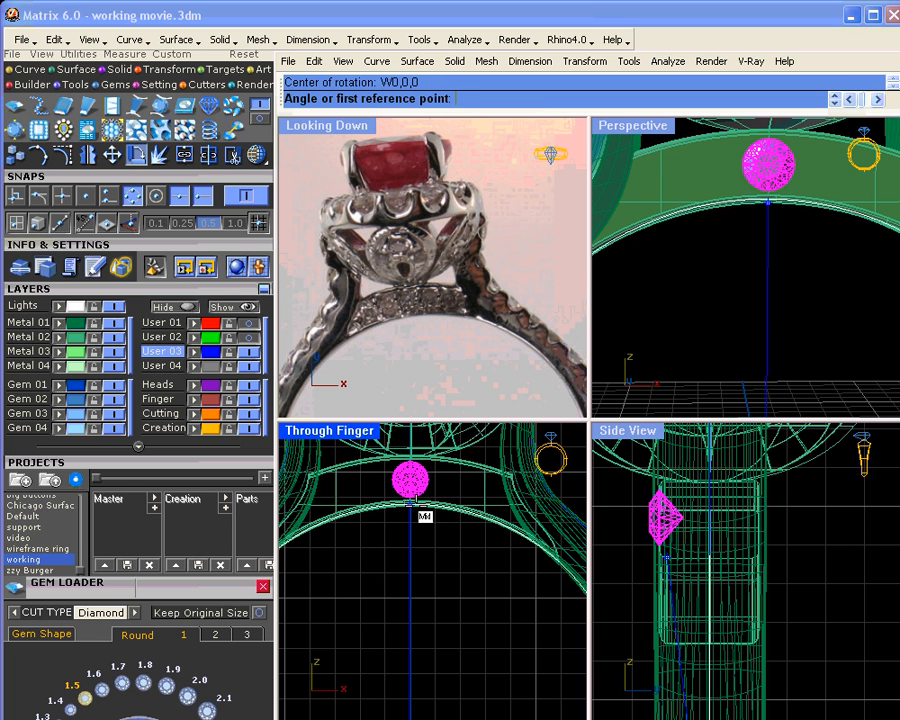
pyautogui.click(411, 481)
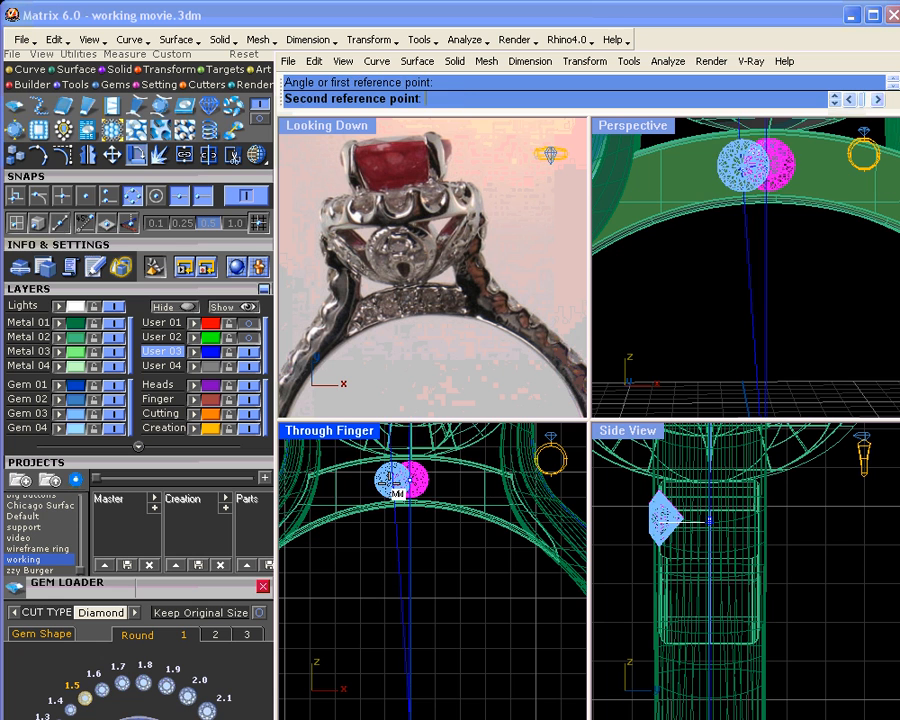
pyautogui.scroll(5, 368, 484)
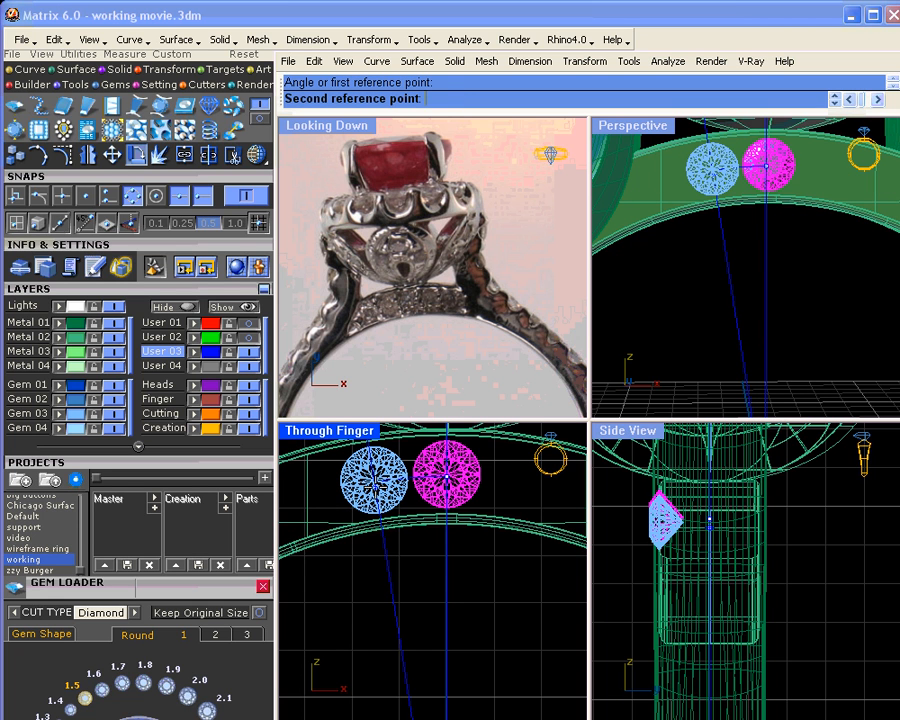
pyautogui.moveTo(375, 480); pyautogui.dragTo(429, 480, button='right')
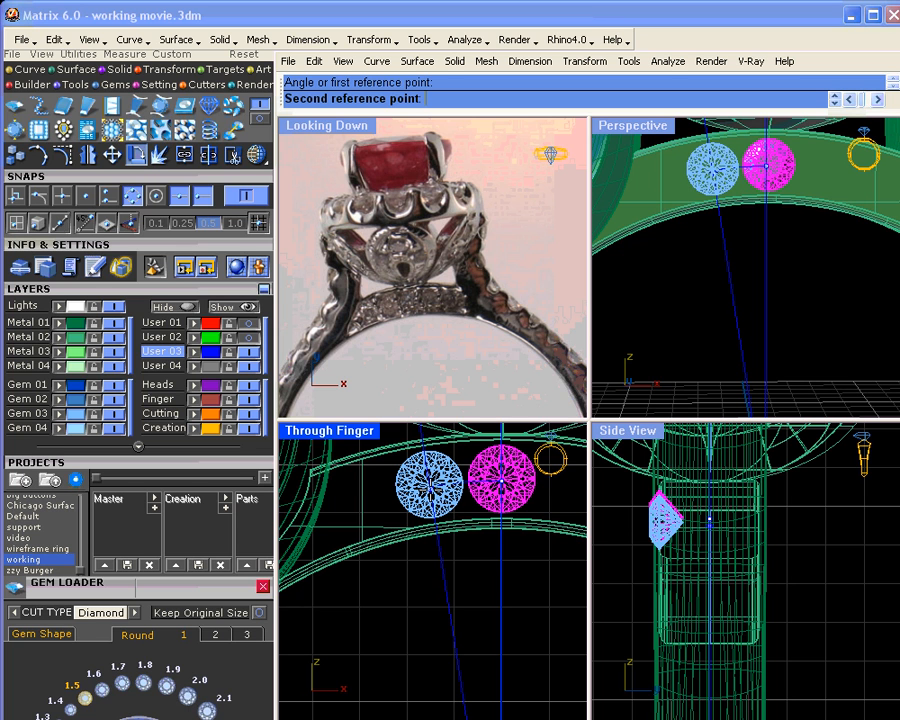
pyautogui.click(431, 485)
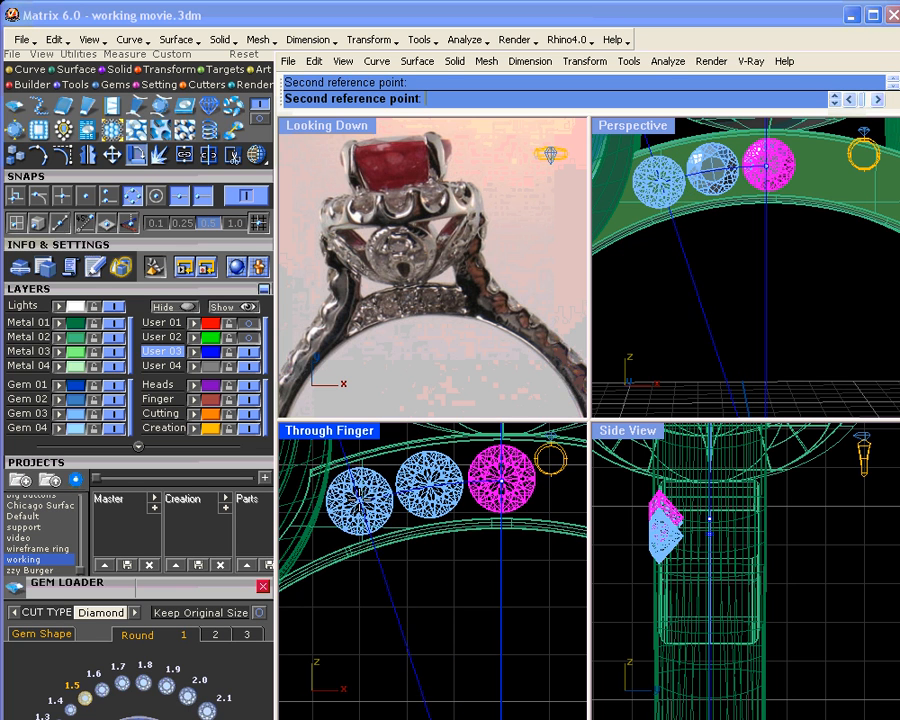
pyautogui.click(363, 502)
pyautogui.rightClick(374, 504)
# Mirror the two outer diamonds through the origin onto the other half of the bridge face
pyautogui.click(412, 494)
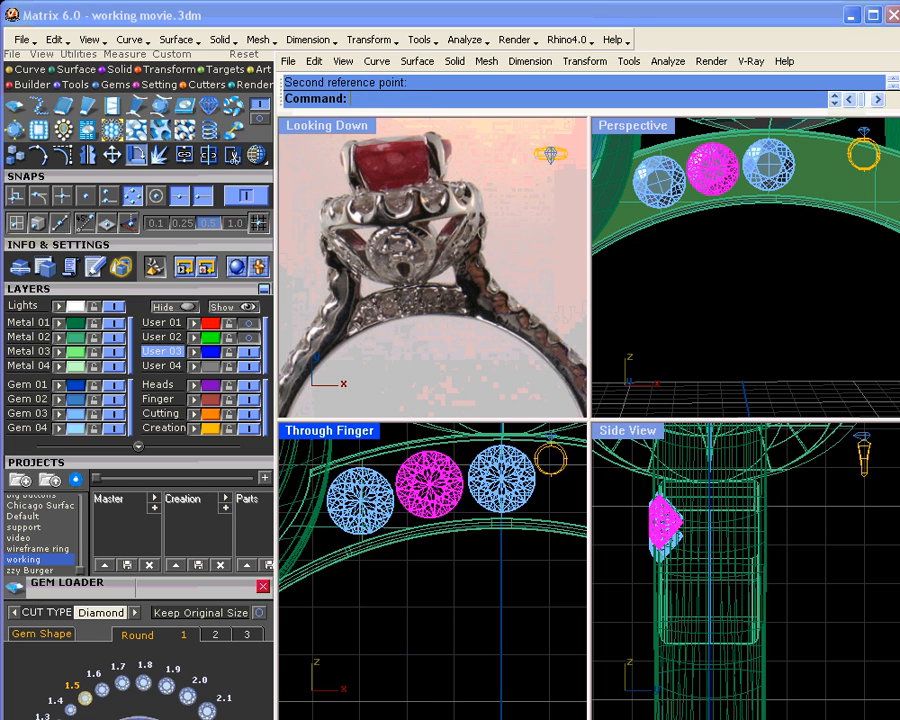
pyautogui.keyDown('shift'); pyautogui.click(366, 500); pyautogui.keyUp('shift')
pyautogui.click(89, 157)
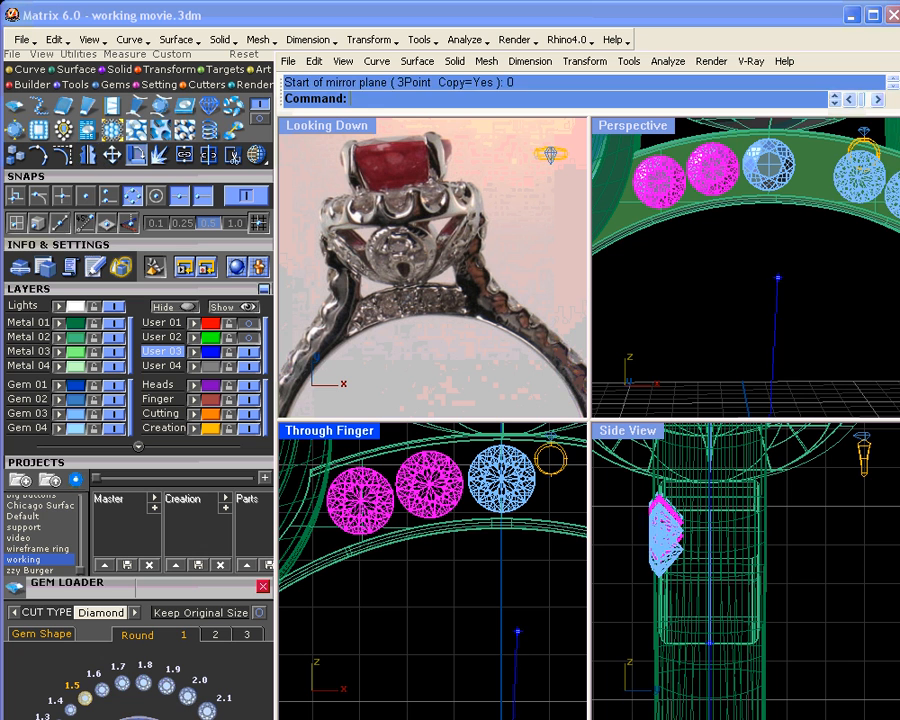
pyautogui.keyDown('shift'); pyautogui.click(502, 627); pyautogui.keyUp('shift')
pyautogui.click(446, 605)
pyautogui.moveTo(736, 347); pyautogui.dragTo(757, 287, button='right')
pyautogui.scroll(6, 739, 253)
pyautogui.moveTo(656, 243); pyautogui.dragTo(699, 250, button='right')
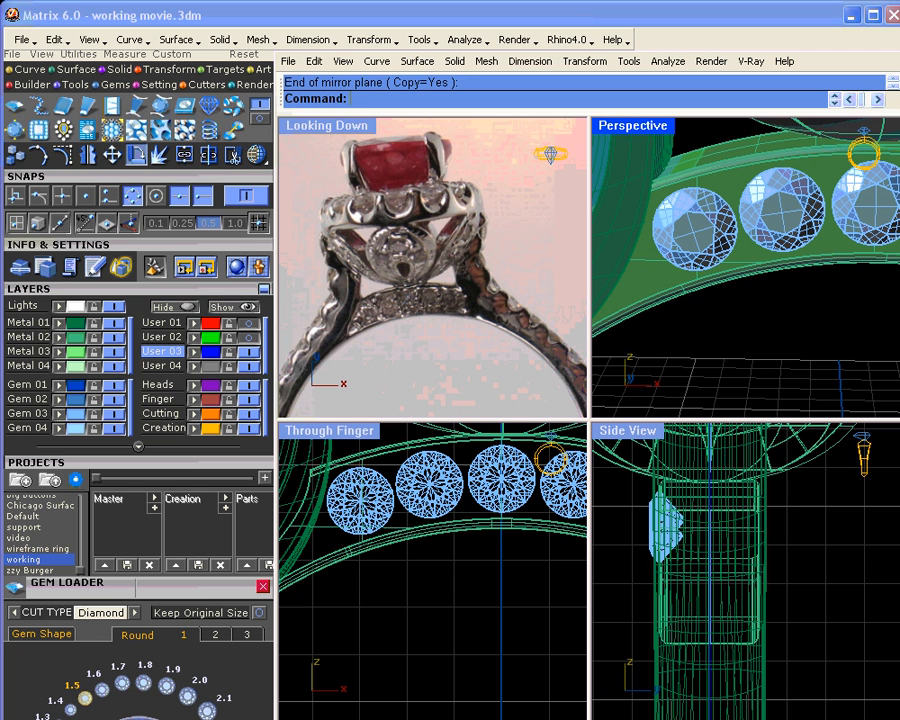
pyautogui.scroll(-3, 769, 247)
pyautogui.moveTo(769, 247); pyautogui.dragTo(880, 297, button='right')
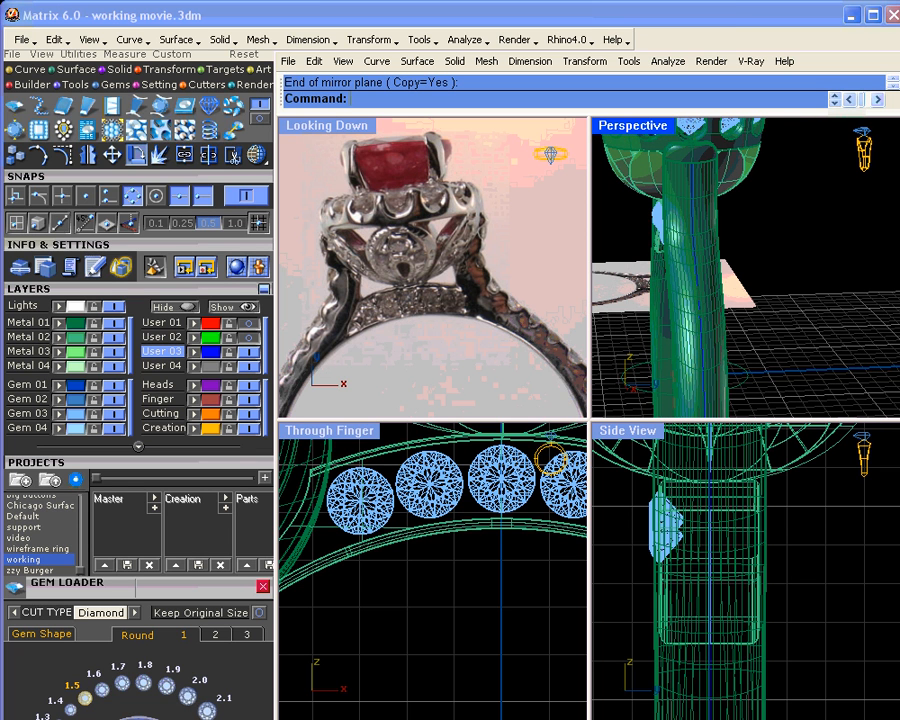
# Select all five bridge diamonds and mirror them across the X axis in the Looking Down view onto the bridge's opposite face
pyautogui.click(361, 487)
pyautogui.keyDown('shift'); pyautogui.click(430, 483); pyautogui.keyUp('shift')
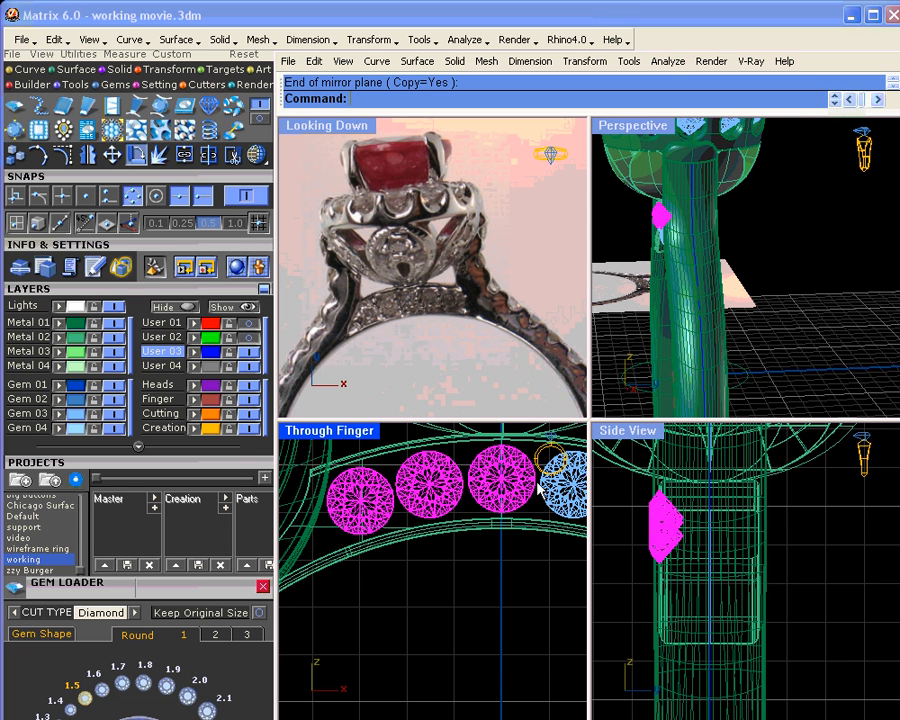
pyautogui.scroll(-3, 500, 485)
pyautogui.moveTo(532, 531); pyautogui.dragTo(437, 543, button='right')
pyautogui.keyDown('shift'); pyautogui.click(485, 508); pyautogui.keyUp('shift')
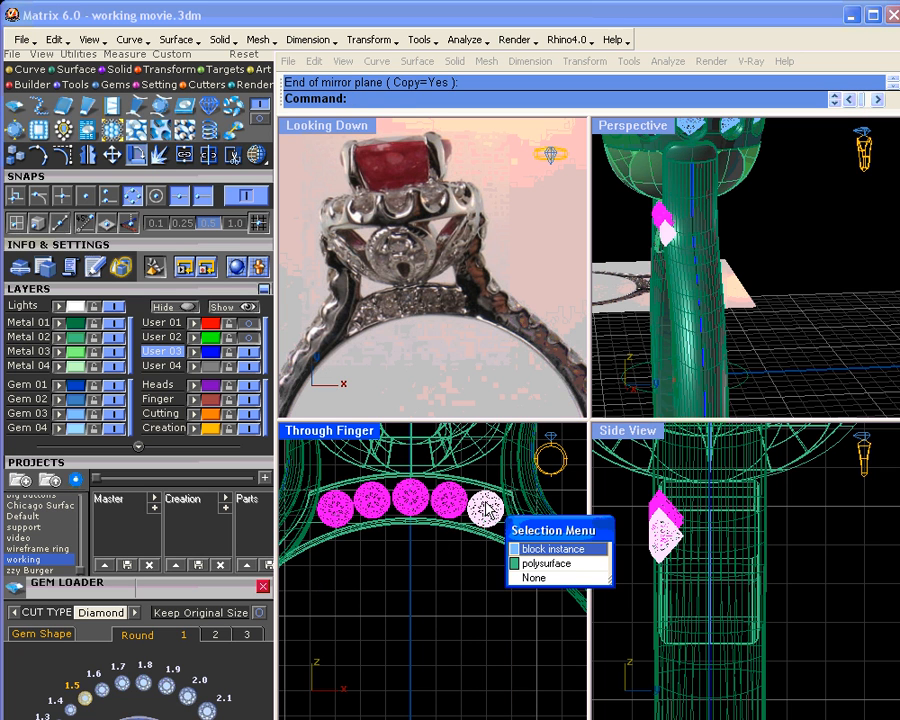
pyautogui.click(554, 549)
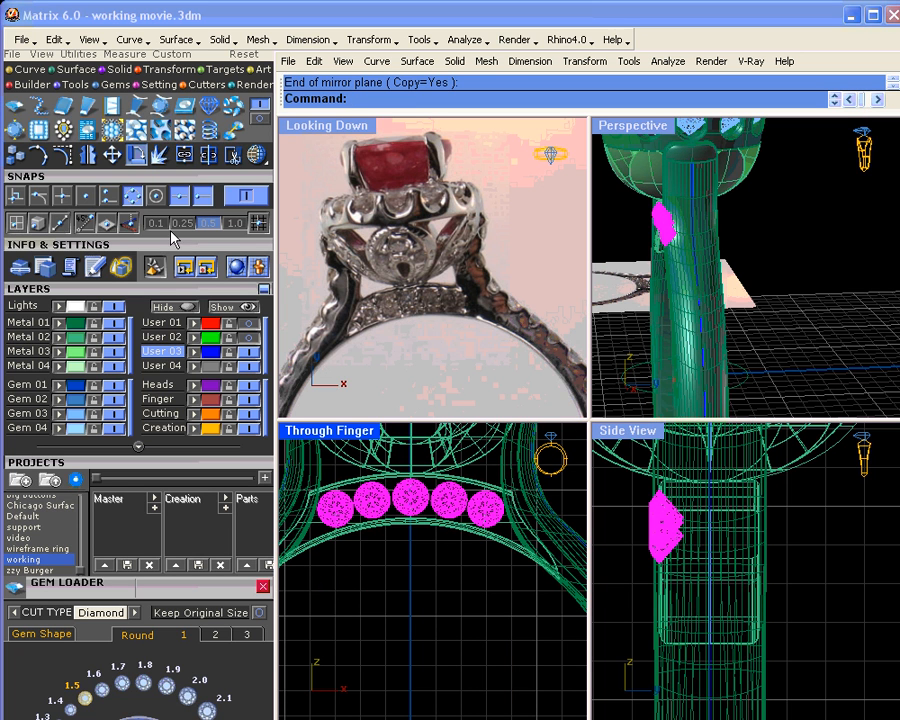
pyautogui.click(50, 100)
pyautogui.scroll(-5, 410, 228)
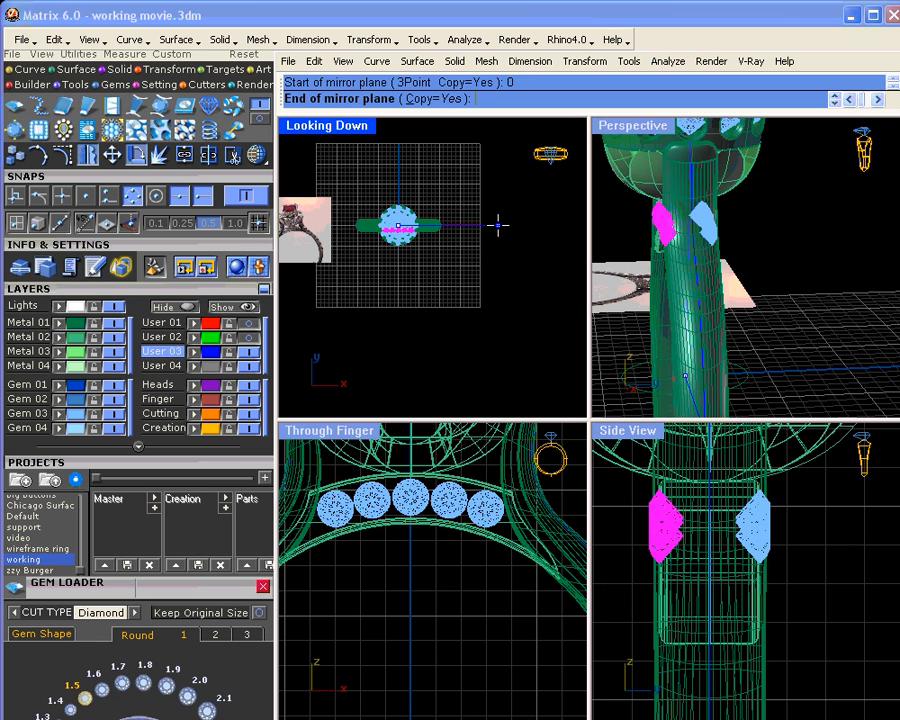
pyautogui.click(498, 225)
pyautogui.click(498, 226)
pyautogui.scroll(-4, 690, 264)
pyautogui.moveTo(690, 264); pyautogui.dragTo(783, 259, button='right')
pyautogui.scroll(6, 692, 250)
pyautogui.moveTo(705, 264); pyautogui.dragTo(740, 258, button='right')
pyautogui.moveTo(740, 258); pyautogui.dragTo(753, 283, button='right')
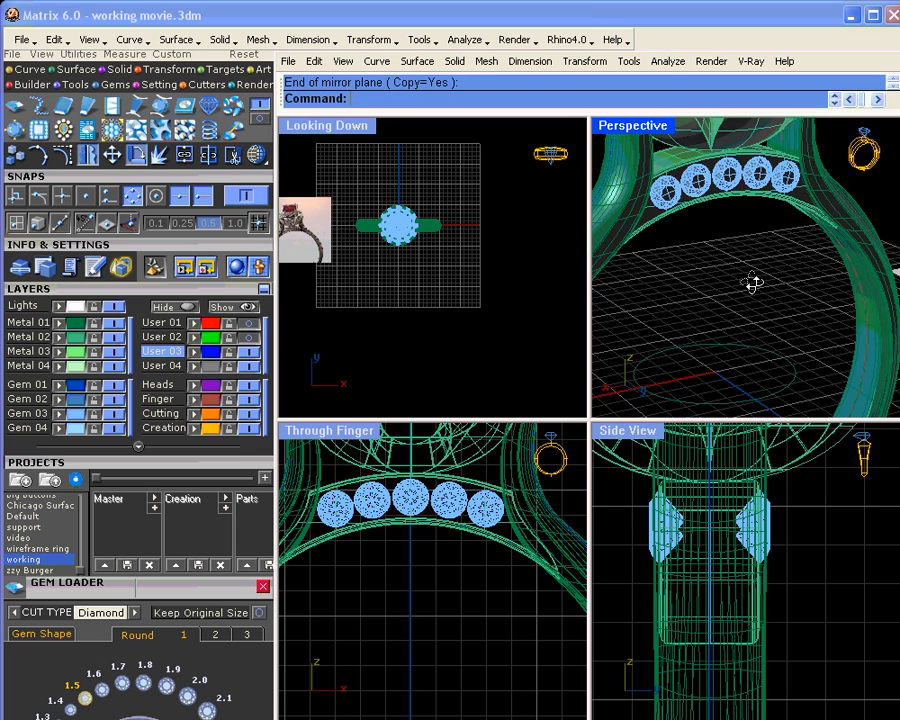
# Lay out a row of round gems along the curve running around the outside of the ring shank using Gems on Curve
pyautogui.scroll(-5, 898, 271)
pyautogui.moveTo(655, 295); pyautogui.dragTo(785, 293, button='right')
pyautogui.keyDown('shift'); pyautogui.moveTo(678, 324); pyautogui.dragTo(759, 305, button='right'); pyautogui.keyUp('shift')
pyautogui.click(738, 250)
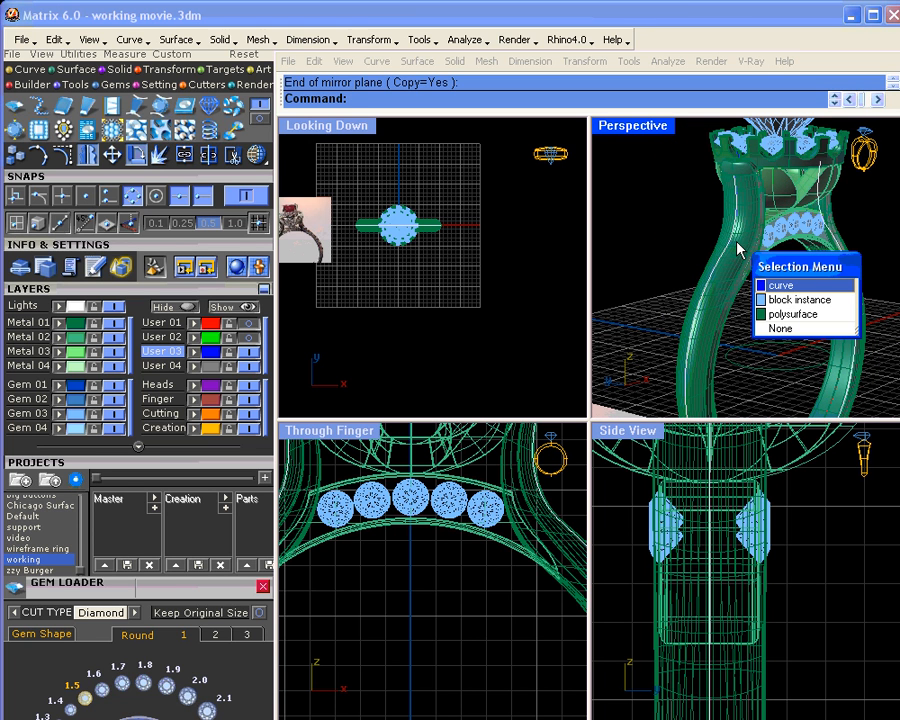
pyautogui.click(784, 288)
pyautogui.moveTo(754, 323); pyautogui.dragTo(621, 314, button='right')
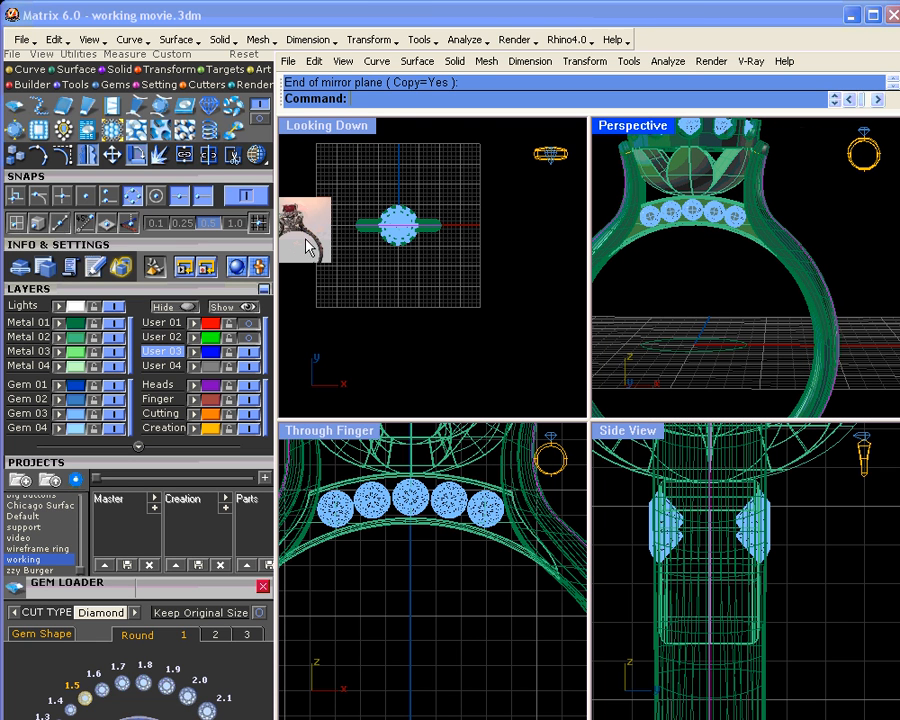
pyautogui.scroll(5, 310, 250)
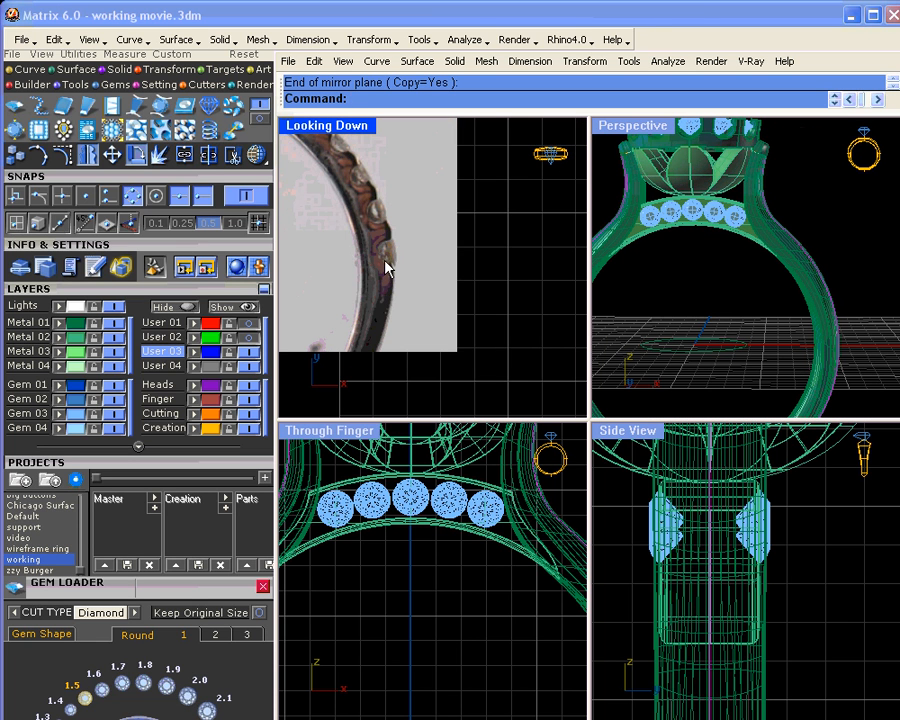
pyautogui.scroll(-5, 388, 267)
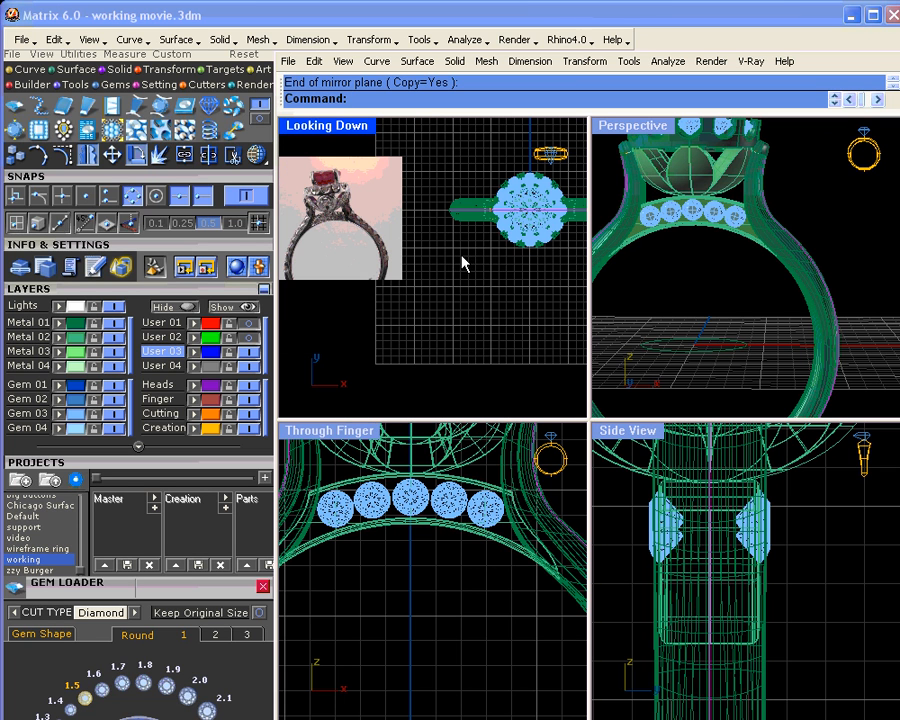
pyautogui.scroll(-5, 493, 466)
pyautogui.moveTo(483, 535); pyautogui.dragTo(454, 563, button='right')
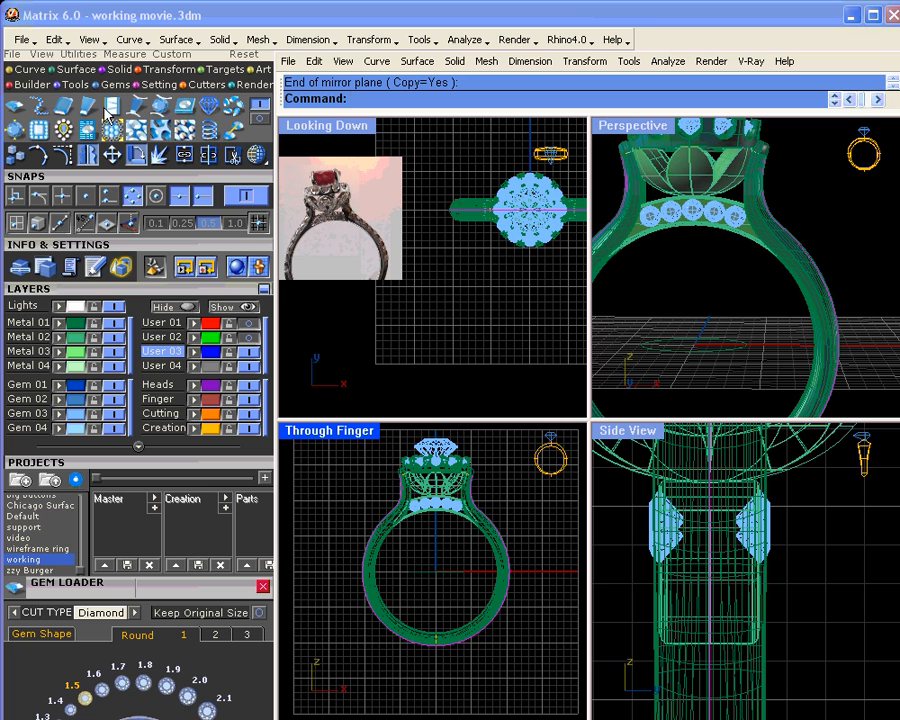
pyautogui.middleClick(741, 281)
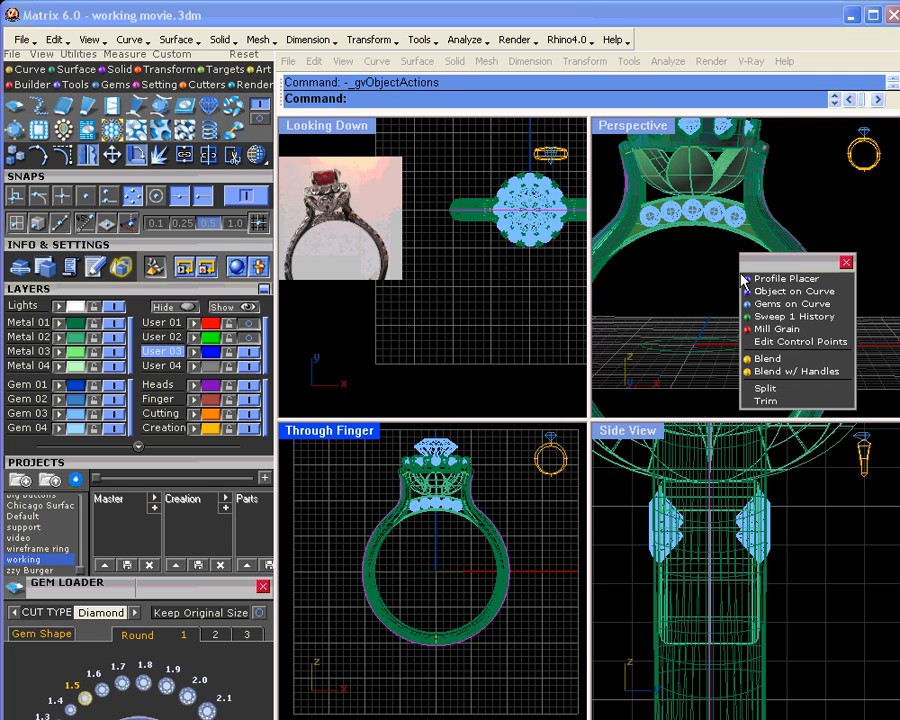
pyautogui.click(785, 303)
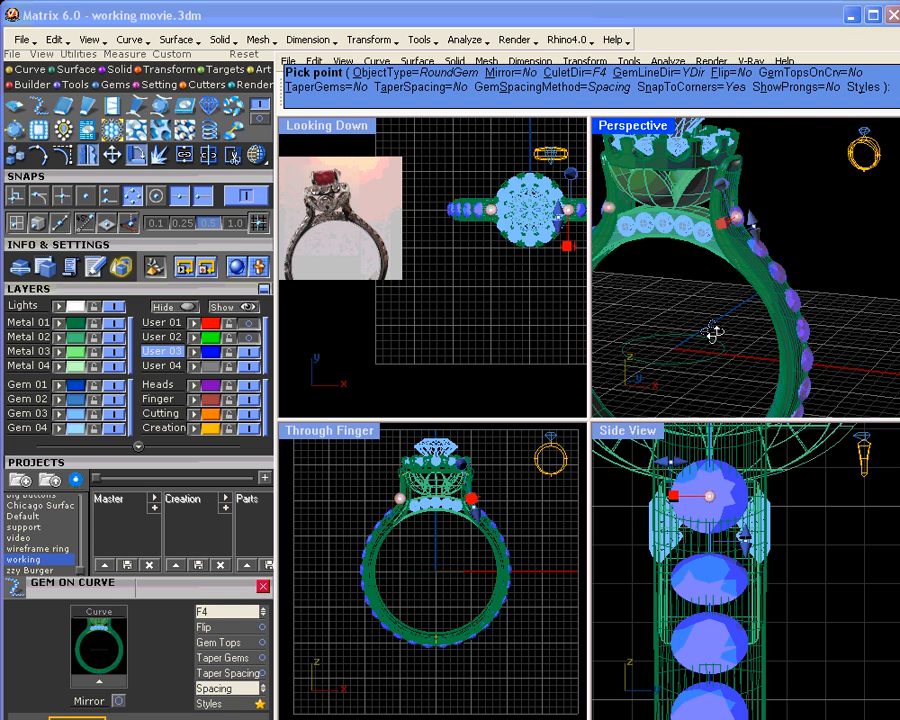
# Shorten the gem row by moving its end position to about halfway down the shank on the starting side
pyautogui.scroll(-3, 689, 267)
pyautogui.moveTo(684, 250)
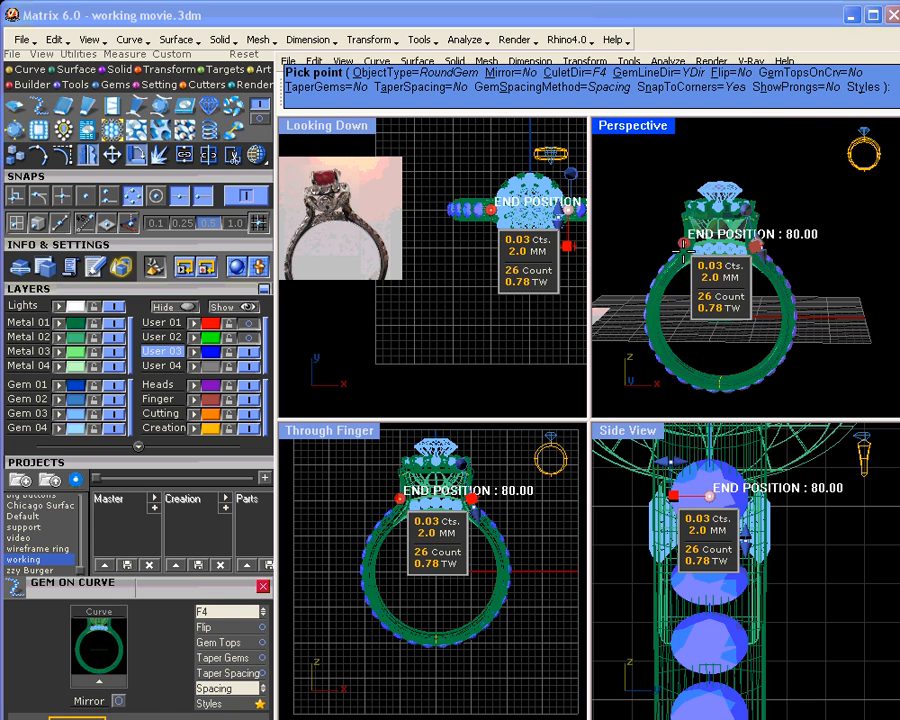
pyautogui.moveTo(684, 250); pyautogui.dragTo(795, 312)
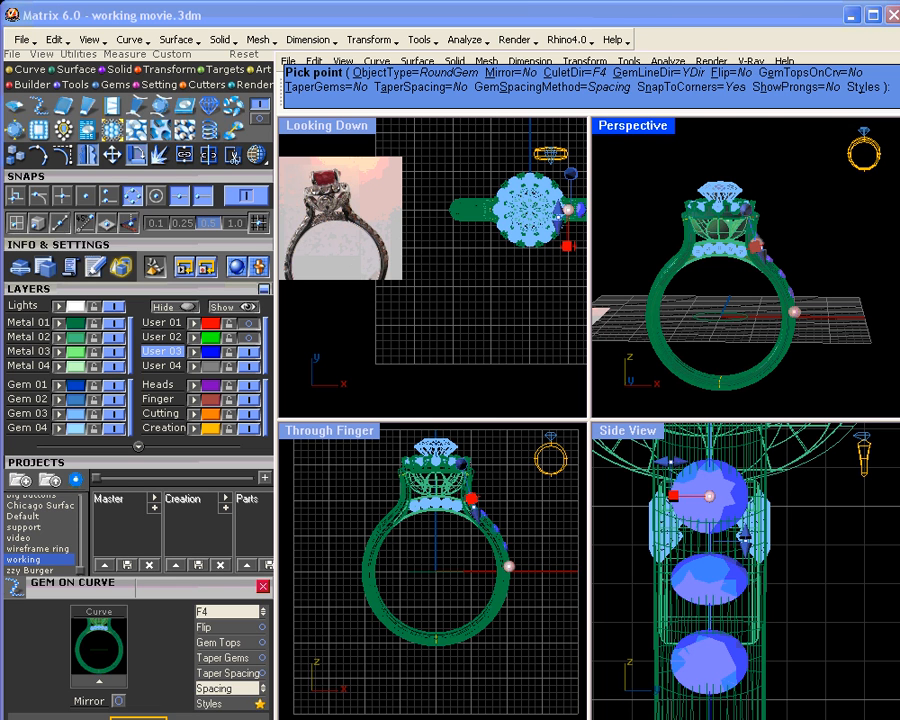
# Move the start of the gem row up the shoulder so the first gem sits just below the shank's upper end
pyautogui.scroll(5, 758, 230)
pyautogui.moveTo(758, 232); pyautogui.dragTo(736, 268, button='right')
pyautogui.moveTo(716, 267); pyautogui.dragTo(673, 258)
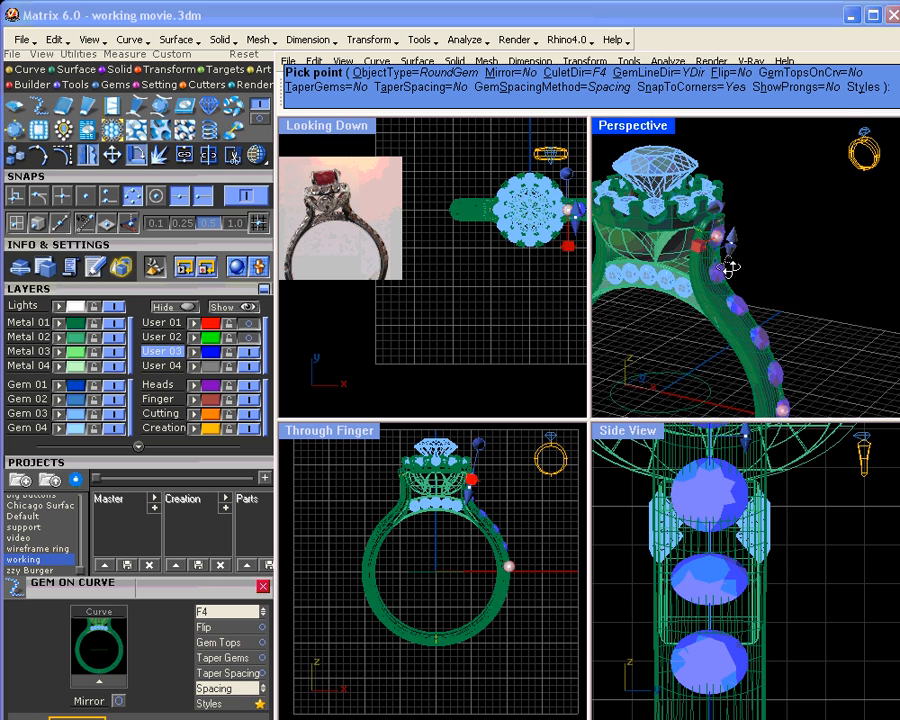
pyautogui.scroll(4, 673, 258)
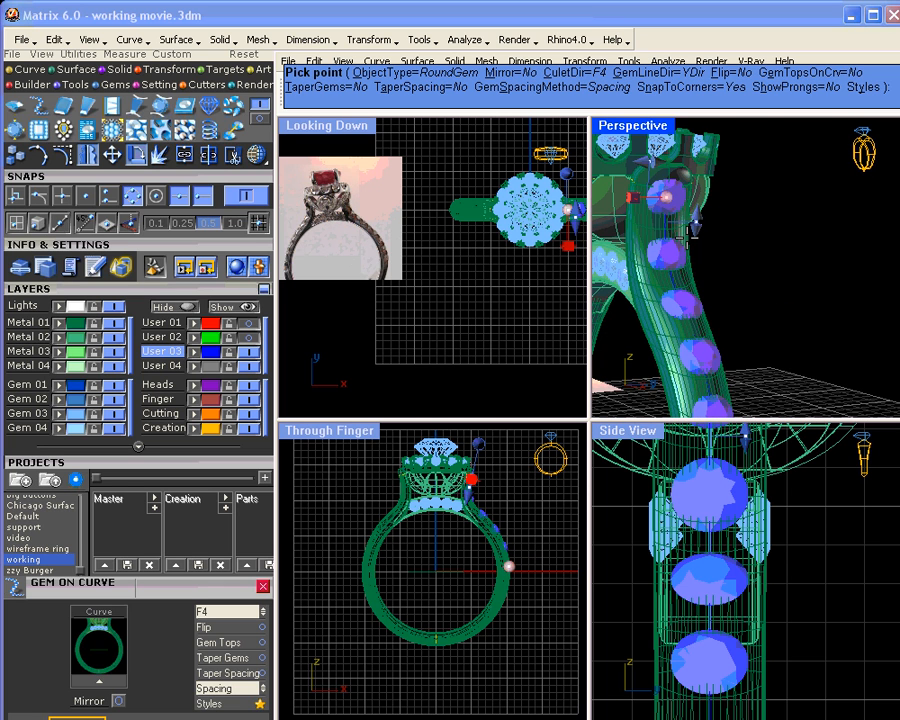
pyautogui.scroll(3, 662, 200)
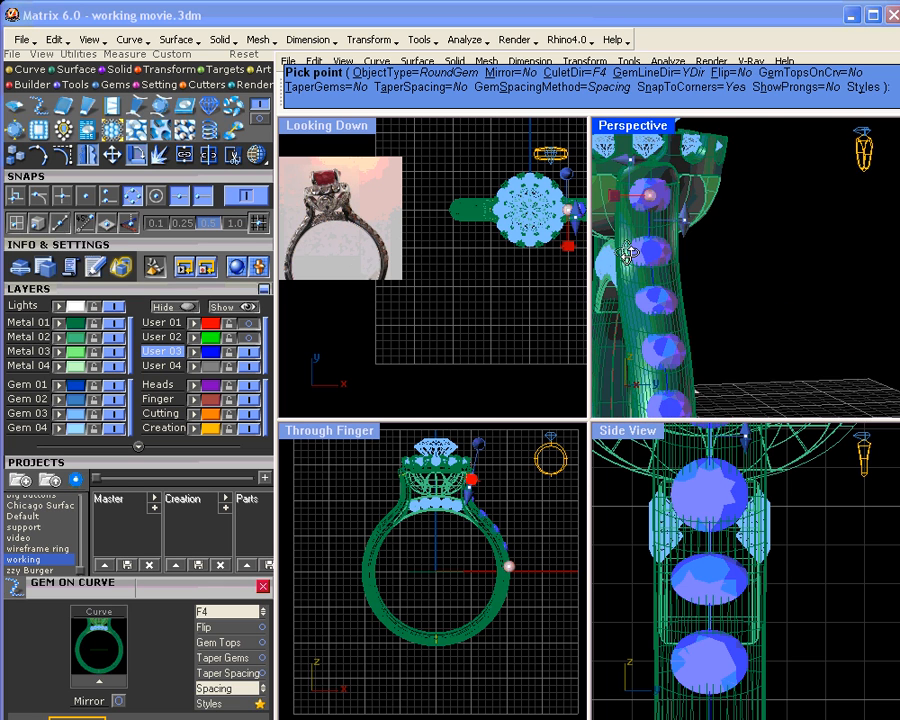
pyautogui.scroll(2, 660, 203)
pyautogui.moveTo(643, 185); pyautogui.dragTo(642, 216)
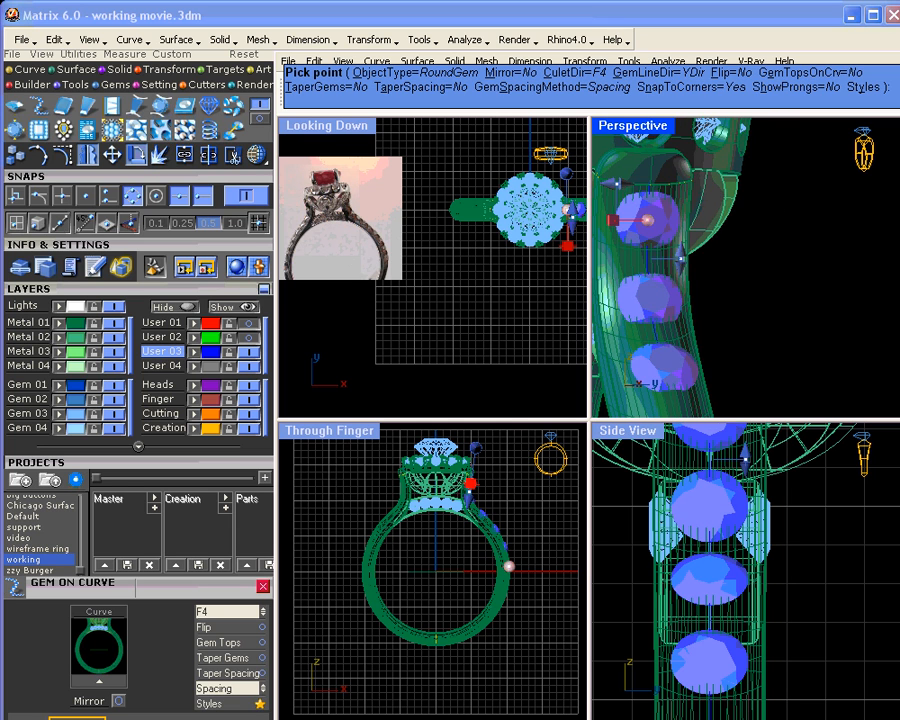
# Place the end of the gem row exactly on the horizontal red axis in the Through Finger view
pyautogui.moveTo(664, 262); pyautogui.dragTo(782, 241, button='right')
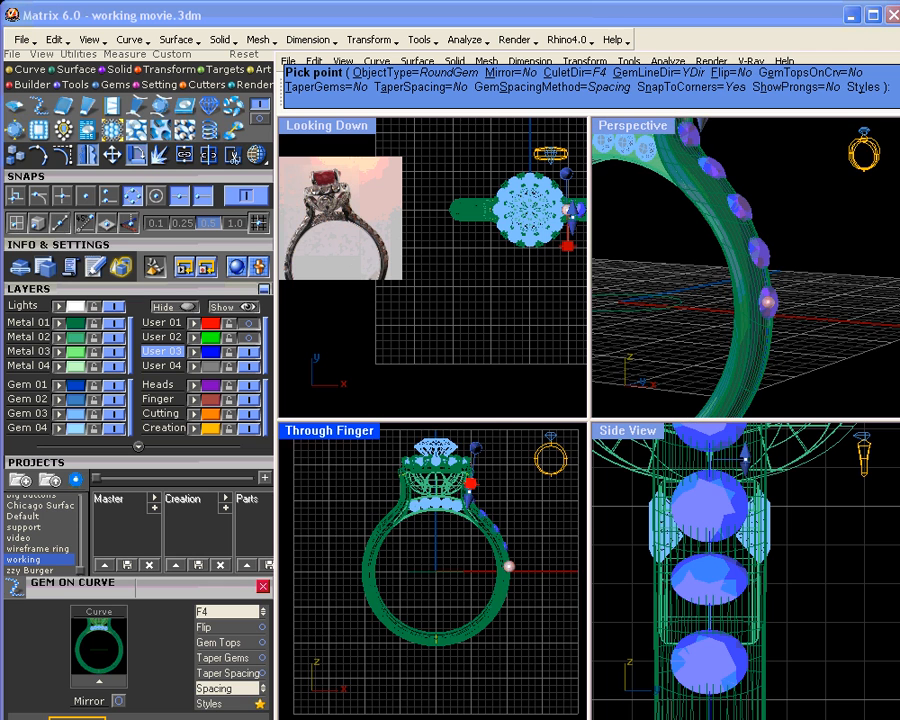
pyautogui.scroll(2, 525, 586)
pyautogui.scroll(3, 505, 562)
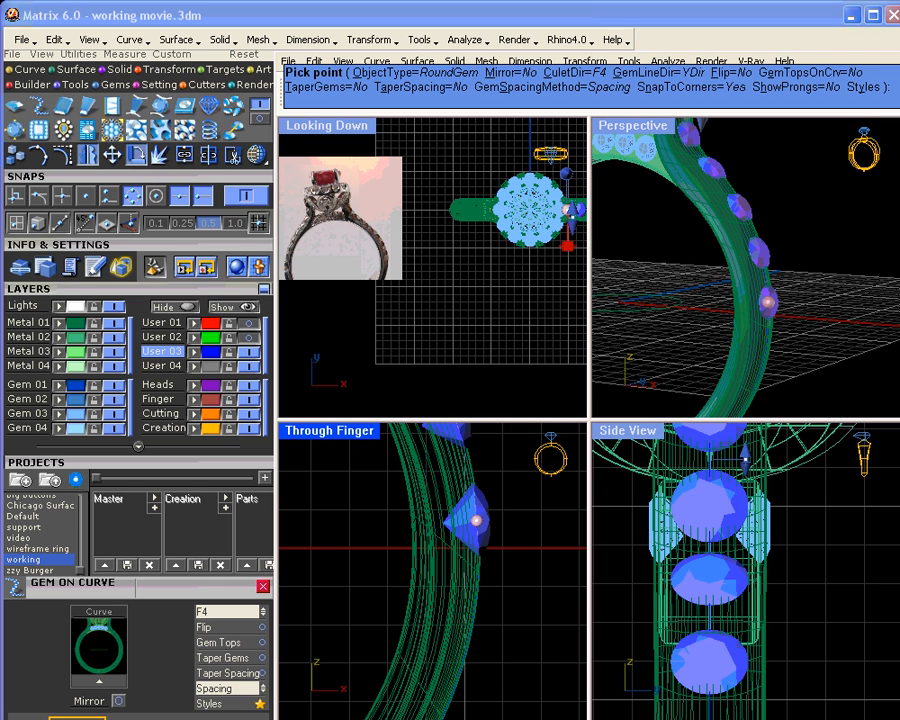
pyautogui.click(476, 548)
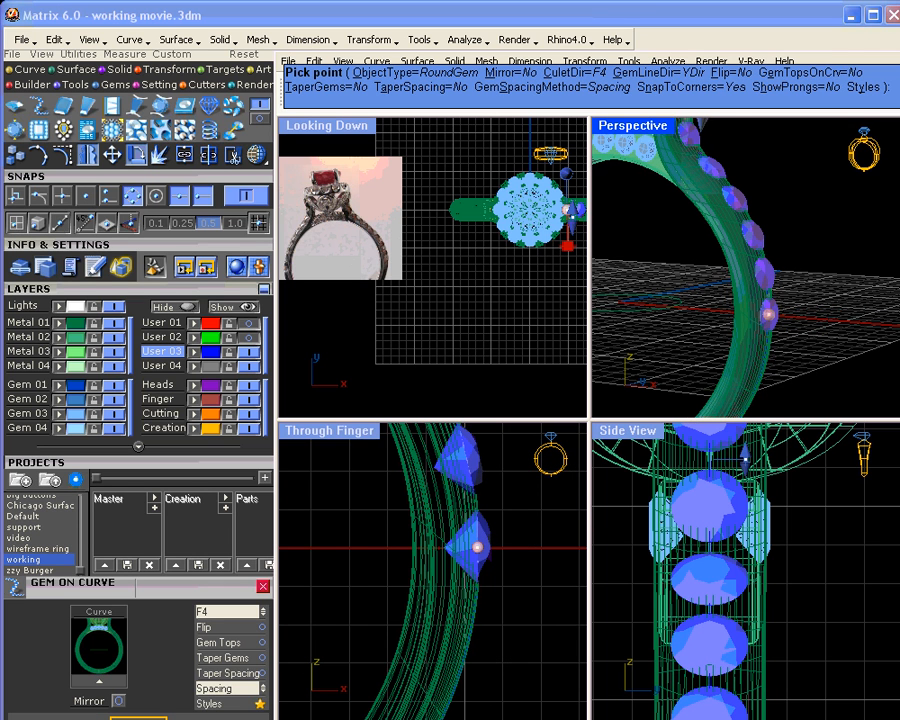
# Tighten the spacing between the gems and make them slightly smaller so more fit along the shoulder
pyautogui.scroll(4, 765, 267)
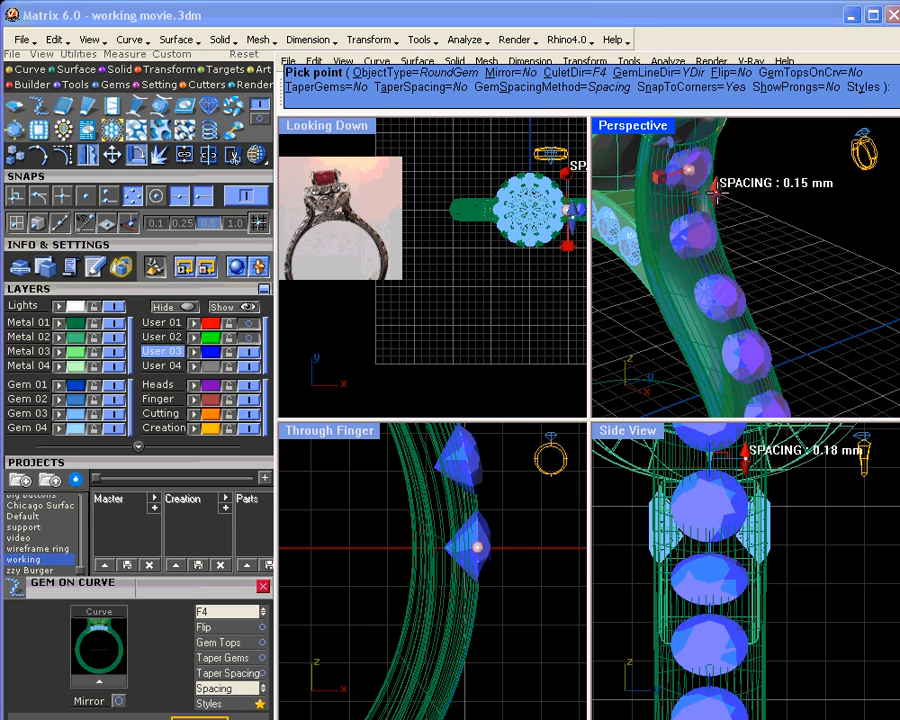
pyautogui.moveTo(717, 190); pyautogui.dragTo(740, 222)
pyautogui.moveTo(780, 304)
pyautogui.mouseDown(button='right')
pyautogui.moveTo(763, 308)
pyautogui.moveTo(768, 286)
pyautogui.mouseUp(button='right')
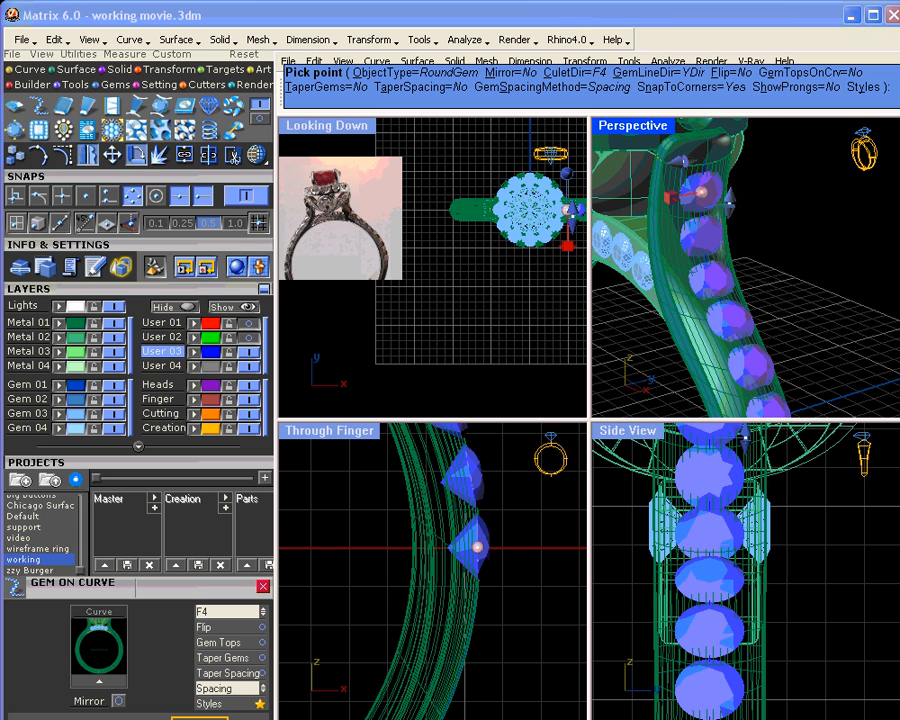
# Sink the gems slightly deeper into the shank surface and finalize the row
pyautogui.scroll(5, 720, 260)
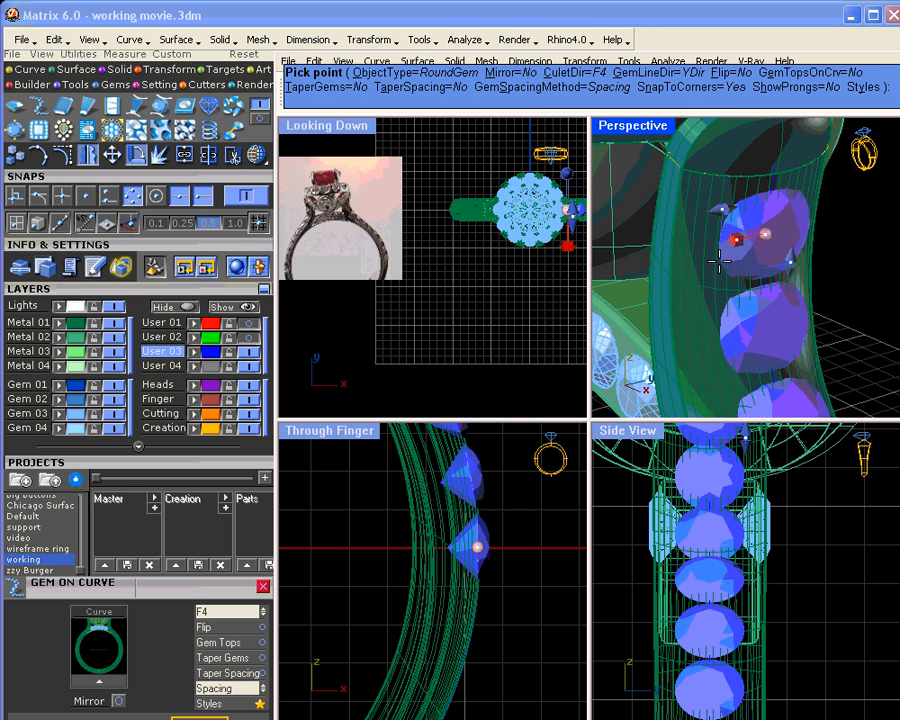
pyautogui.moveTo(737, 238); pyautogui.dragTo(730, 236)
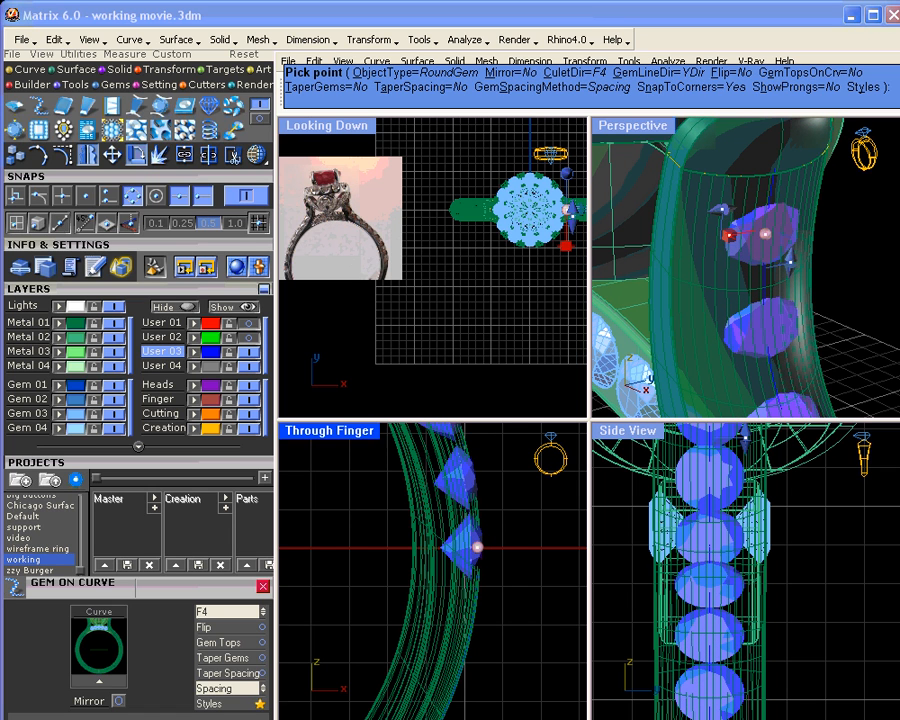
pyautogui.scroll(6, 478, 557)
pyautogui.moveTo(478, 540); pyautogui.dragTo(511, 679, button='right')
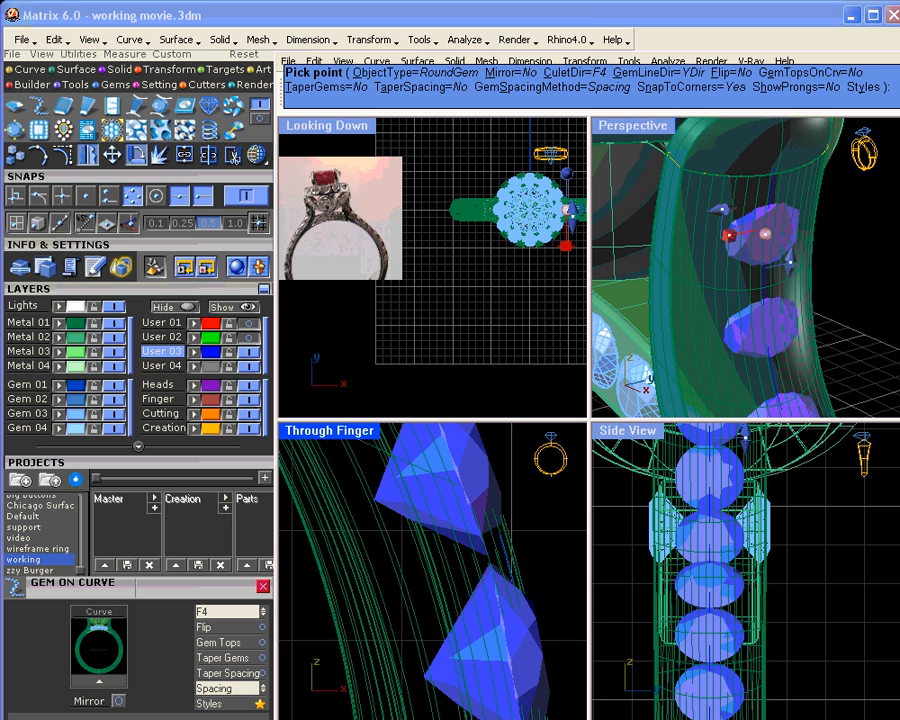
pyautogui.moveTo(441, 500); pyautogui.dragTo(490, 638, button='right')
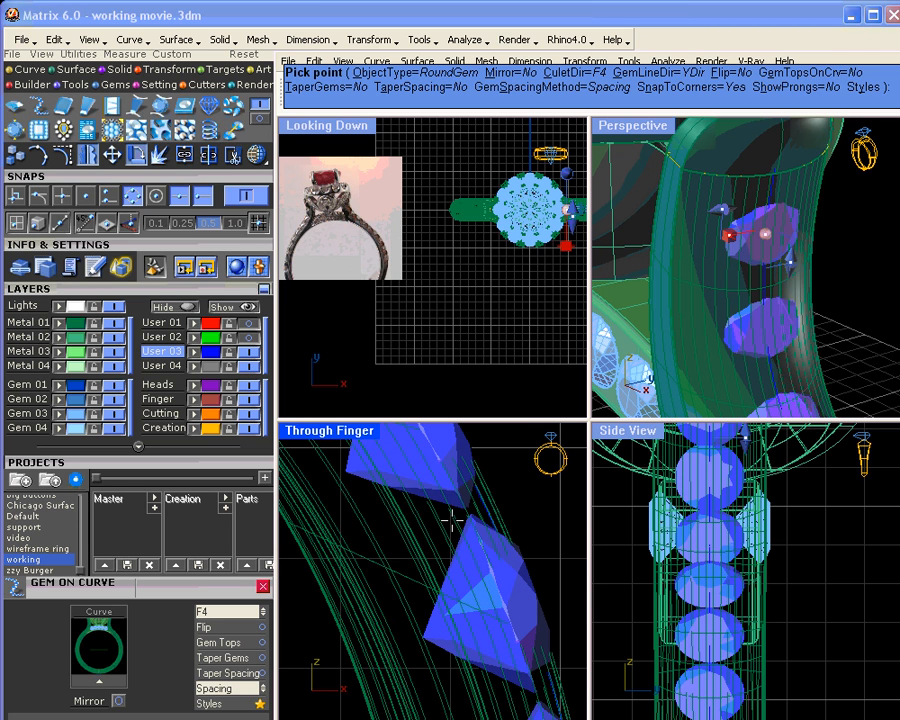
pyautogui.scroll(-8, 466, 589)
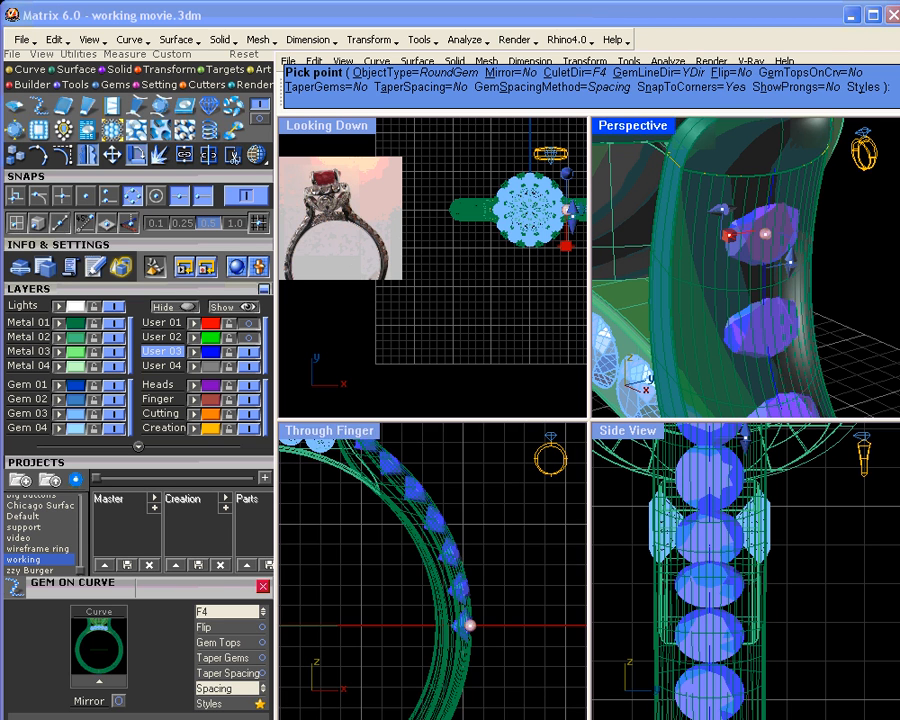
pyautogui.scroll(-10, 719, 328)
pyautogui.keyDown('shift'); pyautogui.moveTo(719, 328); pyautogui.dragTo(711, 237, button='right'); pyautogui.keyUp('shift')
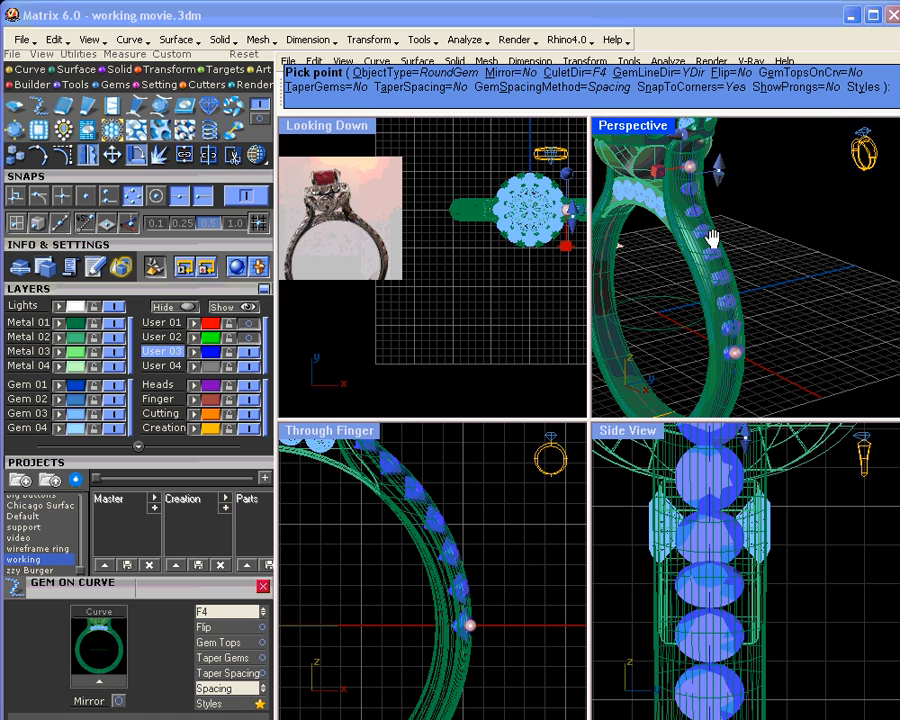
pyautogui.rightClick(757, 289)
# Apply the Micro Prong Cutter to the gem group along the shank
pyautogui.moveTo(618, 242); pyautogui.dragTo(771, 300, button='right')
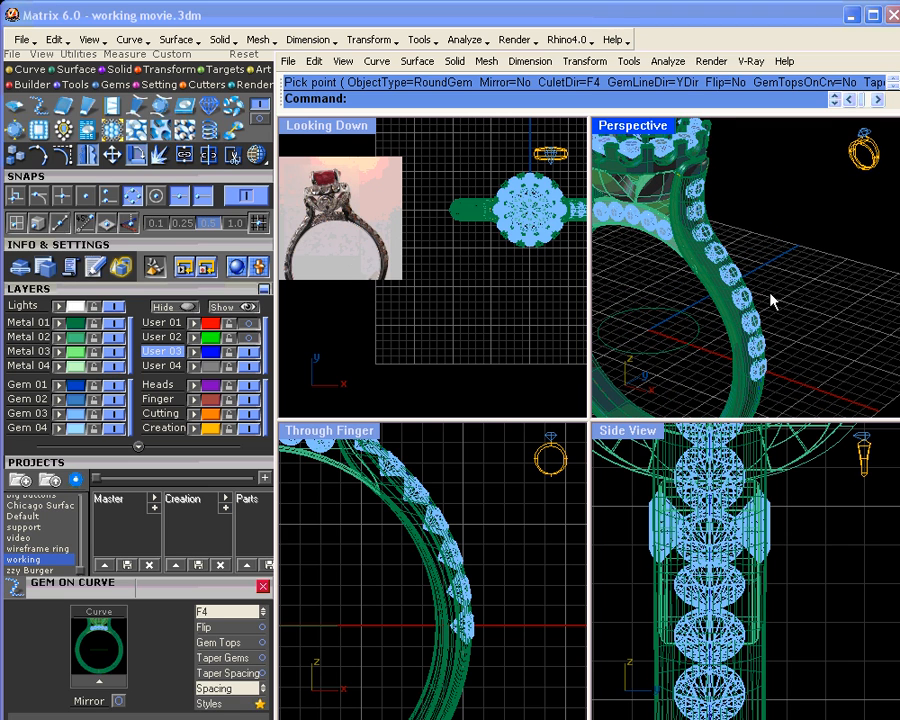
pyautogui.click(759, 292)
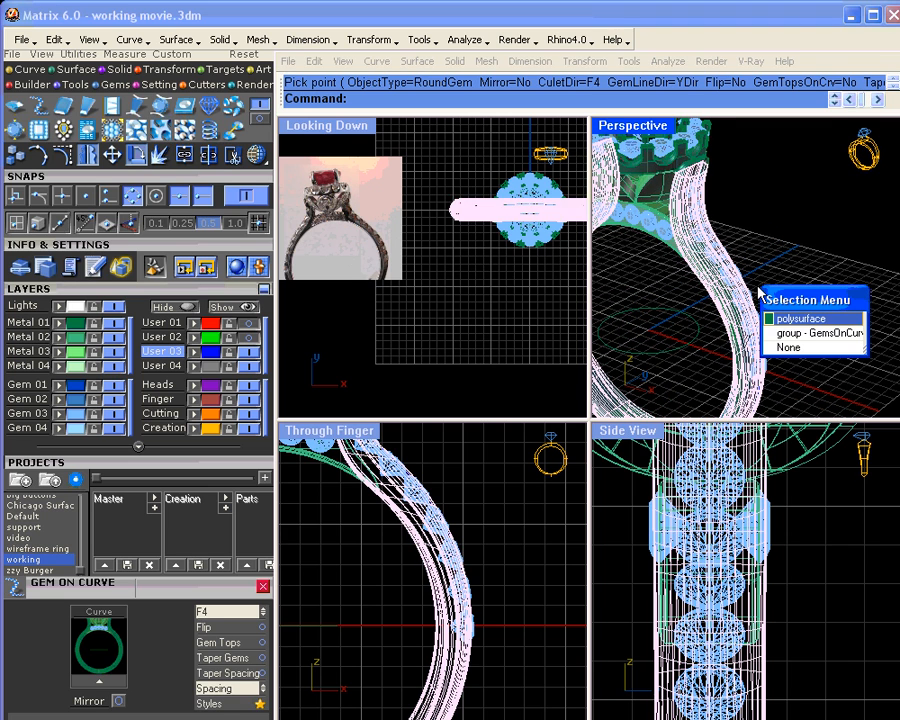
pyautogui.click(805, 333)
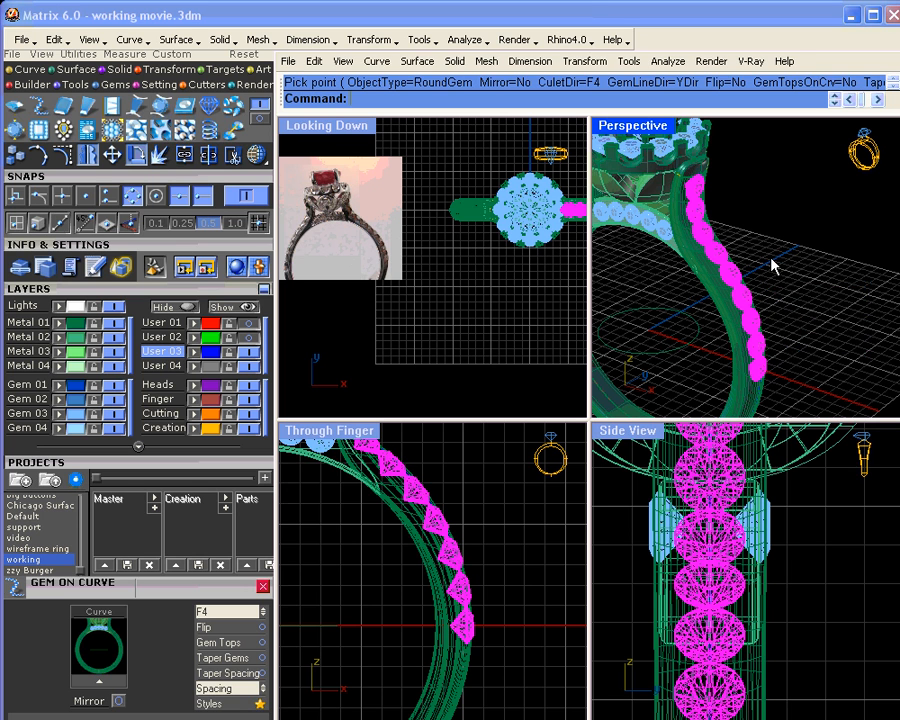
pyautogui.rightClick(771, 265)
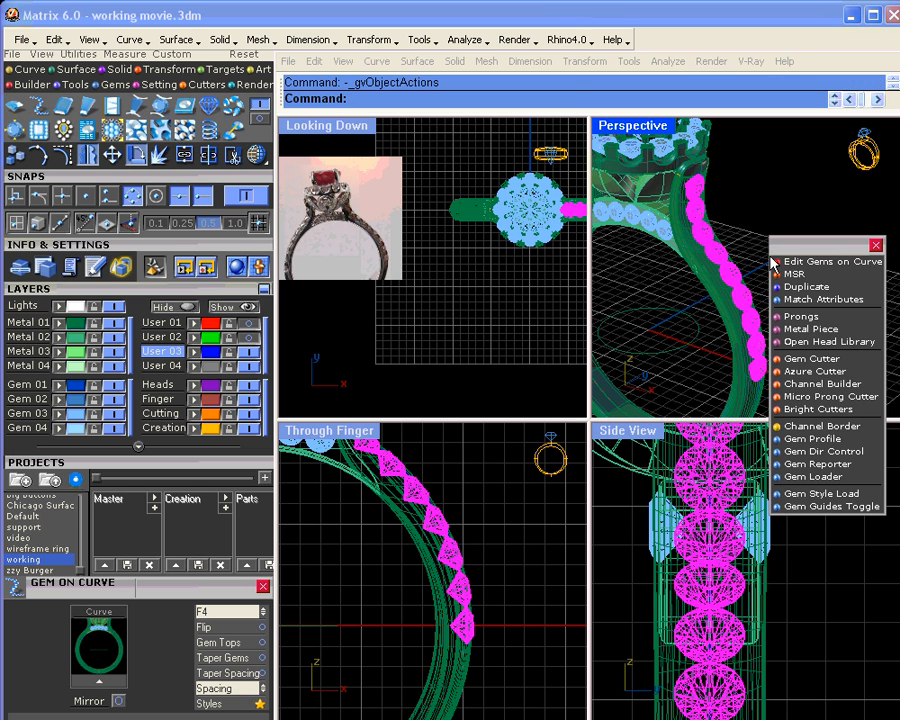
pyautogui.click(810, 396)
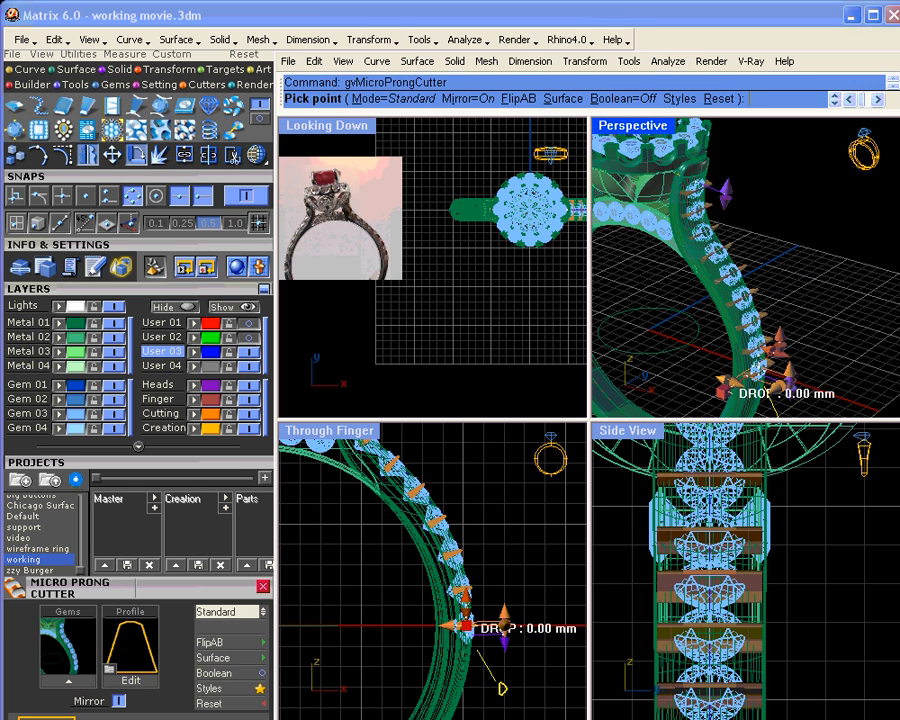
# Replace the prong cutter profile with the rounded, U-shaped profile from the Profile Browser
pyautogui.moveTo(779, 313); pyautogui.dragTo(651, 243, button='right')
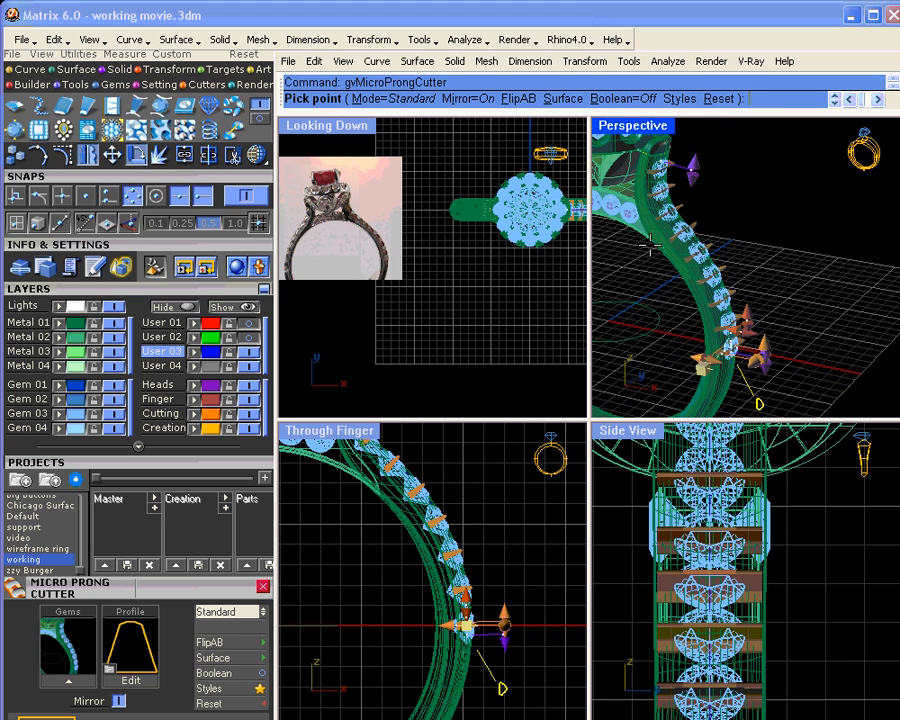
pyautogui.doubleClick(651, 127)
pyautogui.scroll(5, 540, 410)
pyautogui.moveTo(576, 387); pyautogui.dragTo(567, 397, button='right')
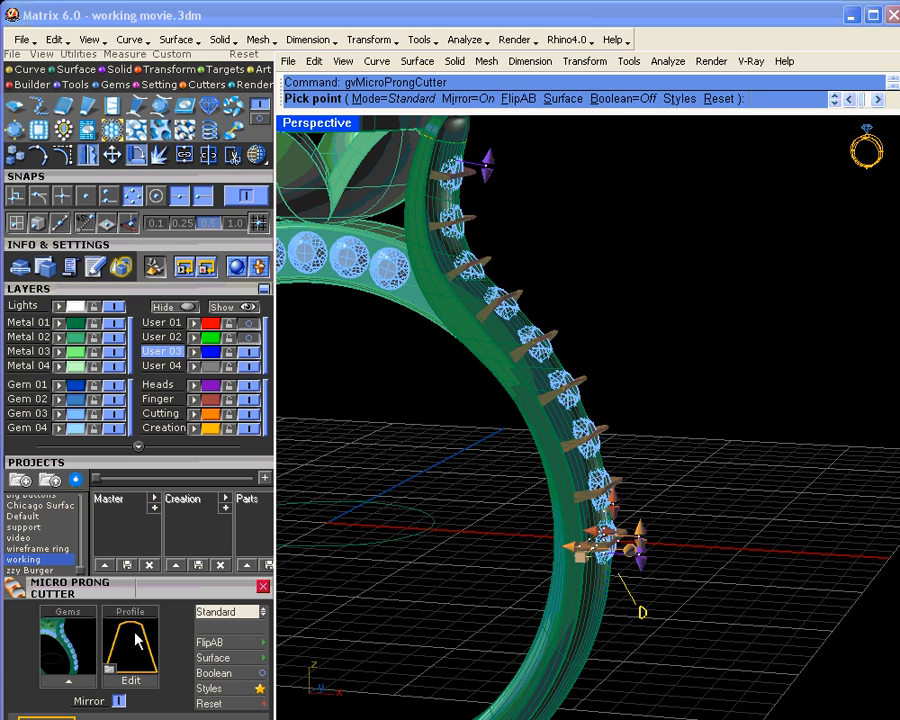
pyautogui.click(131, 650)
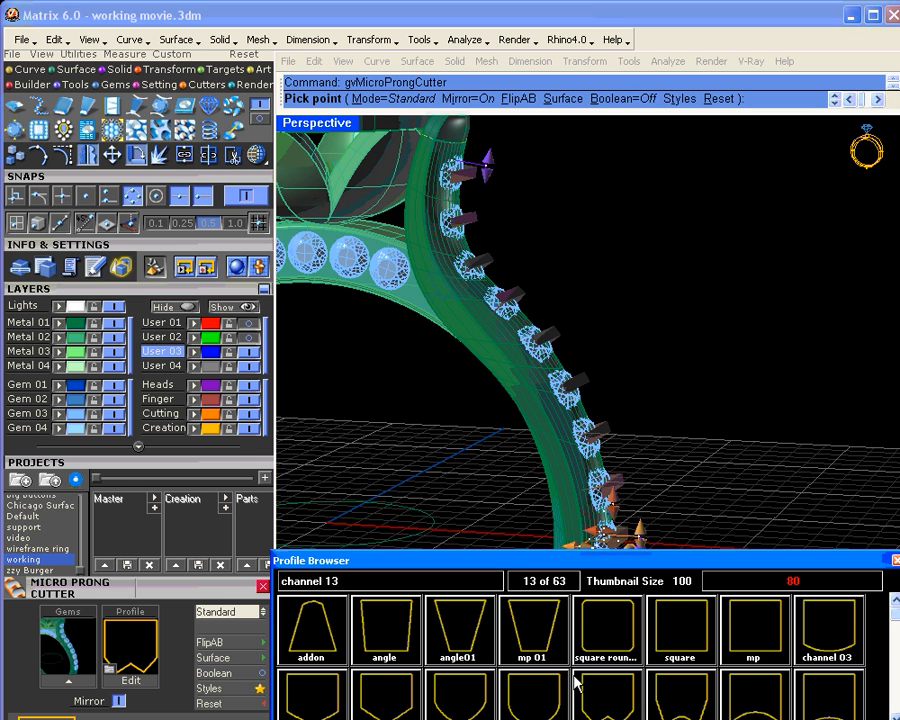
pyautogui.moveTo(450, 562); pyautogui.dragTo(478, 420)
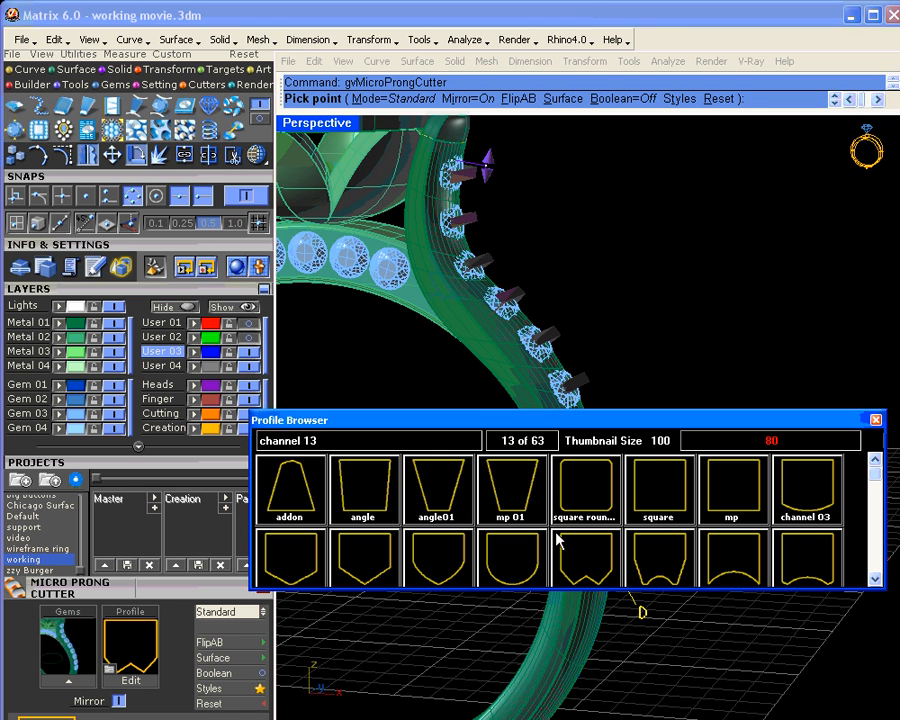
pyautogui.click(519, 576)
pyautogui.moveTo(522, 430); pyautogui.dragTo(497, 486, button='right')
pyautogui.scroll(5, 497, 486)
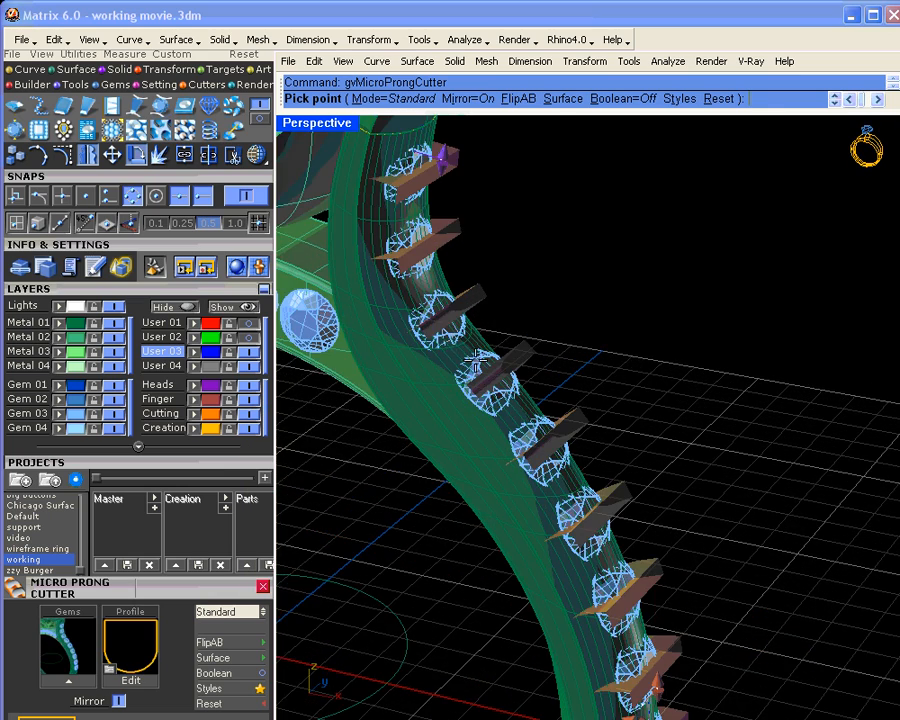
pyautogui.moveTo(475, 366); pyautogui.dragTo(600, 582, button='right')
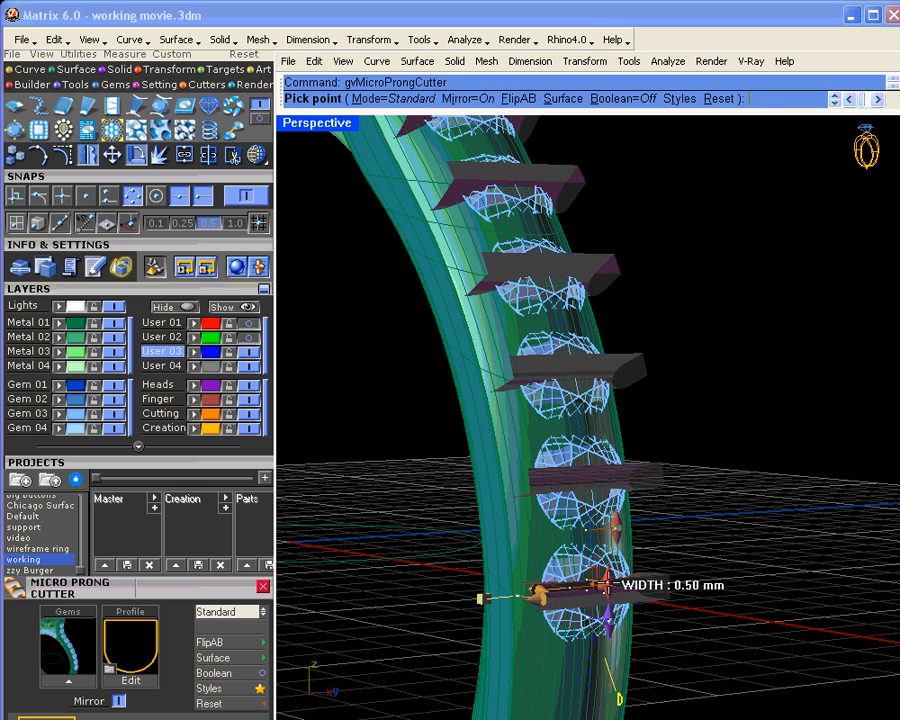
# Widen the micro prong cutters along the gem row, leaving narrow strips of metal between neighbouring cutters
pyautogui.click(606, 568)
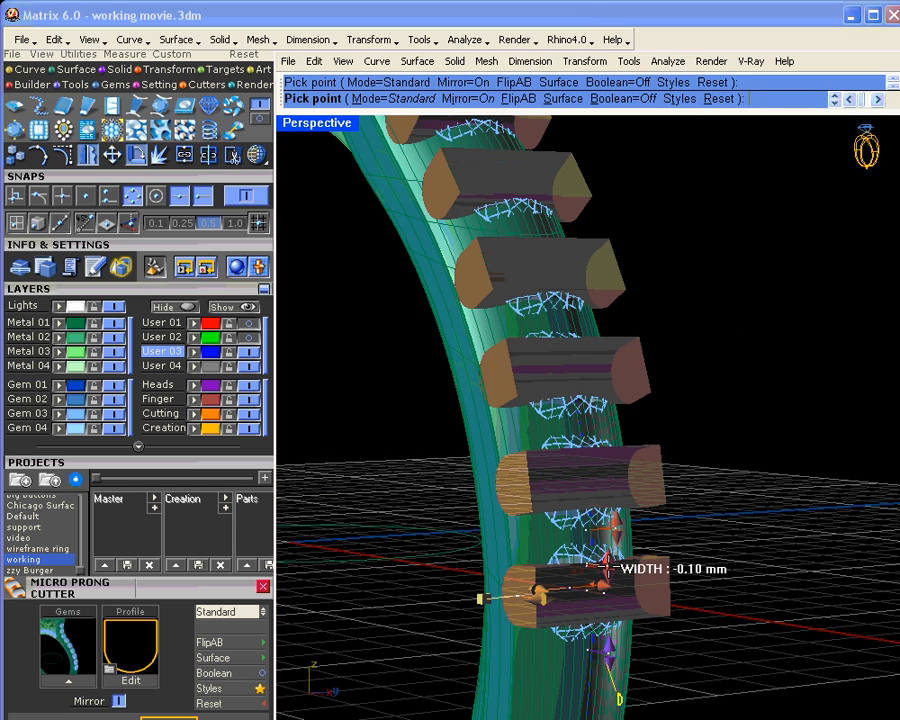
pyautogui.click(608, 553)
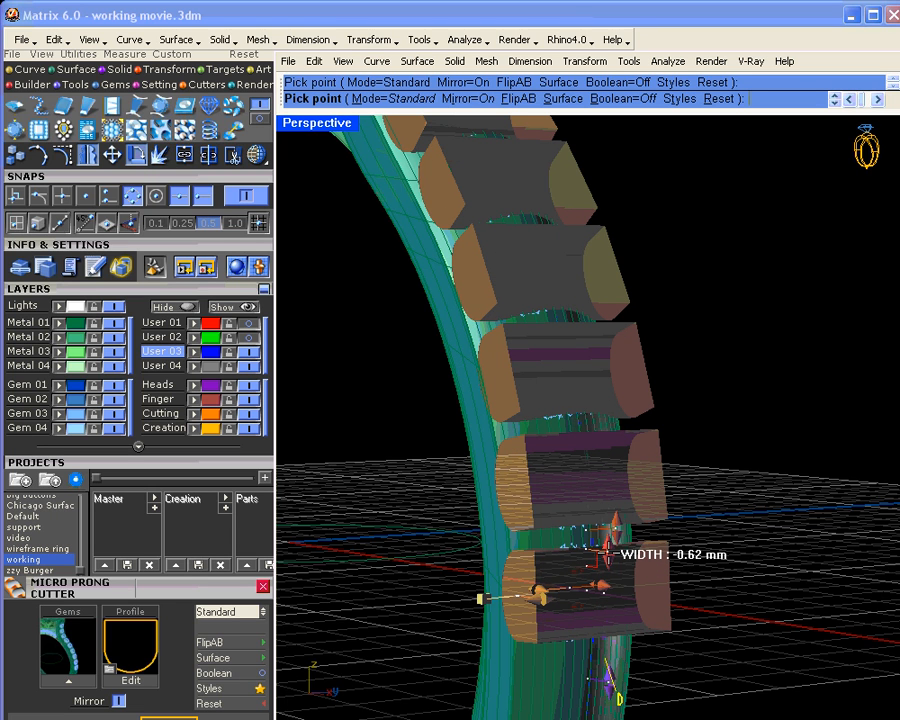
pyautogui.click(608, 559)
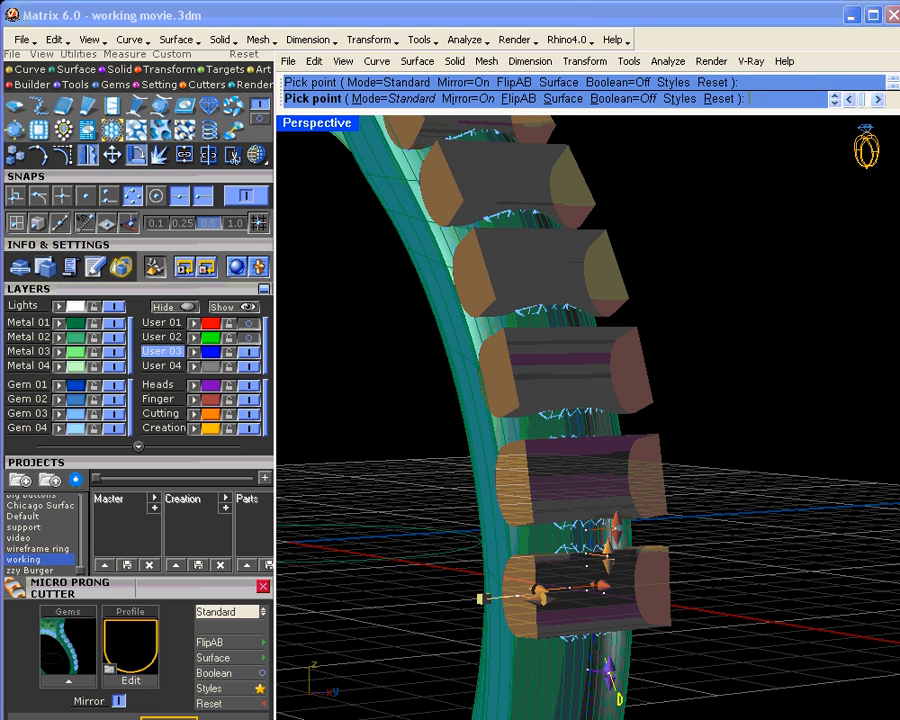
# Lengthen the prong cutters so they extend well beyond both sides of the shank
pyautogui.moveTo(600, 550); pyautogui.dragTo(648, 572, button='right')
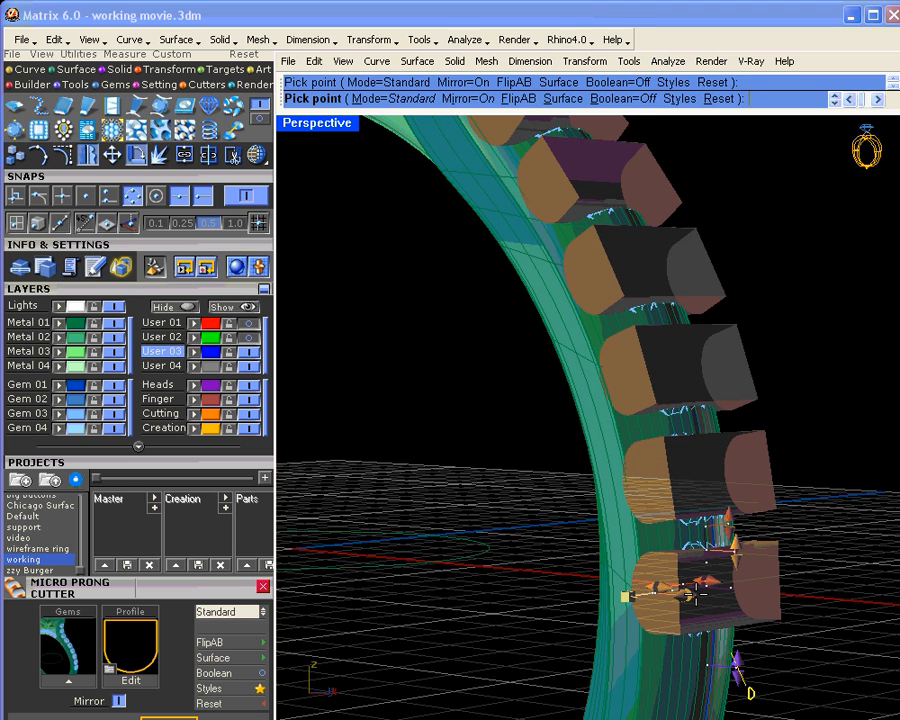
pyautogui.scroll(-8, 688, 592)
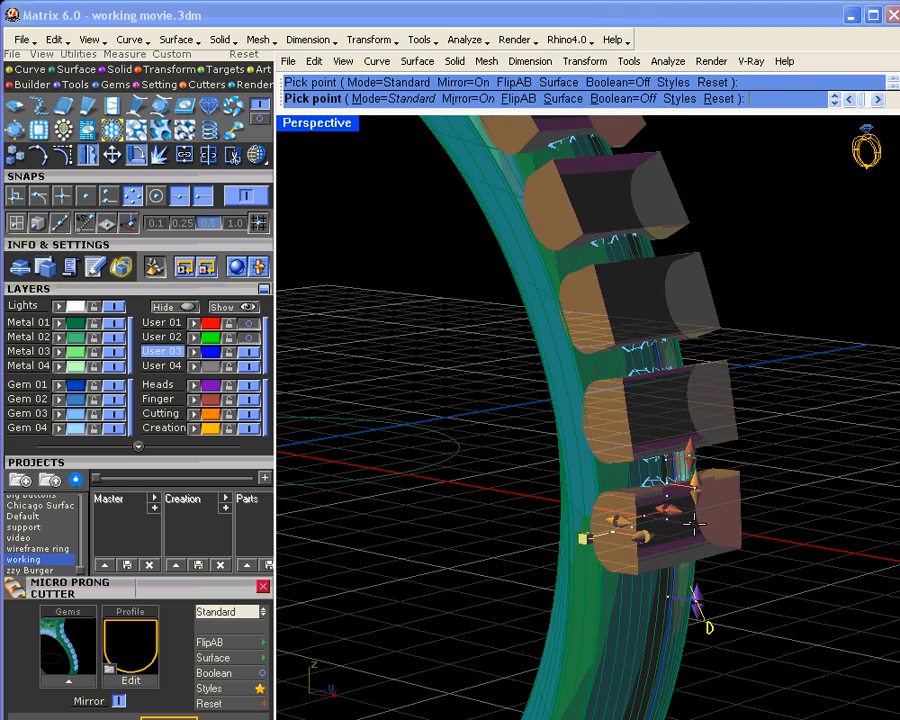
pyautogui.scroll(-3, 686, 560)
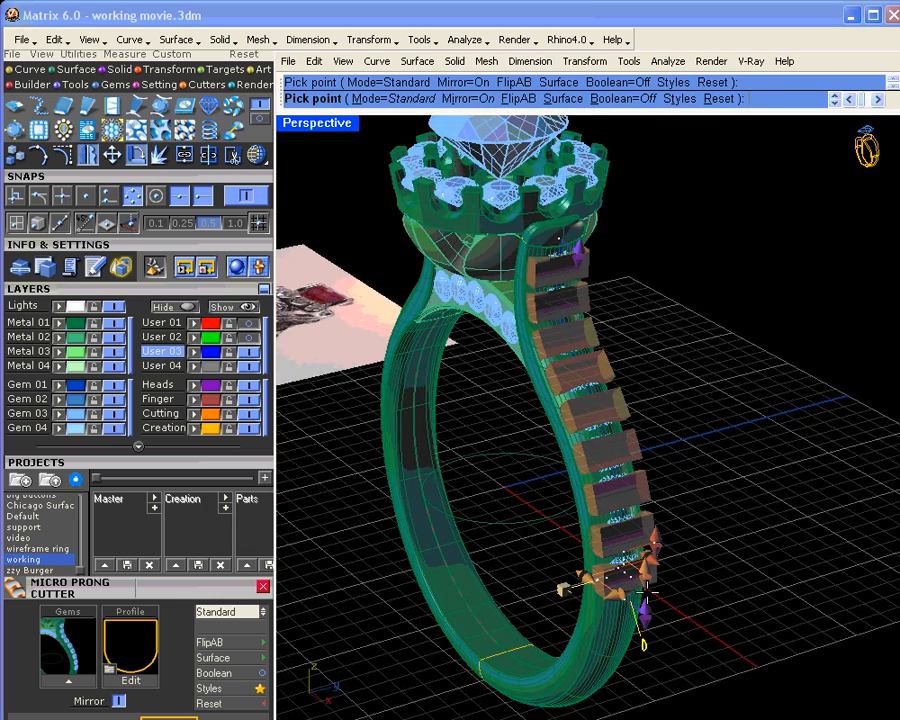
pyautogui.scroll(6, 647, 588)
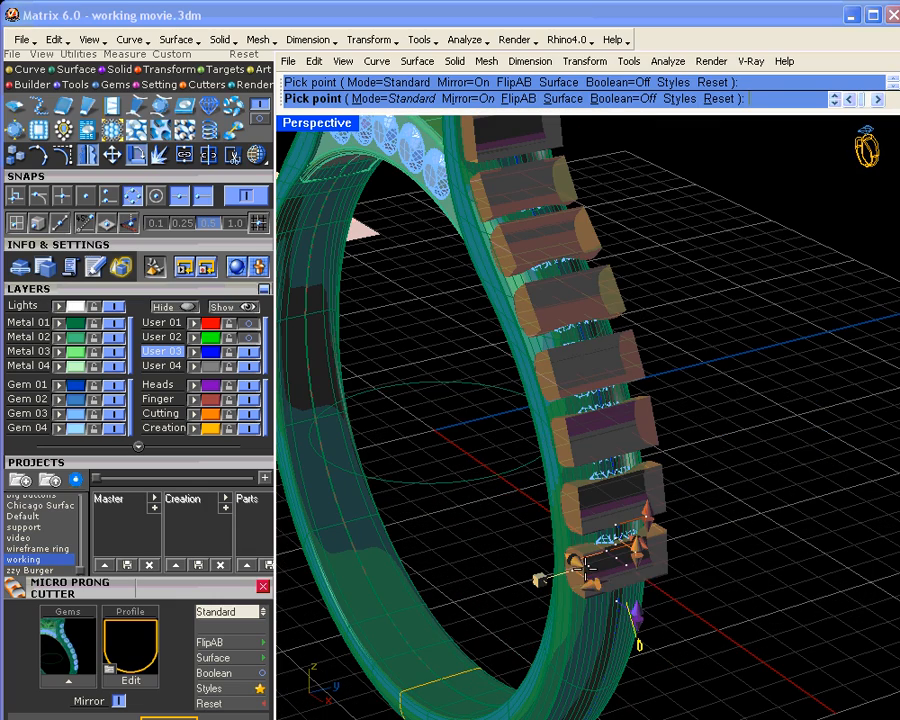
pyautogui.click(514, 584)
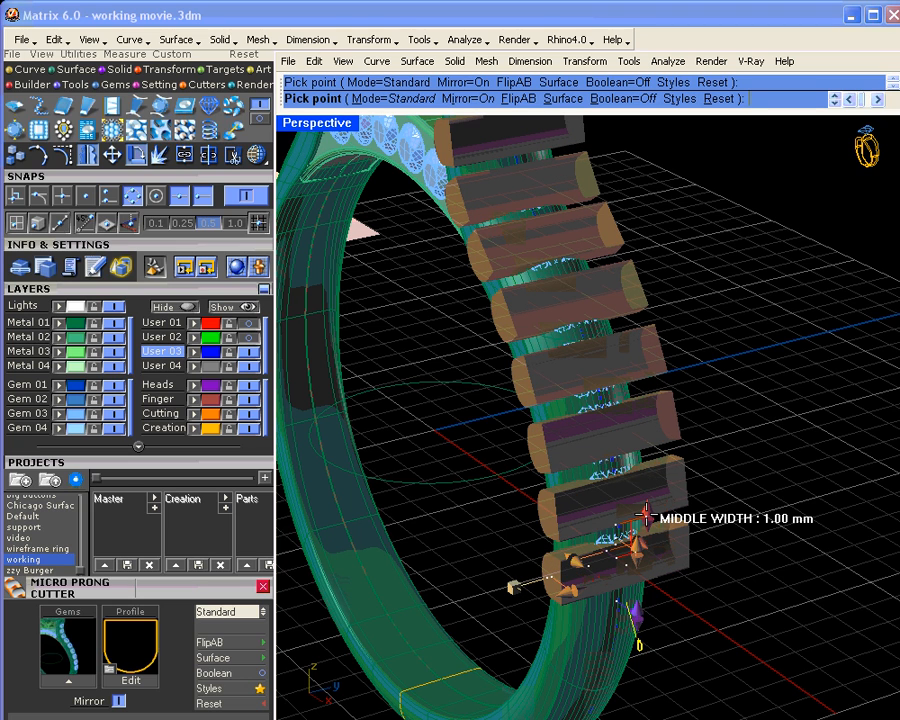
# Increase the cutters' middle width and set their length to about 1.31 mm
pyautogui.moveTo(645, 515); pyautogui.dragTo(619, 488, button='right')
pyautogui.click(570, 445)
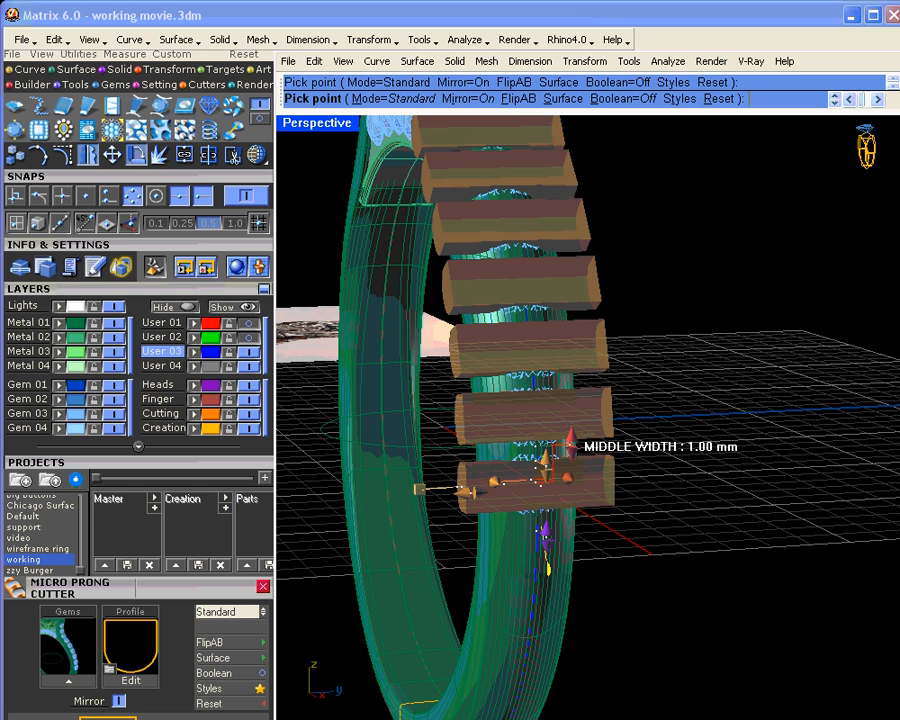
pyautogui.click(567, 440)
pyautogui.click(422, 489)
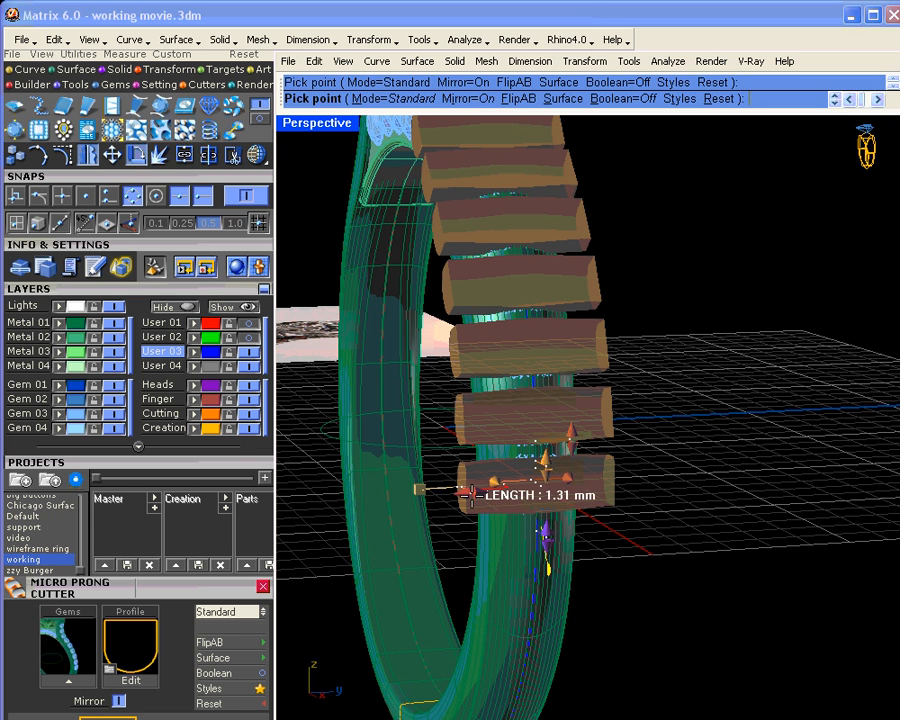
pyautogui.click(476, 495)
# Readjust the cutters' end width and set their middle width to about 1.25 mm
pyautogui.moveTo(541, 505); pyautogui.dragTo(505, 484, button='right')
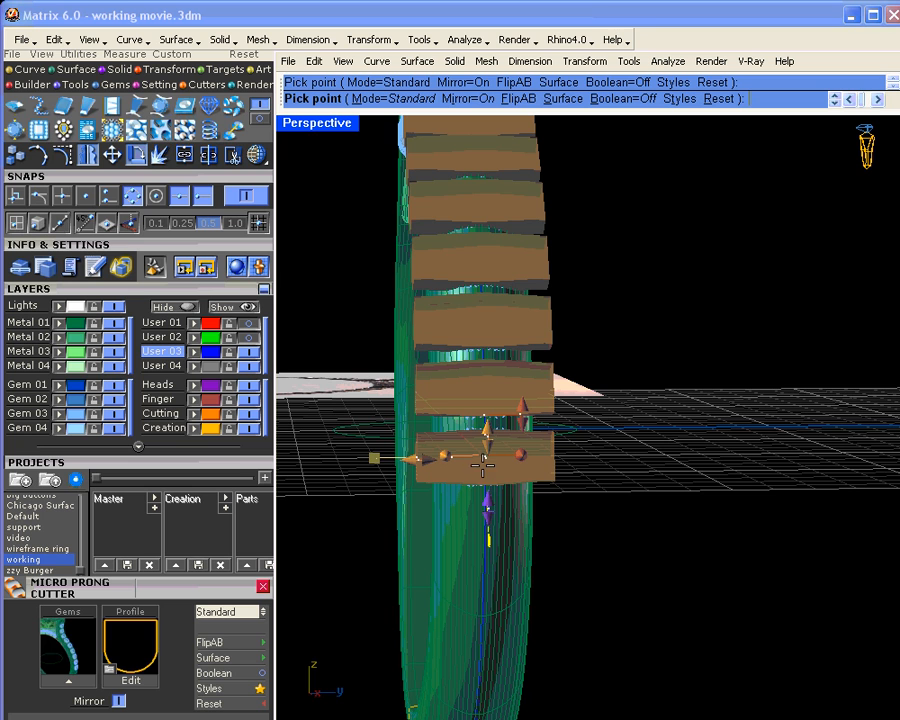
pyautogui.click(485, 456)
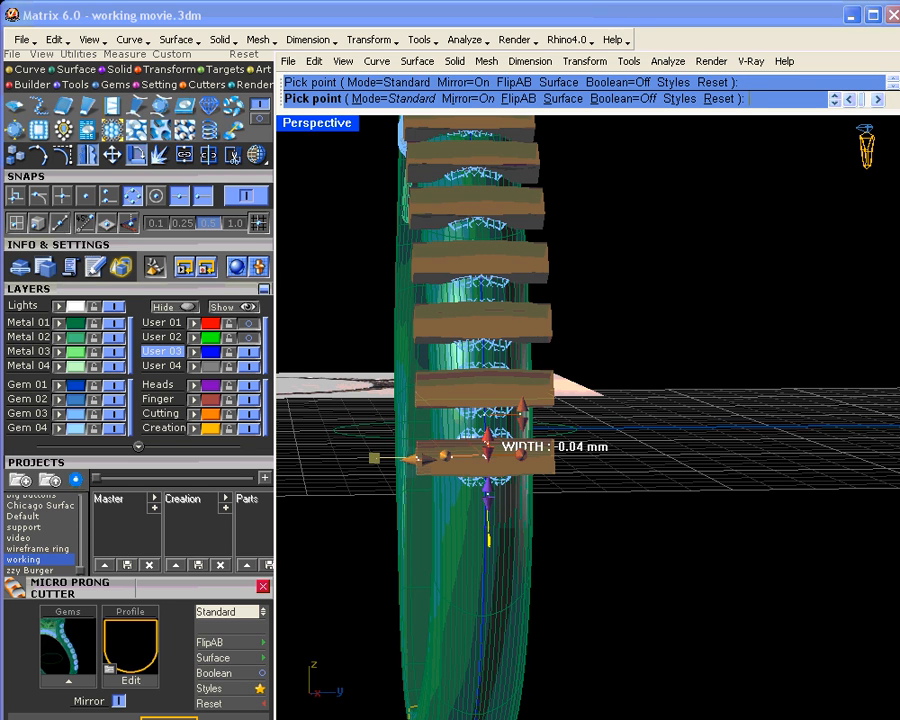
pyautogui.click(486, 440)
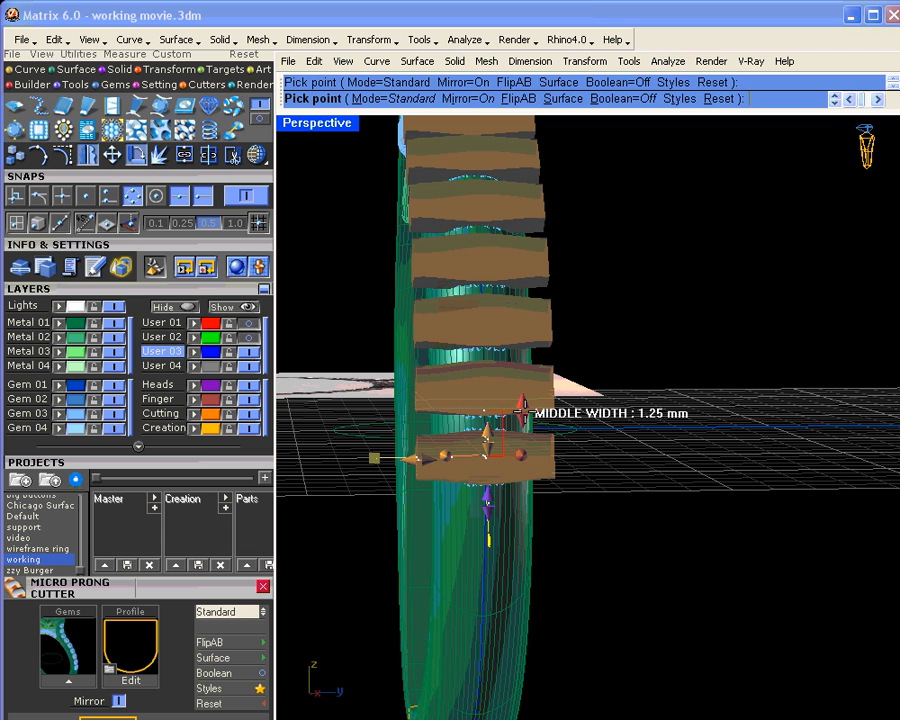
# Bend the prong cutters so their ends curve around the sides of the shank
pyautogui.moveTo(523, 455); pyautogui.dragTo(353, 440, button='right')
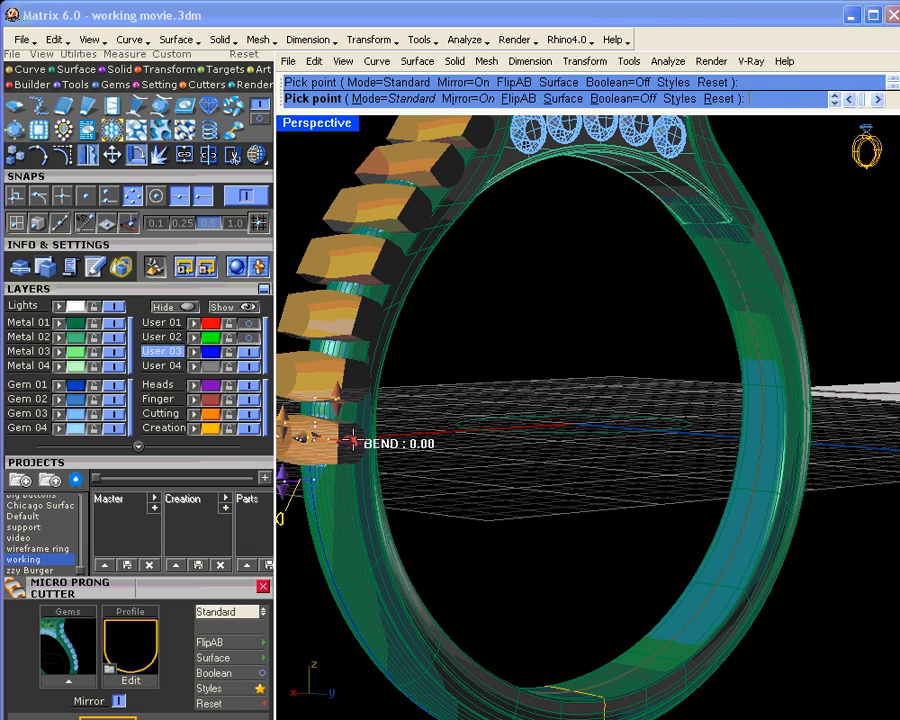
pyautogui.moveTo(352, 440); pyautogui.dragTo(345, 441)
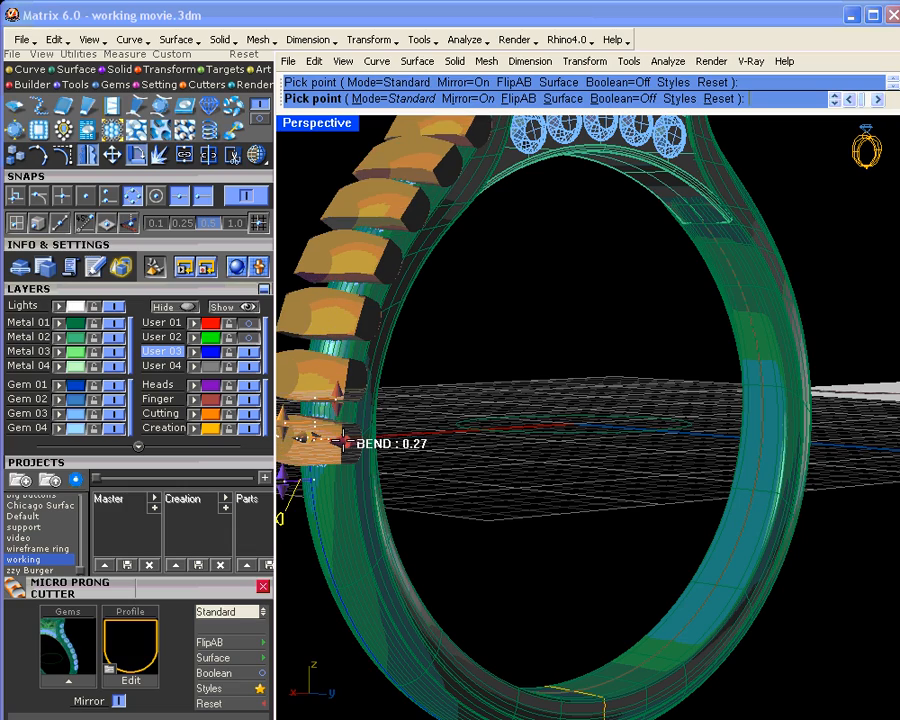
pyautogui.moveTo(345, 441); pyautogui.dragTo(322, 430, button='right')
pyautogui.keyDown('shift'); pyautogui.moveTo(385, 415); pyautogui.dragTo(432, 492, button='right'); pyautogui.keyUp('shift')
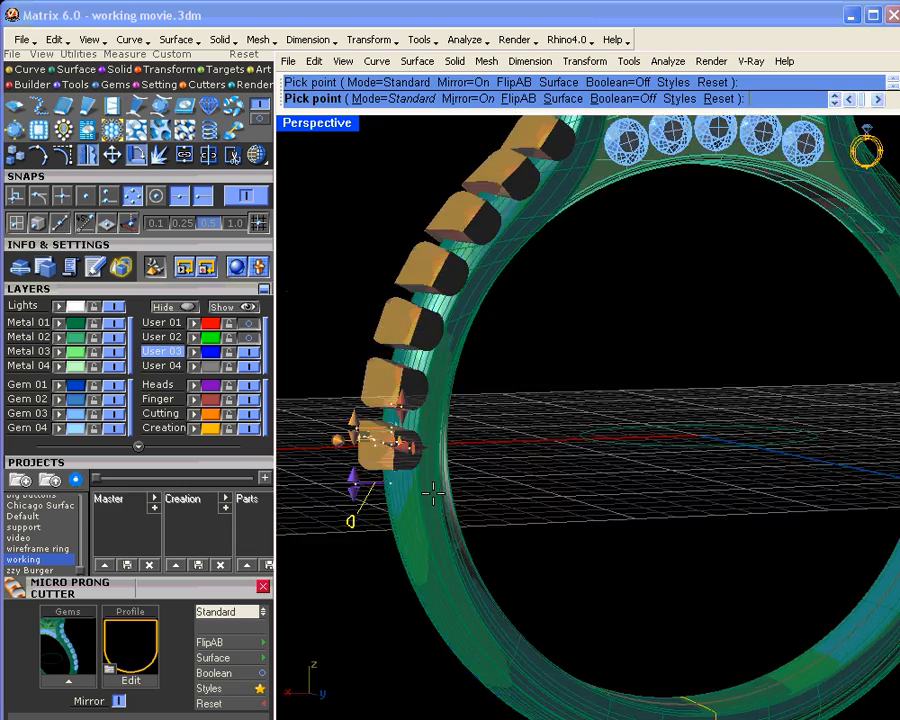
pyautogui.scroll(4, 409, 457)
pyautogui.scroll(2, 409, 457)
pyautogui.moveTo(405, 441); pyautogui.dragTo(386, 441)
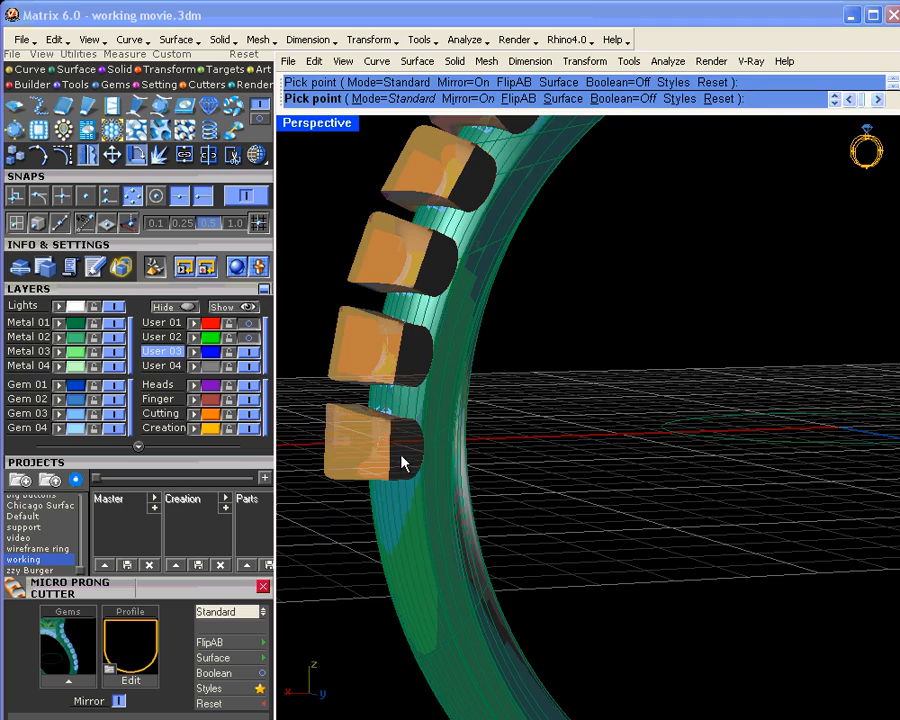
# Compare the shape of the cutter row with the prong cuts on the shank in the reference photo
pyautogui.moveTo(378, 498); pyautogui.dragTo(471, 543, button='right')
pyautogui.scroll(-5, 505, 381)
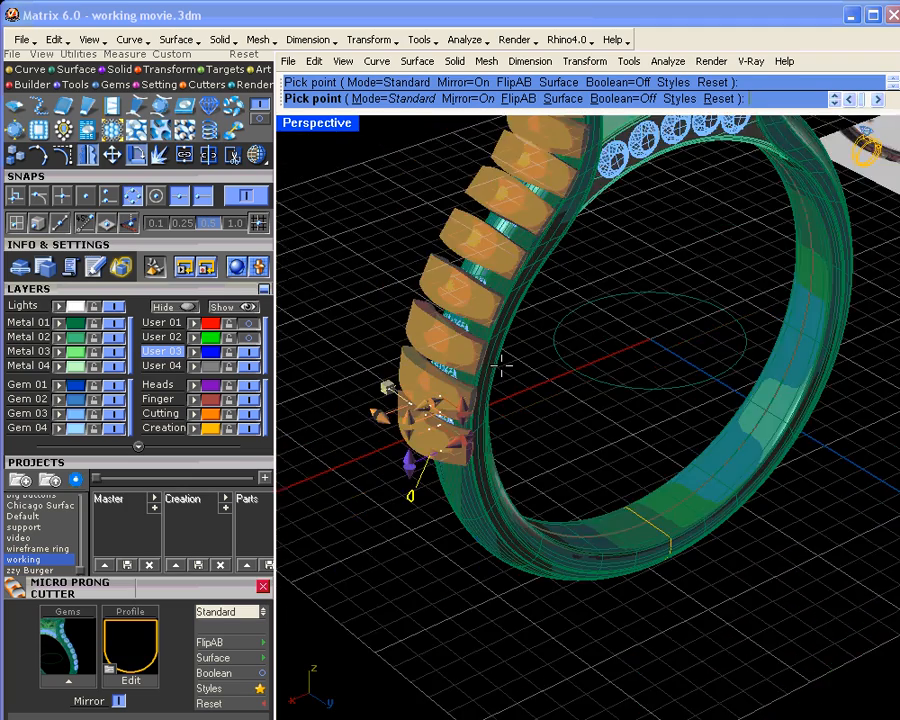
pyautogui.moveTo(503, 381); pyautogui.dragTo(520, 345, button='right')
pyautogui.scroll(-1, 419, 313)
pyautogui.scroll(-3, 419, 313)
pyautogui.keyDown('shift'); pyautogui.moveTo(317, 436); pyautogui.dragTo(556, 322, button='right'); pyautogui.keyUp('shift')
pyautogui.scroll(4, 552, 323)
pyautogui.scroll(5, 552, 323)
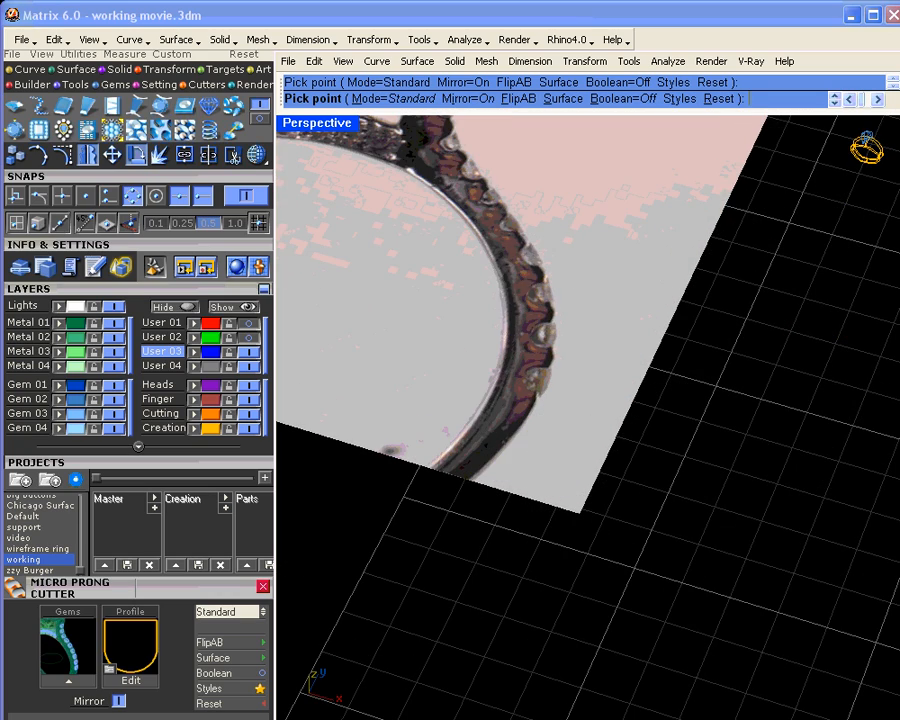
pyautogui.scroll(-8, 569, 338)
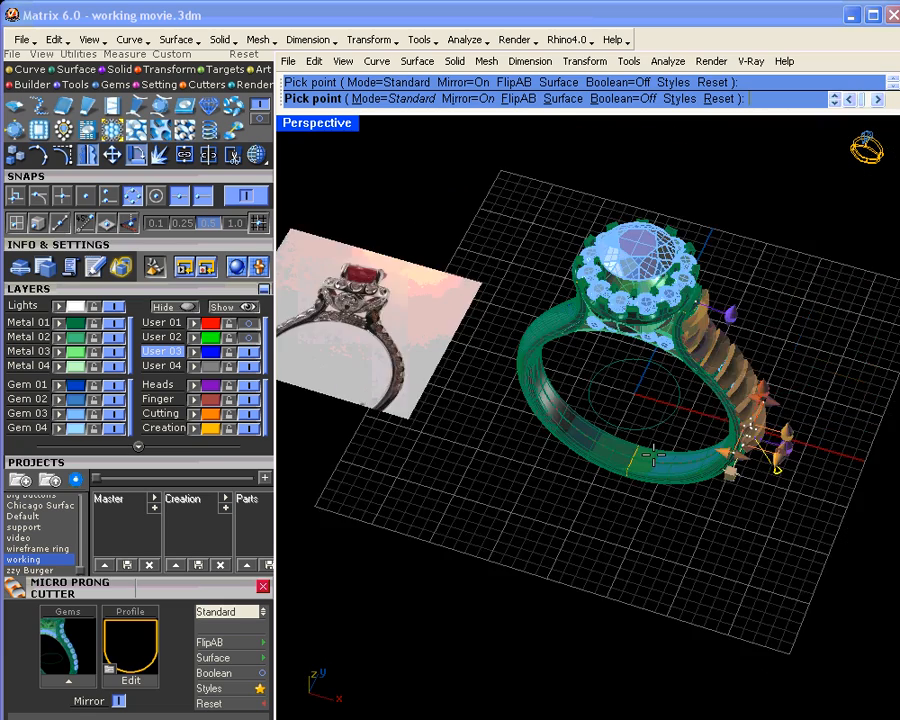
# Set the drop of the prong cutters relative to the gems to about -0.15 mm
pyautogui.moveTo(597, 447); pyautogui.dragTo(661, 386, button='right')
pyautogui.scroll(5, 712, 400)
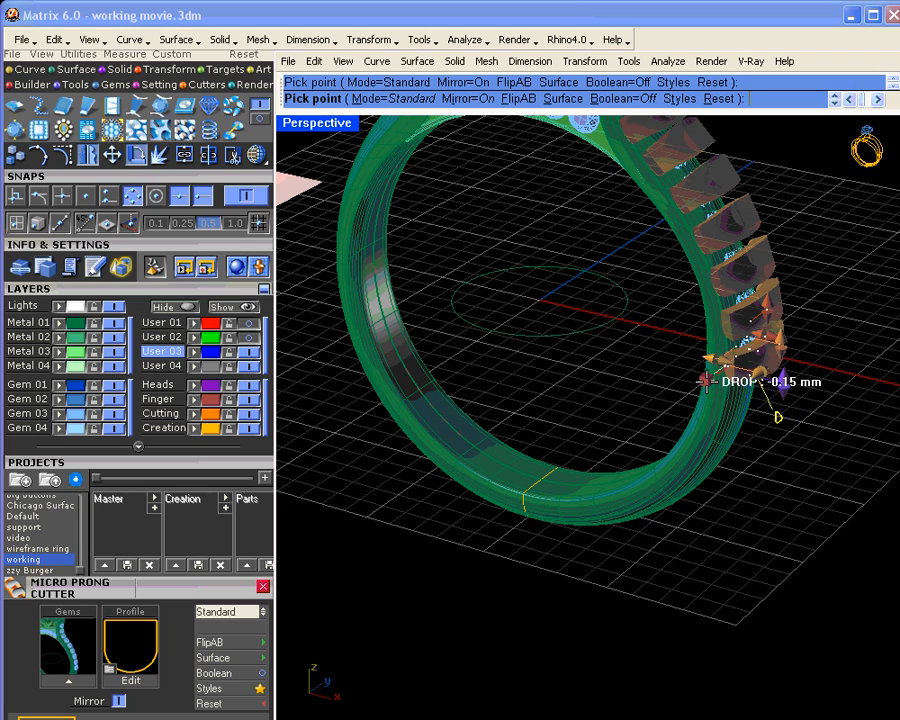
pyautogui.moveTo(706, 392); pyautogui.dragTo(743, 464, button='right')
pyautogui.scroll(6, 763, 442)
pyautogui.scroll(-8, 743, 464)
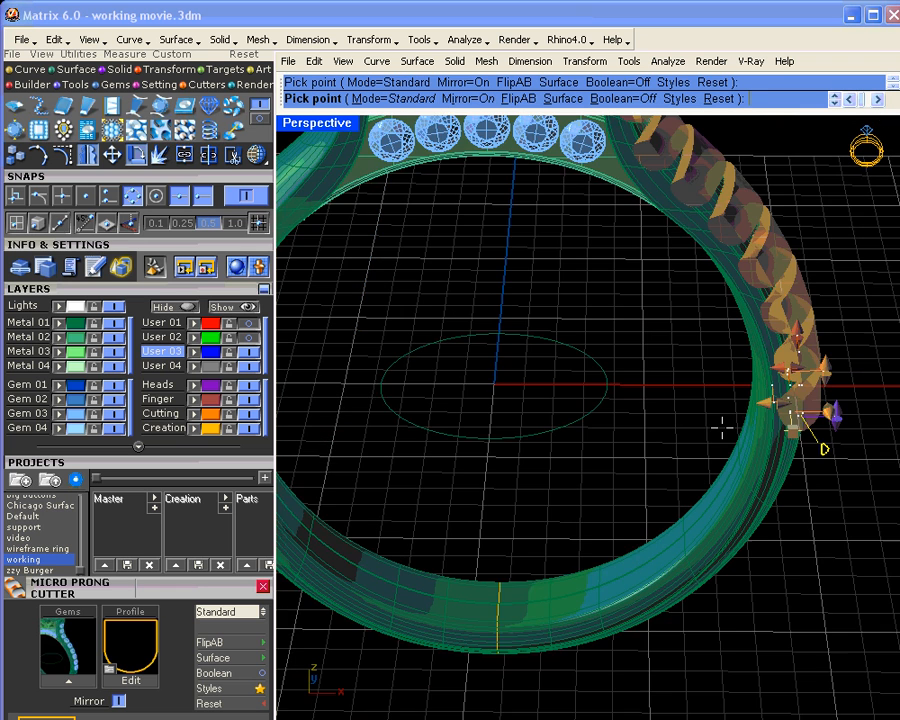
# Turn on the Boolean option and choose the ring shank as the surface to cut out
pyautogui.click(623, 99)
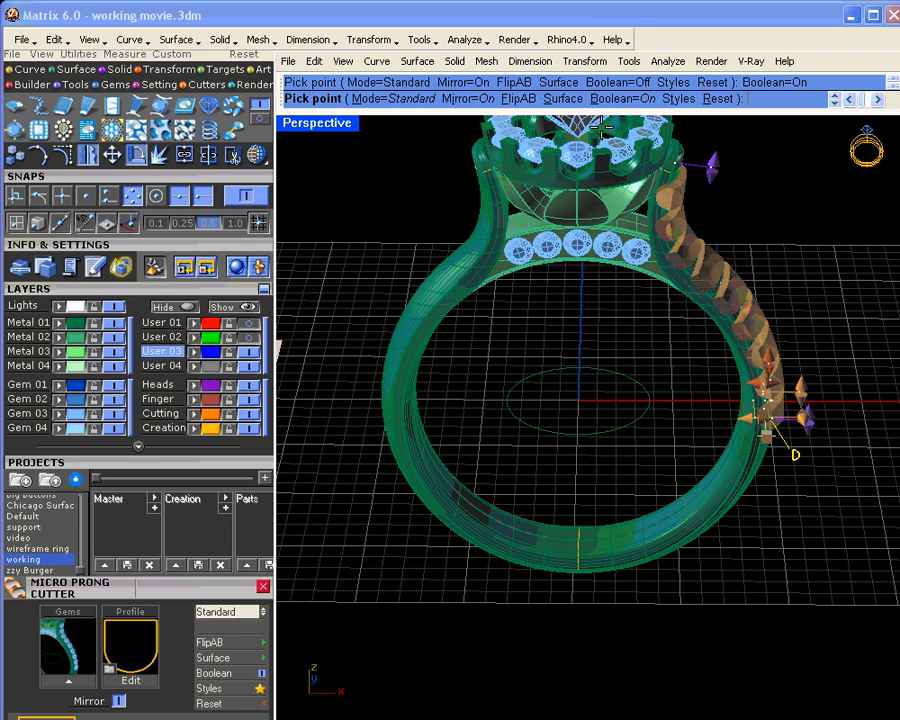
pyautogui.click(564, 99)
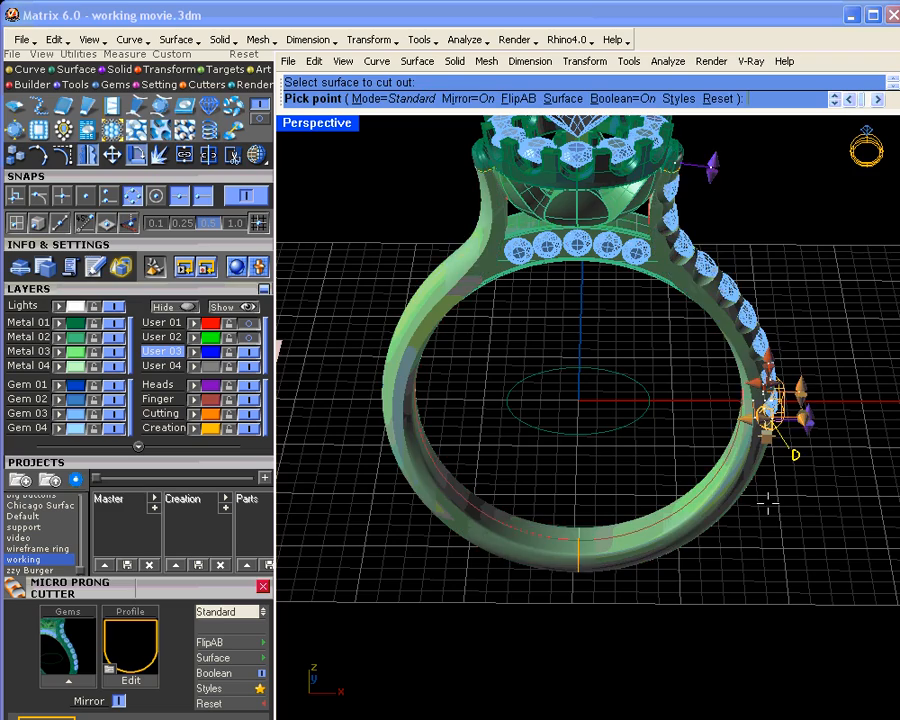
# Check the cuts around the gems and slightly narrow the cutters to leave more metal between stones
pyautogui.moveTo(775, 530); pyautogui.dragTo(623, 512, button='right')
pyautogui.scroll(4, 573, 403)
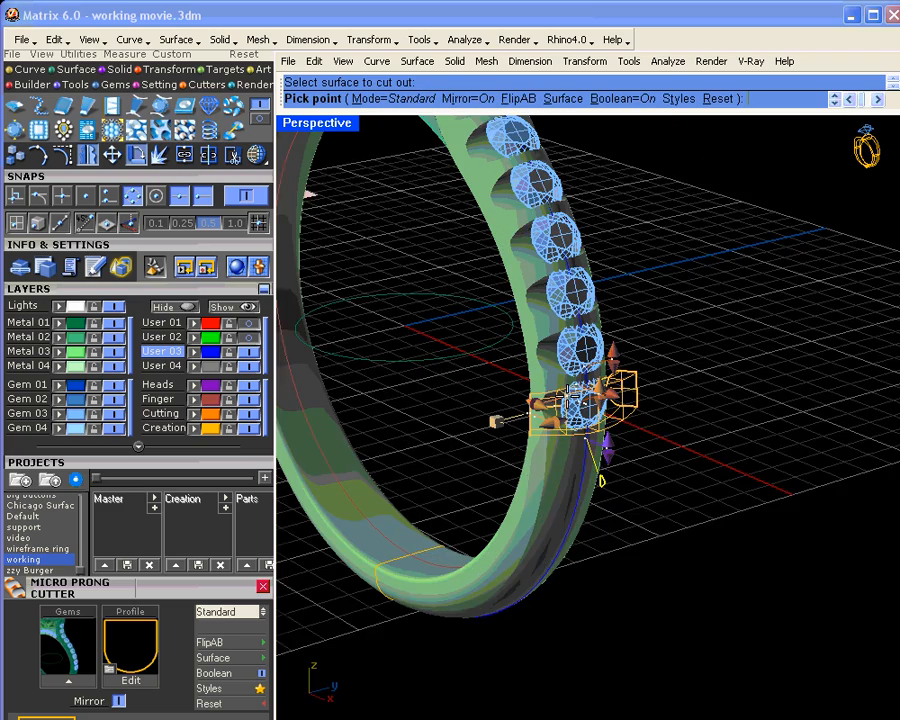
pyautogui.moveTo(568, 425); pyautogui.dragTo(677, 436, button='right')
pyautogui.scroll(4, 642, 424)
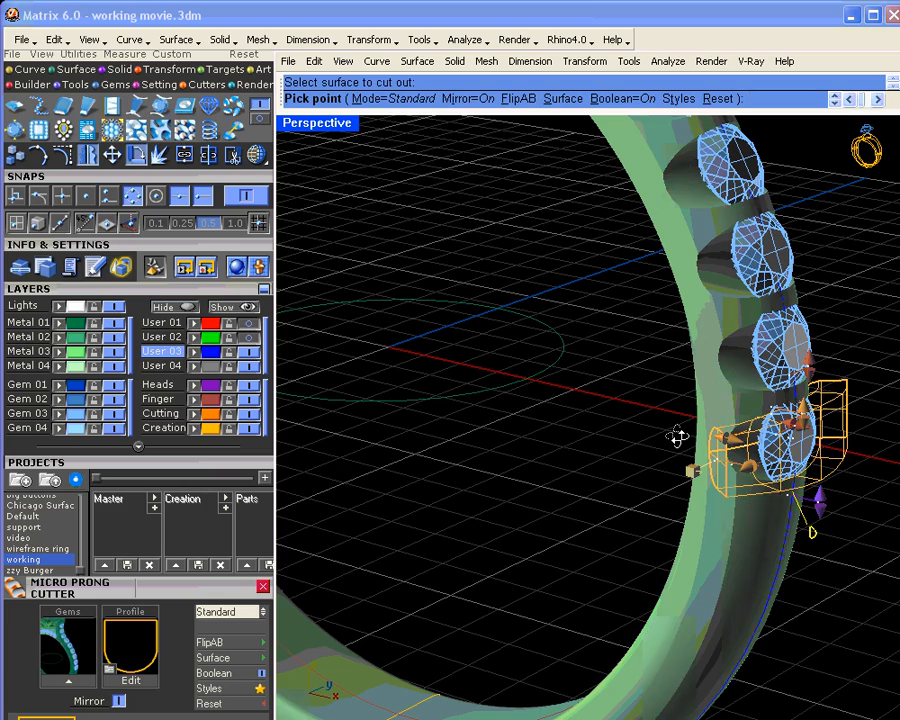
pyautogui.scroll(-6, 678, 437)
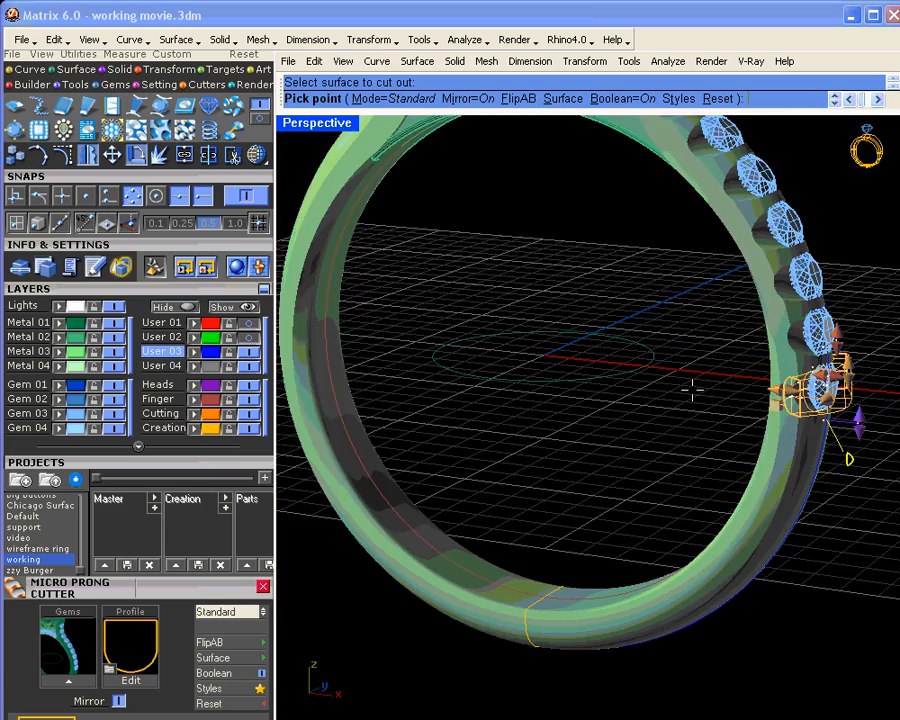
pyautogui.keyDown('shift'); pyautogui.moveTo(691, 385); pyautogui.dragTo(518, 438, button='right'); pyautogui.keyUp('shift')
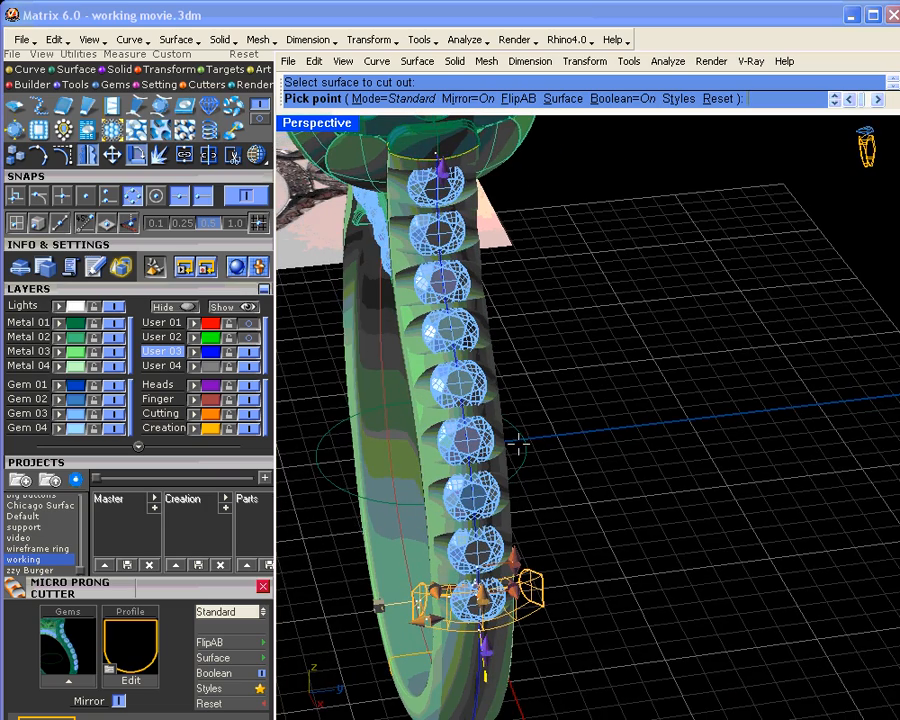
pyautogui.scroll(6, 514, 540)
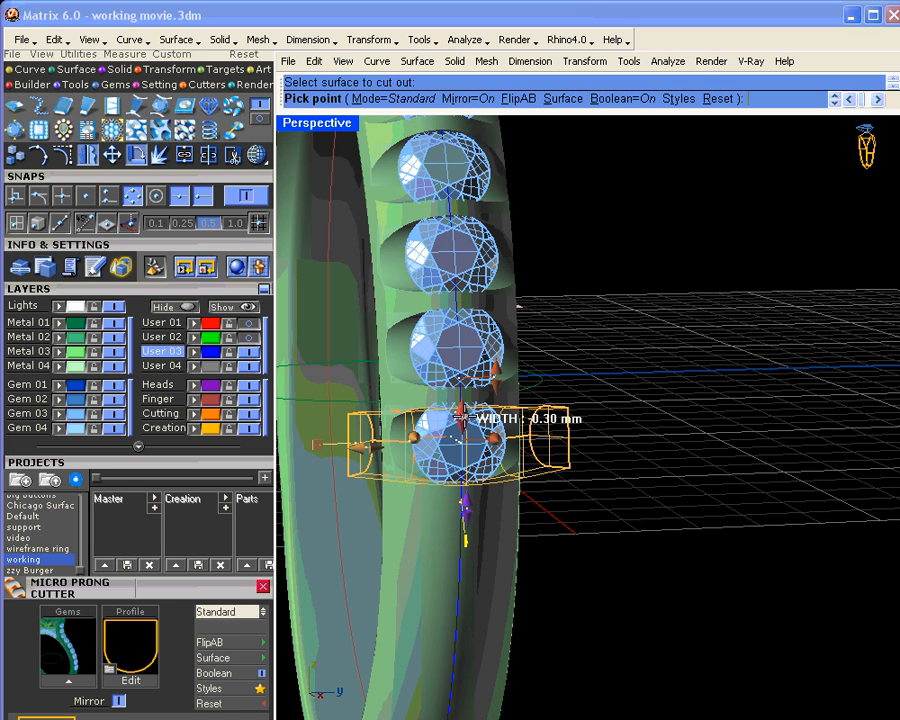
pyautogui.click(465, 425)
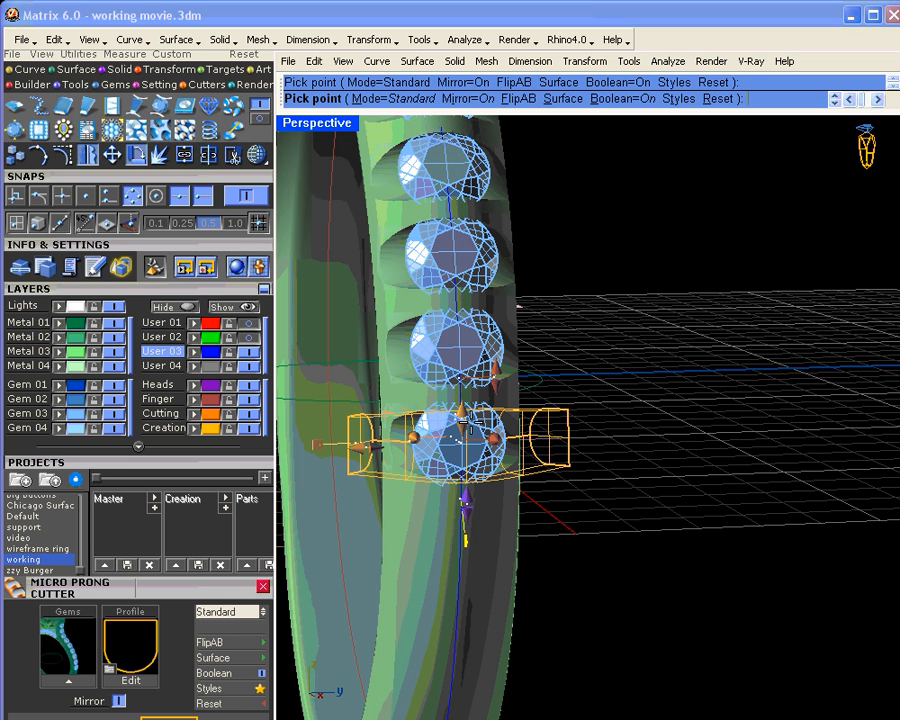
pyautogui.scroll(2, 460, 417)
pyautogui.click(458, 418)
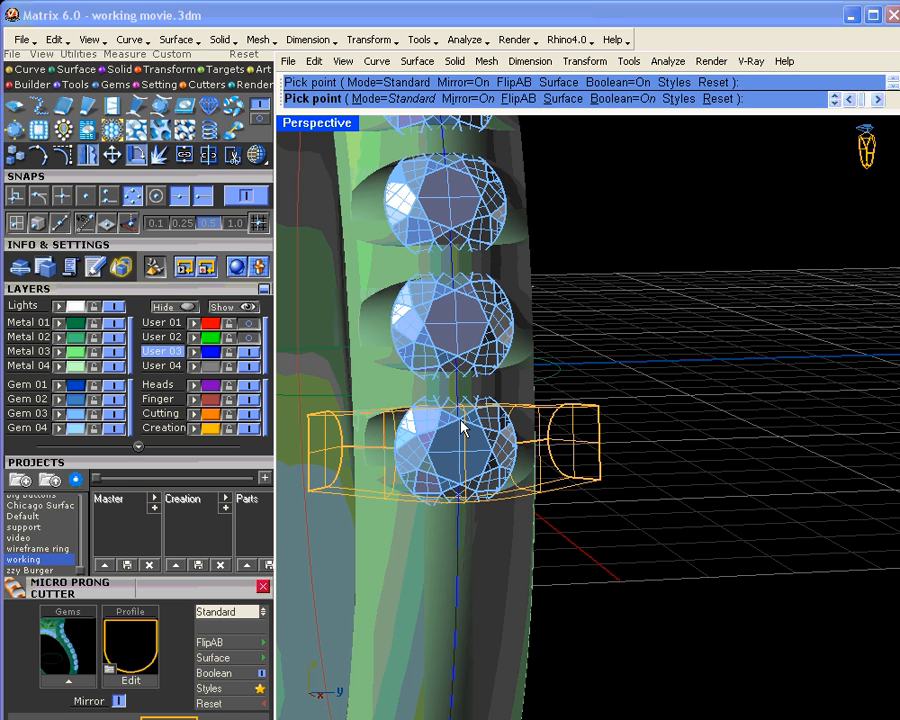
# Inspect the scalloped prong cuts along the shank and finalize the Micro Prong Cutter
pyautogui.moveTo(436, 486); pyautogui.dragTo(543, 458, button='right')
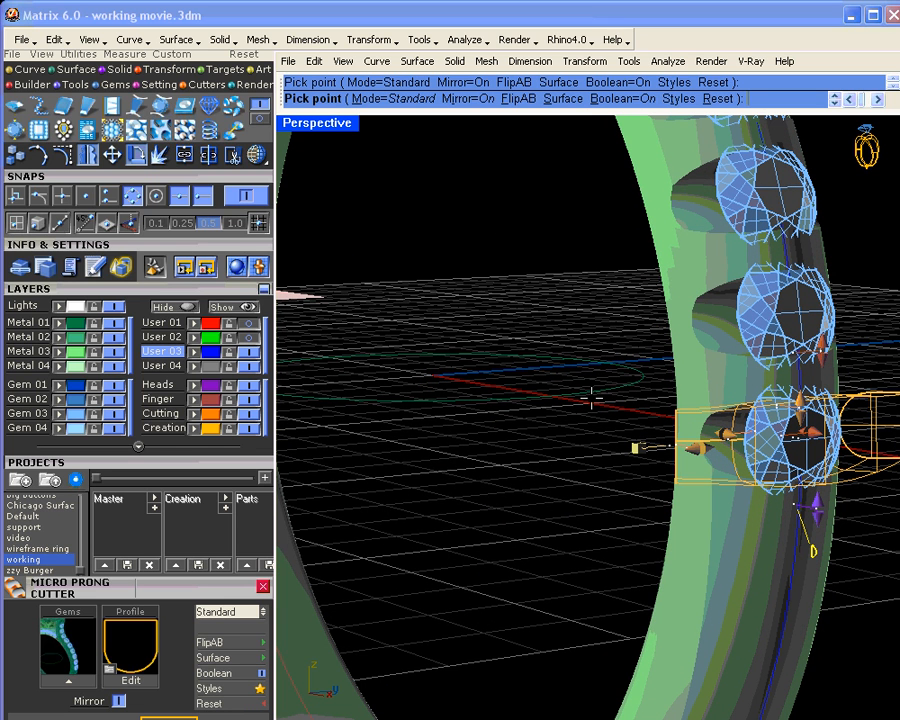
pyautogui.moveTo(647, 428); pyautogui.dragTo(627, 437, button='right')
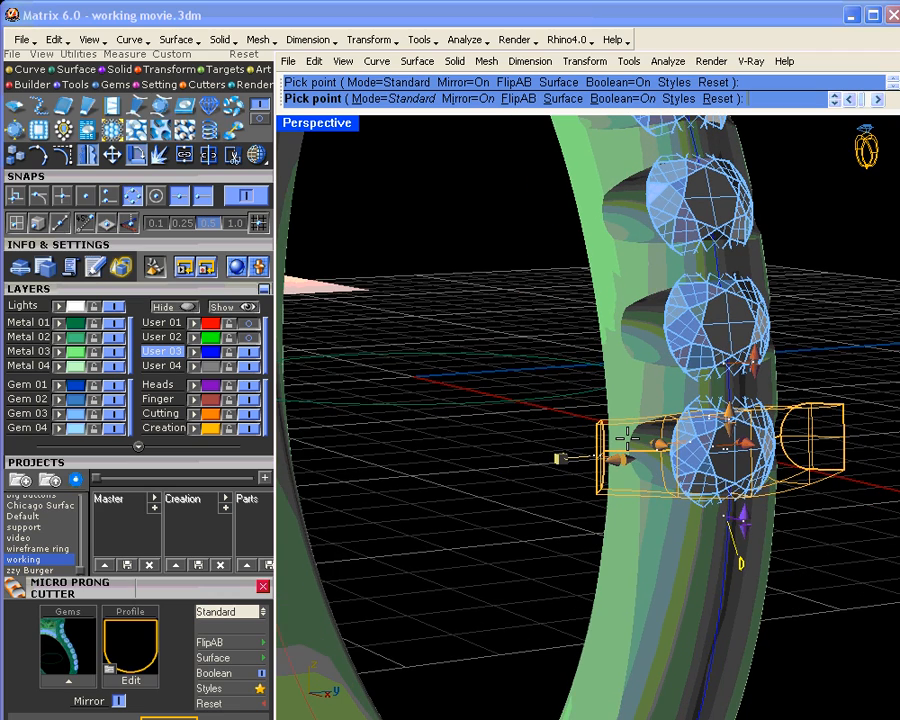
pyautogui.scroll(-5, 627, 437)
pyautogui.scroll(-5, 621, 434)
pyautogui.moveTo(621, 434); pyautogui.dragTo(577, 460, button='right')
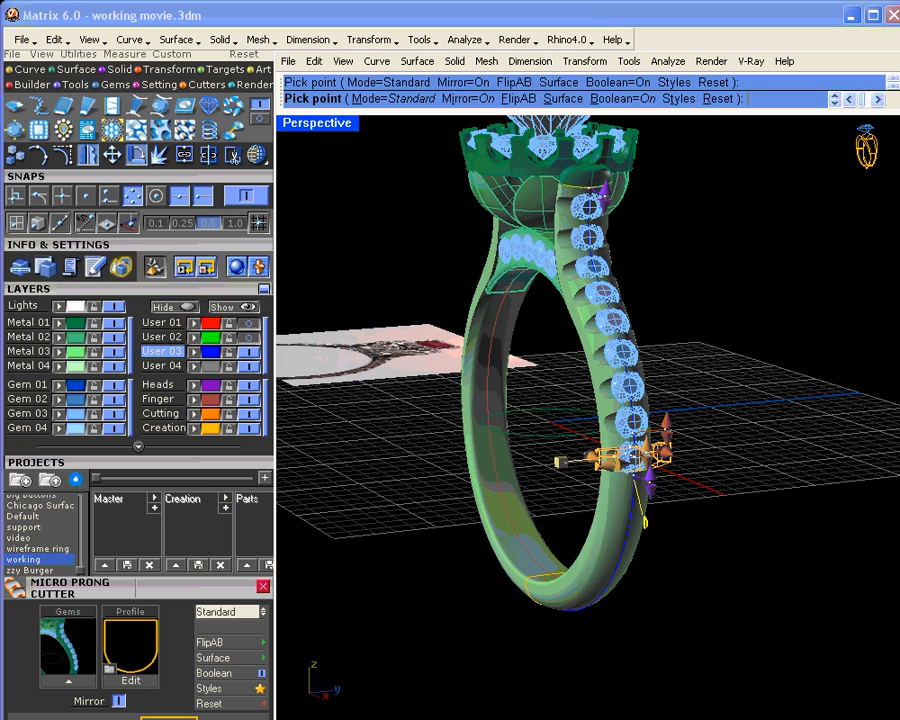
pyautogui.scroll(-2, 577, 460)
pyautogui.click(577, 460)
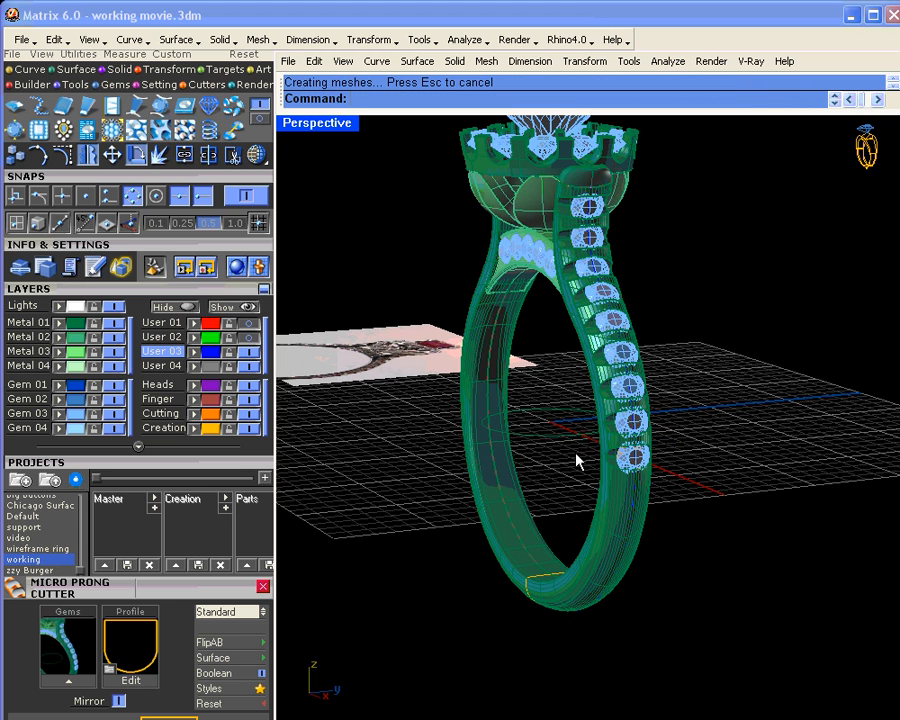
# Select the row of gems along the shank and start the Channel Builder on them
pyautogui.click(622, 405)
pyautogui.click(666, 459)
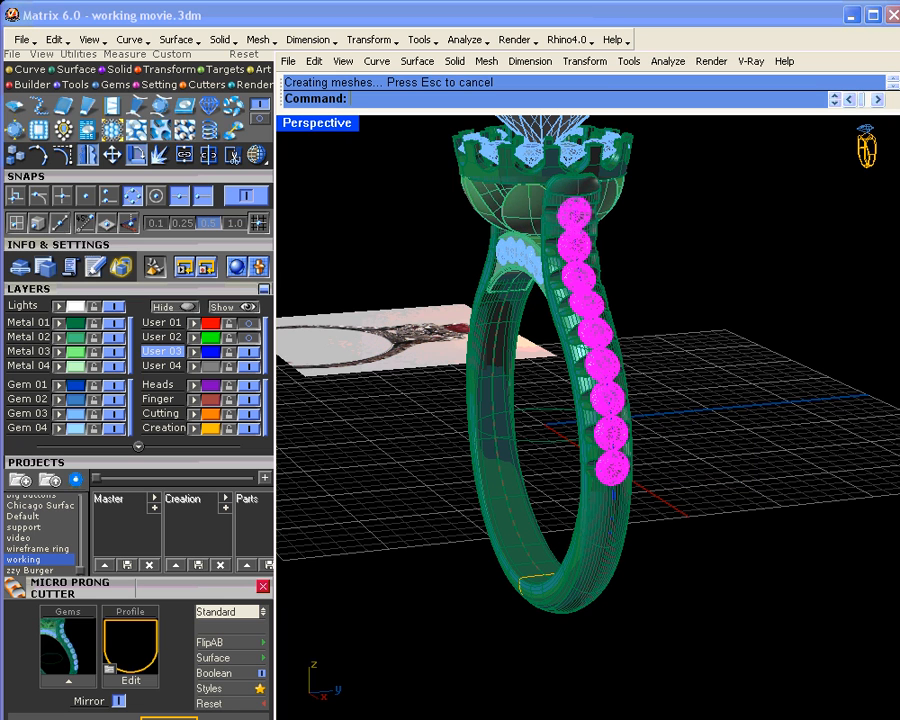
pyautogui.rightClick(668, 467)
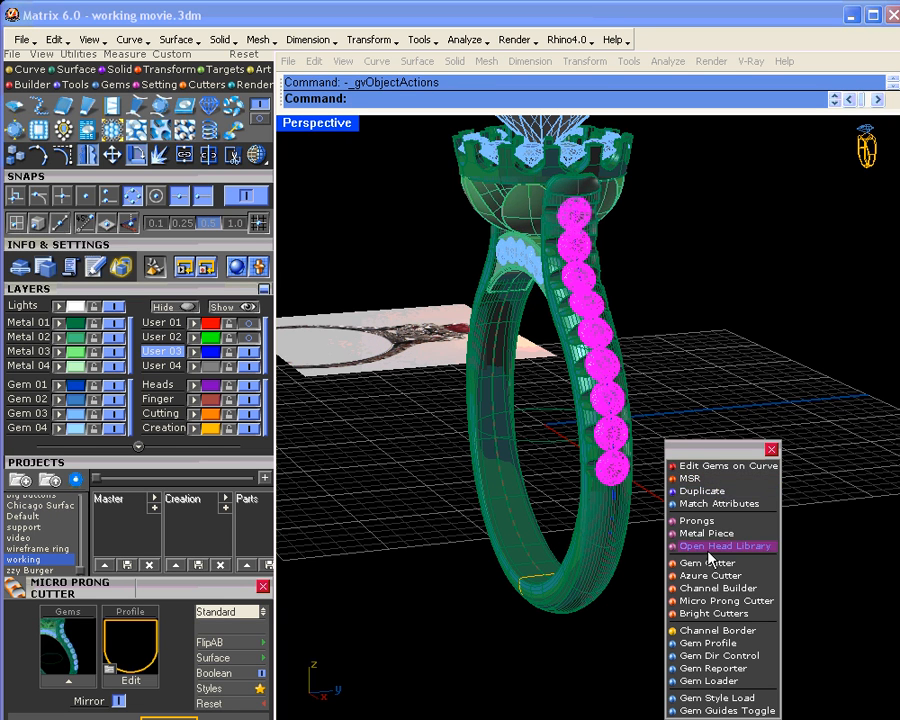
pyautogui.click(710, 589)
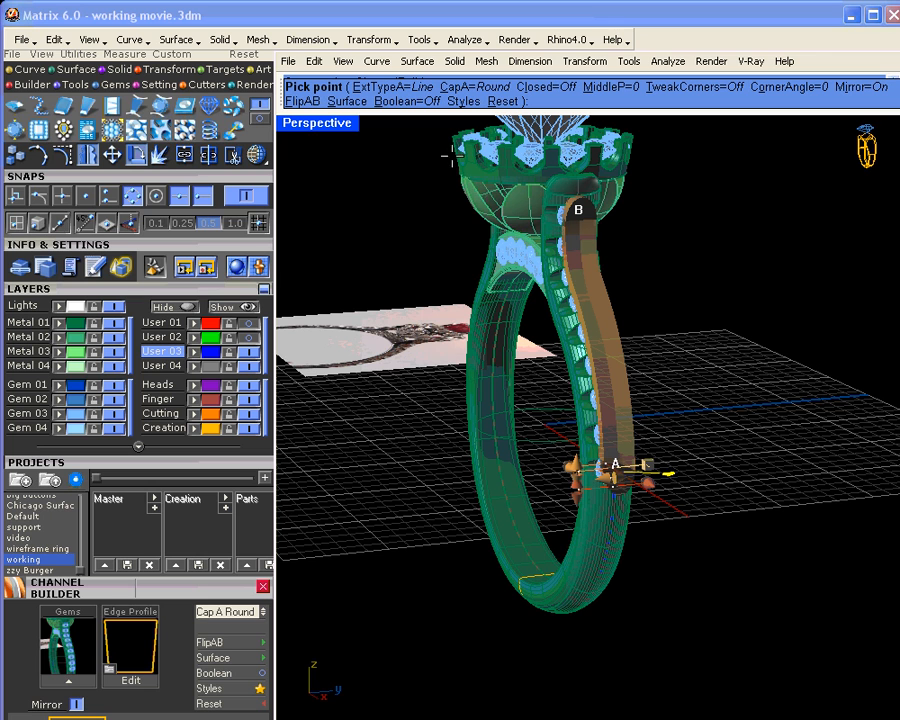
pyautogui.moveTo(69, 582); pyautogui.dragTo(70, 345)
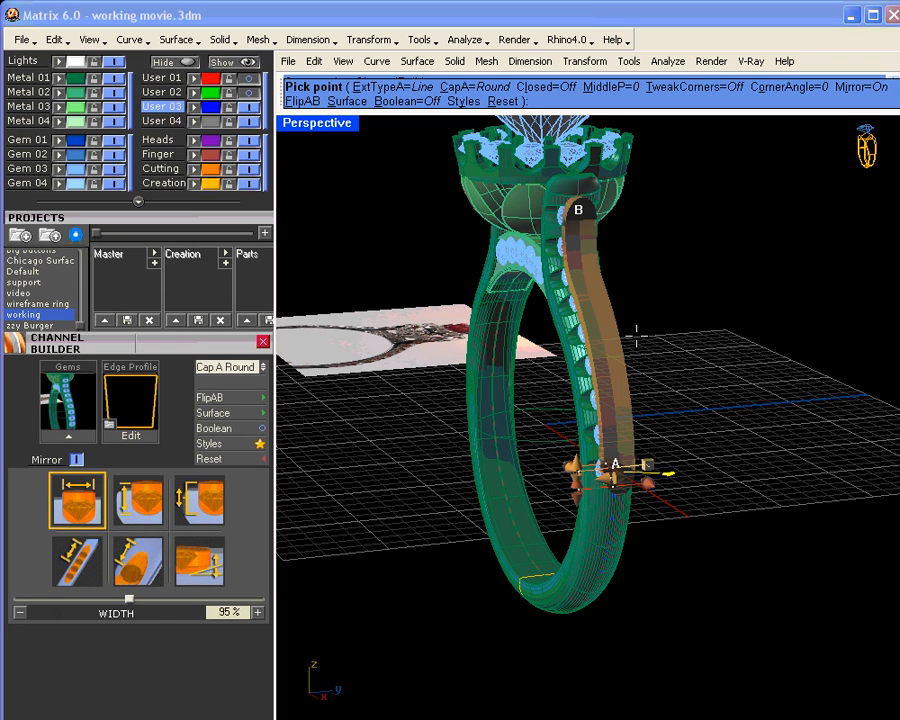
pyautogui.moveTo(398, 229); pyautogui.dragTo(609, 382, button='right')
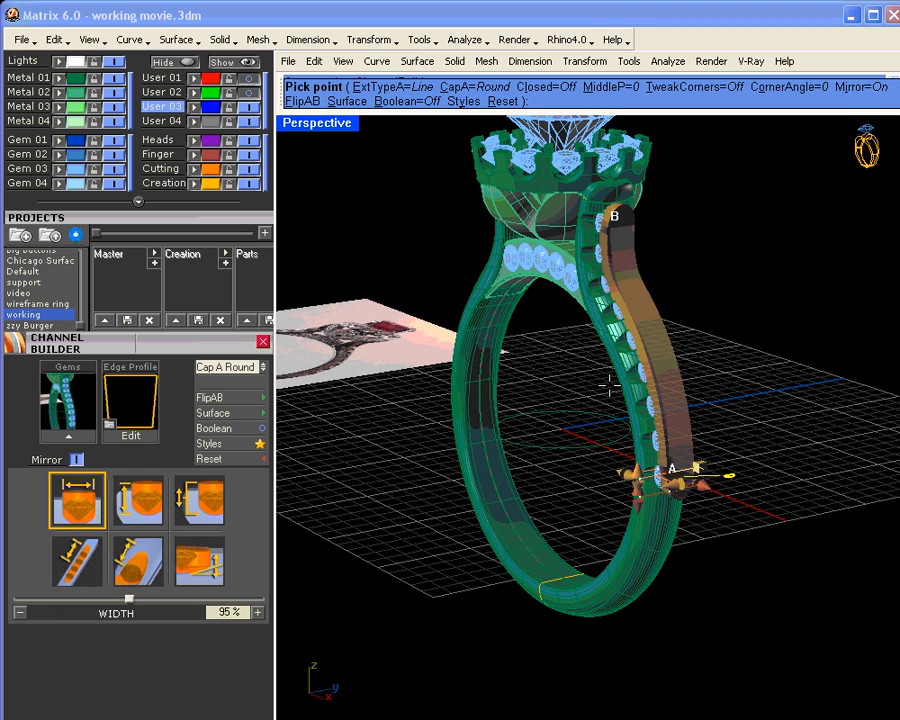
pyautogui.moveTo(356, 335); pyautogui.dragTo(478, 492, button='right')
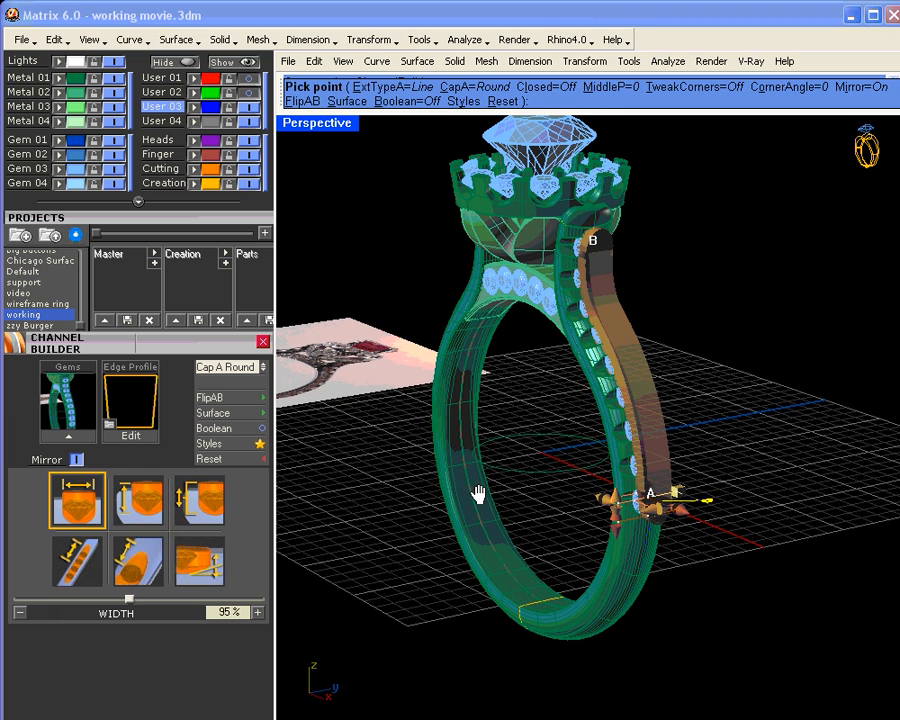
# Try the Square, Sharp and Flat cap styles on the channel, returning the cap to Round
pyautogui.click(262, 369)
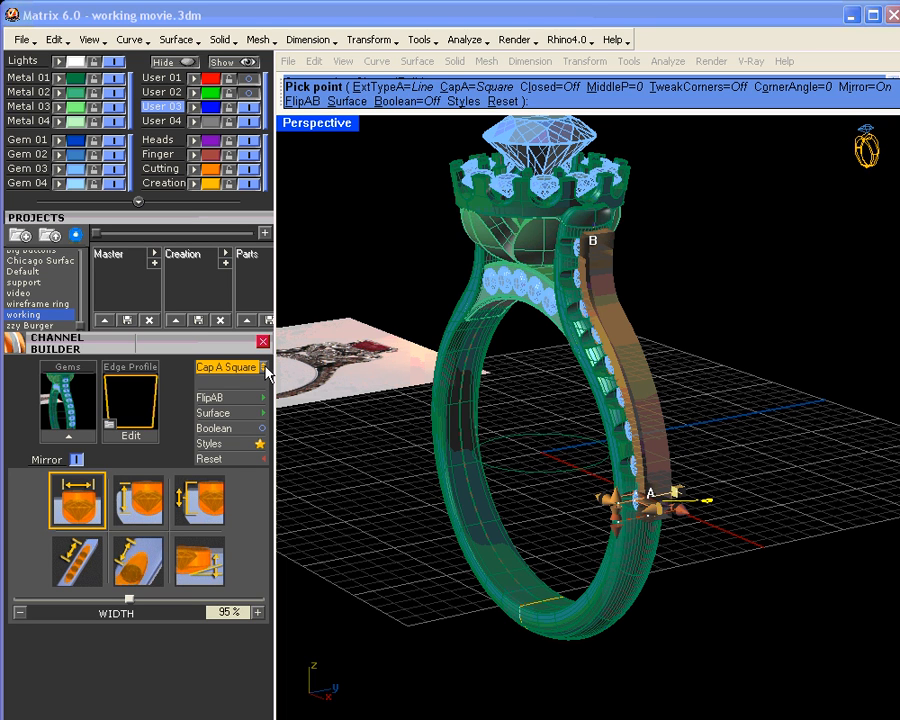
pyautogui.moveTo(600, 380)
pyautogui.mouseDown(button='right')
pyautogui.moveTo(589, 378)
pyautogui.moveTo(607, 394)
pyautogui.moveTo(600, 390)
pyautogui.mouseUp(button='right')
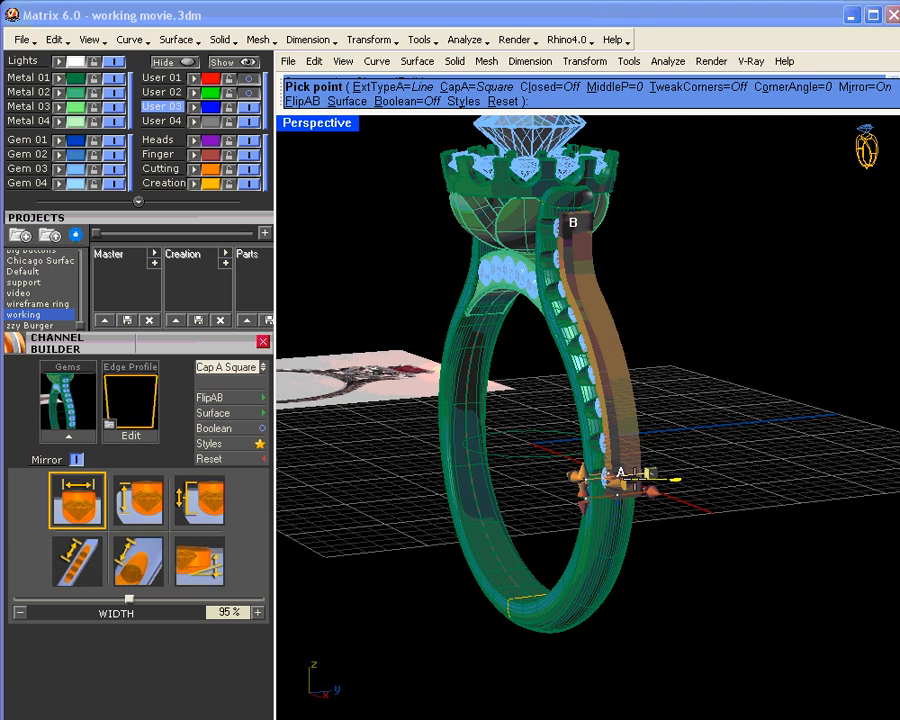
pyautogui.scroll(2, 277, 388)
pyautogui.click(263, 368)
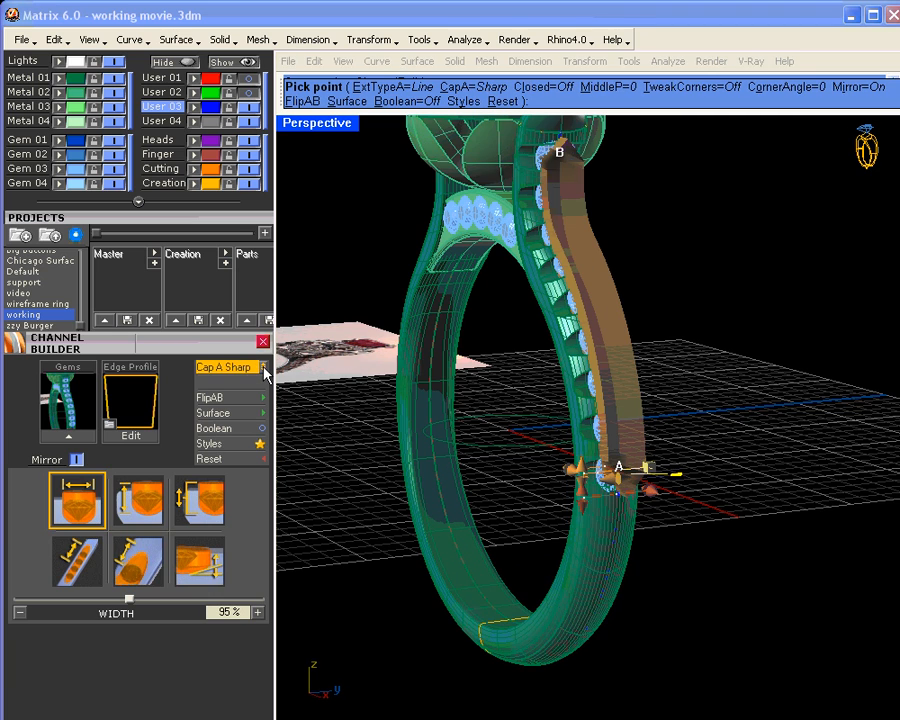
pyautogui.click(263, 368)
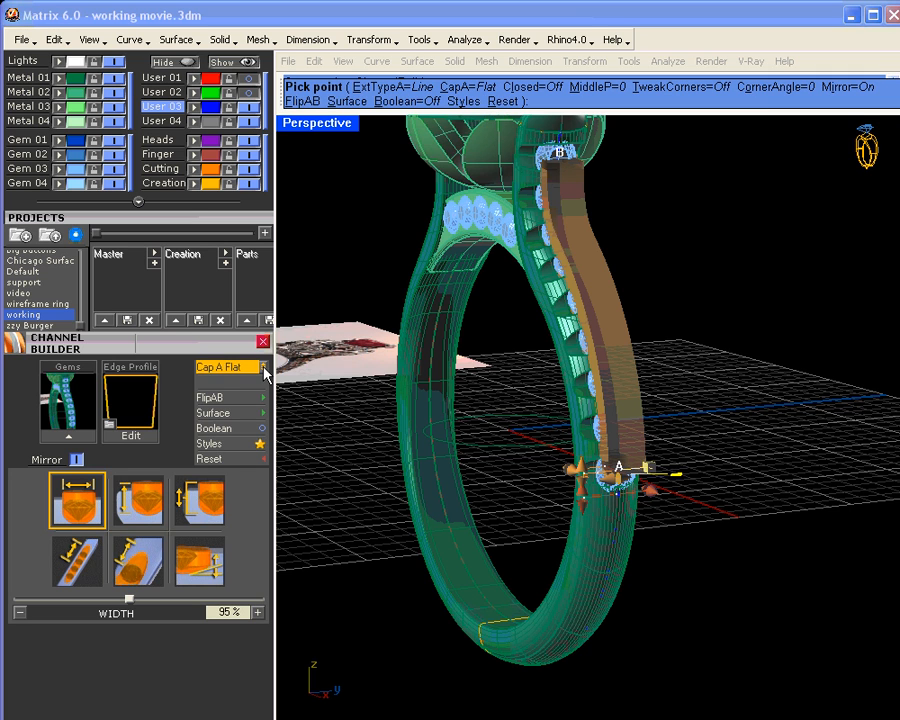
pyautogui.click(263, 368)
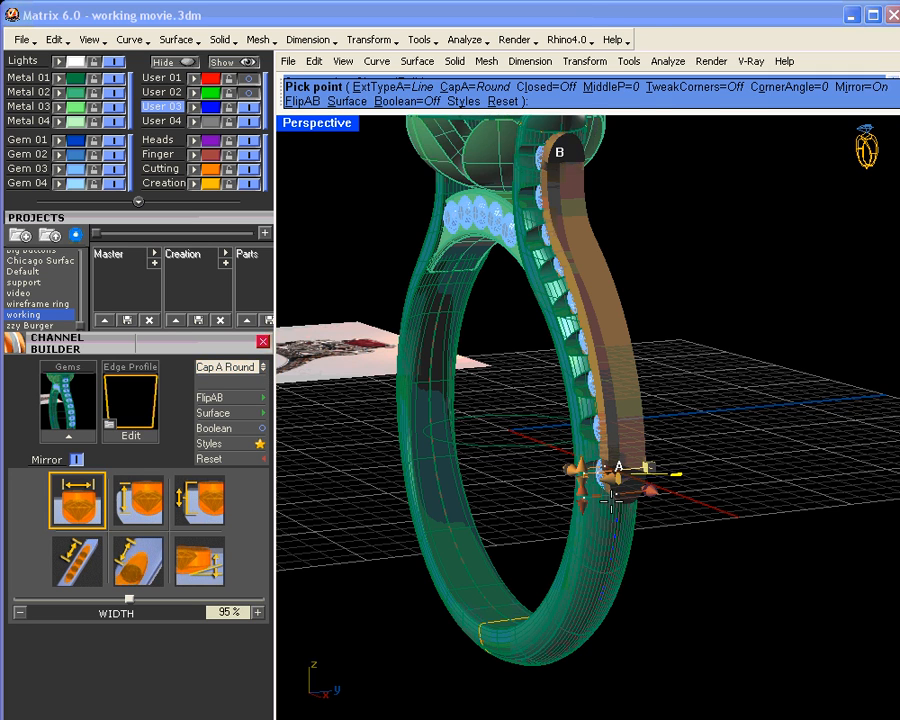
# Set the channel's cap length to about 0.56 mm and its extension past the end gems to about 0.88 mm
pyautogui.scroll(4, 590, 490)
pyautogui.moveTo(588, 492); pyautogui.dragTo(592, 474)
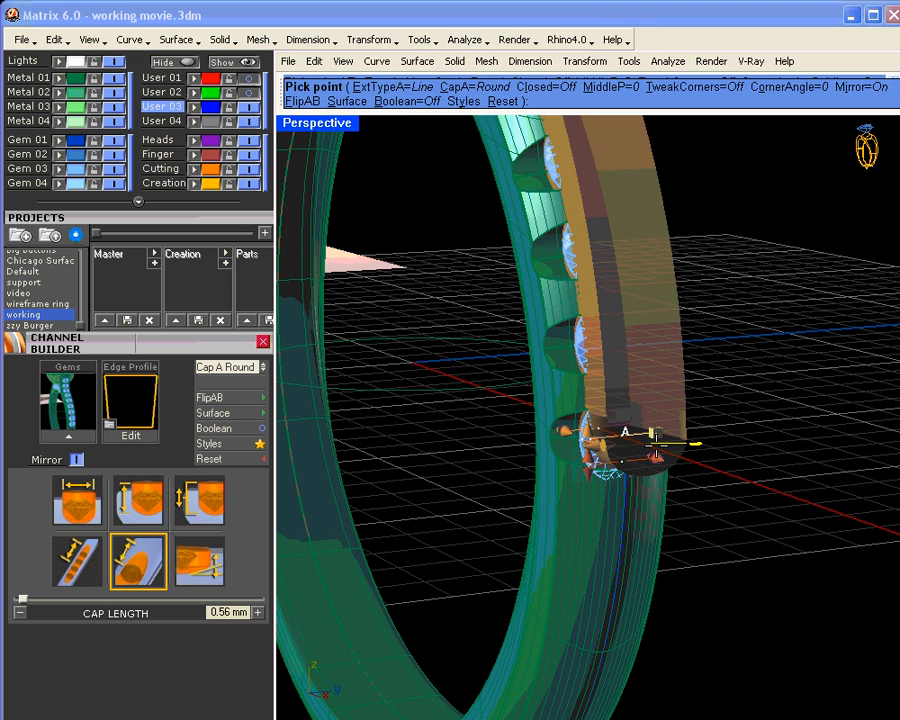
pyautogui.moveTo(632, 465); pyautogui.dragTo(675, 522, button='right')
pyautogui.moveTo(731, 440); pyautogui.dragTo(733, 492)
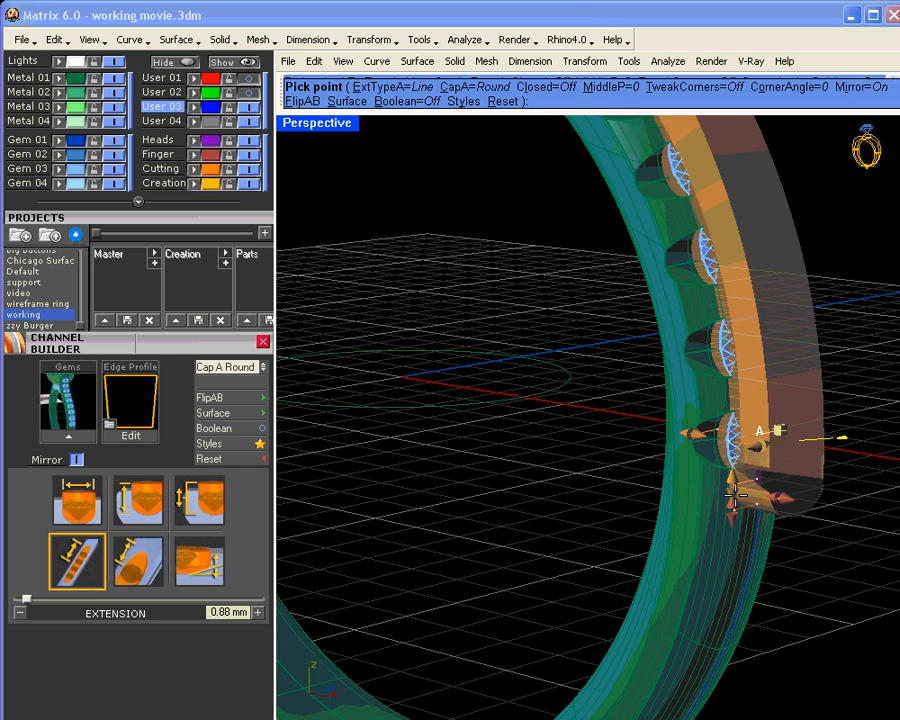
# Turn on the Boolean option, choose the ring shank as the surface to cut out, and create the channel
pyautogui.scroll(-5, 653, 442)
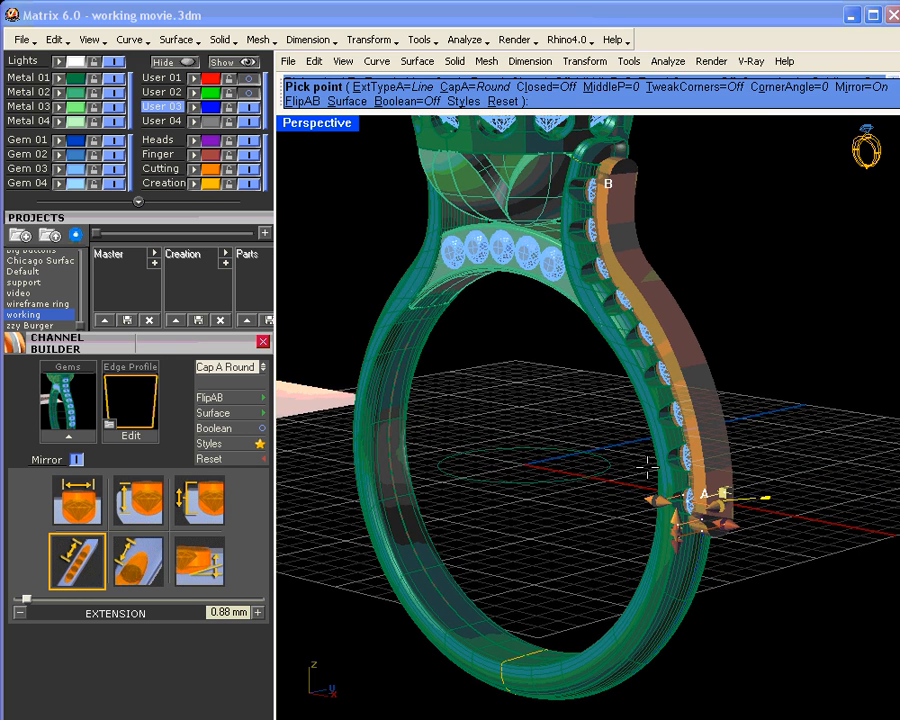
pyautogui.moveTo(619, 368); pyautogui.dragTo(690, 296, button='right')
pyautogui.scroll(6, 703, 250)
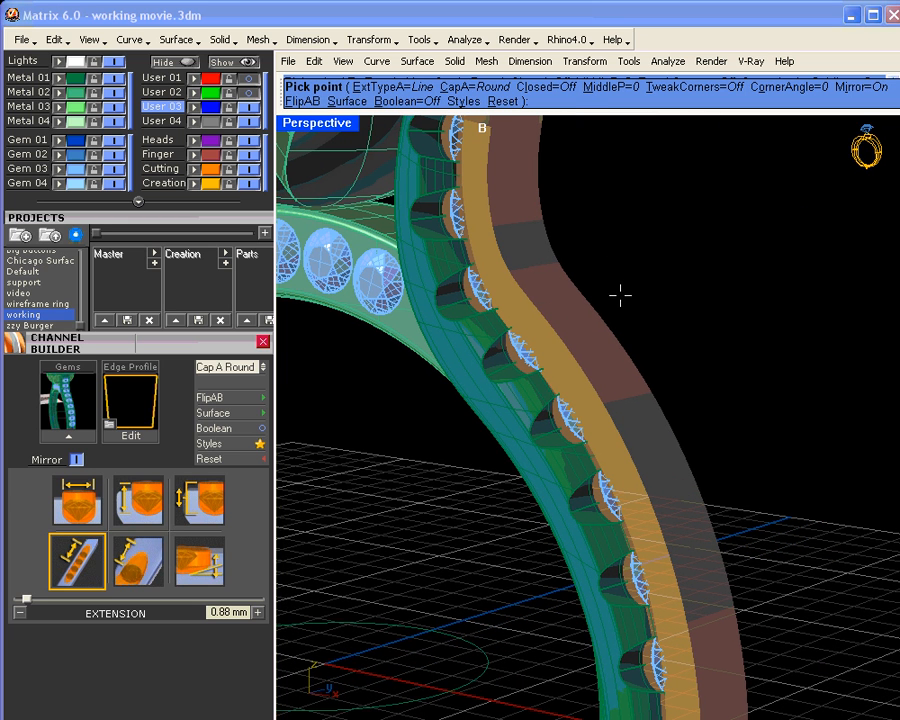
pyautogui.click(427, 102)
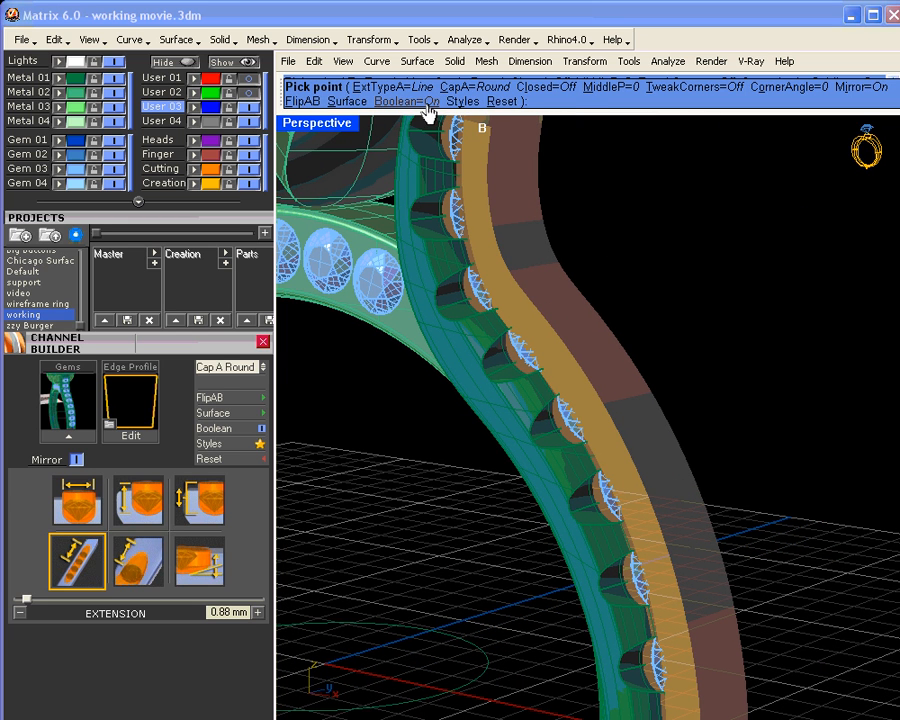
pyautogui.click(351, 102)
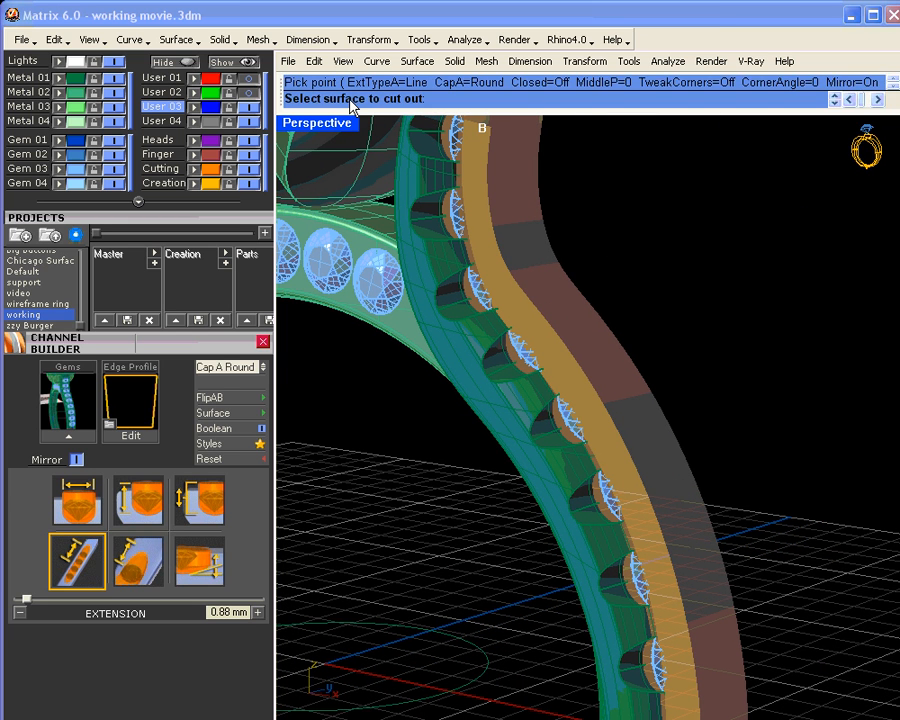
pyautogui.click(567, 557)
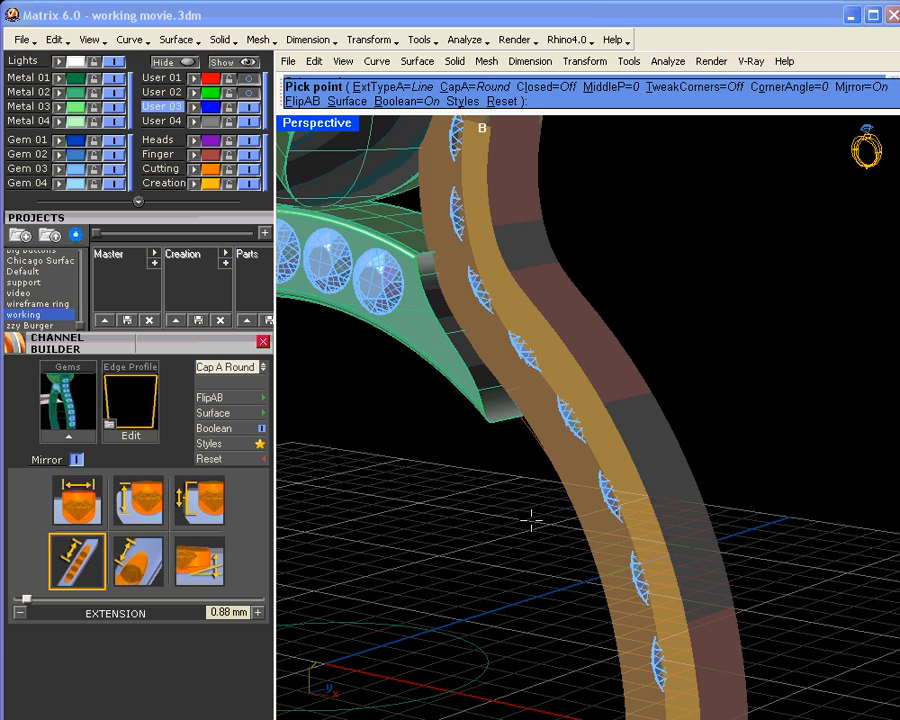
pyautogui.press('Return')
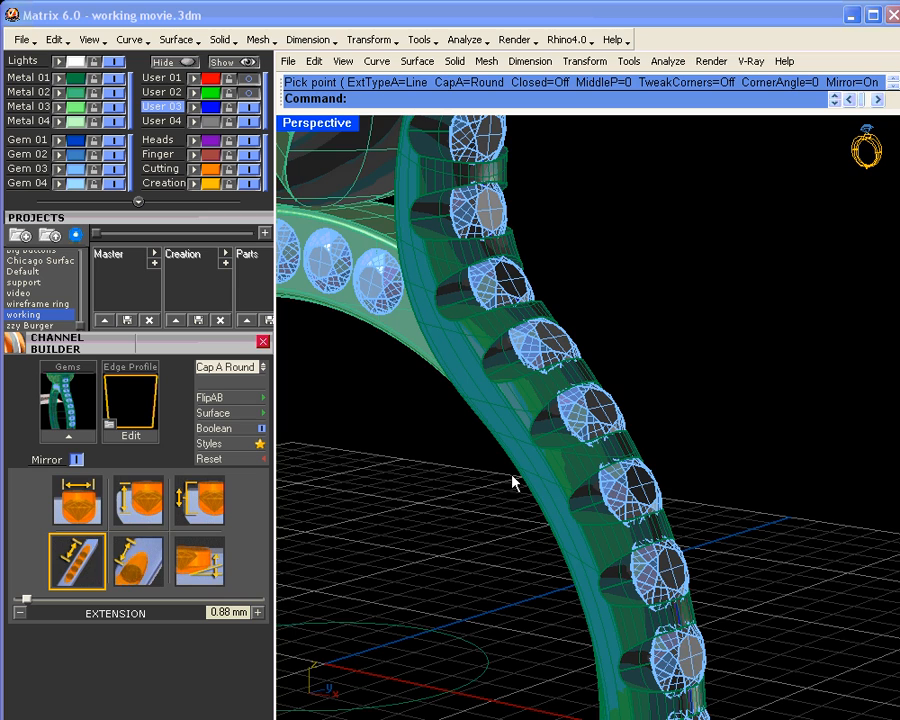
# Inspect the channel under the gems and change the shade mode from Ice to a see-through wireframe style
pyautogui.scroll(-5, 507, 455)
pyautogui.moveTo(569, 476); pyautogui.dragTo(564, 530, button='right')
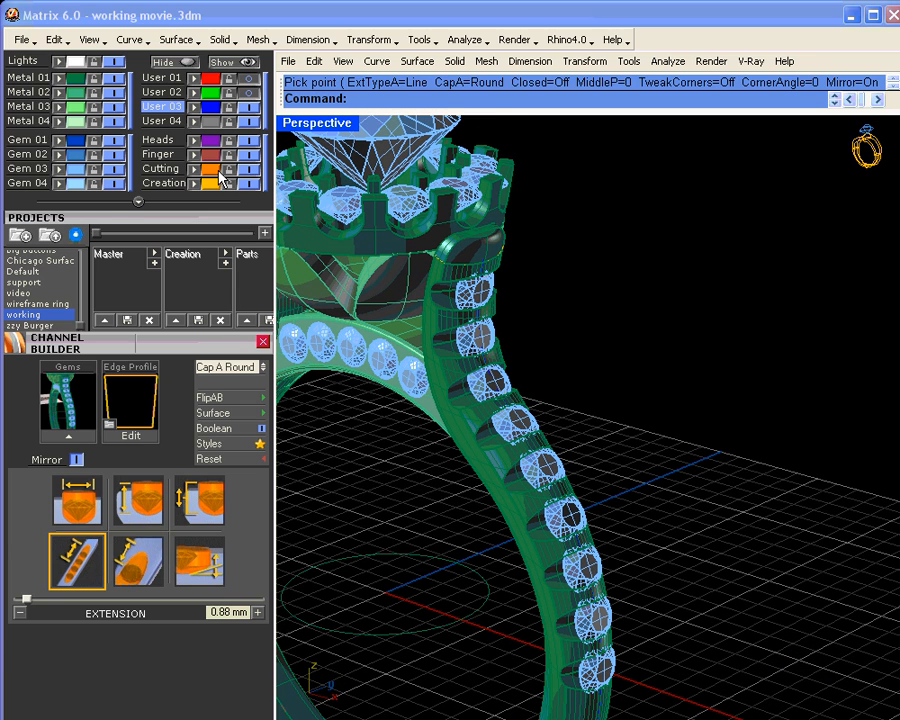
pyautogui.scroll(3, 98, 189)
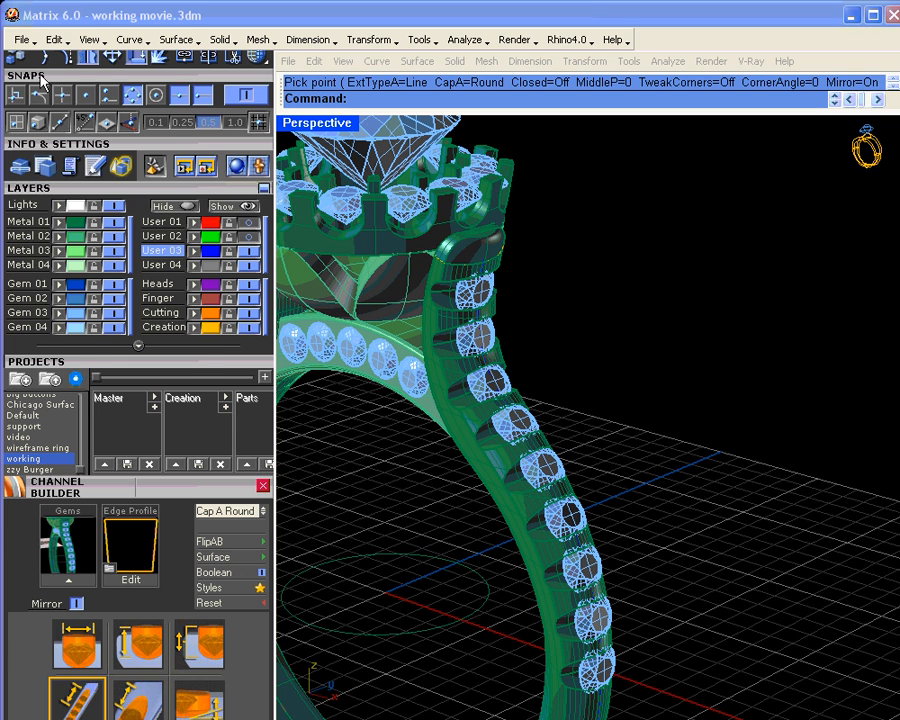
pyautogui.scroll(2, 213, 120)
pyautogui.click(257, 108)
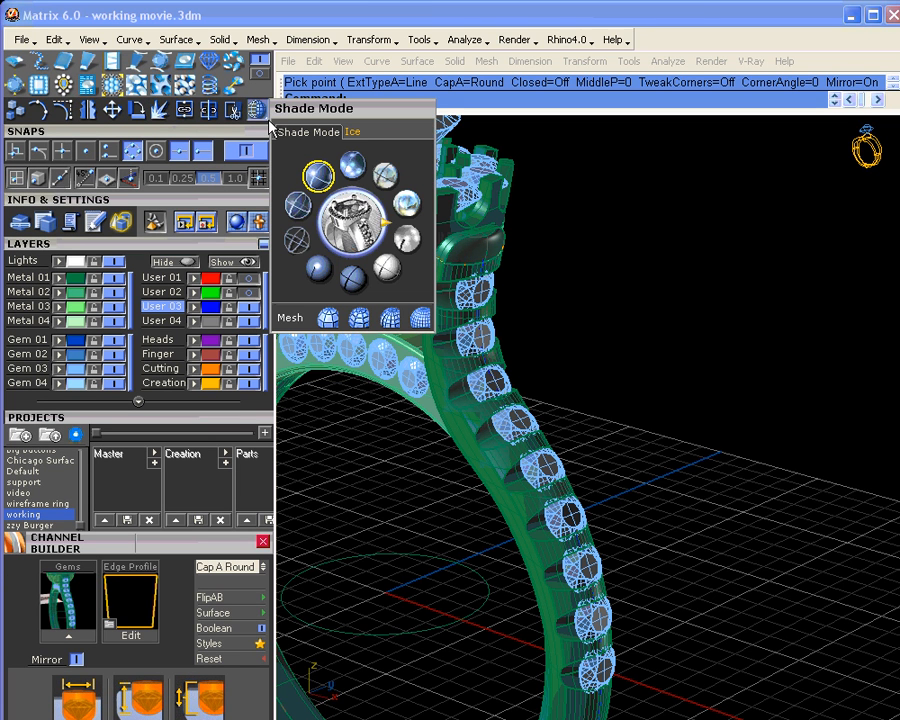
pyautogui.click(298, 205)
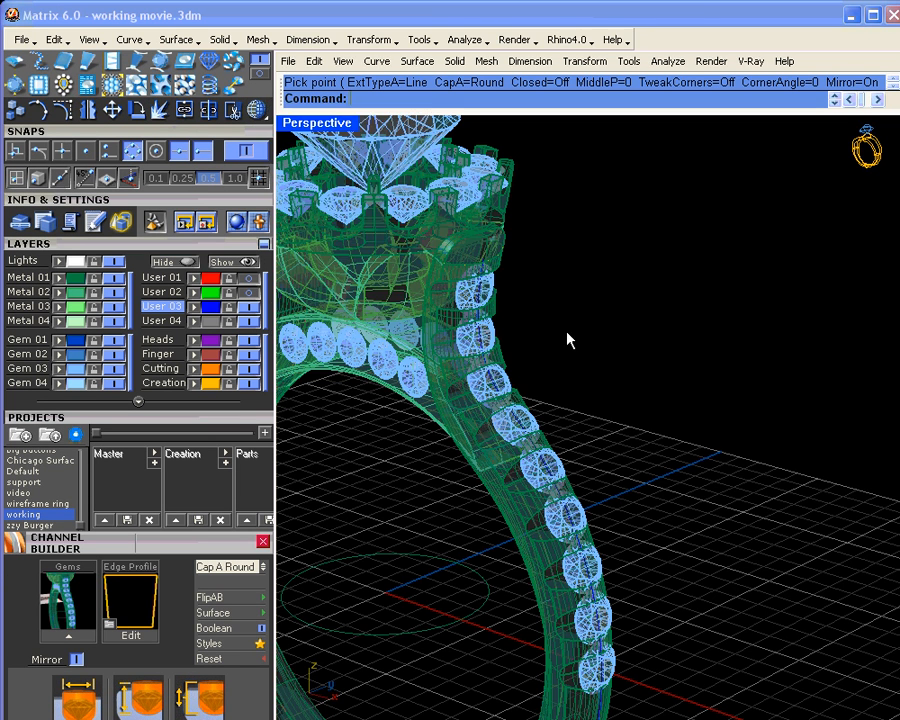
# Select the gem group on the shank again and reopen the Channel Builder for it
pyautogui.click(505, 390)
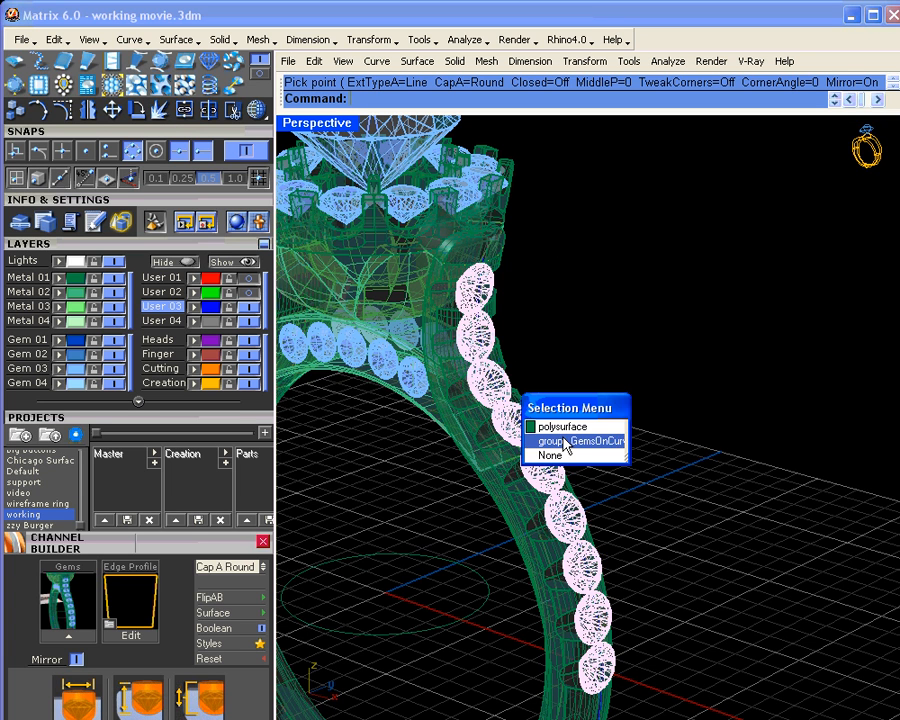
pyautogui.click(565, 440)
pyautogui.rightClick(577, 443)
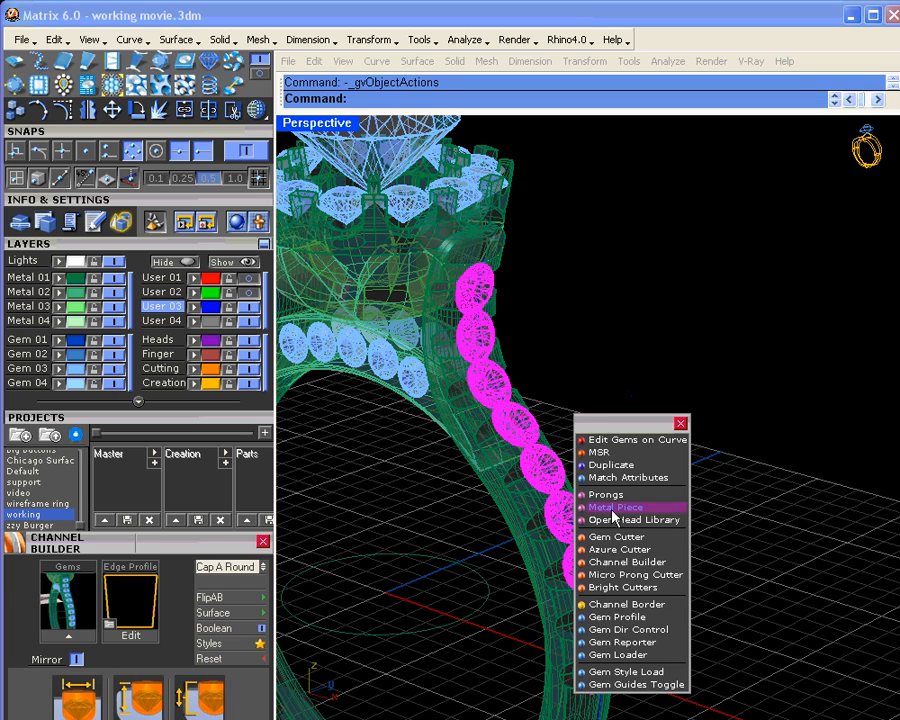
pyautogui.click(617, 563)
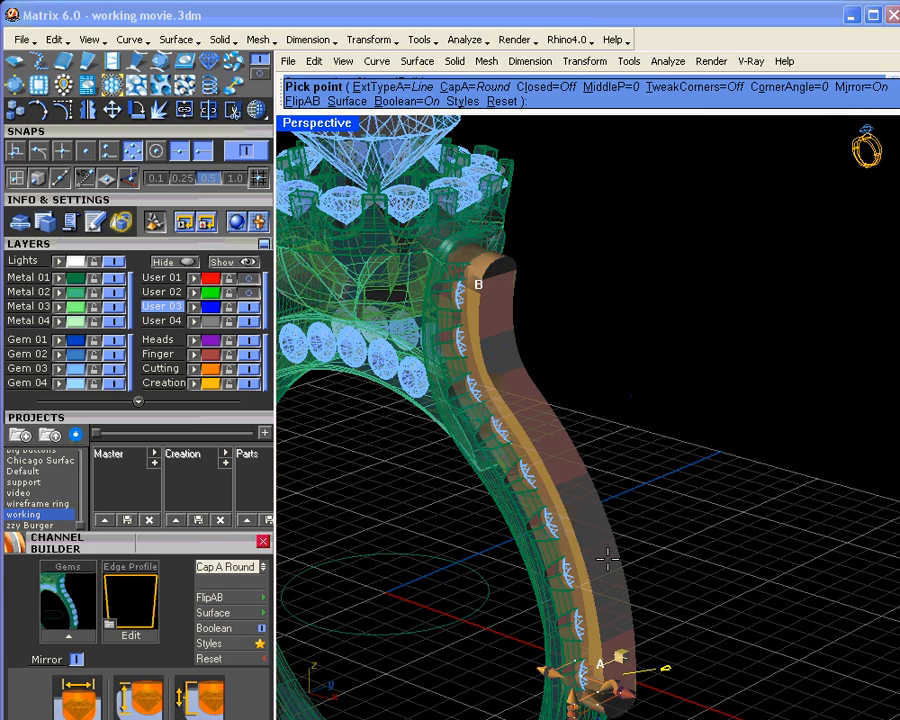
# Narrow the width of the channel cutter at end A so that it runs further inside the gems' edges
pyautogui.scroll(9, 544, 382)
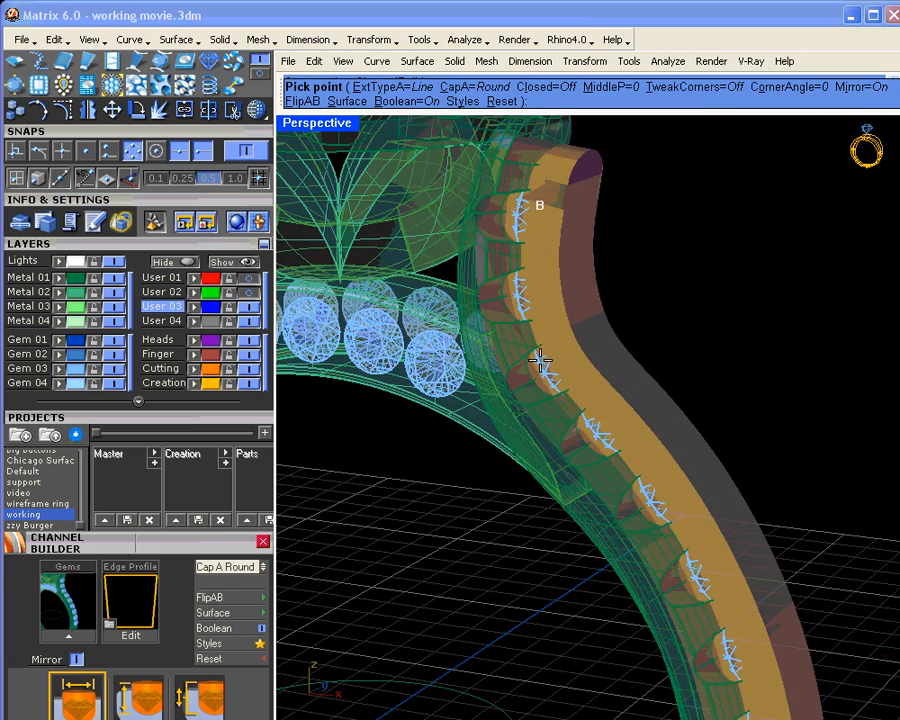
pyautogui.moveTo(550, 388); pyautogui.dragTo(495, 408, button='right')
pyautogui.keyDown('shift'); pyautogui.moveTo(675, 490); pyautogui.dragTo(757, 268, button='right'); pyautogui.keyUp('shift')
pyautogui.moveTo(740, 510); pyautogui.dragTo(640, 527, button='right')
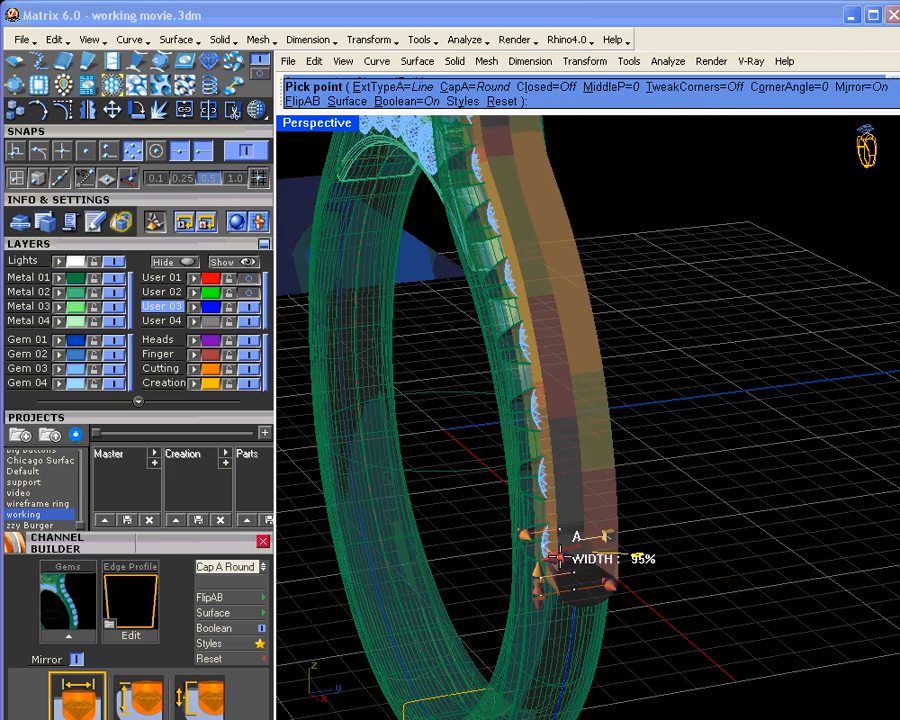
pyautogui.moveTo(557, 557); pyautogui.dragTo(570, 556)
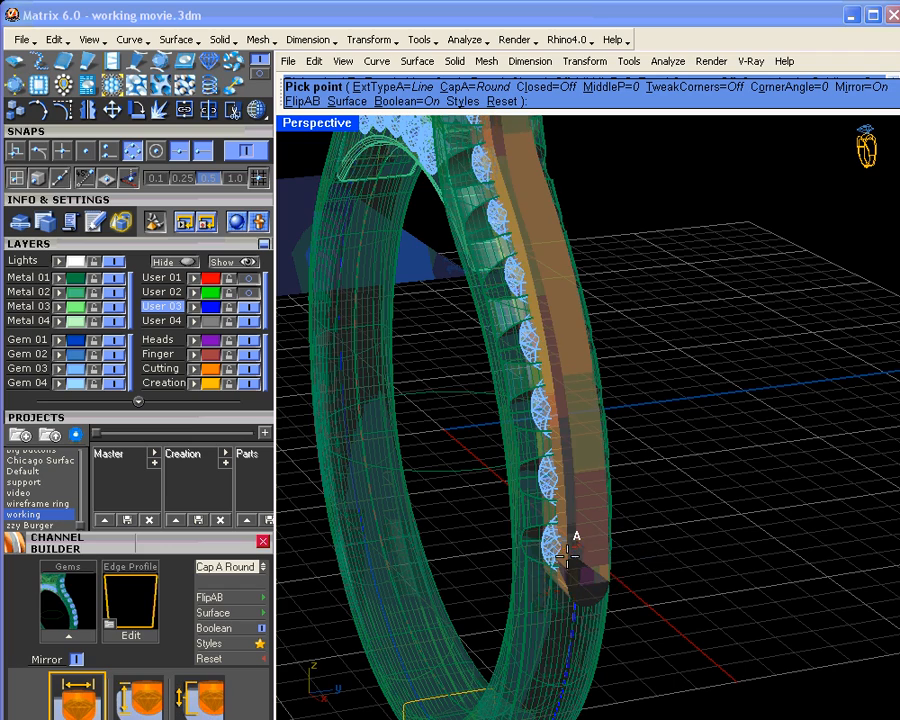
# Reduce the channel cutter's height so that it cuts less deeply into the shank beneath the gems
pyautogui.moveTo(569, 556); pyautogui.dragTo(672, 567, button='right')
pyautogui.scroll(6, 743, 540)
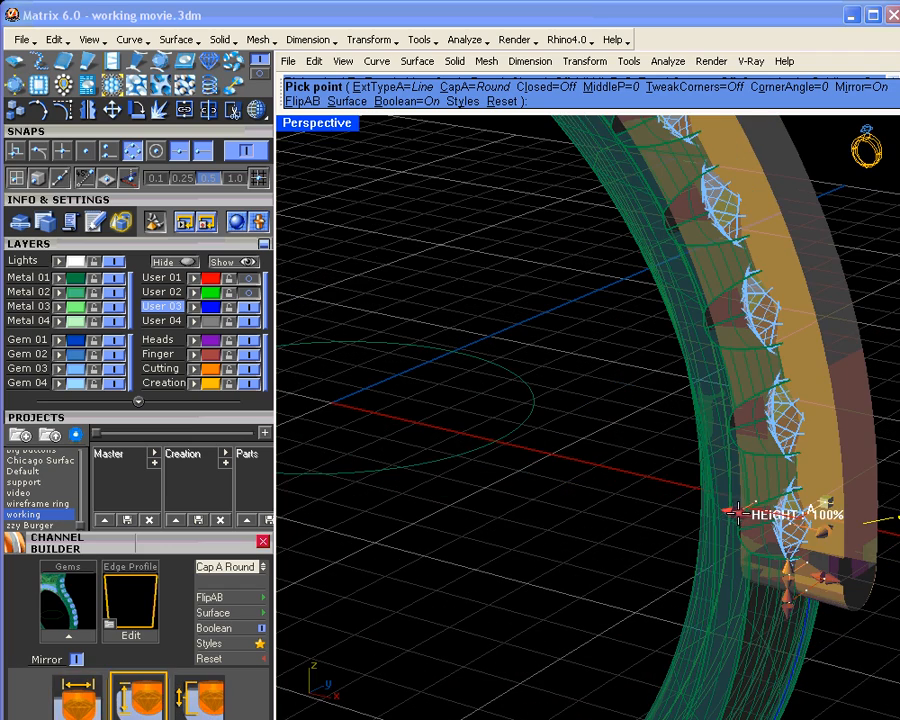
pyautogui.moveTo(750, 514); pyautogui.dragTo(611, 473, button='right')
pyautogui.scroll(-6, 650, 510)
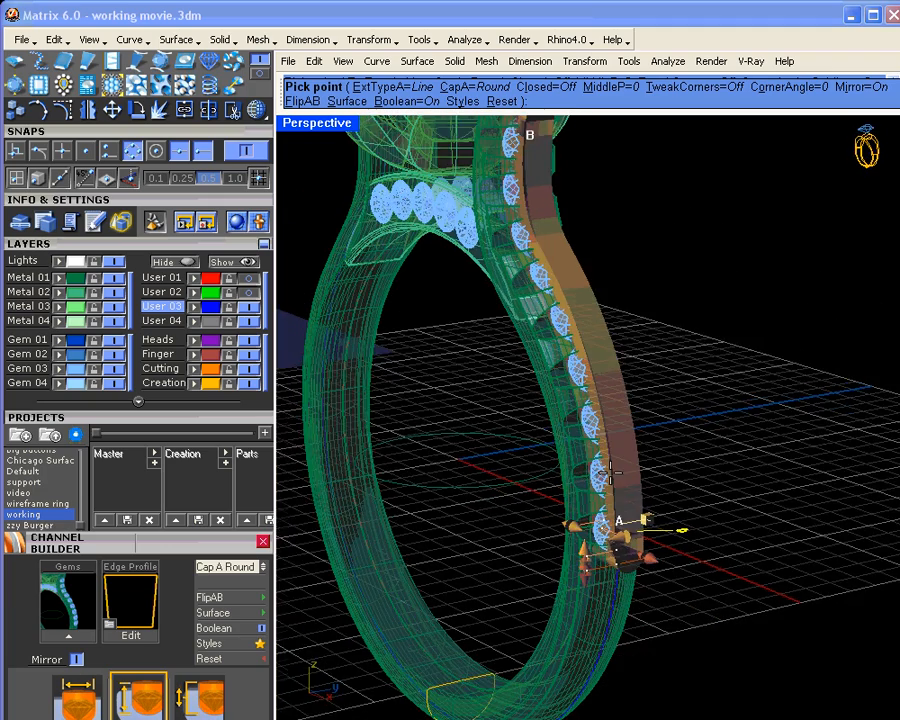
pyautogui.moveTo(622, 528); pyautogui.dragTo(659, 458, button='right')
pyautogui.keyDown('shift'); pyautogui.moveTo(575, 404); pyautogui.dragTo(606, 502, button='right'); pyautogui.keyUp('shift')
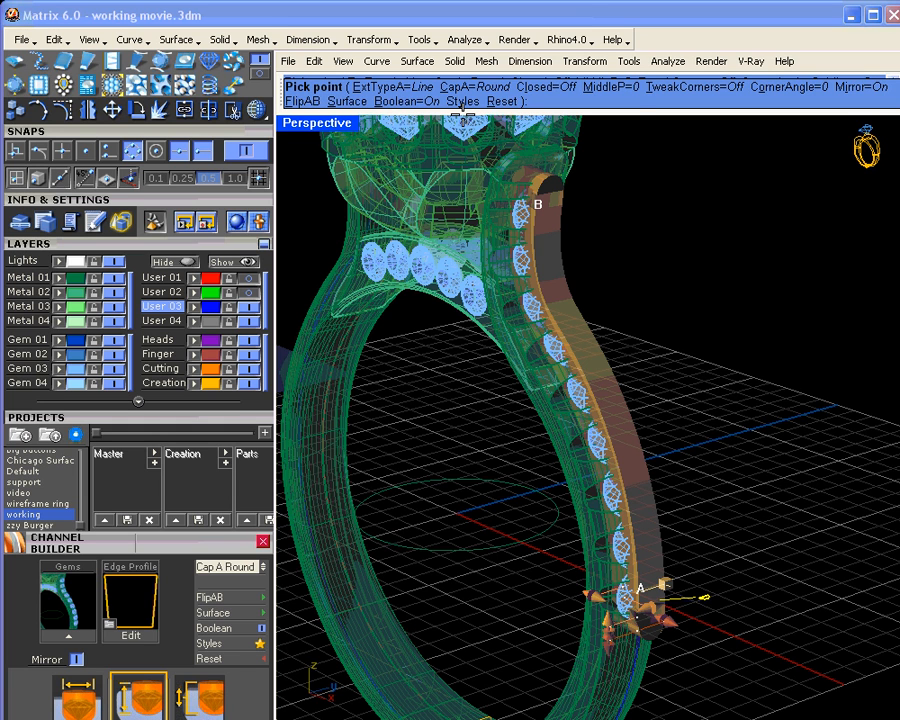
# Turn off the Mirror option and shorten the channel at end B near the ring head
pyautogui.click(866, 88)
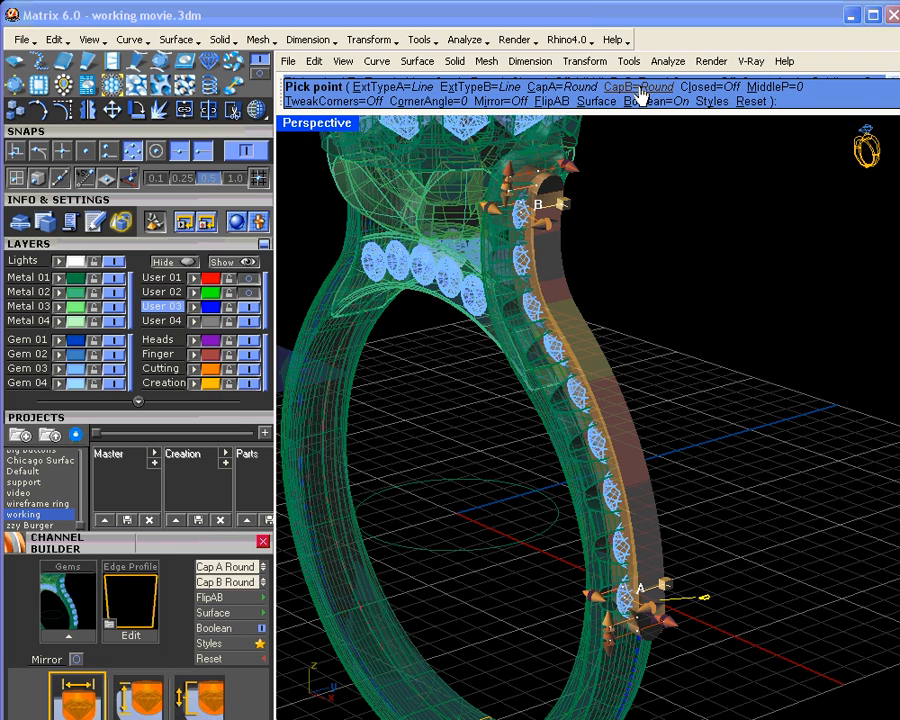
pyautogui.scroll(5, 586, 155)
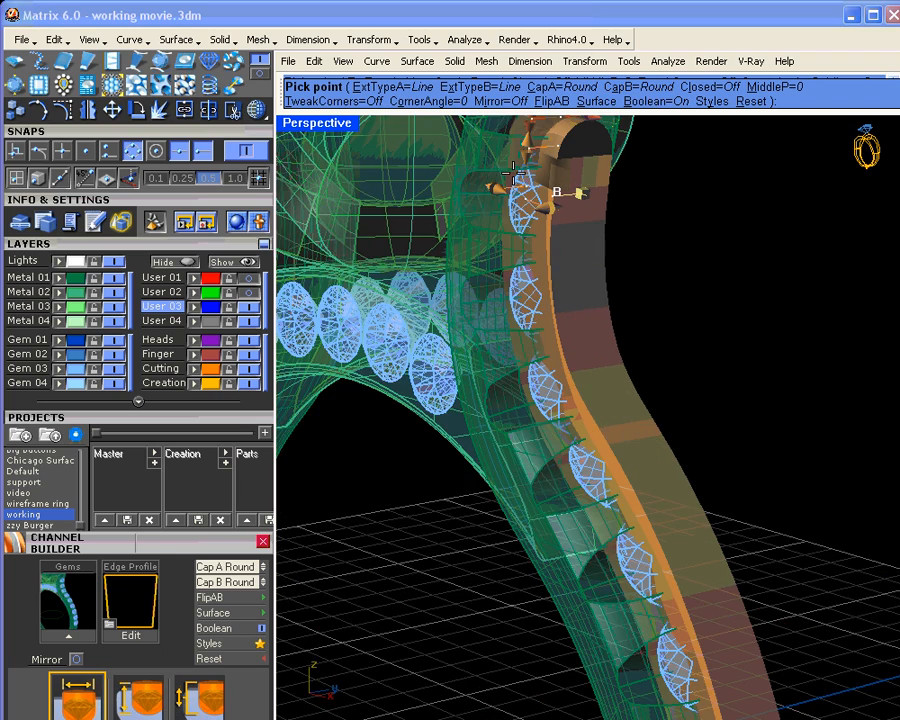
pyautogui.keyDown('shift'); pyautogui.moveTo(554, 185); pyautogui.dragTo(545, 237, button='right'); pyautogui.keyUp('shift')
pyautogui.moveTo(522, 195); pyautogui.dragTo(517, 214)
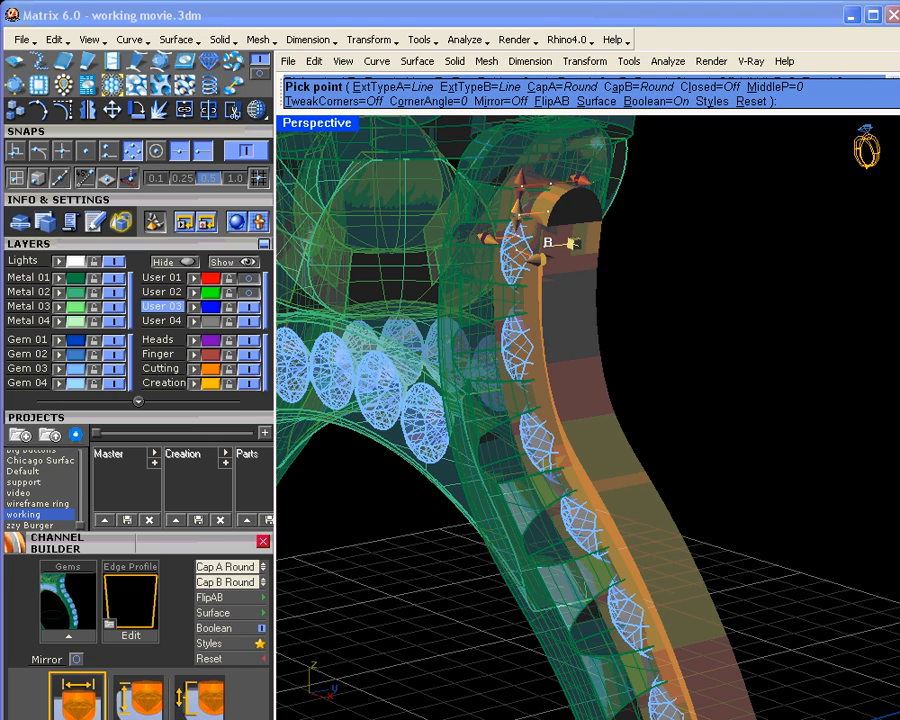
# Extend the channel's round cap at end A into a longer tapered run-out with a cap scale of 49%, and build the cutter
pyautogui.scroll(-6, 600, 227)
pyautogui.keyDown('shift'); pyautogui.moveTo(657, 430); pyautogui.dragTo(580, 246, button='right'); pyautogui.keyUp('shift')
pyautogui.moveTo(641, 575); pyautogui.dragTo(655, 572, button='right')
pyautogui.scroll(3, 683, 627)
pyautogui.moveTo(683, 627); pyautogui.dragTo(645, 535, button='right')
pyautogui.moveTo(584, 465); pyautogui.dragTo(580, 512)
pyautogui.moveTo(580, 481); pyautogui.dragTo(629, 482, button='right')
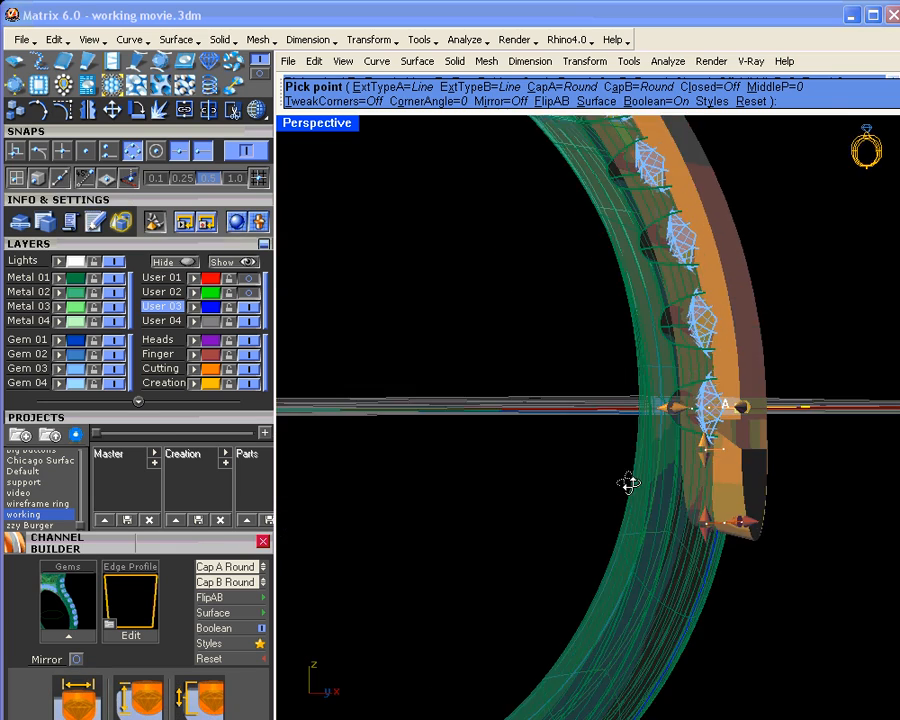
pyautogui.moveTo(746, 517); pyautogui.dragTo(766, 520)
pyautogui.moveTo(709, 521); pyautogui.dragTo(715, 540)
pyautogui.moveTo(767, 540)
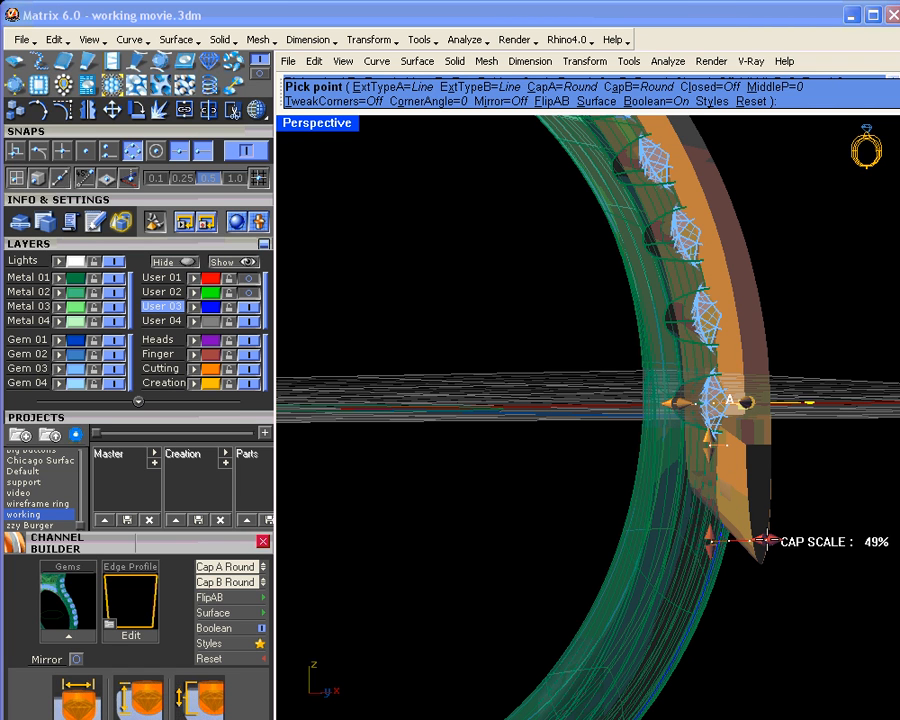
pyautogui.moveTo(716, 536); pyautogui.dragTo(518, 402, button='right')
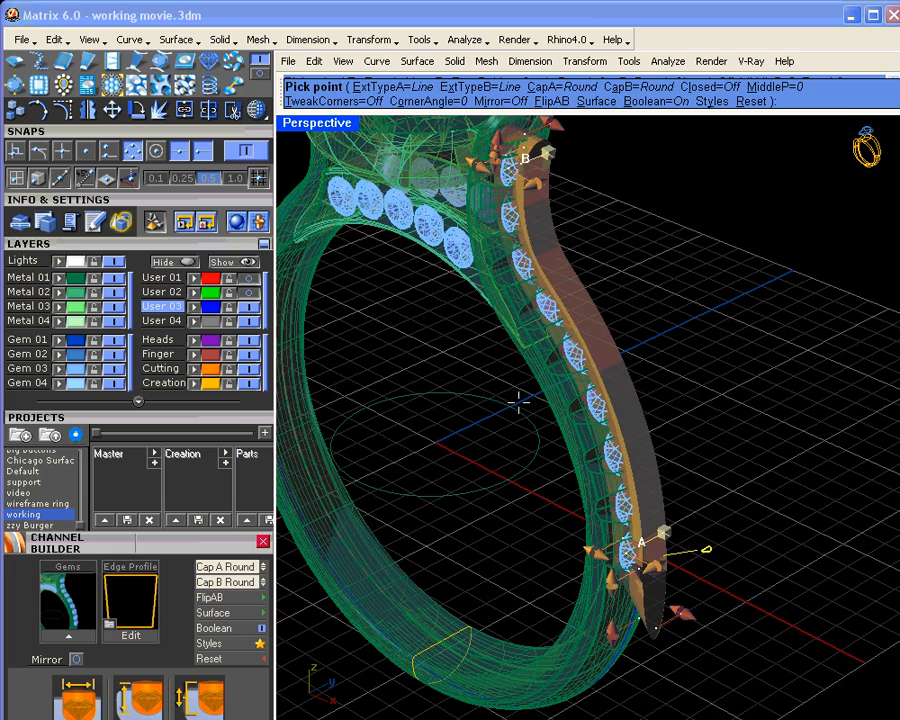
pyautogui.moveTo(579, 406); pyautogui.dragTo(558, 406, button='right')
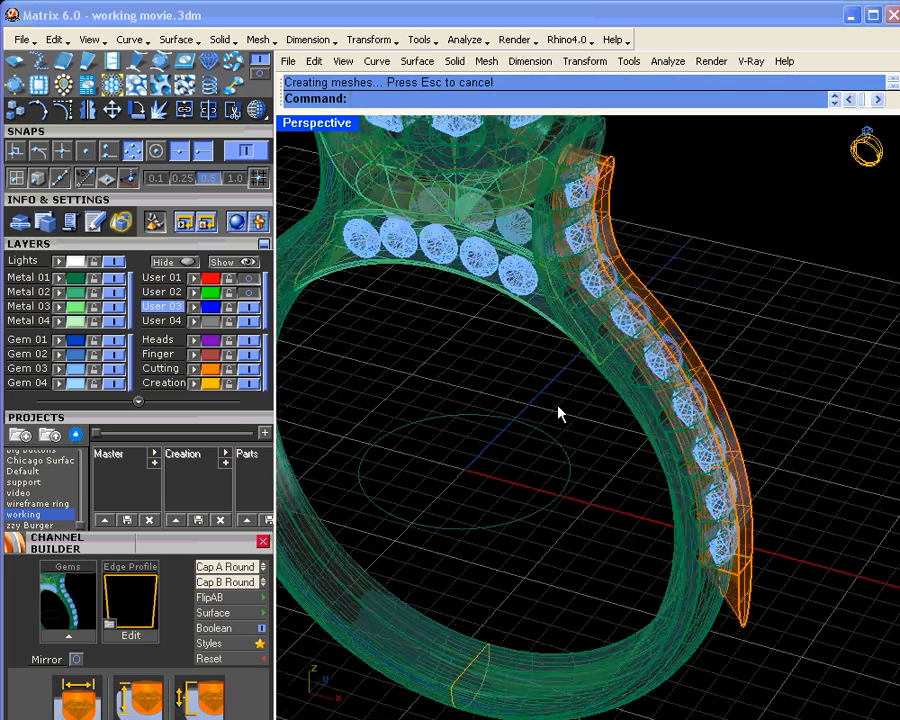
# Join the shank's surfaces into one closed polysurface
pyautogui.scroll(-2, 582, 387)
pyautogui.scroll(-2, 582, 395)
pyautogui.click(643, 567)
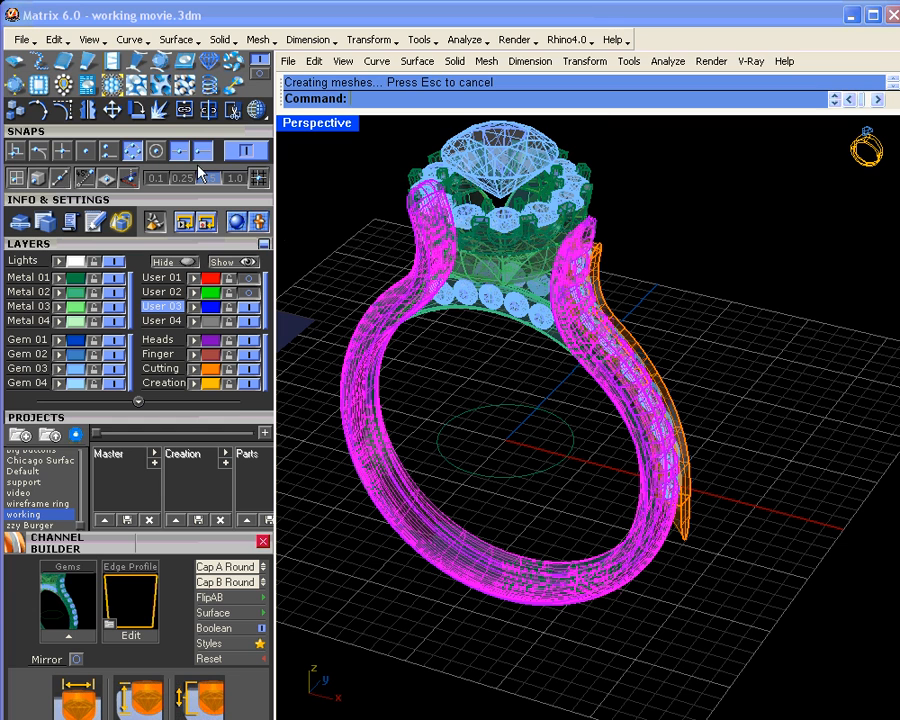
pyautogui.click(186, 111)
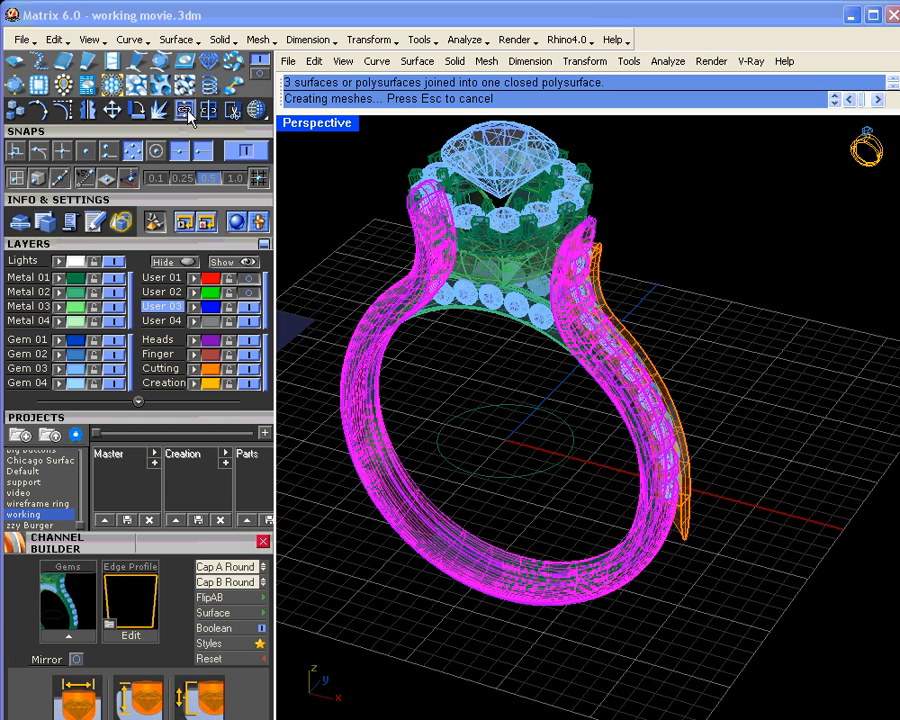
# Subtract the channel cutter from the shank with a Boolean Difference
pyautogui.moveTo(30, 129); pyautogui.dragTo(43, 251)
pyautogui.click(119, 148)
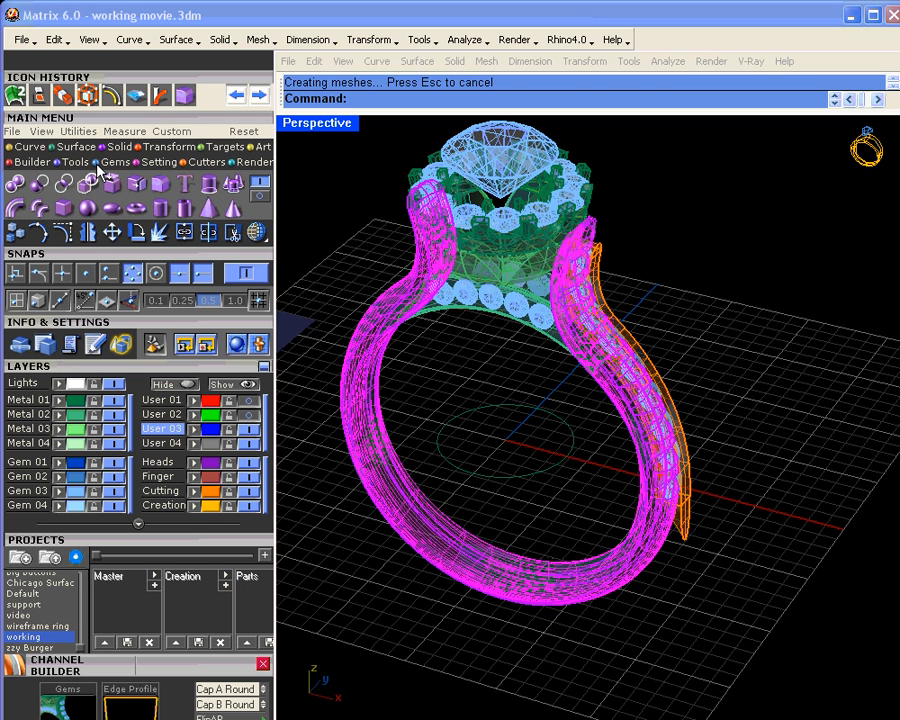
pyautogui.click(40, 184)
pyautogui.click(688, 540)
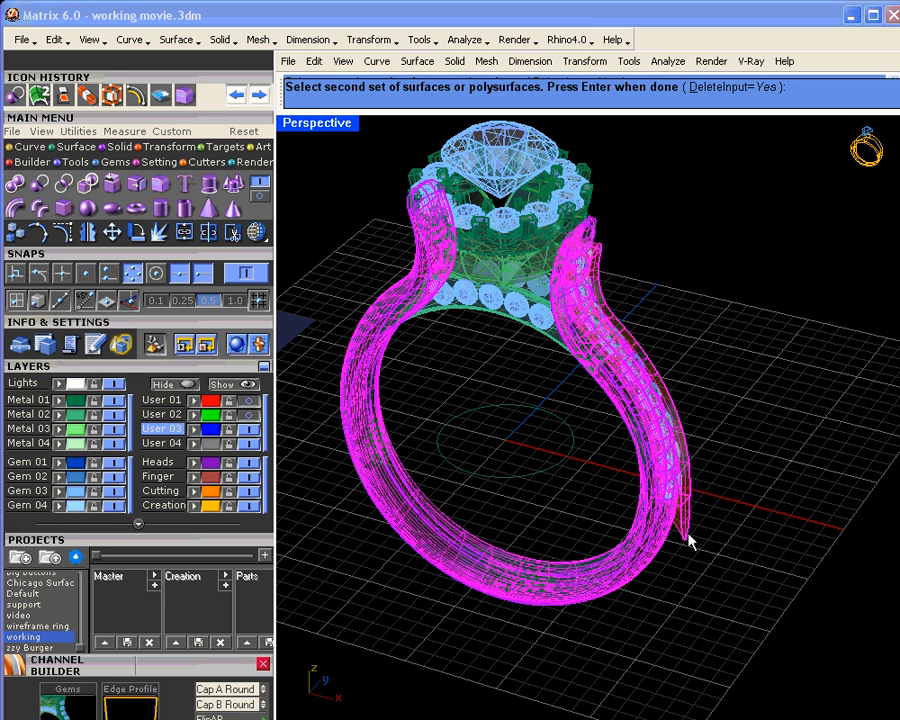
pyautogui.press('Return')
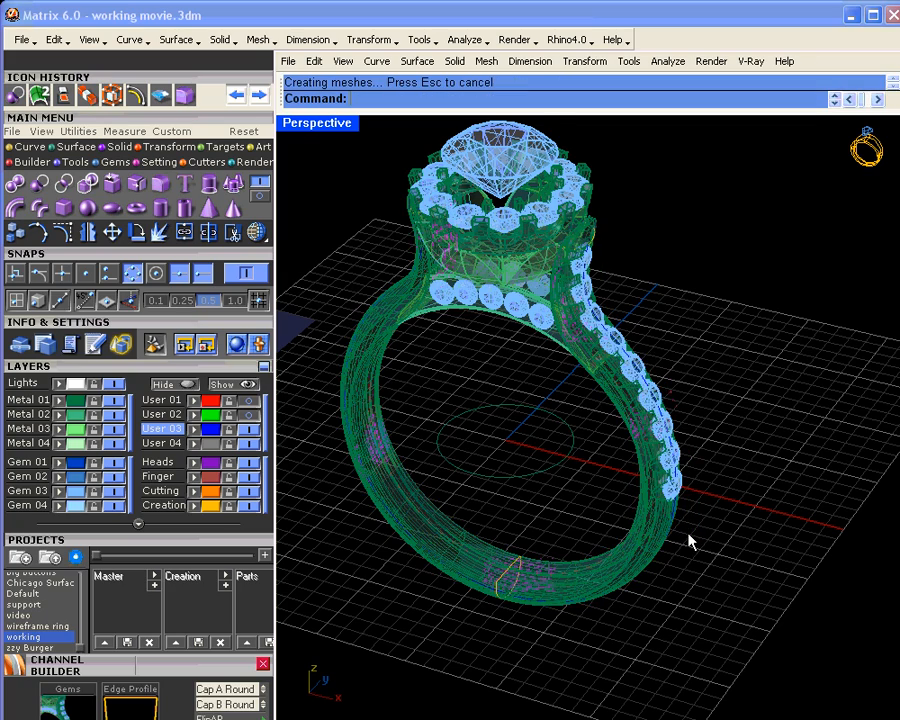
# Examine the cut channel and the prongs around the gem row along the shank in shaded view
pyautogui.moveTo(688, 541); pyautogui.dragTo(611, 500, button='right')
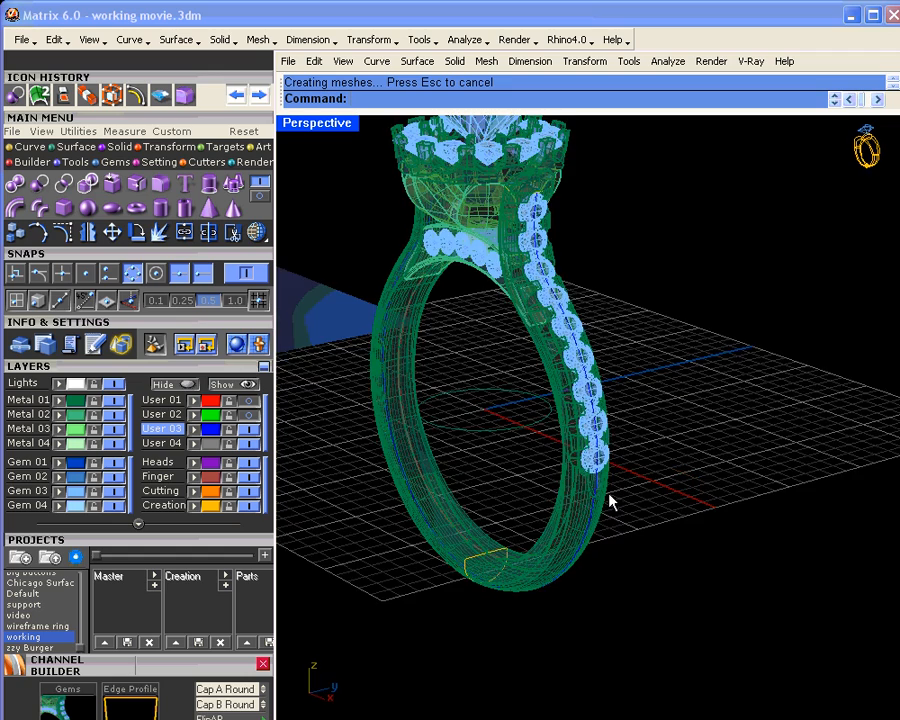
pyautogui.moveTo(608, 438); pyautogui.dragTo(494, 374, button='right')
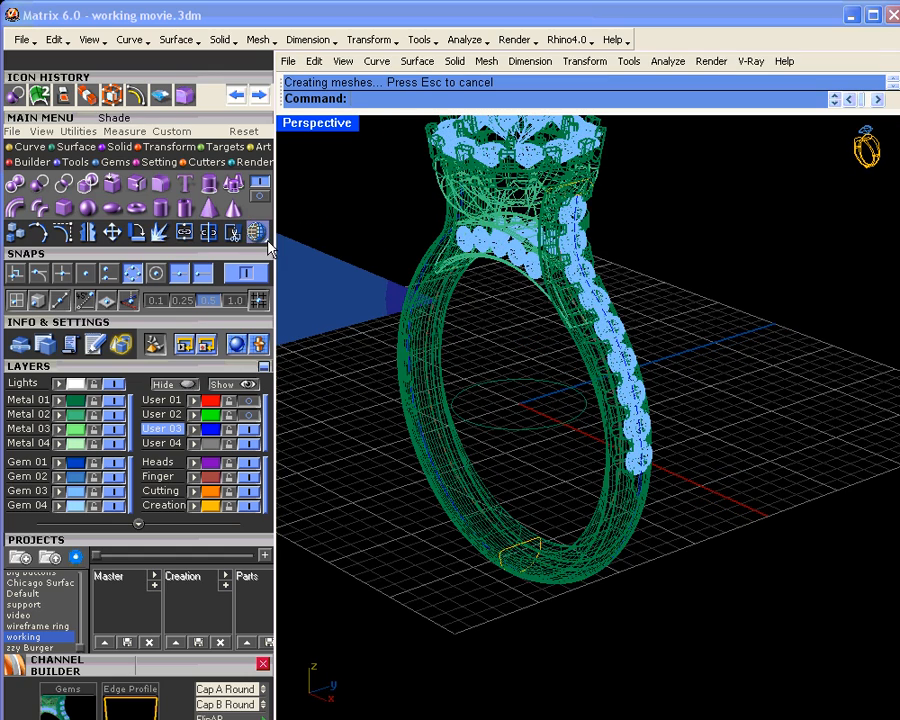
pyautogui.click(315, 299)
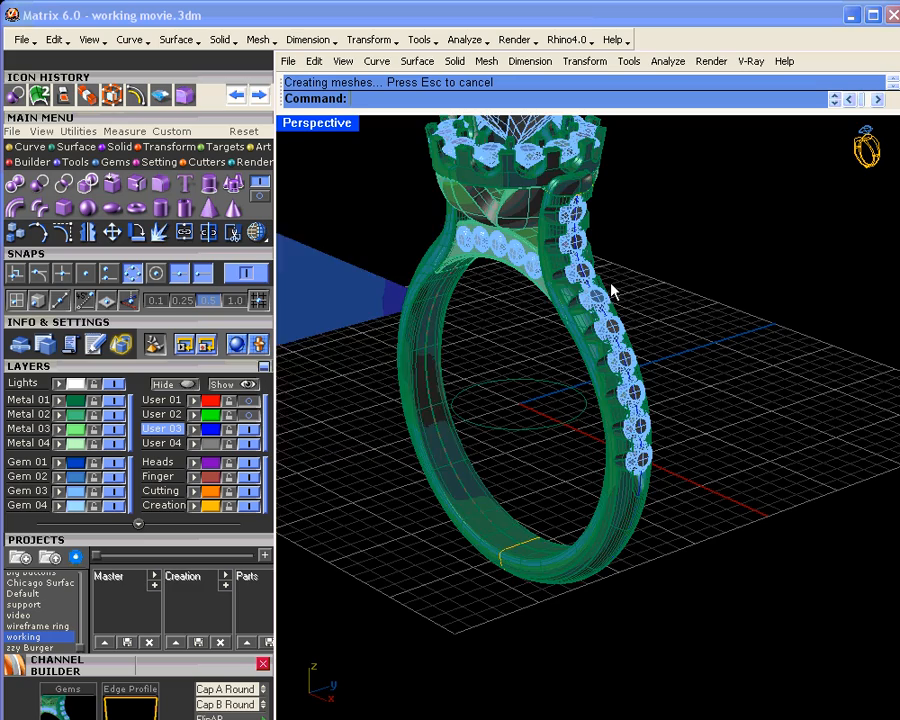
pyautogui.scroll(4, 611, 284)
pyautogui.moveTo(650, 355); pyautogui.dragTo(582, 448, button='right')
pyautogui.scroll(5, 581, 446)
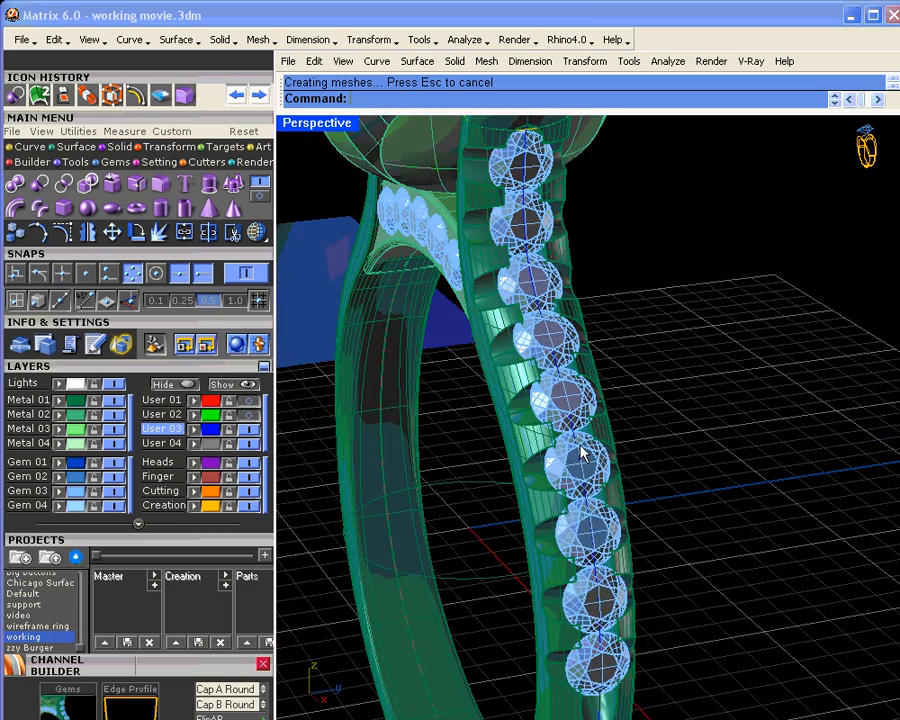
pyautogui.scroll(5, 576, 444)
pyautogui.scroll(-6, 566, 428)
pyautogui.scroll(2, 576, 455)
pyautogui.moveTo(576, 460); pyautogui.dragTo(539, 430, button='right')
pyautogui.scroll(-3, 481, 370)
pyautogui.scroll(-4, 538, 435)
# Draw a rectangular plane in the Side View that crosses the bottom of the shank and extends beyond both of its sides
pyautogui.doubleClick(330, 125)
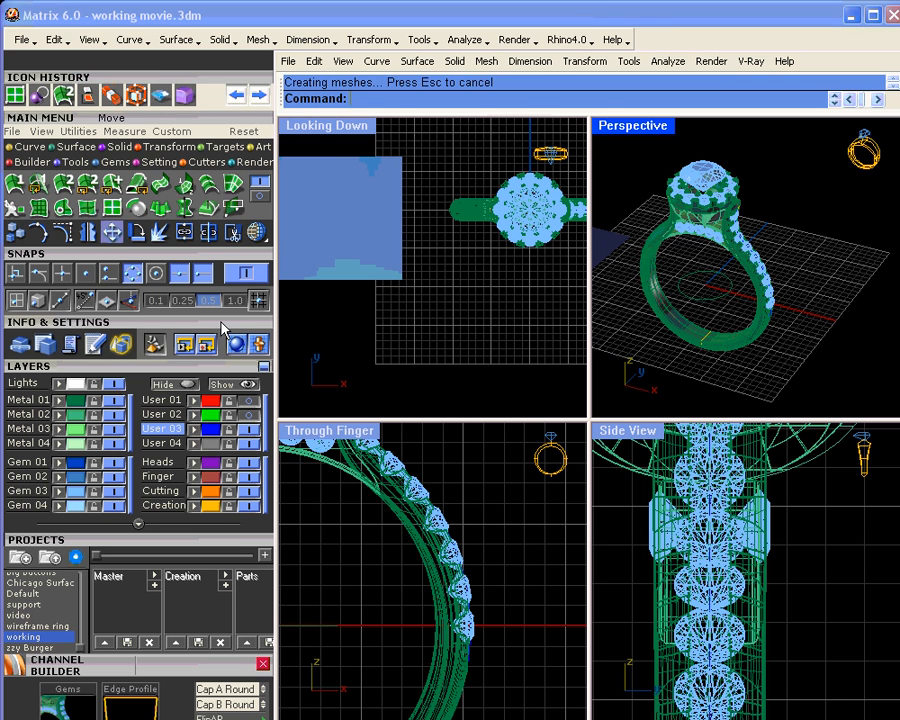
pyautogui.scroll(-5, 710, 590)
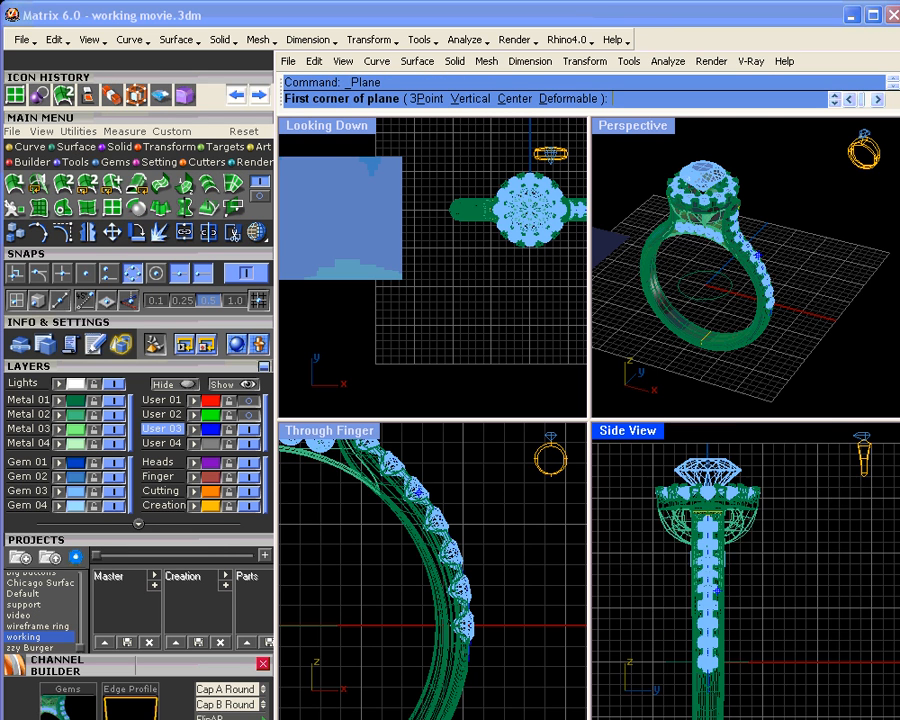
pyautogui.click(655, 605)
pyautogui.click(806, 710)
pyautogui.click(728, 588)
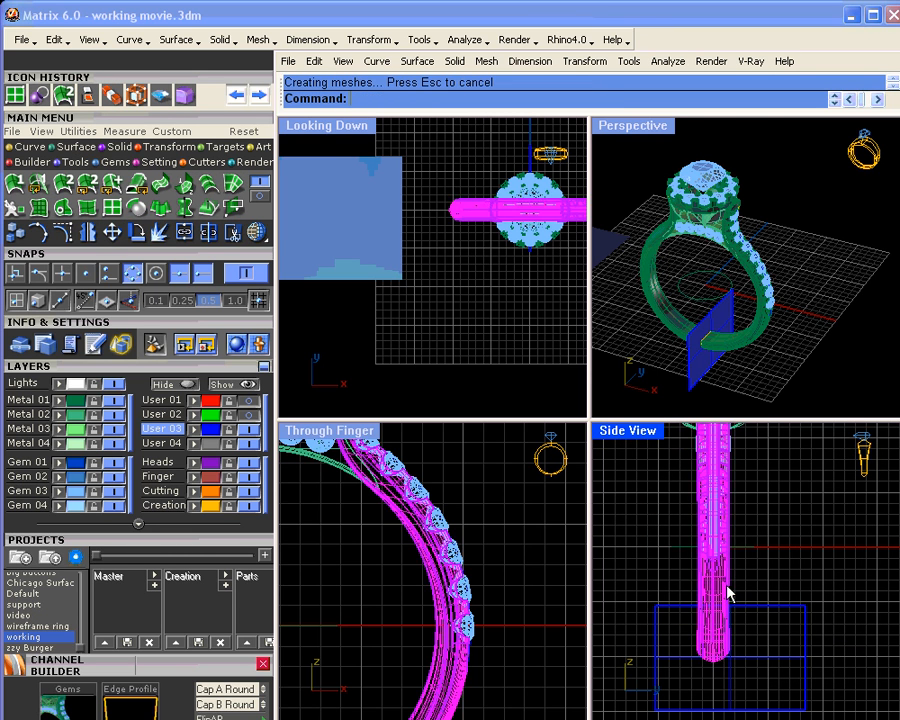
pyautogui.click(185, 236)
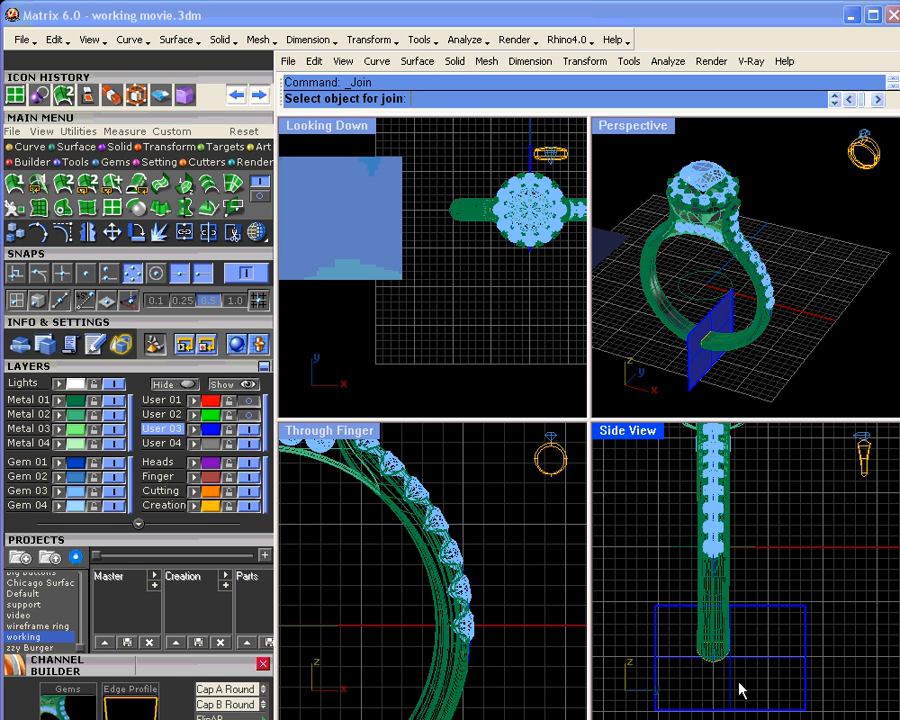
pyautogui.press('Escape')
# Split the shank at its bottom centre using the rectangular plane as the cutting object
pyautogui.click(728, 598)
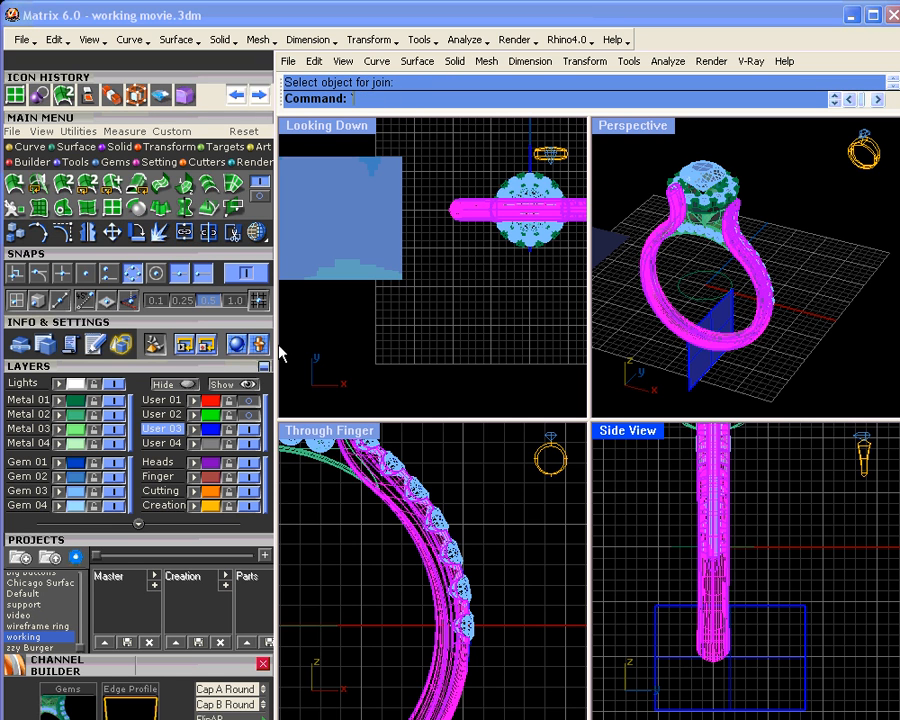
pyautogui.click(228, 272)
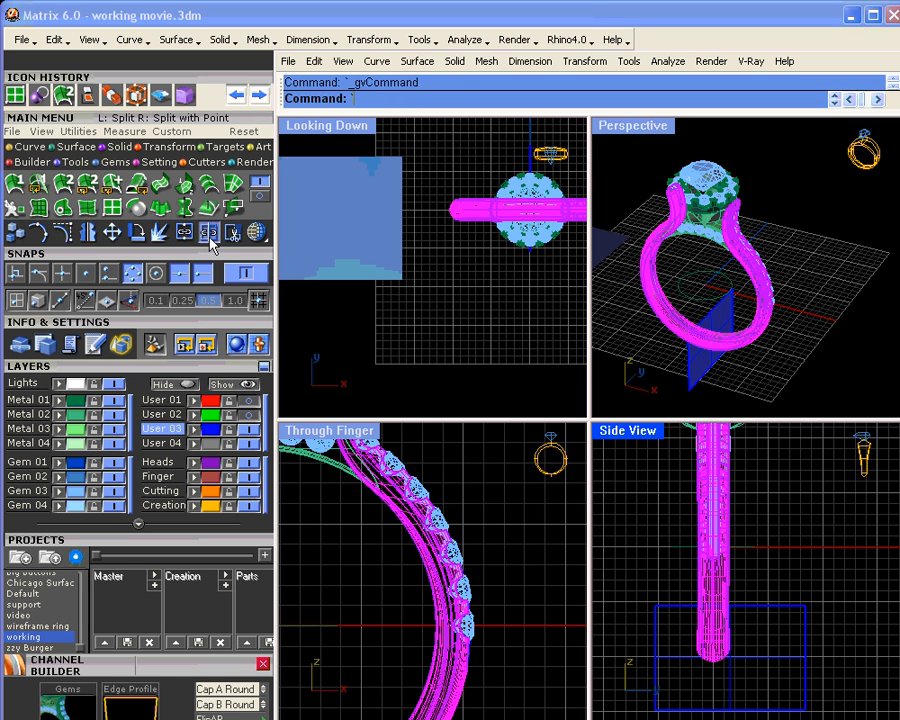
pyautogui.click(768, 605)
pyautogui.click(793, 634)
pyautogui.click(728, 579)
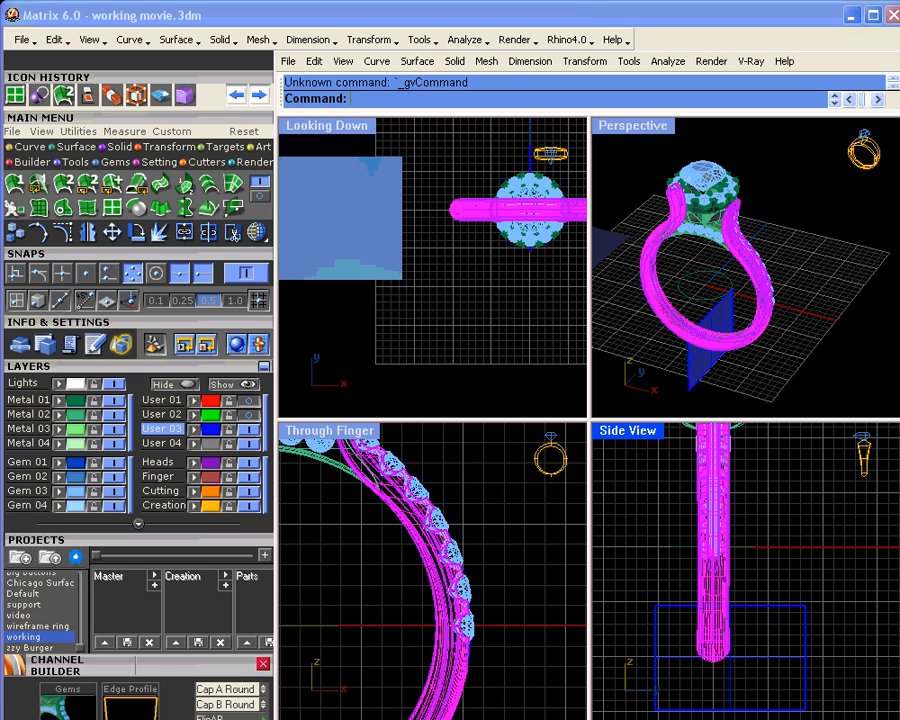
pyautogui.click(209, 233)
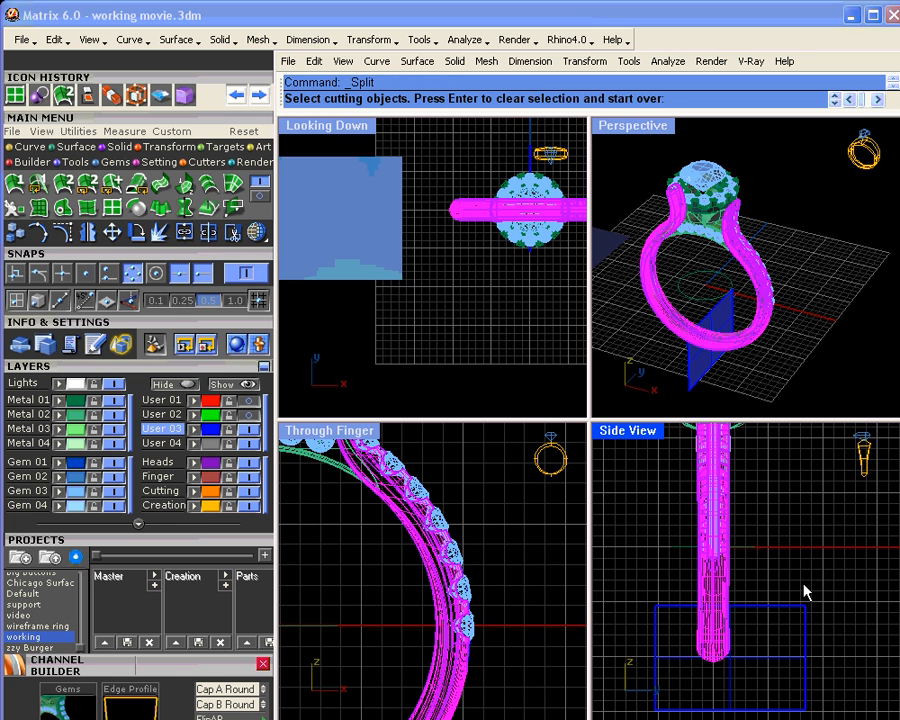
pyautogui.click(806, 628)
pyautogui.press('Return')
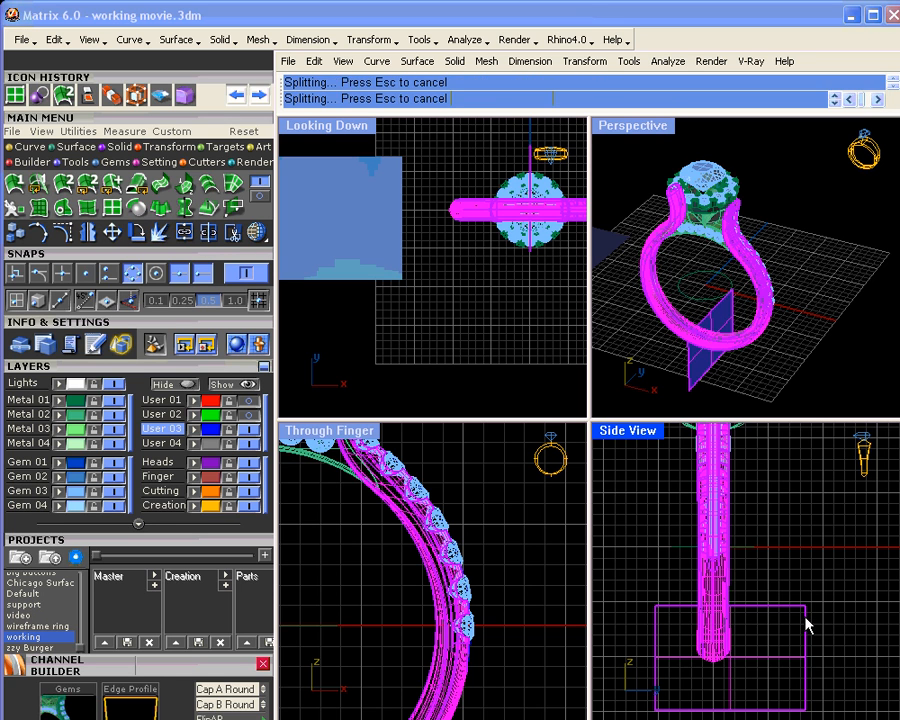
# Delete the cutting plane and the half of the shank that has no gem channel
pyautogui.moveTo(677, 588); pyautogui.dragTo(643, 643)
pyautogui.press('Delete')
pyautogui.click(357, 480)
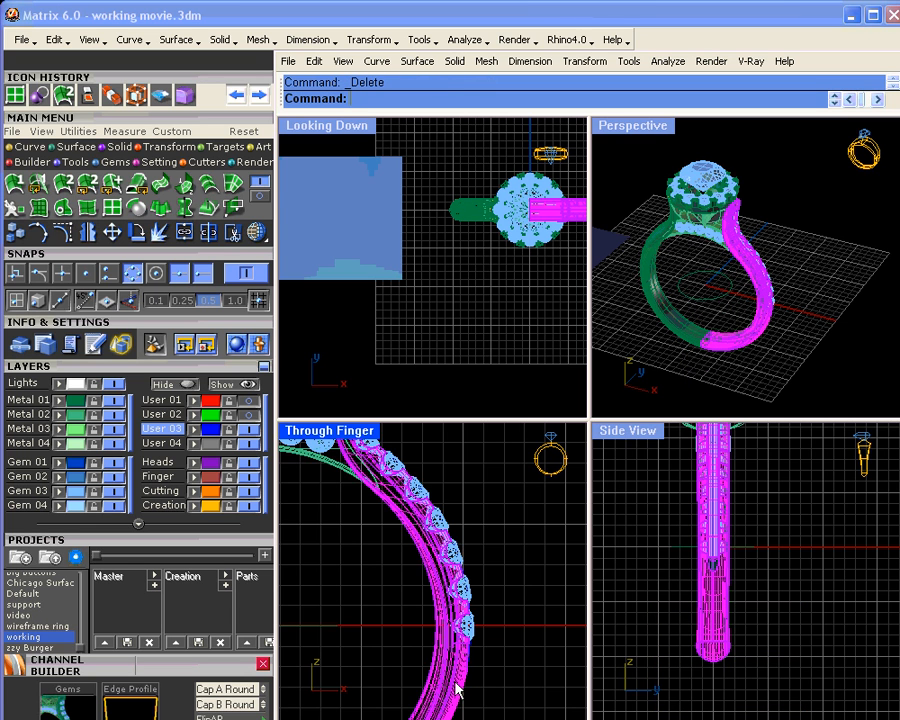
pyautogui.scroll(-5, 320, 478)
pyautogui.click(347, 708)
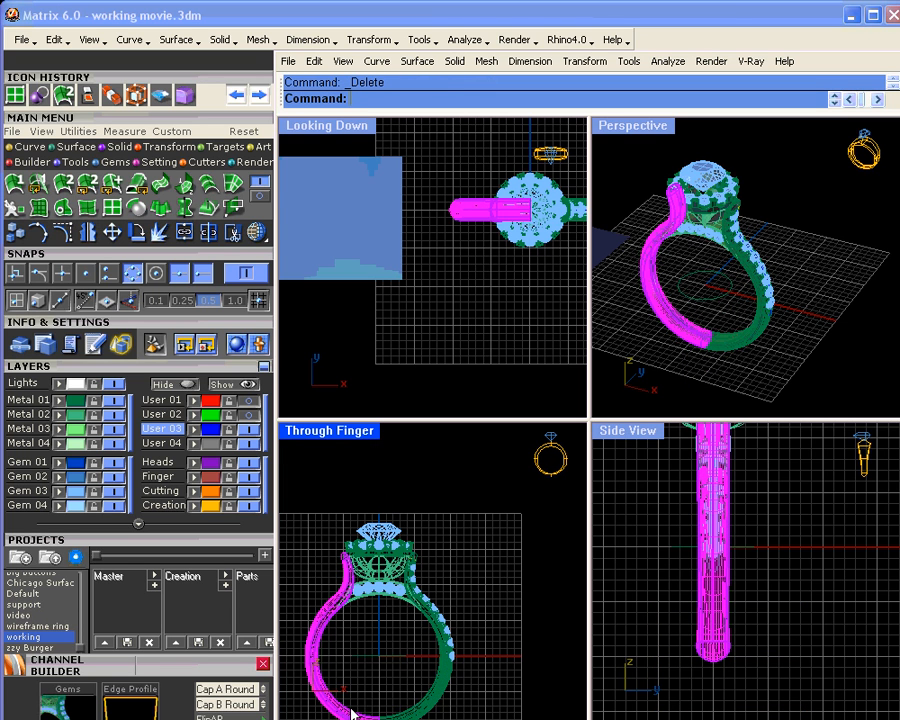
pyautogui.press('Delete')
# Mirror a copy of the remaining channelled shank half across the vertical centre plane through the origin in the Through Finger view
pyautogui.click(440, 690)
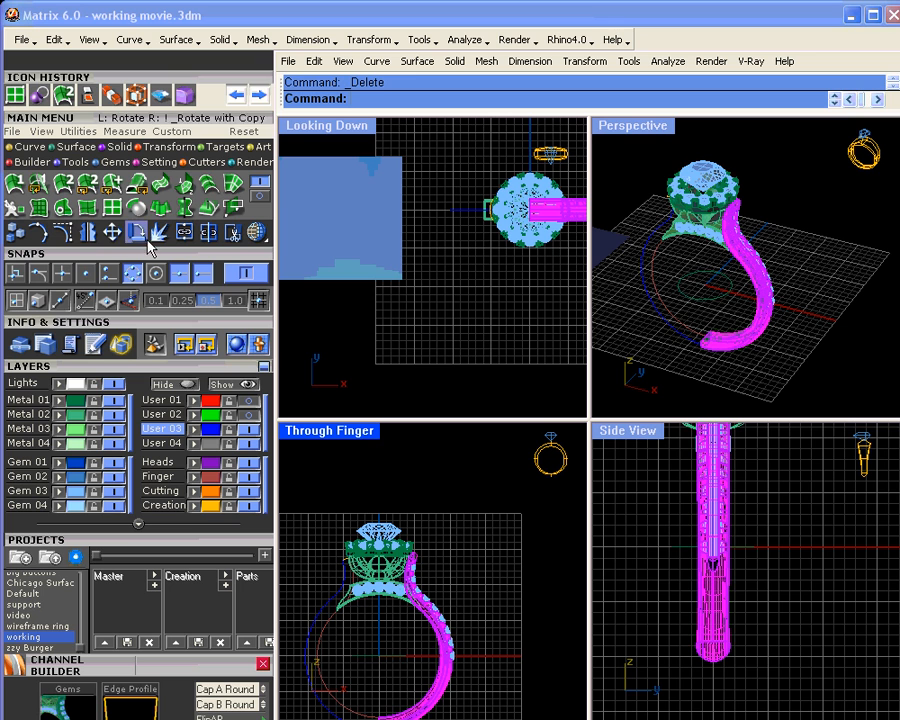
pyautogui.click(90, 236)
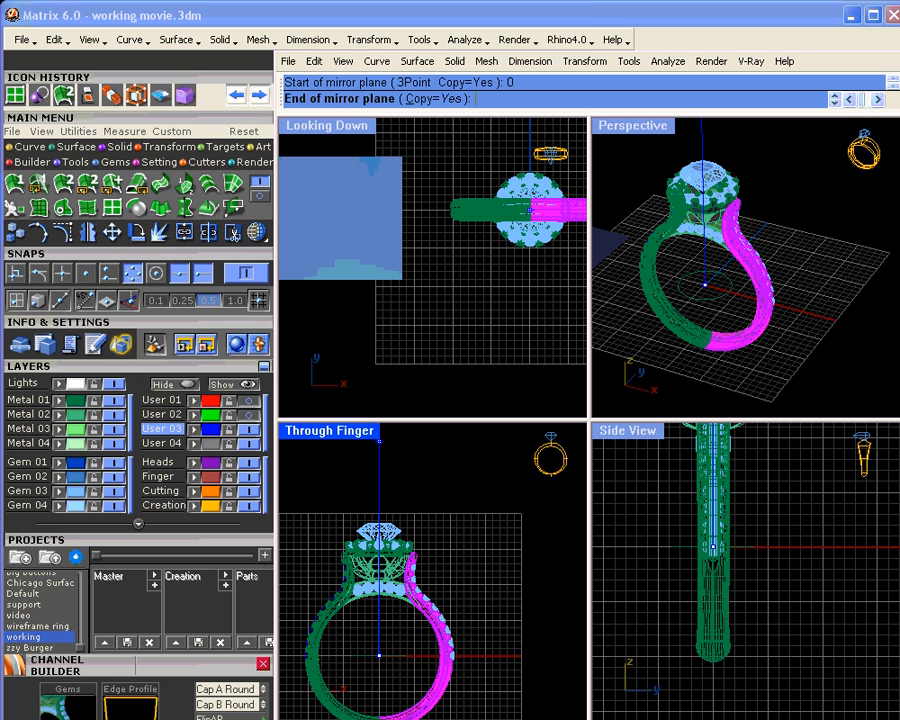
pyautogui.click(380, 447)
pyautogui.press('Escape')
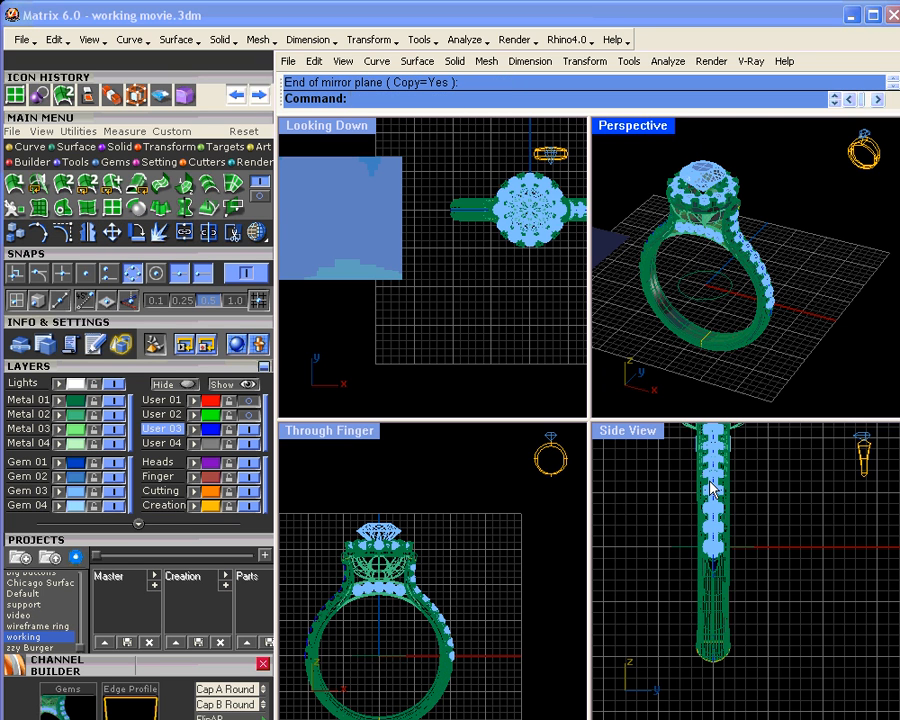
# Mirror a copy of the shank's gem group onto the opposite side across the vertical plane through the origin
pyautogui.click(709, 484)
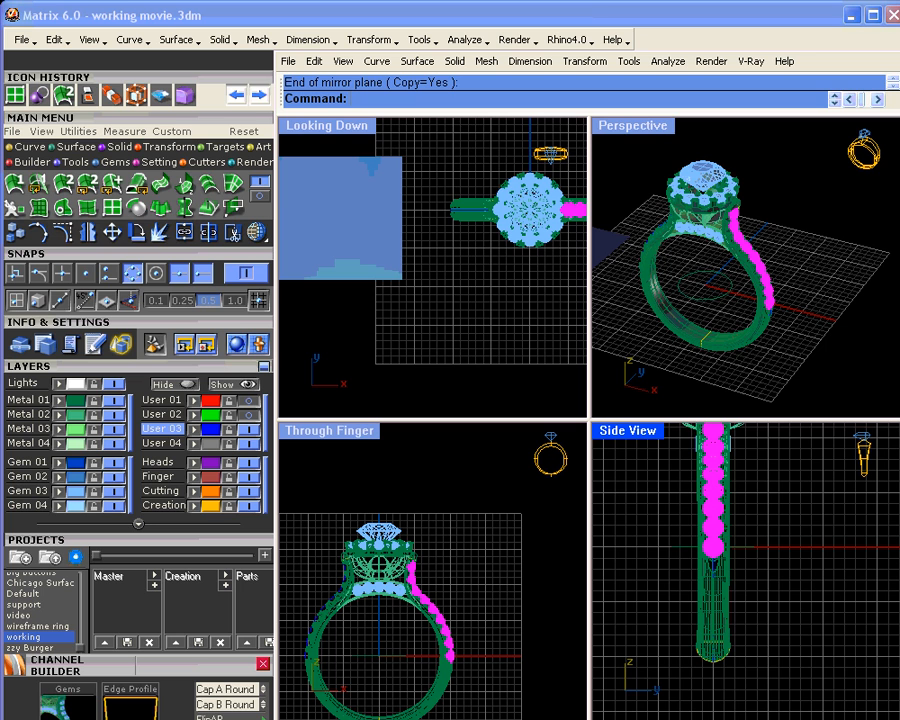
pyautogui.click(92, 236)
pyautogui.click(373, 377)
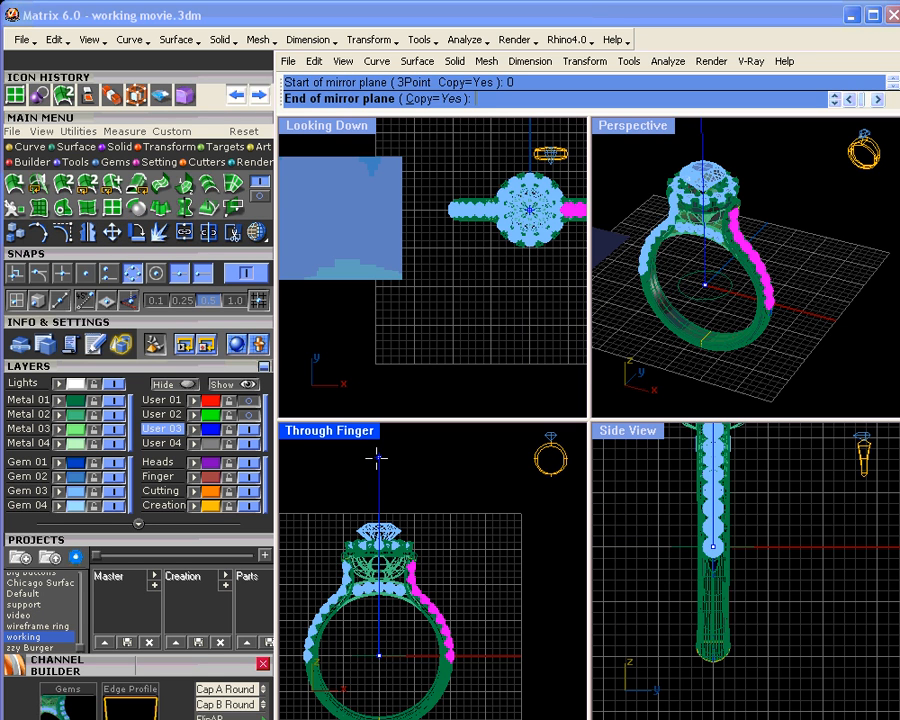
pyautogui.click(378, 467)
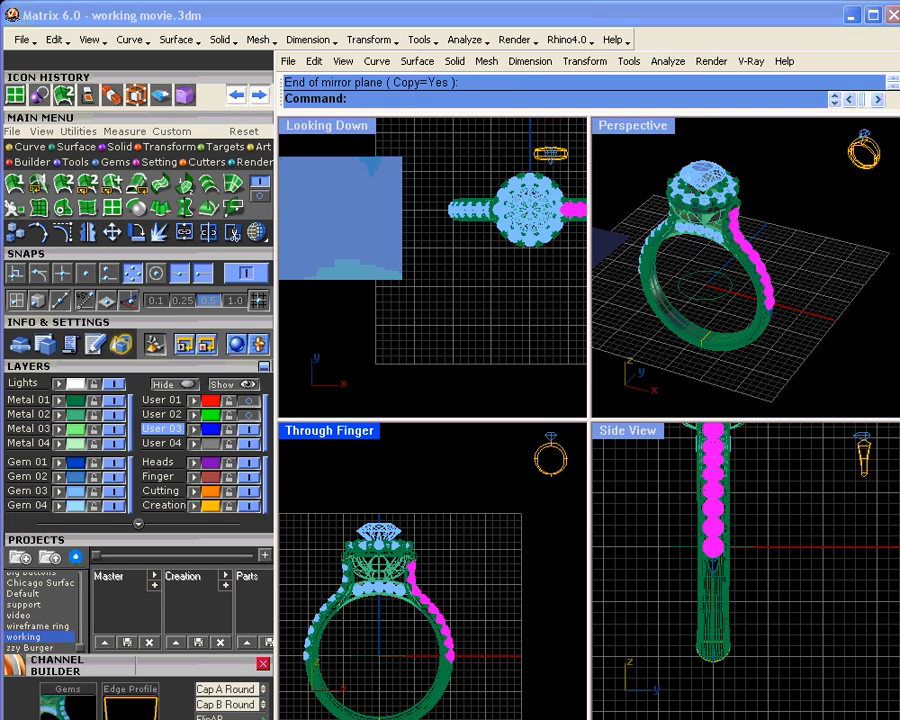
# Examine the mirrored shank, the ring head and the gallery gems from several angles in the Perspective view
pyautogui.doubleClick(663, 128)
pyautogui.moveTo(577, 398); pyautogui.dragTo(506, 261, button='right')
pyautogui.scroll(3, 512, 316)
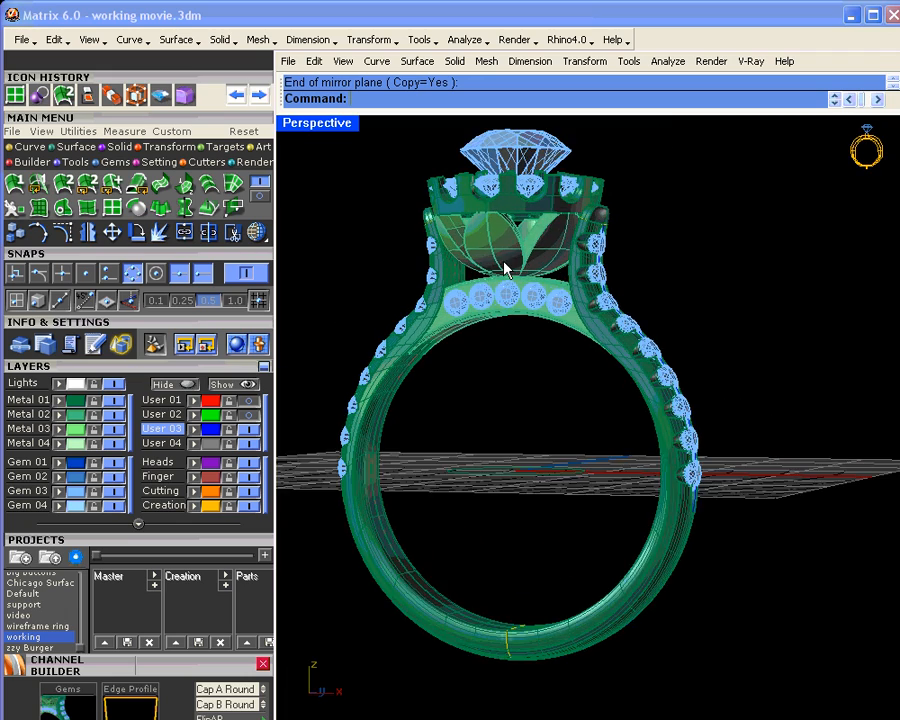
pyautogui.moveTo(512, 316); pyautogui.dragTo(583, 343, button='right')
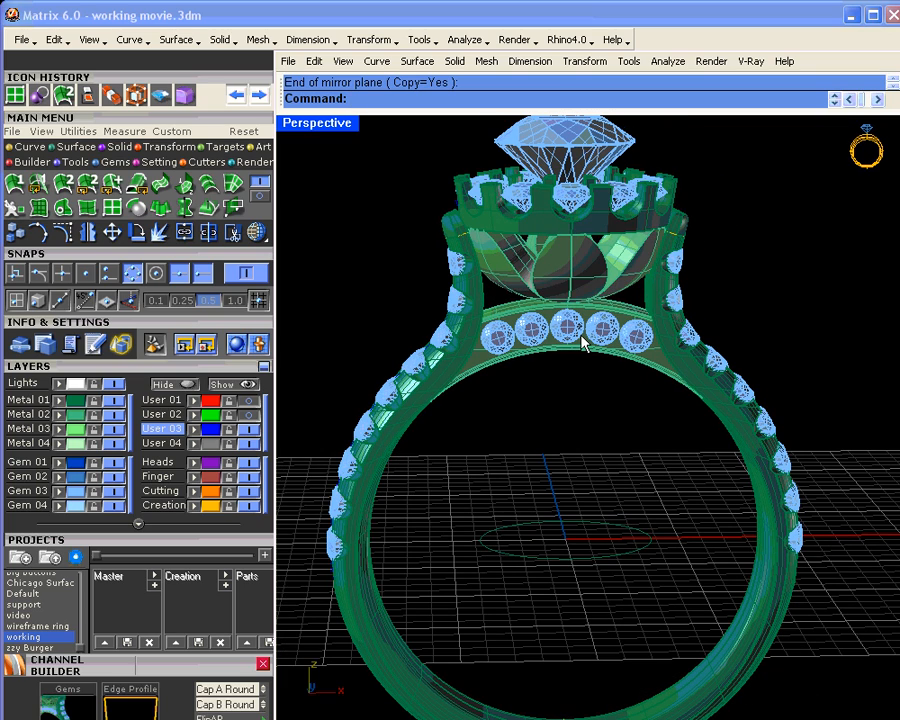
pyautogui.moveTo(596, 365); pyautogui.dragTo(484, 388, button='right')
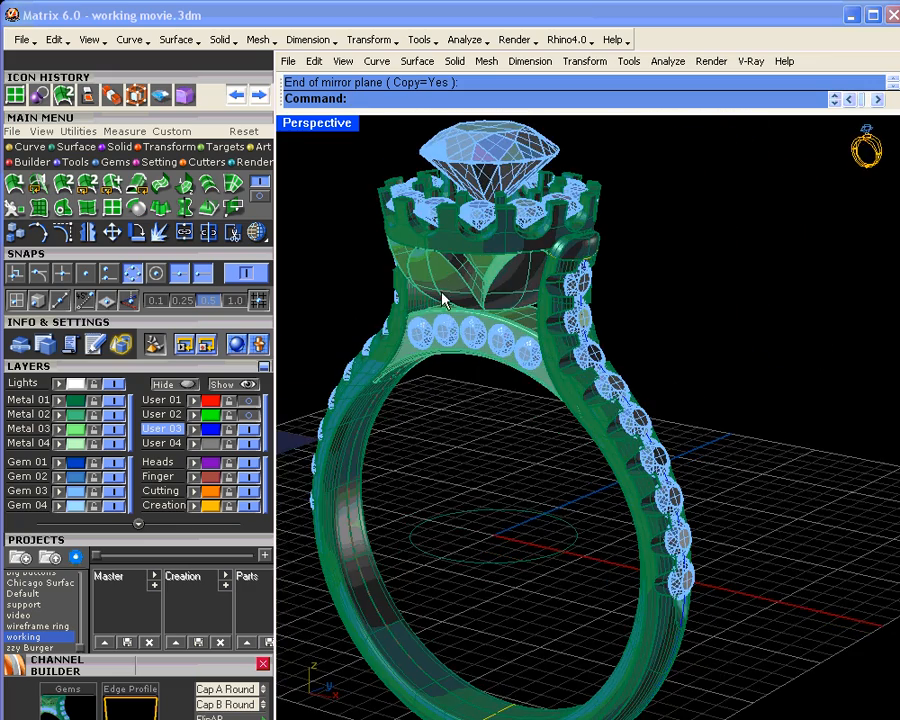
pyautogui.moveTo(438, 287); pyautogui.dragTo(484, 295, button='right')
pyautogui.scroll(5, 518, 302)
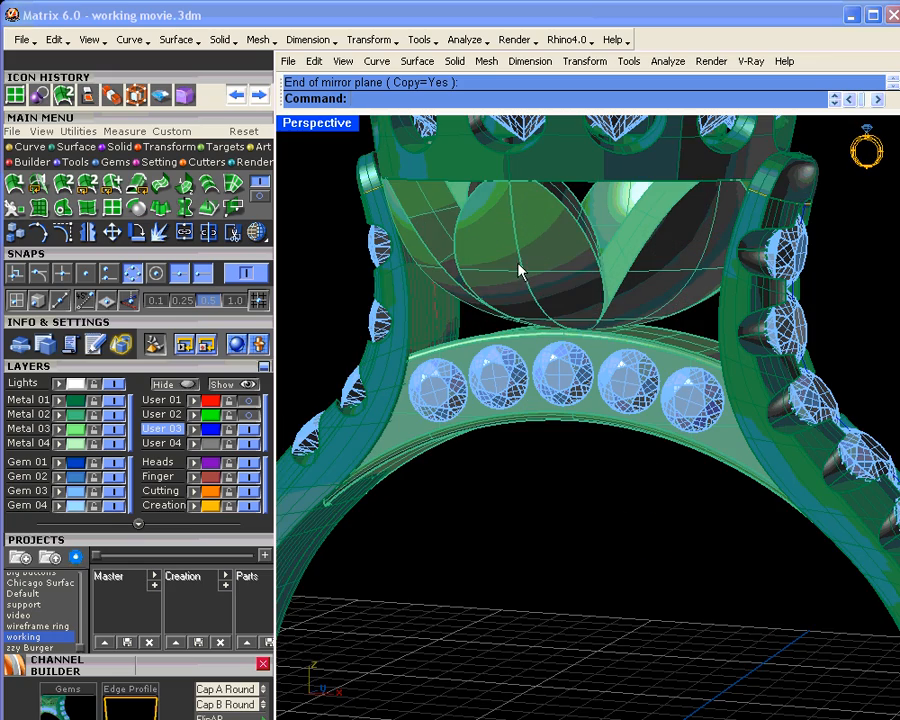
pyautogui.click(519, 267)
pyautogui.click(565, 534)
pyautogui.scroll(-5, 565, 534)
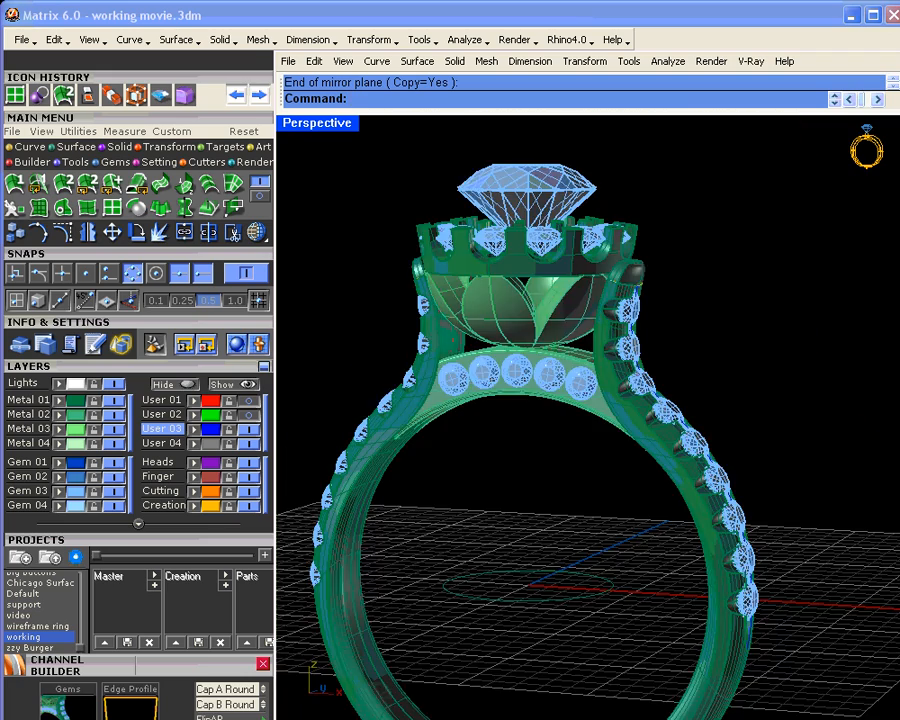
# Switch the reference plane's material to Basic so its ring photo texture is displayed
pyautogui.scroll(-3, 426, 470)
pyautogui.moveTo(426, 470); pyautogui.dragTo(242, 274, button='right')
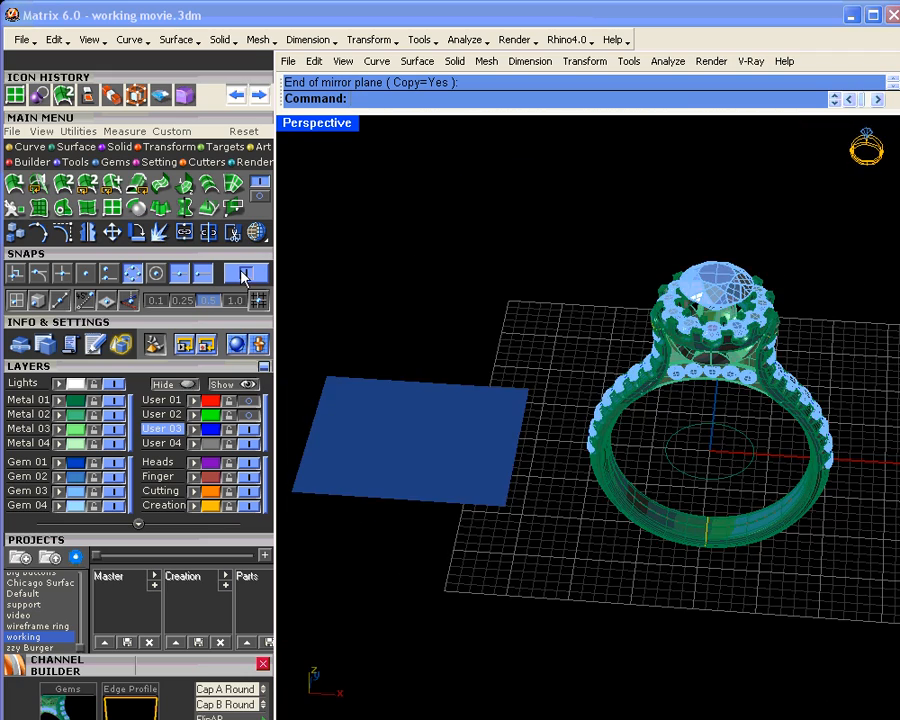
pyautogui.click(452, 423)
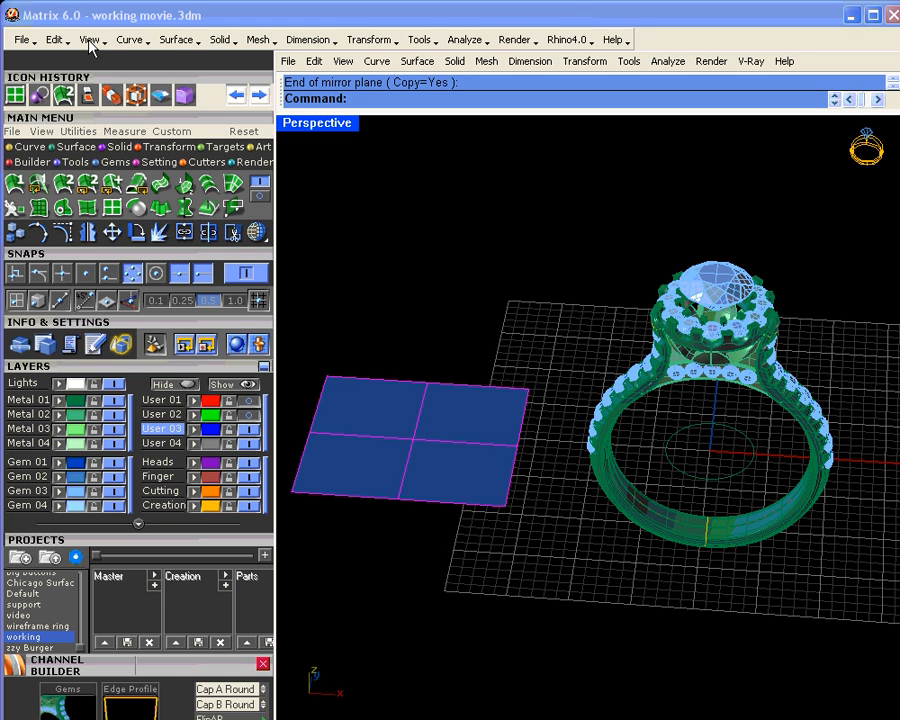
pyautogui.click(54, 40)
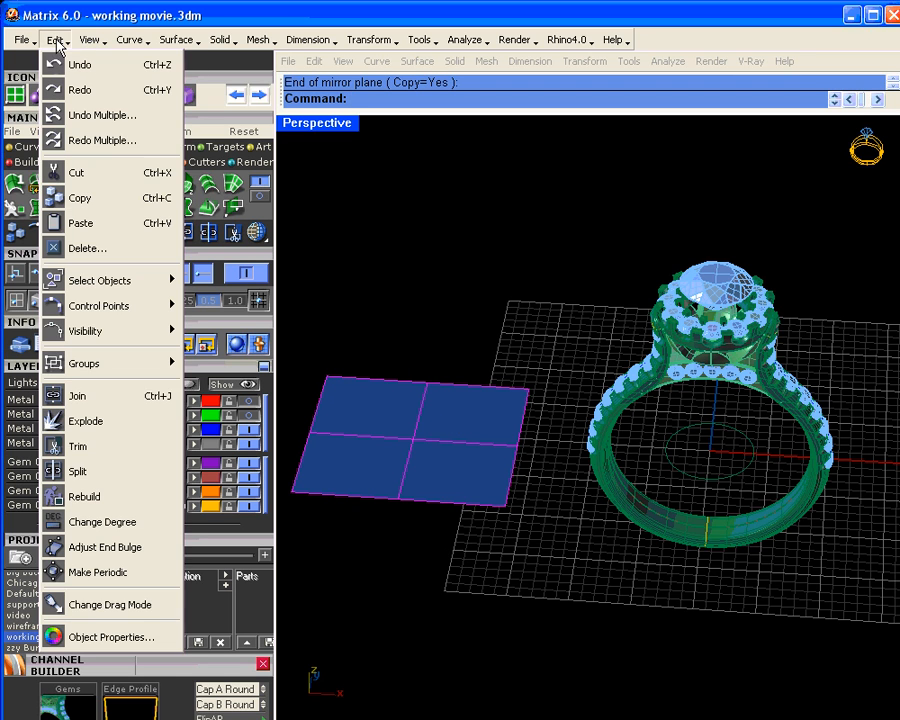
pyautogui.click(87, 641)
pyautogui.click(790, 142)
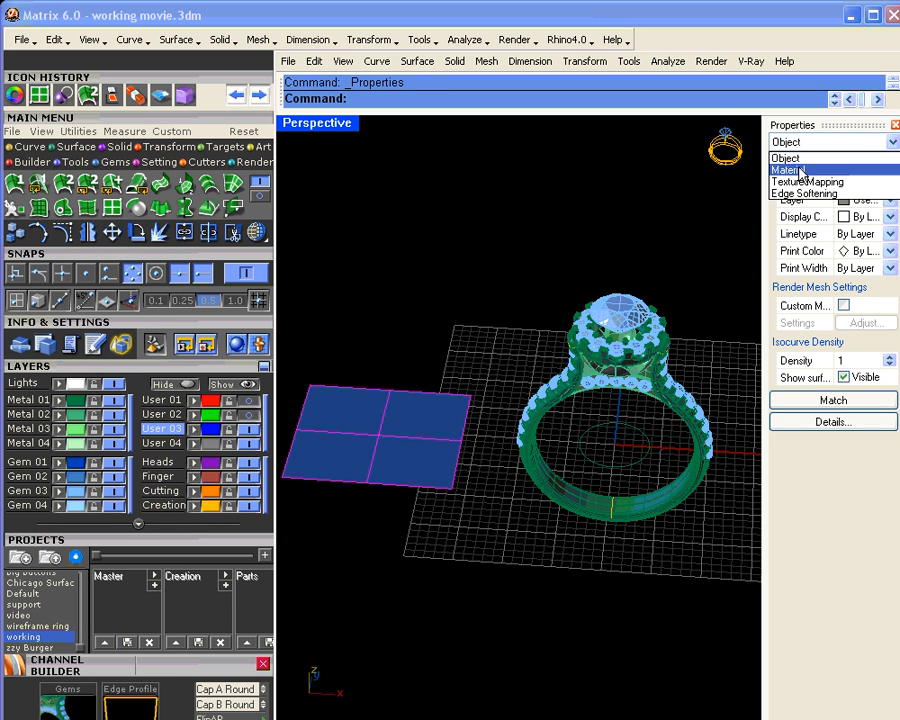
pyautogui.click(800, 171)
pyautogui.click(793, 220)
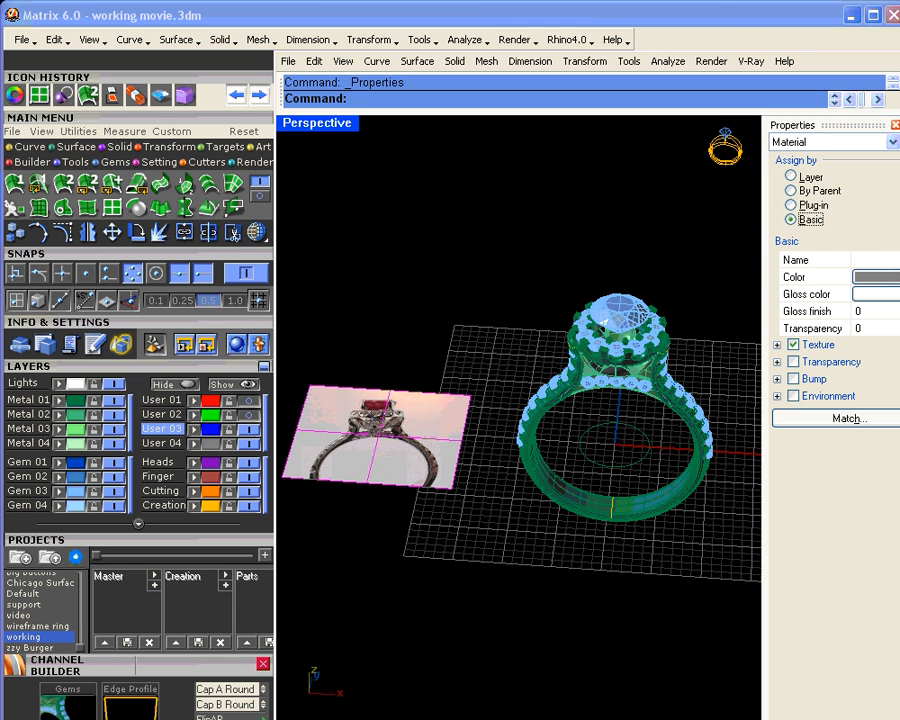
pyautogui.click(895, 127)
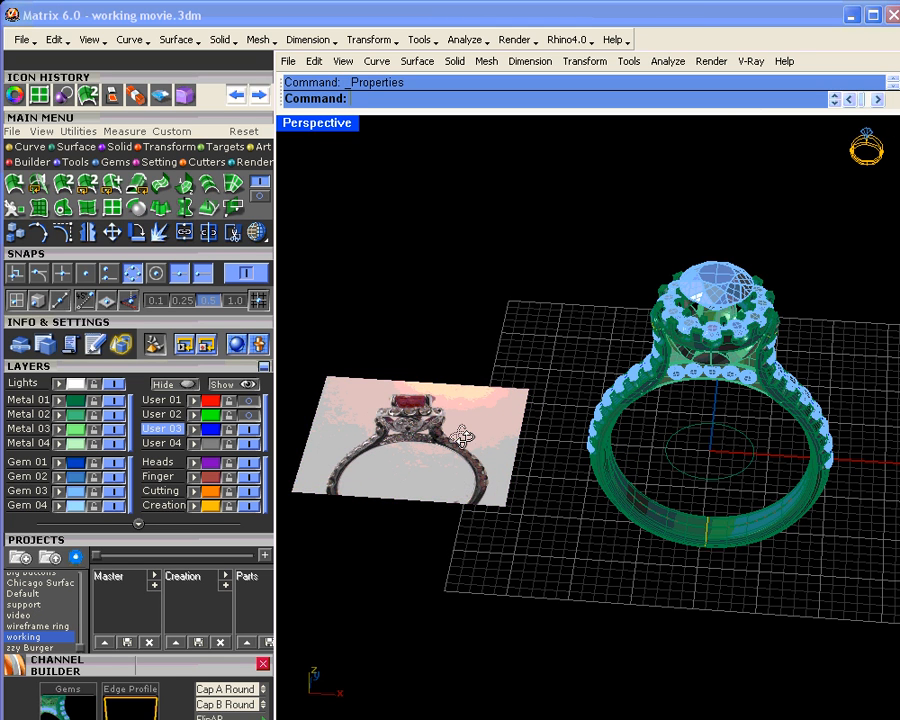
# Examine the gallery below the centre stone in the reference photo and compare it with the modelled ring
pyautogui.moveTo(455, 346); pyautogui.dragTo(462, 506, button='right')
pyautogui.scroll(4, 394, 456)
pyautogui.scroll(-2, 412, 432)
pyautogui.scroll(2, 415, 420)
pyautogui.scroll(2, 419, 400)
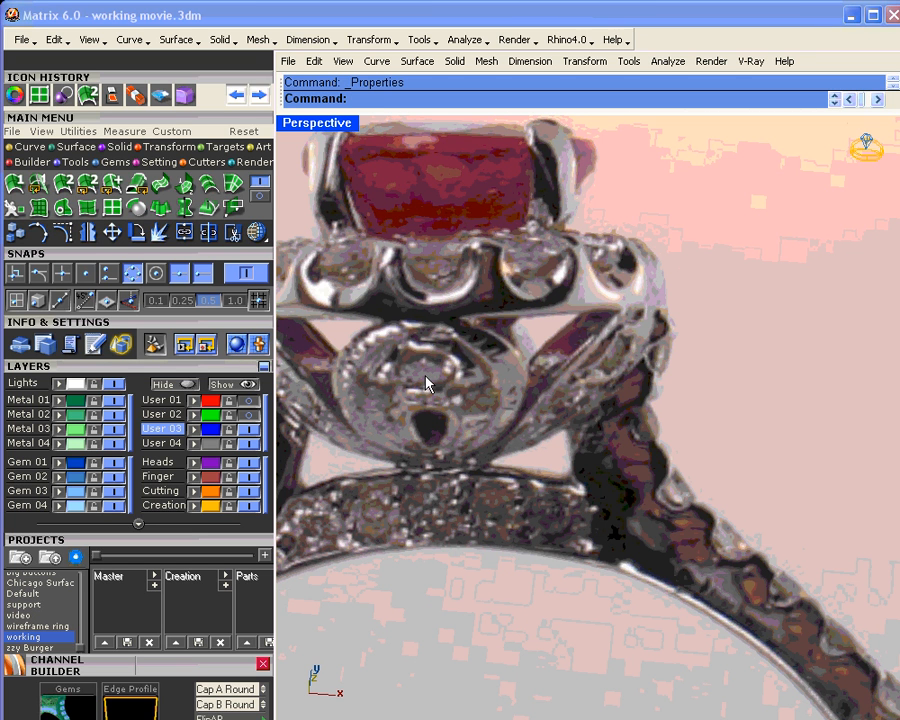
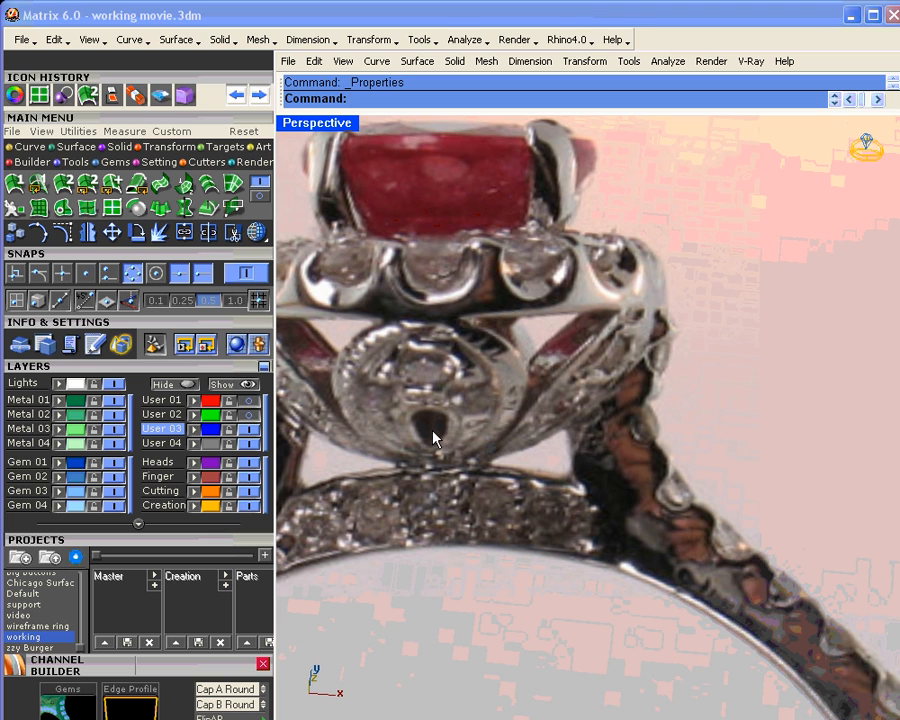
pyautogui.scroll(-13, 425, 409)
pyautogui.keyDown('shift'); pyautogui.moveTo(575, 494); pyautogui.dragTo(514, 519, button='right'); pyautogui.keyUp('shift')
pyautogui.moveTo(514, 519); pyautogui.dragTo(573, 452, button='right')
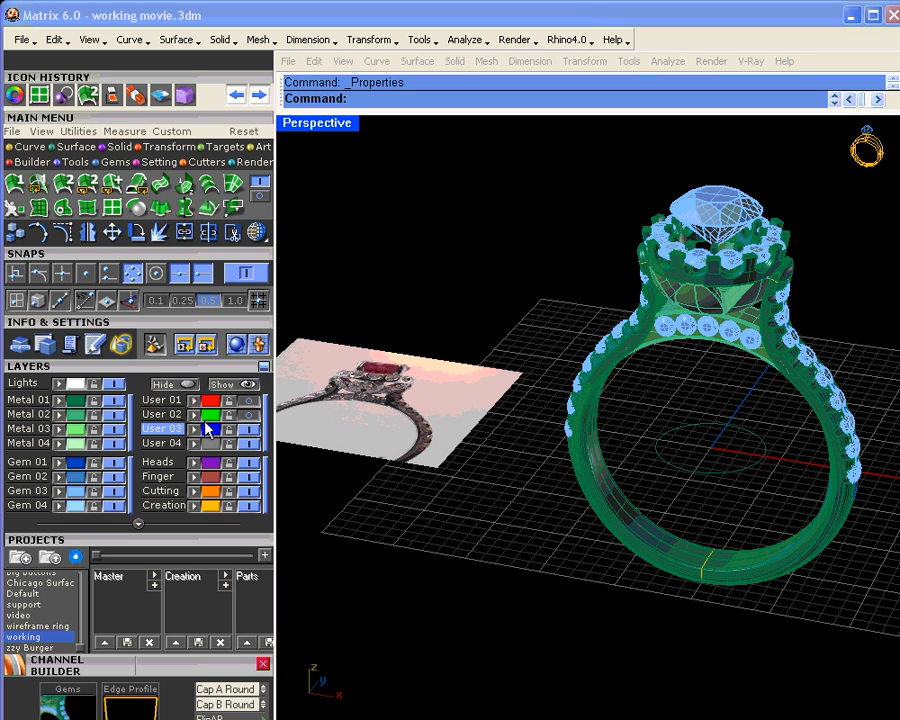
pyautogui.click(30, 147)
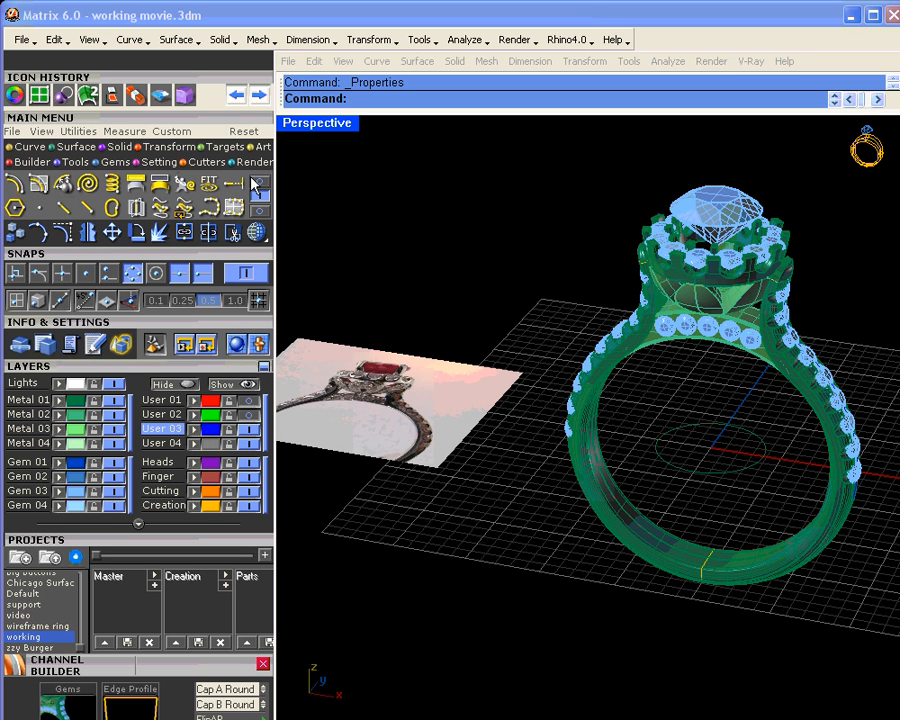
pyautogui.click(158, 207)
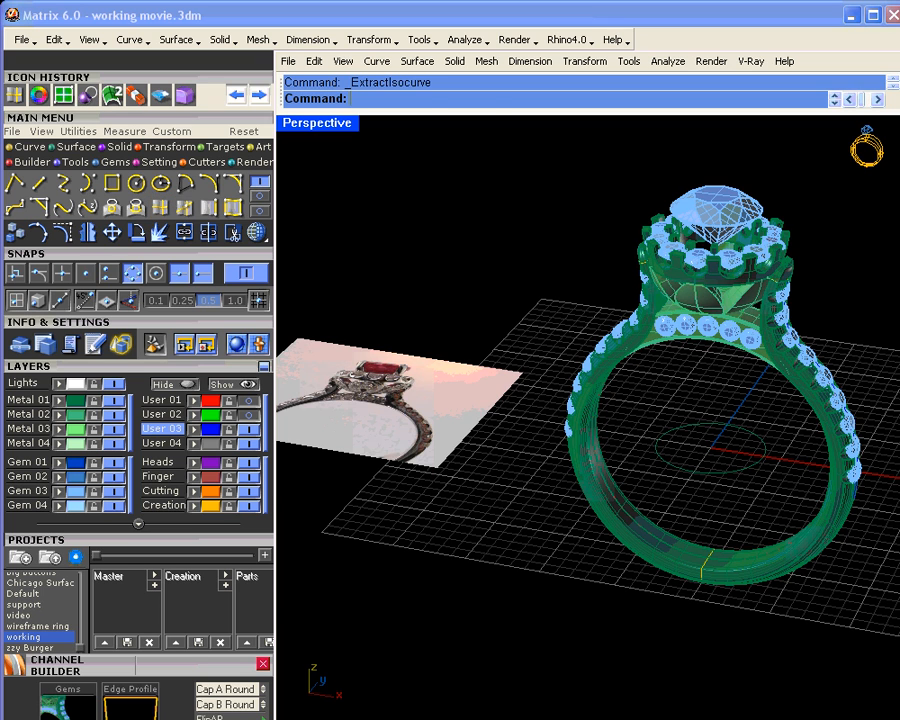
pyautogui.scroll(5, 680, 310)
pyautogui.click(715, 319)
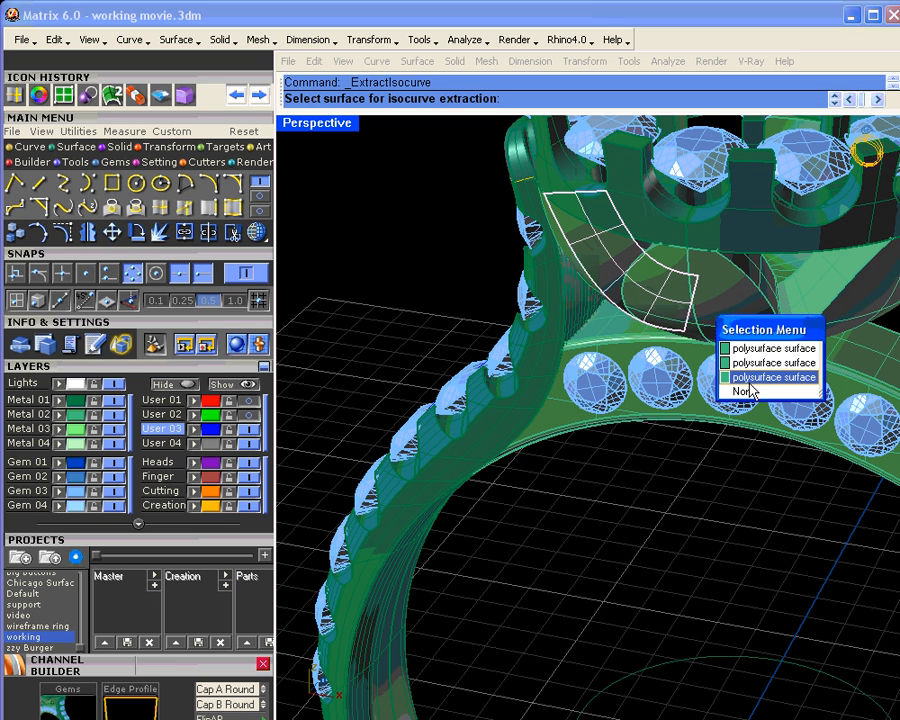
pyautogui.click(750, 354)
pyautogui.moveTo(706, 384); pyautogui.dragTo(685, 360, button='right')
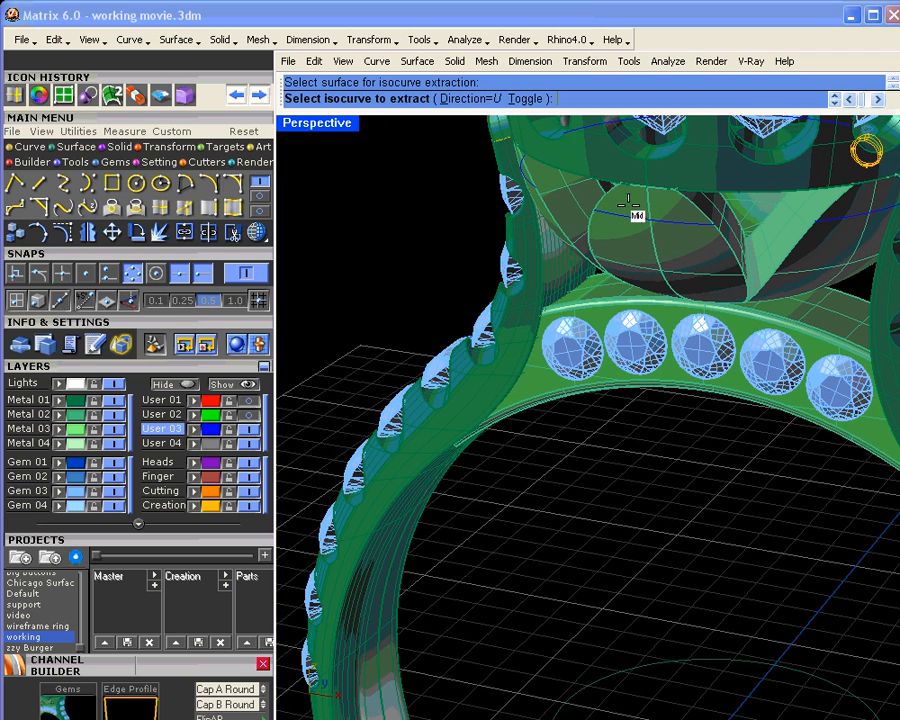
pyautogui.click(525, 99)
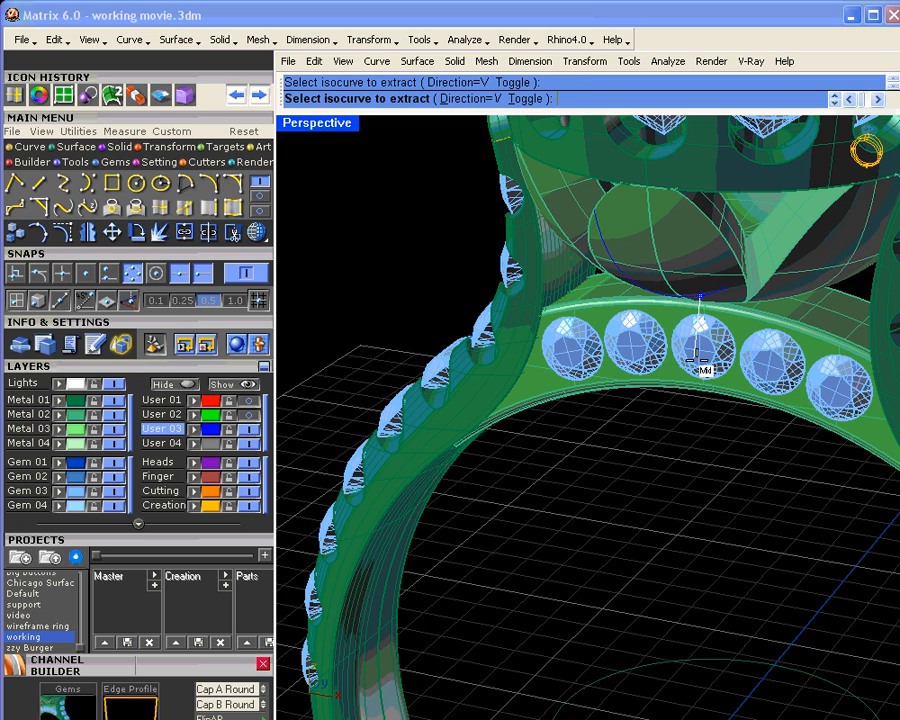
pyautogui.moveTo(707, 384); pyautogui.dragTo(278, 410, button='right')
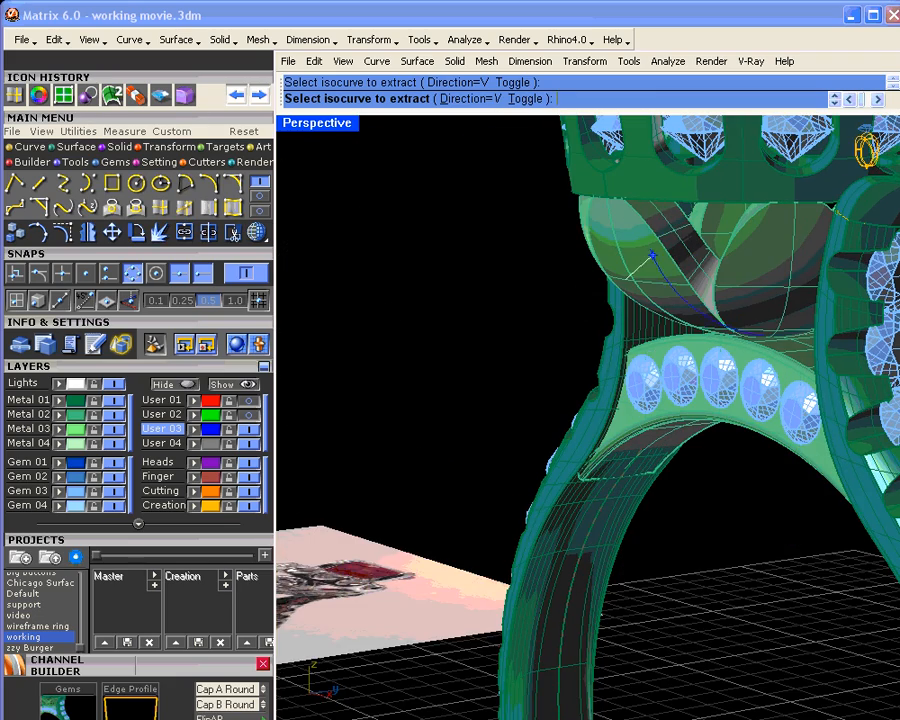
pyautogui.scroll(2, 596, 202)
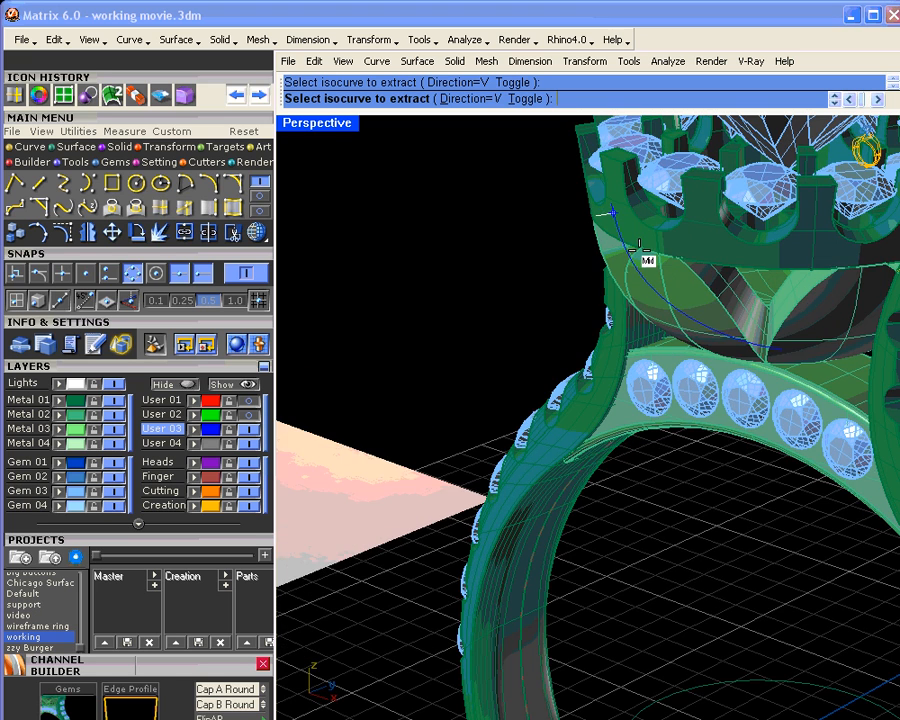
pyautogui.scroll(3, 637, 243)
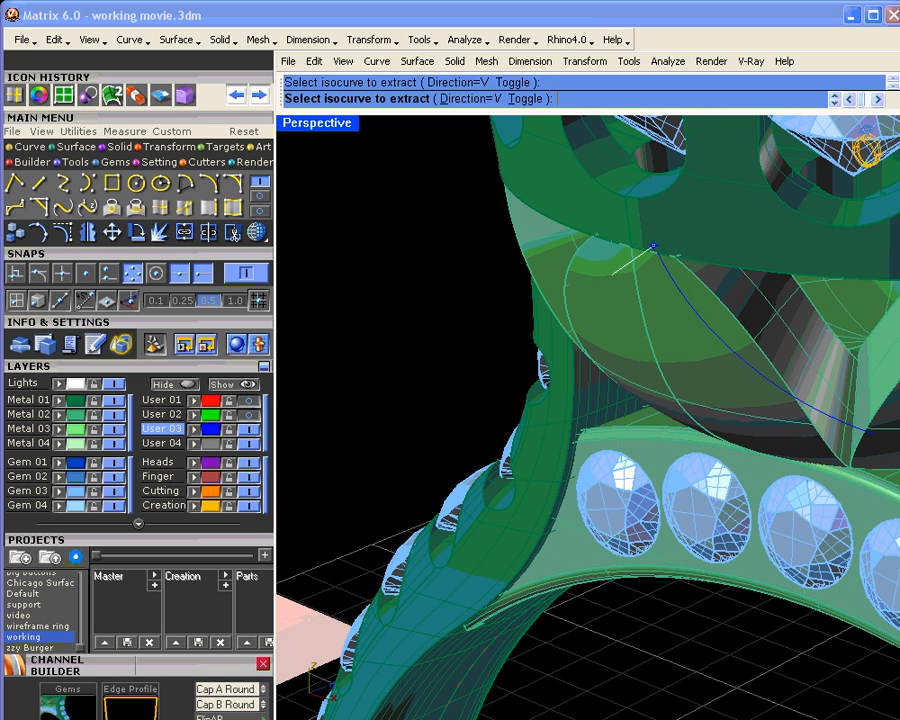
pyautogui.rightClick(628, 317)
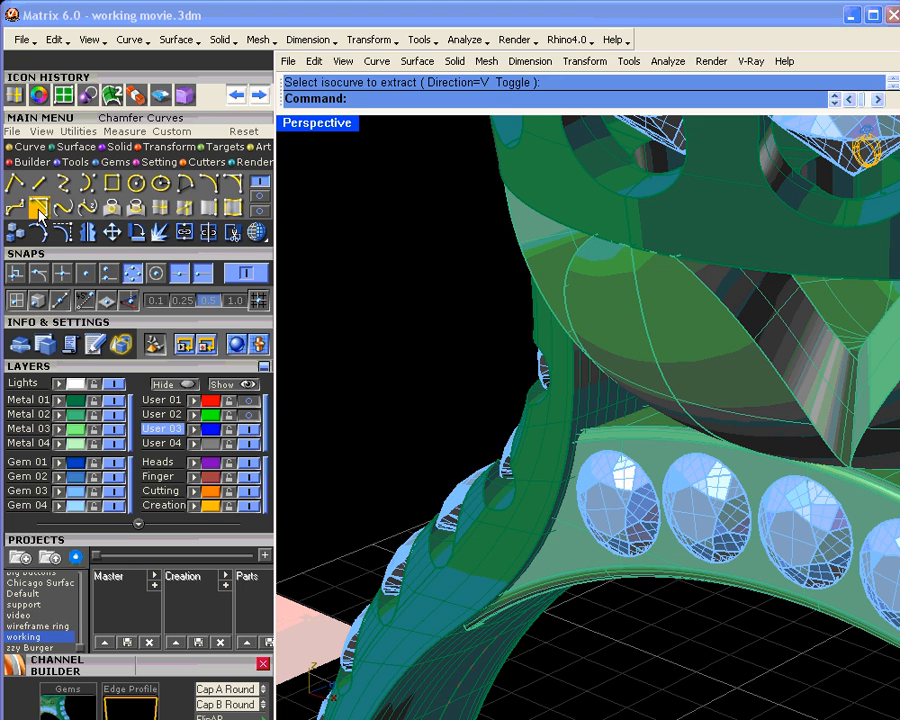
# Try to extract a V-direction isocurve down the middle of the front petal surface, with the object snaps disabled
pyautogui.rightClick(669, 397)
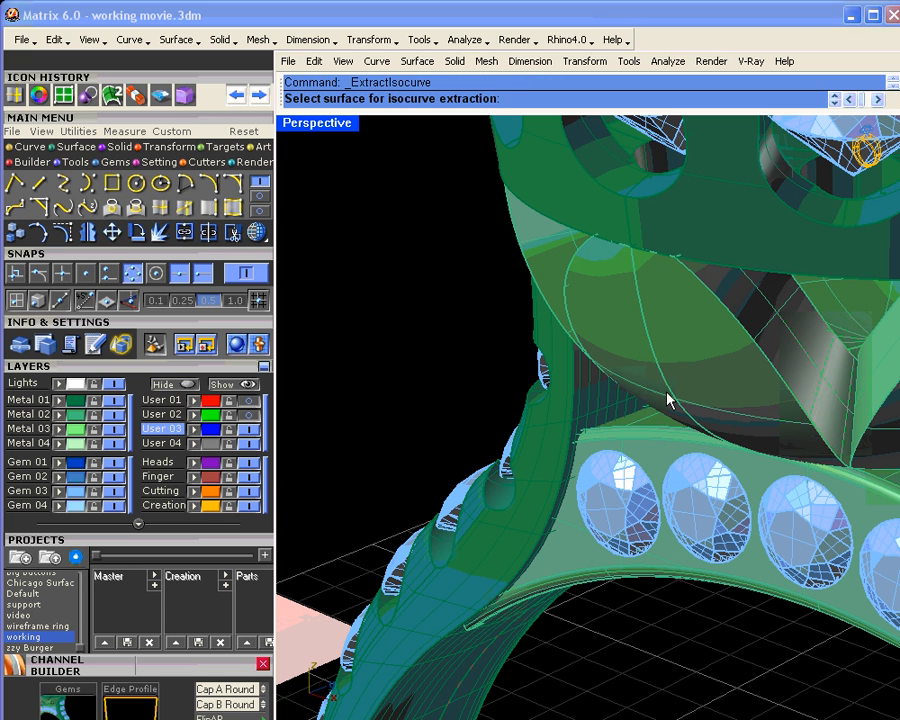
pyautogui.click(671, 401)
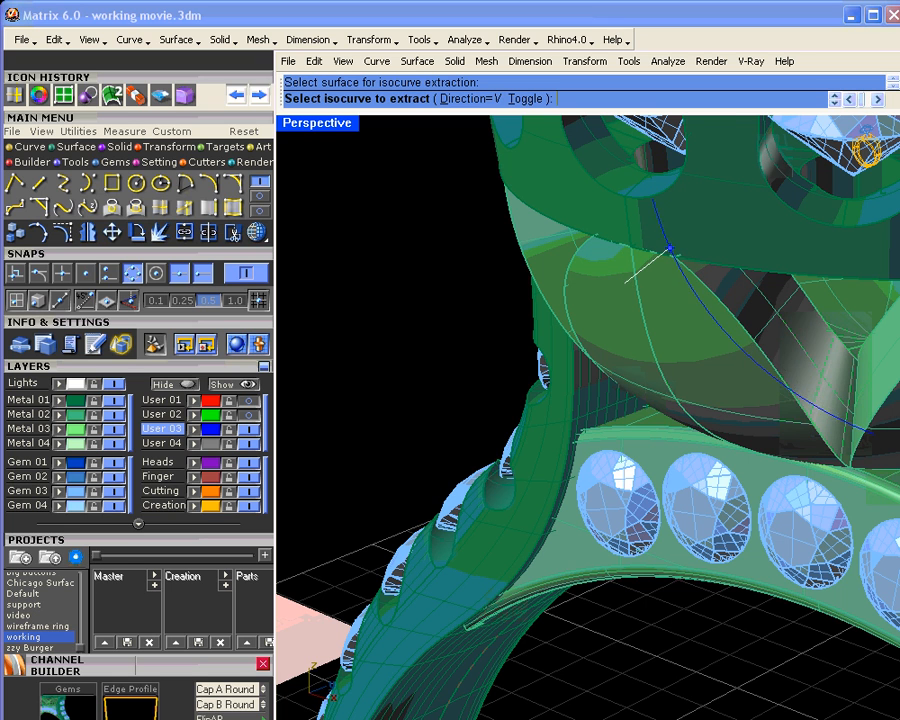
pyautogui.click(255, 234)
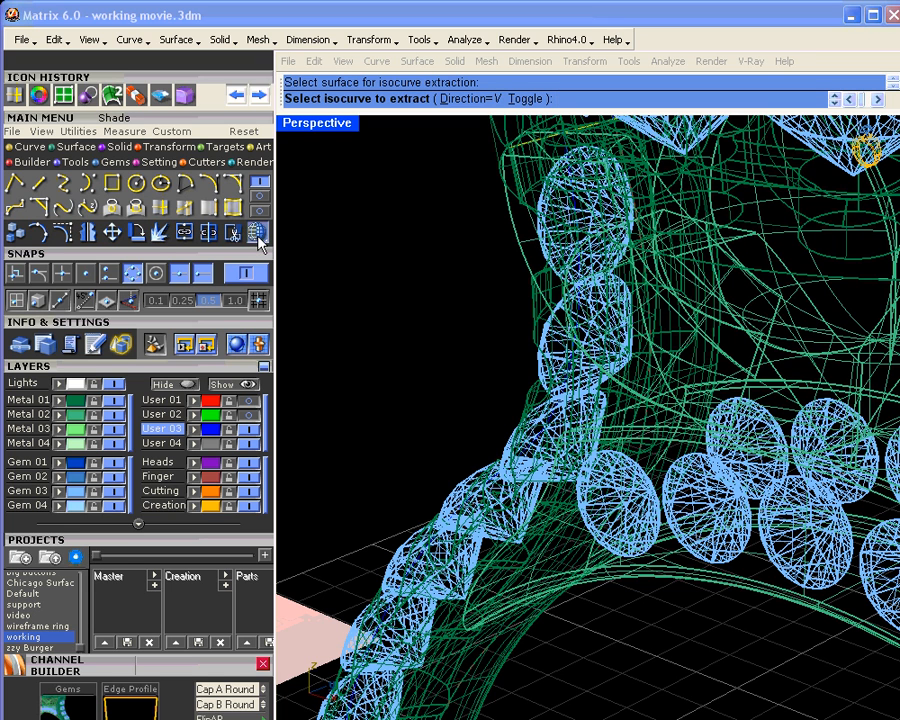
pyautogui.click(255, 234)
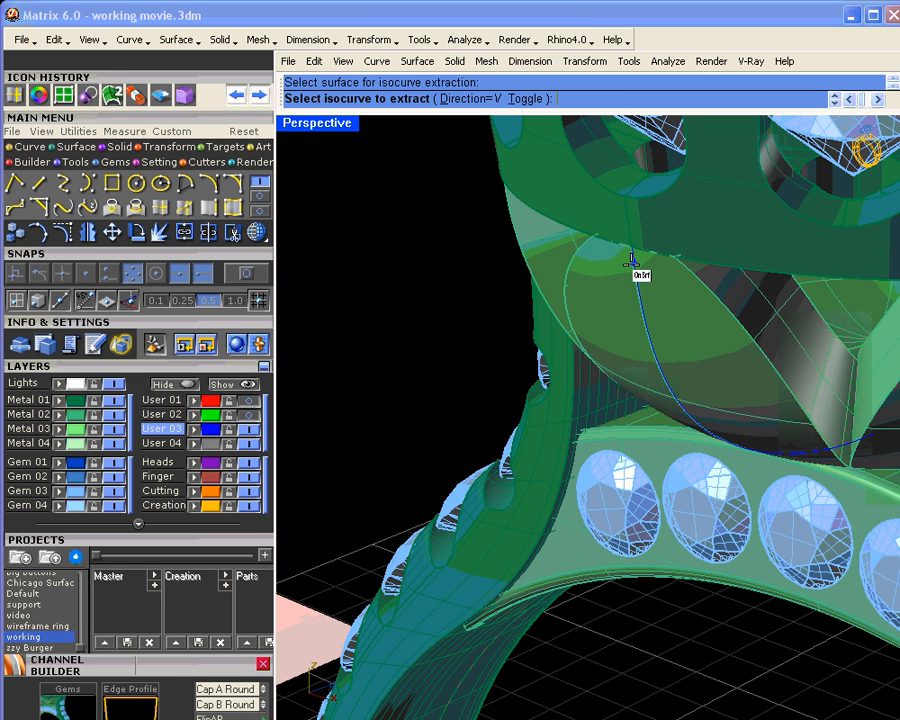
pyautogui.click(629, 263)
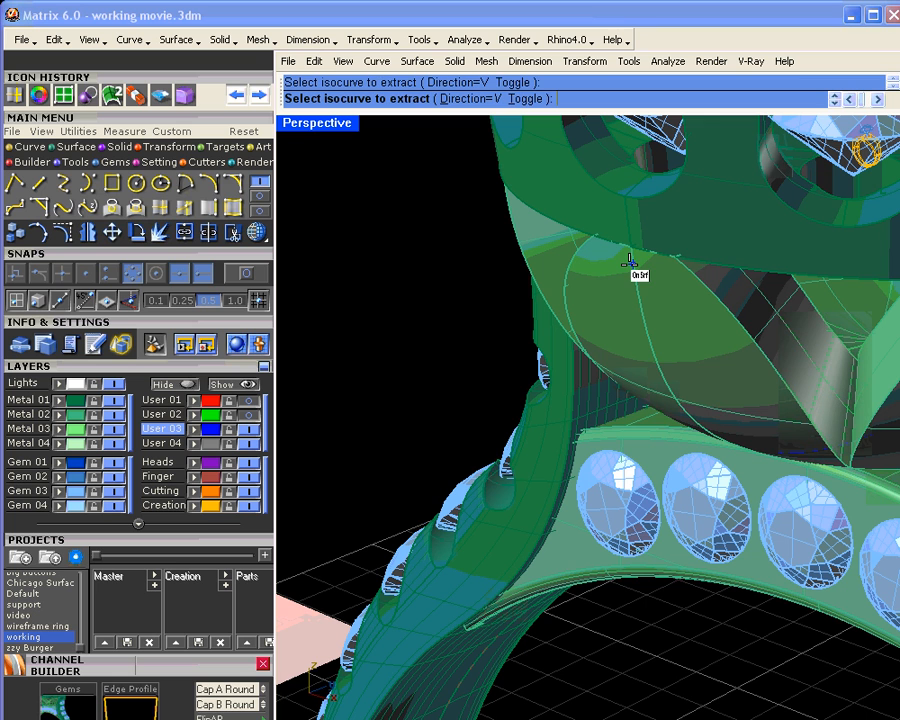
pyautogui.press('Return')
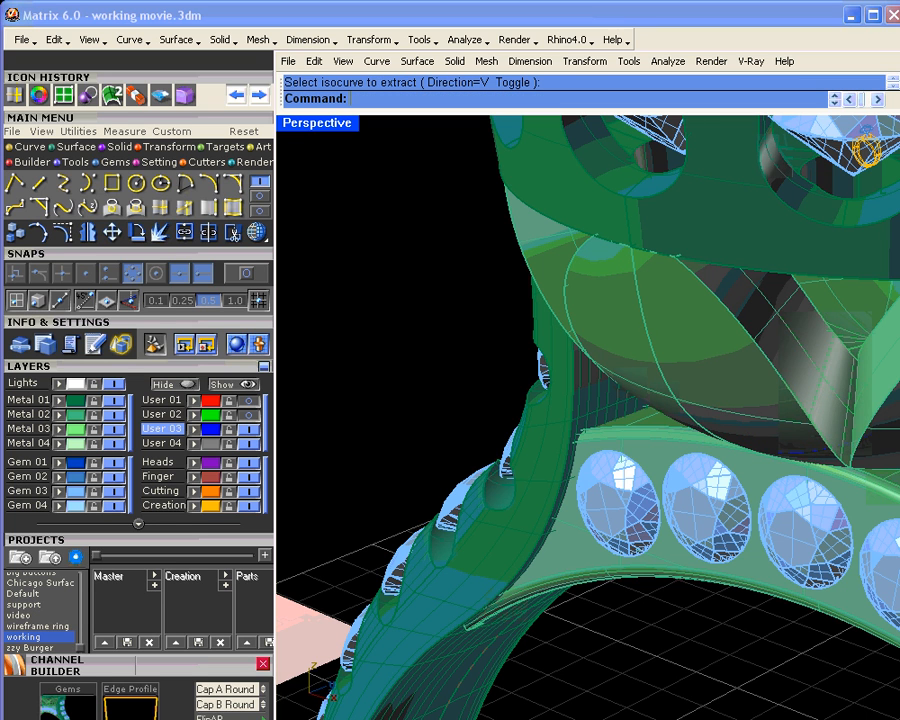
# Hide the Metal 02 layer to check for the extracted isocurve, and show the layer again
pyautogui.click(114, 414)
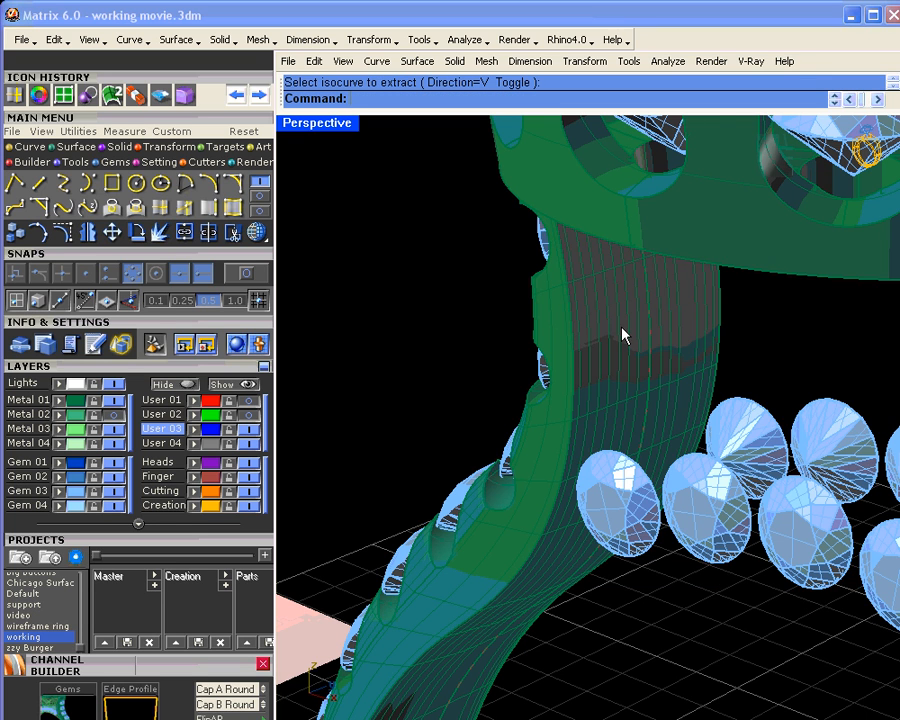
pyautogui.moveTo(558, 354); pyautogui.dragTo(619, 354, button='right')
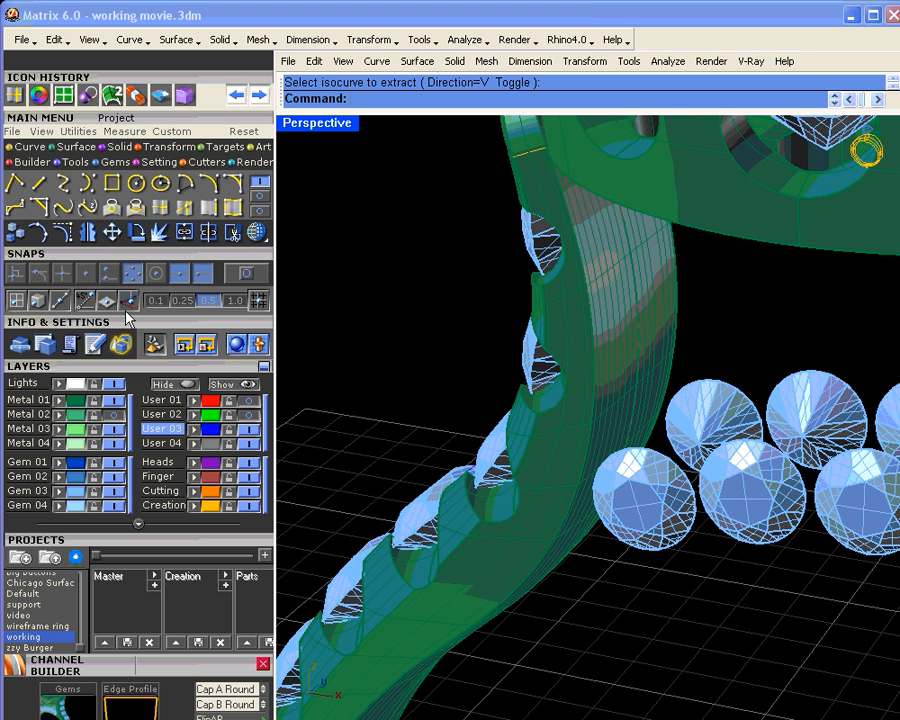
pyautogui.click(114, 414)
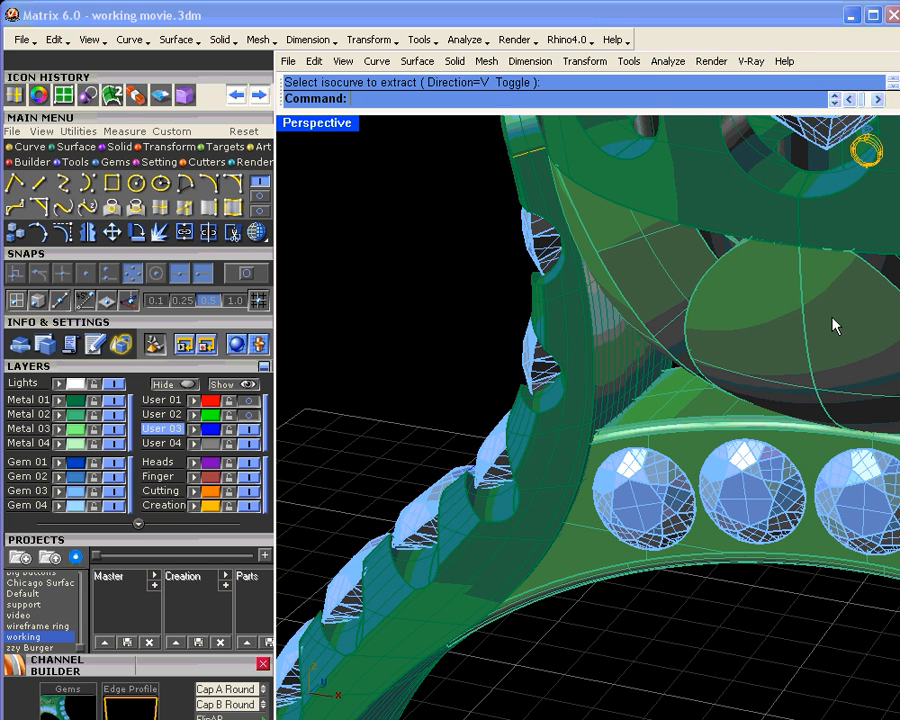
# Duplicate the lengthwise edge running down the middle of the front gallery petal
pyautogui.click(185, 207)
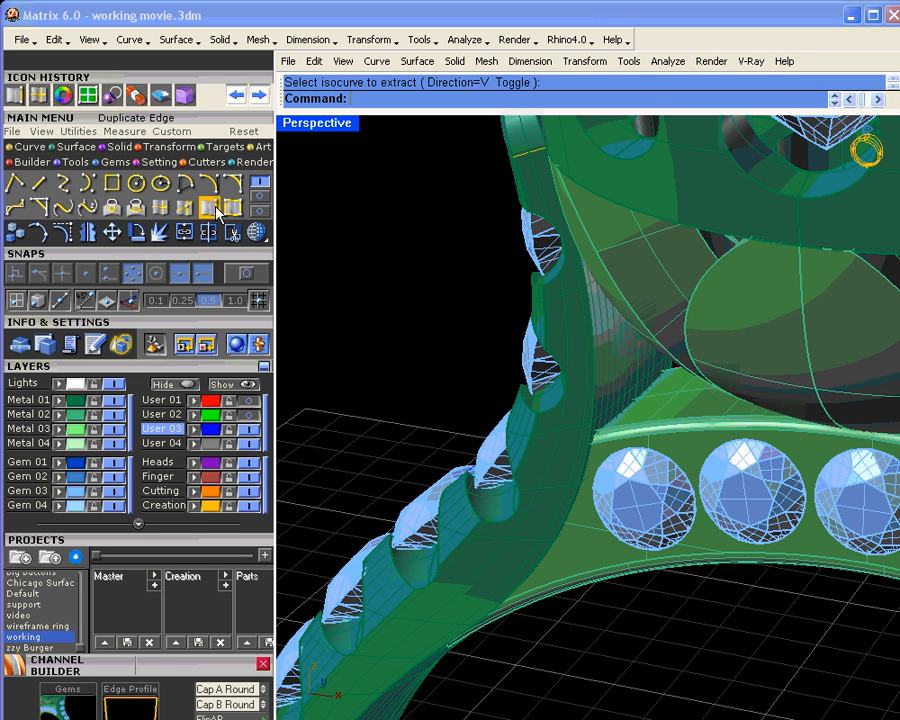
pyautogui.click(217, 207)
pyautogui.click(805, 326)
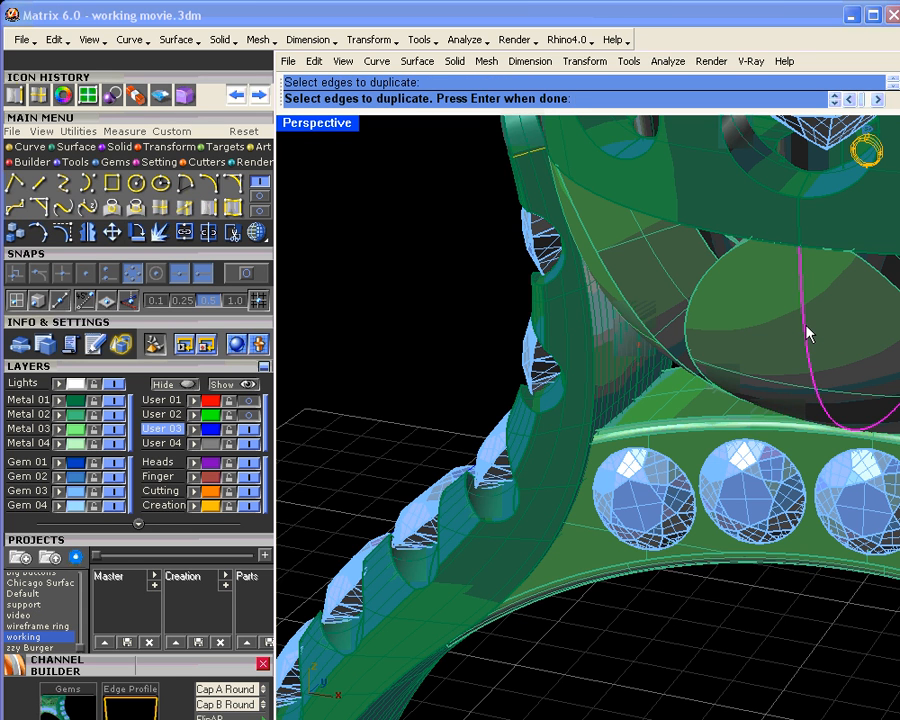
pyautogui.press('Return')
# Start Gem on Curve with round gems on the duplicated petal edge and set Flip to Yes
pyautogui.moveTo(741, 368); pyautogui.dragTo(627, 412, button='right')
pyautogui.moveTo(428, 305); pyautogui.dragTo(624, 346, button='right')
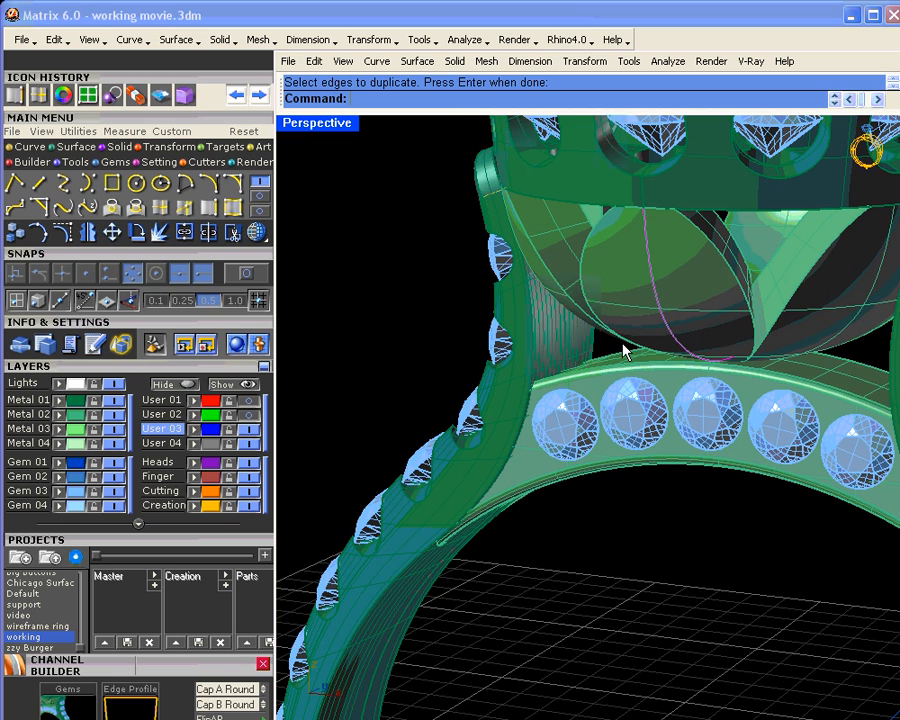
pyautogui.middleClick(673, 333)
pyautogui.click(716, 357)
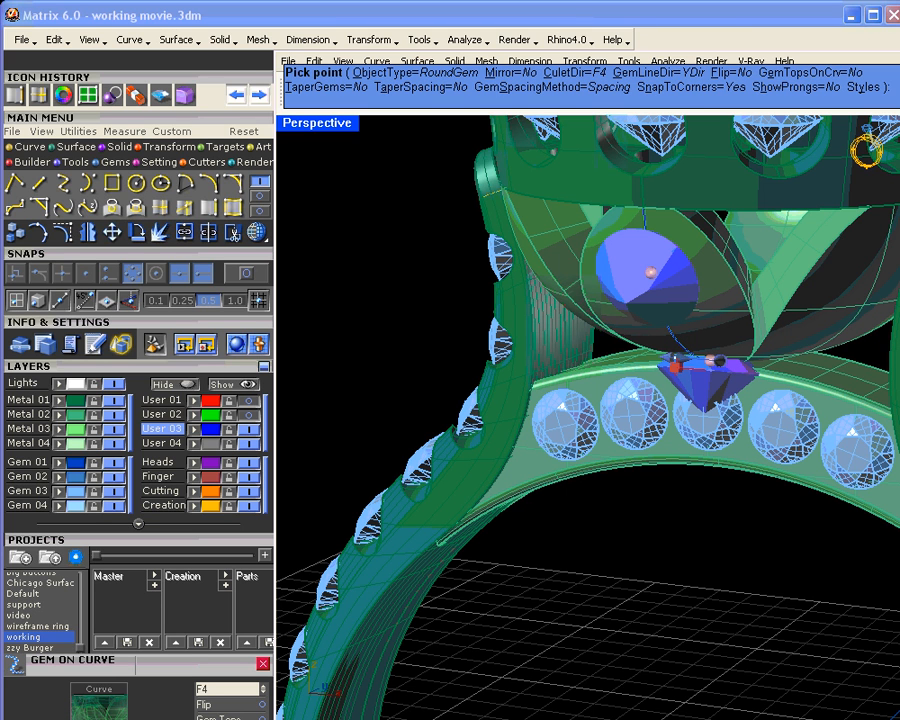
pyautogui.click(738, 76)
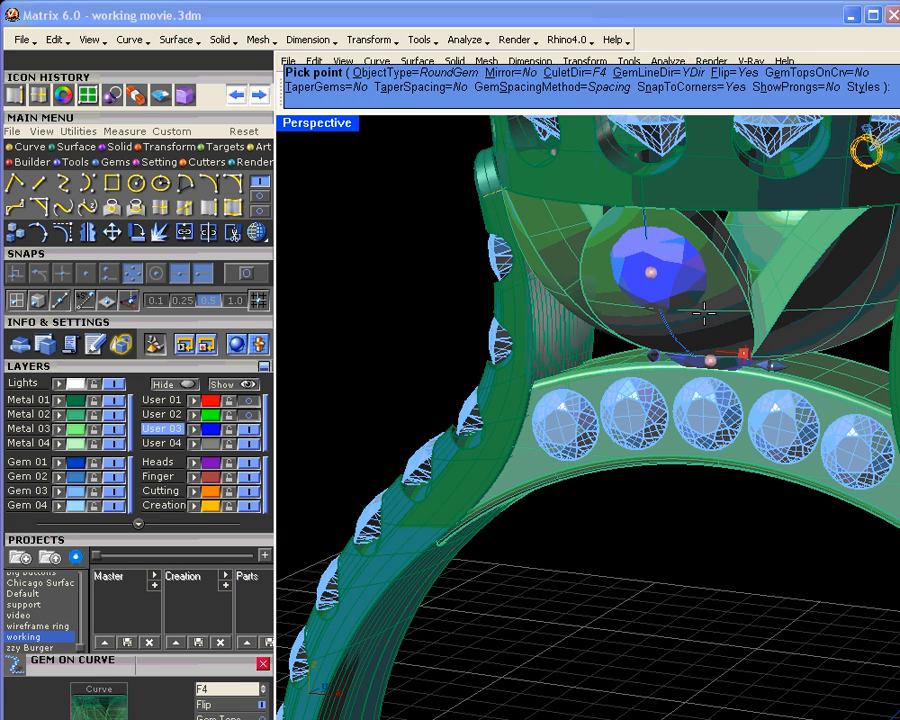
# Position the round gem on the front petal's centre curve, set its start size to 1.60 mm and place it
pyautogui.moveTo(723, 347); pyautogui.dragTo(710, 316, button='right')
pyautogui.moveTo(699, 330); pyautogui.dragTo(638, 251)
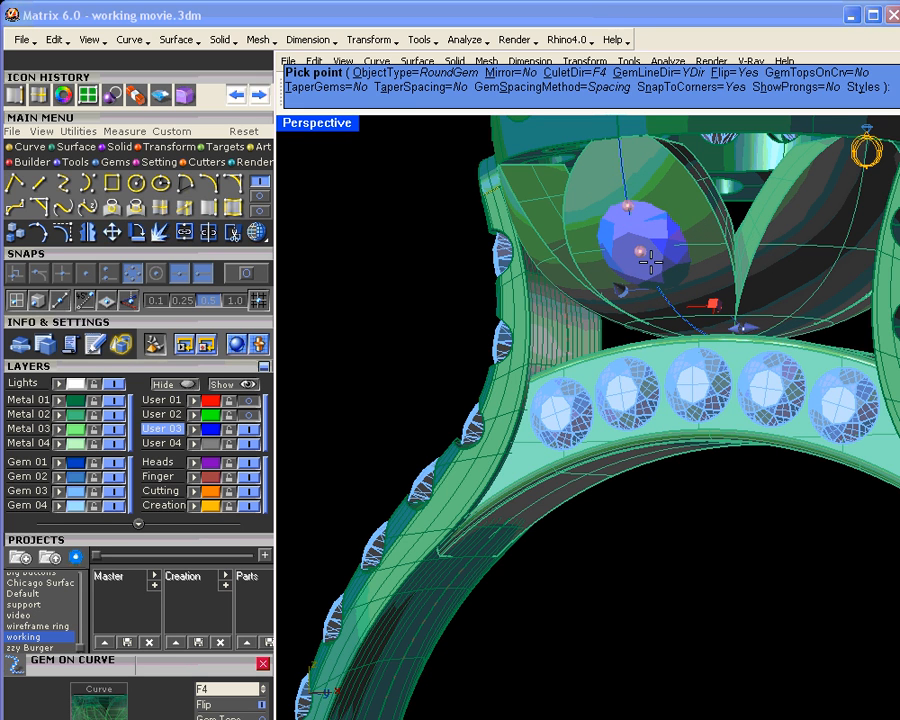
pyautogui.moveTo(742, 328); pyautogui.dragTo(736, 328)
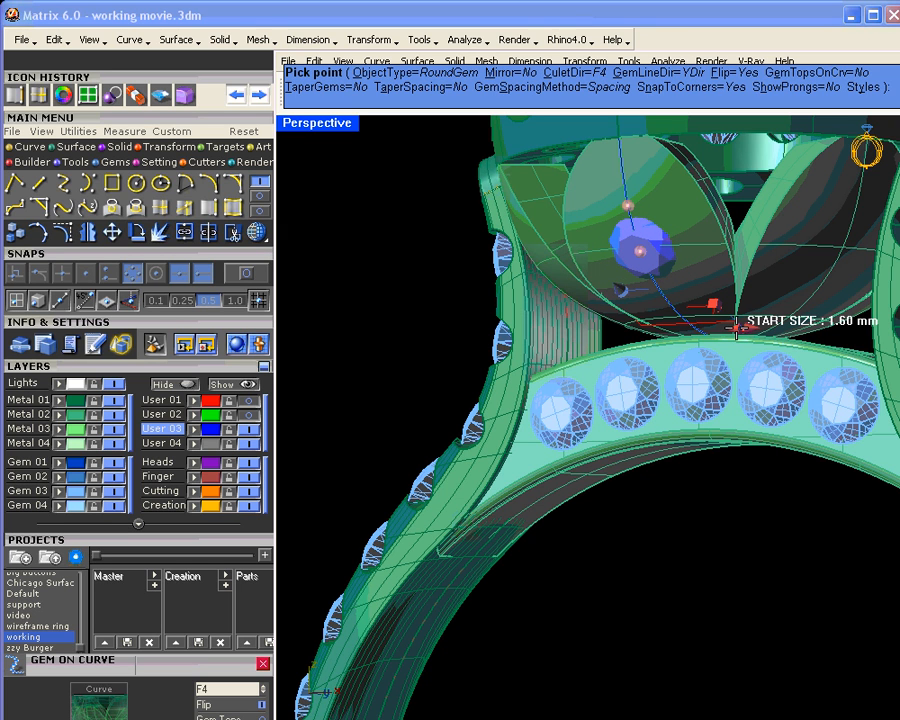
pyautogui.moveTo(622, 289)
pyautogui.mouseDown(button='right')
pyautogui.moveTo(472, 318)
pyautogui.moveTo(475, 310)
pyautogui.moveTo(577, 303)
pyautogui.moveTo(609, 291)
pyautogui.mouseUp(button='right')
pyautogui.moveTo(660, 284); pyautogui.dragTo(671, 261, button='right')
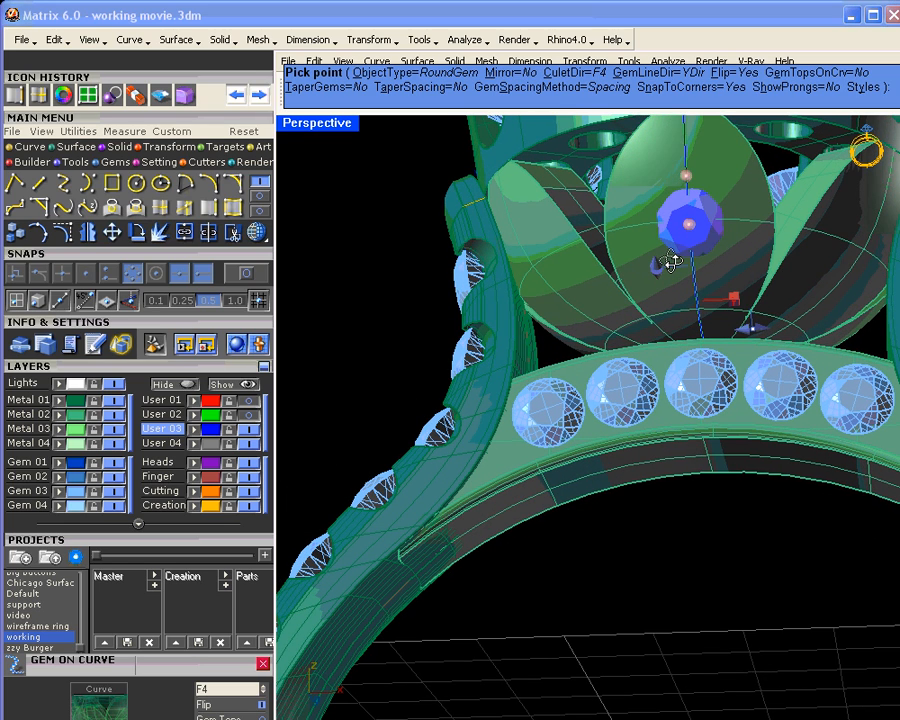
pyautogui.moveTo(670, 262); pyautogui.dragTo(545, 290, button='right')
pyautogui.rightClick(607, 306)
pyautogui.scroll(-3, 728, 282)
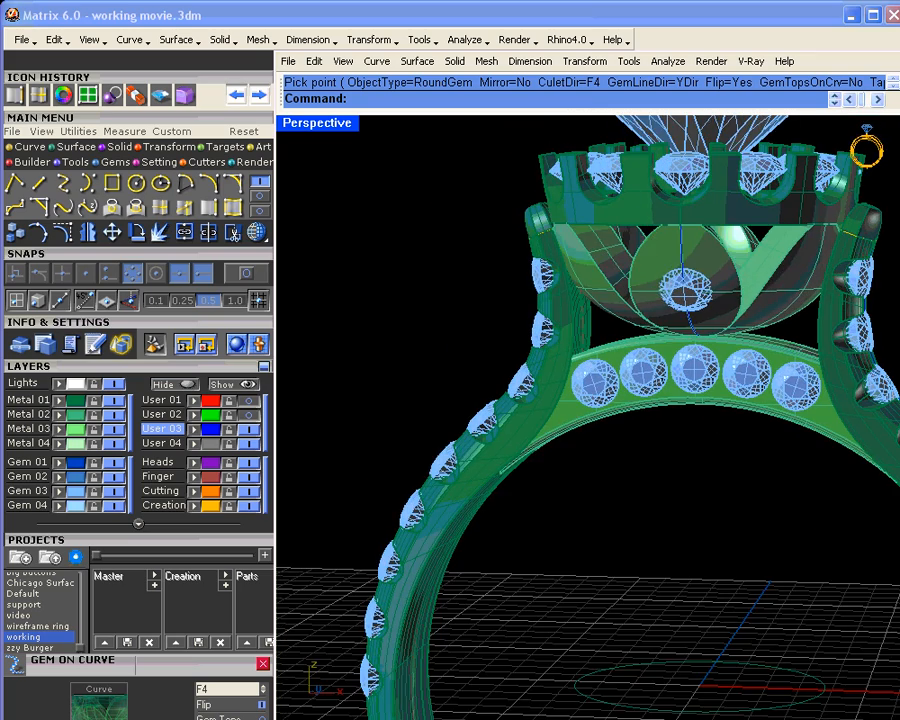
# Scale the gem on the front petal down to 1.4 mm with the Gem Positioner
pyautogui.rightClick(699, 310)
pyautogui.click(727, 310)
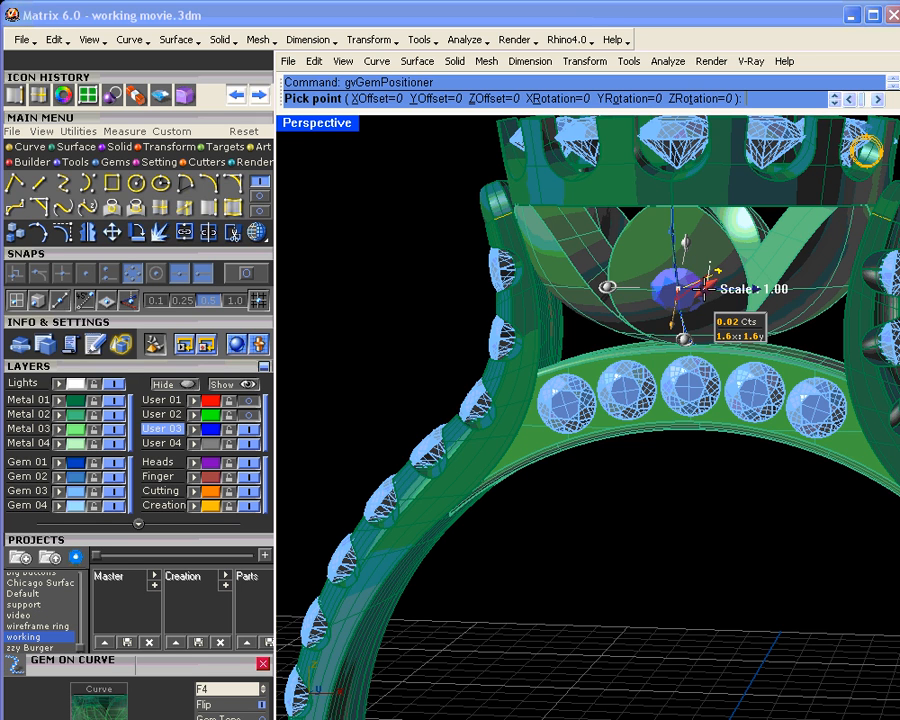
pyautogui.moveTo(705, 289); pyautogui.dragTo(703, 289)
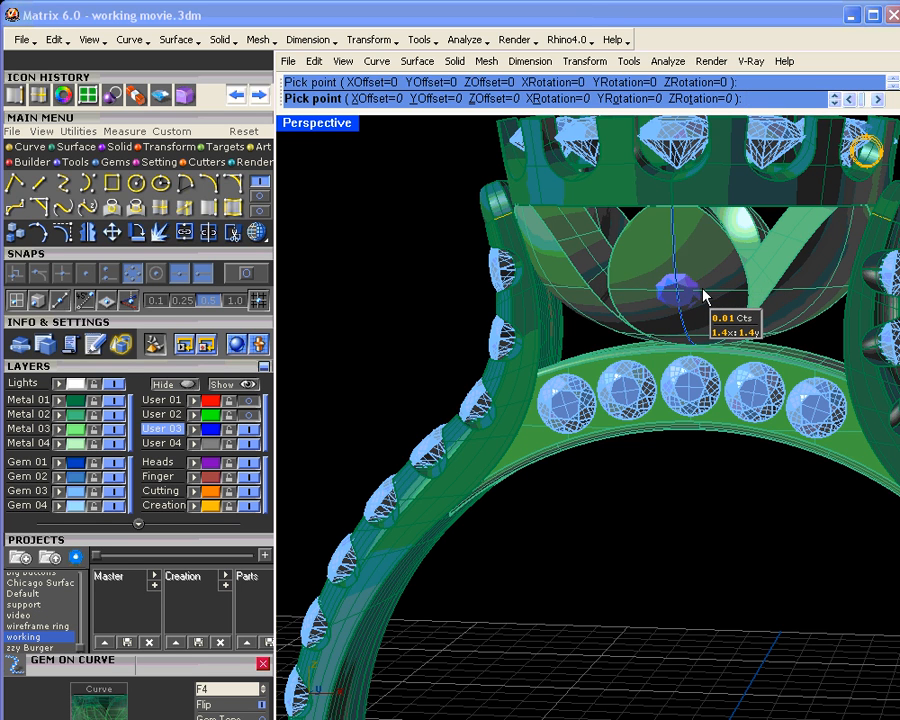
pyautogui.rightClick(708, 349)
pyautogui.moveTo(671, 357); pyautogui.dragTo(659, 424, button='right')
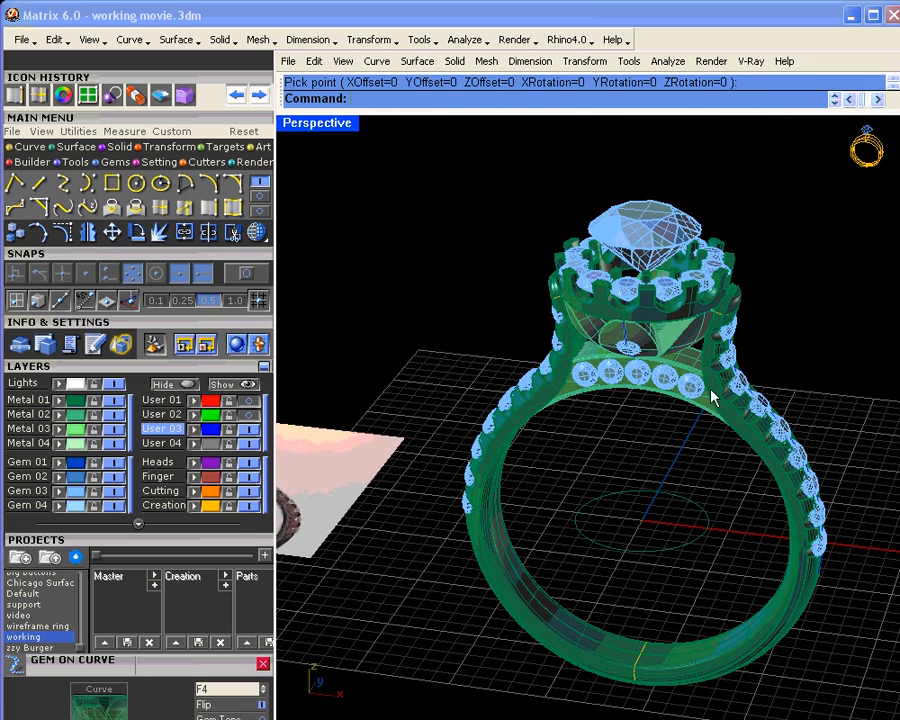
pyautogui.moveTo(725, 472); pyautogui.dragTo(708, 452, button='right')
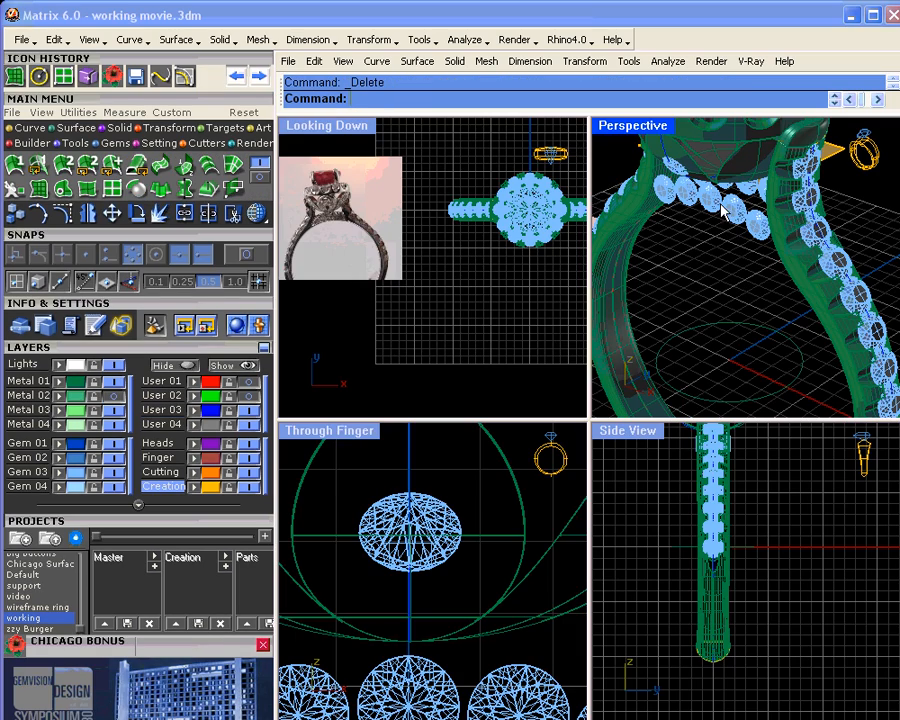
# Delete the flat rectangular surface and its curve from beneath the gallery in the Perspective view
pyautogui.doubleClick(640, 126)
pyautogui.moveTo(562, 354); pyautogui.dragTo(530, 482, button='right')
pyautogui.click(400, 518)
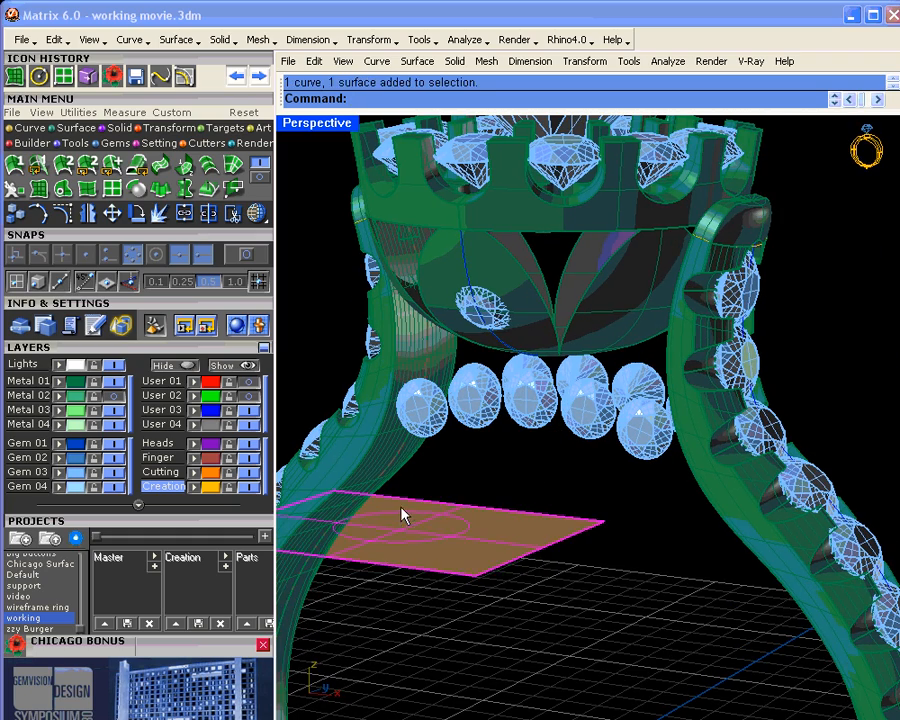
pyautogui.press('Delete')
pyautogui.moveTo(516, 366); pyautogui.dragTo(548, 353, button='right')
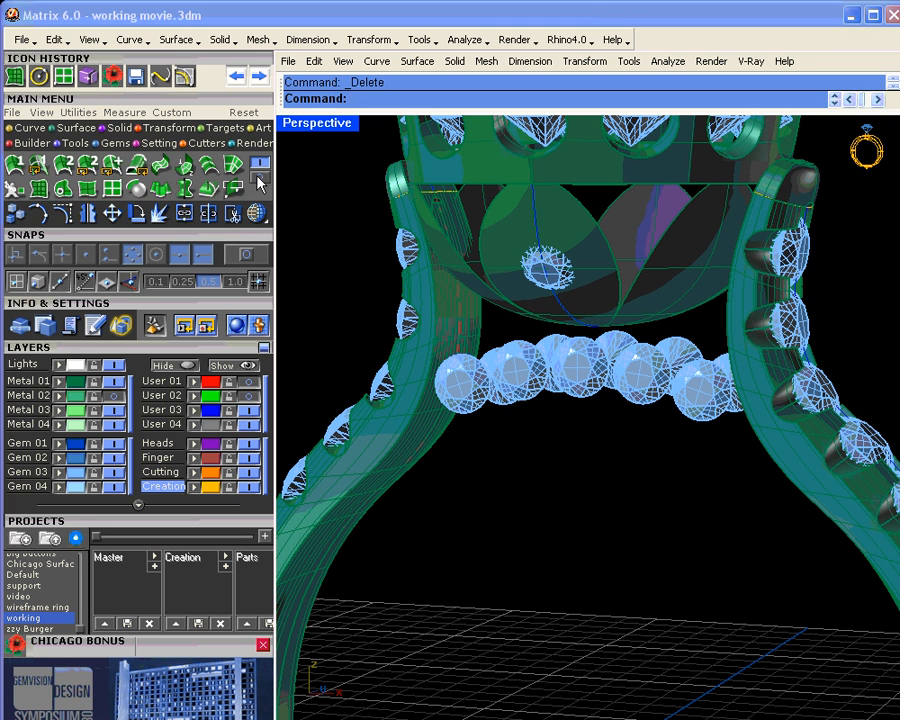
# Duplicate the curved side edge of the front gallery petal
pyautogui.click(30, 127)
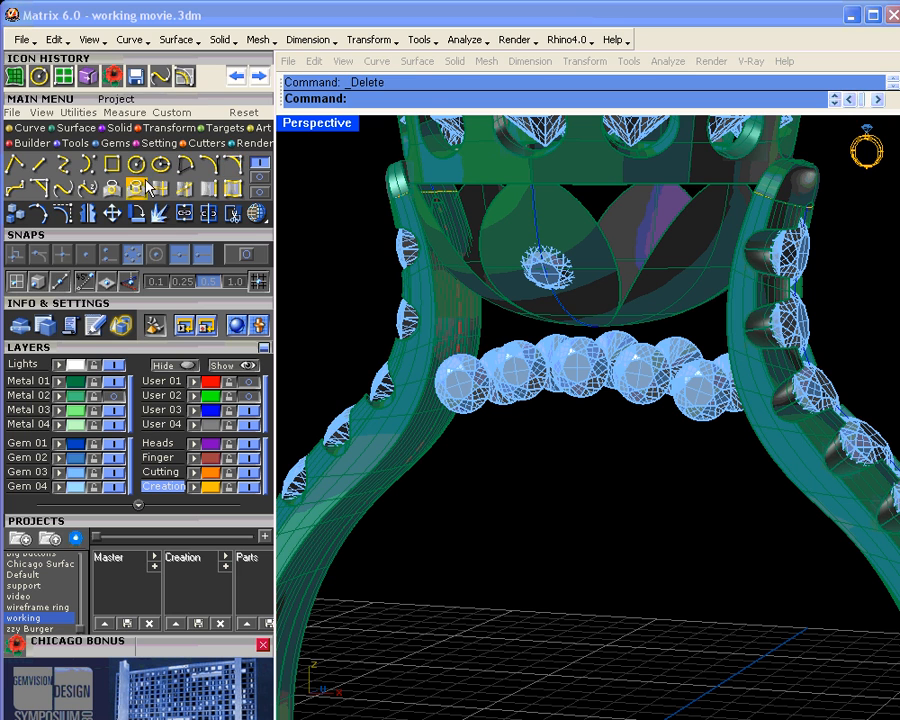
pyautogui.click(209, 187)
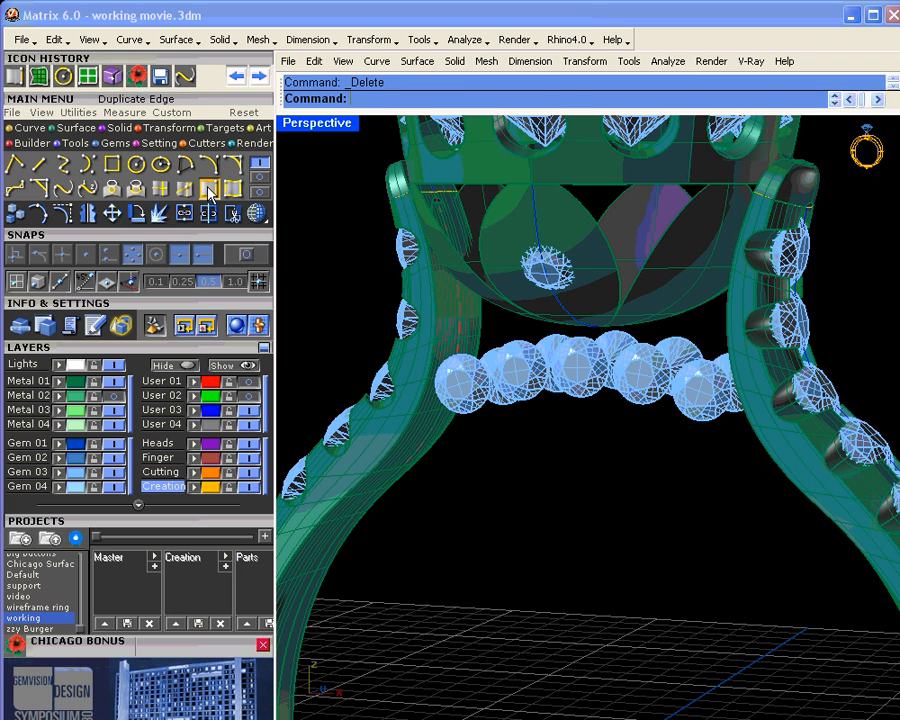
pyautogui.click(578, 206)
pyautogui.press('Return')
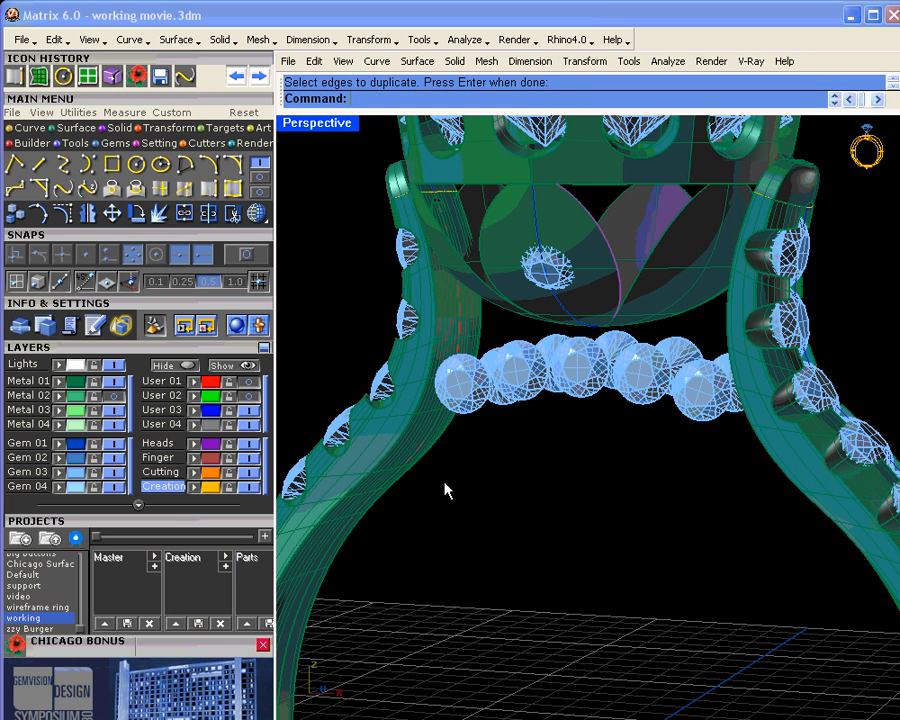
# Offset the duplicated petal edge 0.7 along the petal surface, flipping the direction inward toward the gem
pyautogui.click(260, 184)
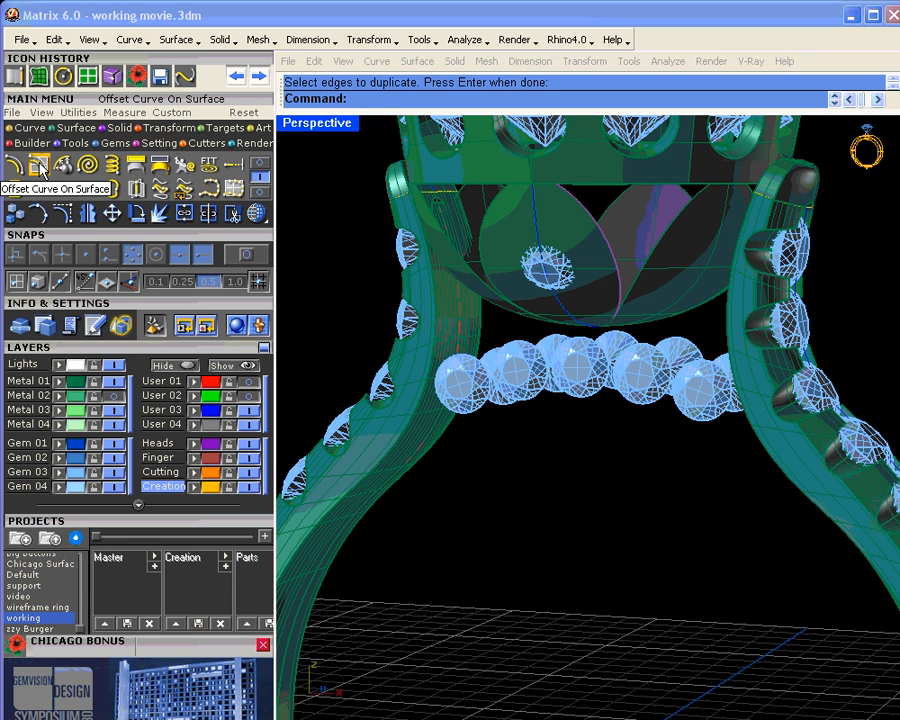
pyautogui.click(40, 168)
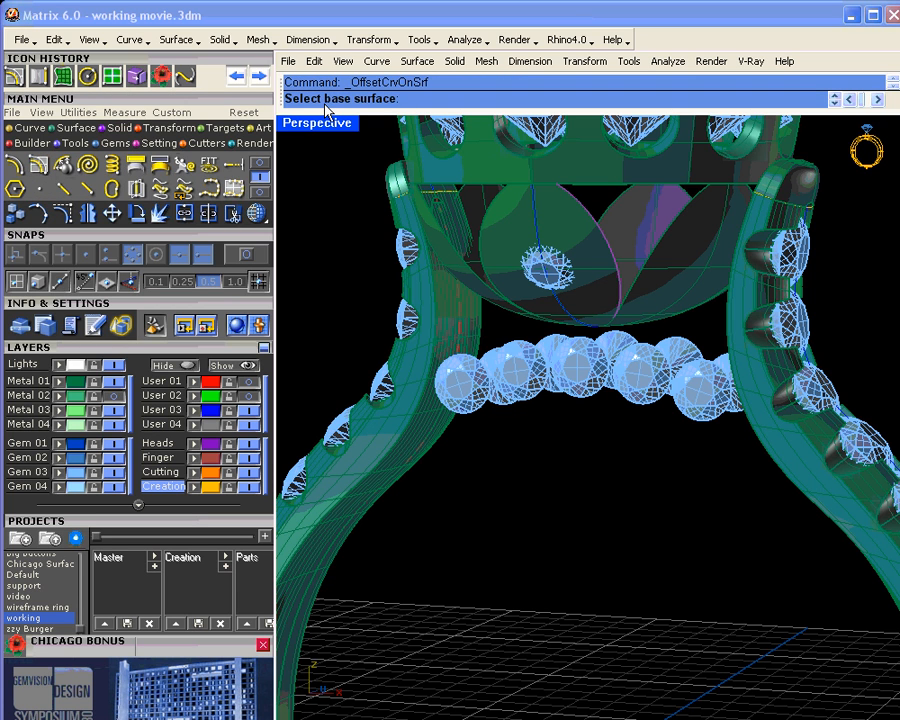
pyautogui.click(572, 222)
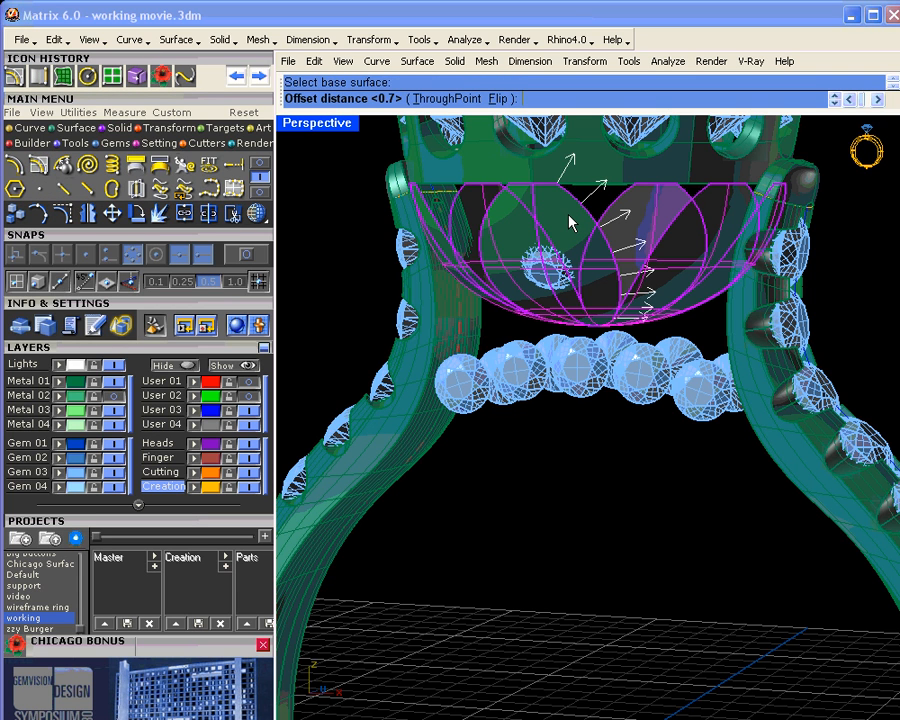
pyautogui.click(497, 99)
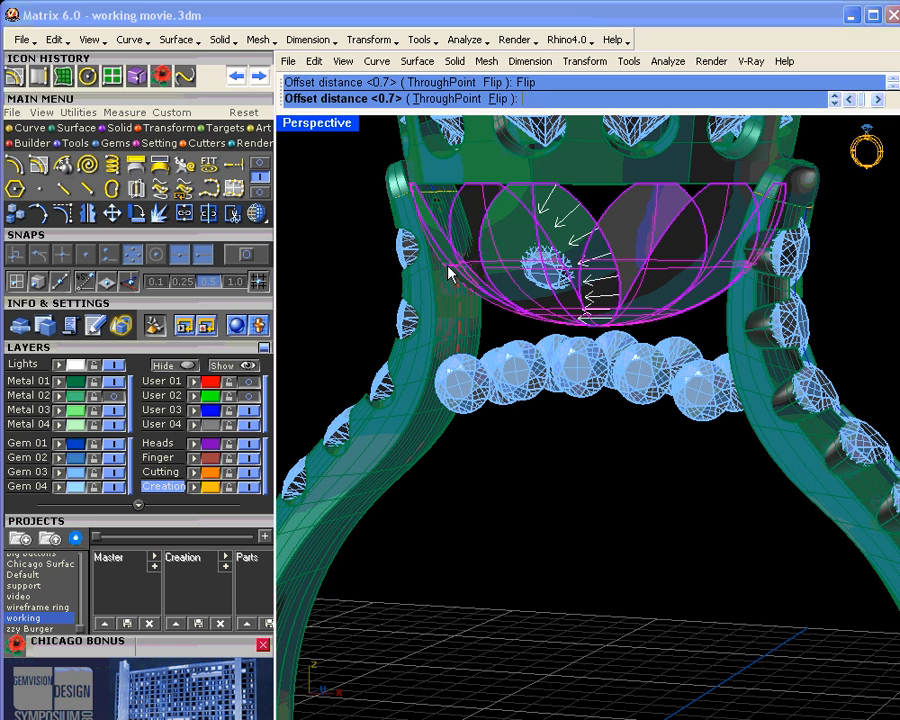
pyautogui.press('Return')
pyautogui.moveTo(580, 328); pyautogui.dragTo(620, 335, button='right')
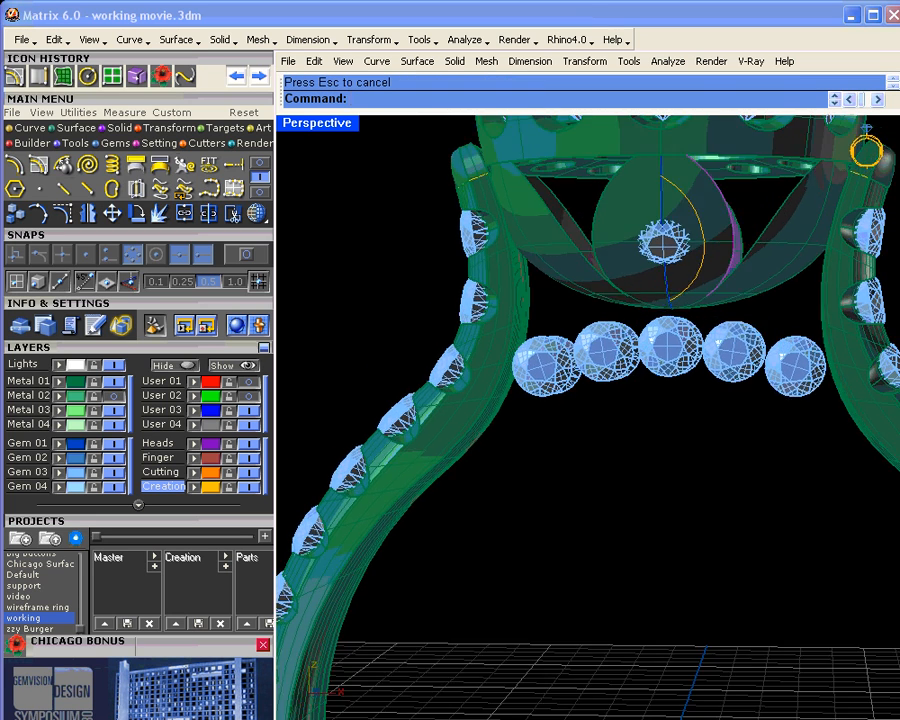
# Mirror the offset curve through the origin (0,0,0) to the other side of the petal gem, keeping the original
pyautogui.click(693, 215)
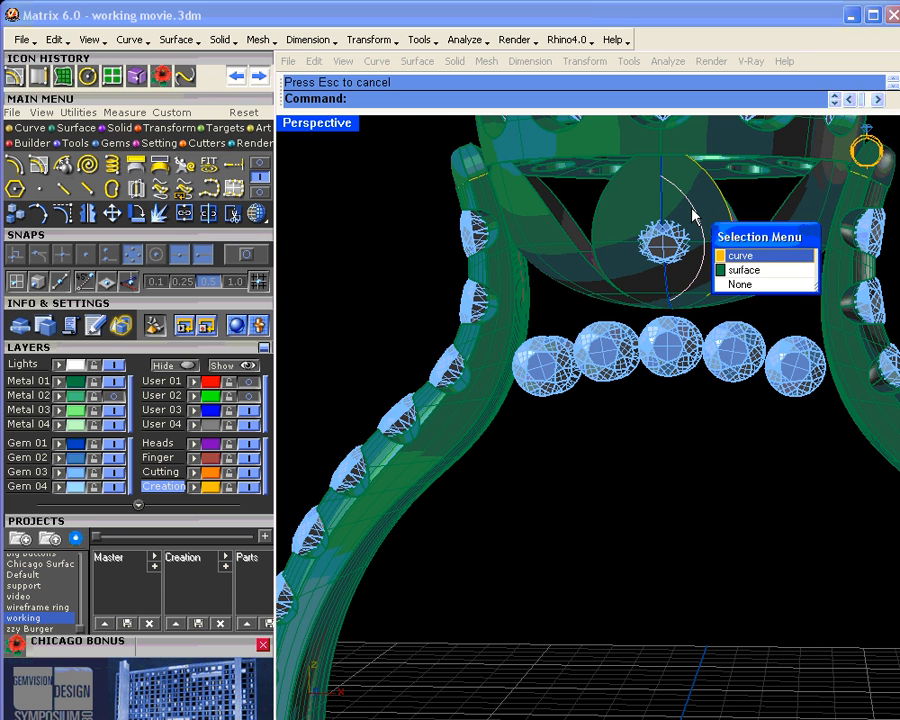
pyautogui.click(738, 251)
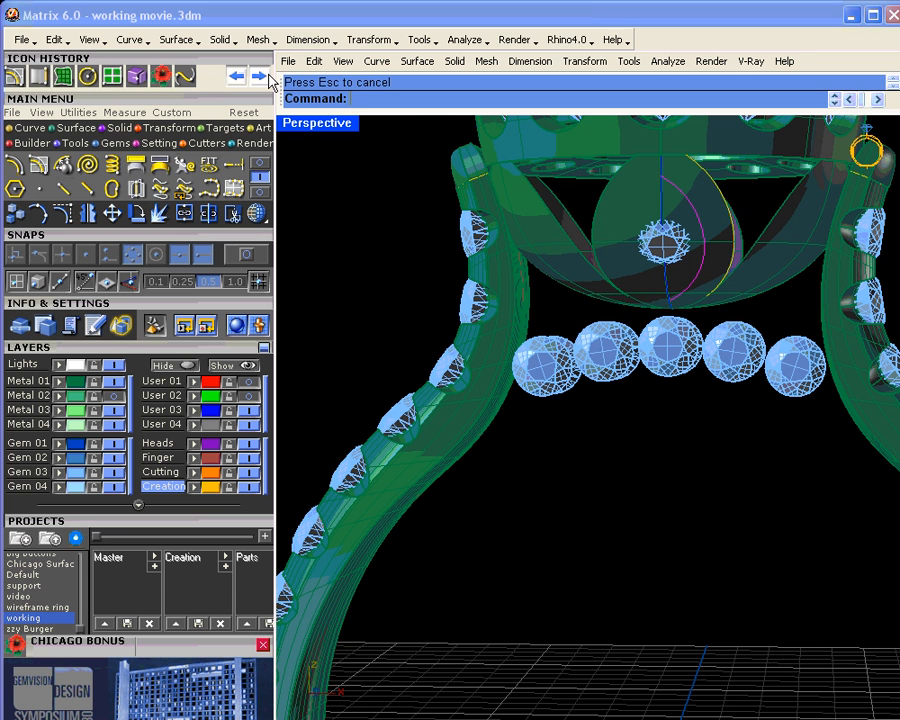
pyautogui.doubleClick(328, 124)
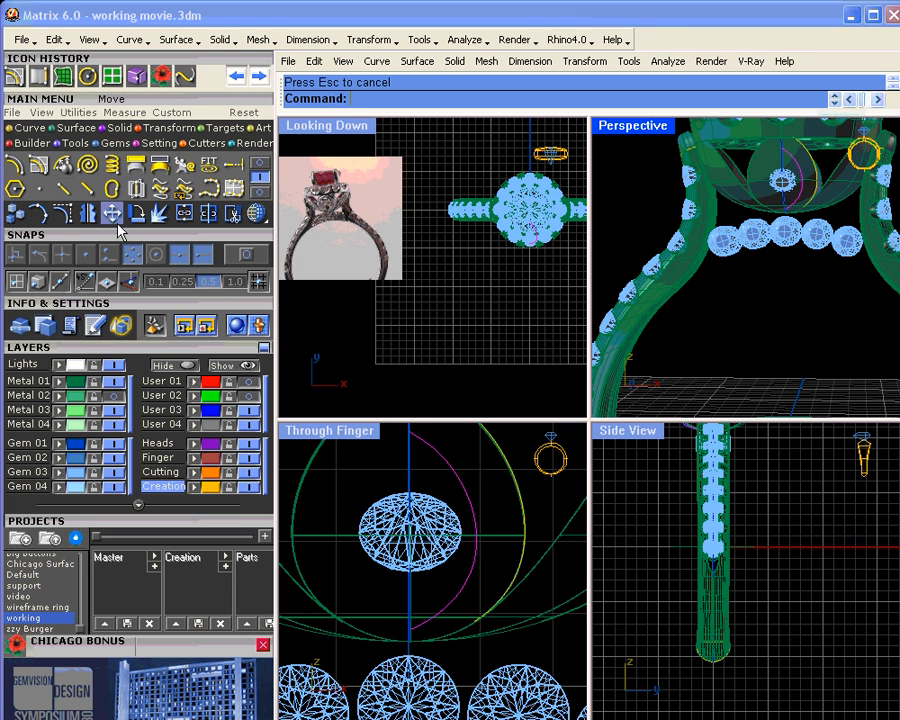
pyautogui.click(88, 213)
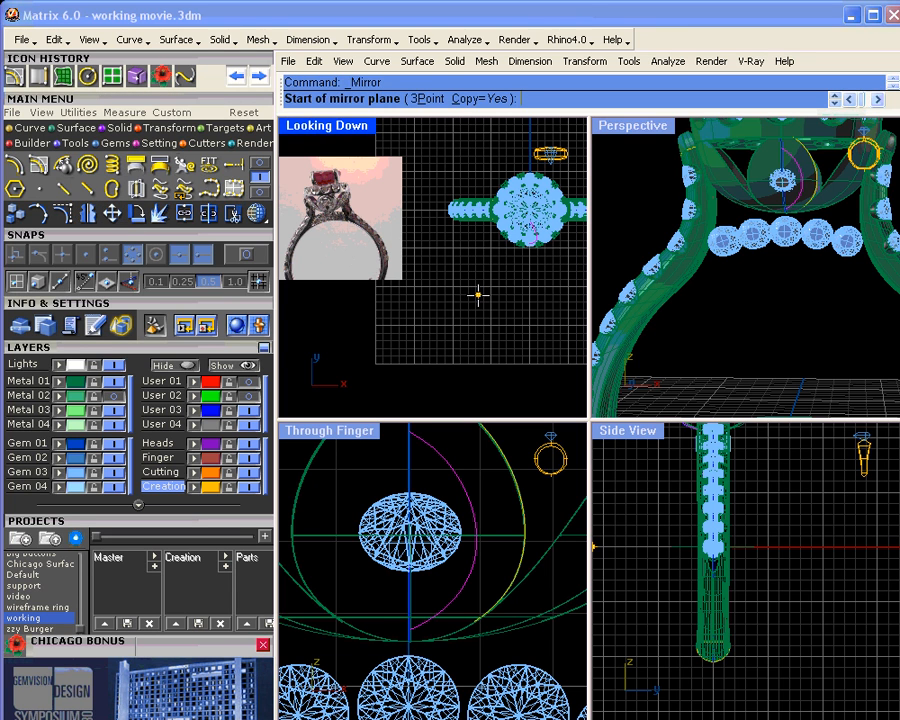
pyautogui.write('W0,0,0')
pyautogui.press('Return')
pyautogui.click(536, 338)
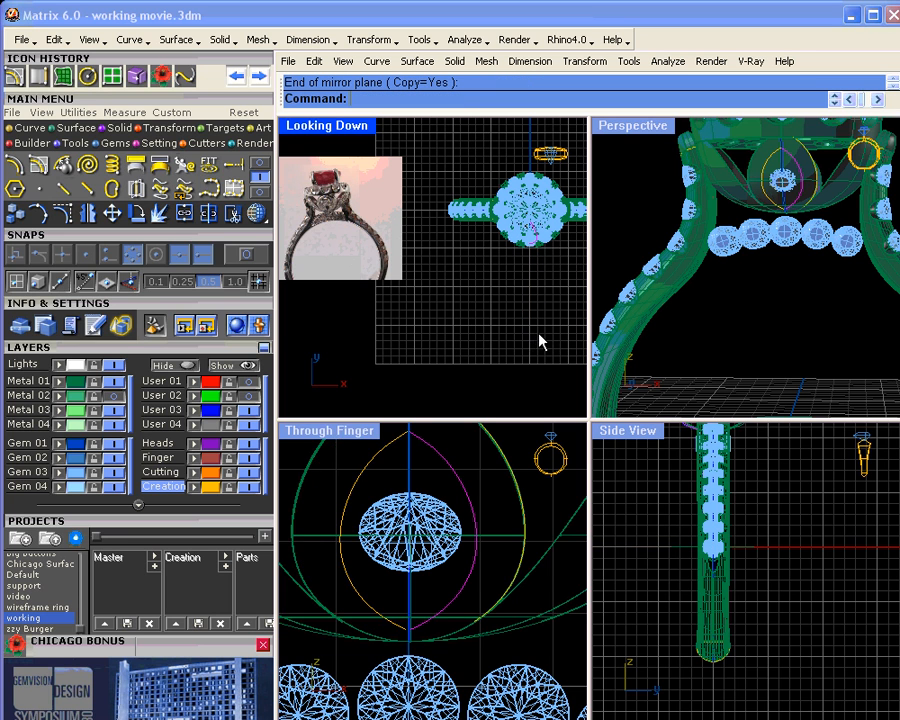
pyautogui.moveTo(460, 465); pyautogui.dragTo(487, 480, button='right')
pyautogui.click(487, 479)
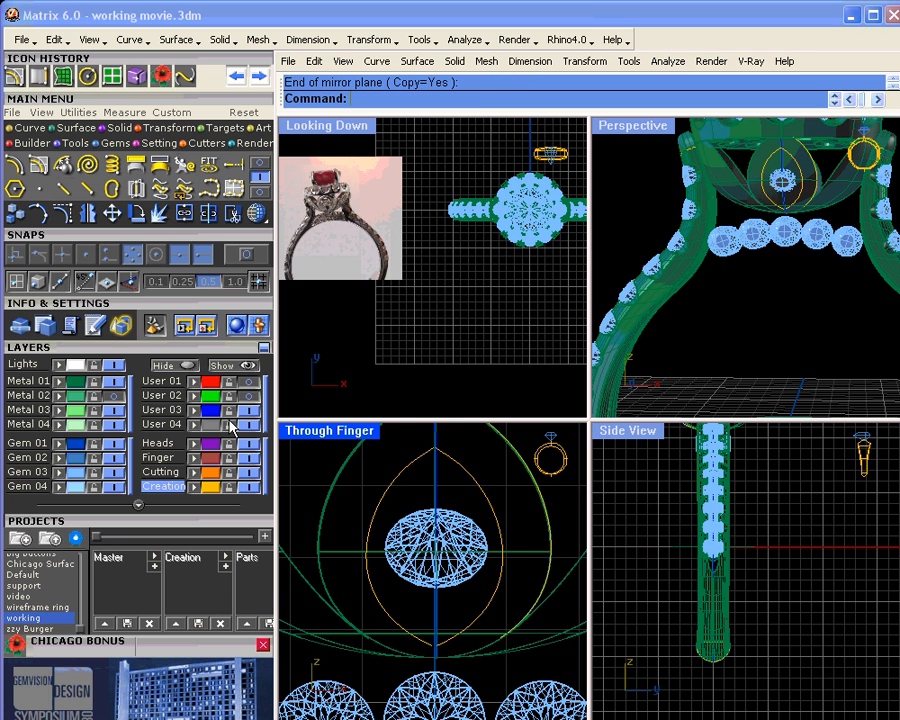
# Hide the Metal 01 layer and draw a small circle centred on the upper meeting point of the two offset curves
pyautogui.click(115, 382)
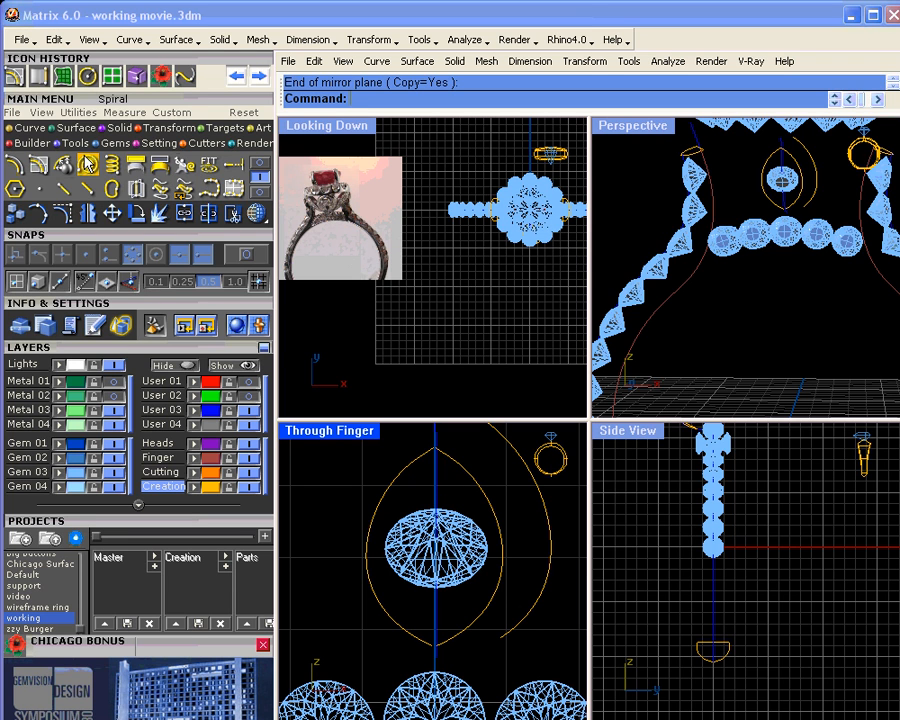
pyautogui.click(255, 163)
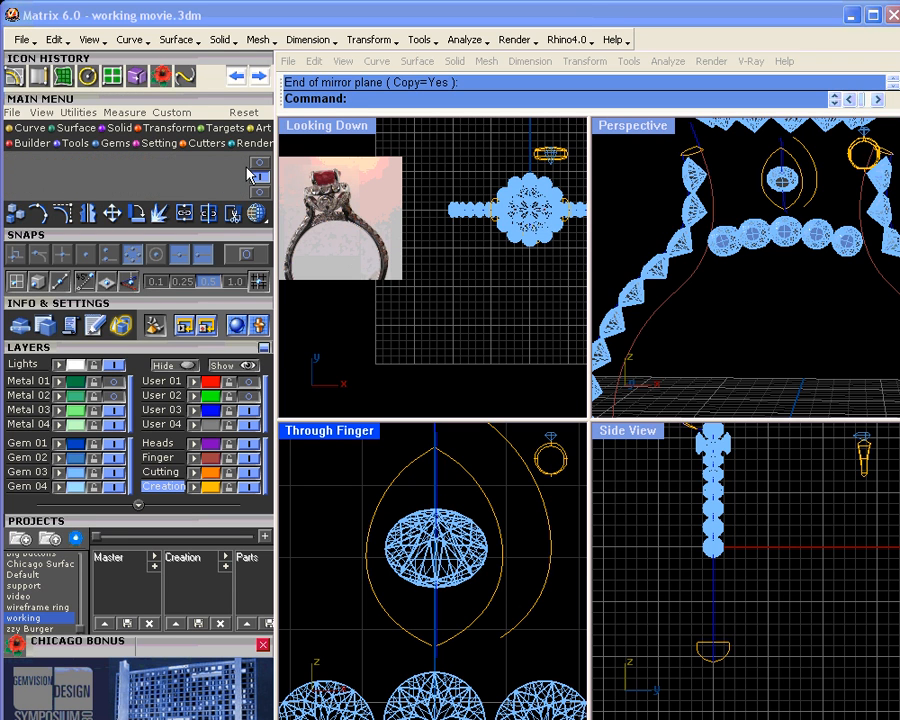
pyautogui.click(136, 163)
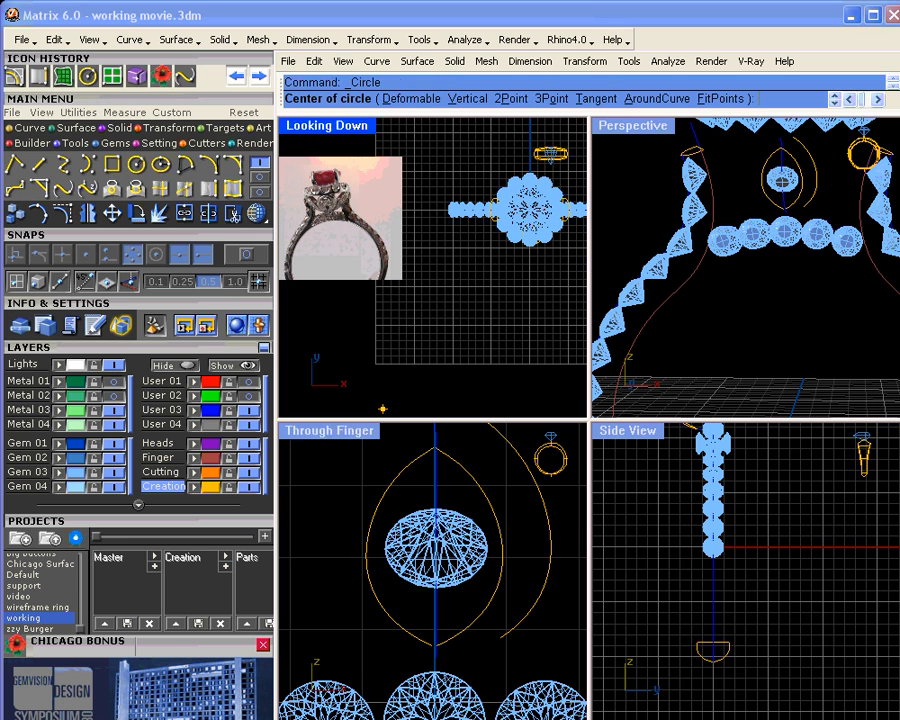
pyautogui.scroll(5, 458, 495)
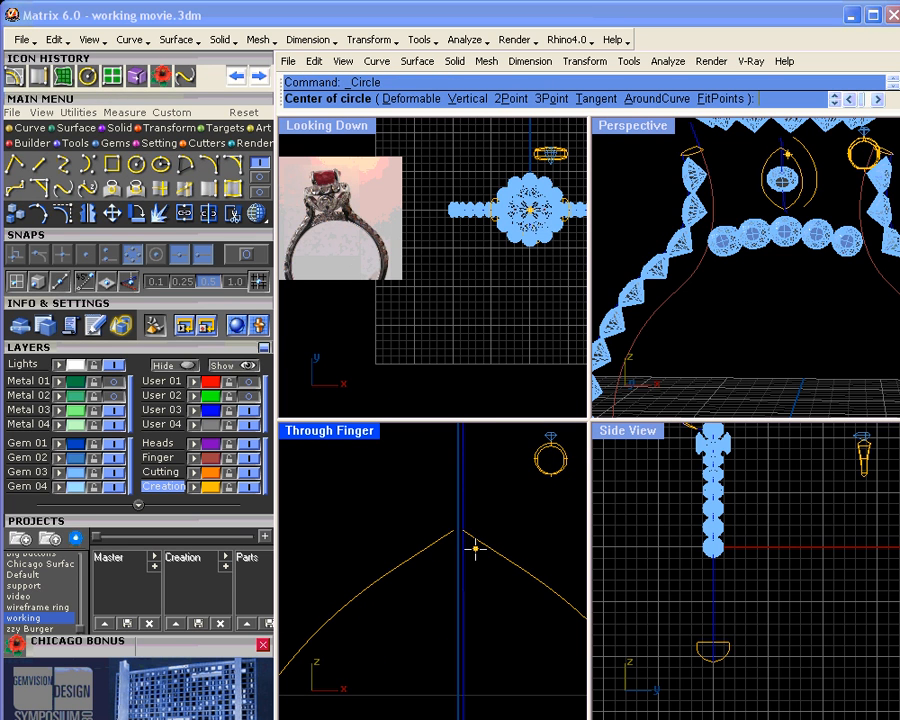
pyautogui.click(458, 528)
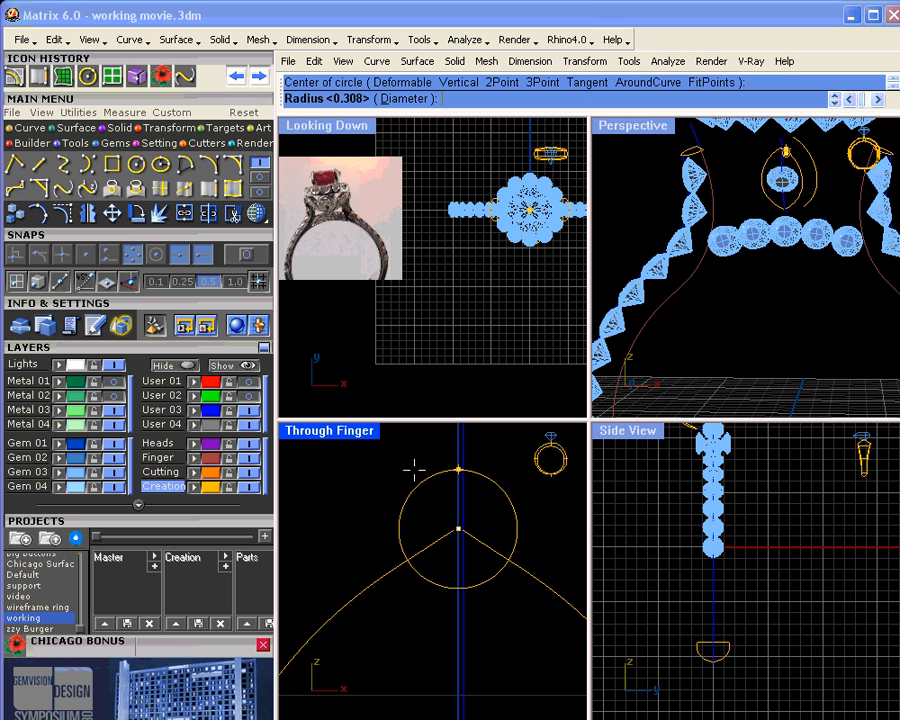
pyautogui.click(413, 468)
pyautogui.scroll(-4, 460, 534)
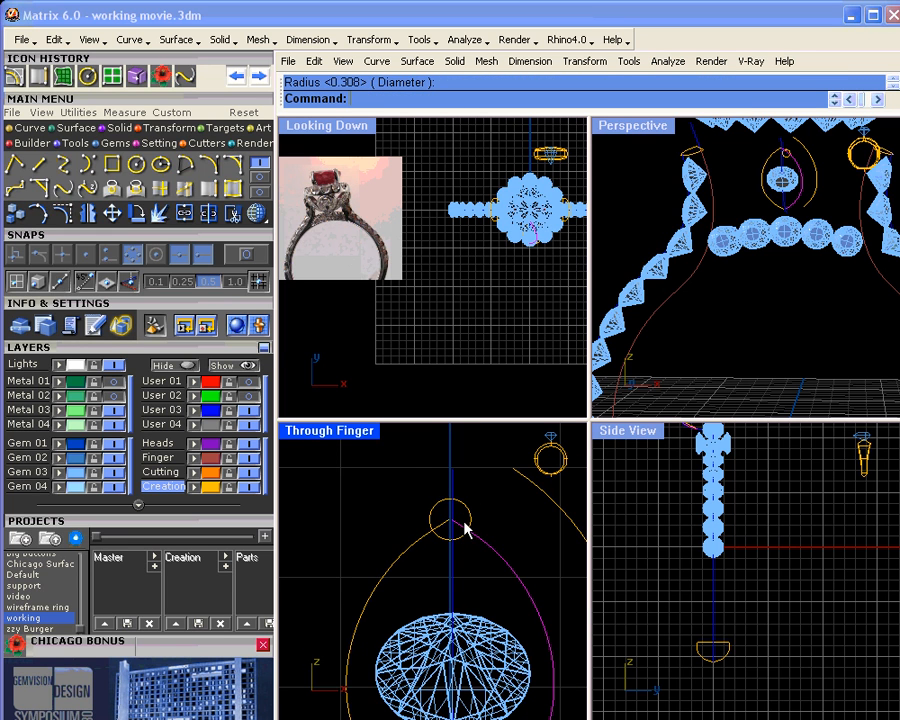
# Copy the small circle down to the lower meeting point of the two offset curves
pyautogui.moveTo(461, 530); pyautogui.dragTo(464, 468, button='right')
pyautogui.click(473, 457)
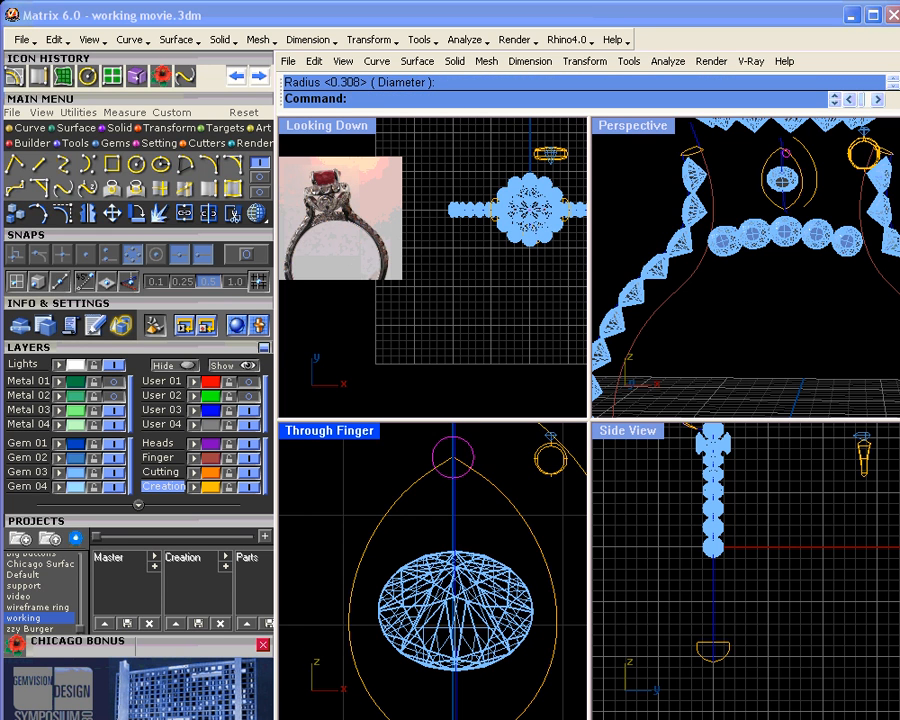
pyautogui.scroll(-3, 476, 498)
pyautogui.moveTo(473, 478); pyautogui.dragTo(494, 636)
# Trim away the parts of the two offset curves inside the upper and lower circles
pyautogui.keyDown('shift'); pyautogui.click(474, 627); pyautogui.keyUp('shift')
pyautogui.keyDown('shift'); pyautogui.click(483, 618); pyautogui.keyUp('shift')
pyautogui.keyDown('shift'); pyautogui.click(438, 615); pyautogui.keyUp('shift')
pyautogui.click(237, 216)
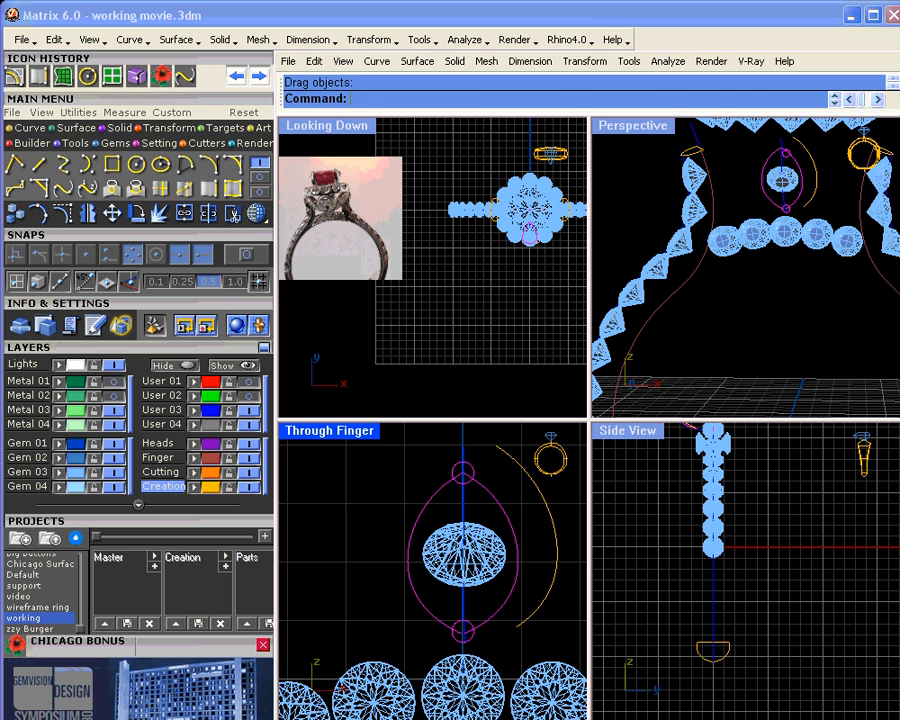
pyautogui.scroll(8, 463, 472)
pyautogui.click(453, 483)
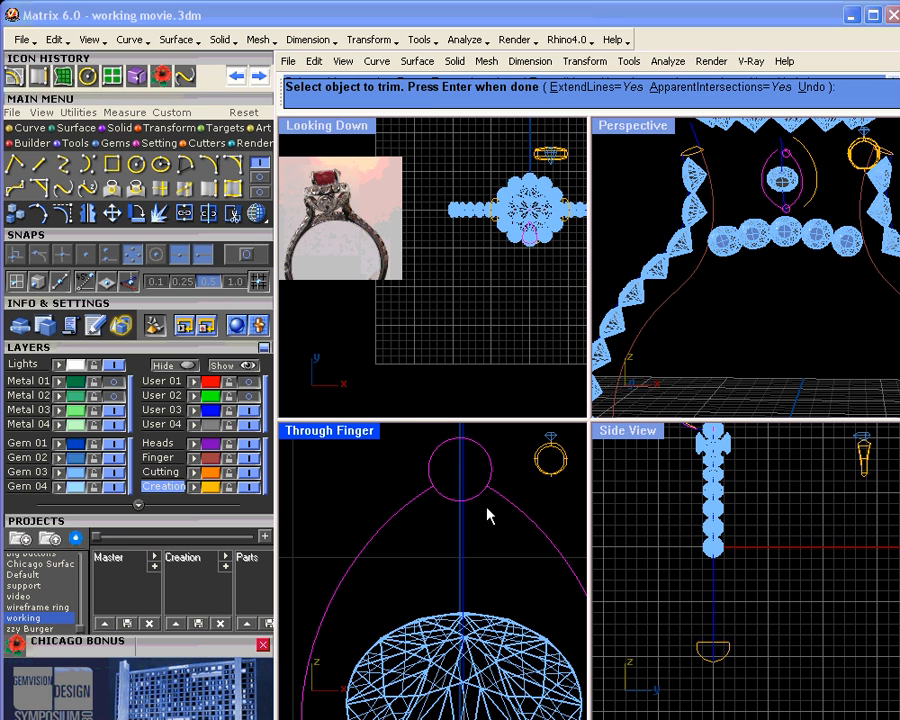
pyautogui.scroll(-6, 458, 518)
pyautogui.scroll(6, 461, 582)
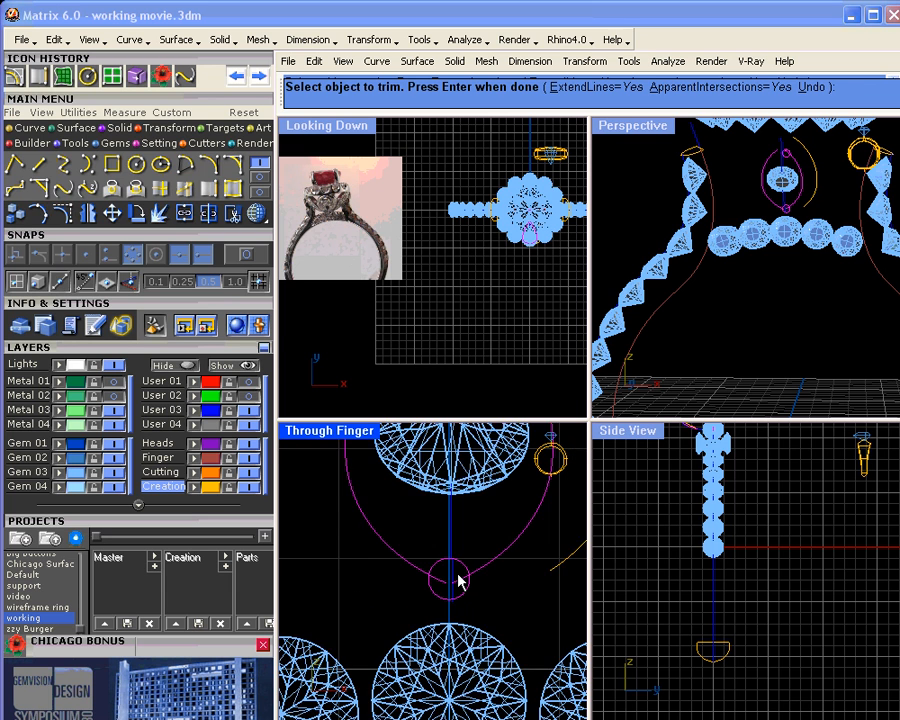
pyautogui.press('Return')
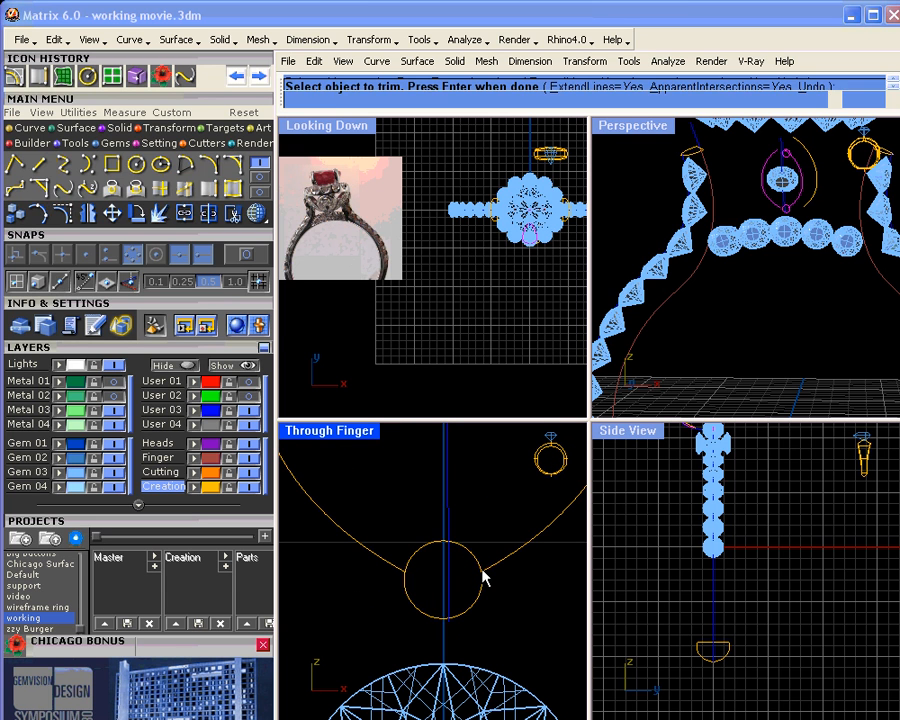
# Delete the upper and lower circles at the tips of the outline around the petal gem
pyautogui.click(472, 552)
pyautogui.press('Delete')
pyautogui.scroll(-4, 480, 540)
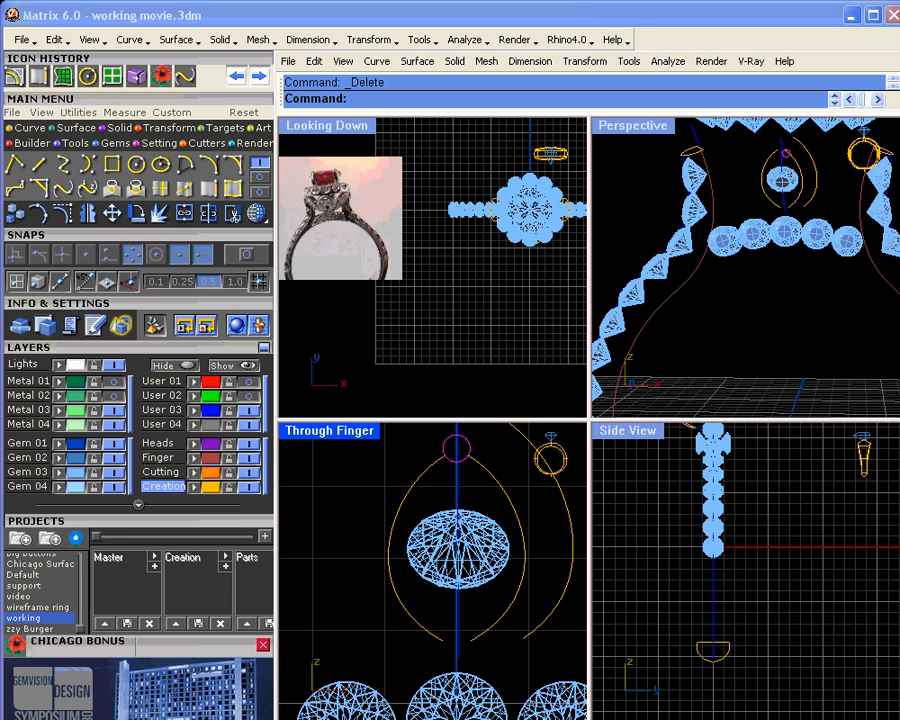
# Blend the open upper ends and the open lower ends of the two offset curves with curvature continuity
pyautogui.click(62, 190)
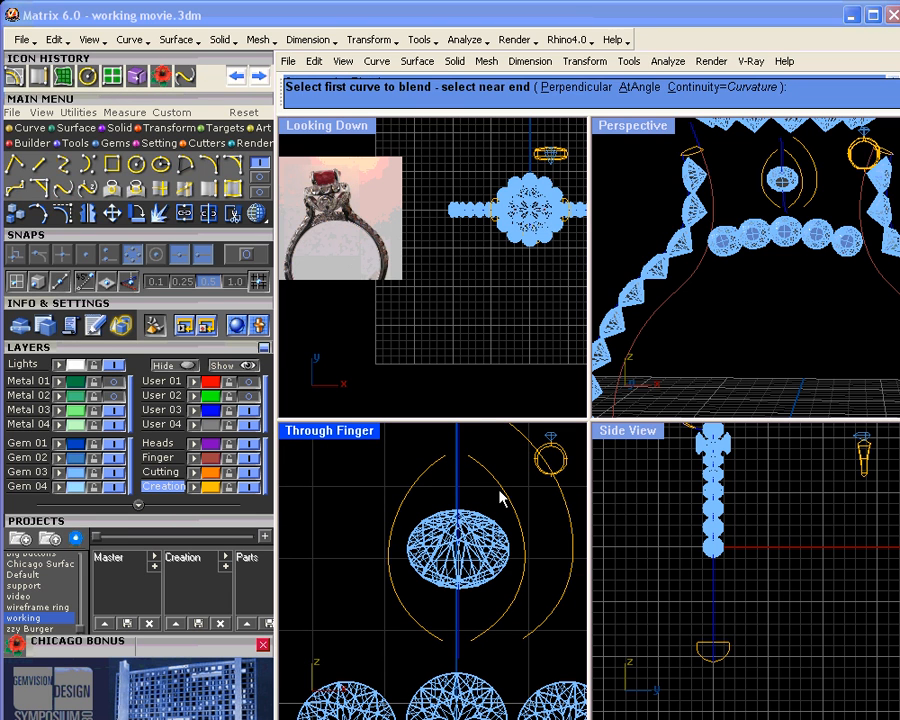
pyautogui.click(484, 464)
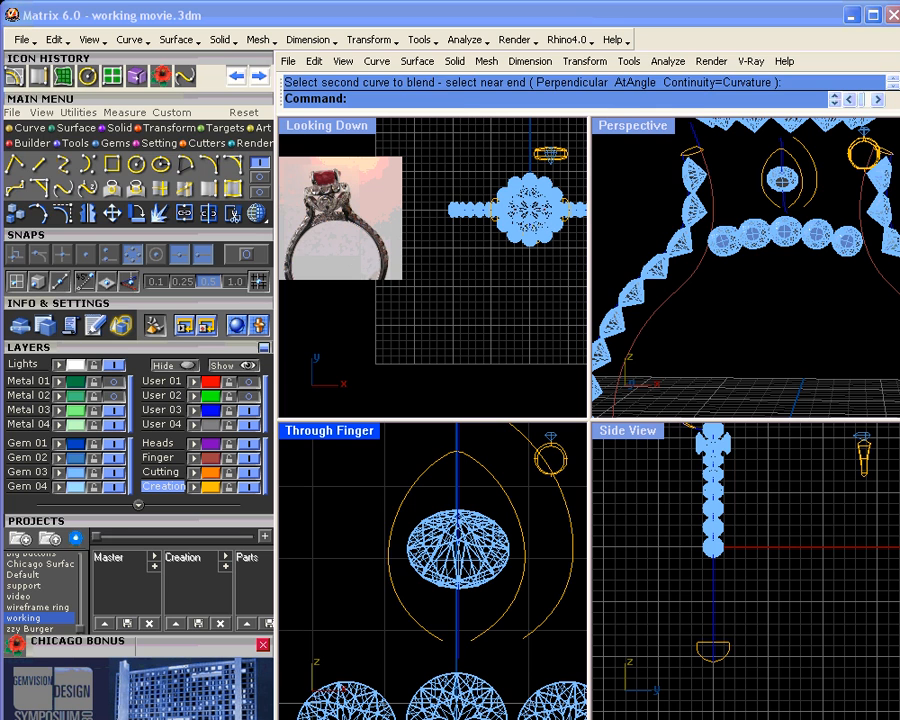
pyautogui.rightClick(436, 641)
pyautogui.click(439, 639)
pyautogui.click(477, 638)
# Join the two offset curves and their blends into one closed curve and rebuild it with 48 points, degree 3
pyautogui.keyDown('shift'); pyautogui.click(475, 635); pyautogui.keyUp('shift')
pyautogui.keyDown('shift'); pyautogui.click(420, 626); pyautogui.keyUp('shift')
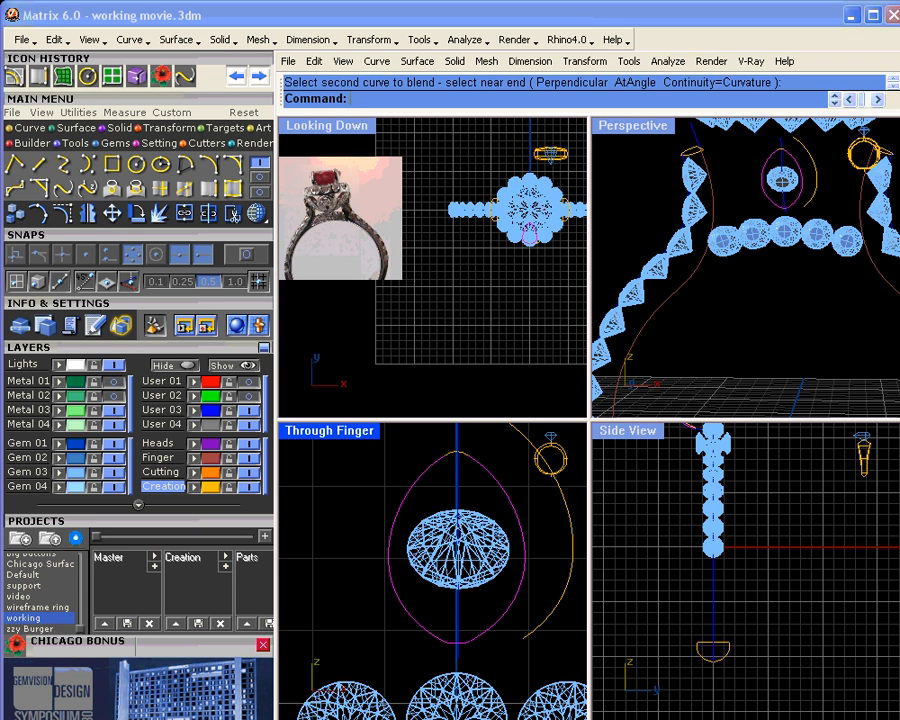
pyautogui.click(184, 213)
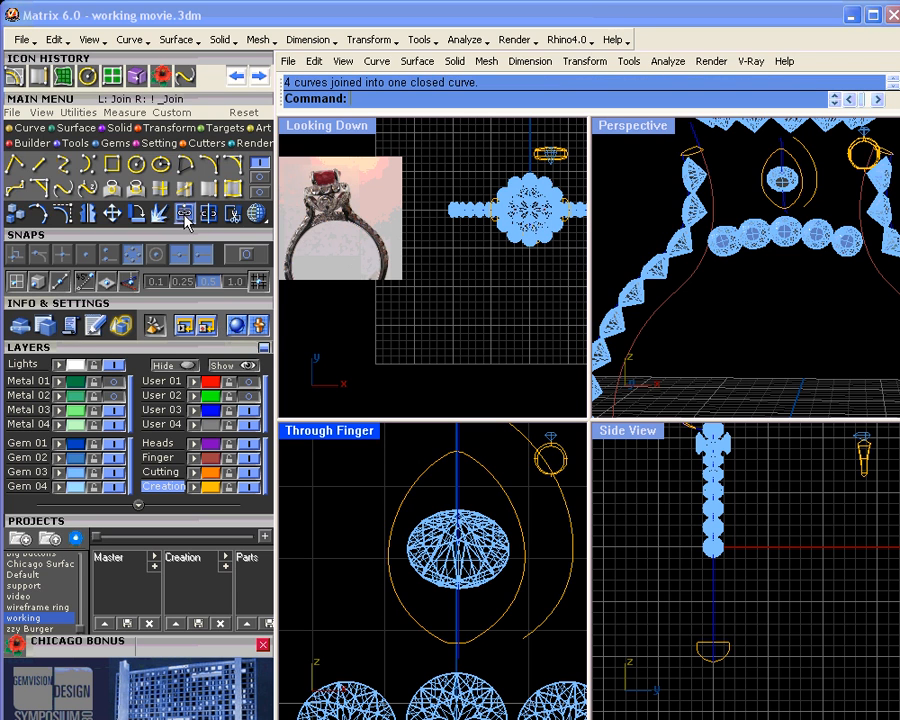
pyautogui.click(260, 177)
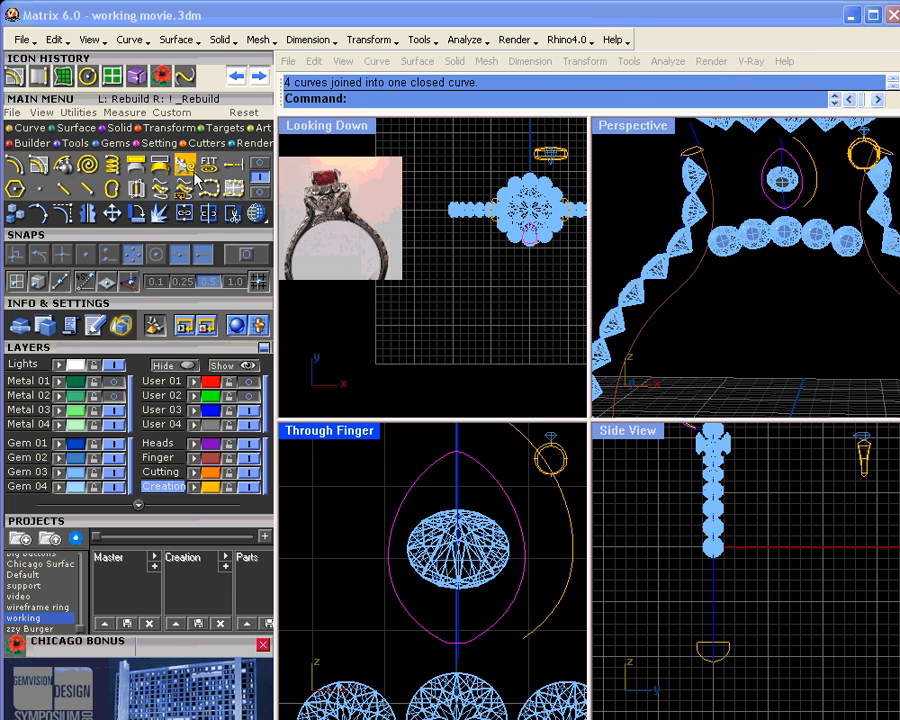
pyautogui.click(184, 170)
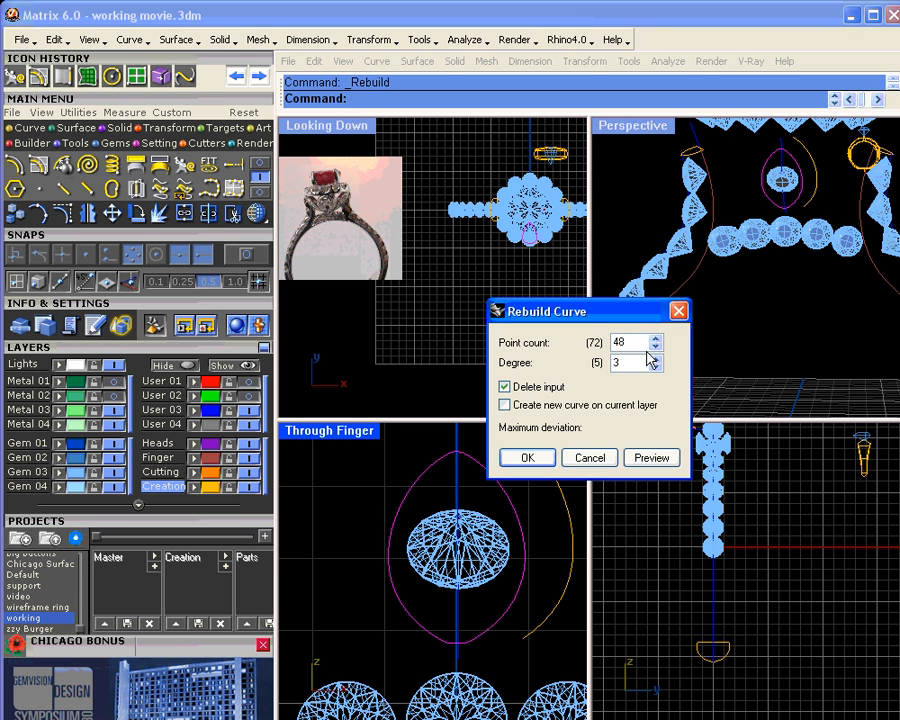
pyautogui.click(528, 459)
# Delete the leftover petal-edge arc outside the closed outline
pyautogui.moveTo(805, 303); pyautogui.dragTo(700, 295, button='right')
pyautogui.click(732, 200)
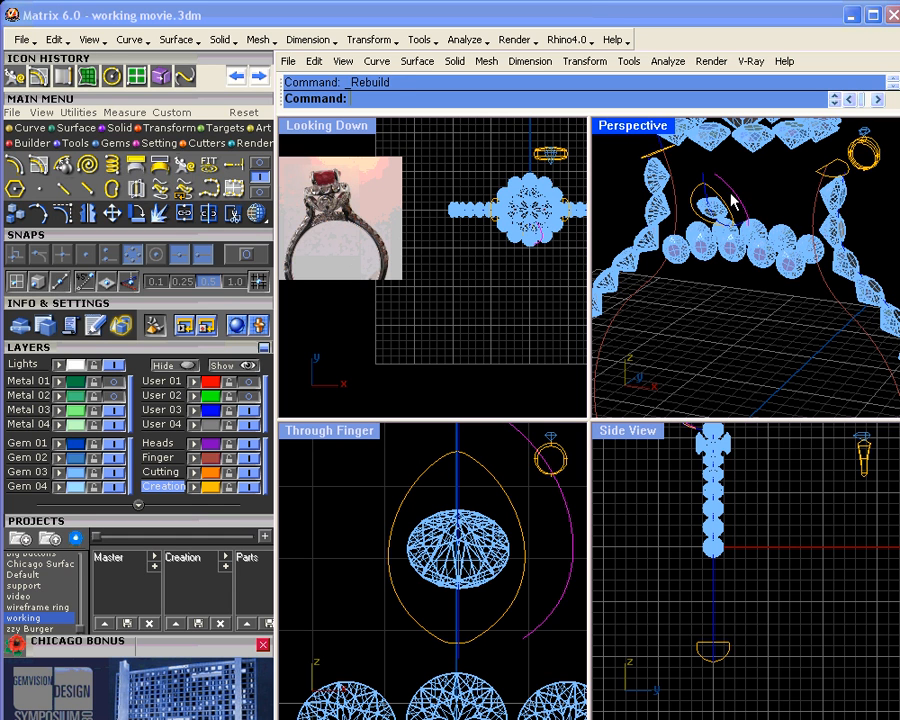
pyautogui.press('Delete')
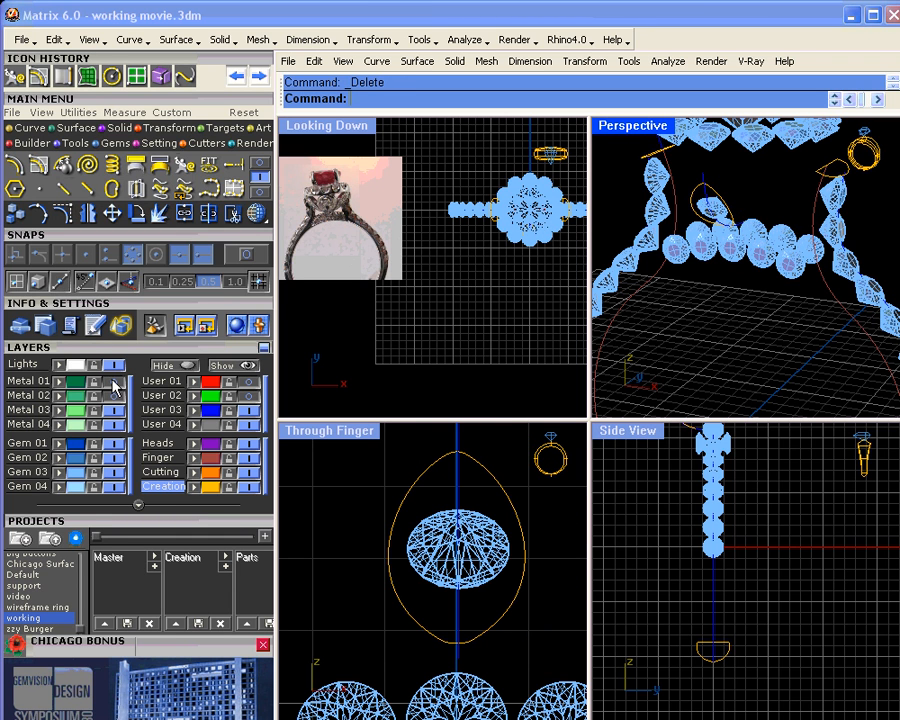
# Show the Metal 01 layer, move the gallery petals to the Metal 04 layer, and hide Metal 01 again
pyautogui.click(114, 382)
pyautogui.moveTo(712, 310); pyautogui.dragTo(748, 186, button='right')
pyautogui.scroll(4, 751, 174)
pyautogui.click(750, 168)
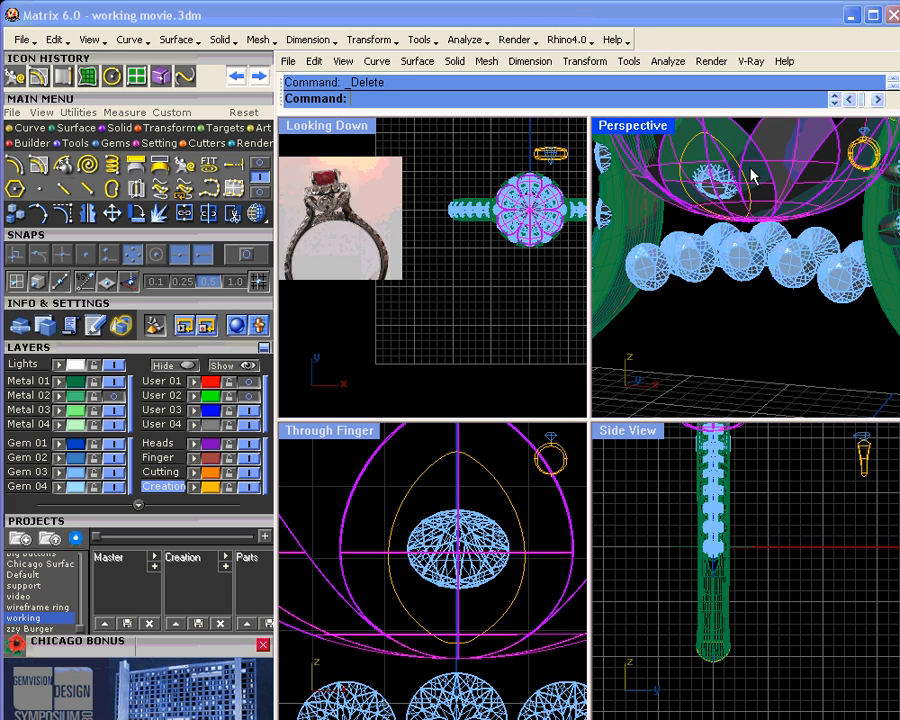
pyautogui.click(59, 425)
pyautogui.click(114, 382)
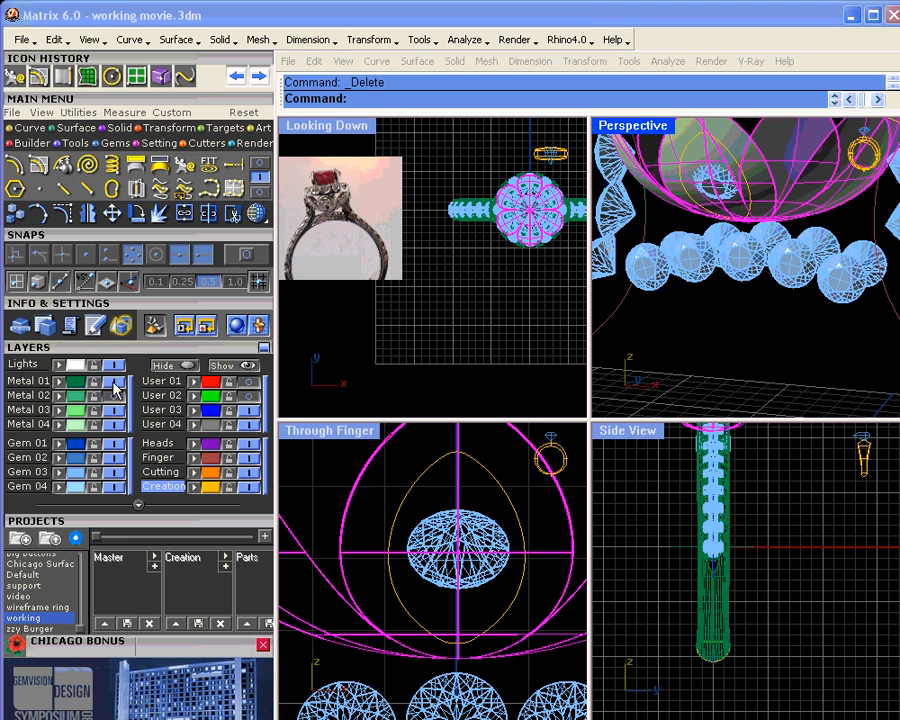
pyautogui.click(749, 317)
pyautogui.moveTo(749, 317); pyautogui.dragTo(719, 297, button='right')
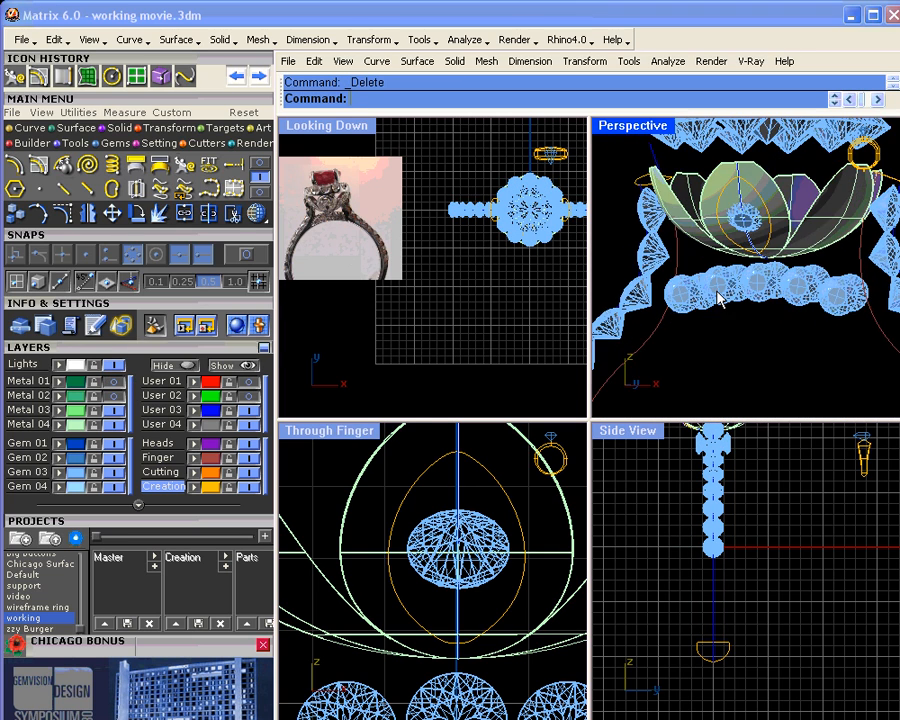
# Run Surface Pullback (Inset) on the front petal with the closed outline, using 1 split and the Sweep surface type
pyautogui.click(74, 144)
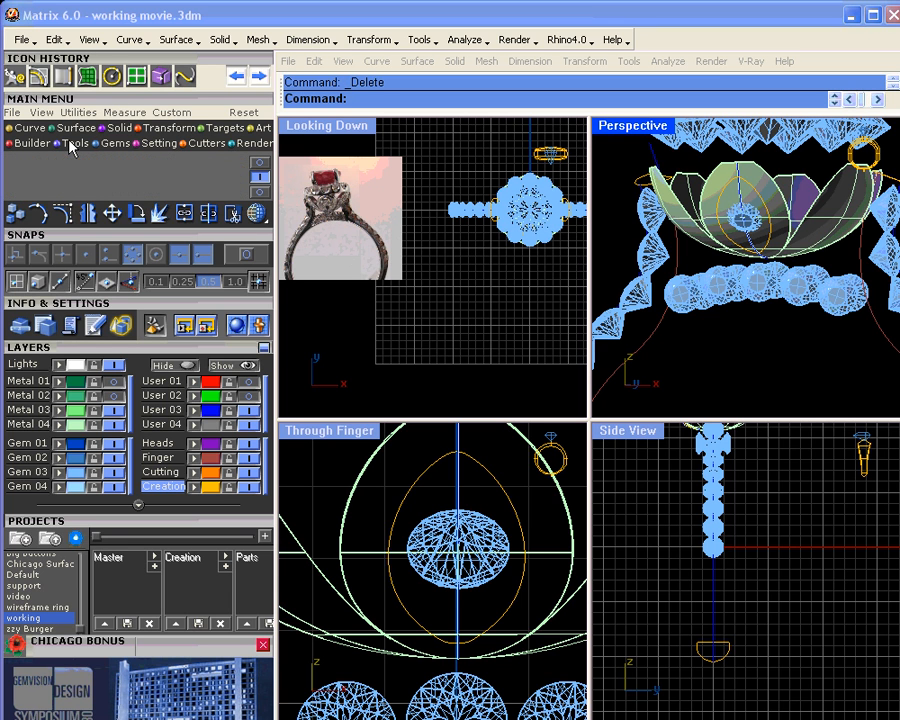
pyautogui.click(85, 645)
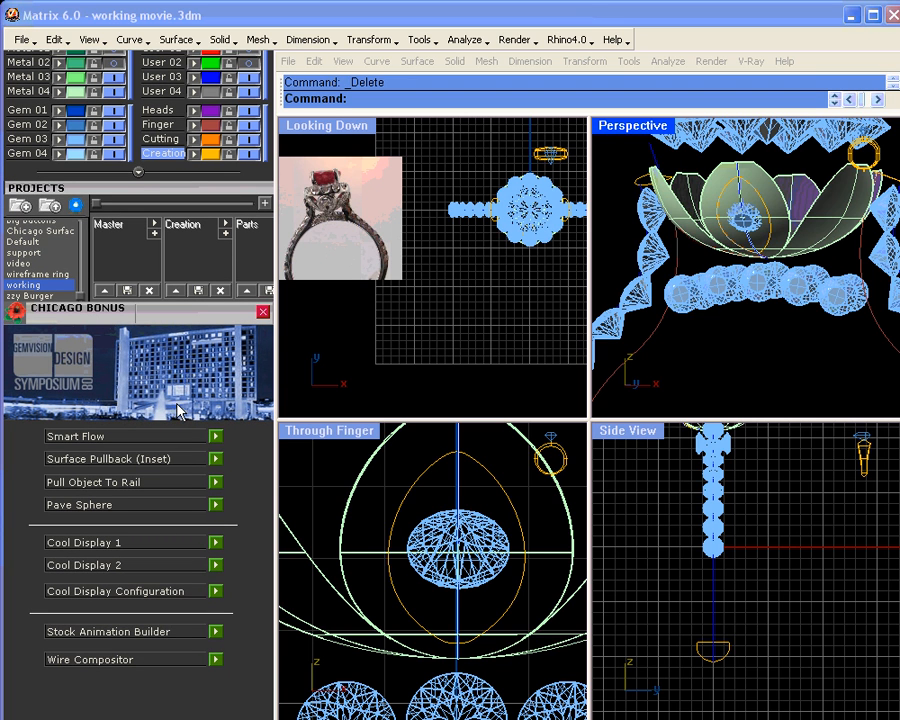
pyautogui.click(216, 459)
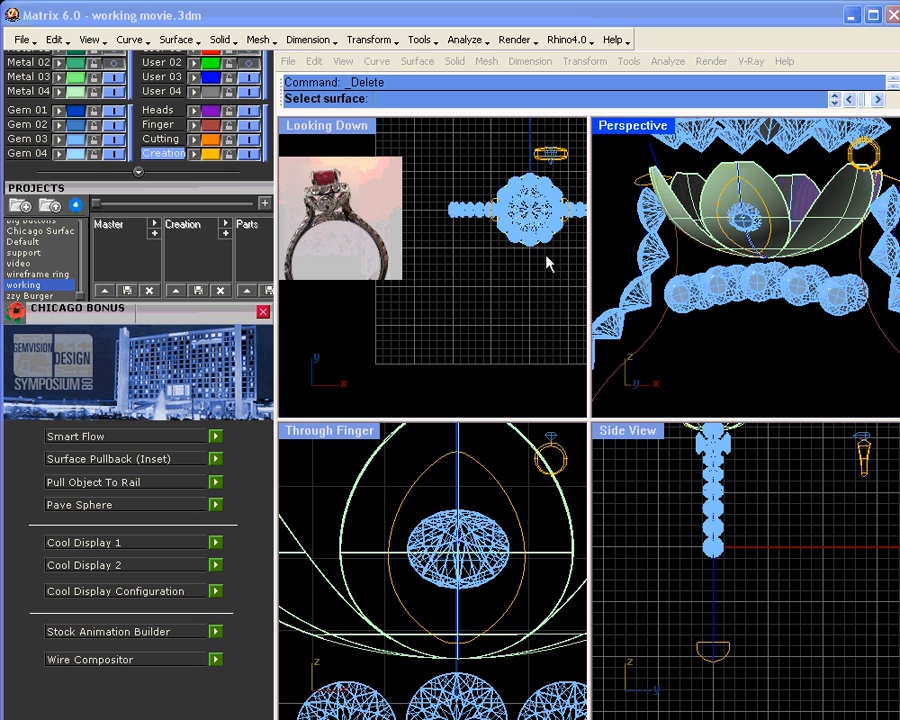
pyautogui.click(757, 178)
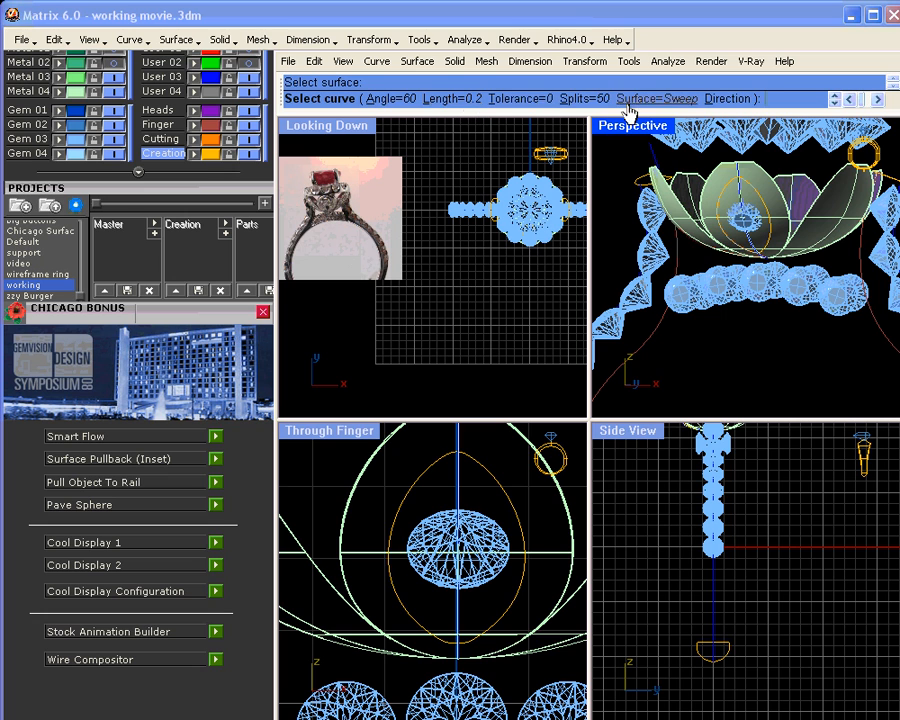
pyautogui.click(598, 99)
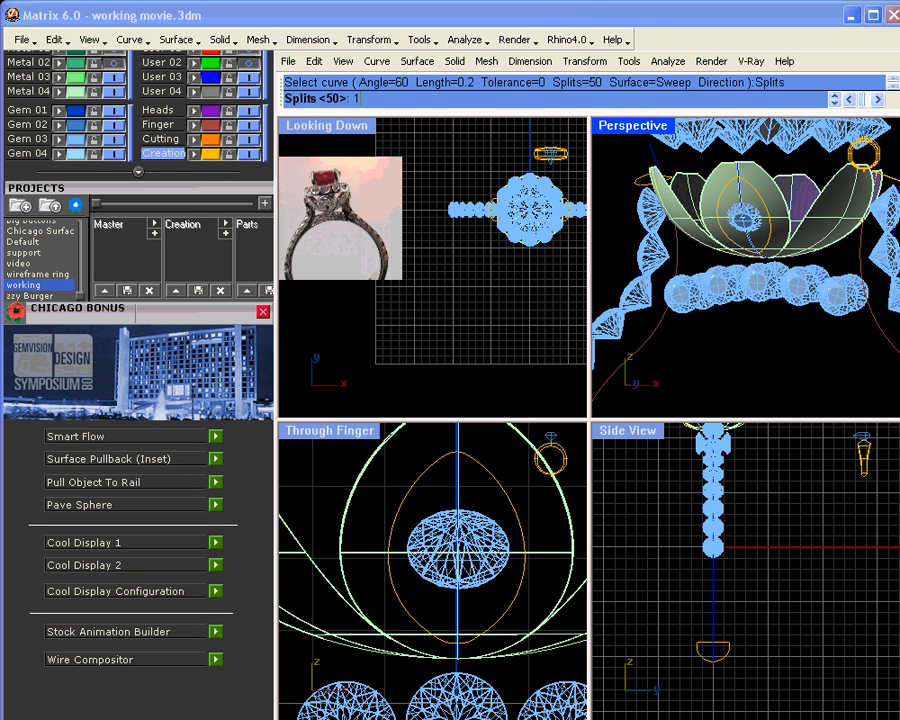
pyautogui.press('Return')
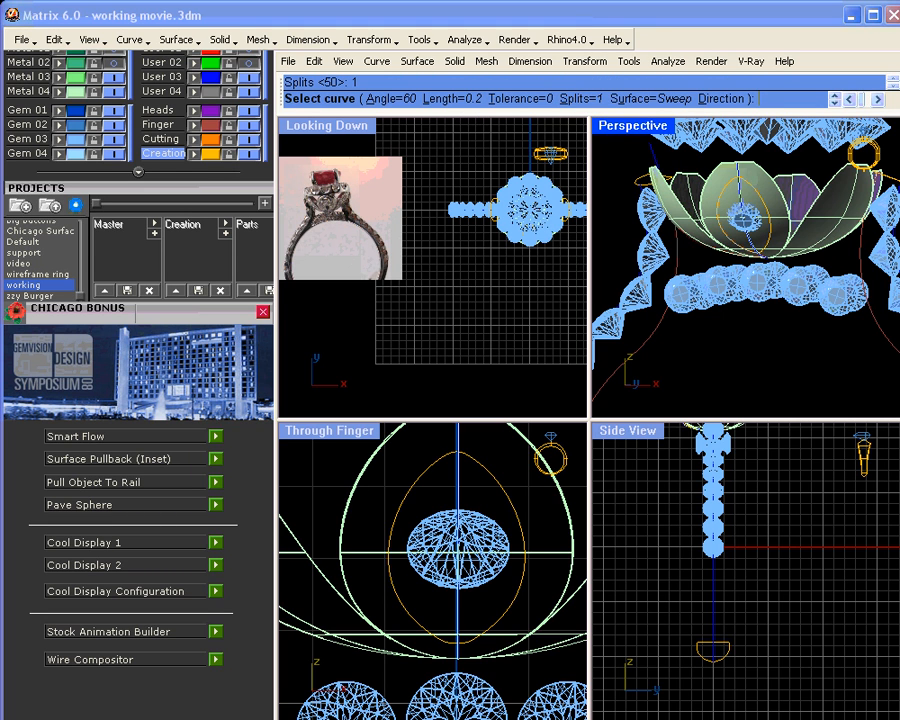
pyautogui.click(752, 197)
pyautogui.press('Return')
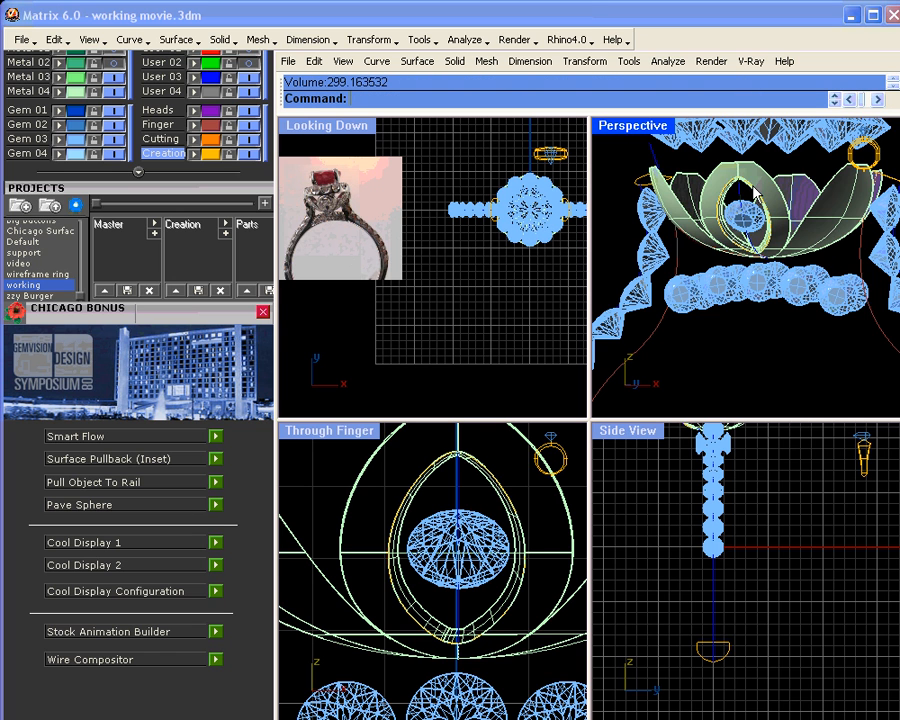
# Inspect the swept inset opening in an enlarged perspective view, then undo the inset
pyautogui.moveTo(755, 192); pyautogui.dragTo(742, 208, button='right')
pyautogui.scroll(3, 742, 208)
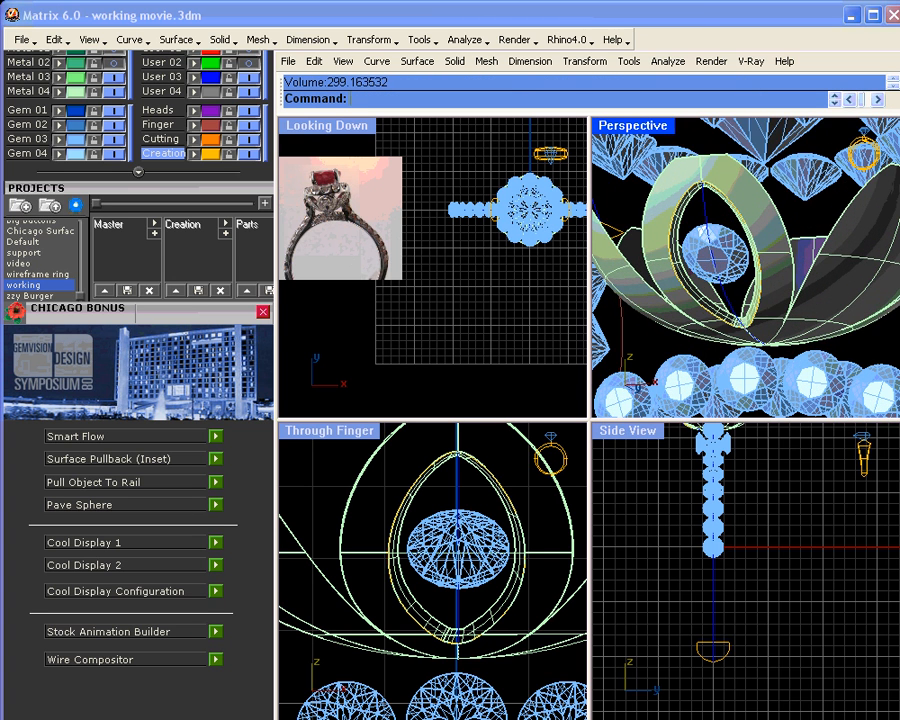
pyautogui.doubleClick(650, 133)
pyautogui.scroll(3, 601, 318)
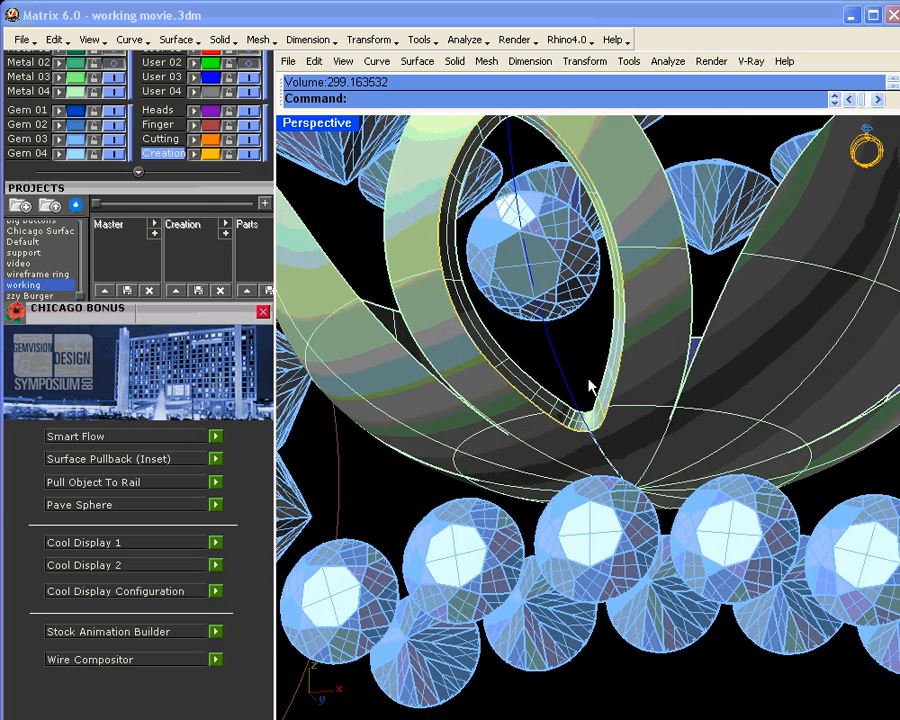
pyautogui.moveTo(433, 283); pyautogui.dragTo(378, 173, button='right')
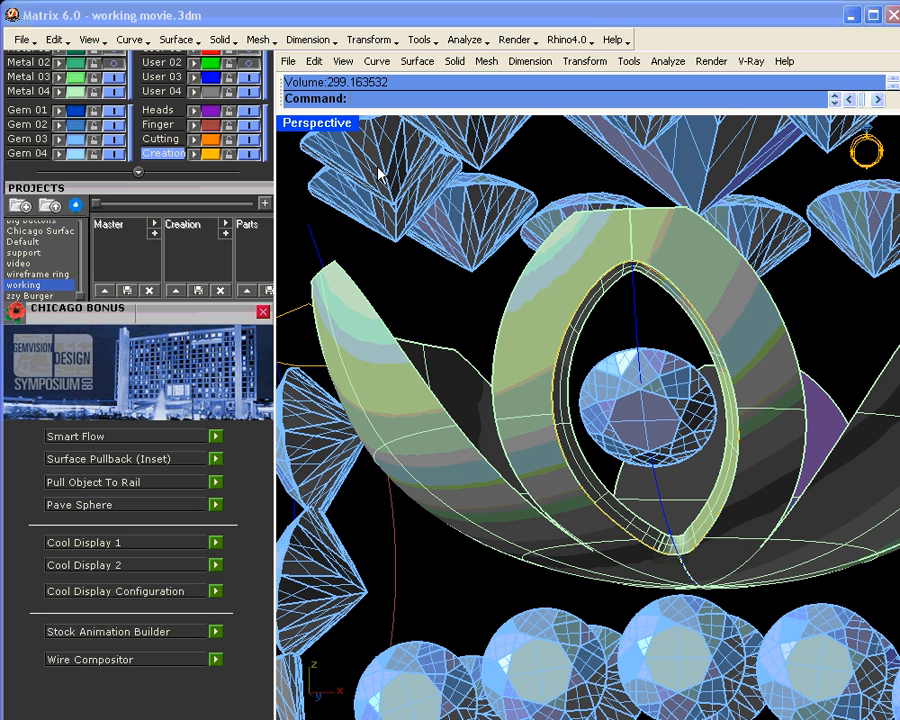
pyautogui.write('Umnd')
pyautogui.write('nd')
pyautogui.press('Return')
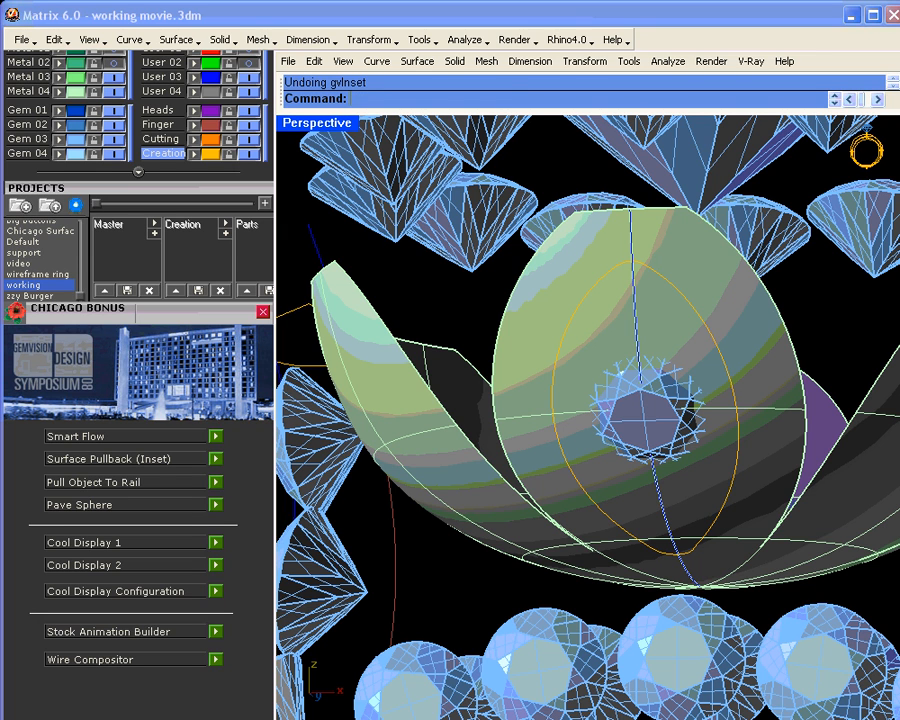
# Run Surface Pullback (Inset) on the front petal with the same outline, using the Loft surface type
pyautogui.click(215, 460)
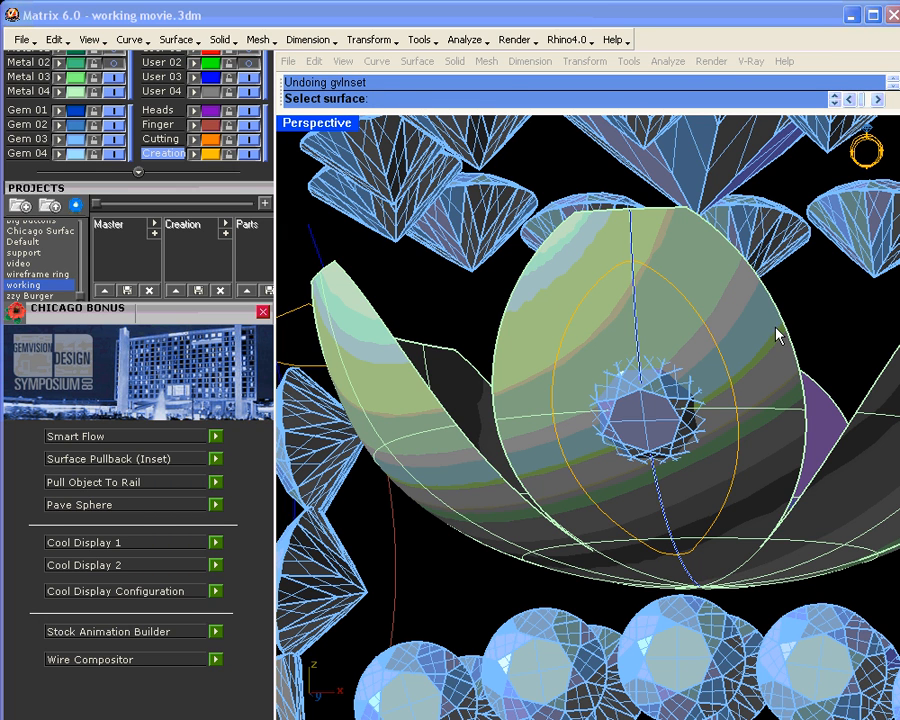
pyautogui.click(765, 416)
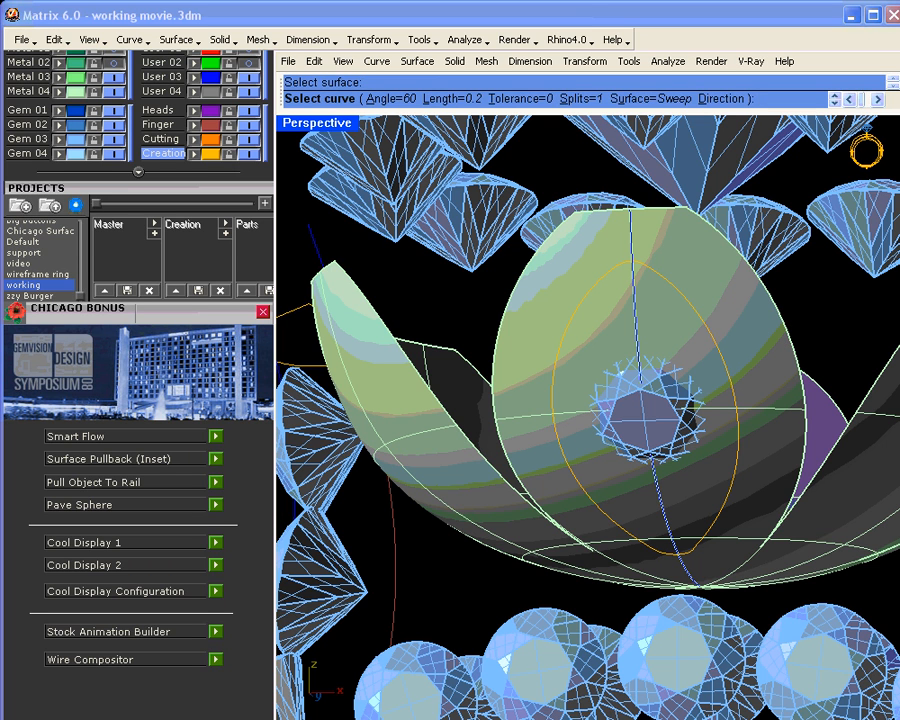
pyautogui.click(648, 100)
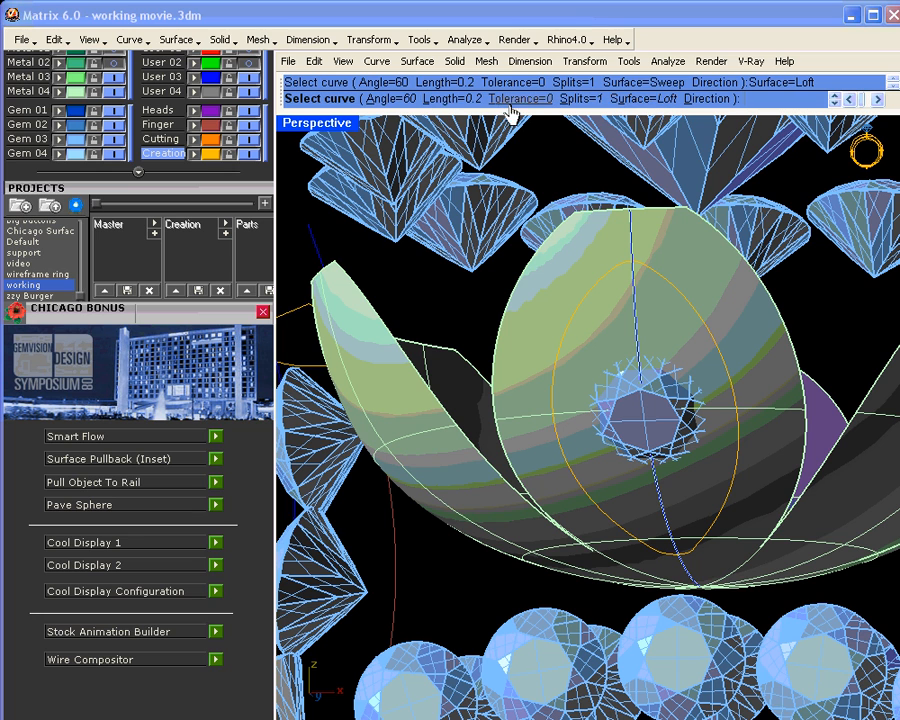
pyautogui.click(708, 333)
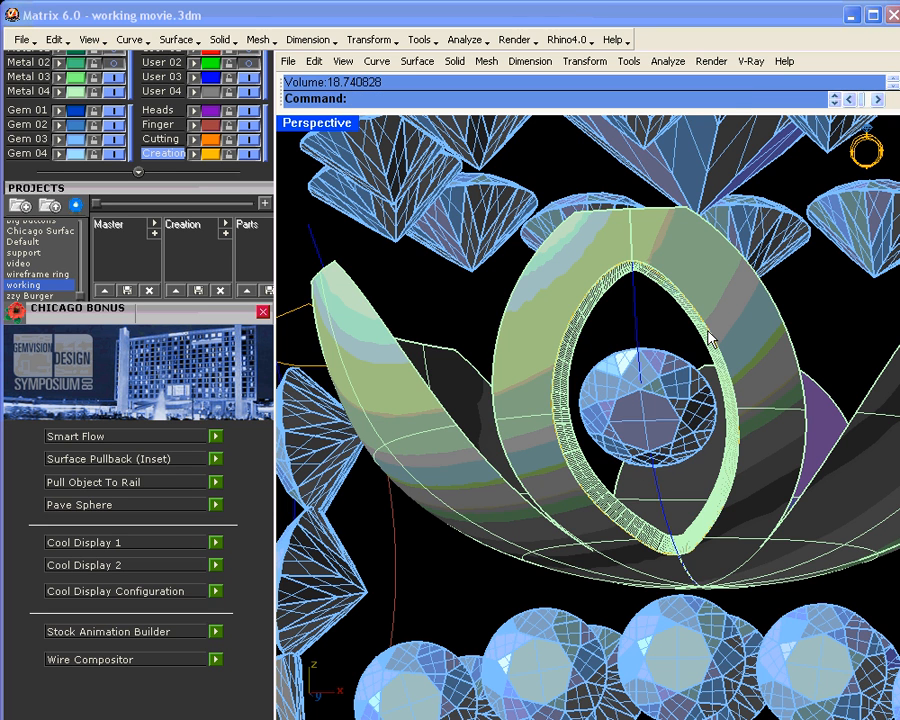
# Inspect the lofted inset wall up close around the upper tip, then undo the inset
pyautogui.moveTo(698, 388)
pyautogui.mouseDown(button='right')
pyautogui.moveTo(706, 365)
pyautogui.moveTo(693, 397)
pyautogui.mouseUp(button='right')
pyautogui.scroll(5, 600, 320)
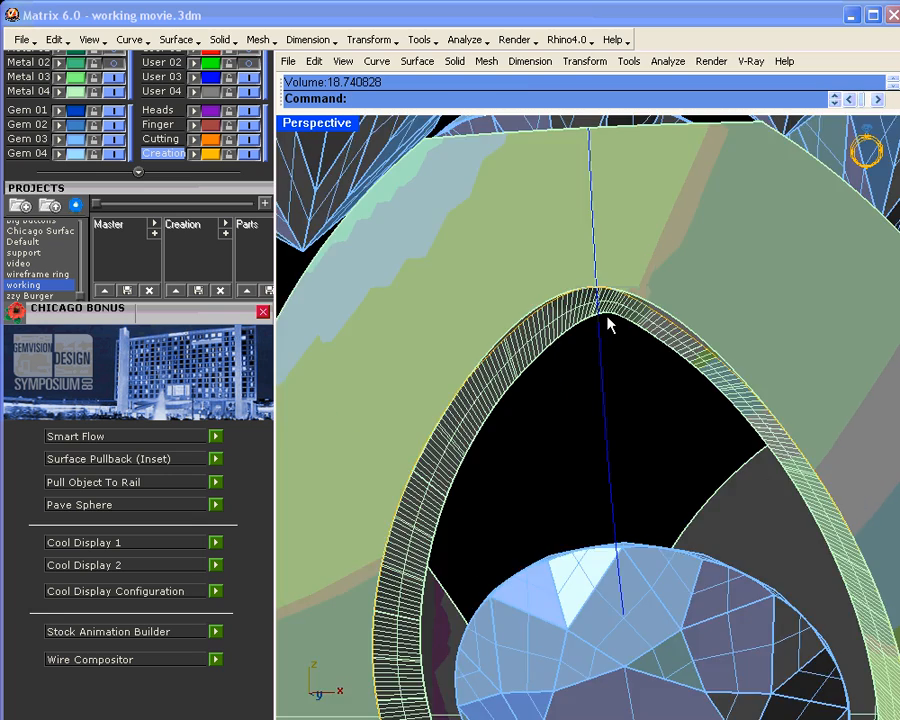
pyautogui.scroll(-5, 605, 320)
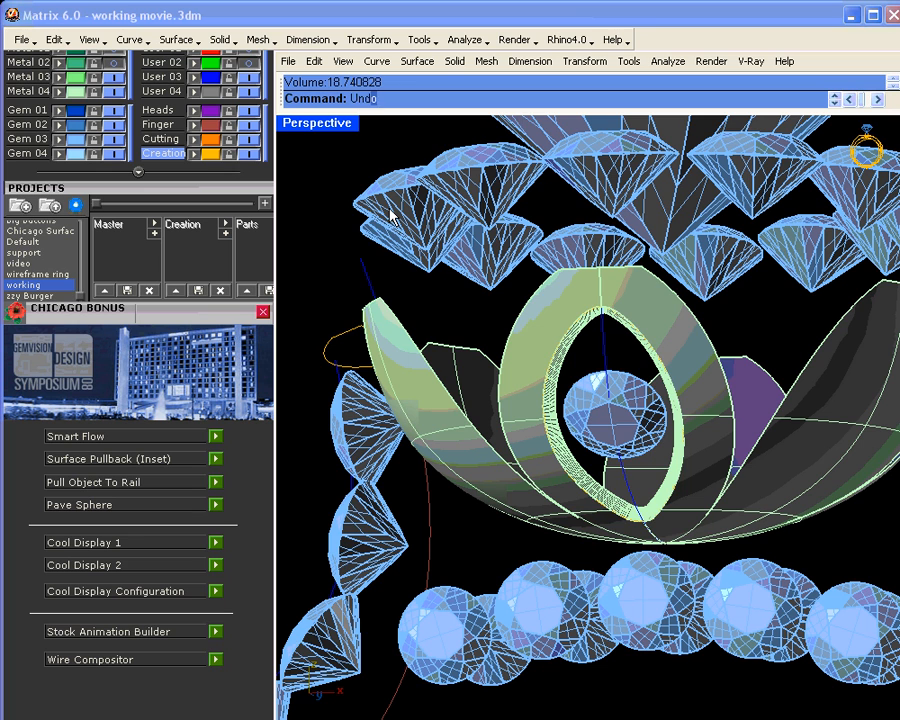
pyautogui.press('Return')
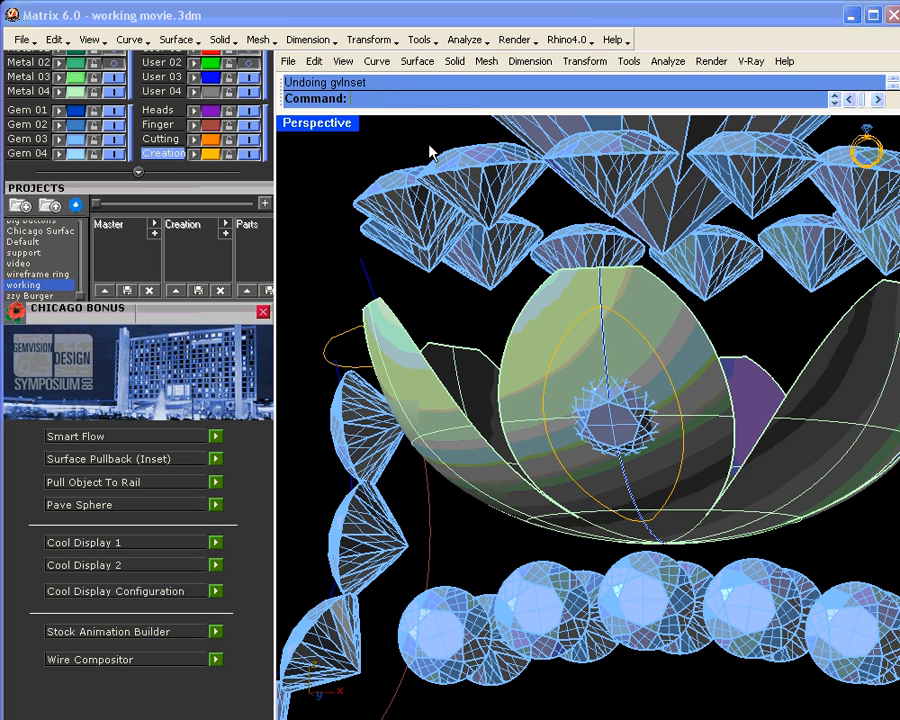
# Run Surface Pullback (Inset) on the front petal with the closed outline, using the Sweep surface type and 20 splits
pyautogui.click(215, 460)
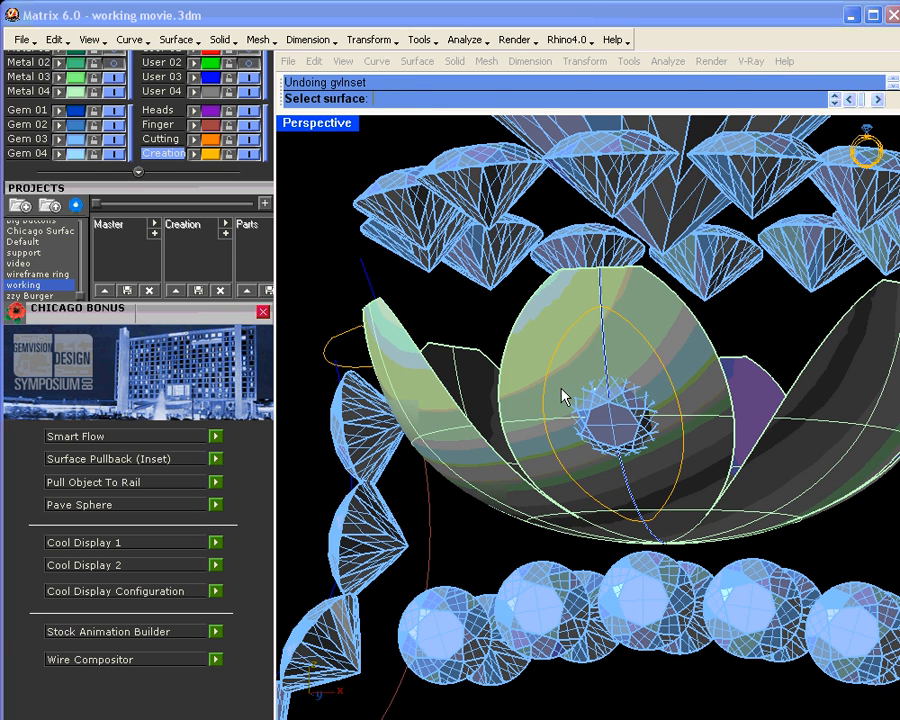
pyautogui.click(671, 325)
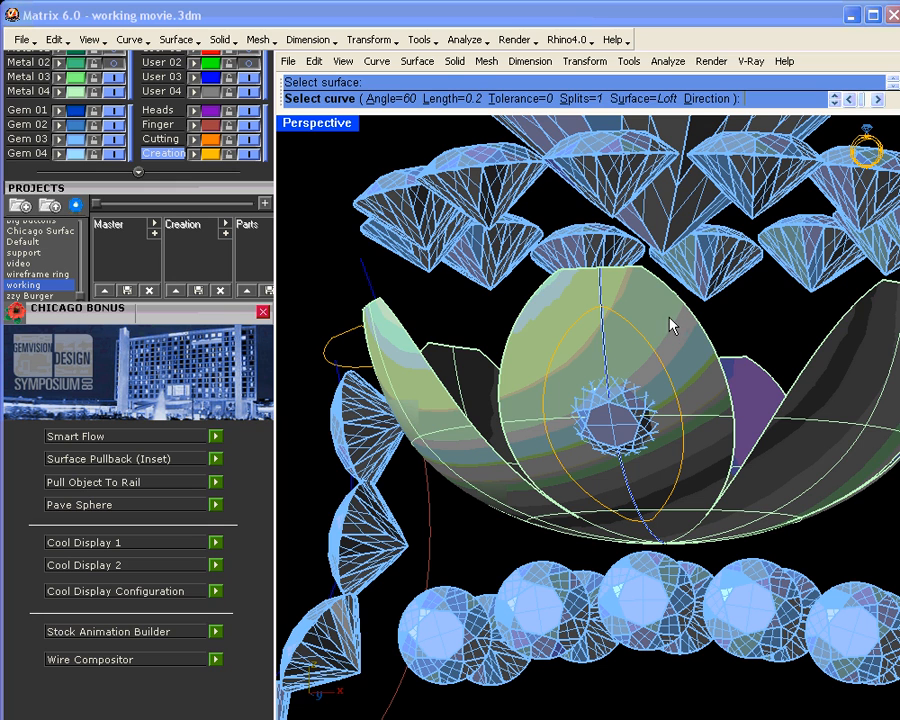
pyautogui.click(643, 100)
pyautogui.click(582, 99)
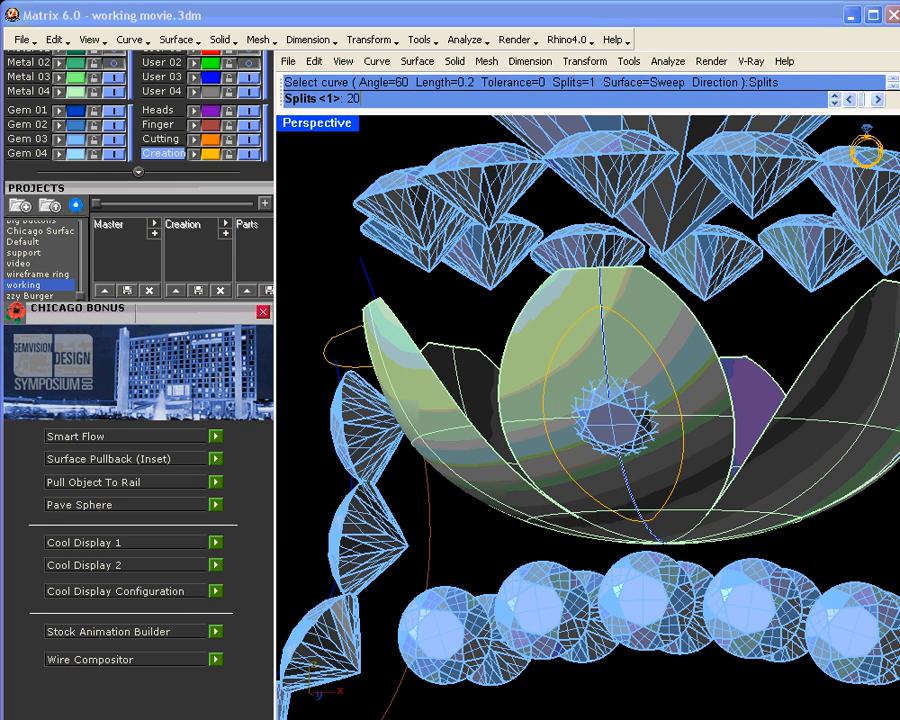
pyautogui.write('20')
pyautogui.press('Return')
pyautogui.click(650, 348)
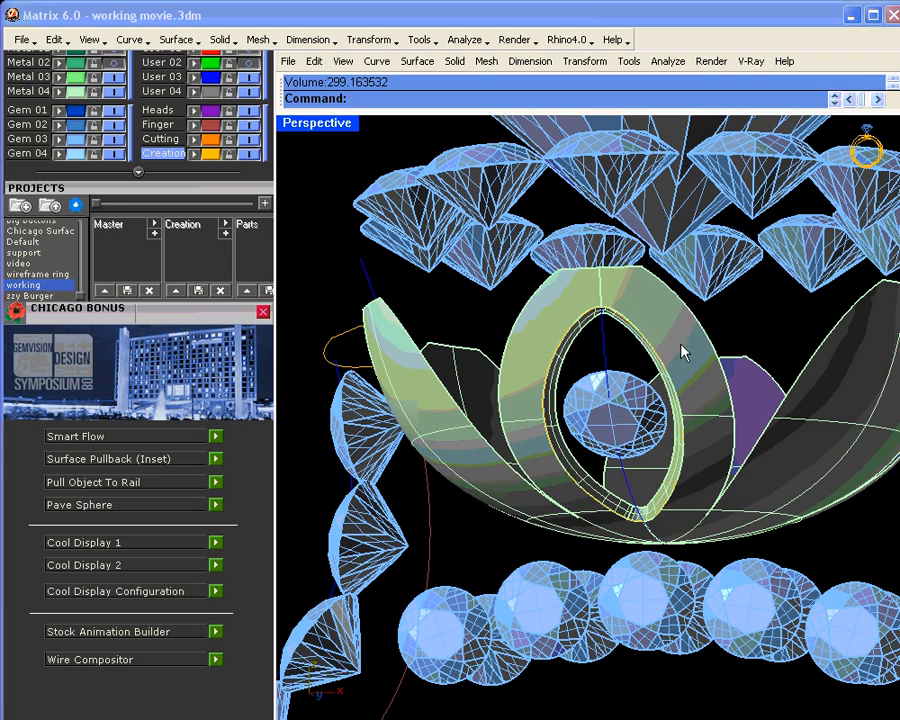
pyautogui.moveTo(687, 428); pyautogui.dragTo(620, 452, button='right')
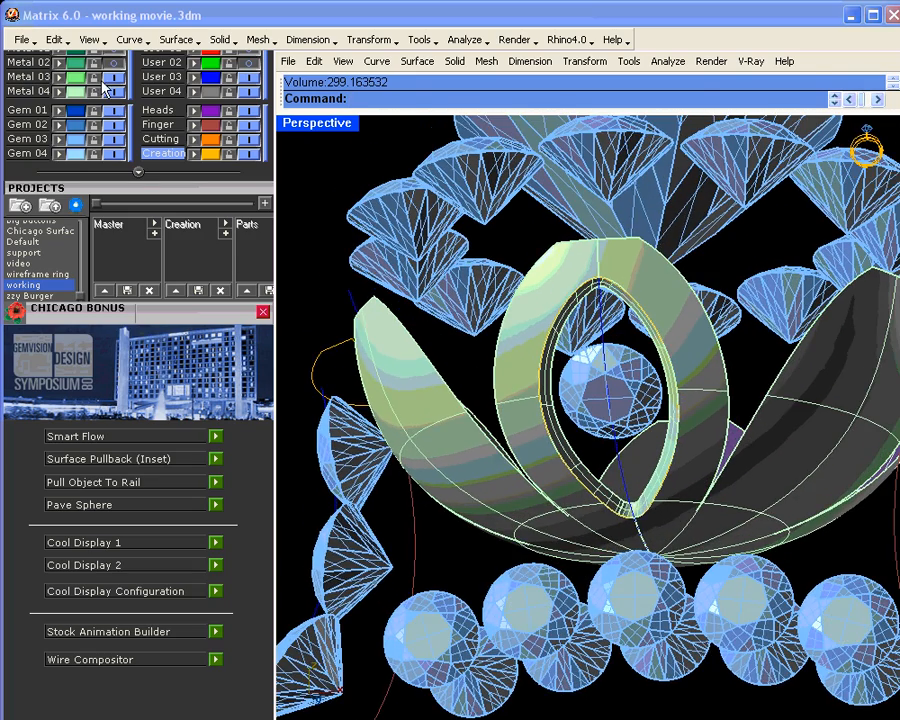
# Patch the inner rim of the front petal's inset opening on the Metal 04 layer, using 10 U and 10 V spans
pyautogui.click(74, 93)
pyautogui.scroll(5, 82, 185)
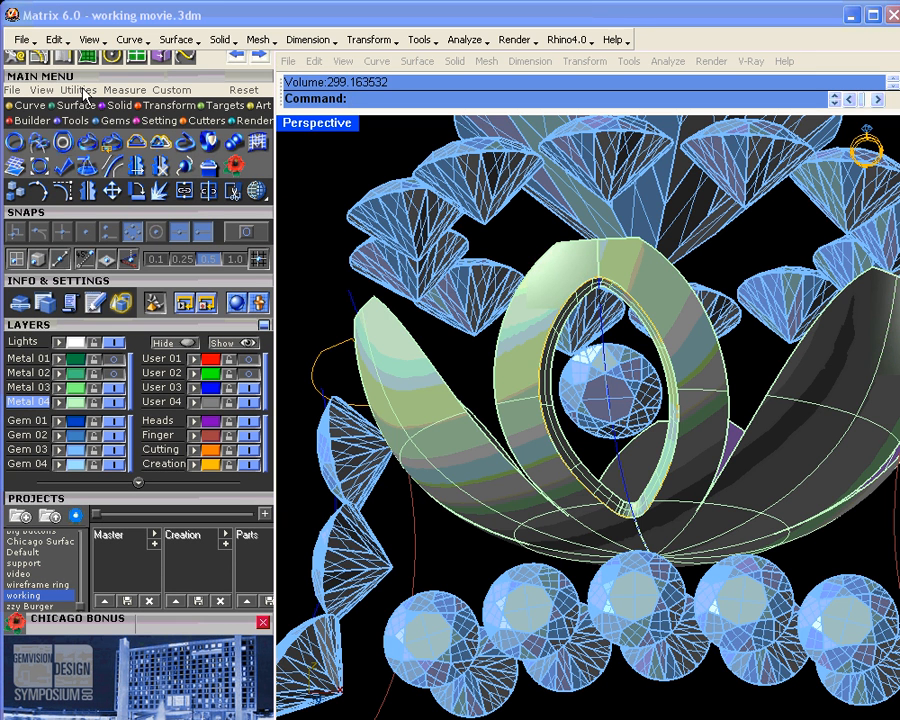
pyautogui.click(60, 105)
pyautogui.click(56, 170)
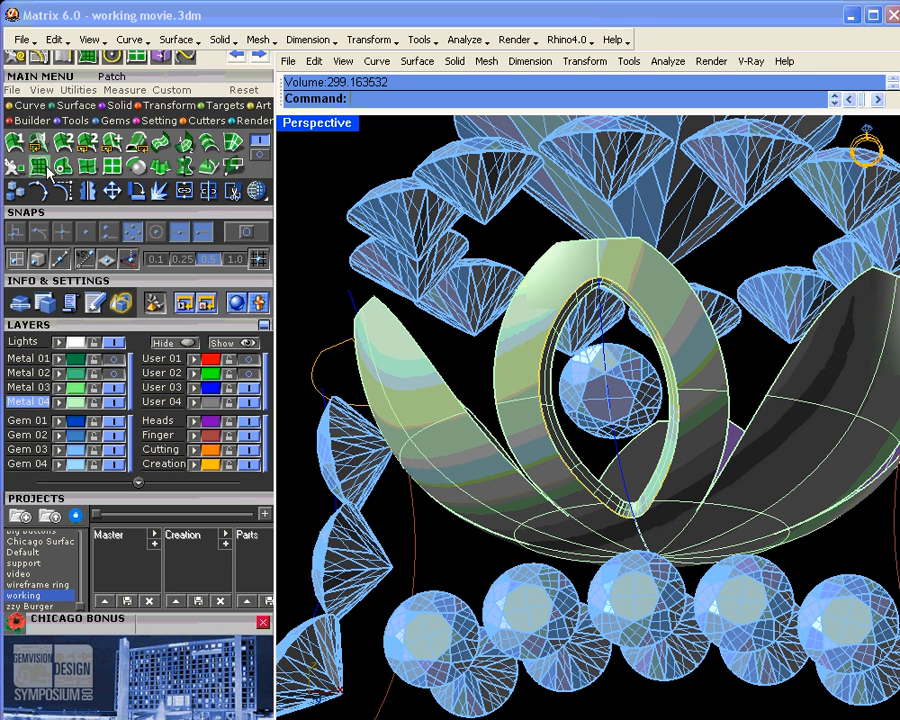
pyautogui.click(566, 362)
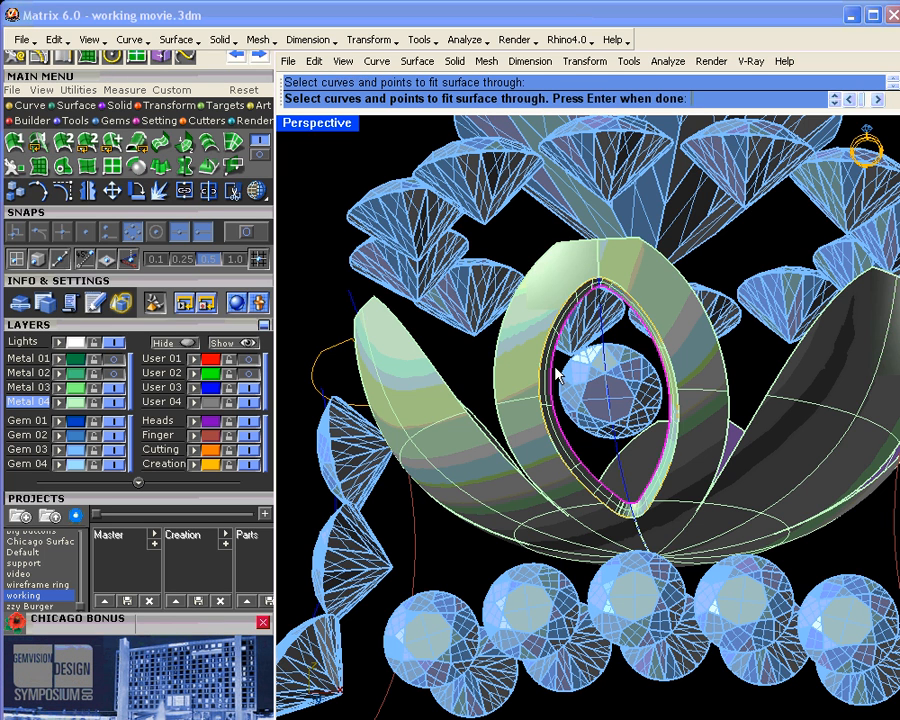
pyautogui.press('Return')
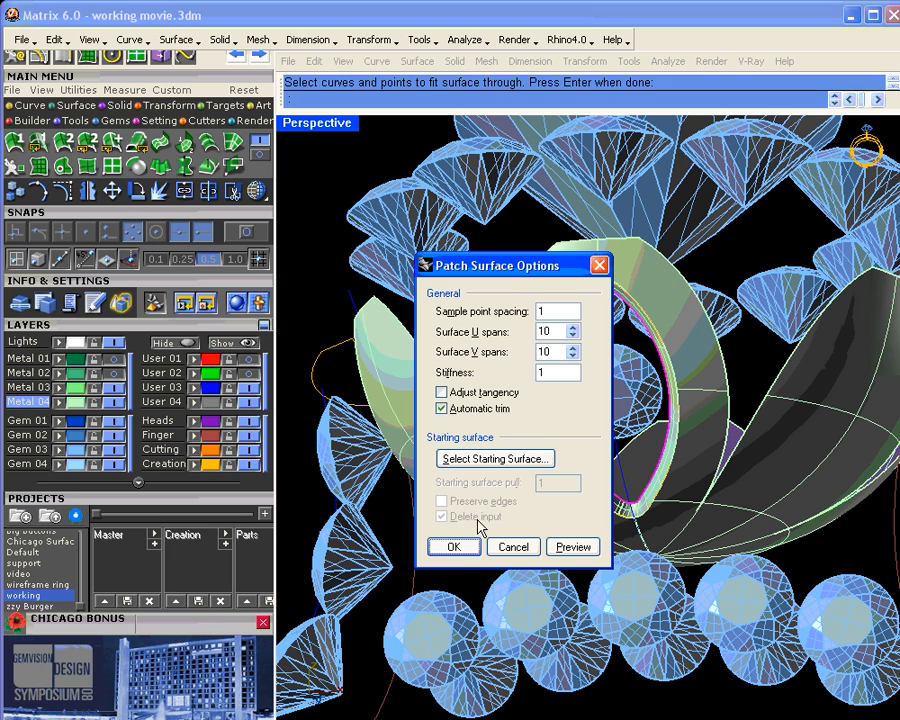
pyautogui.click(456, 550)
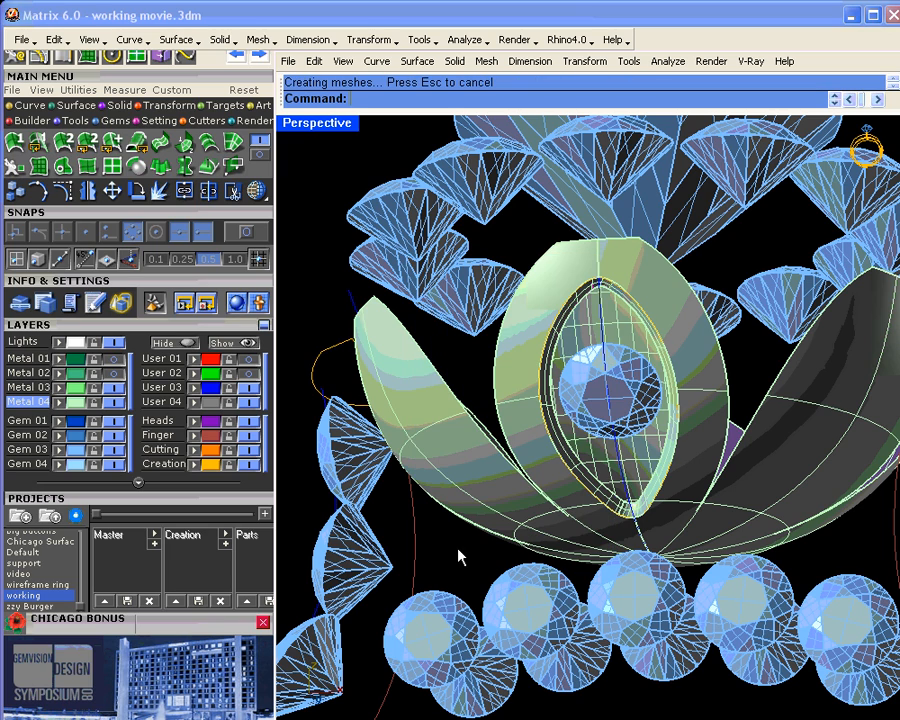
# Hide the Gem 03 layer and return to the four-viewport layout
pyautogui.scroll(-5, 590, 400)
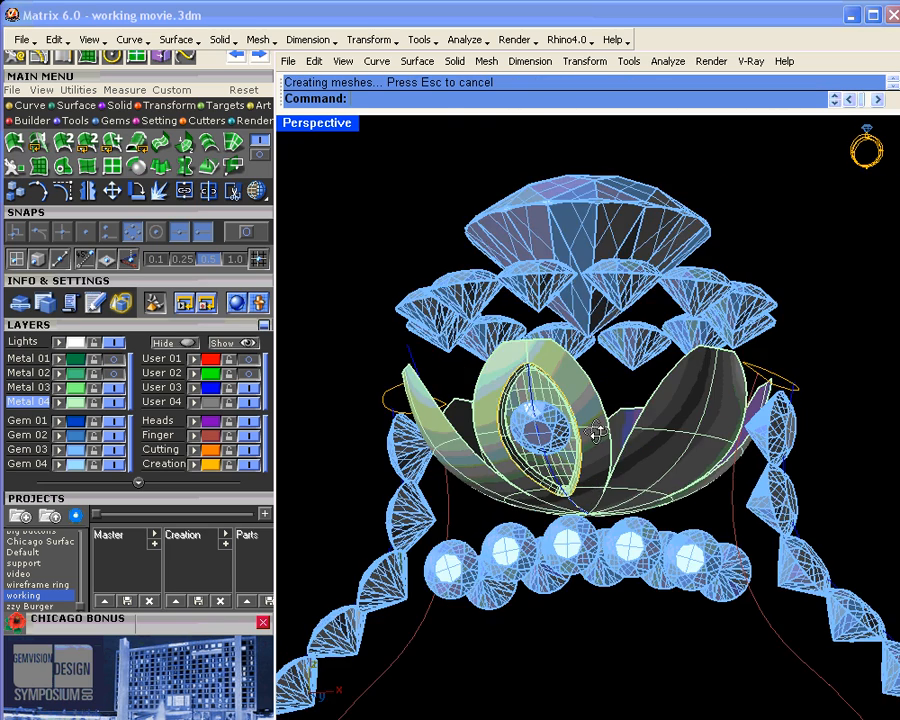
pyautogui.scroll(5, 600, 440)
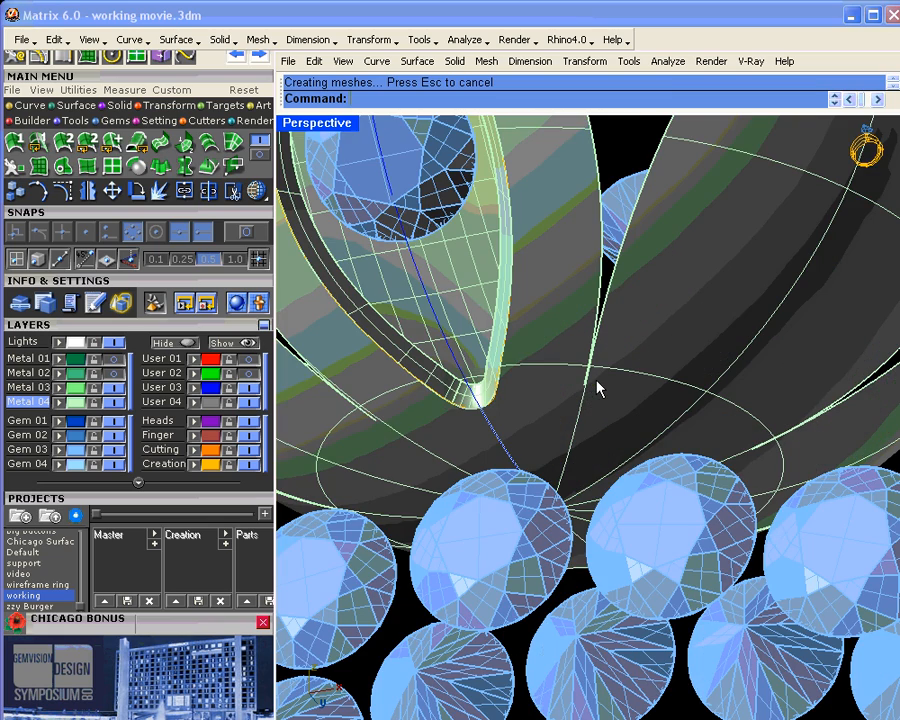
pyautogui.scroll(-5, 597, 388)
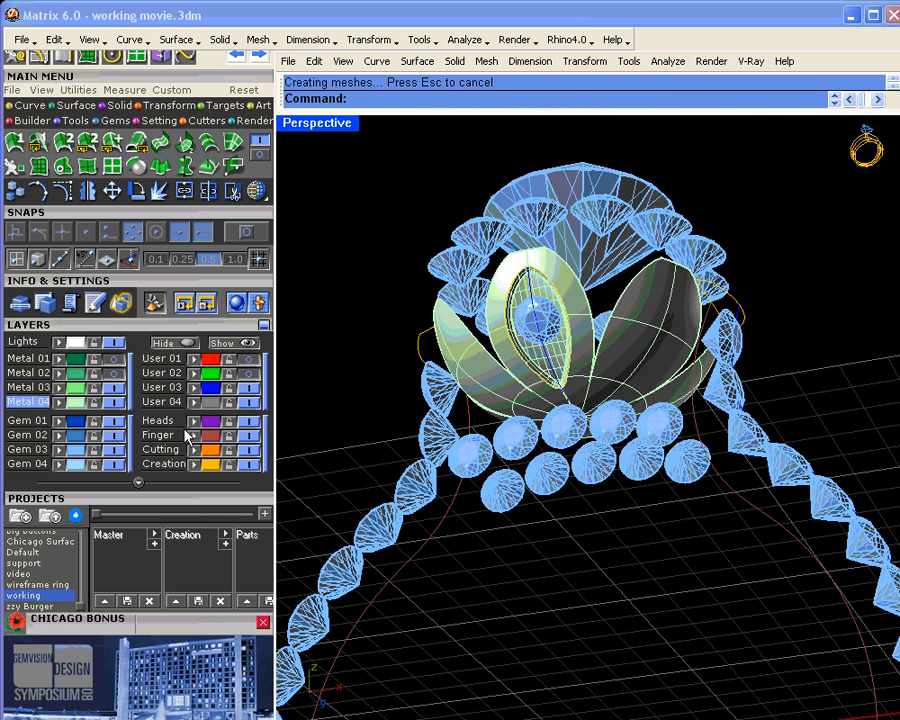
pyautogui.click(113, 450)
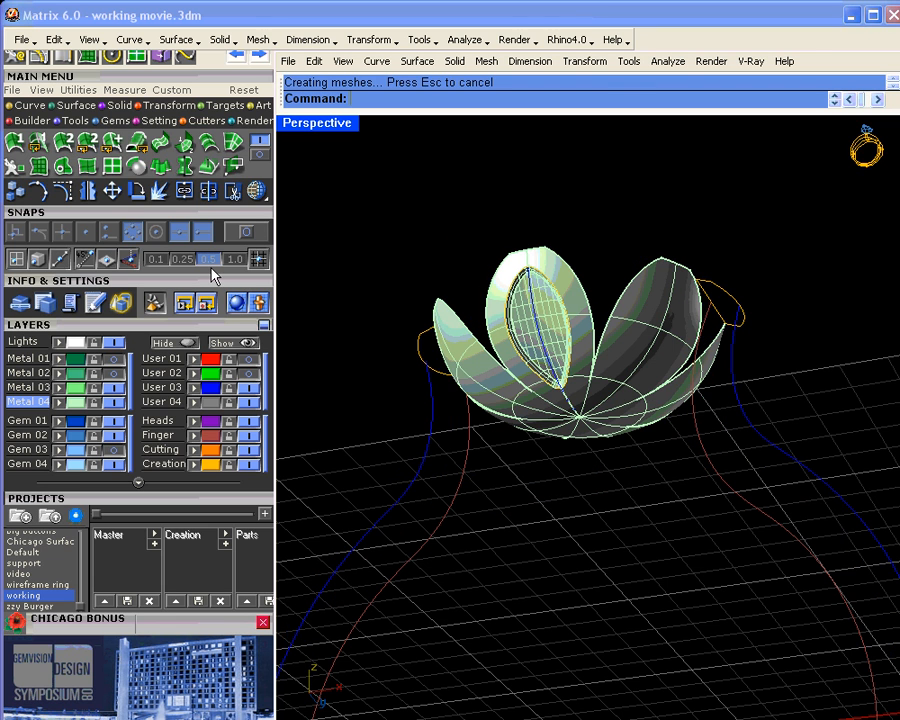
pyautogui.doubleClick(350, 128)
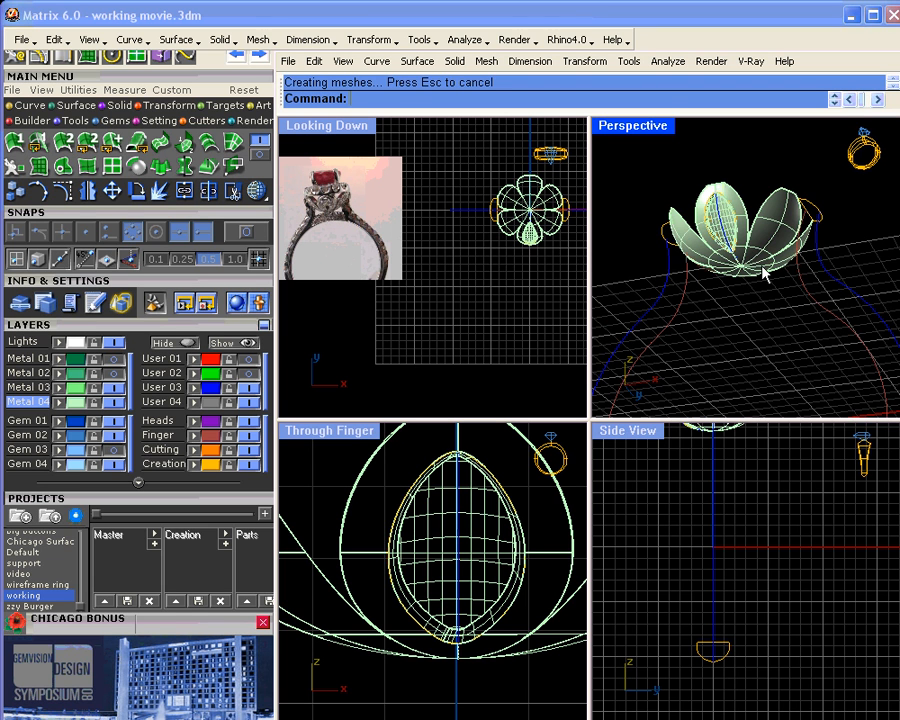
# Enable object snaps and place a point at the notch where the front petal meets its neighbour in the perspective view
pyautogui.scroll(8, 765, 272)
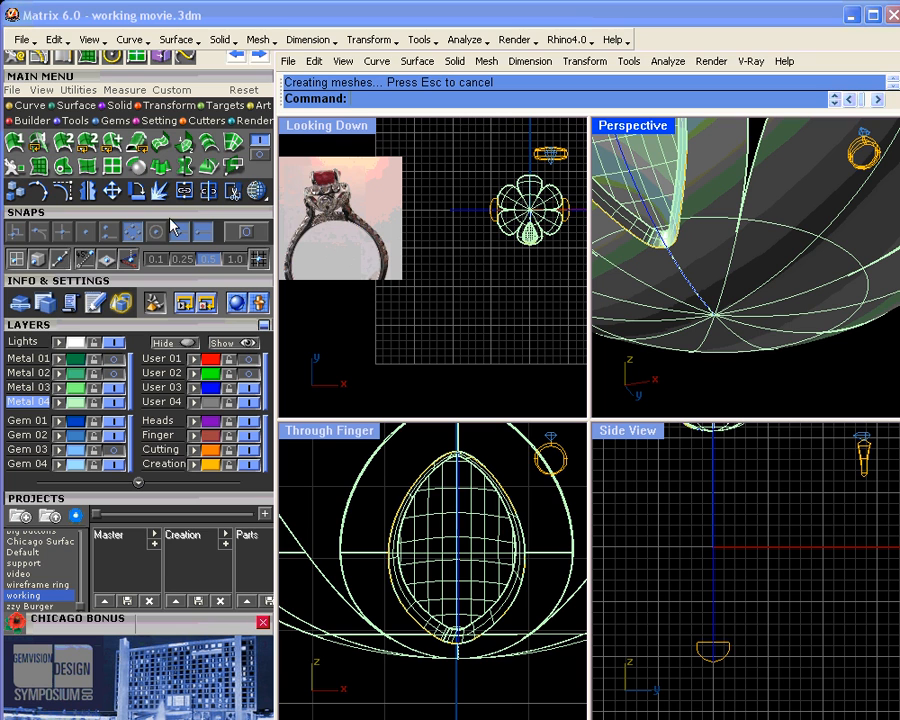
pyautogui.click(241, 232)
pyautogui.click(86, 229)
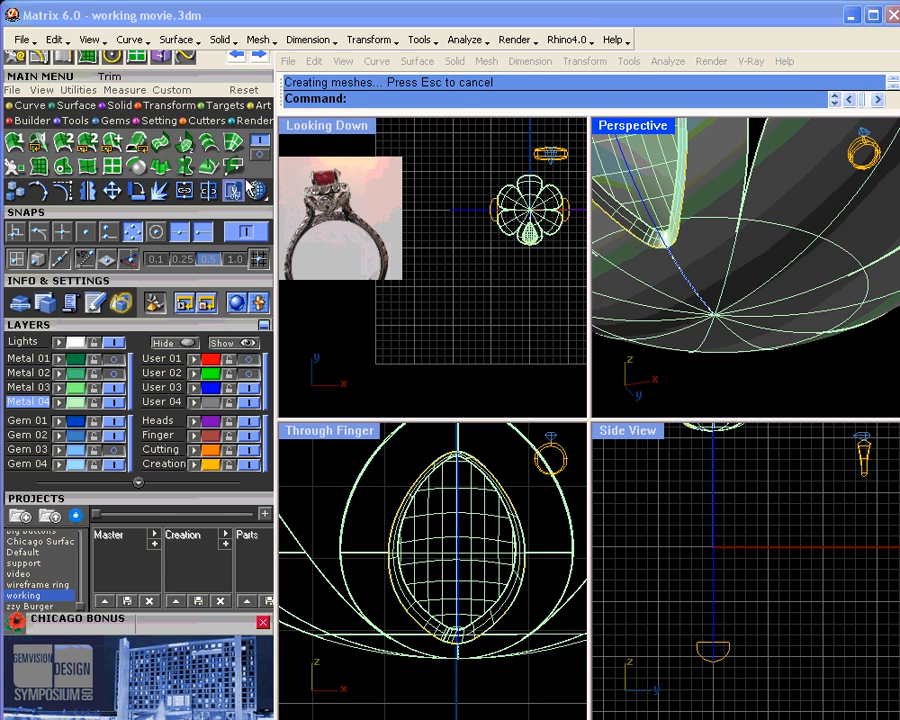
pyautogui.click(28, 105)
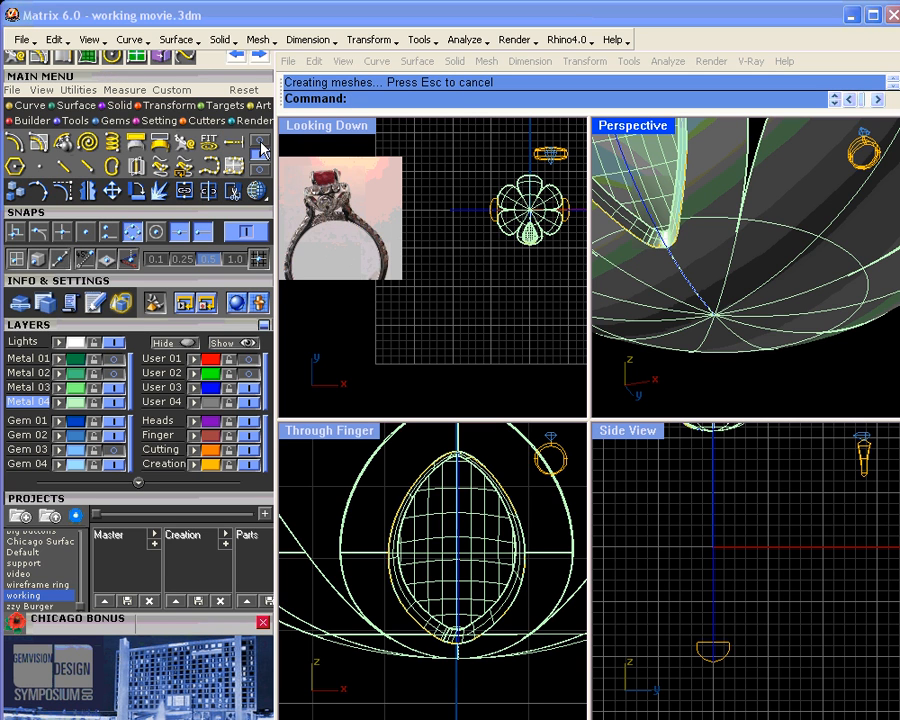
pyautogui.click(38, 165)
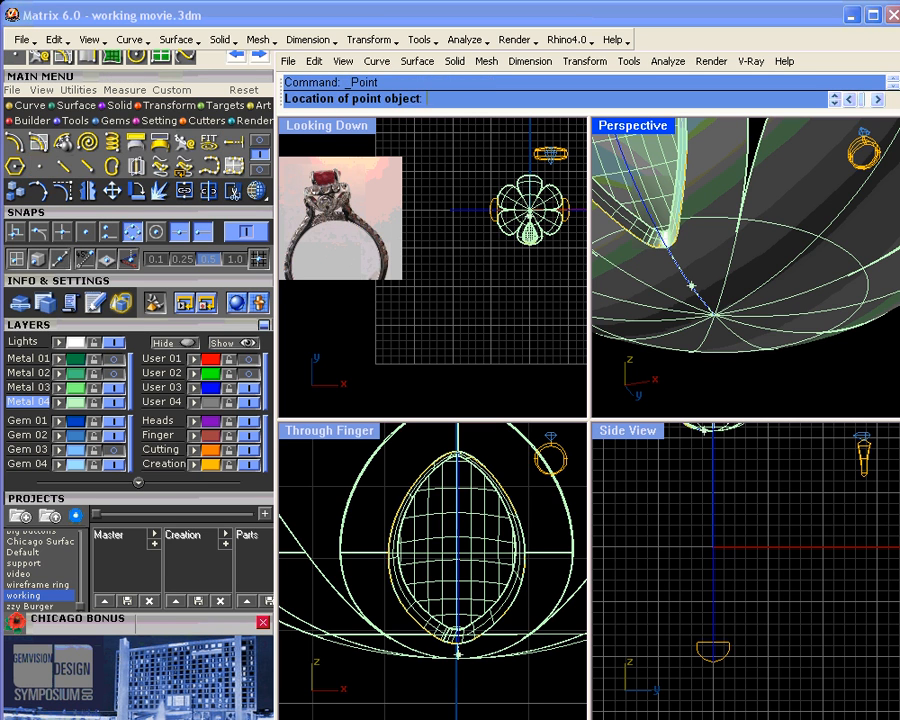
pyautogui.click(745, 272)
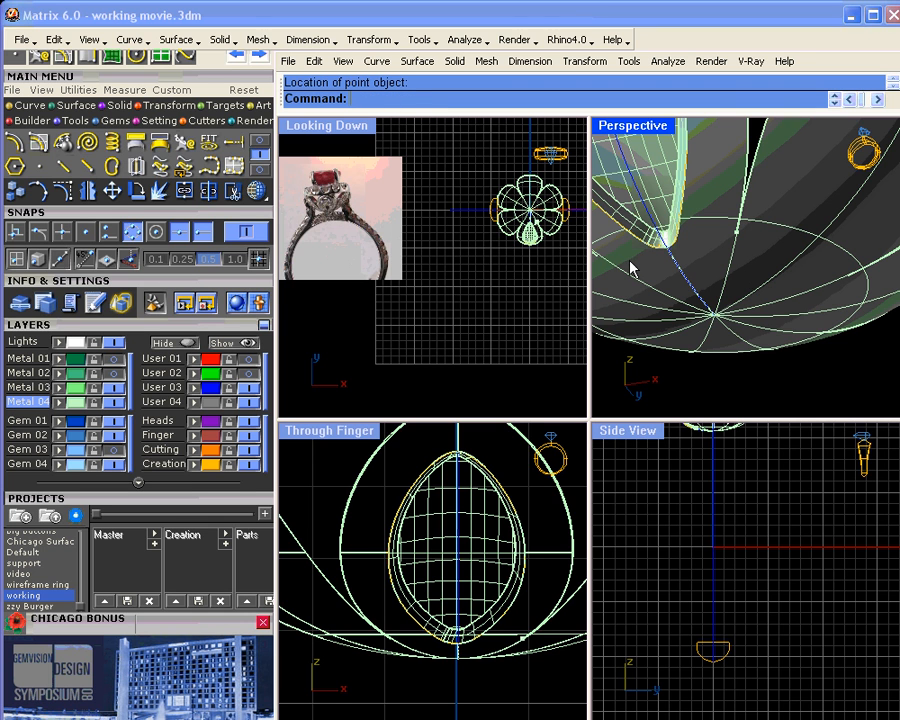
# Draw a line from world origin W0,0,0 through the notch point to beyond the petal, and mirror it across the petal's centreline
pyautogui.scroll(5, 542, 225)
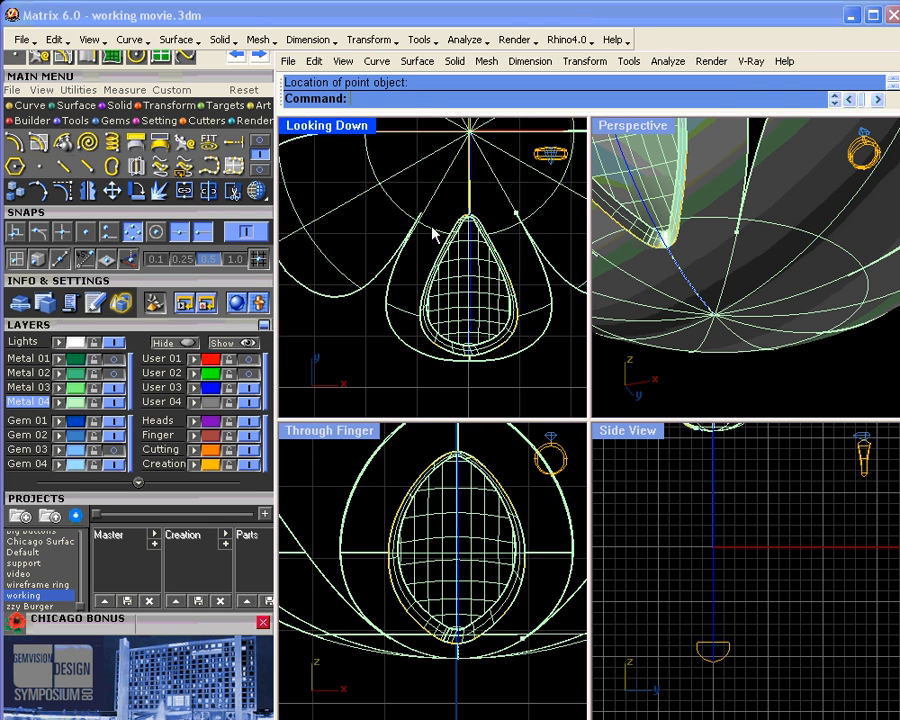
pyautogui.moveTo(433, 223); pyautogui.dragTo(415, 249, button='right')
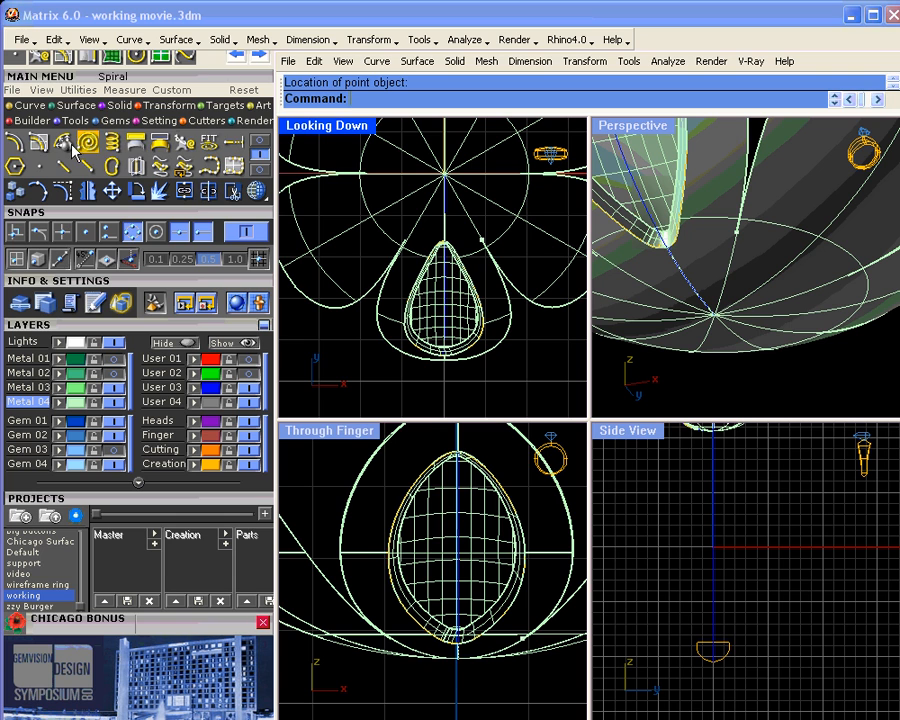
pyautogui.click(260, 142)
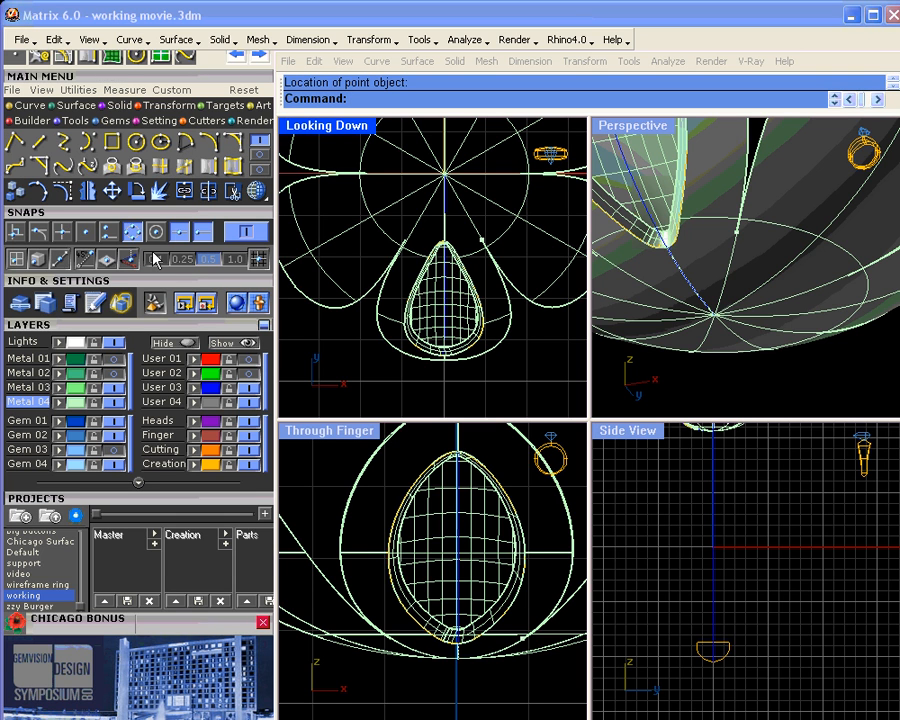
pyautogui.click(40, 148)
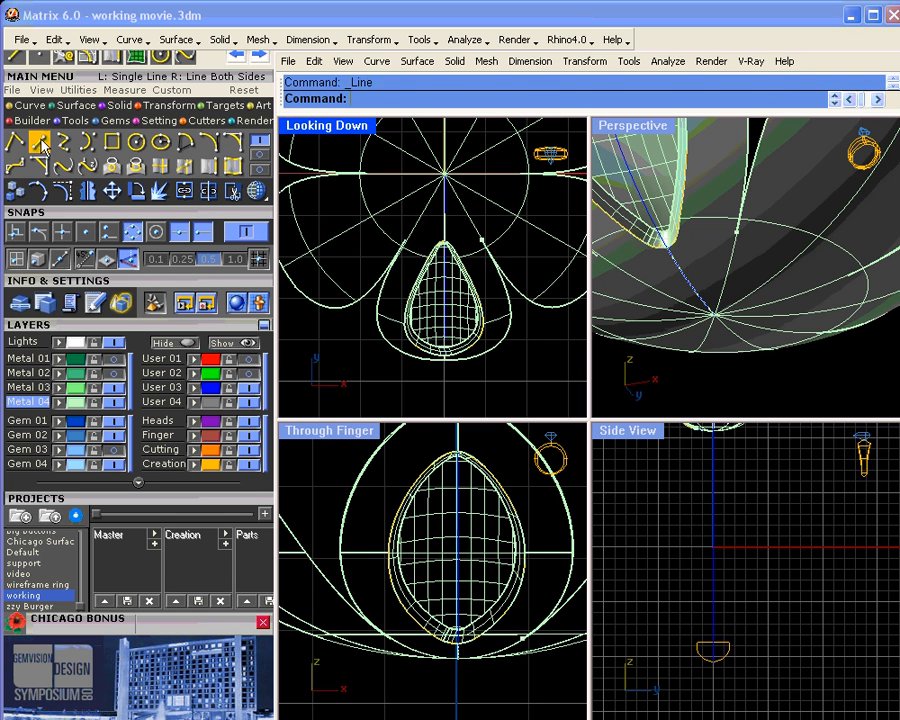
pyautogui.write('W0,0,0')
pyautogui.press('Return')
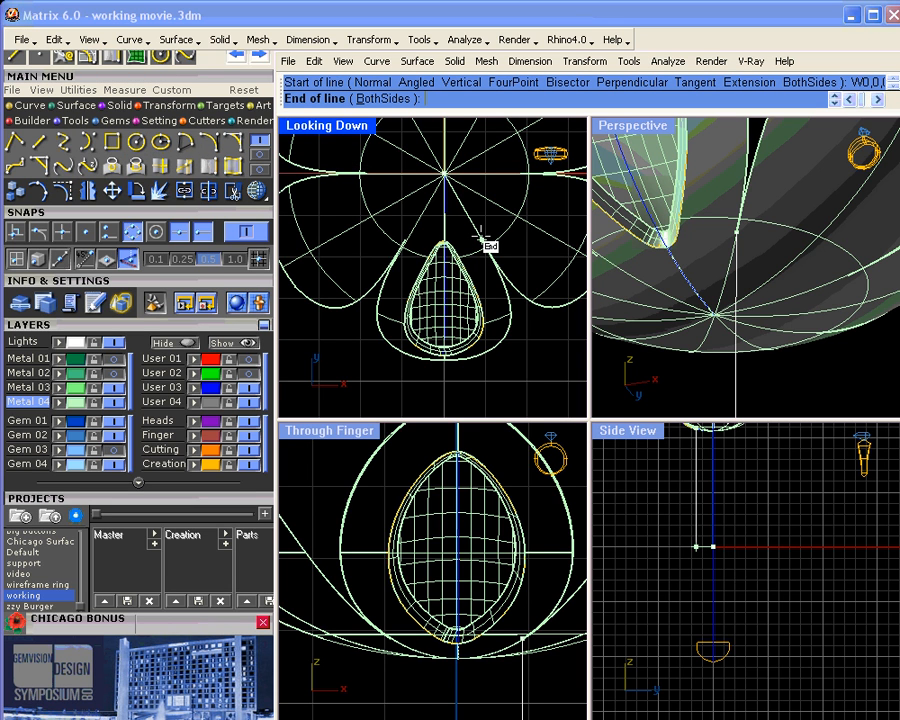
pyautogui.click(527, 396)
pyautogui.click(557, 355)
pyautogui.click(61, 138)
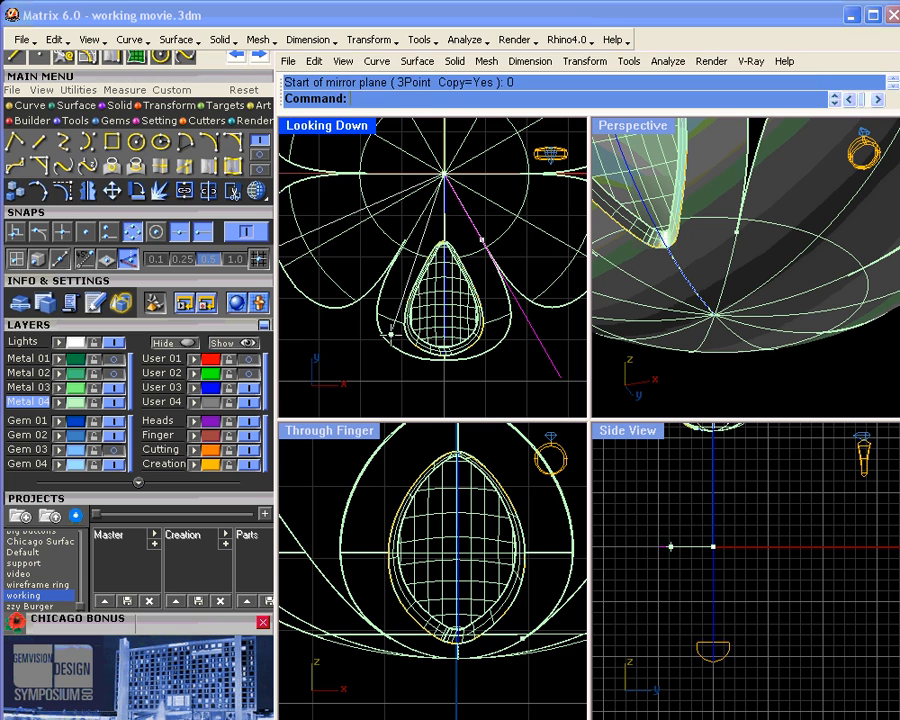
pyautogui.click(456, 397)
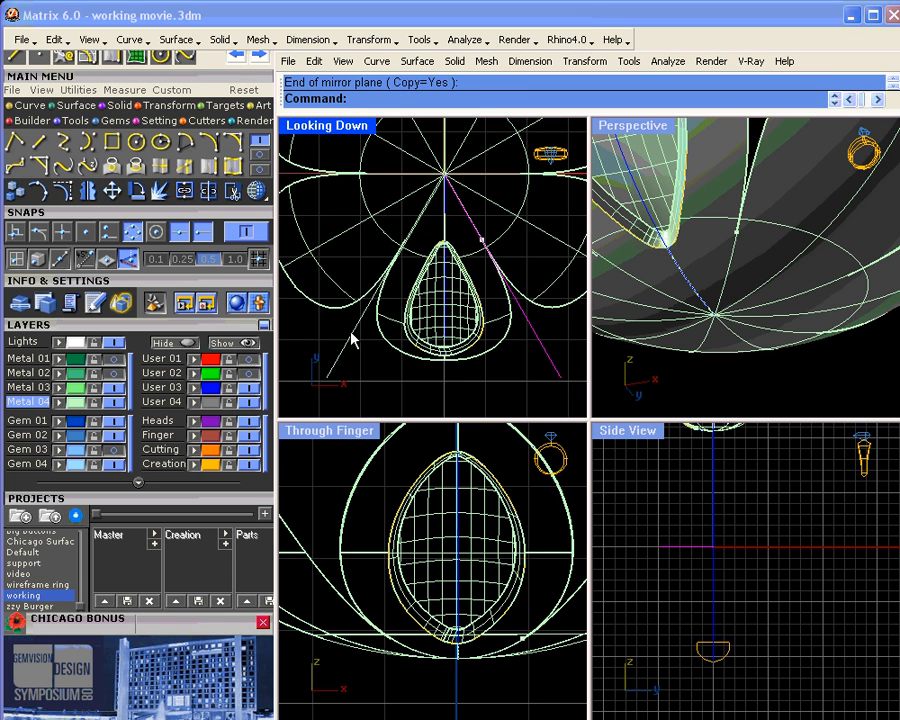
# Connect the outer ends of the two mirrored lines and join all three into a closed triangle around the front petal
pyautogui.click(15, 141)
pyautogui.click(326, 378)
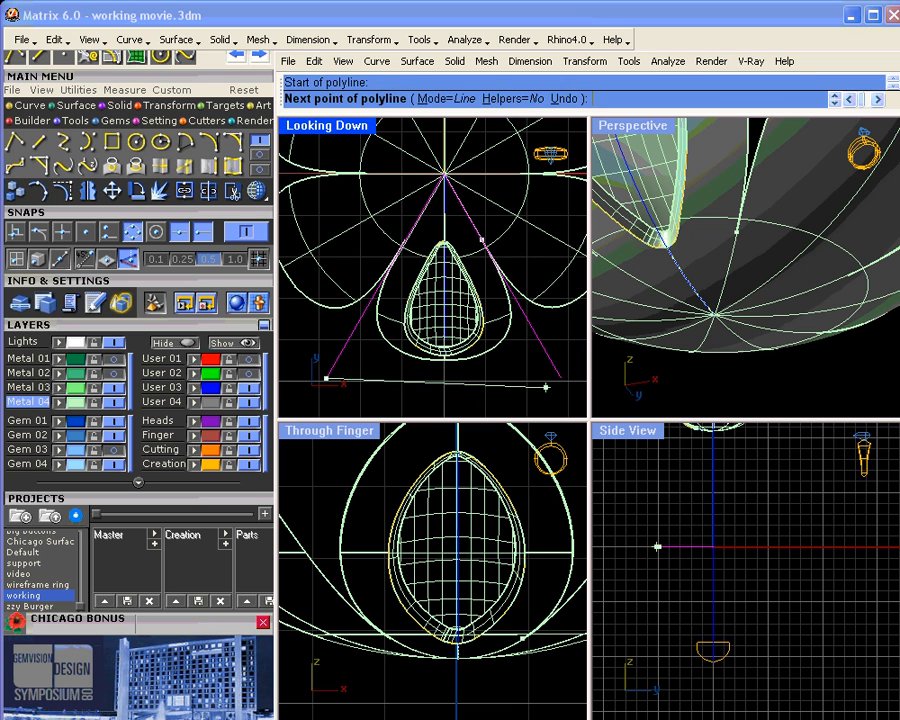
pyautogui.click(561, 378)
pyautogui.press('Return')
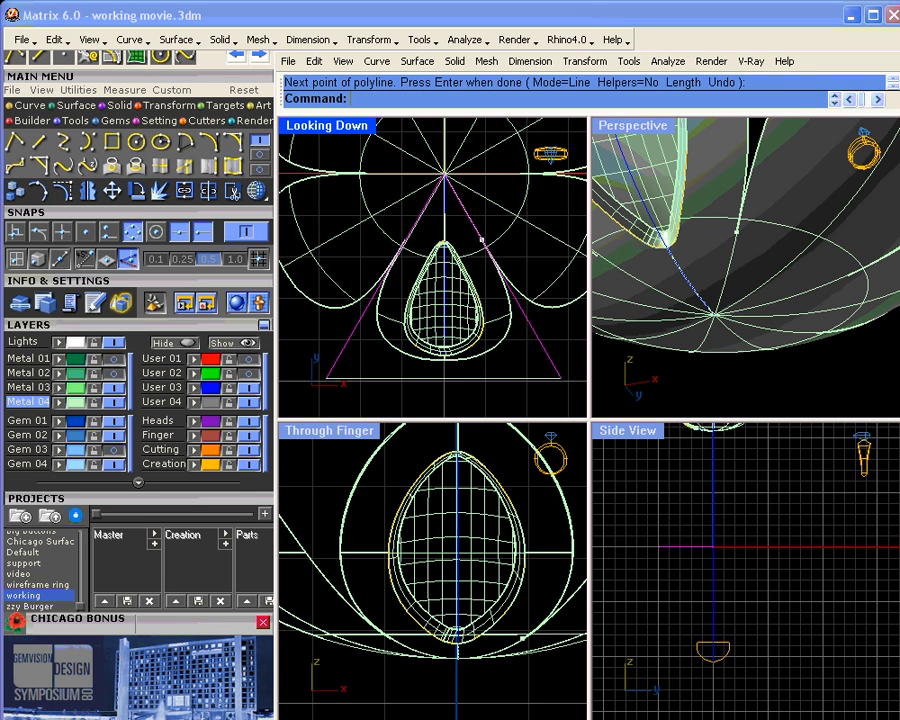
pyautogui.click(188, 165)
# Extrude the triangle to both sides as a capped solid reaching above the petals' upper edge
pyautogui.click(119, 105)
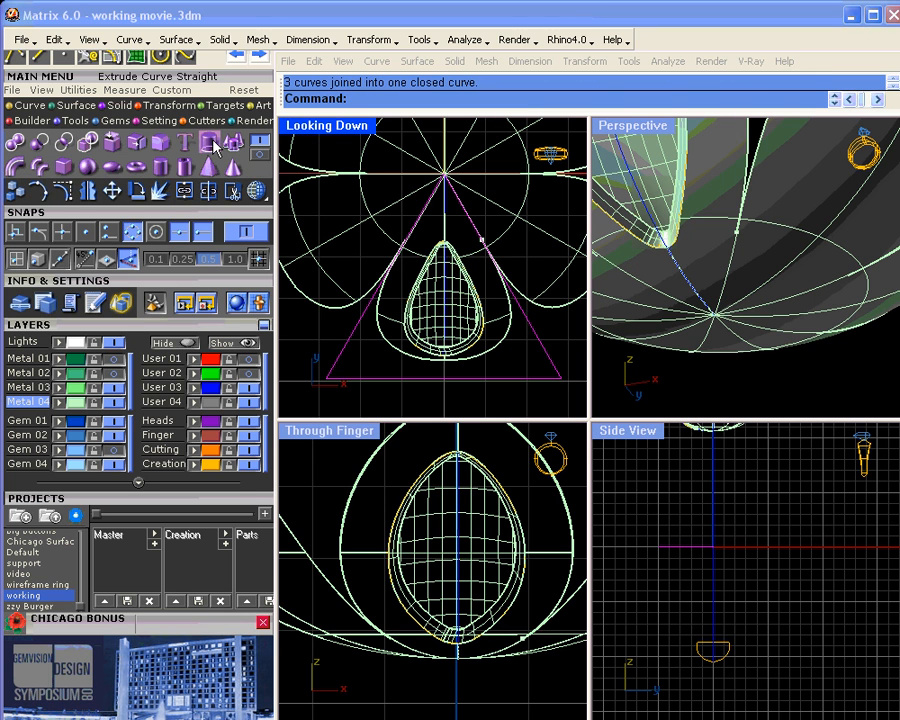
pyautogui.click(213, 146)
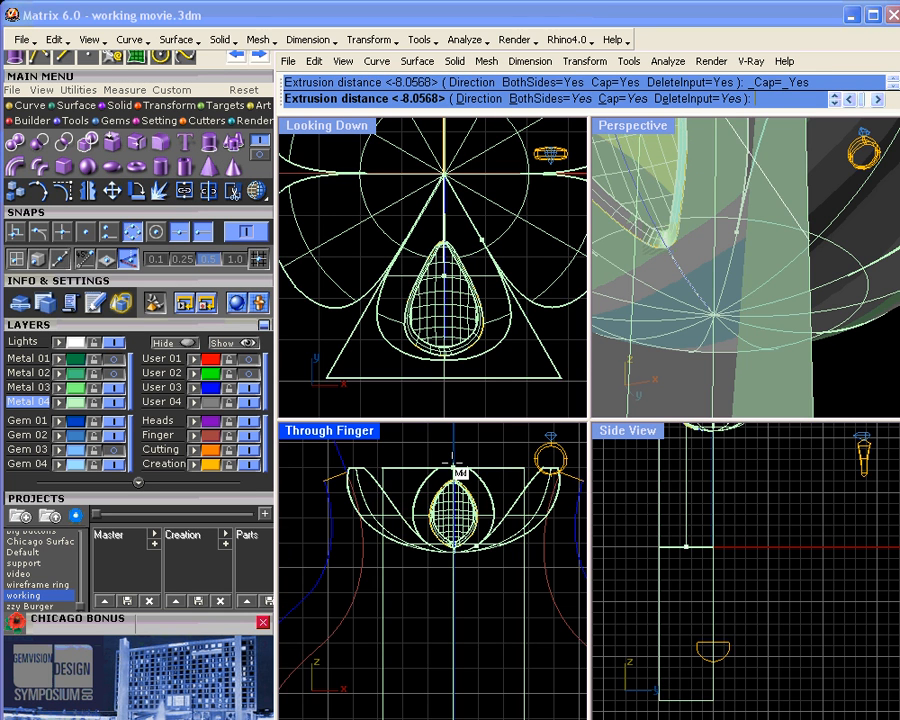
pyautogui.click(510, 487)
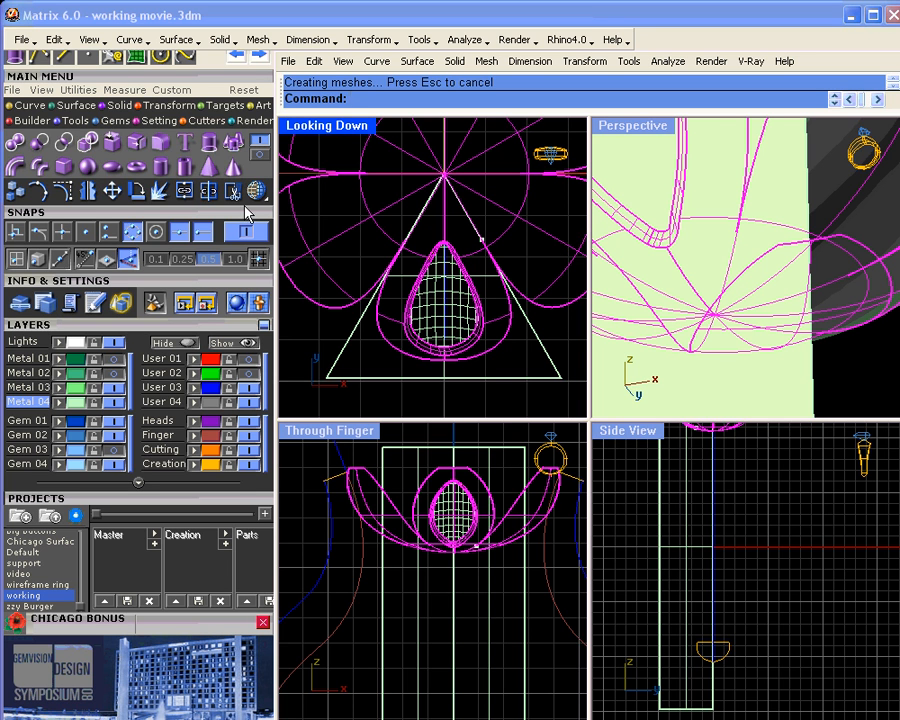
# Split the petal gallery using the triangular solid as the cutting object
pyautogui.click(185, 192)
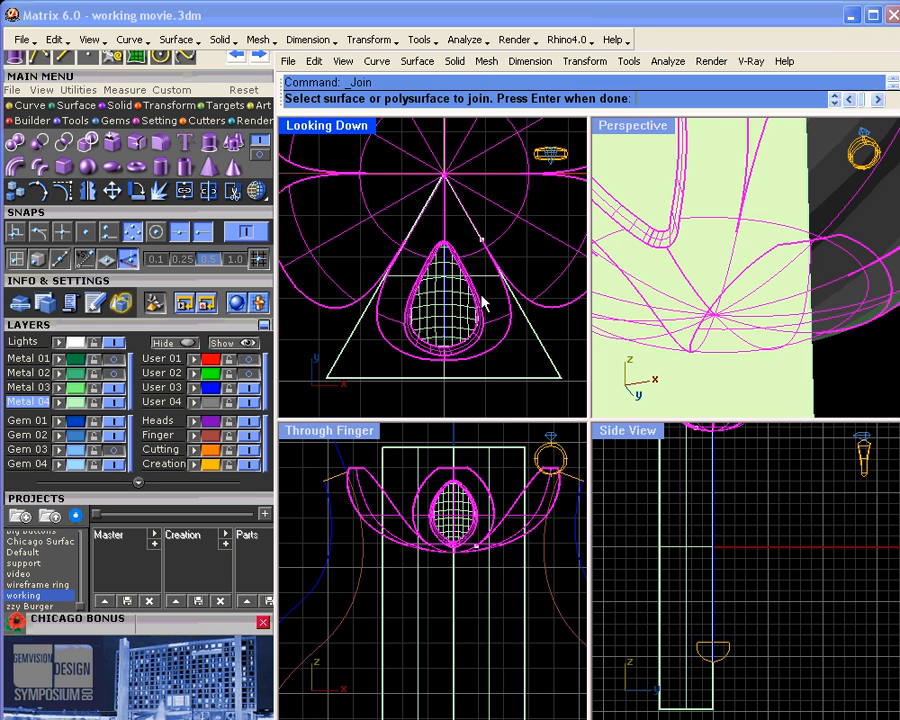
pyautogui.click(211, 192)
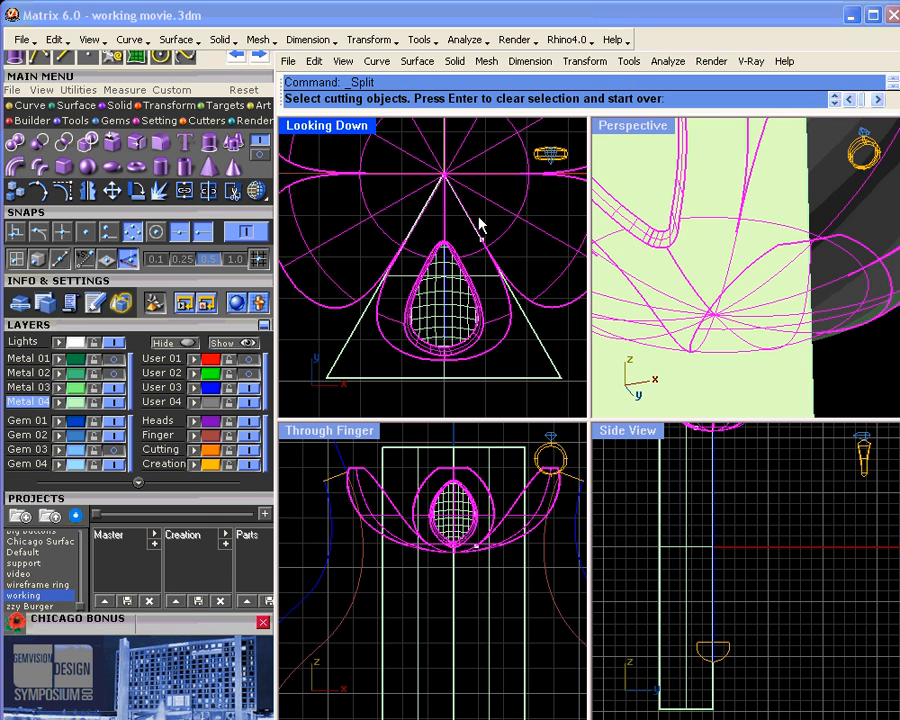
pyautogui.click(538, 340)
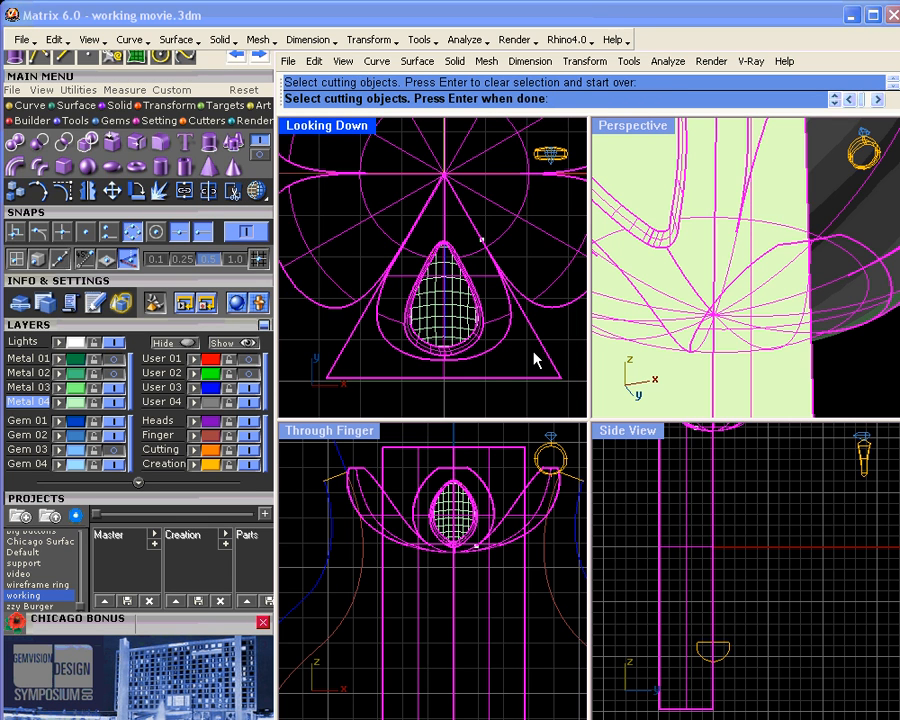
pyautogui.press('Return')
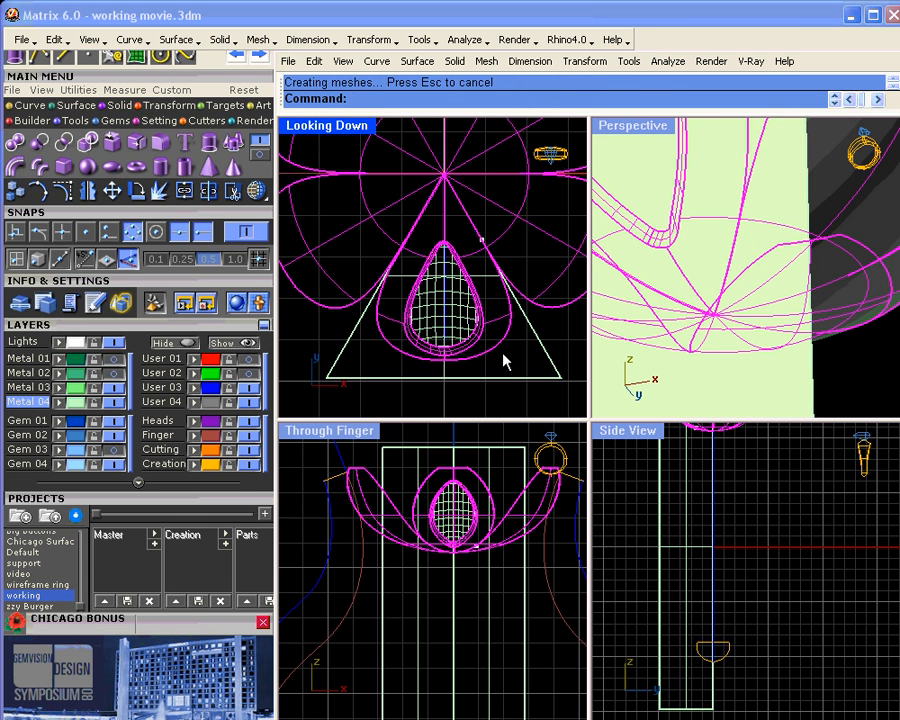
# Delete the gallery portion outside the front petal and the triangular cutting solid
pyautogui.click(557, 278)
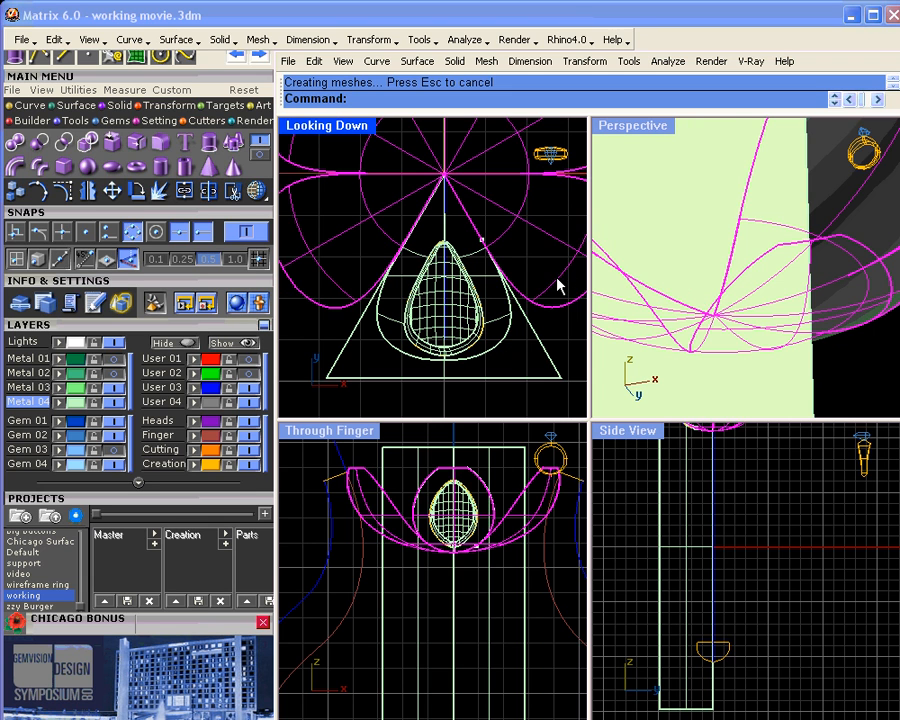
pyautogui.press('Delete')
pyautogui.click(531, 323)
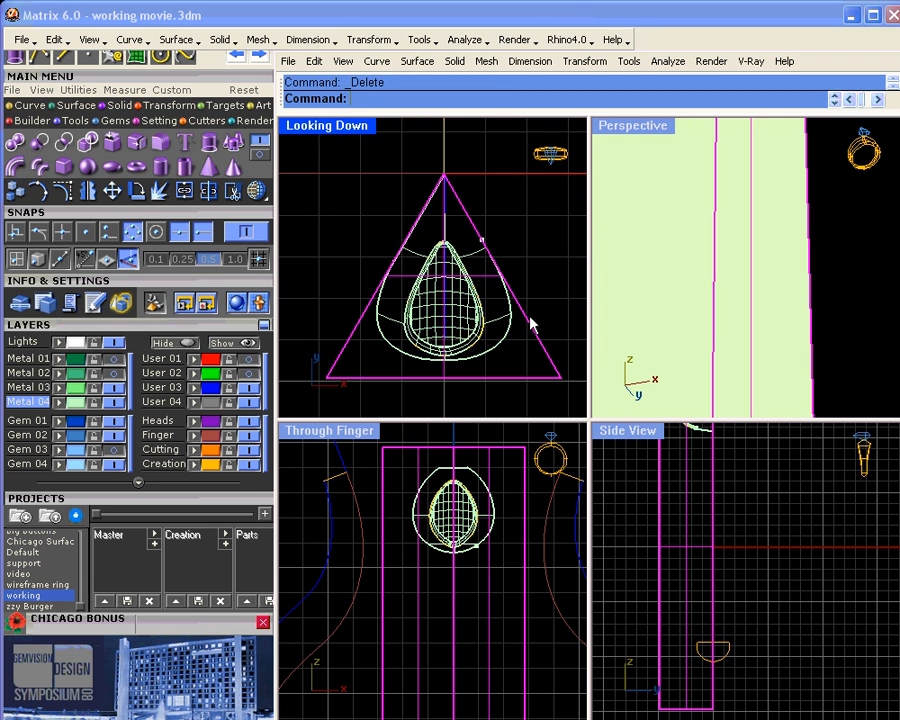
pyautogui.press('Delete')
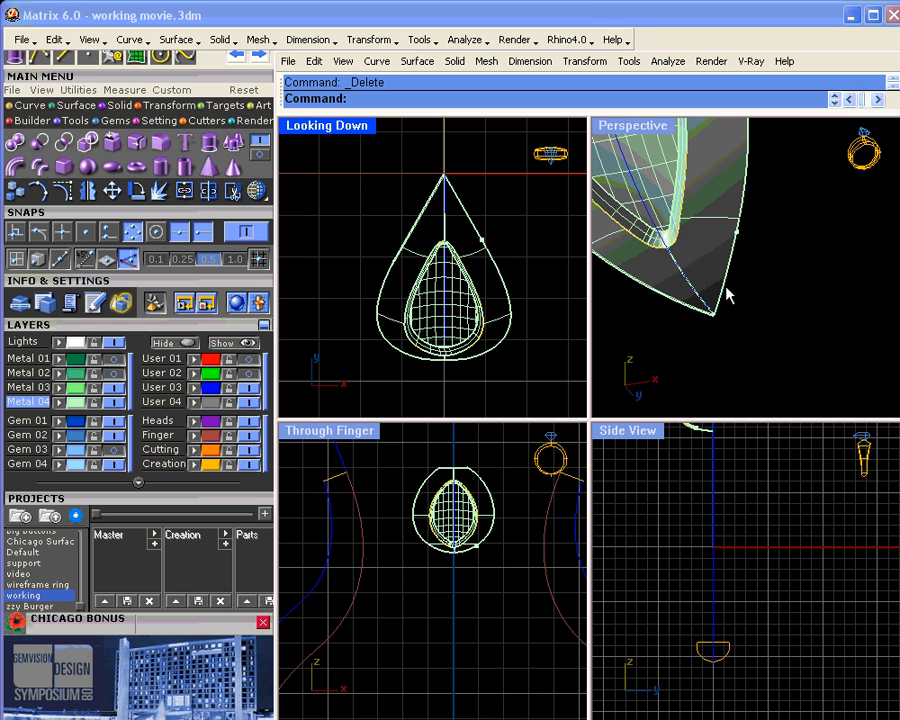
# Join the front petal with its patched inset opening and show the Gem 03 layer
pyautogui.scroll(-5, 727, 296)
pyautogui.click(705, 321)
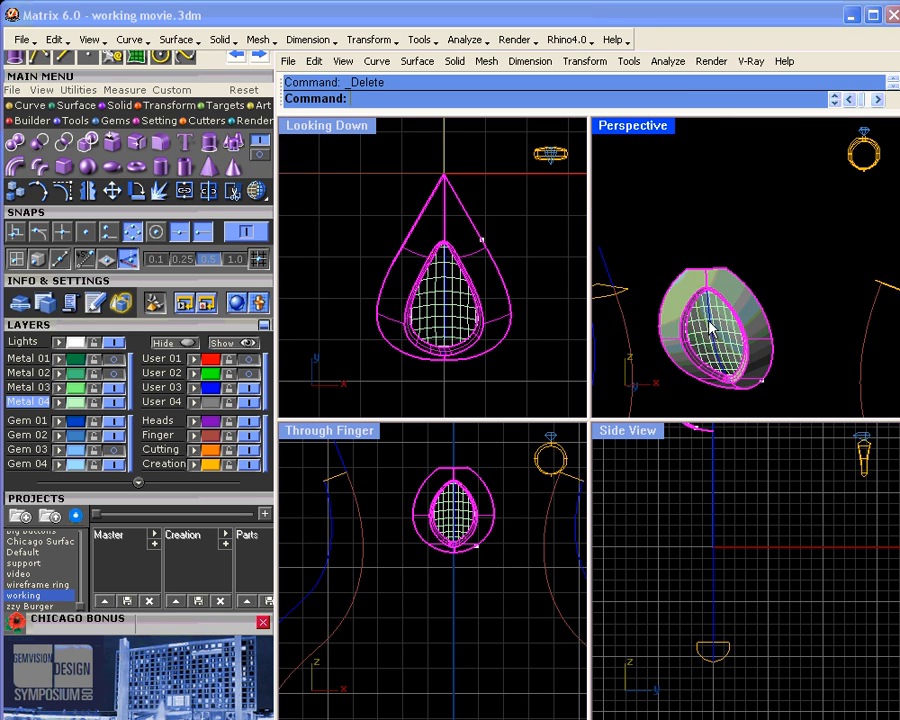
pyautogui.click(177, 205)
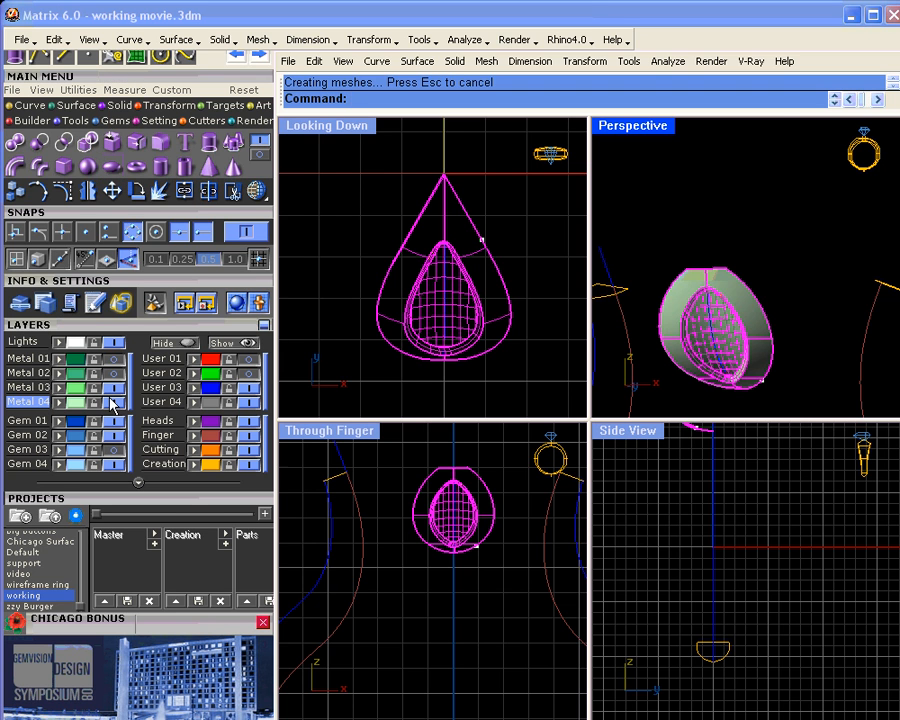
pyautogui.click(112, 451)
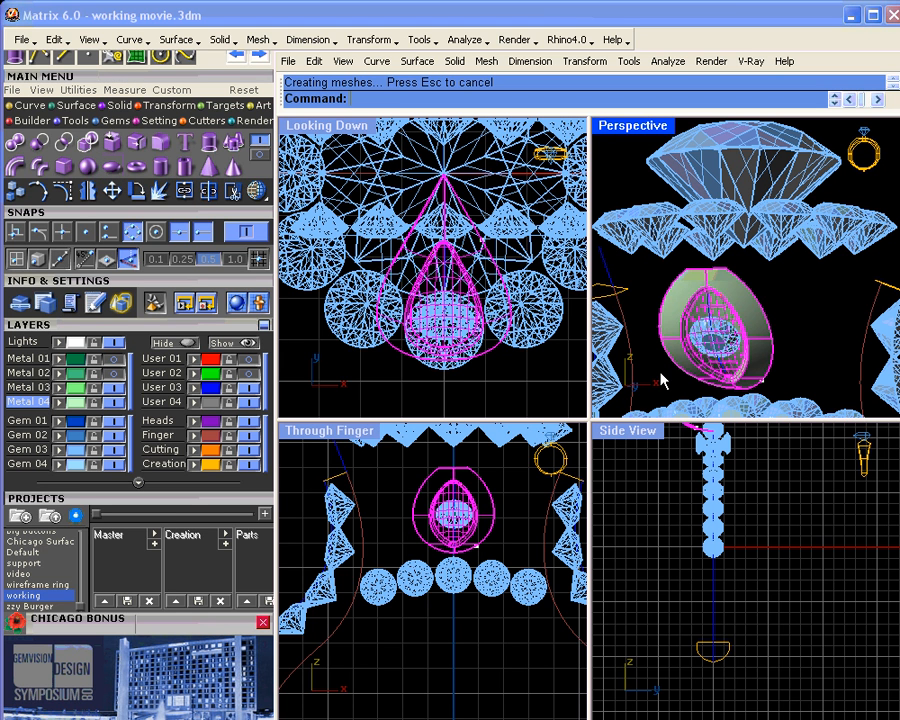
pyautogui.press('Escape')
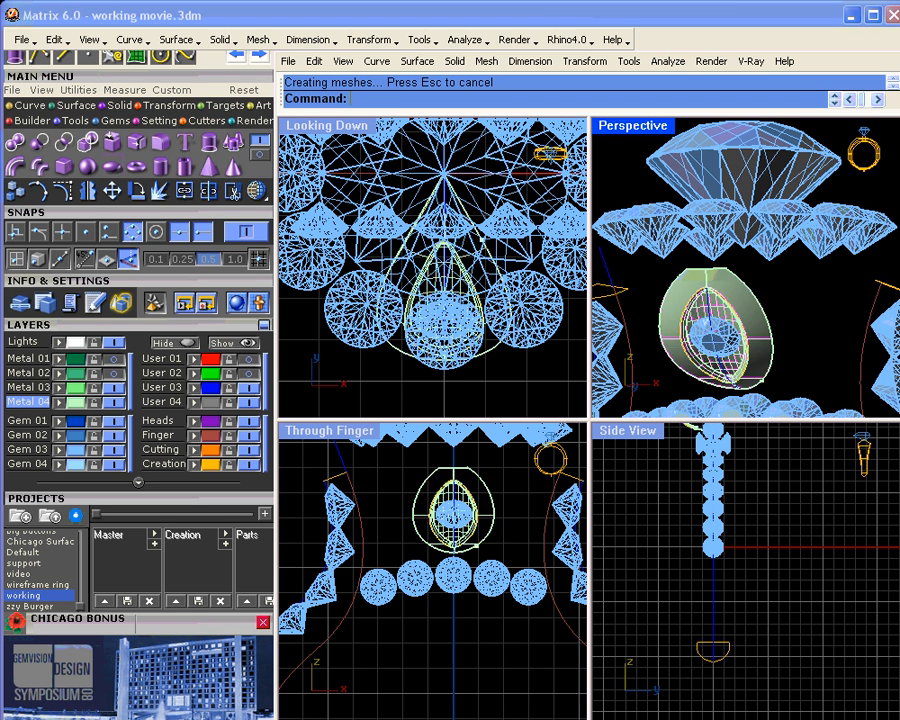
# Polar-array the joined front petal around the origin in the top view, with 6 items over 360 degrees
pyautogui.click(759, 306)
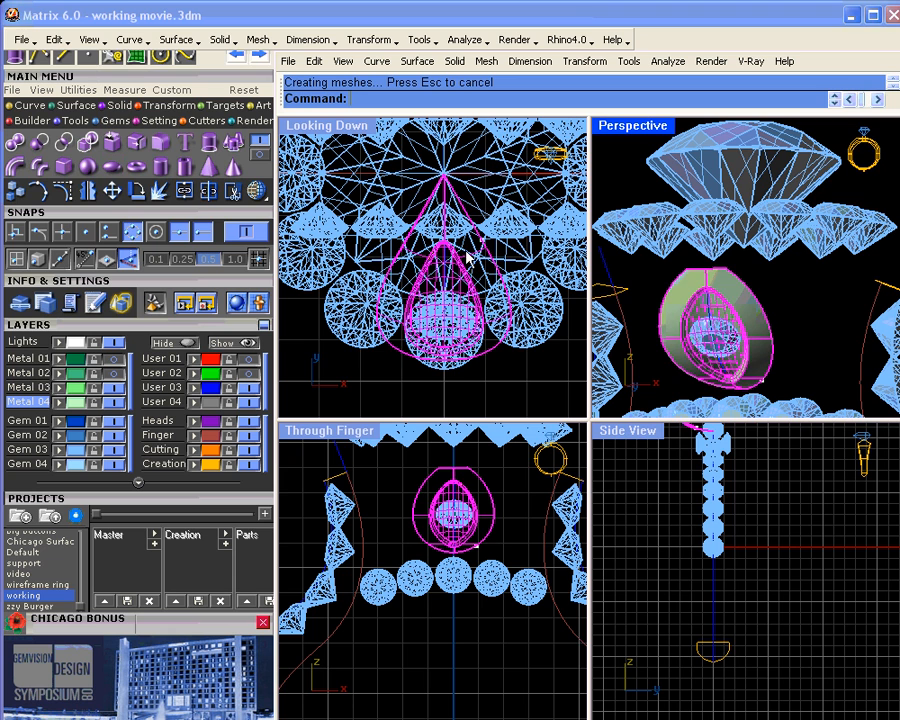
pyautogui.click(157, 106)
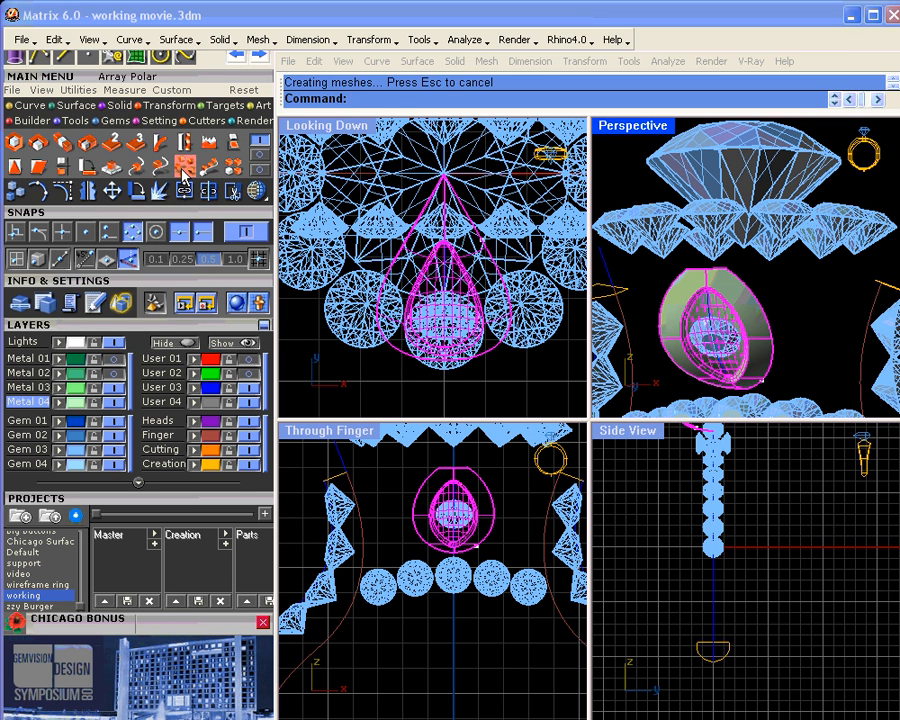
pyautogui.click(259, 145)
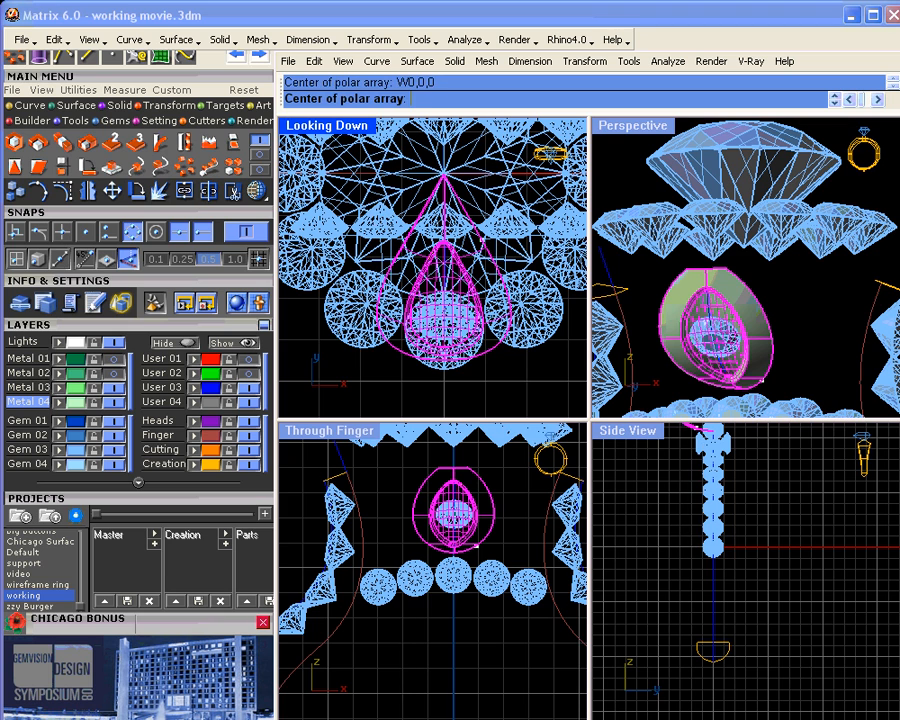
pyautogui.write('6')
pyautogui.press('Return')
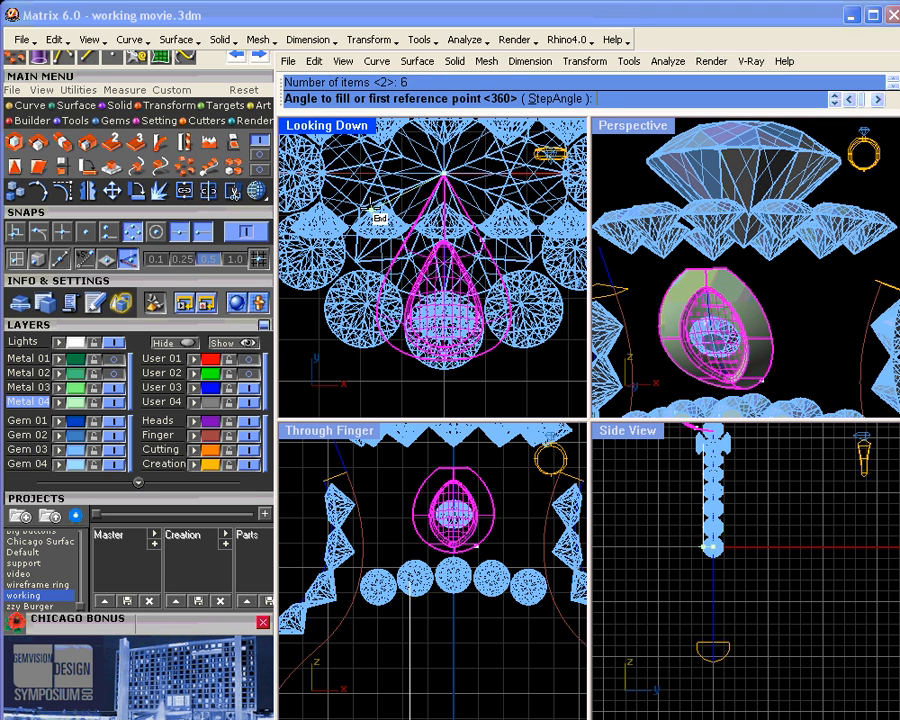
pyautogui.press('Return')
pyautogui.moveTo(648, 293); pyautogui.dragTo(720, 229, button='right')
pyautogui.click(769, 381)
pyautogui.moveTo(769, 381); pyautogui.dragTo(790, 392, button='right')
pyautogui.scroll(-5, 746, 267)
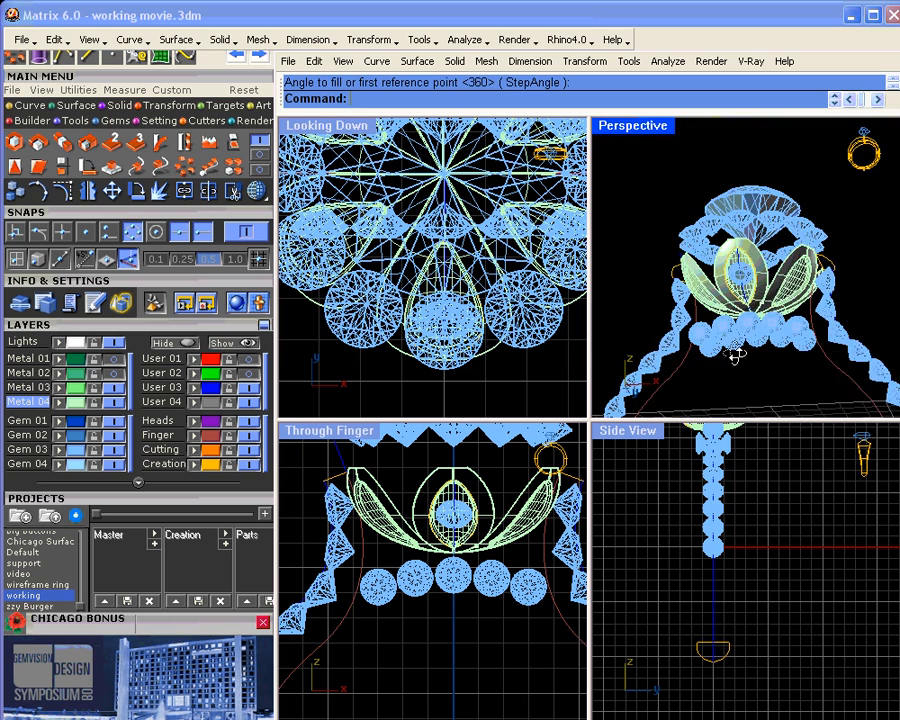
# Show the Metal 02 layer and check how the arrayed petals sit against the bridge and surrounding metal
pyautogui.click(116, 373)
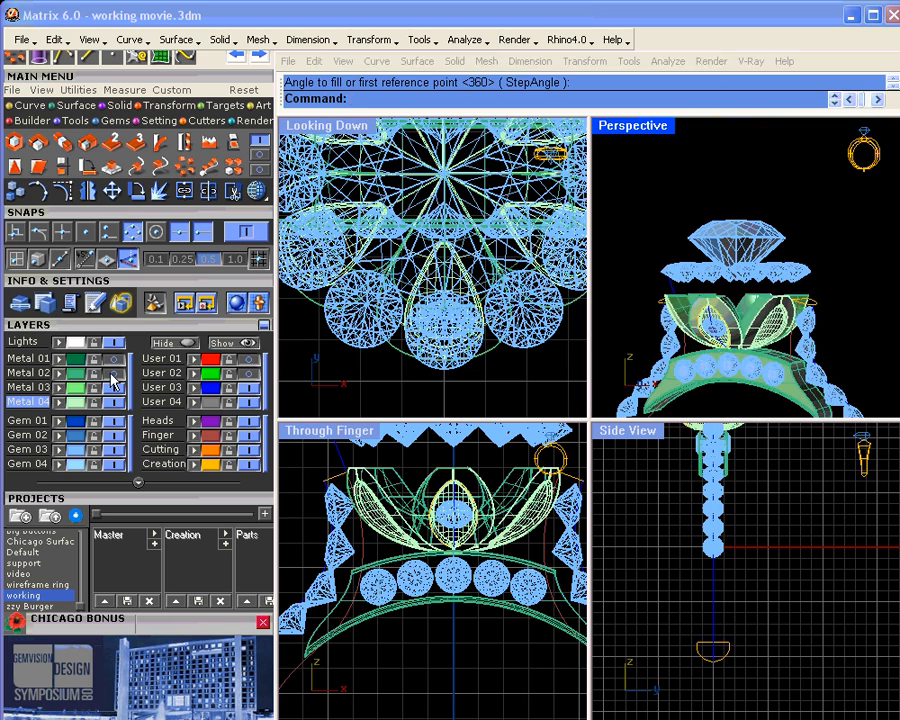
pyautogui.moveTo(716, 322); pyautogui.dragTo(668, 295, button='right')
pyautogui.moveTo(657, 301); pyautogui.dragTo(724, 296, button='right')
pyautogui.scroll(5, 716, 243)
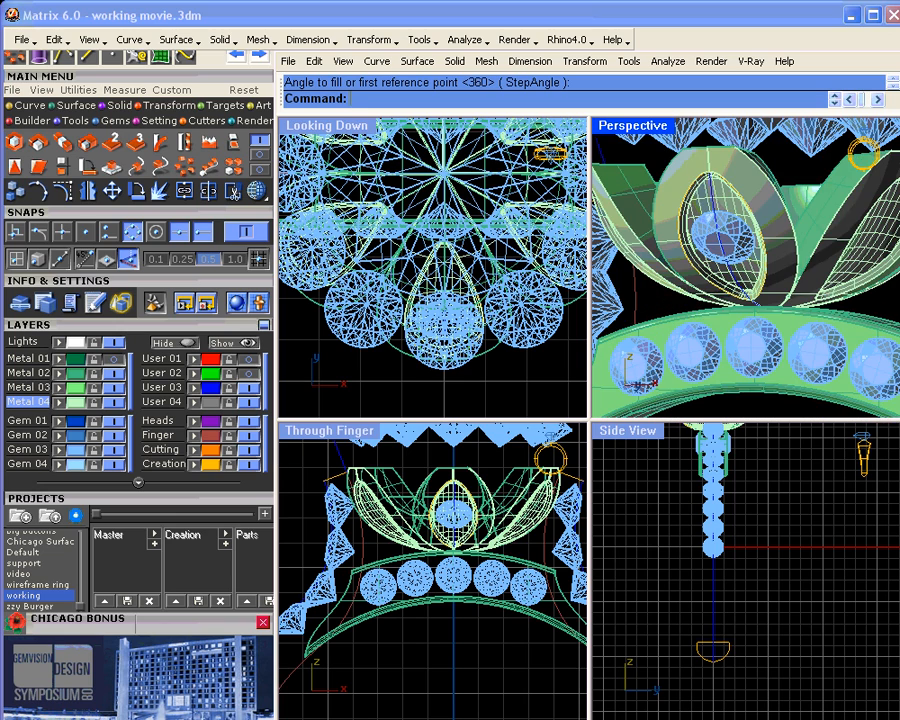
pyautogui.moveTo(718, 237); pyautogui.dragTo(779, 252, button='right')
pyautogui.scroll(-5, 701, 283)
pyautogui.scroll(-5, 743, 280)
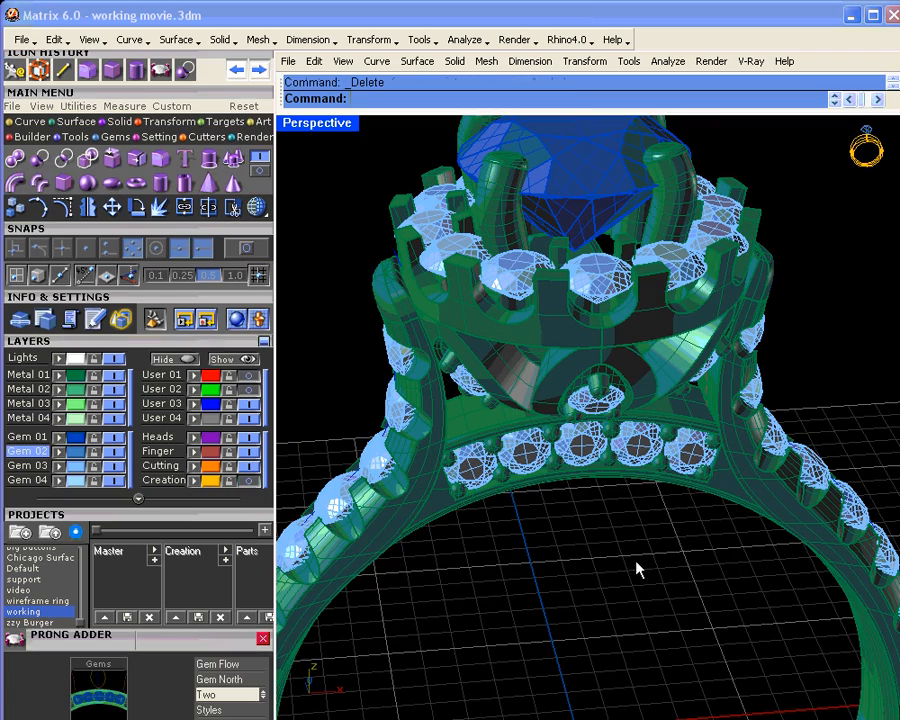
# Examine the gems and prongs set in the gallery petals and along the bridge of the completed ring
pyautogui.moveTo(651, 473); pyautogui.dragTo(640, 315, button='right')
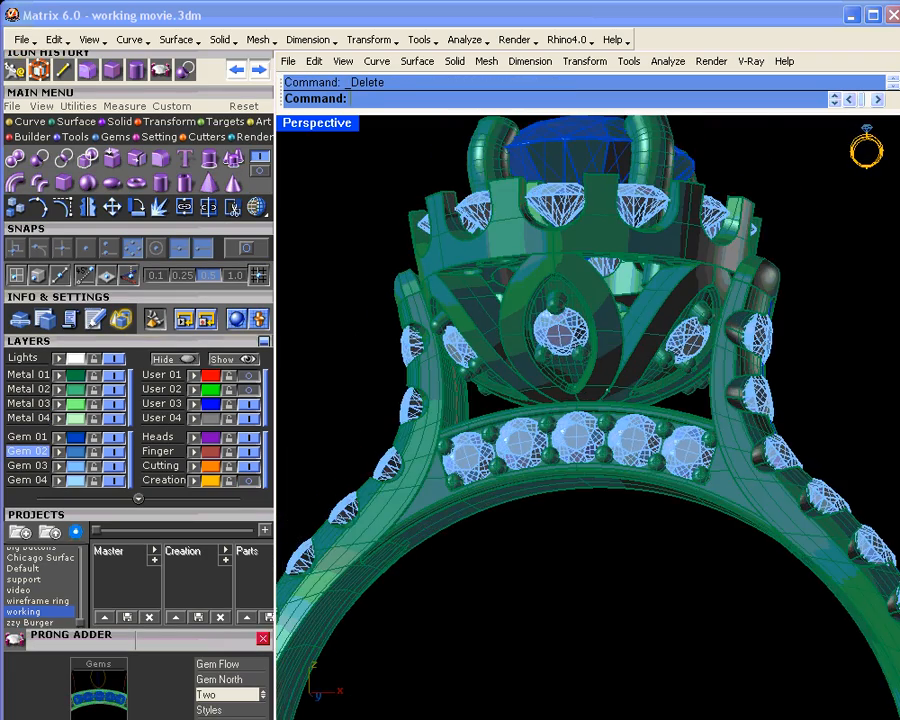
pyautogui.scroll(5, 569, 328)
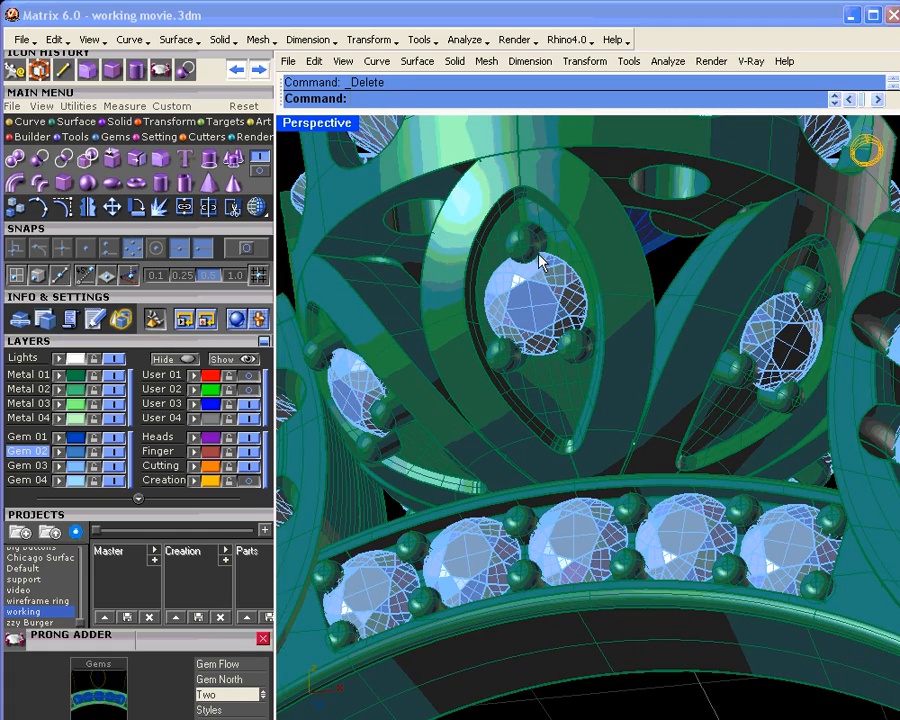
pyautogui.moveTo(585, 324); pyautogui.dragTo(541, 331, button='right')
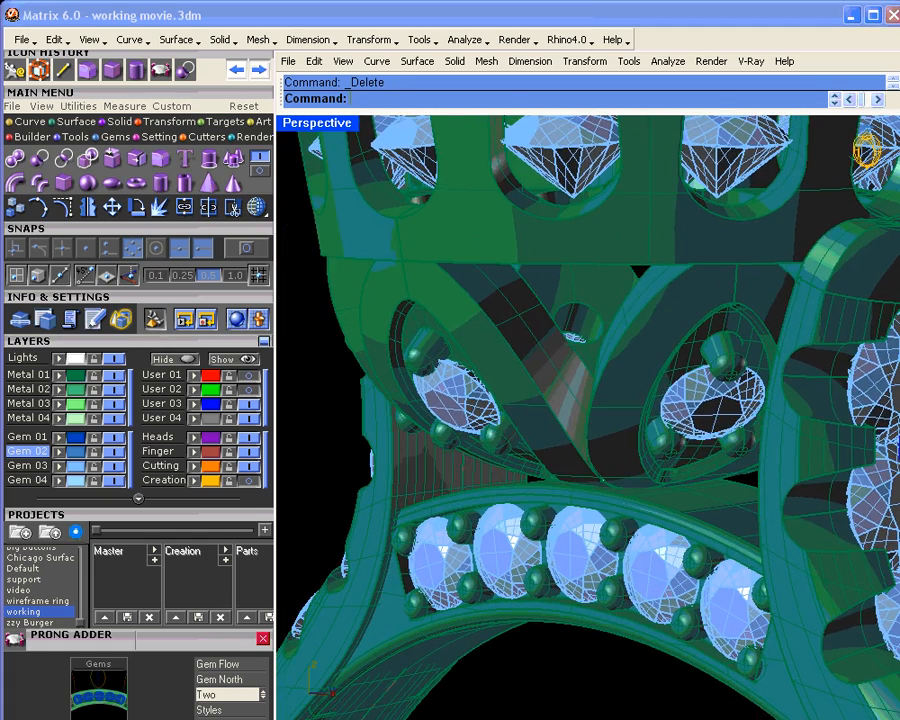
pyautogui.moveTo(489, 393); pyautogui.dragTo(773, 423, button='right')
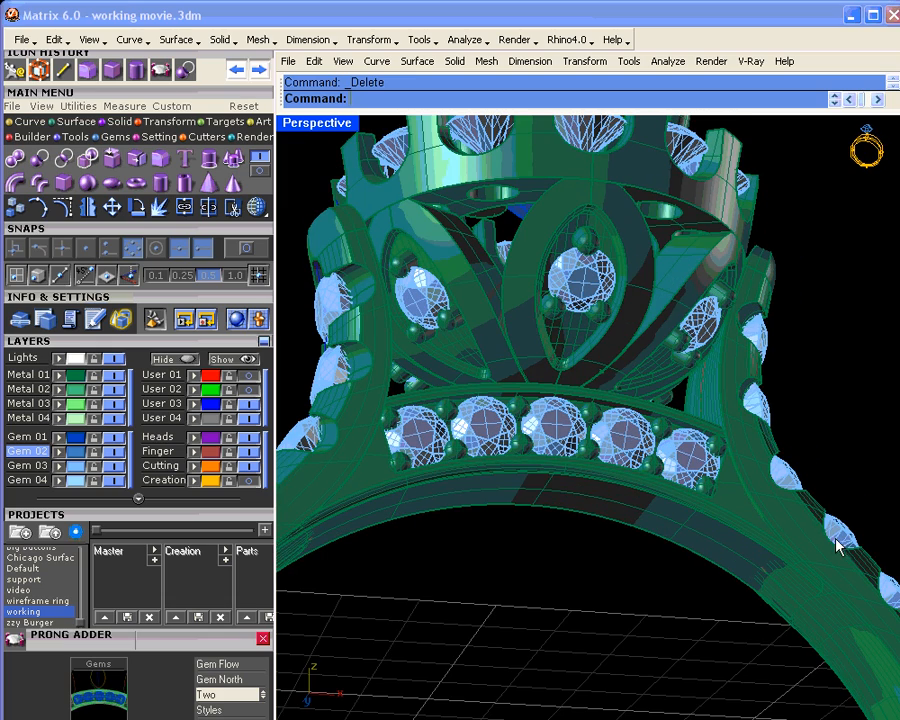
pyautogui.moveTo(681, 542); pyautogui.dragTo(573, 542, button='right')
pyautogui.scroll(5, 455, 468)
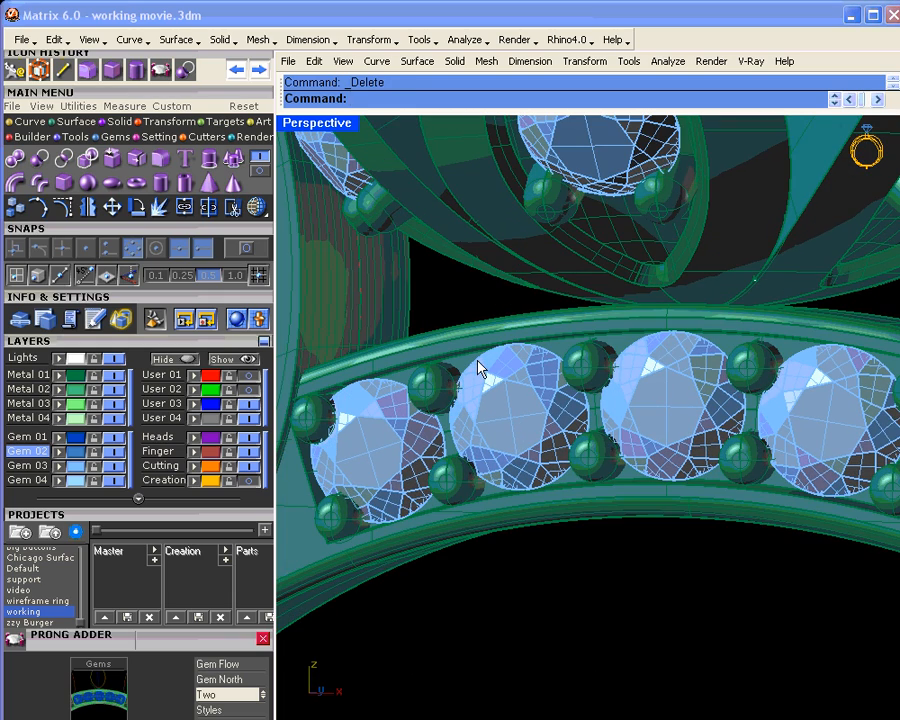
pyautogui.scroll(-5, 655, 370)
# Examine the center stone's prongs and the halo gems, followed by the whole ring from the front
pyautogui.moveTo(669, 382); pyautogui.dragTo(609, 488, button='right')
pyautogui.scroll(-4, 616, 412)
pyautogui.keyDown('shift'); pyautogui.moveTo(653, 288); pyautogui.dragTo(652, 293, button='right'); pyautogui.keyUp('shift')
pyautogui.scroll(10, 651, 293)
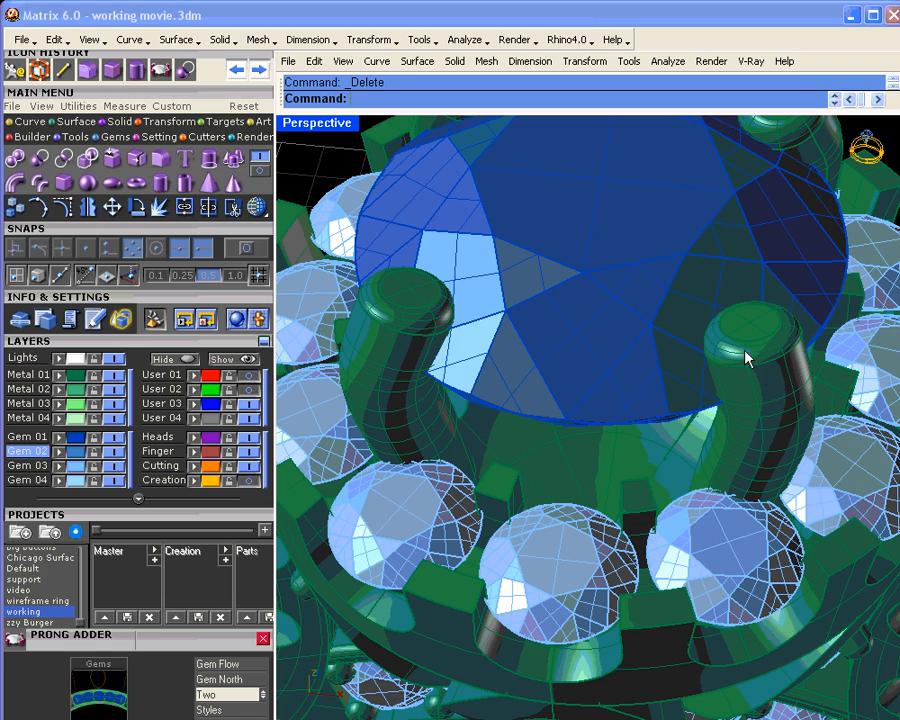
pyautogui.moveTo(740, 422); pyautogui.dragTo(631, 297, button='right')
pyautogui.scroll(-5, 669, 392)
pyautogui.scroll(-6, 677, 446)
pyautogui.keyDown('shift'); pyautogui.moveTo(647, 460); pyautogui.dragTo(638, 273, button='right'); pyautogui.keyUp('shift')
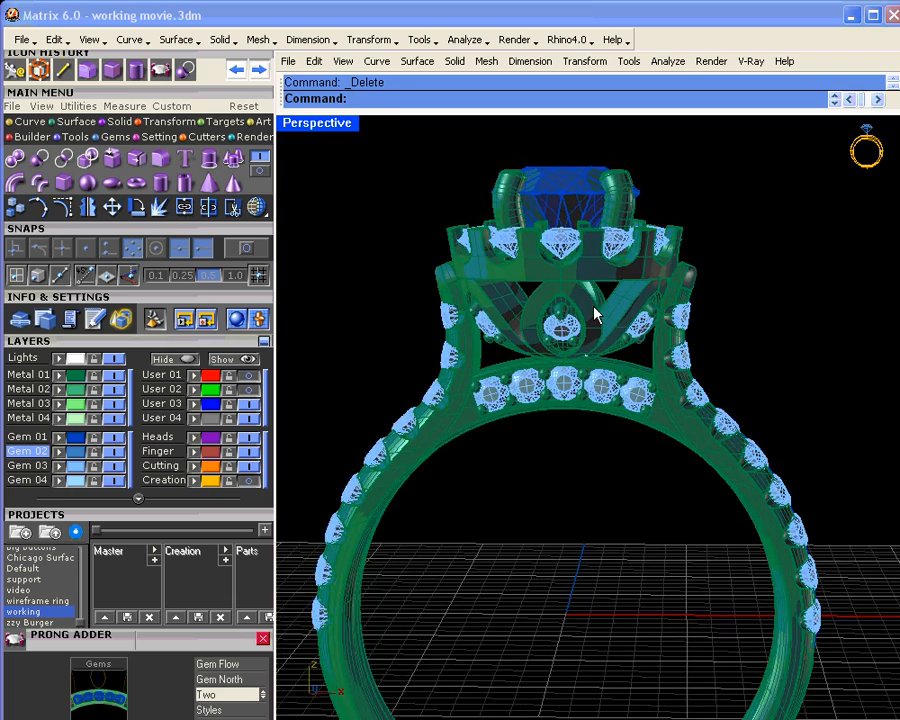
# Compare the completed ring model with the reference photo, looking closely at the photo's gallery and petal detail
pyautogui.scroll(-2, 564, 352)
pyautogui.scroll(-4, 565, 360)
pyautogui.keyDown('shift'); pyautogui.moveTo(372, 437); pyautogui.dragTo(510, 630, button='right'); pyautogui.keyUp('shift')
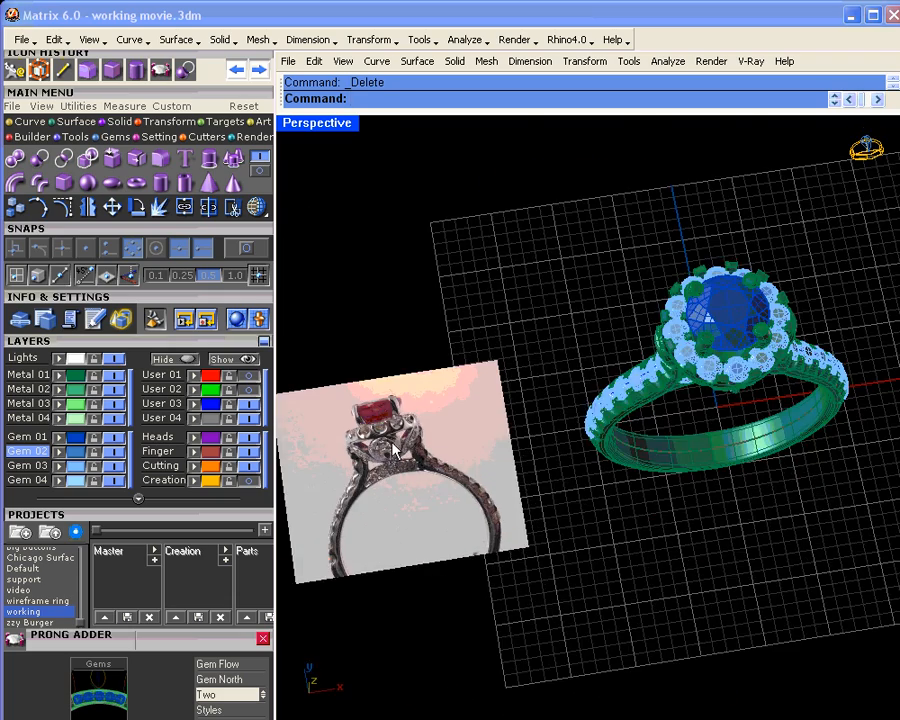
pyautogui.scroll(6, 382, 440)
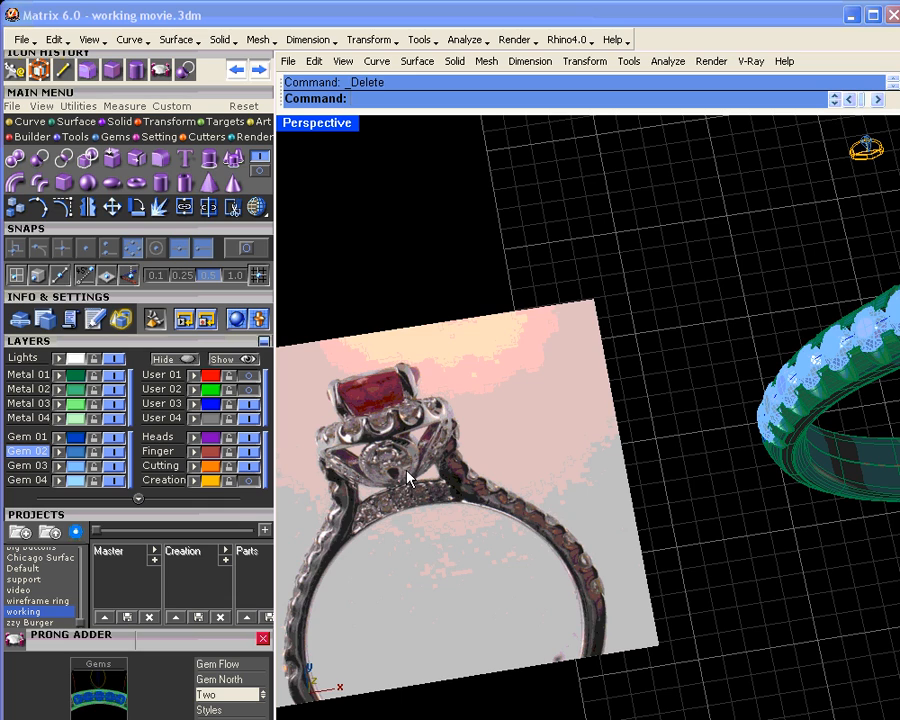
pyautogui.moveTo(561, 537); pyautogui.dragTo(630, 388, button='right')
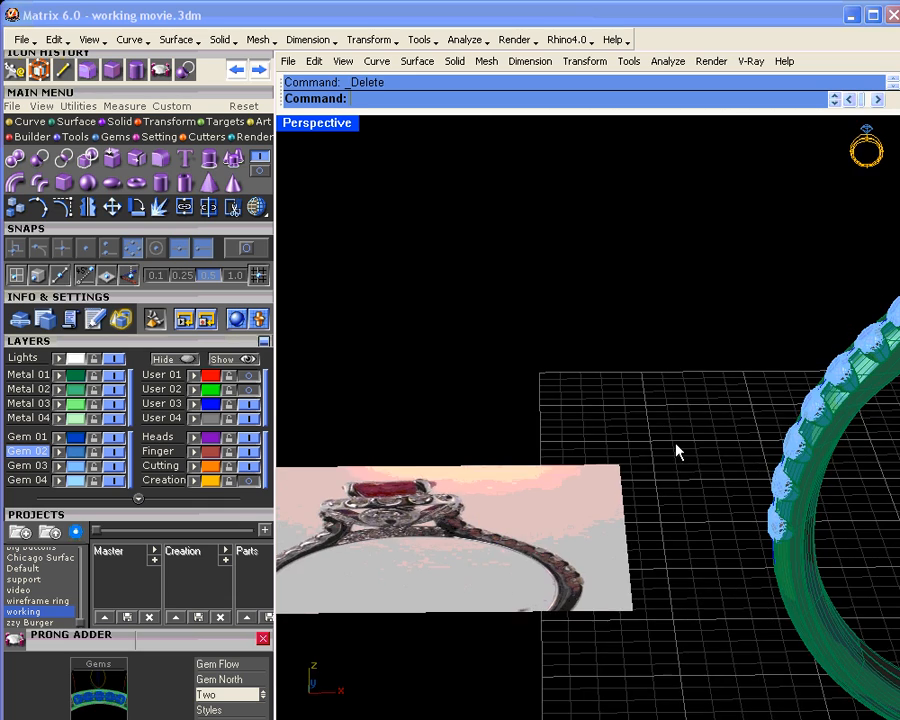